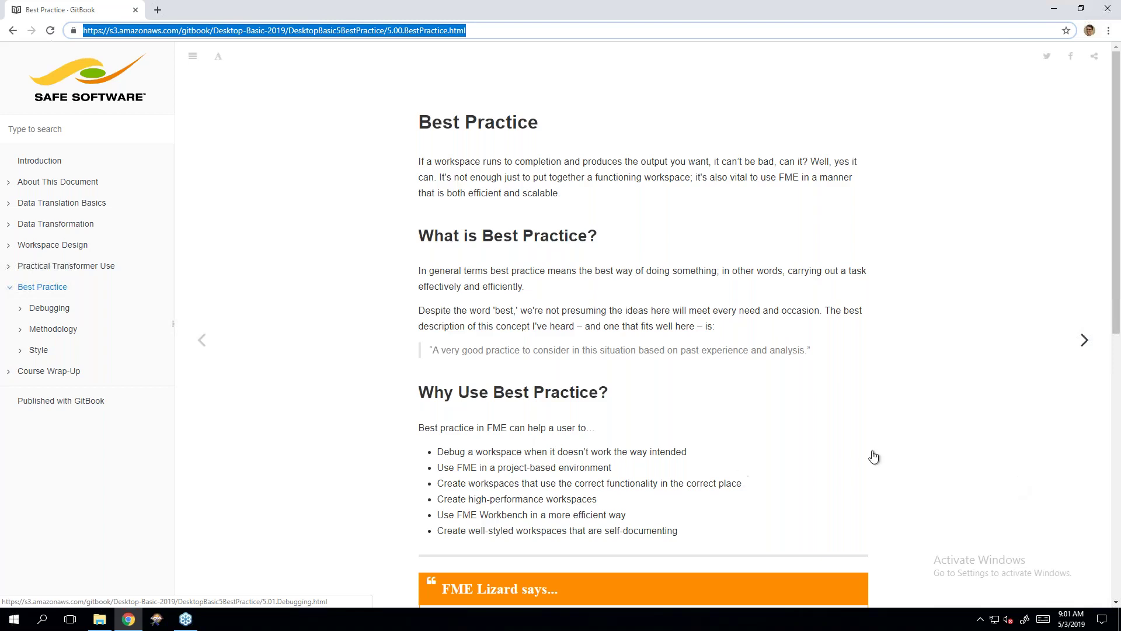
Step: Read the Best Practice chapter introduction, including why to use it and the overview of Debugging, Methodology and Style
left_click(856, 413)
scroll(857, 413, "down", 4)
scroll(912, 407, "down", 4)
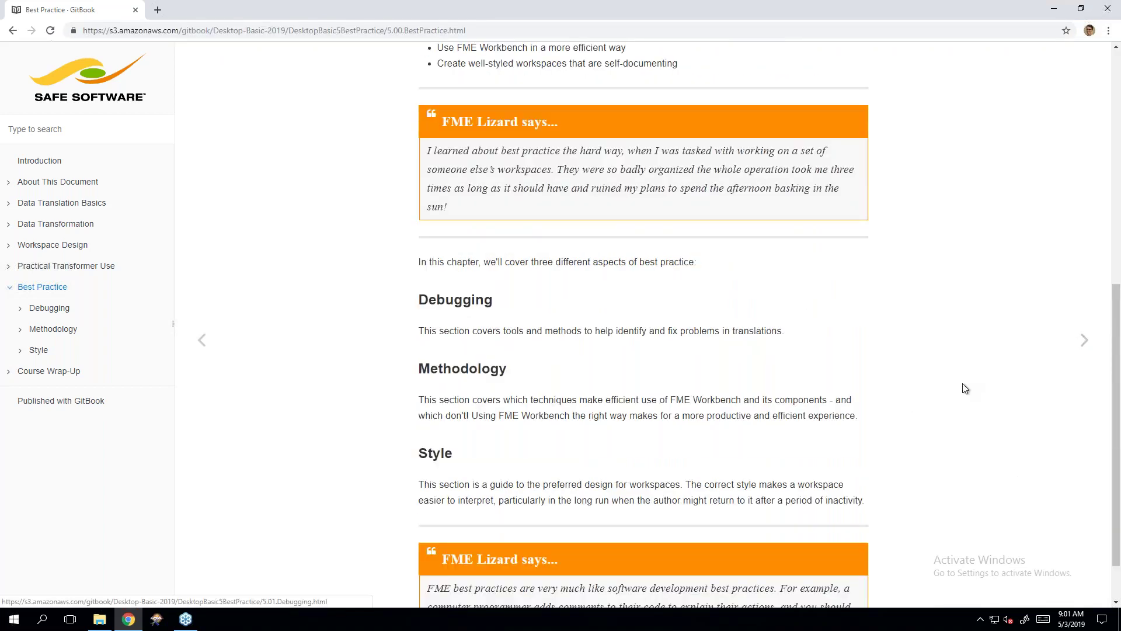
scroll(961, 383, "up", 3)
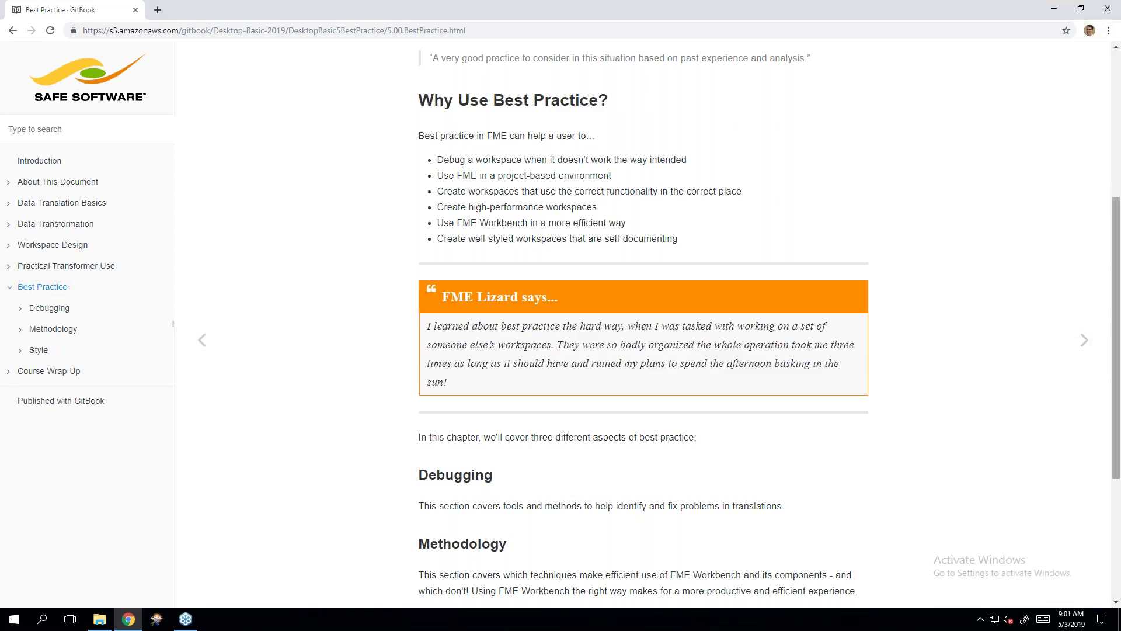
scroll(766, 434, "down", 4)
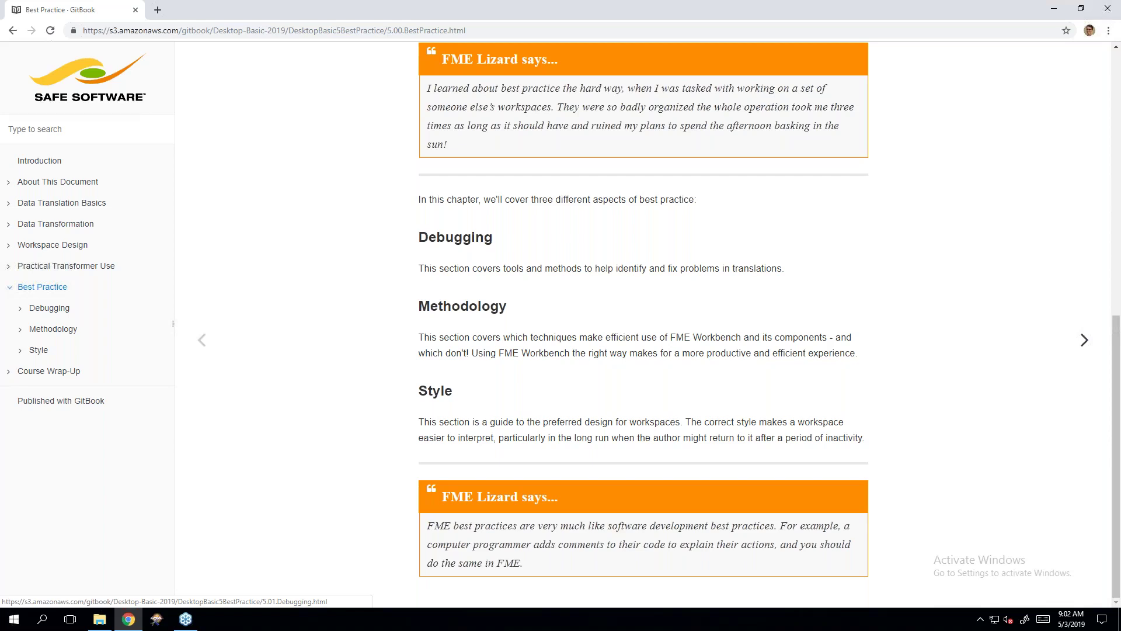
Step: Read the Debugging page's methodology, followed by the Logging page on message types, the spatial log file and log interpretation
left_click(1085, 341)
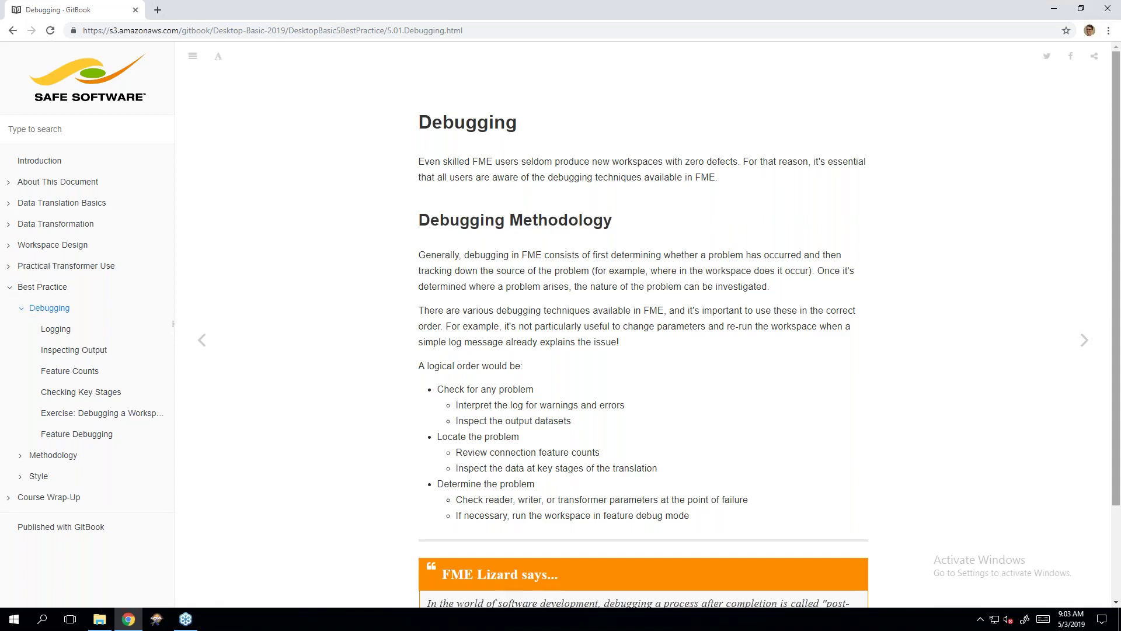
scroll(828, 330, "down", 2)
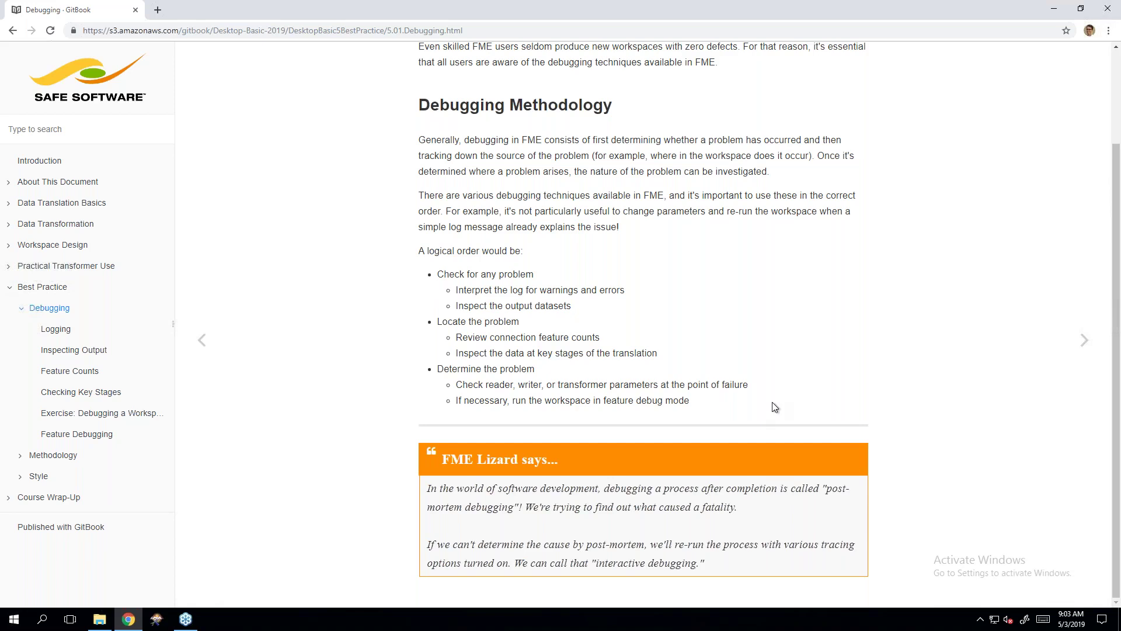
left_click(1084, 345)
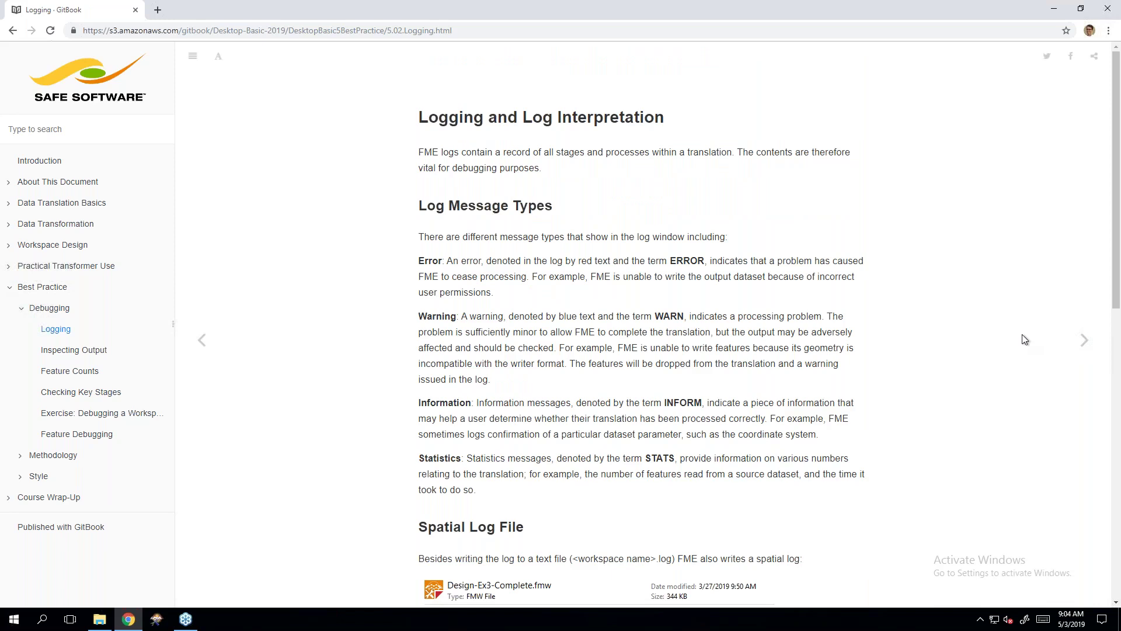
scroll(935, 330, "down", 2)
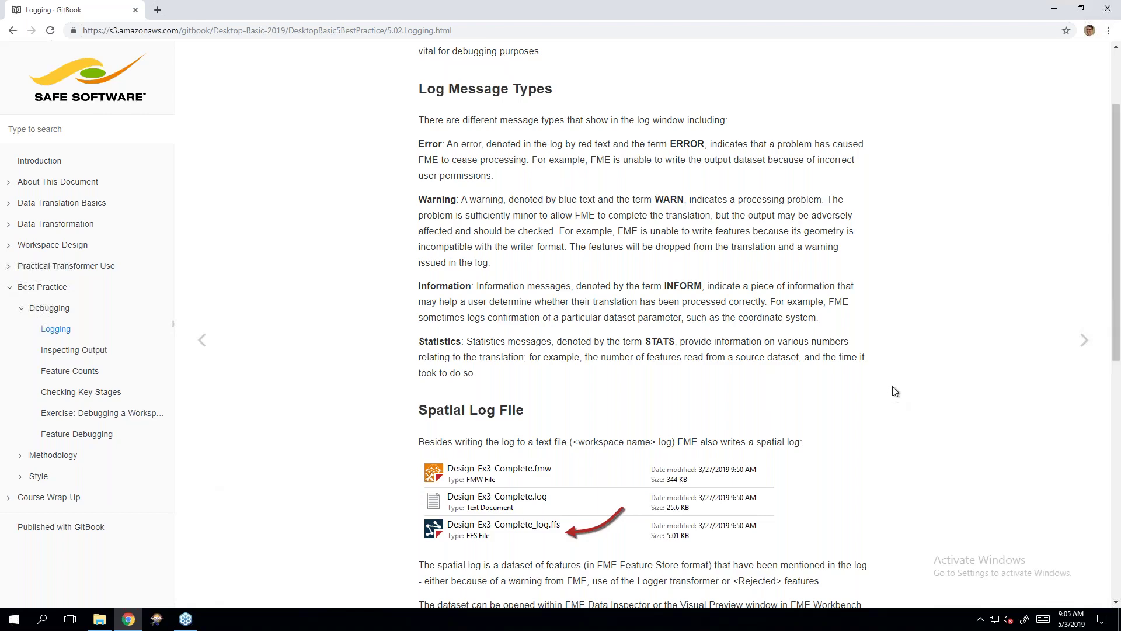
scroll(896, 391, "down", 5)
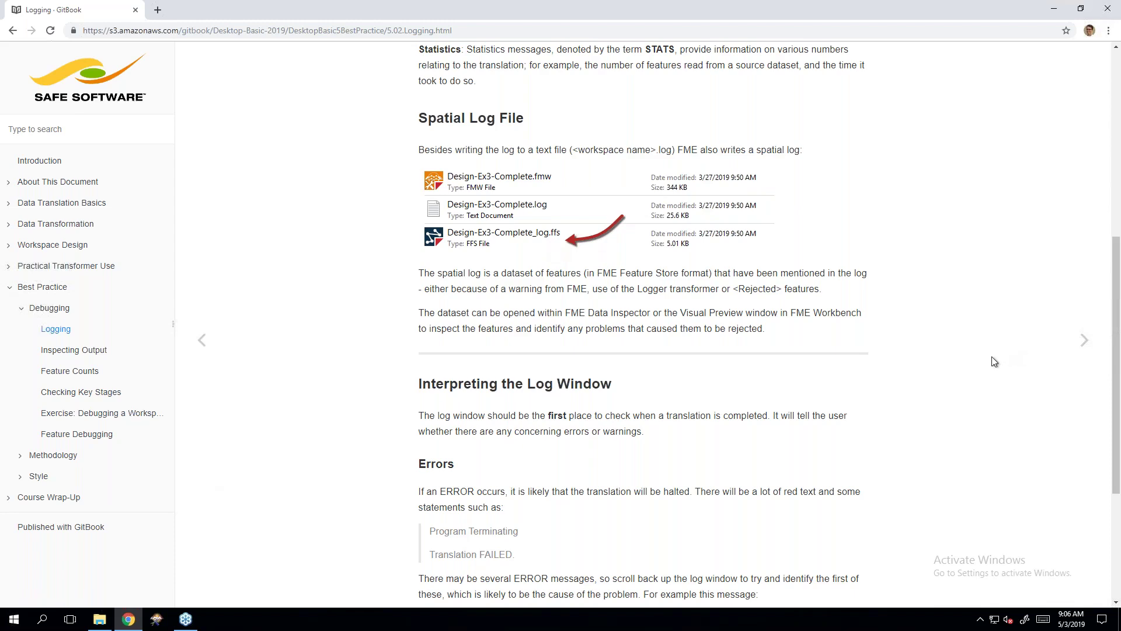
scroll(993, 361, "down", 4)
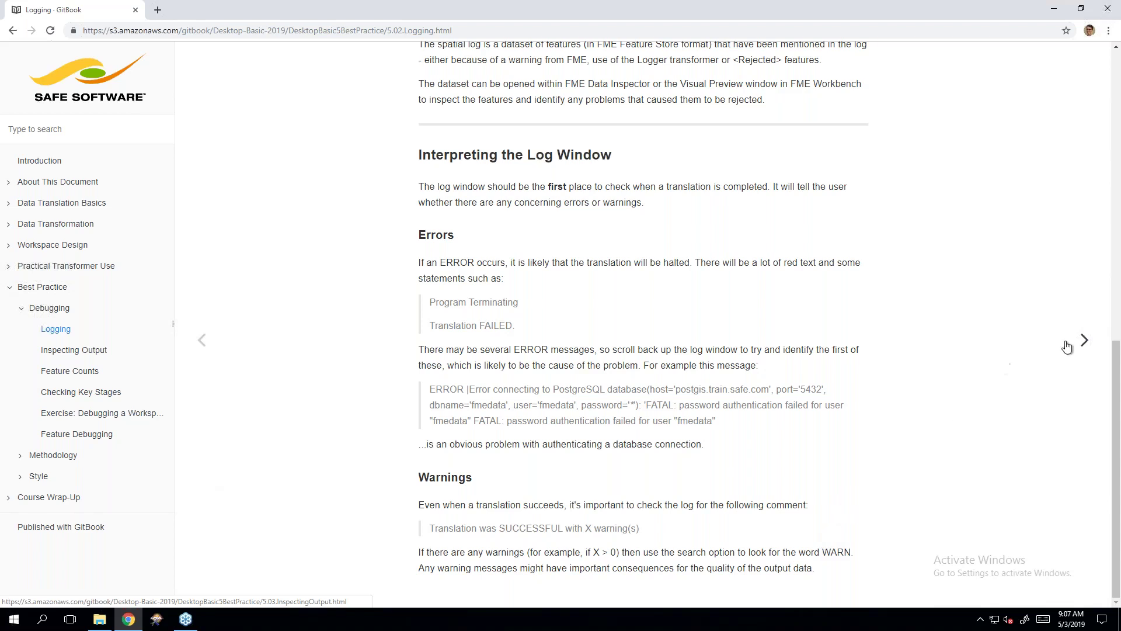
Step: Go to the Inspecting Output page and review which aspects of the output data need inspecting
left_click(1086, 345)
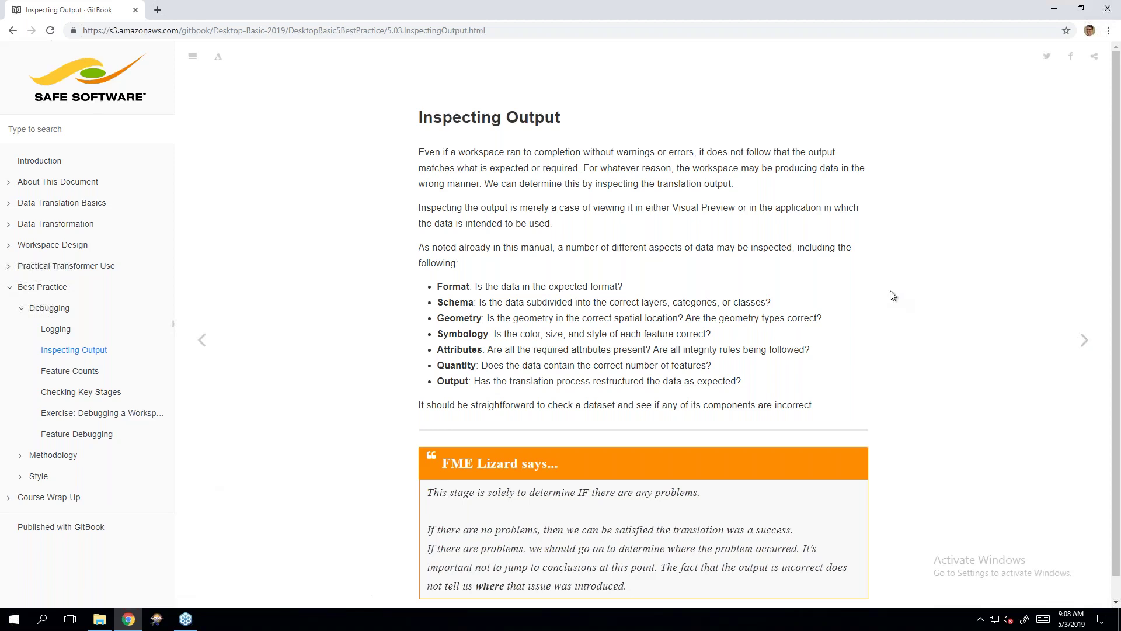
scroll(892, 296, "down", 1)
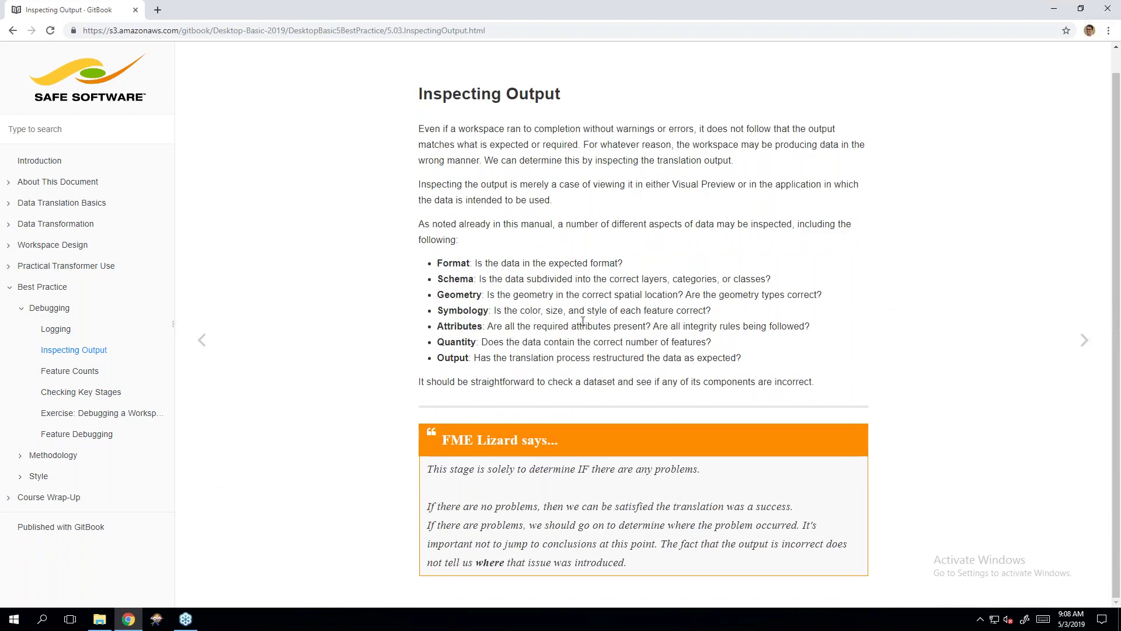
Step: Go to the Feature Counts page and study the Incorrect Output examples for the Clipper and StatisticsCalculator transformers
left_click(1085, 342)
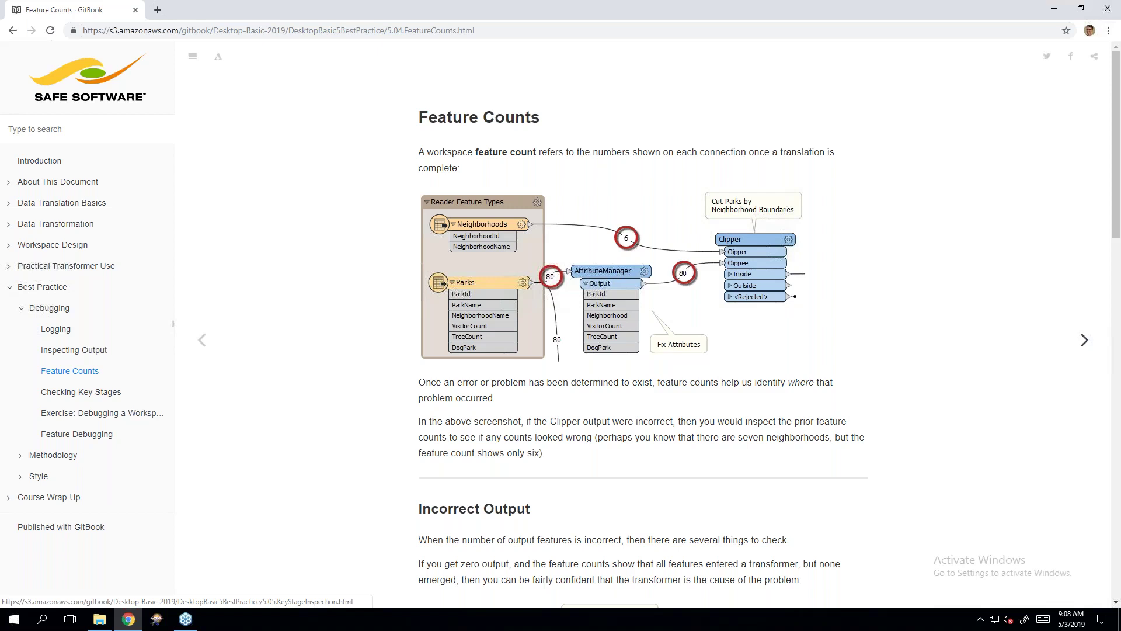
scroll(811, 383, "down", 1)
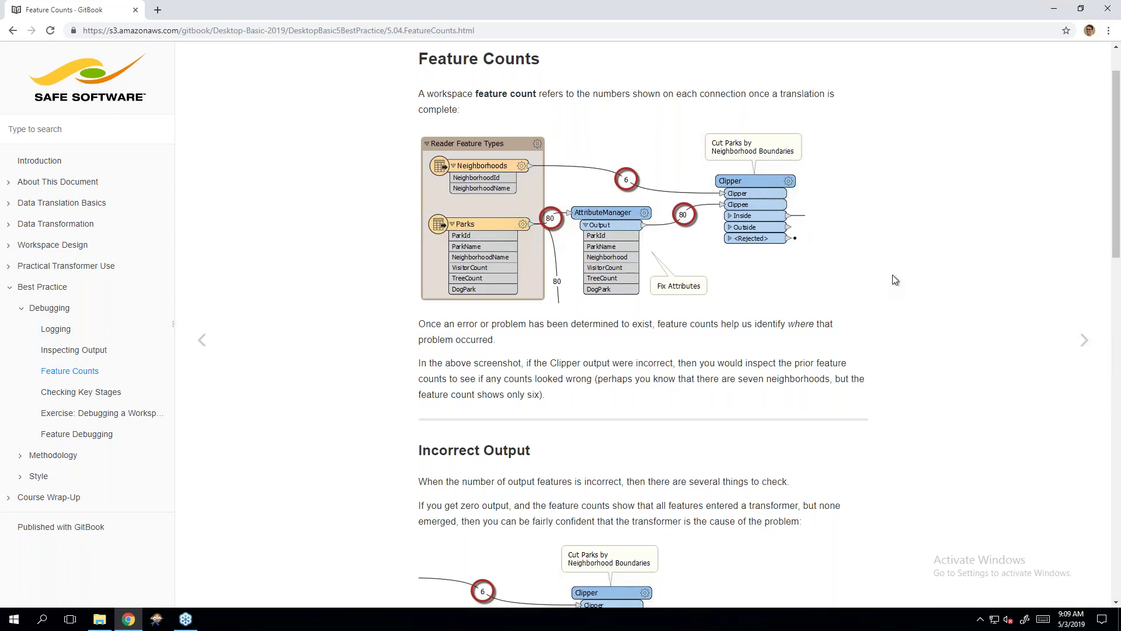
scroll(894, 281, "down", 1)
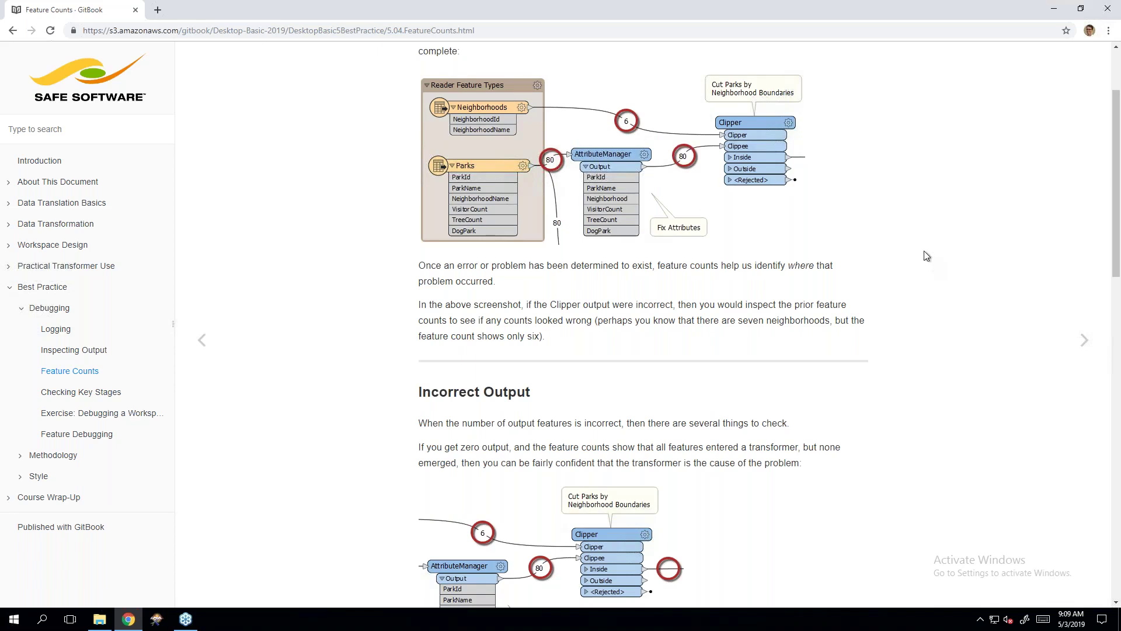
scroll(926, 256, "down", 4)
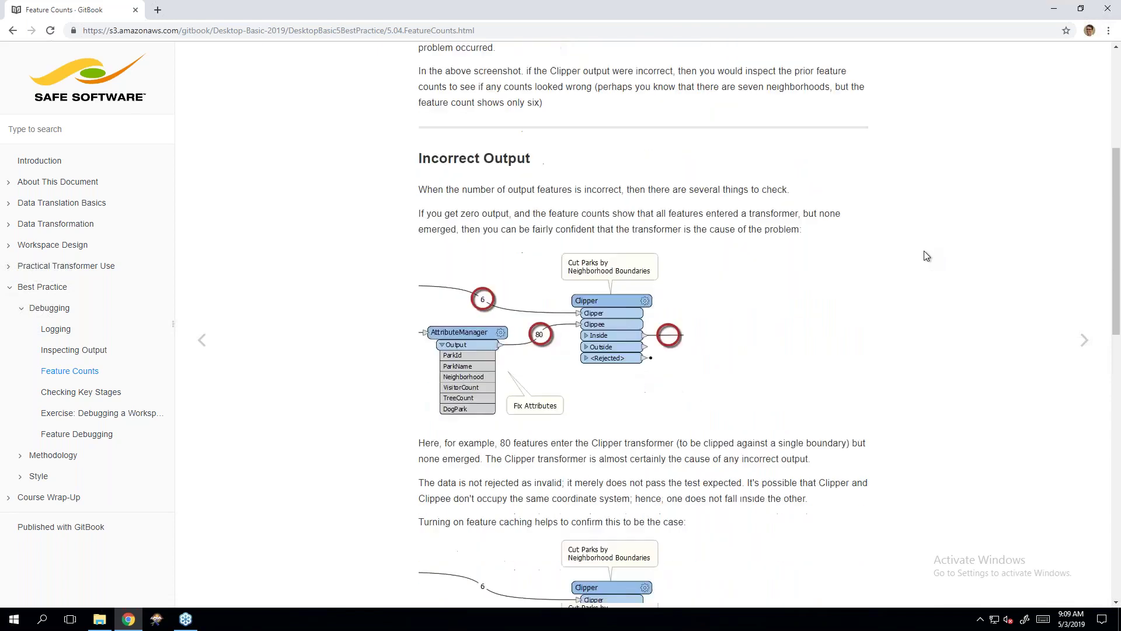
scroll(924, 251, "down", 1)
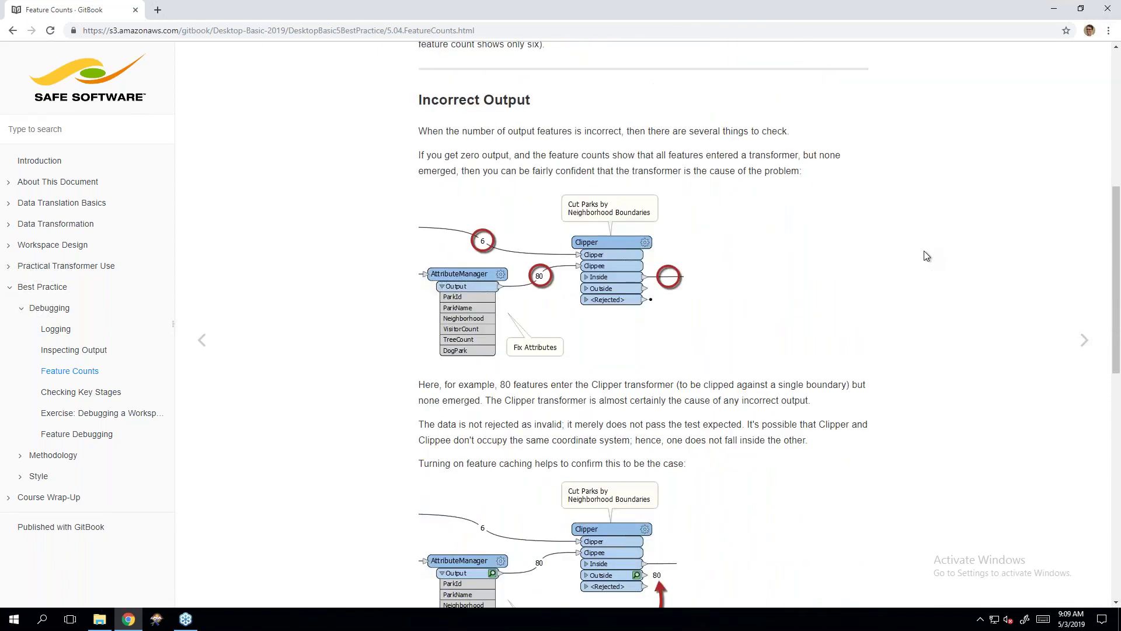
scroll(928, 253, "down", 1)
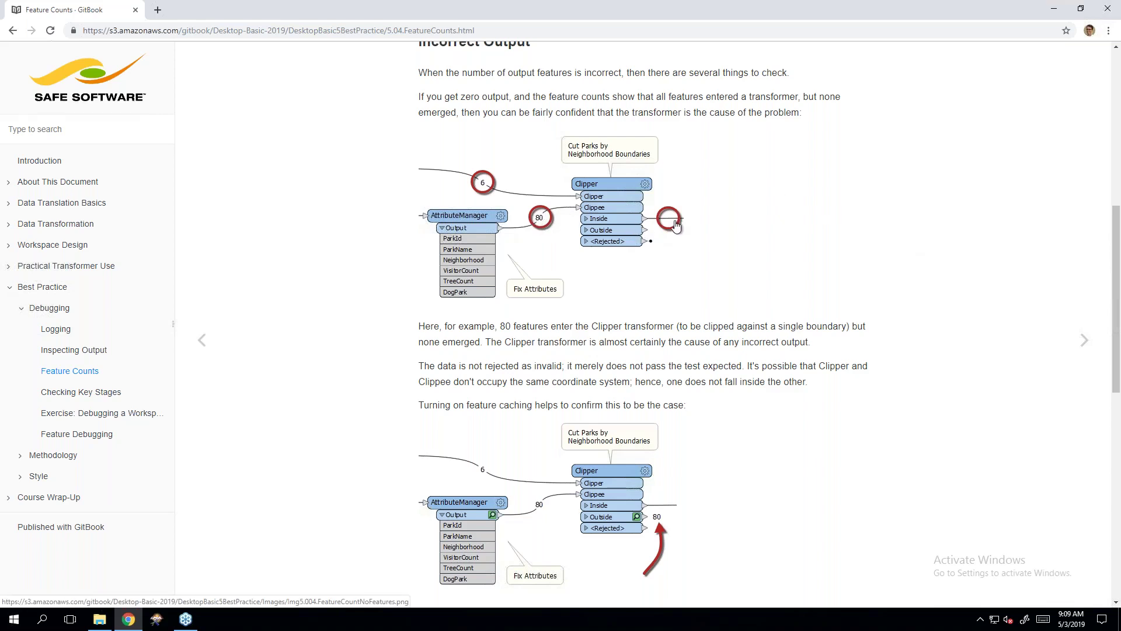
scroll(834, 237, "down", 2)
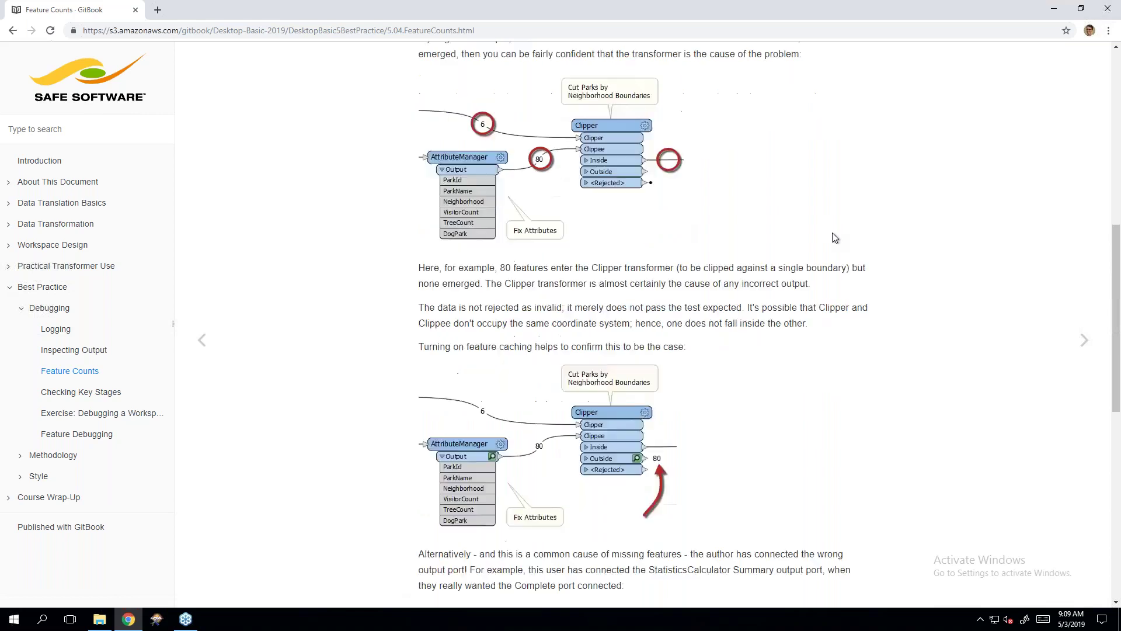
scroll(832, 233, "down", 1)
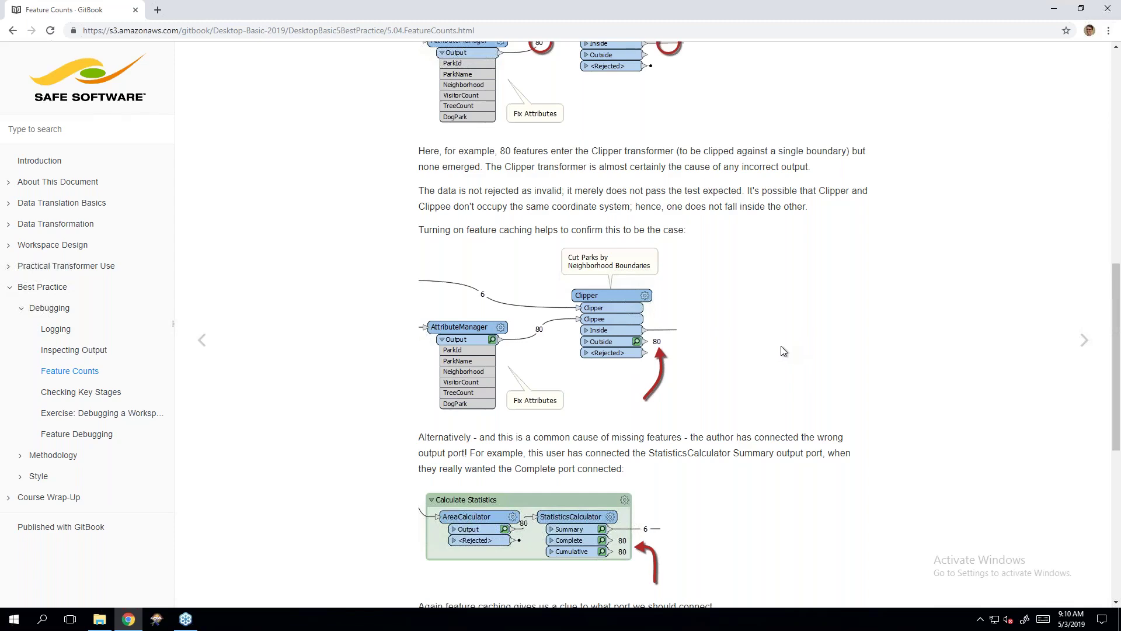
scroll(786, 351, "down", 3)
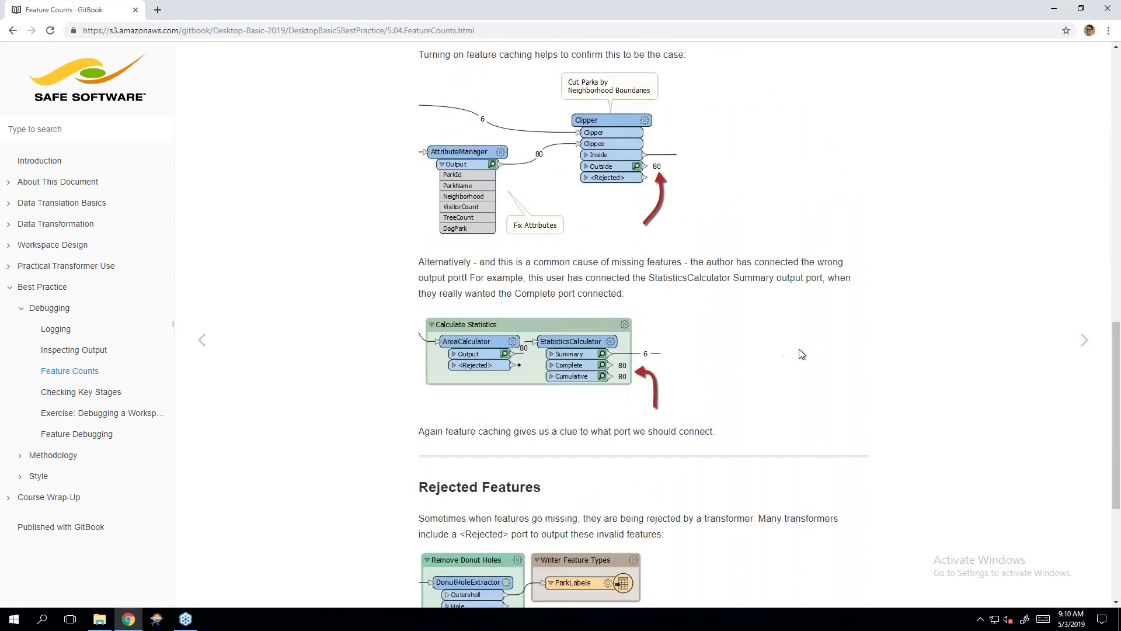
Step: Review the Rejected Features section, including the DonutHoleExtractor example and the rejection code attribute table
scroll(798, 352, "down", 1)
scroll(801, 354, "down", 1)
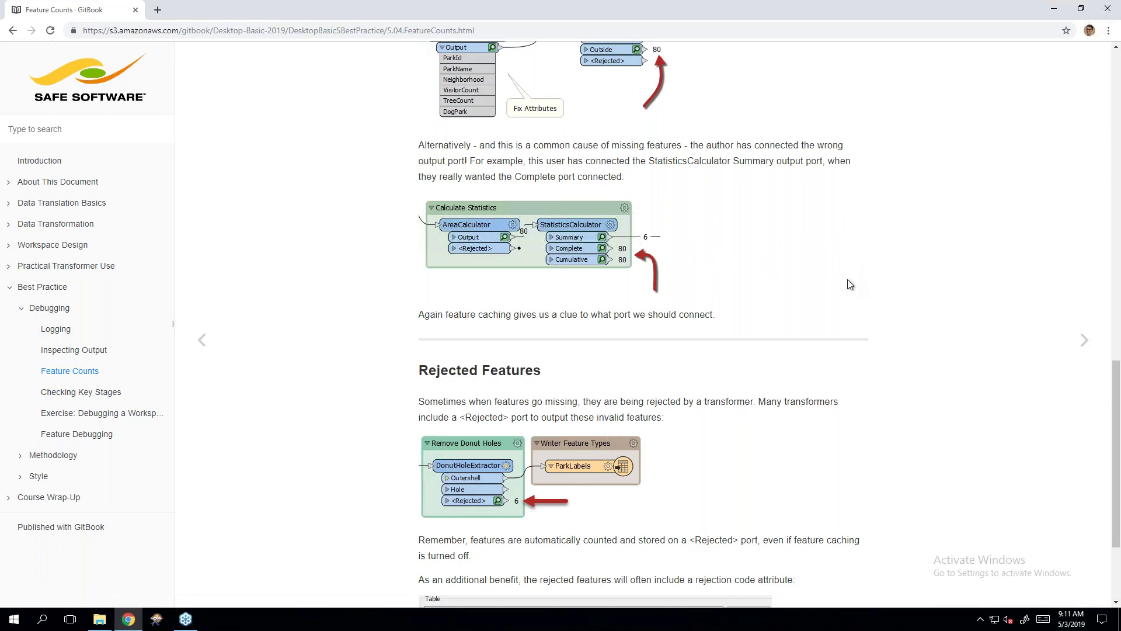
scroll(851, 284, "down", 3)
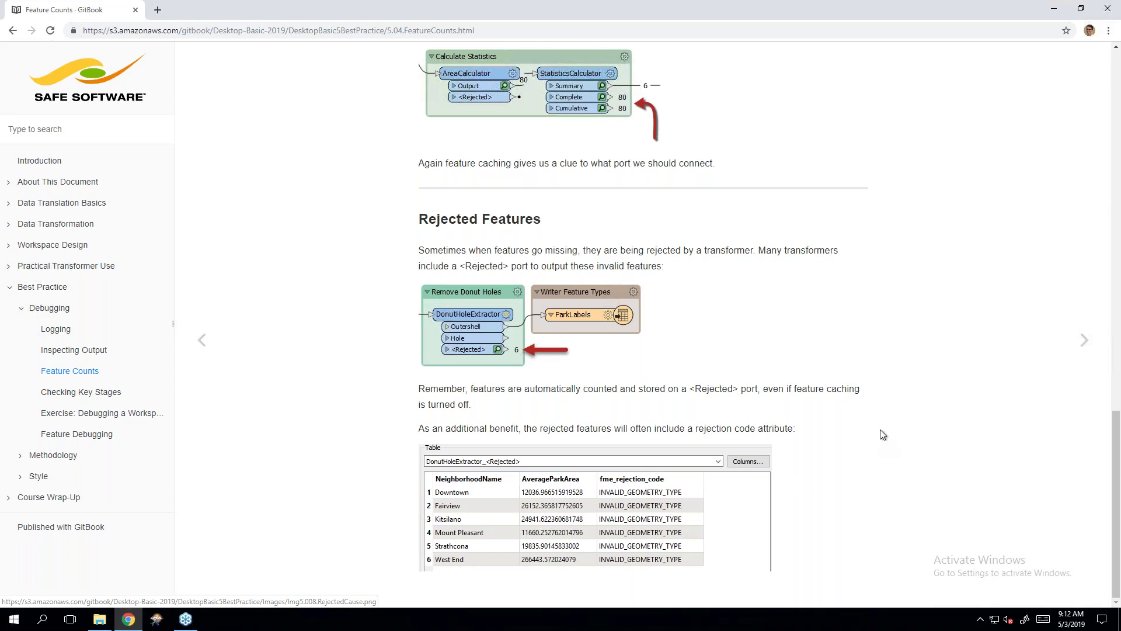
Step: Go to the Checking Key Stages page and read the encoding example and source data inspection before and after reading
left_click(1086, 345)
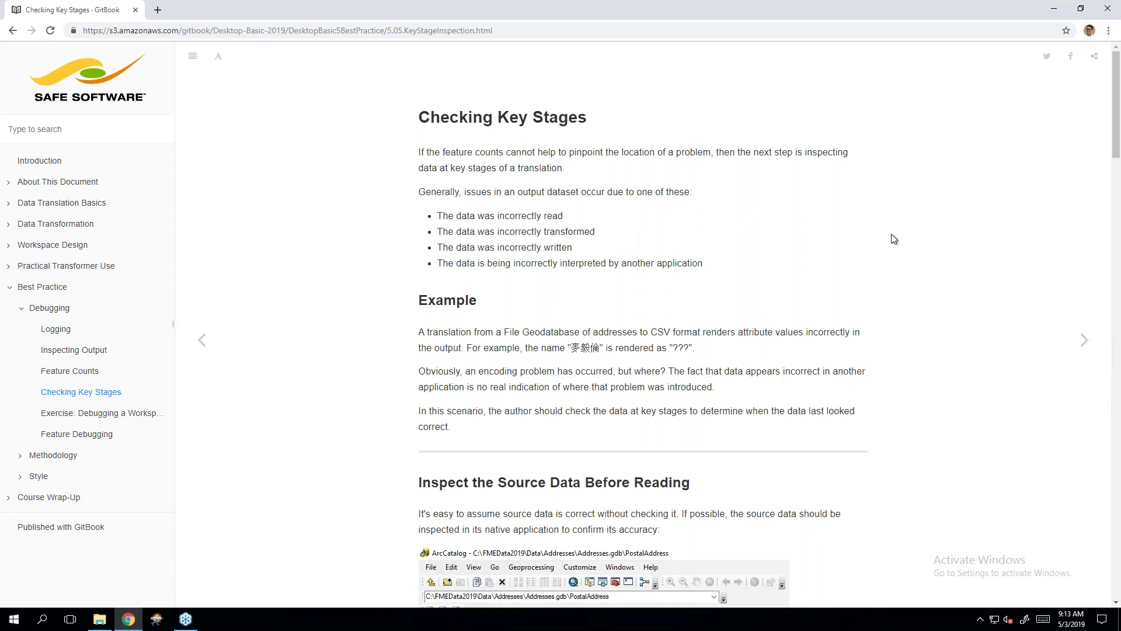
scroll(894, 239, "down", 4)
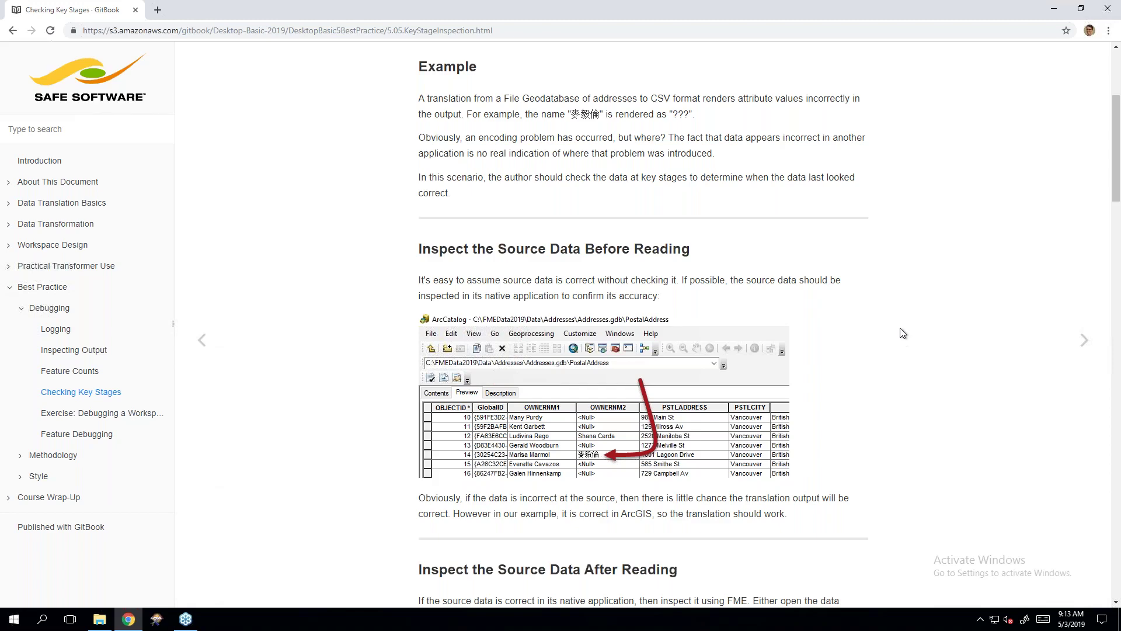
scroll(902, 333, "down", 1)
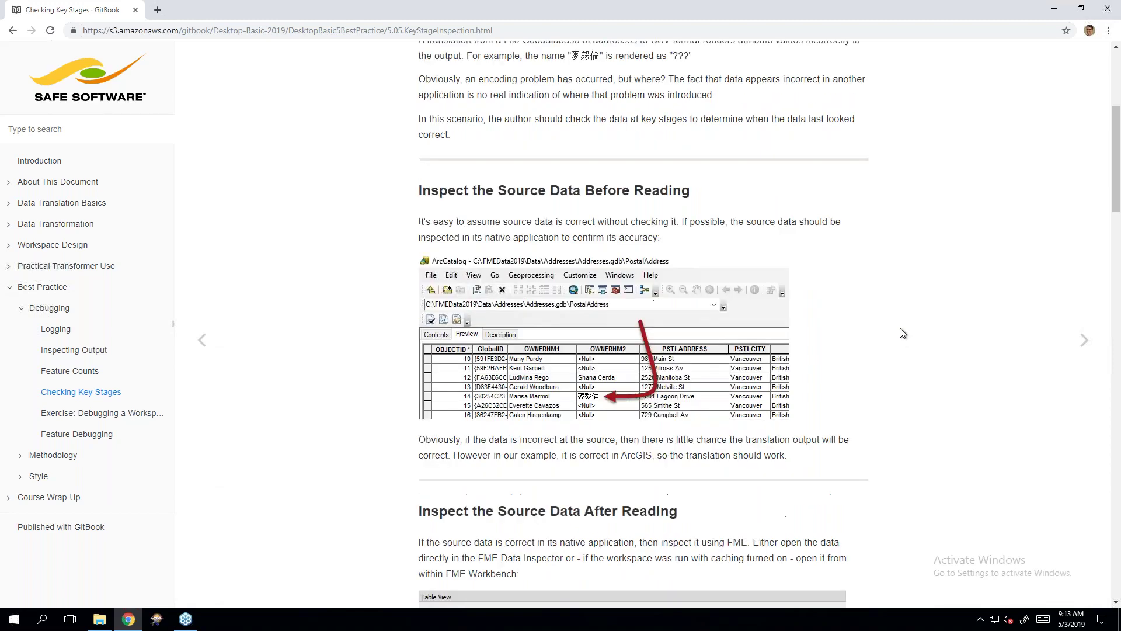
scroll(903, 333, "up", 1)
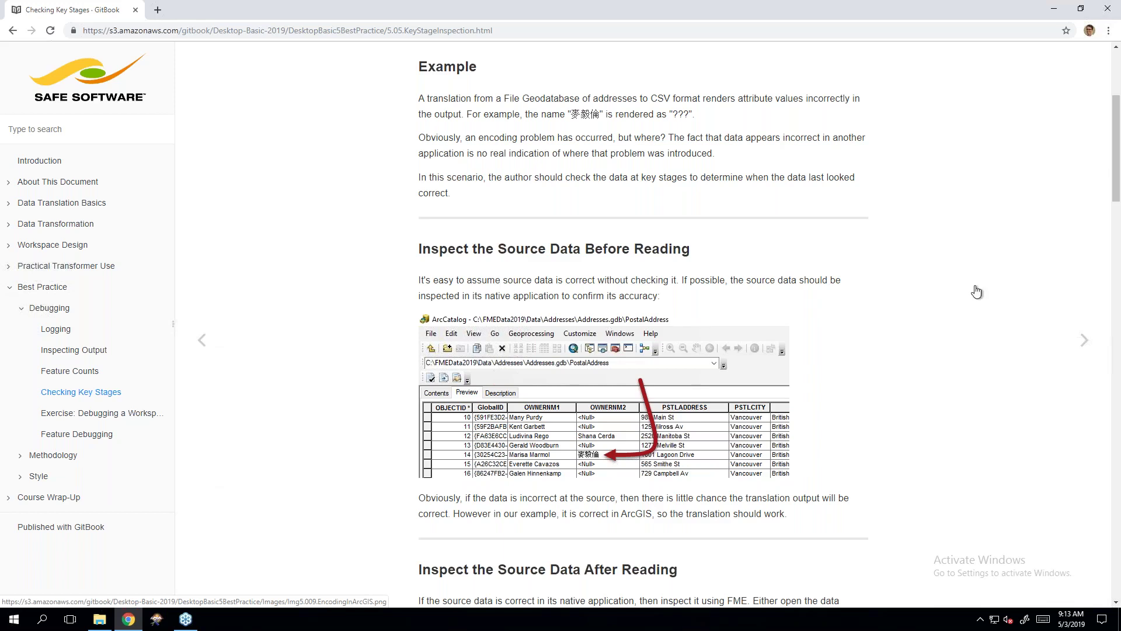
scroll(607, 479, "down", 2)
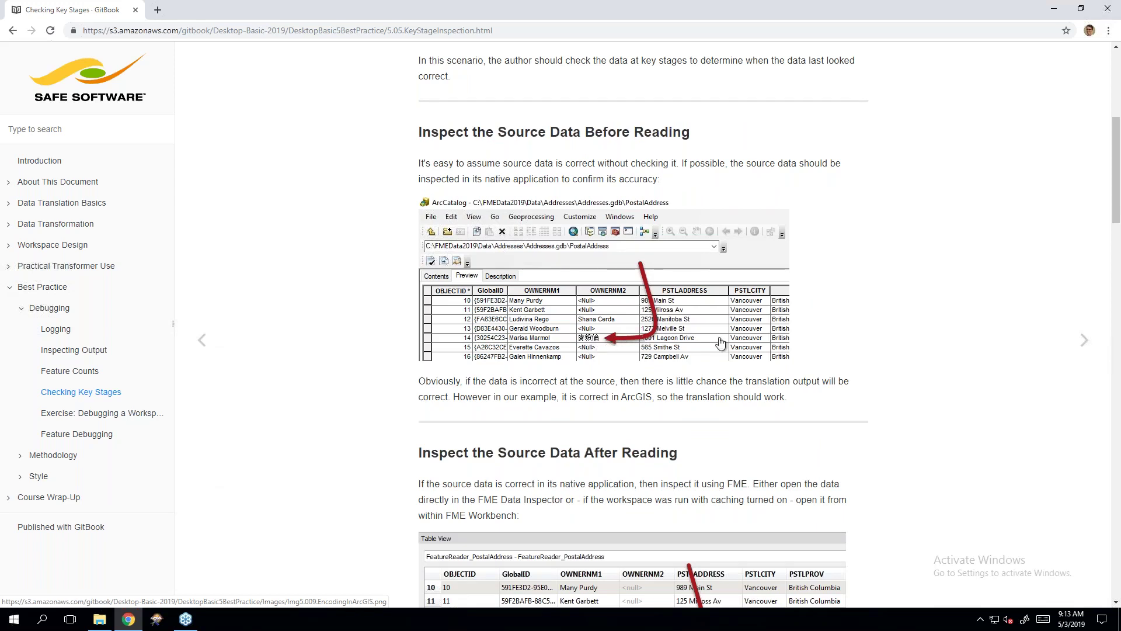
scroll(882, 347, "down", 4)
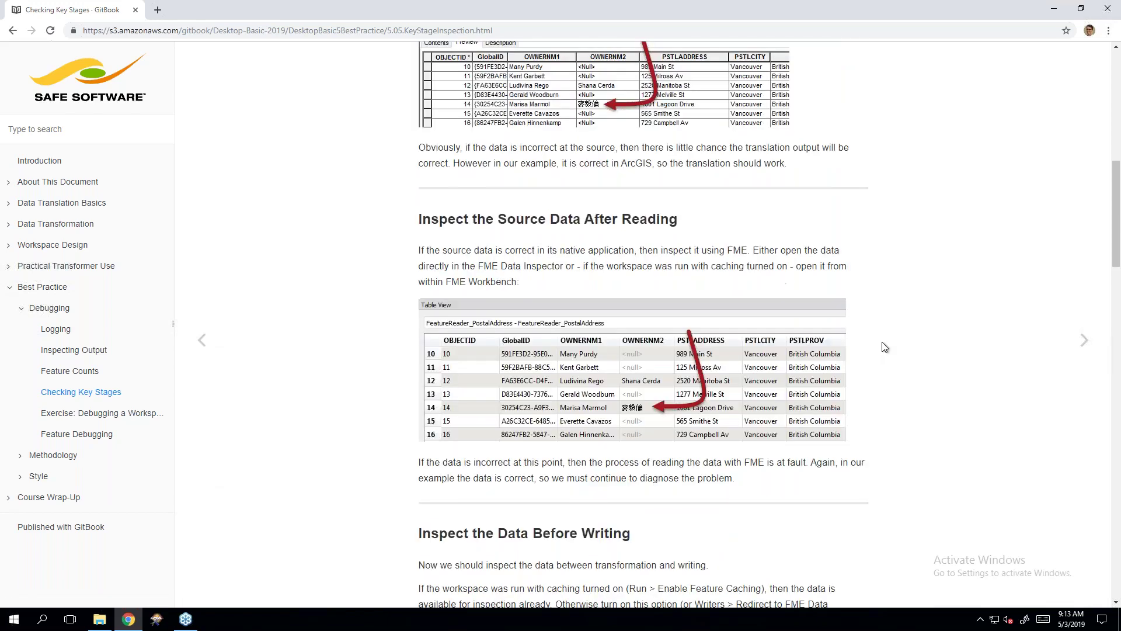
scroll(883, 347, "down", 1)
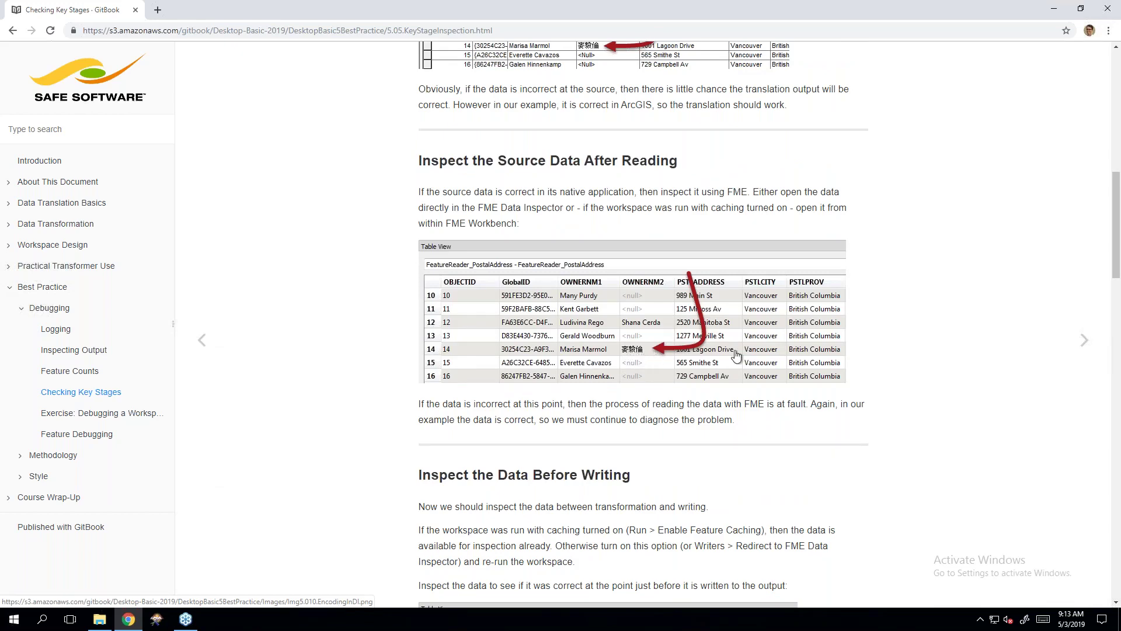
Step: Read how to inspect the data before writing and how to check the output dataset in Visual Preview and a text editor
scroll(859, 350, "down", 5)
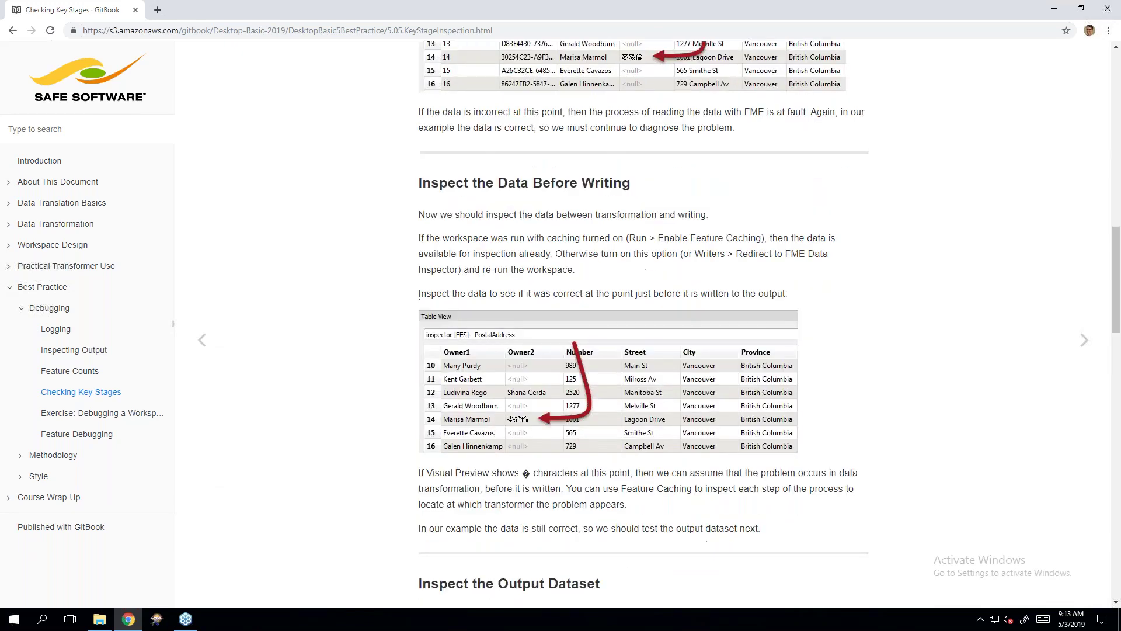
scroll(642, 321, "down", 1)
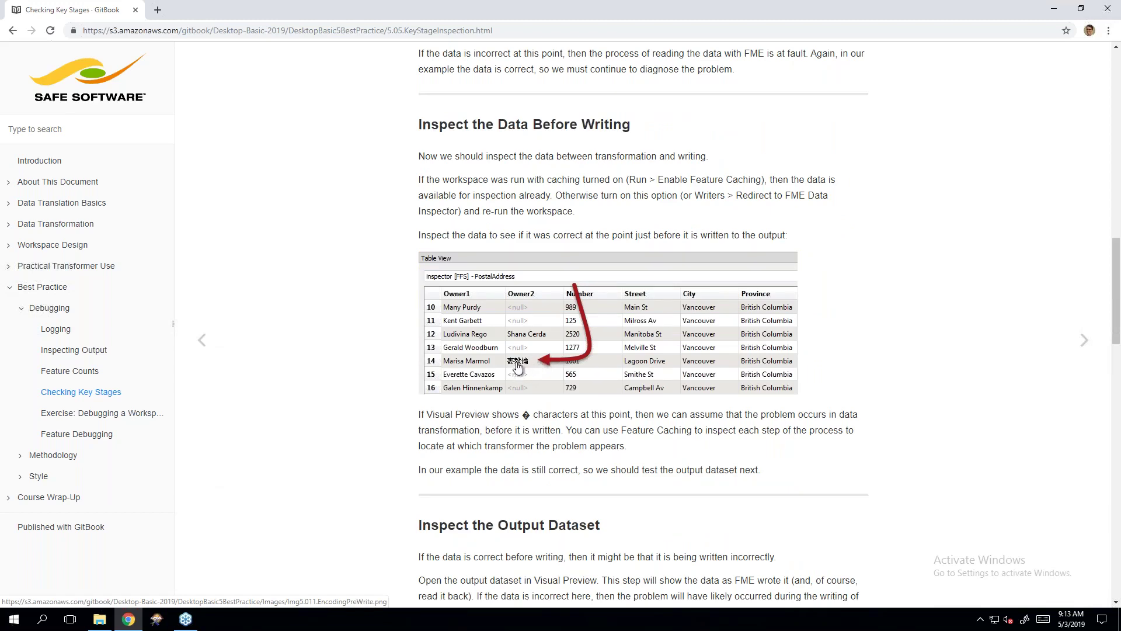
scroll(523, 298, "down", 2)
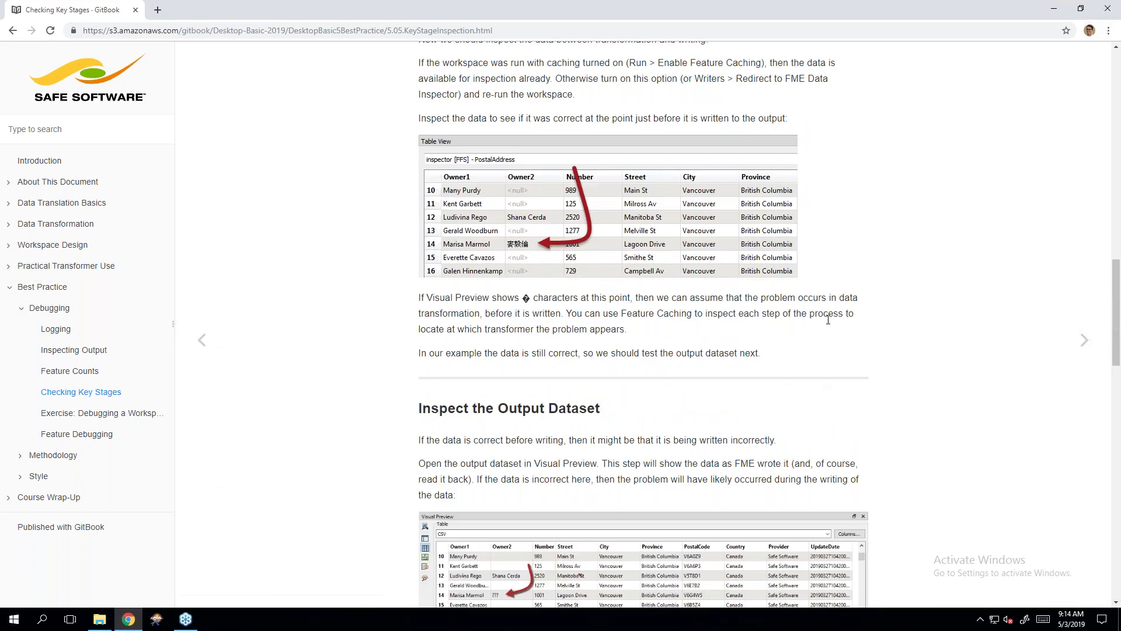
scroll(542, 371, "down", 4)
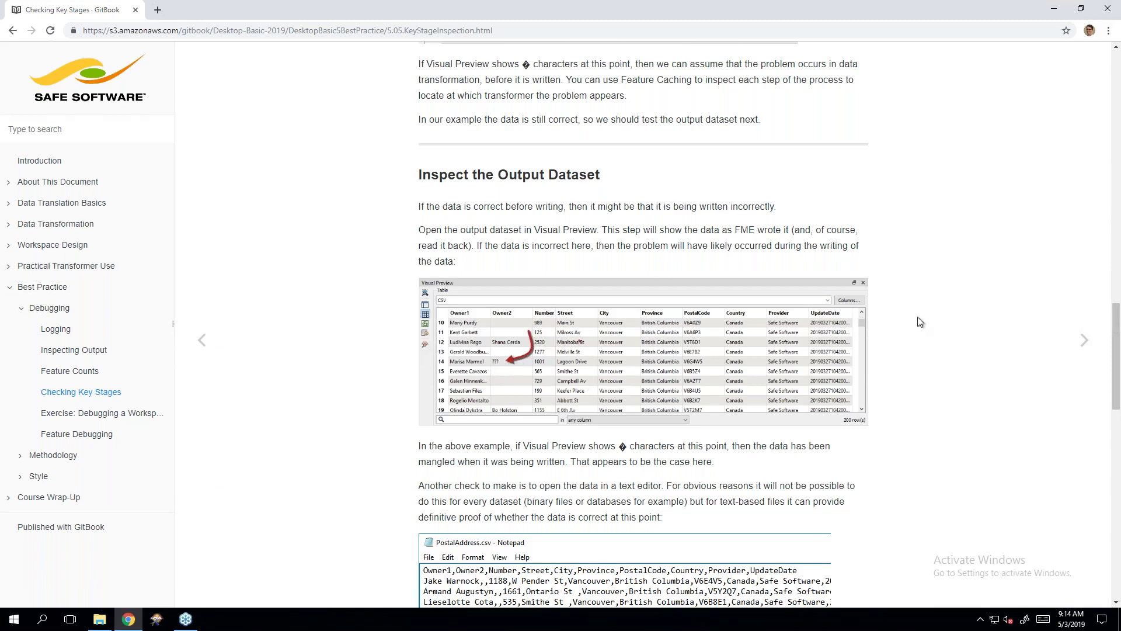
scroll(920, 321, "down", 2)
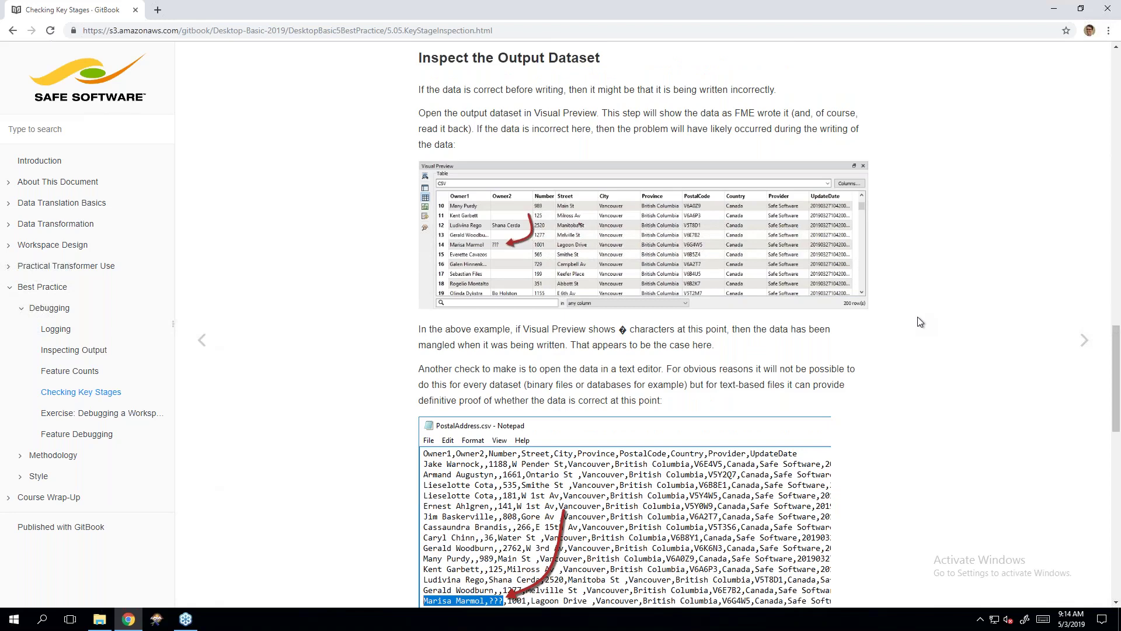
scroll(917, 317, "down", 3)
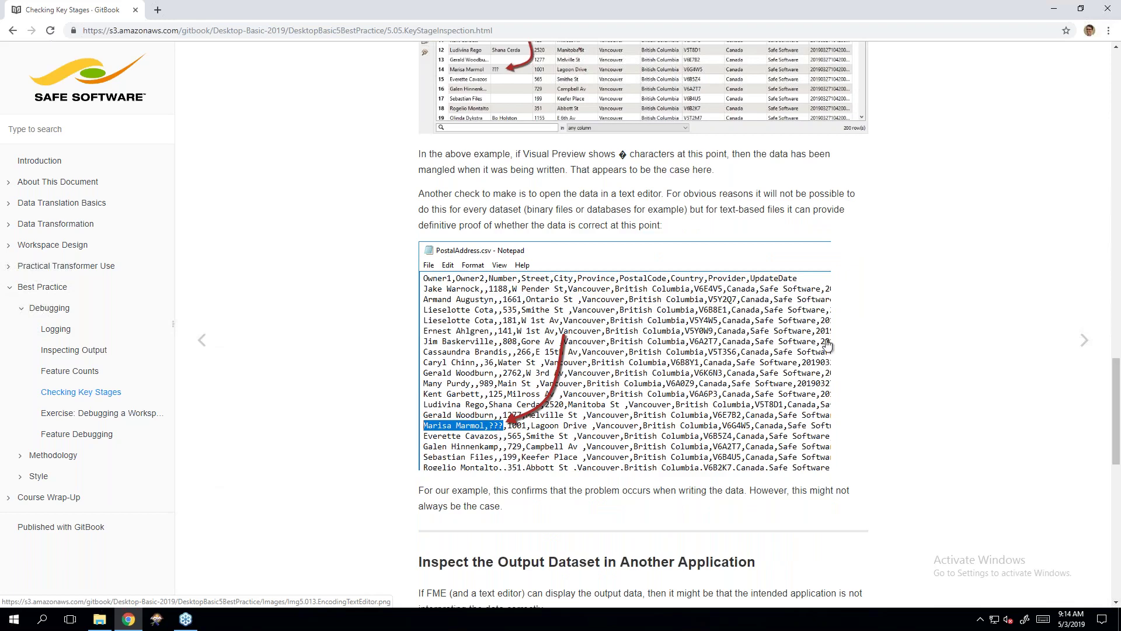
Step: Read the section on inspecting the output dataset in another application, including the writer's character encoding parameter and the closing encoding tip
scroll(907, 290, "down", 5)
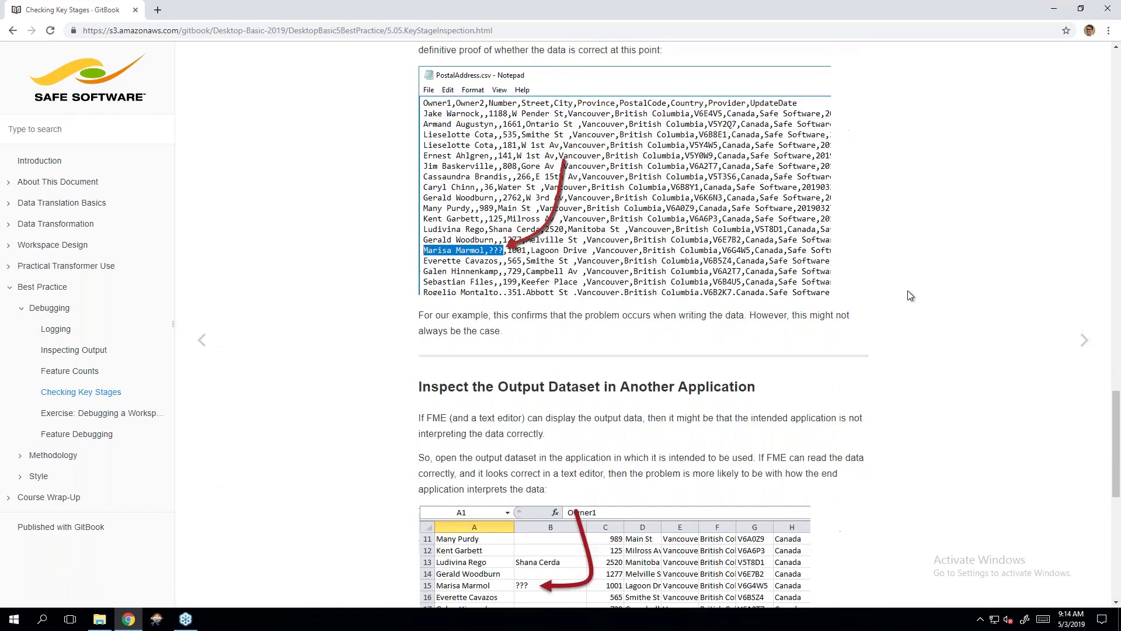
scroll(907, 290, "down", 2)
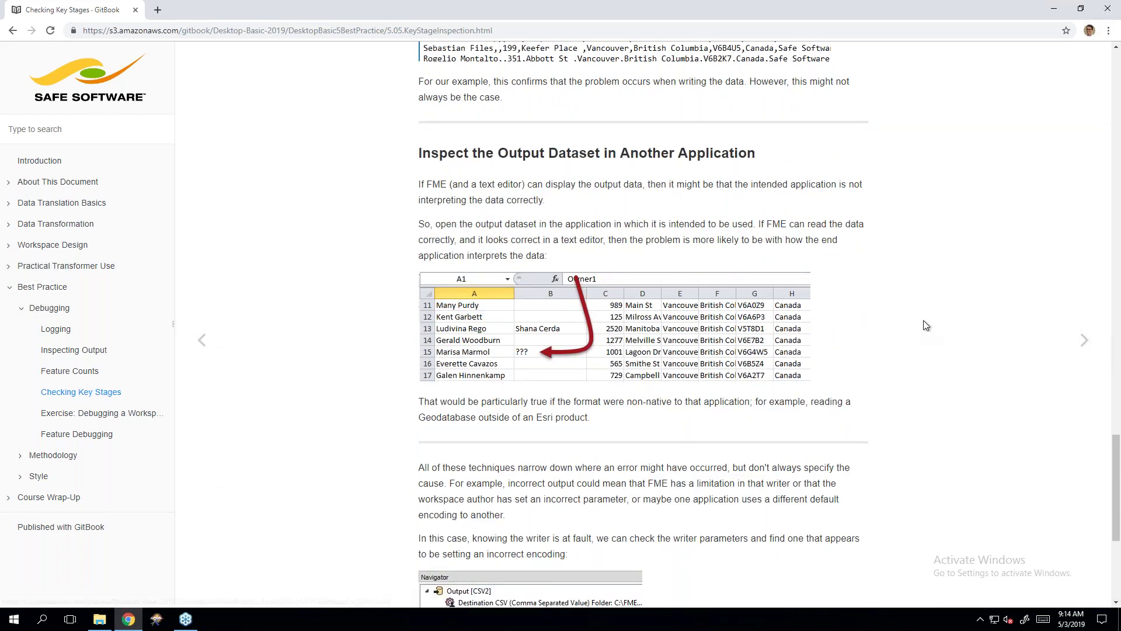
scroll(923, 321, "down", 4)
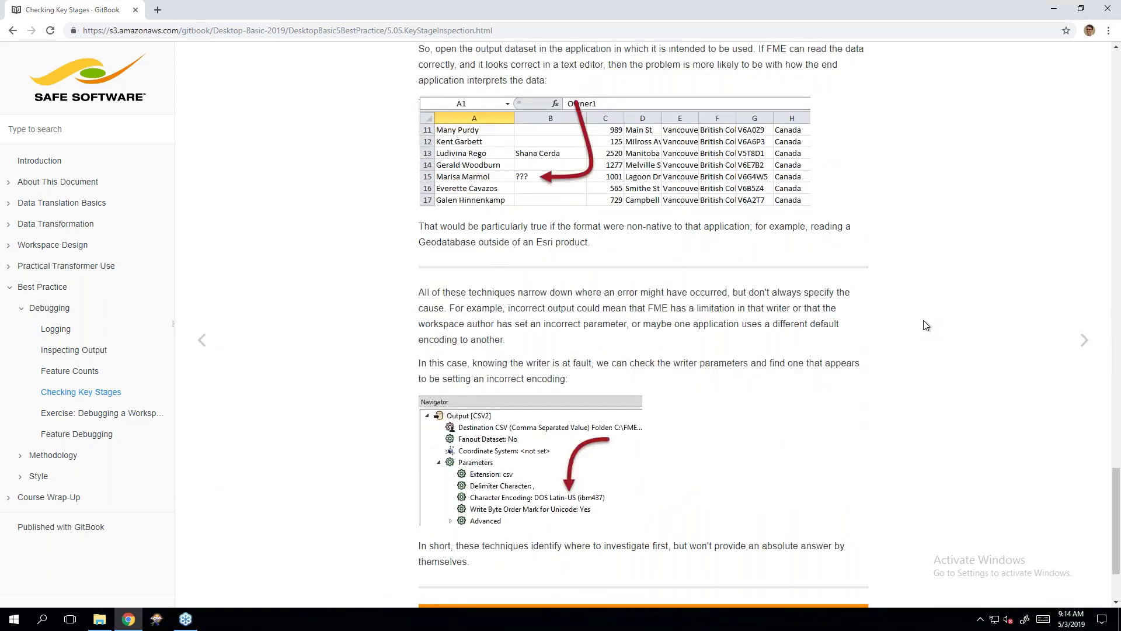
scroll(924, 321, "down", 1)
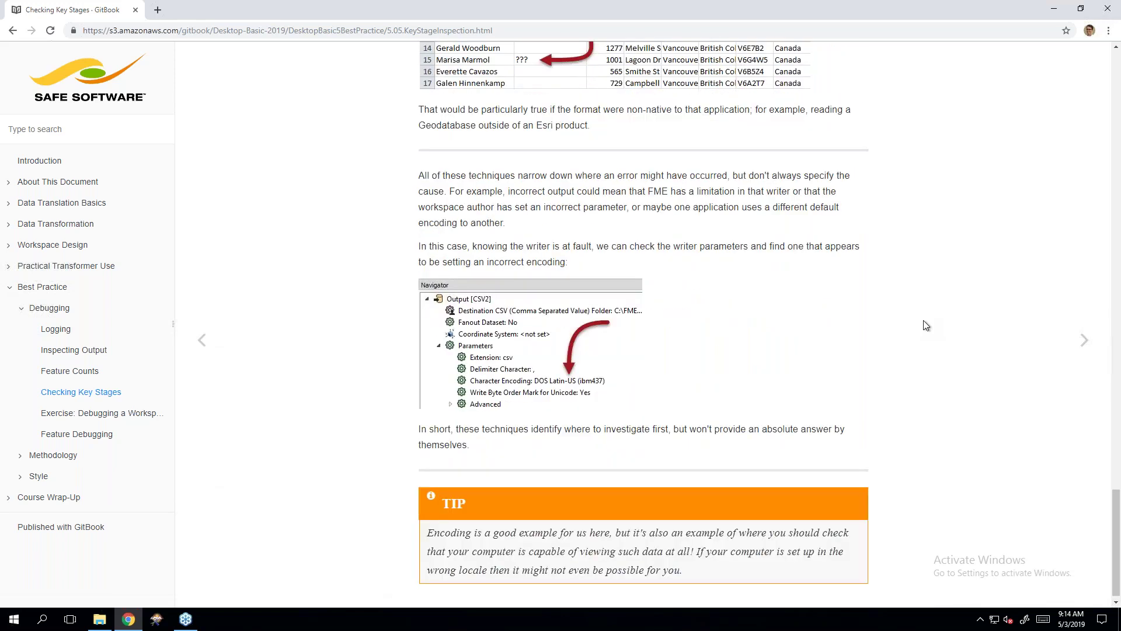
scroll(791, 345, "down", 1)
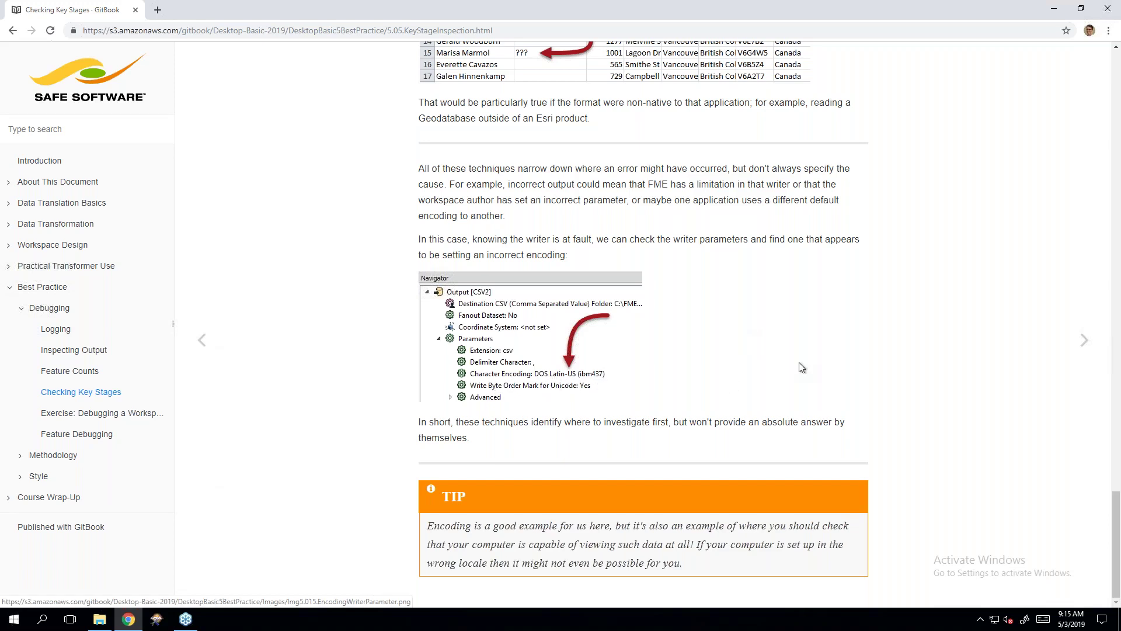
Step: Go to the Exercise 1 Debugging a Workspace page and read its introduction and the start workspace path in step 1
left_click(1085, 345)
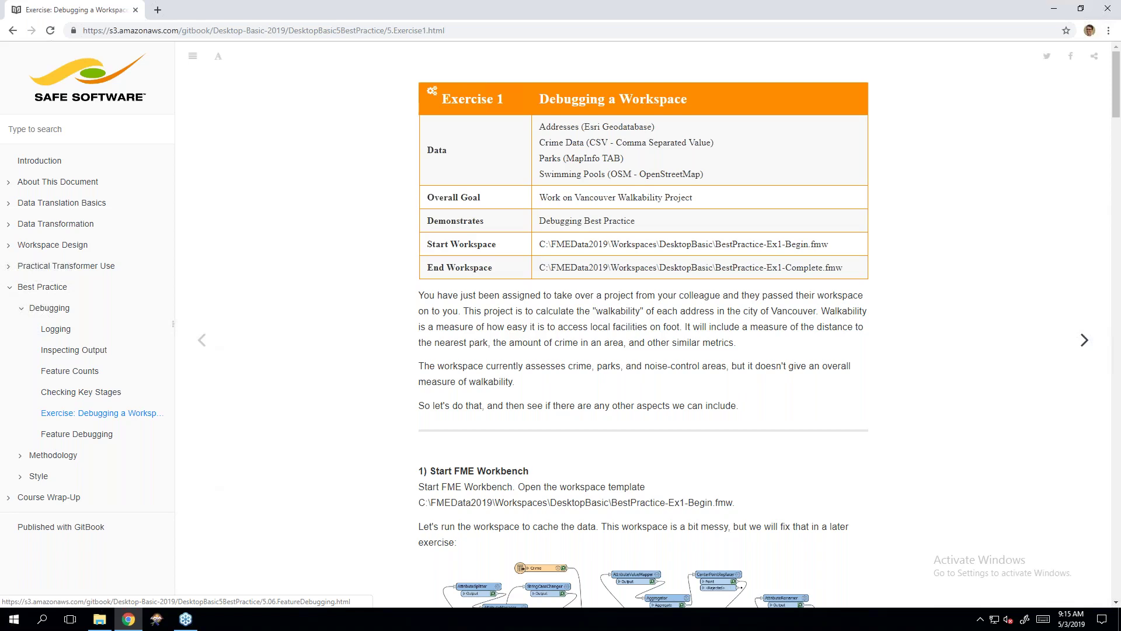
scroll(913, 381, "down", 2)
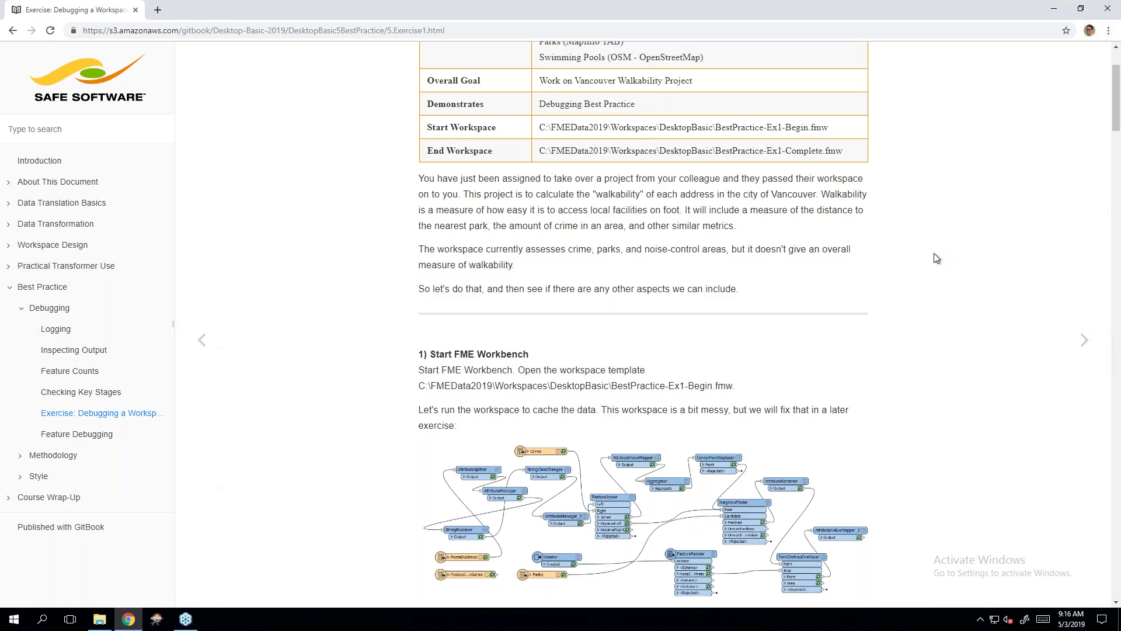
scroll(935, 257, "down", 2)
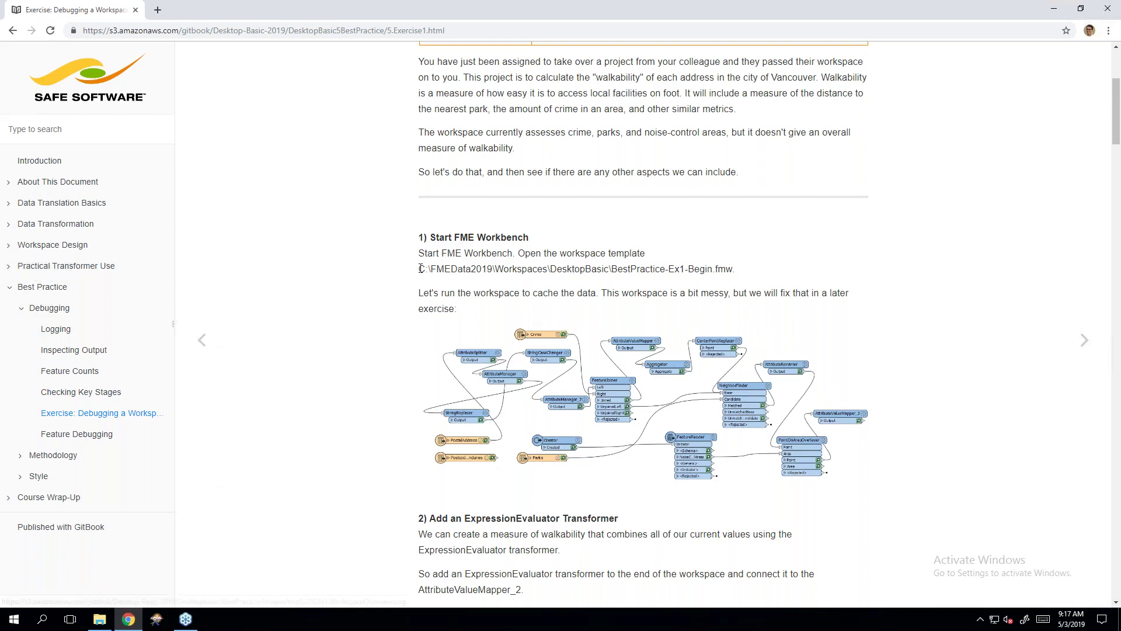
left_click_drag(419, 268, 750, 277)
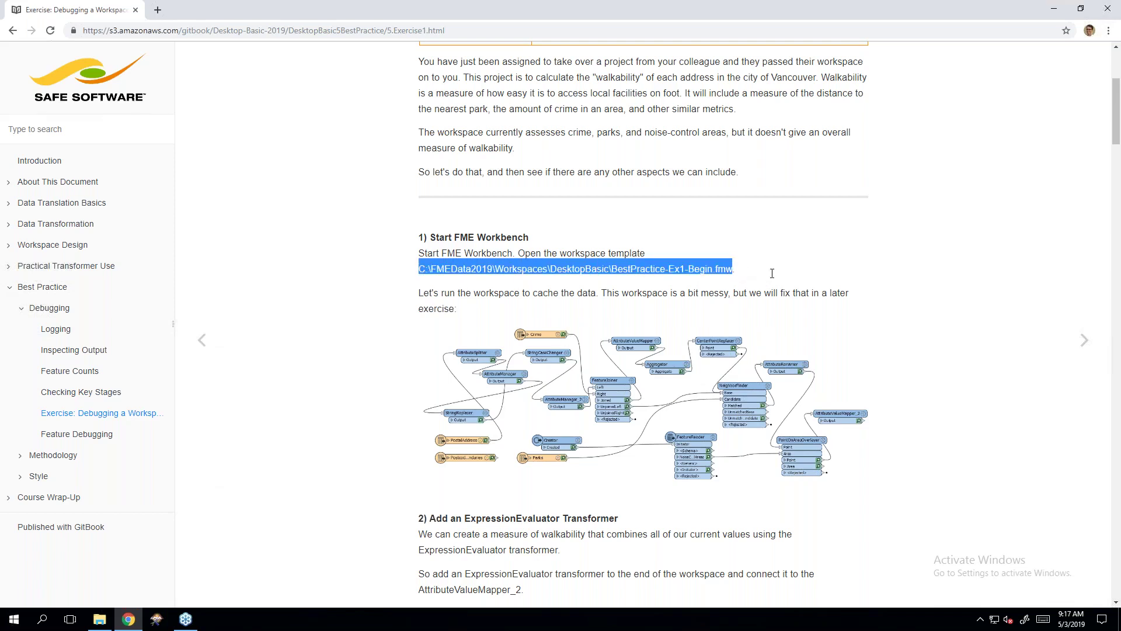
left_click(386, 410)
Step: Switch to the open File Explorer window, then narrow it and move it over the exercise page
mouse_move(104, 624)
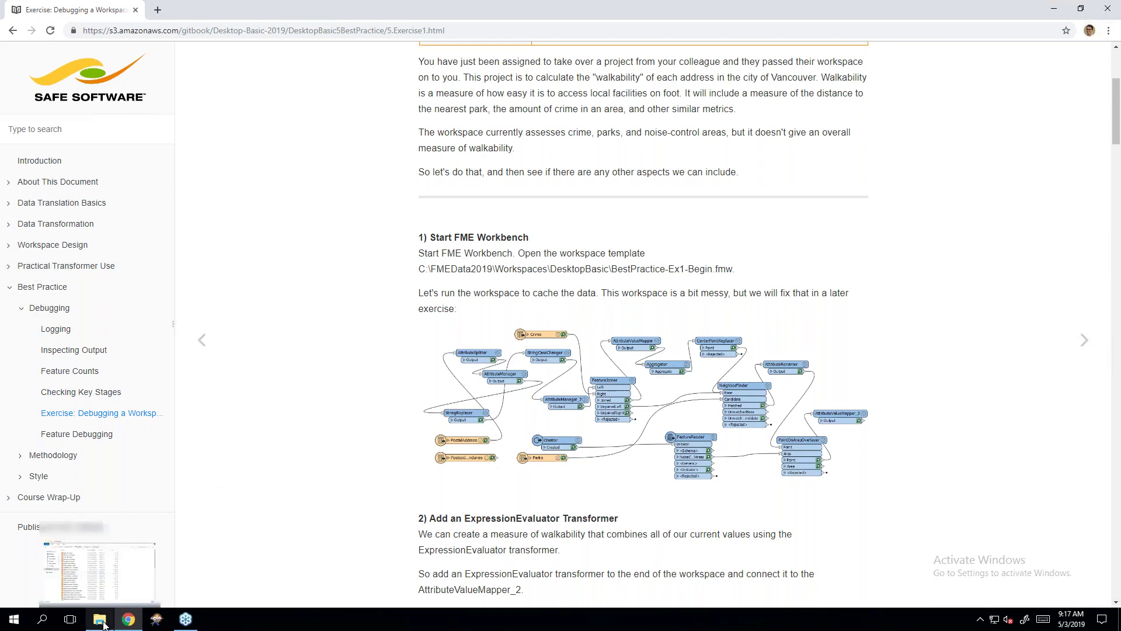
left_click(104, 624)
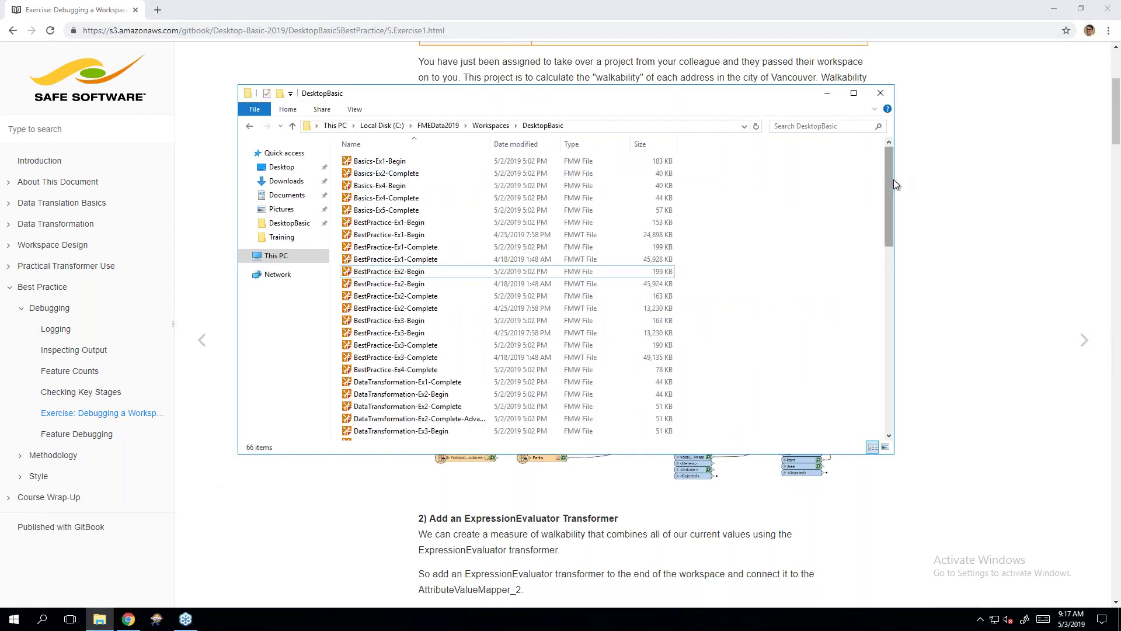
left_click_drag(893, 179, 701, 185)
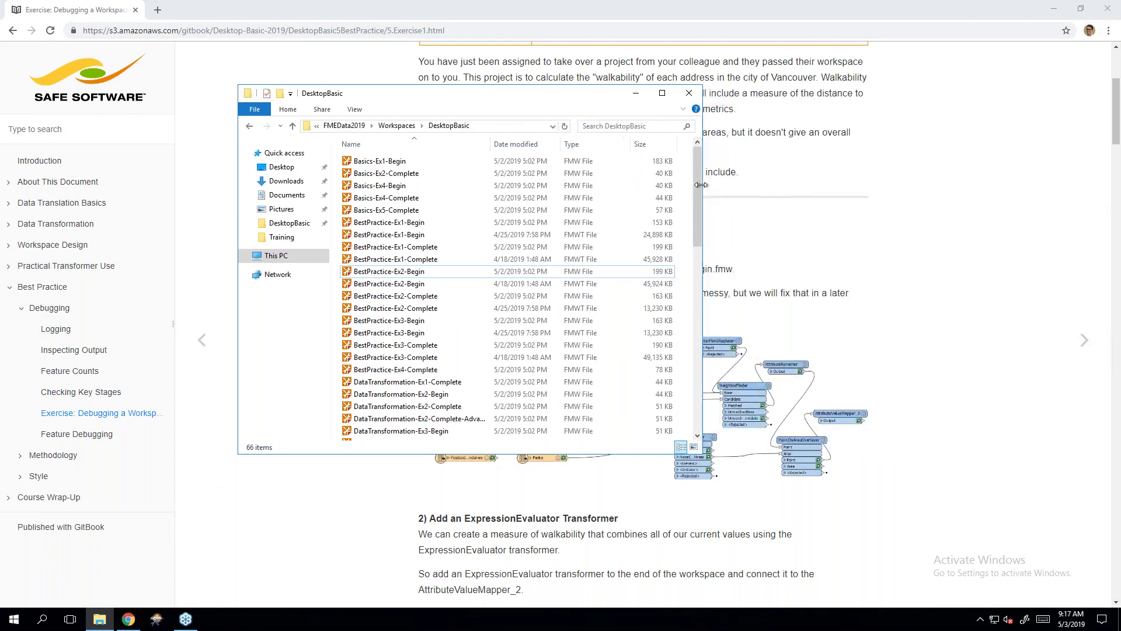
left_click_drag(461, 98, 395, 106)
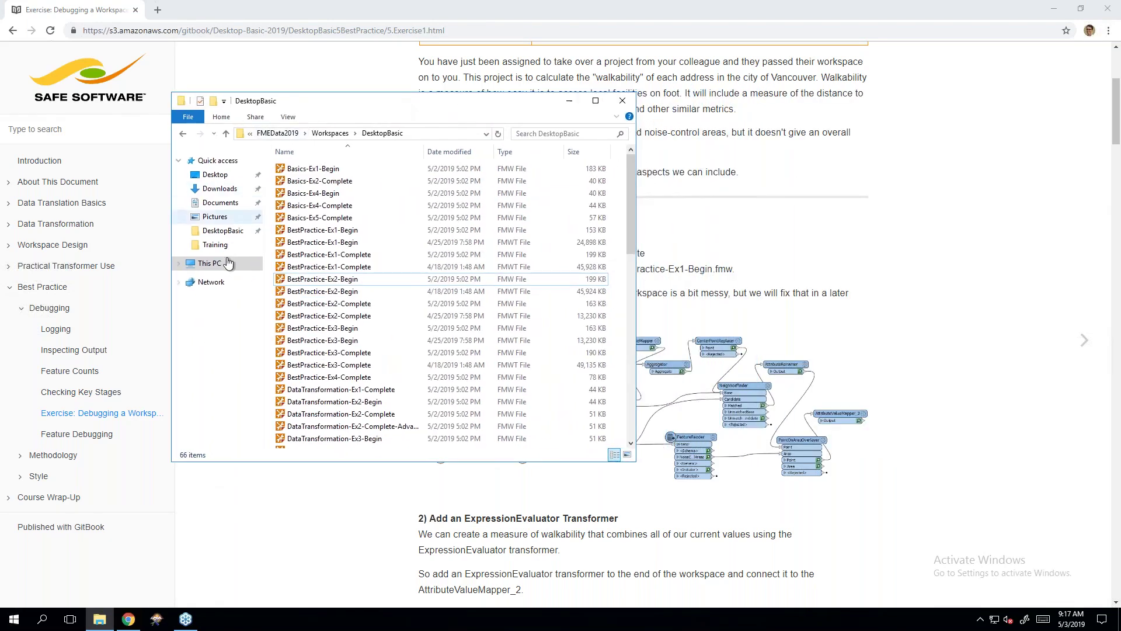
Step: Browse from This PC to the folder C:\FMEData2019\Workspaces\DesktopBasic
left_click(251, 262)
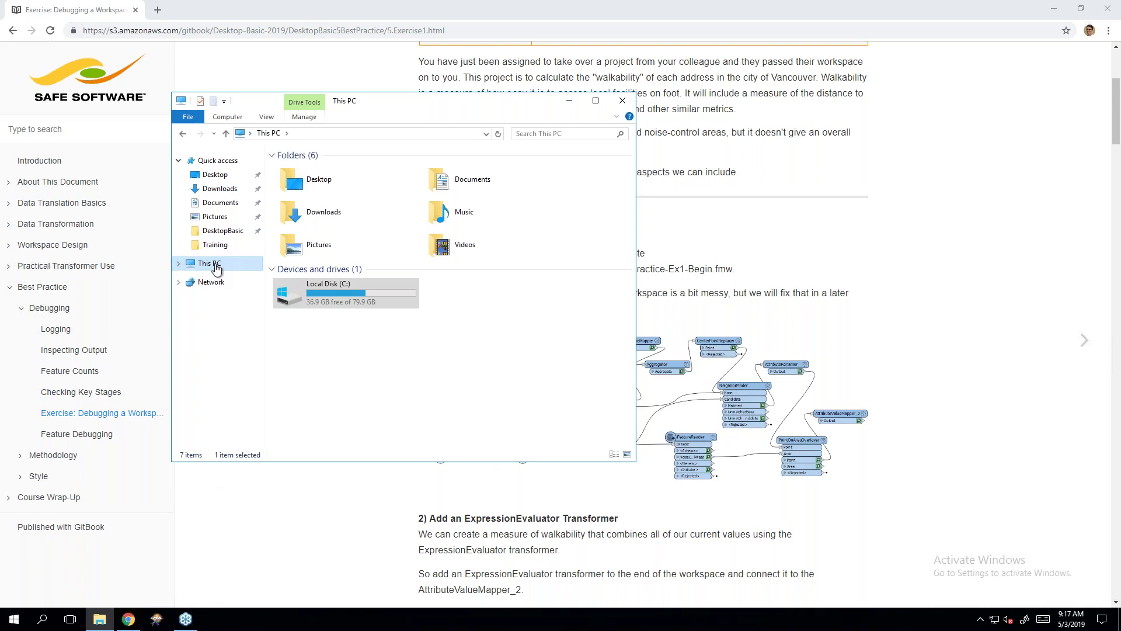
double_click(335, 295)
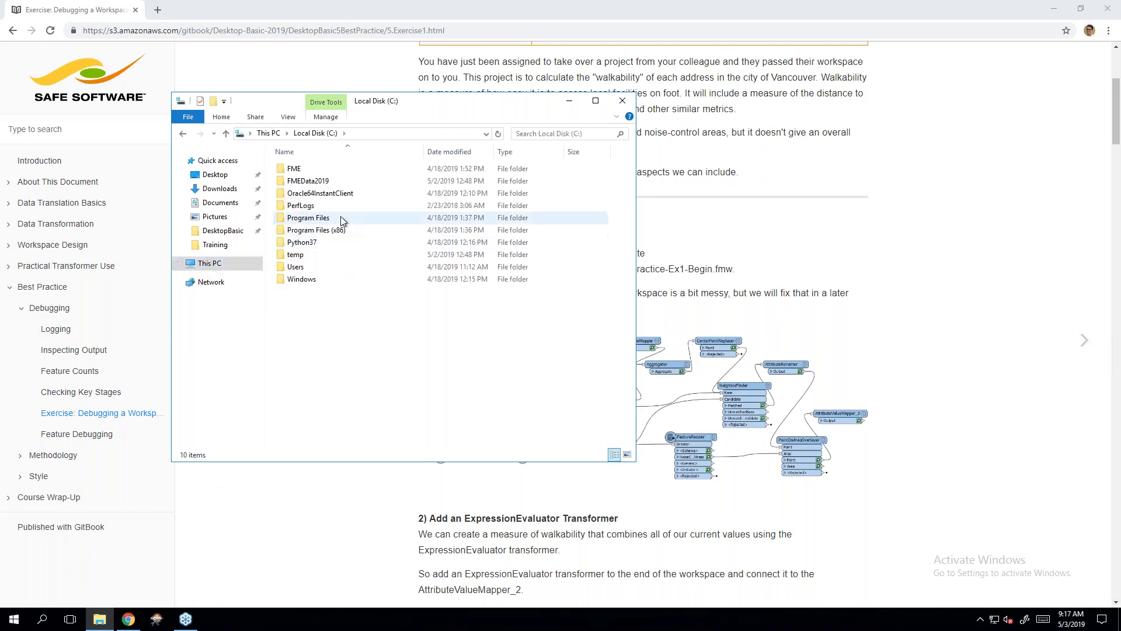
double_click(333, 184)
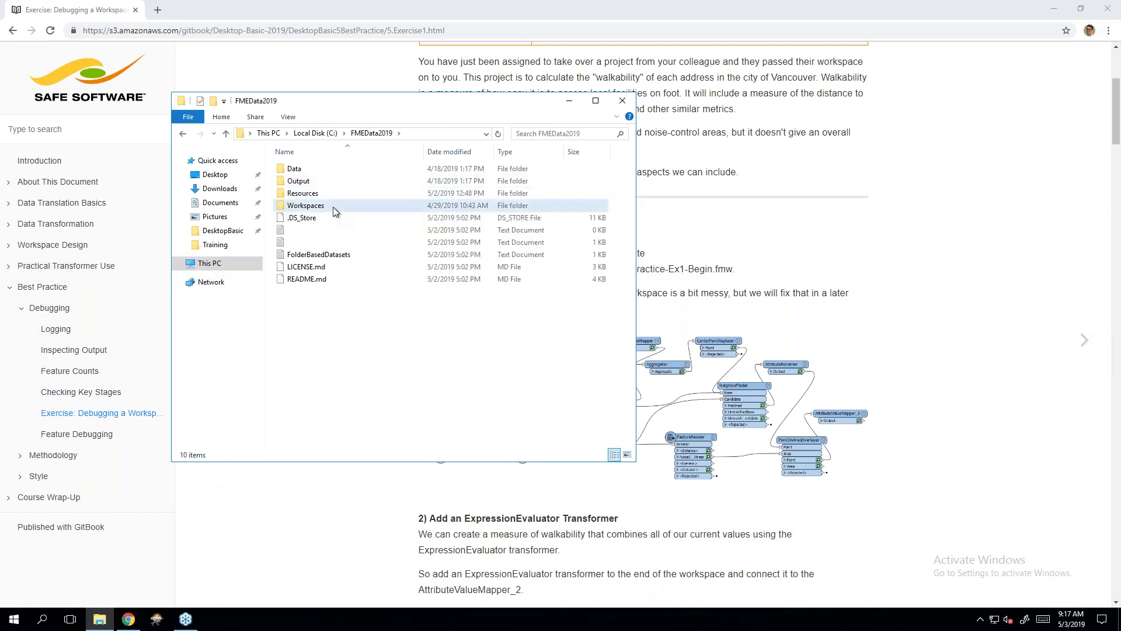
double_click(334, 208)
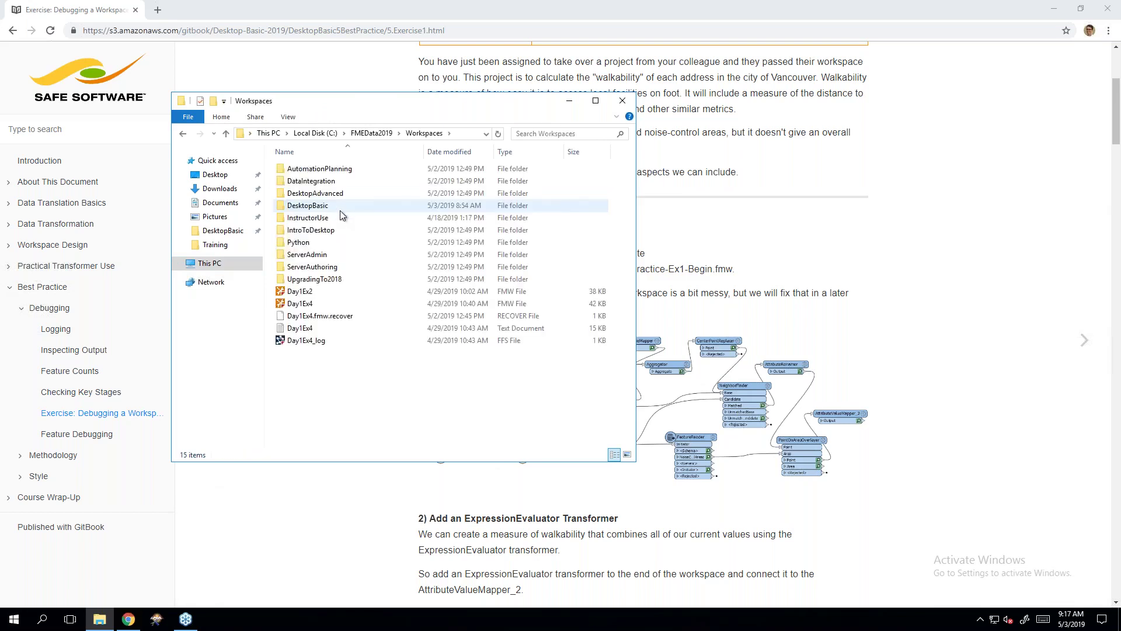
double_click(342, 206)
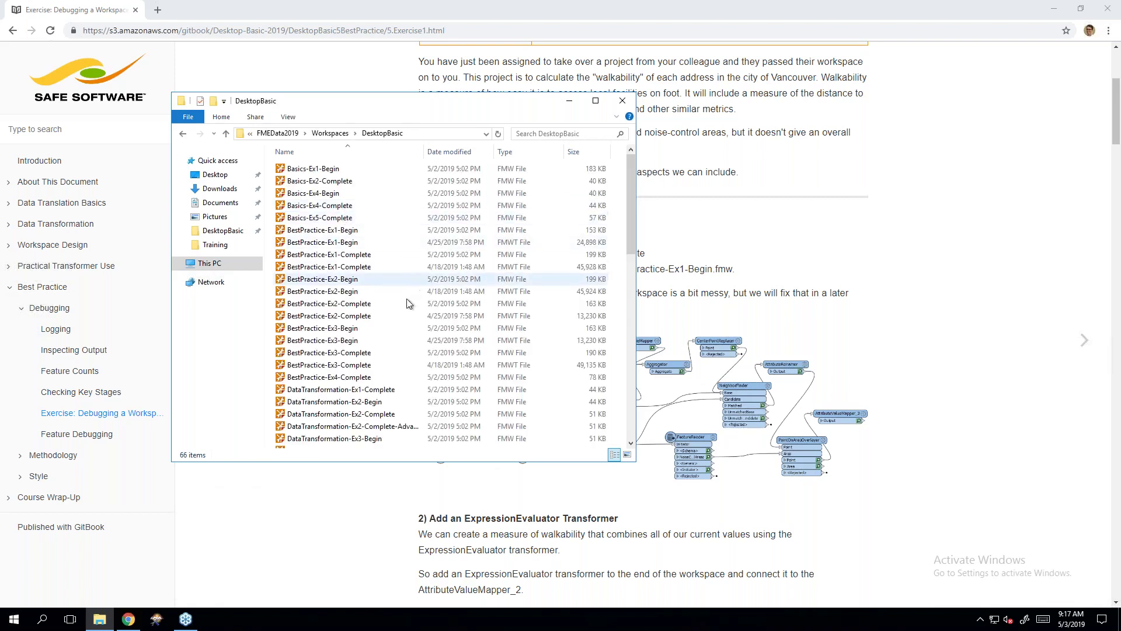
left_click(398, 277)
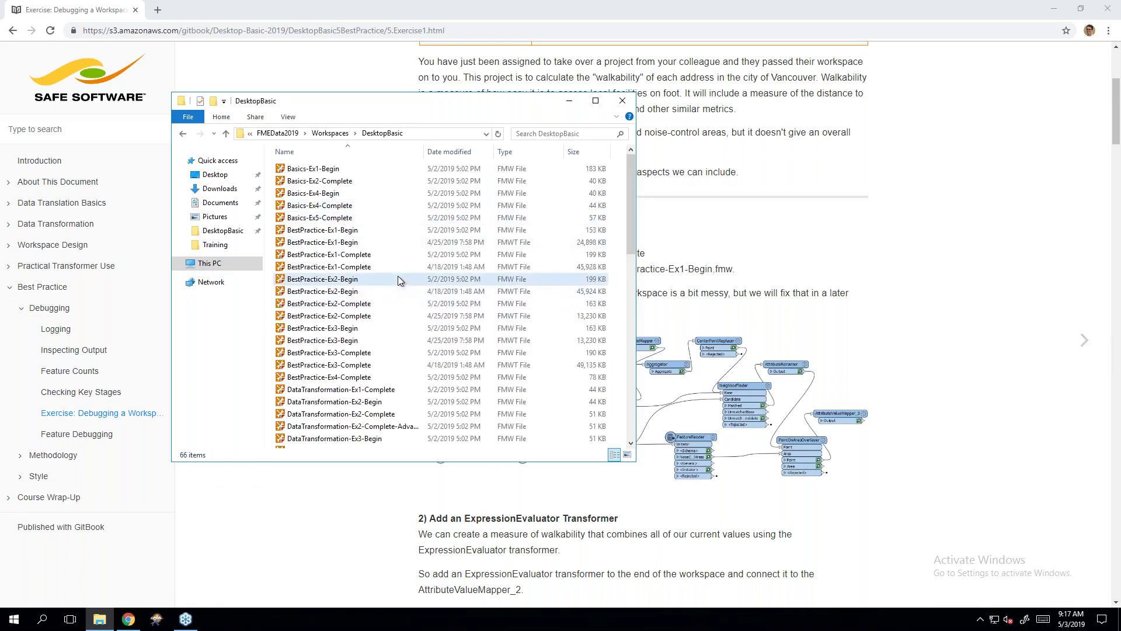
Step: Compare the FMW and FMWT versions of BestPractice-Ex1-Begin, open the FMW file in FME Workbench, and minimize the folder window
left_click(346, 232)
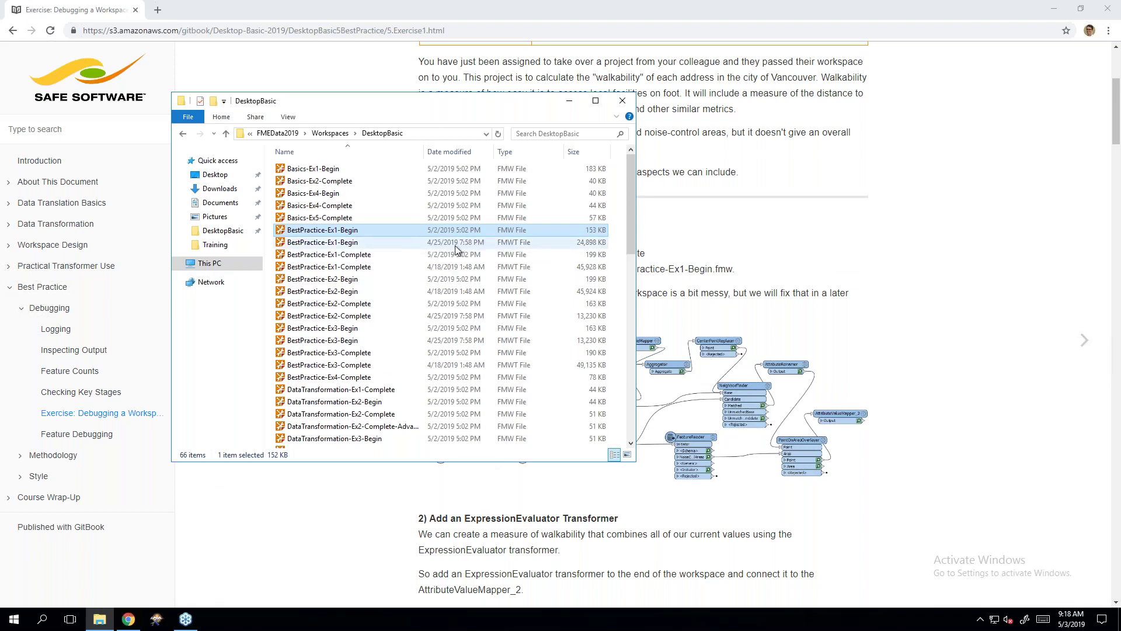
left_click(528, 246)
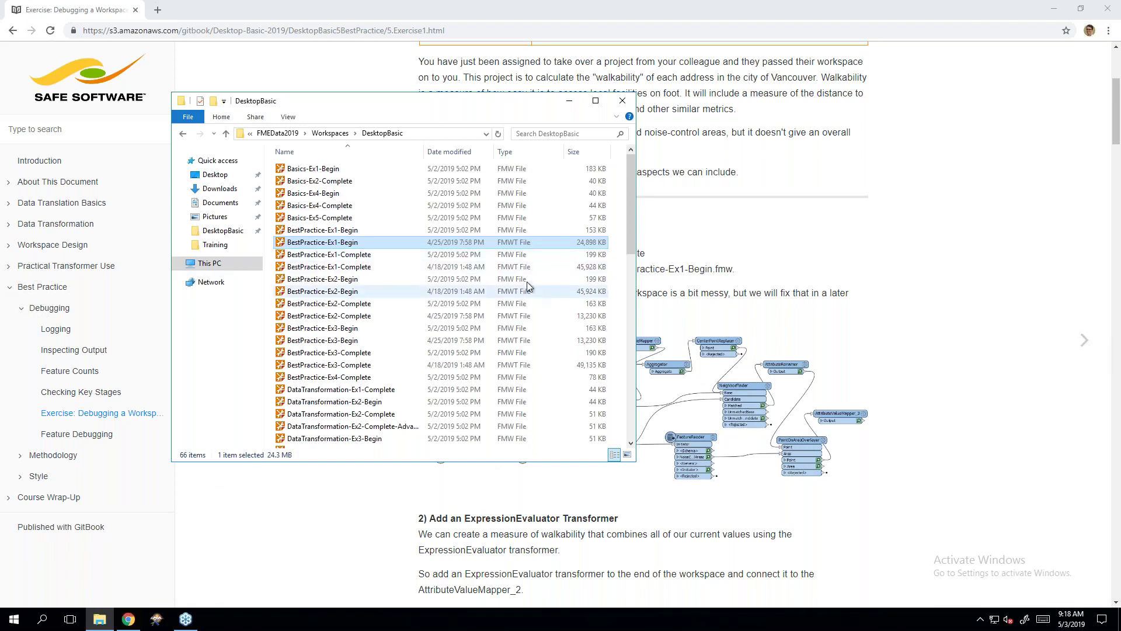
left_click(528, 229)
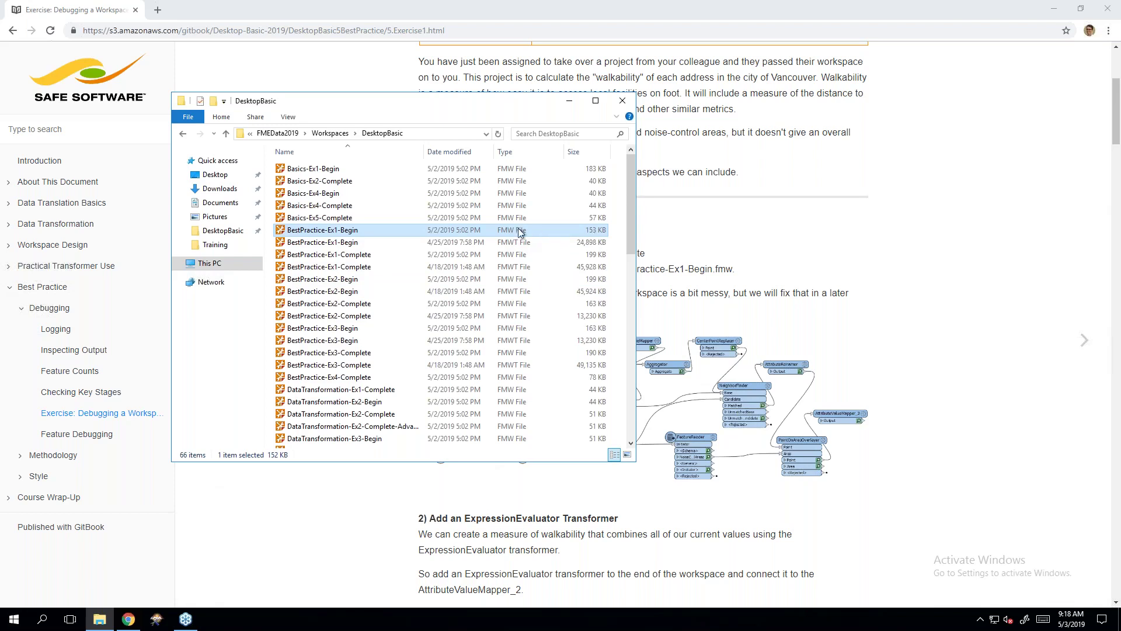
double_click(363, 235)
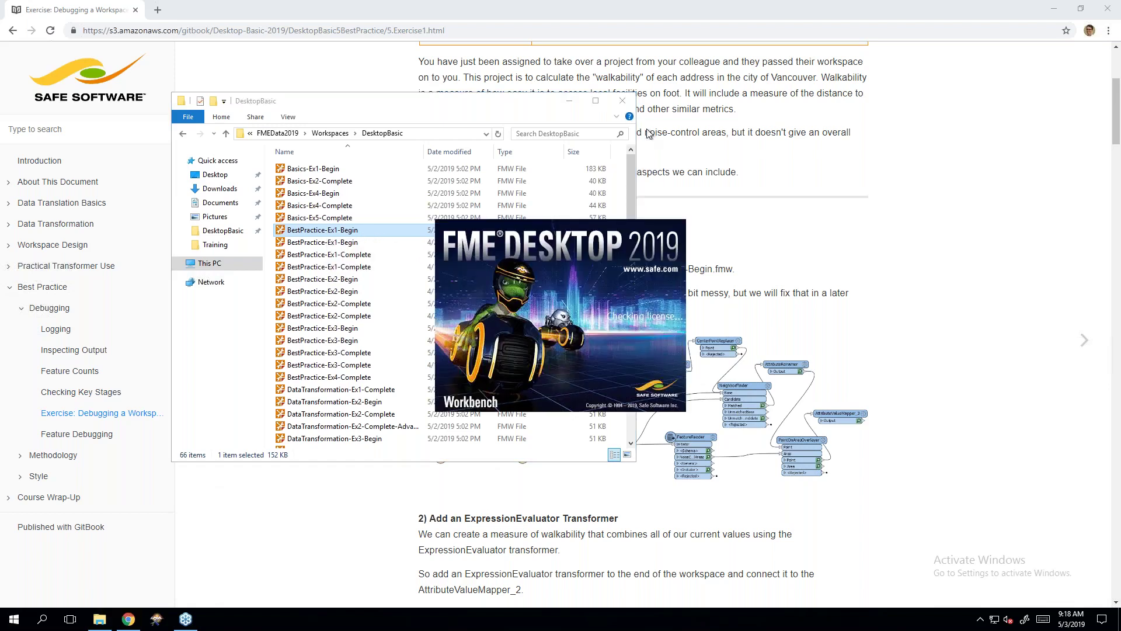
left_click(570, 103)
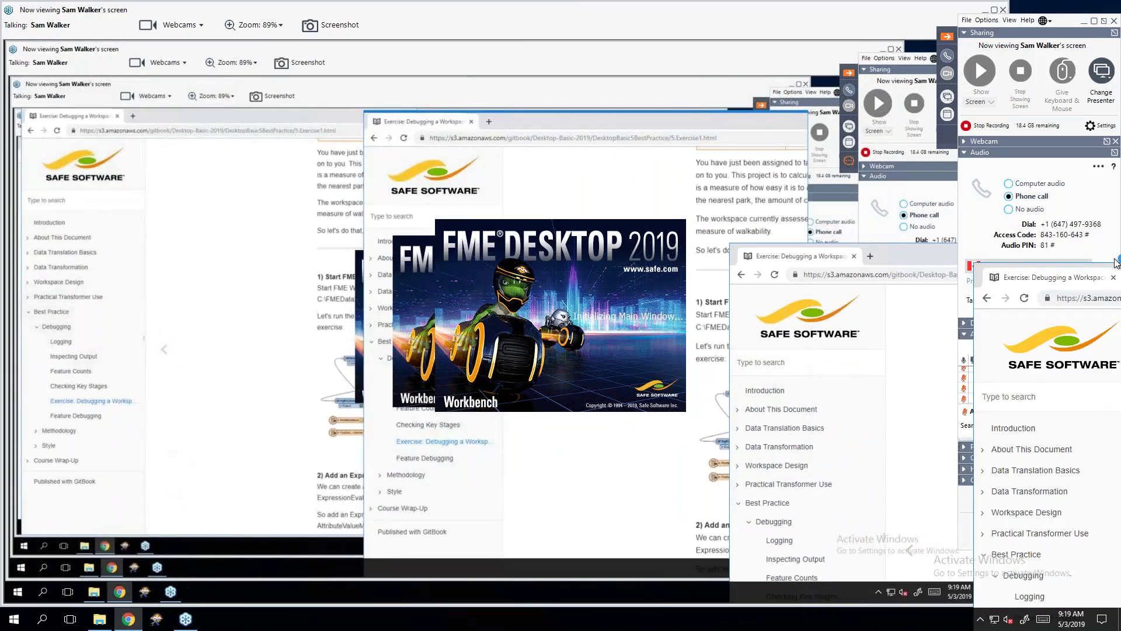
Step: Collapse the webinar control panel and switch to FME Workbench with the BestPractice-Ex1-Begin workspace
left_click(130, 621)
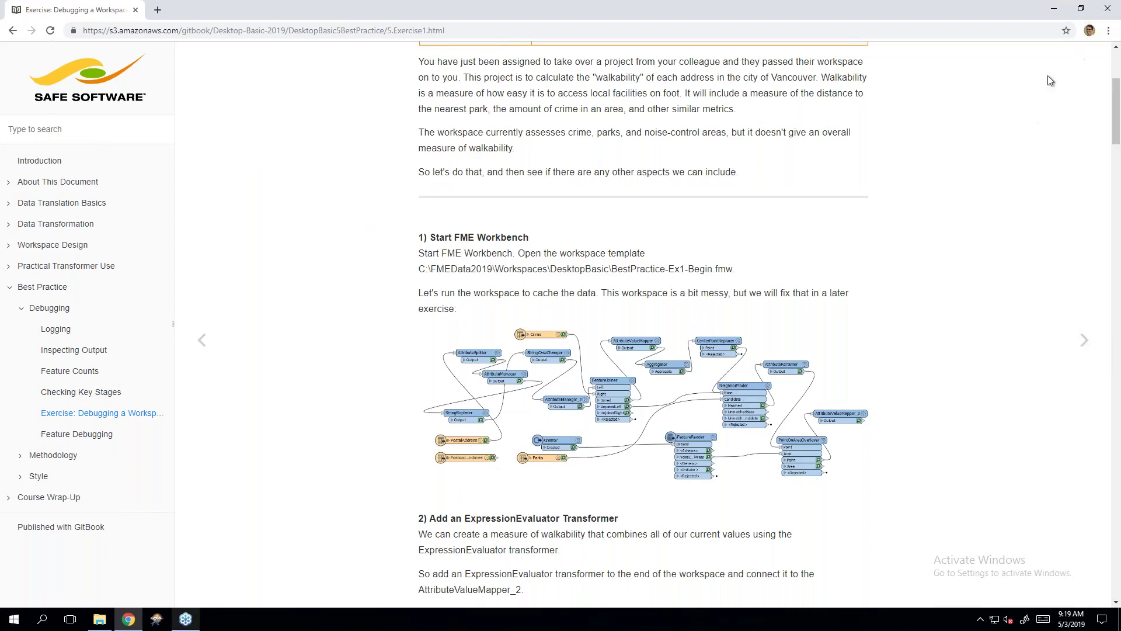
left_click(191, 623)
left_click(949, 36)
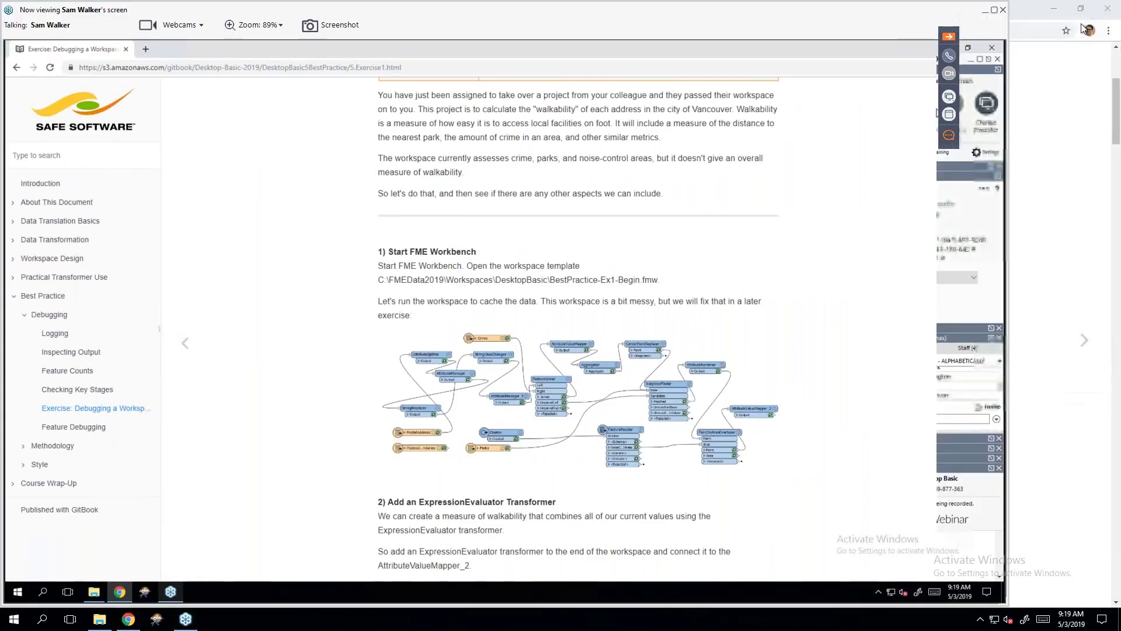
left_click(129, 619)
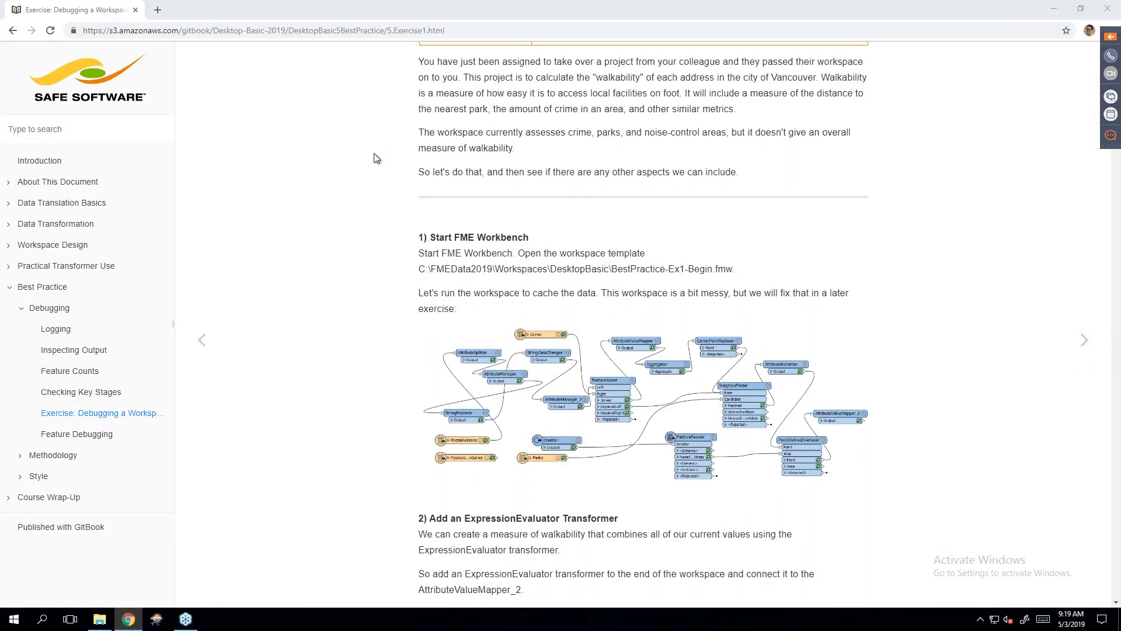
key("alt+Tab")
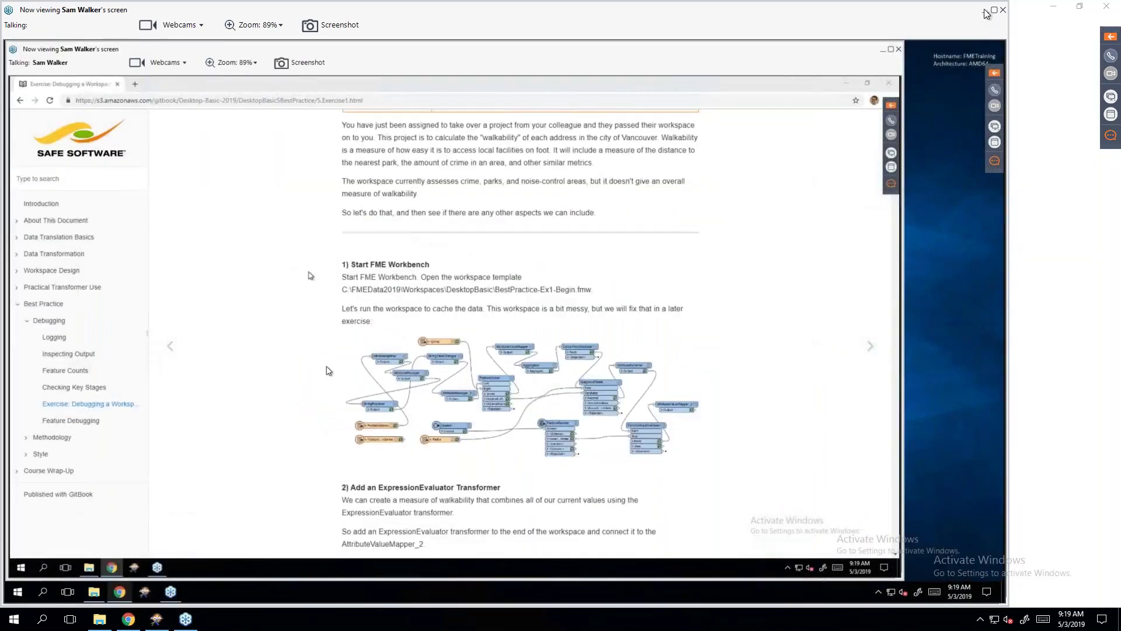
key("alt+Tab")
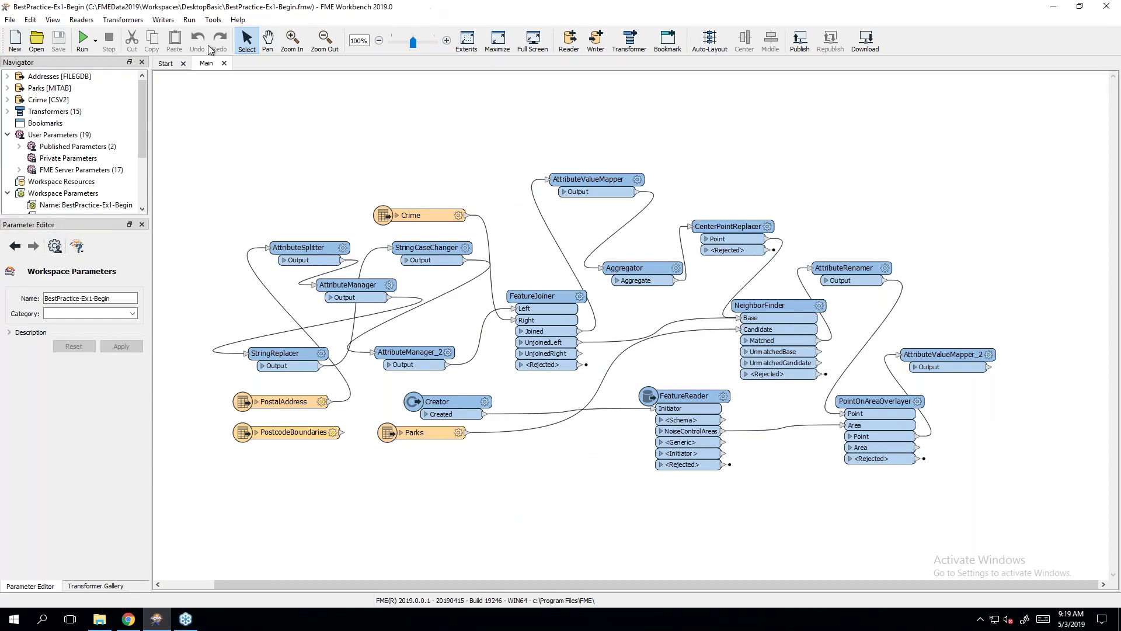
Step: Arrange FME Workbench and the exercise page side by side, with exercise steps 1 and 2 in view
key("super+Left")
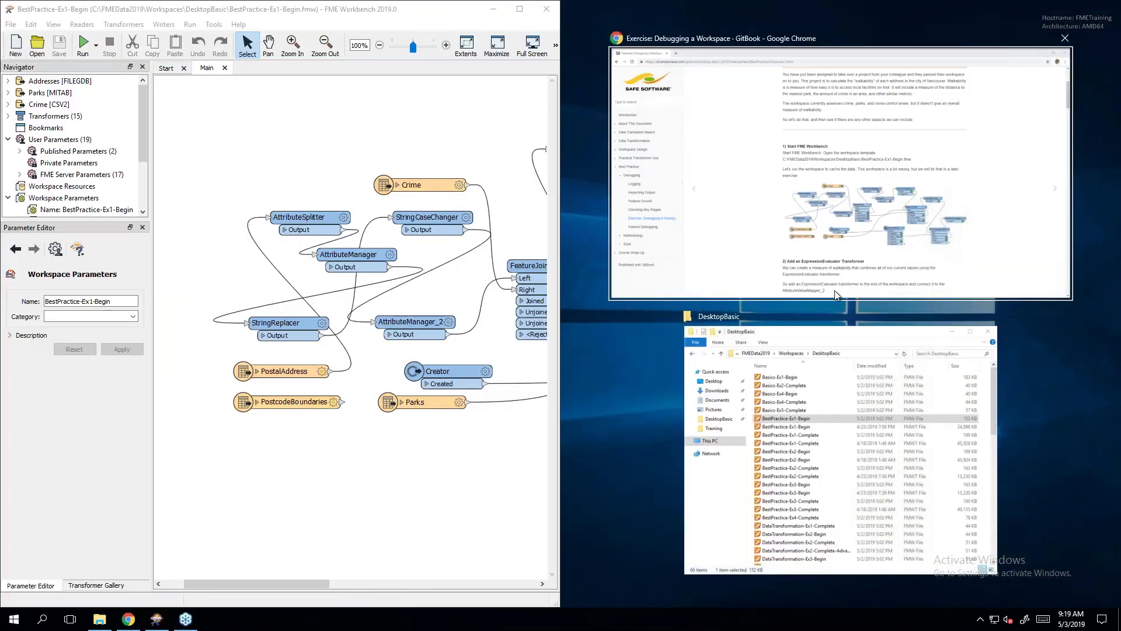
left_click(836, 290)
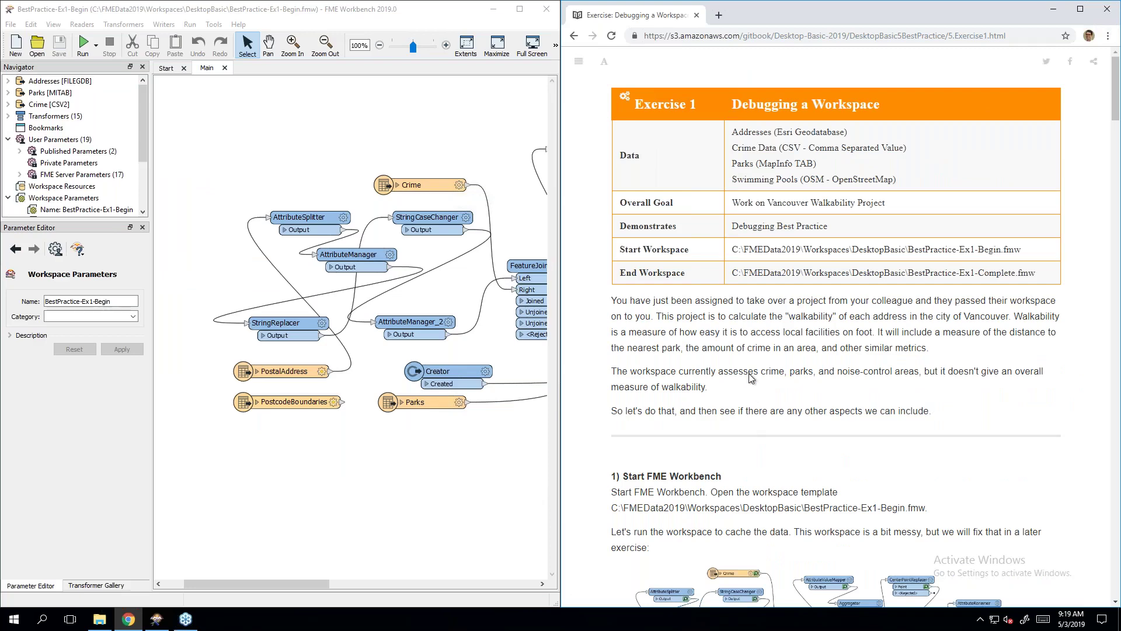
scroll(750, 378, "down", 7)
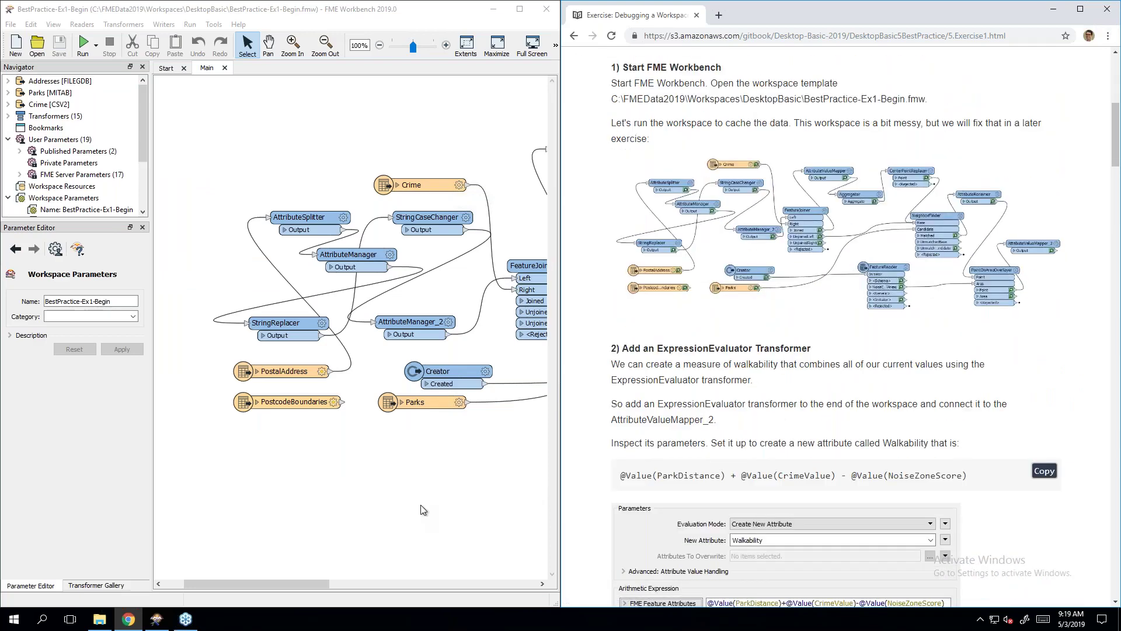
Step: Examine the beginning of the workspace canvas around the PostalAddress, PostcodeBoundaries, Crime and Parks feature types
left_click(384, 493)
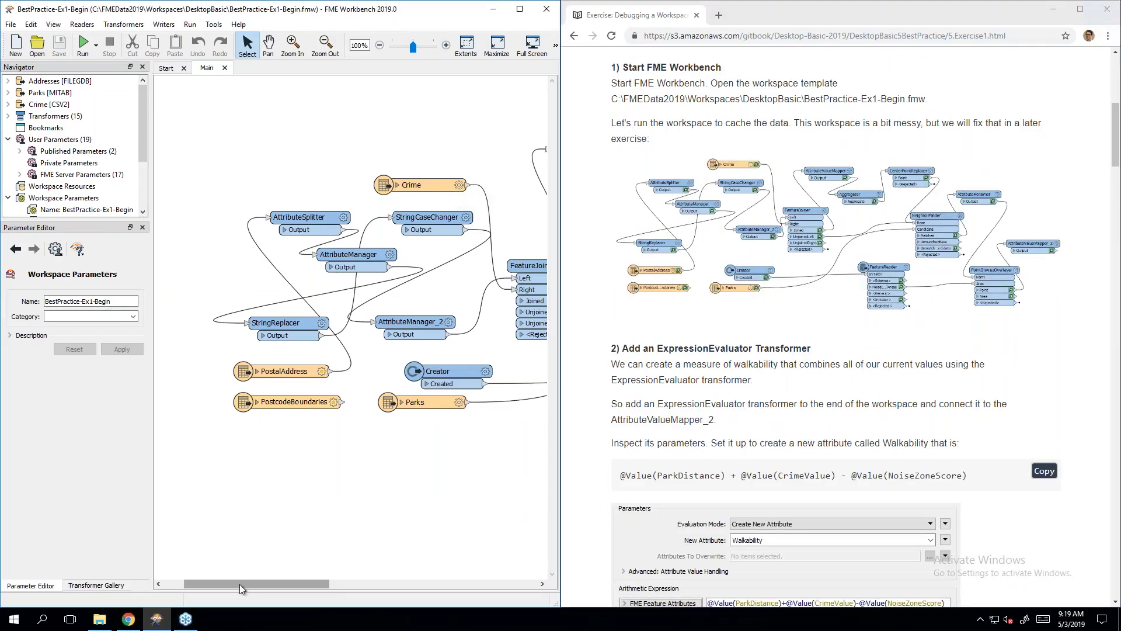
mouse_move(239, 584)
left_mouse_down()
mouse_move(323, 575)
mouse_move(328, 563)
mouse_move(450, 556)
mouse_move(439, 577)
mouse_move(234, 579)
left_mouse_up()
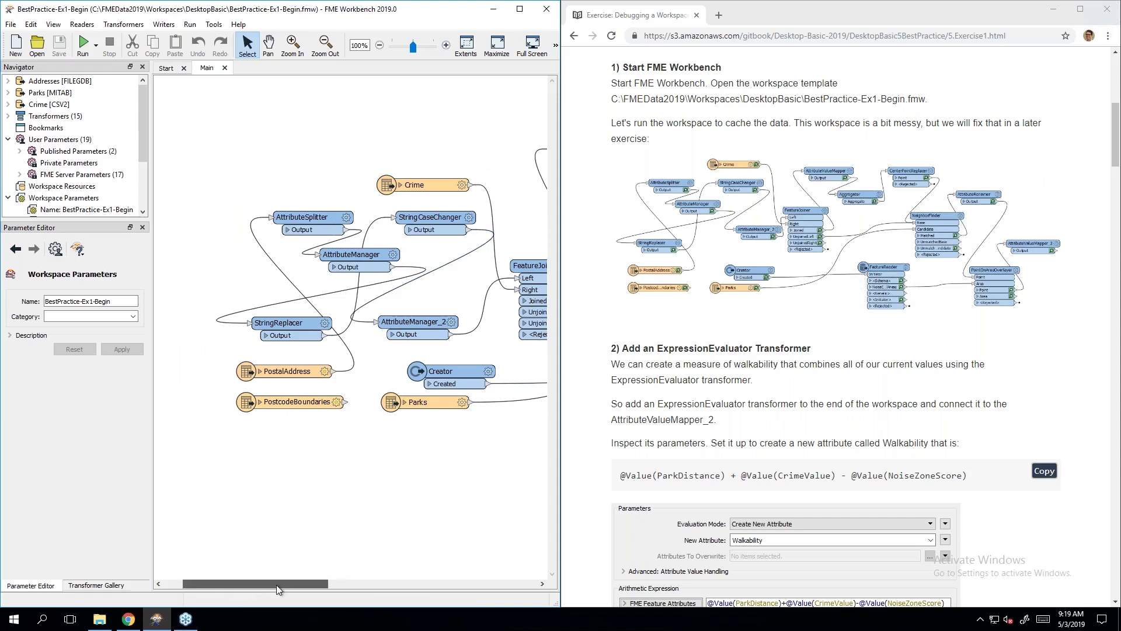
mouse_move(275, 584)
left_mouse_down()
mouse_move(464, 581)
mouse_move(433, 570)
mouse_move(244, 580)
mouse_move(281, 581)
mouse_move(264, 582)
left_mouse_up()
left_click_drag(348, 582, 278, 580)
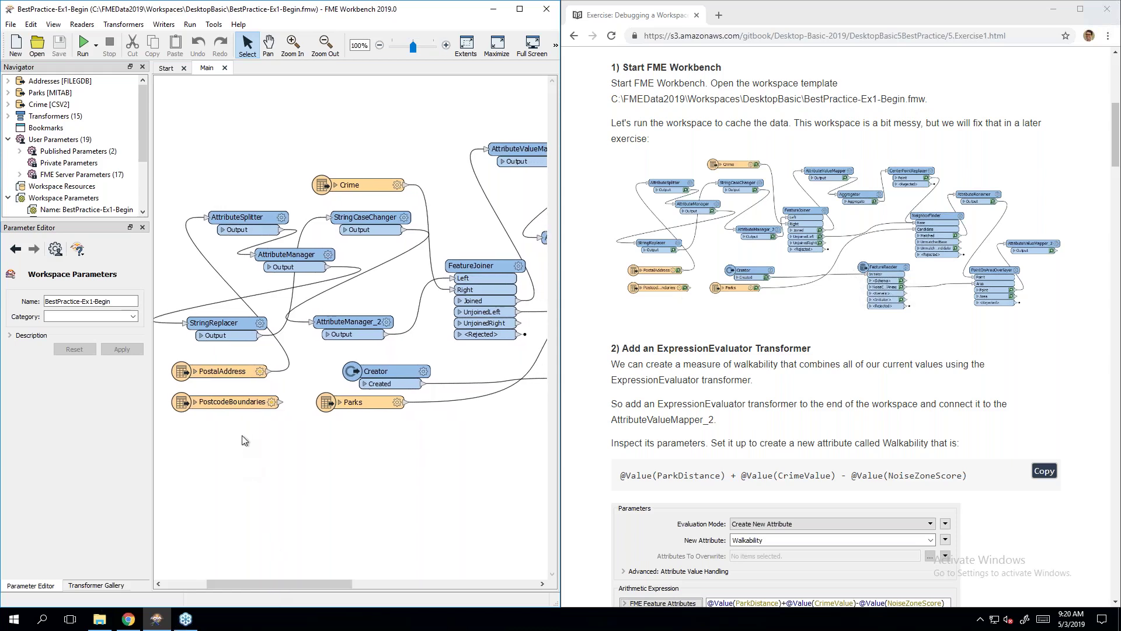
Step: Examine the workspace flow from the PostalAddress feature type through FeatureJoiner, NeighborFinder and PointOnAreaOverlayer to AttributeValueMapper_2
left_click(227, 373)
mouse_move(224, 374)
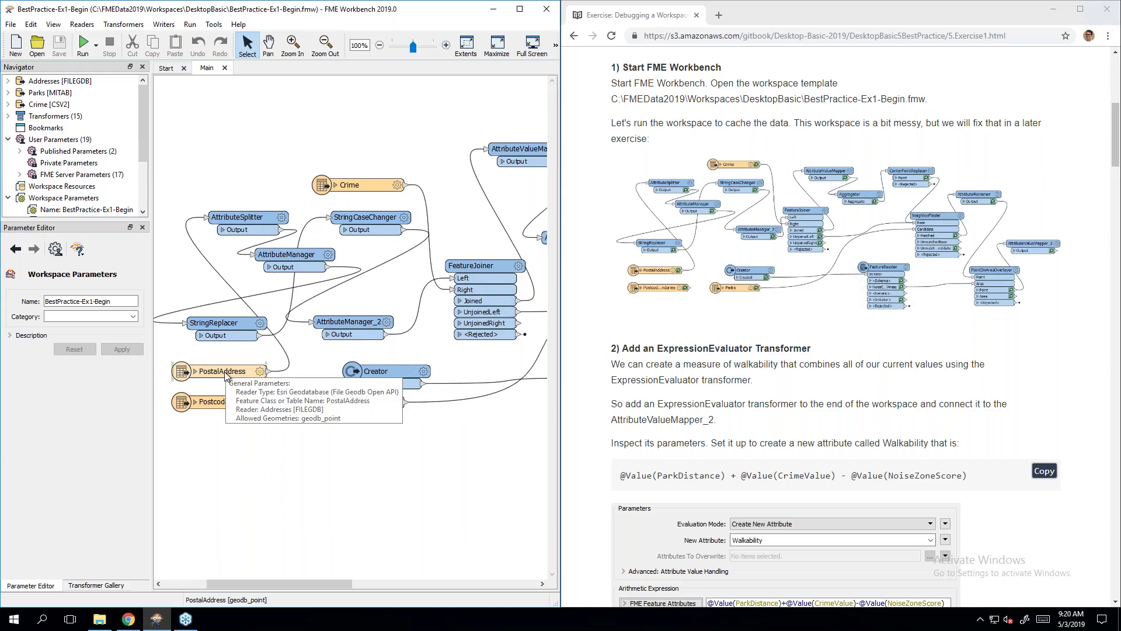
left_click(310, 573)
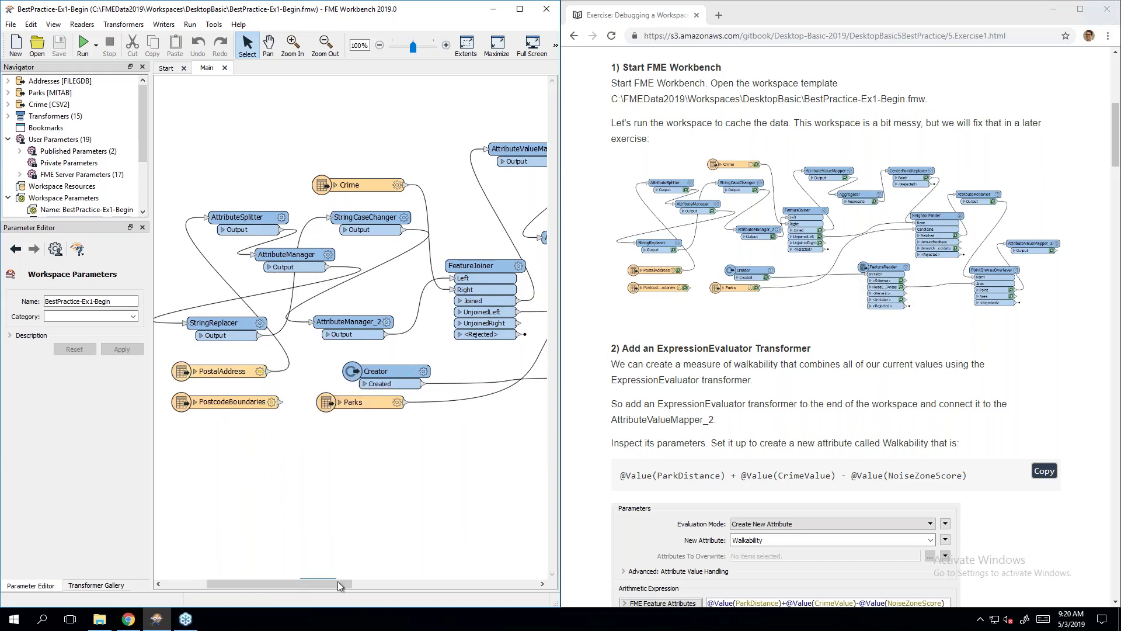
left_click_drag(310, 583, 349, 583)
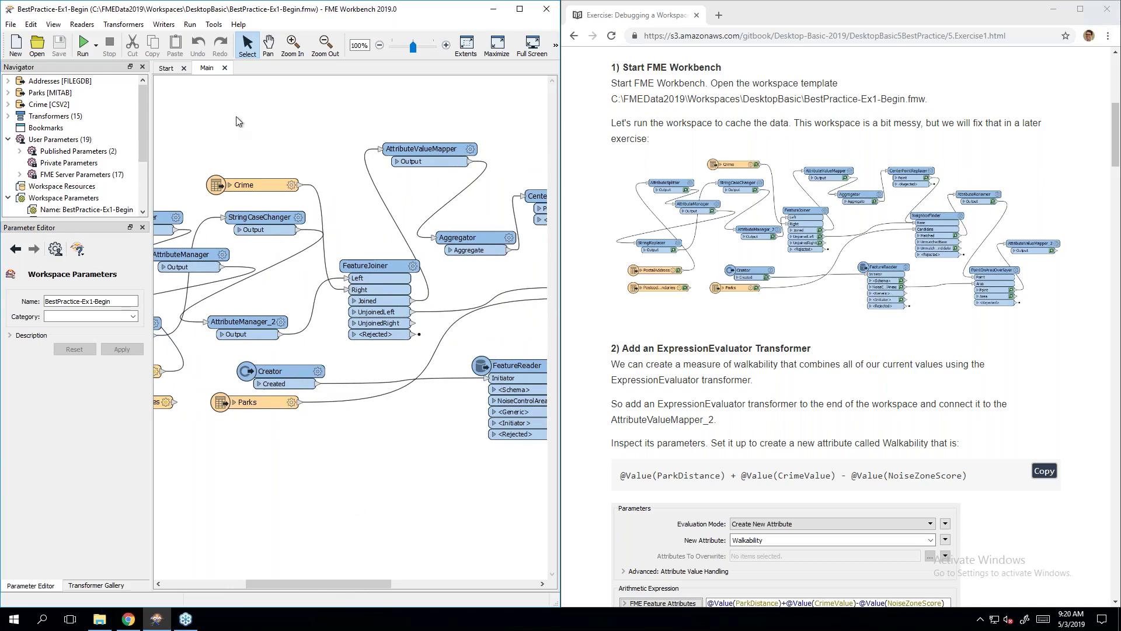
left_click_drag(341, 583, 391, 583)
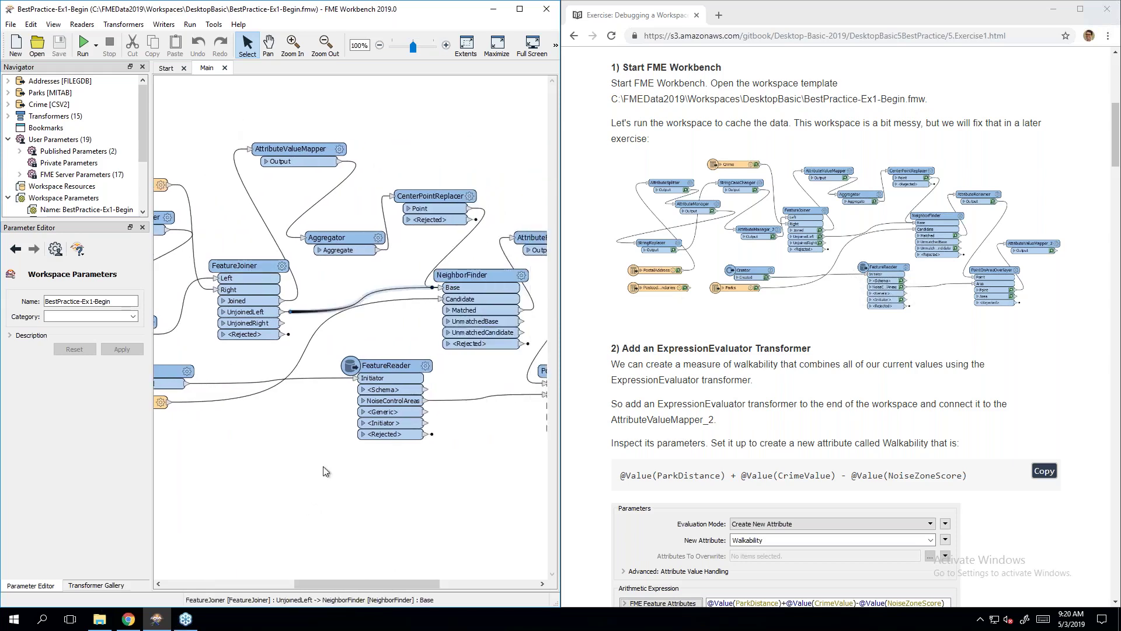
left_click_drag(317, 580, 368, 584)
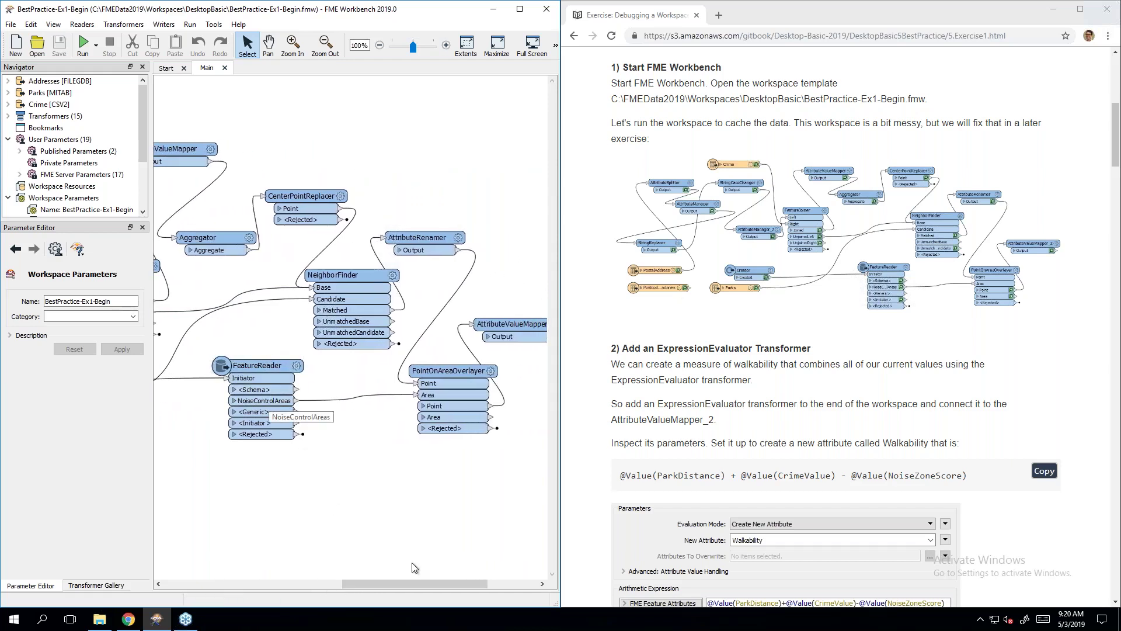
left_click_drag(412, 586, 454, 588)
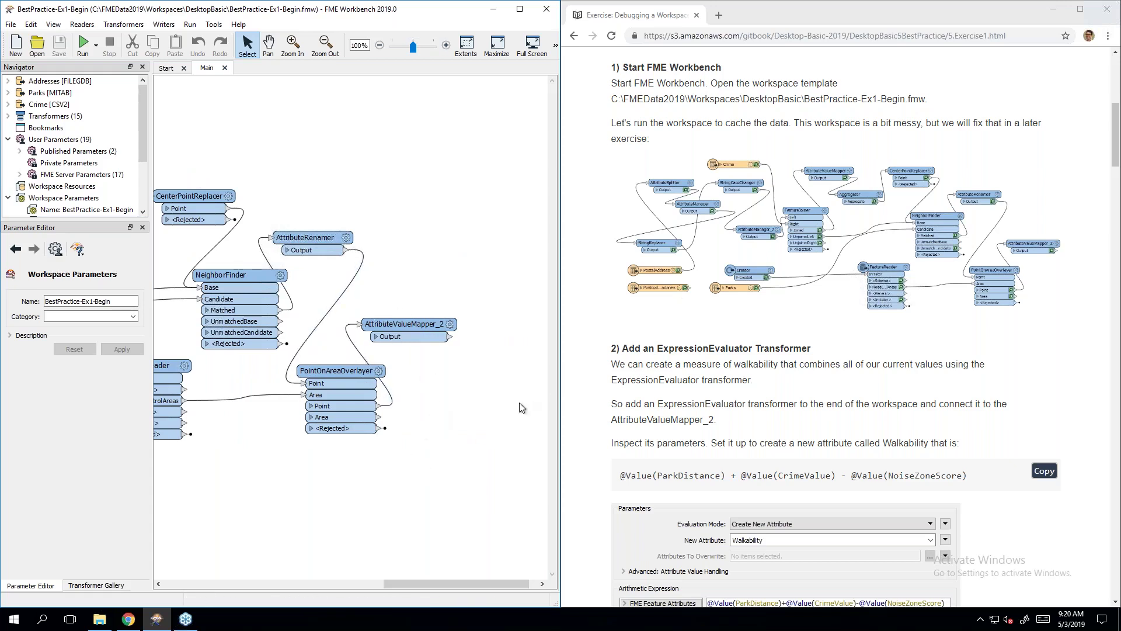
left_click_drag(435, 584, 452, 582)
Step: Show exercise step 2 in full, move AttributeValueMapper_2 farther from PointOnAreaOverlayer, and review the attributes on its output port
left_click(808, 408)
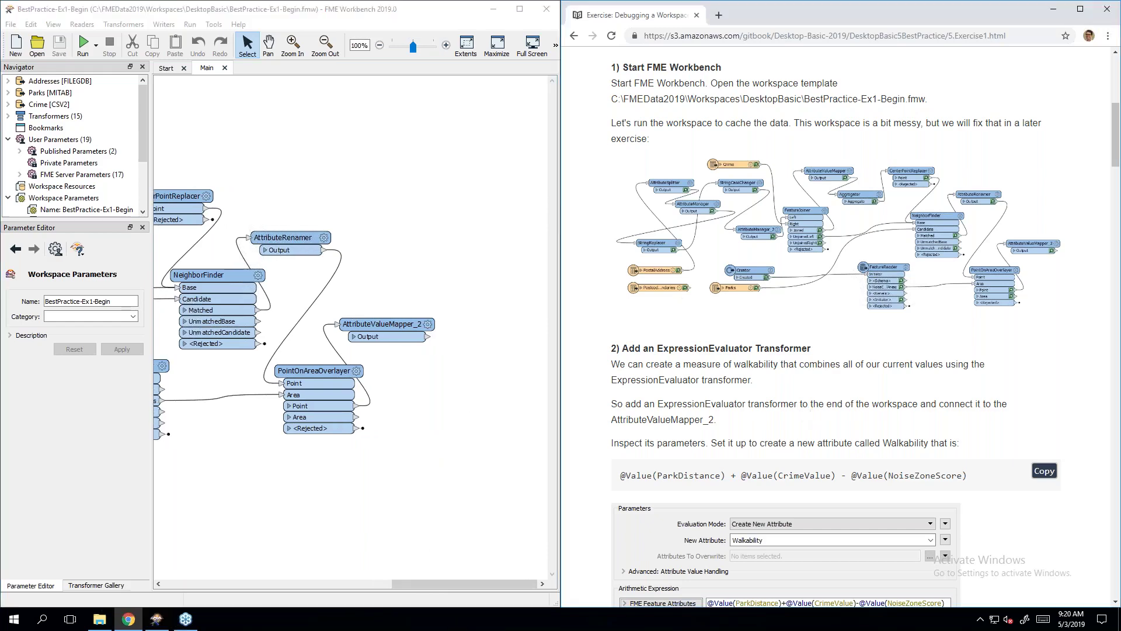
scroll(809, 408, "down", 2)
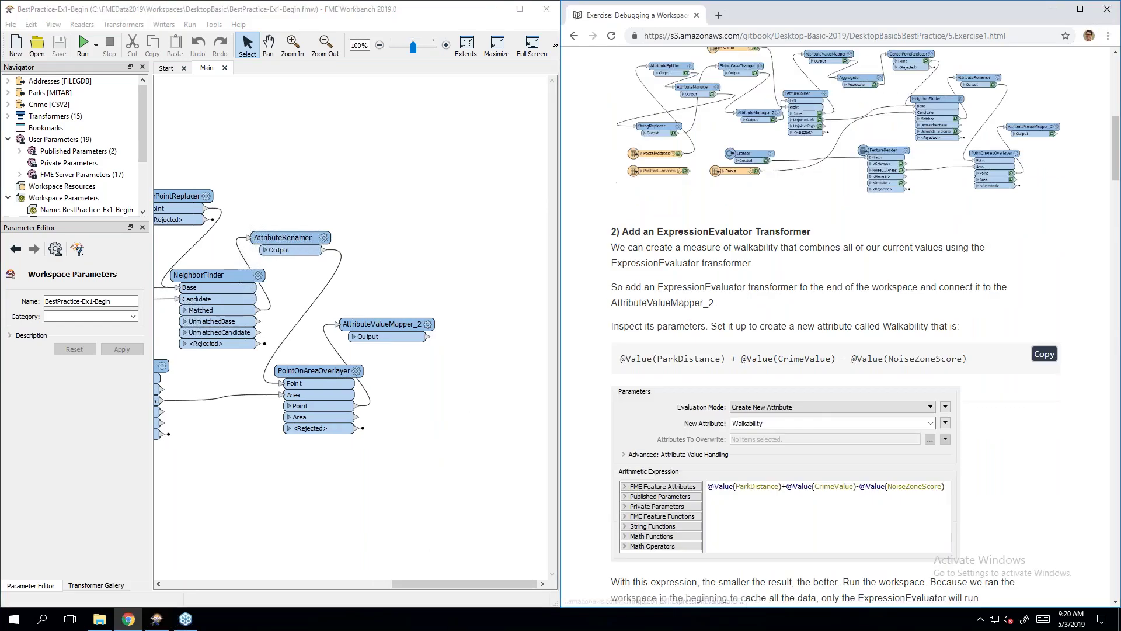
left_click(470, 366)
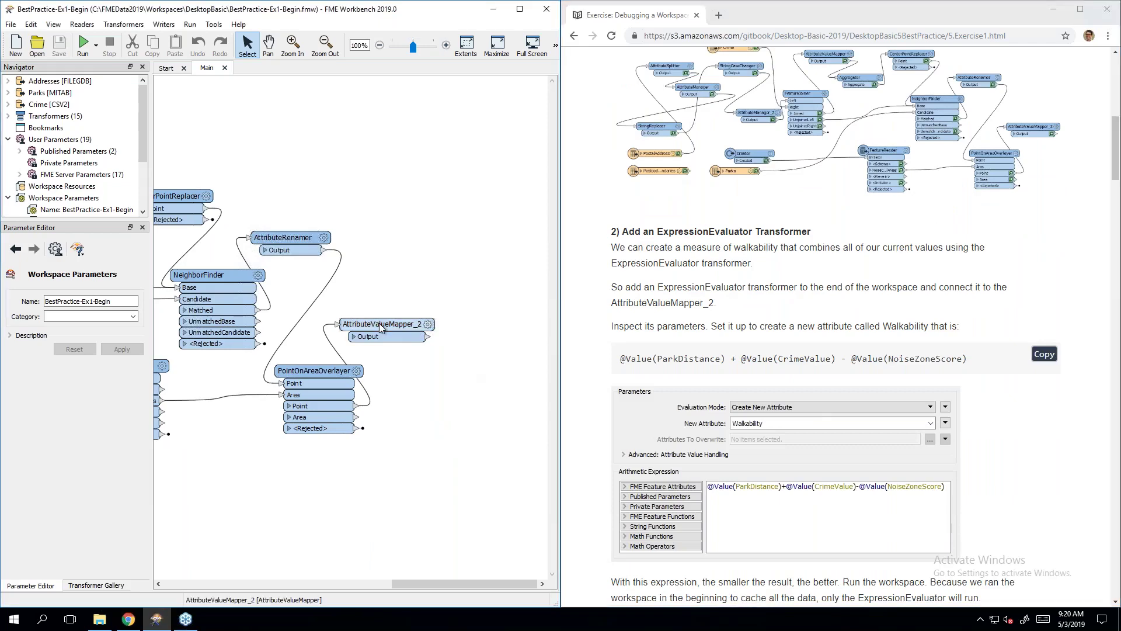
left_click_drag(380, 327, 434, 318)
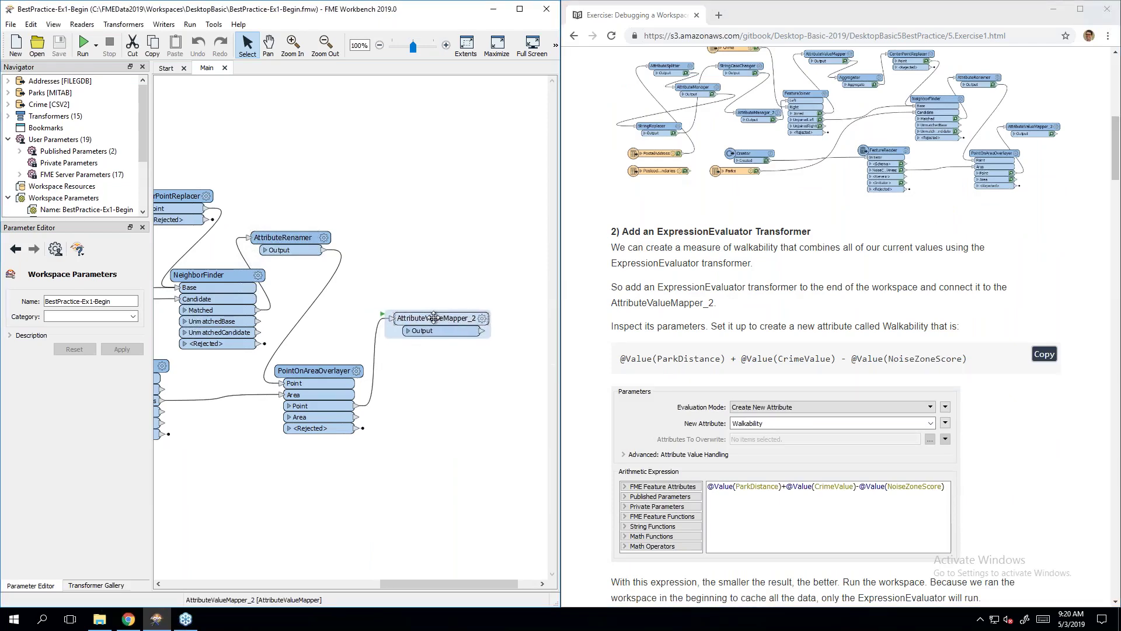
left_click(408, 330)
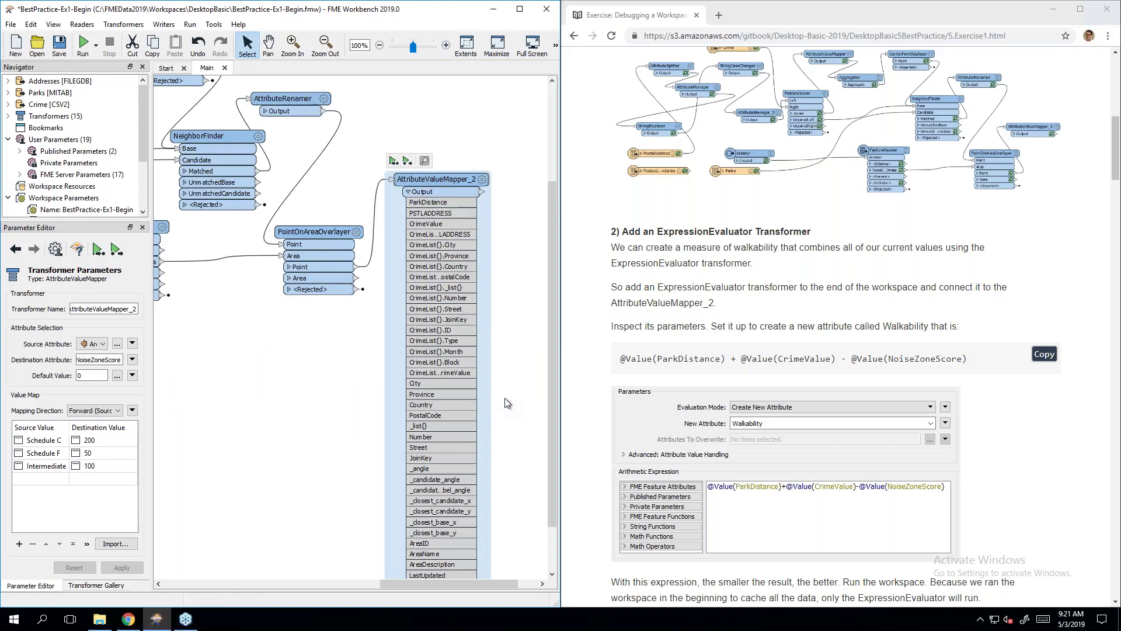
scroll(506, 398, "down", 1)
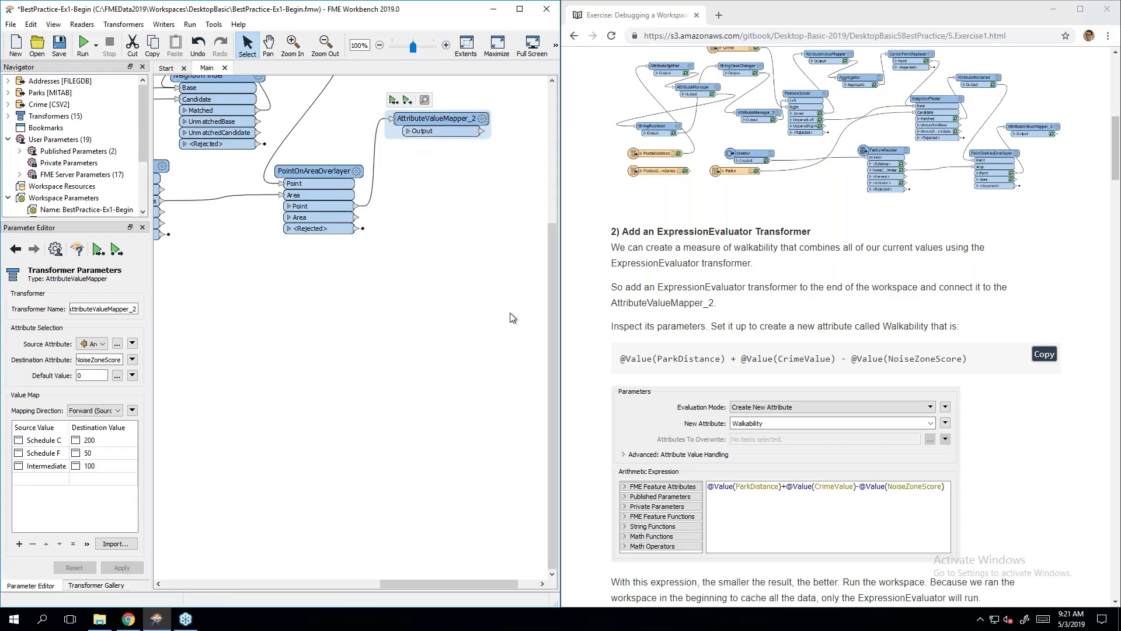
scroll(513, 318, "up", 3)
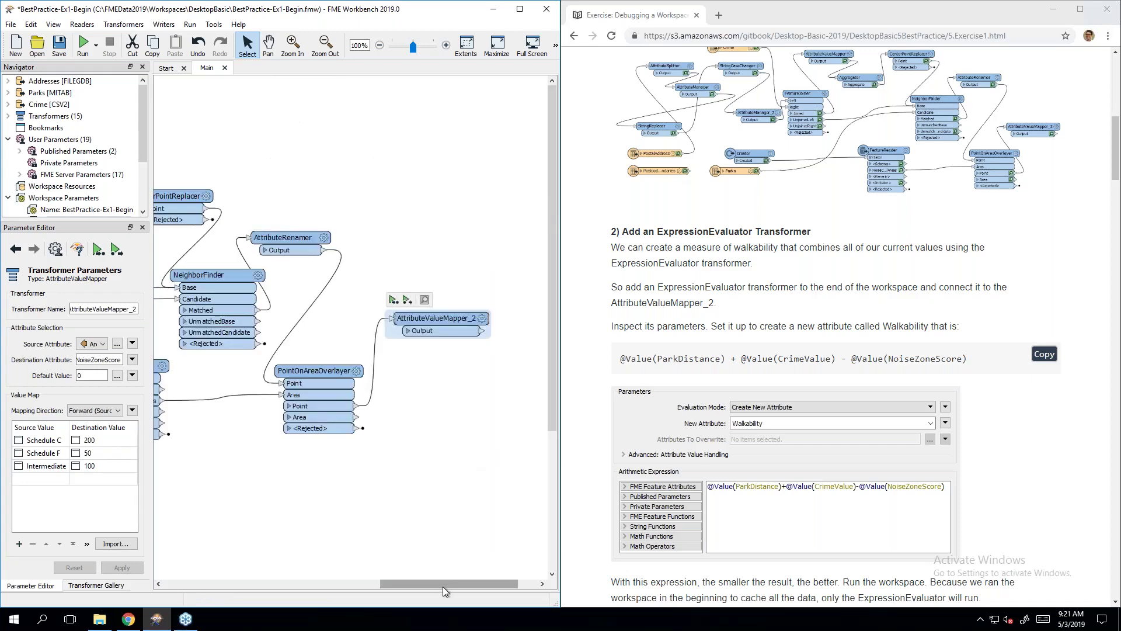
Step: Add an ExpressionEvaluator transformer connected to the output of AttributeValueMapper_2 at the end of the workspace
left_click_drag(443, 587, 459, 584)
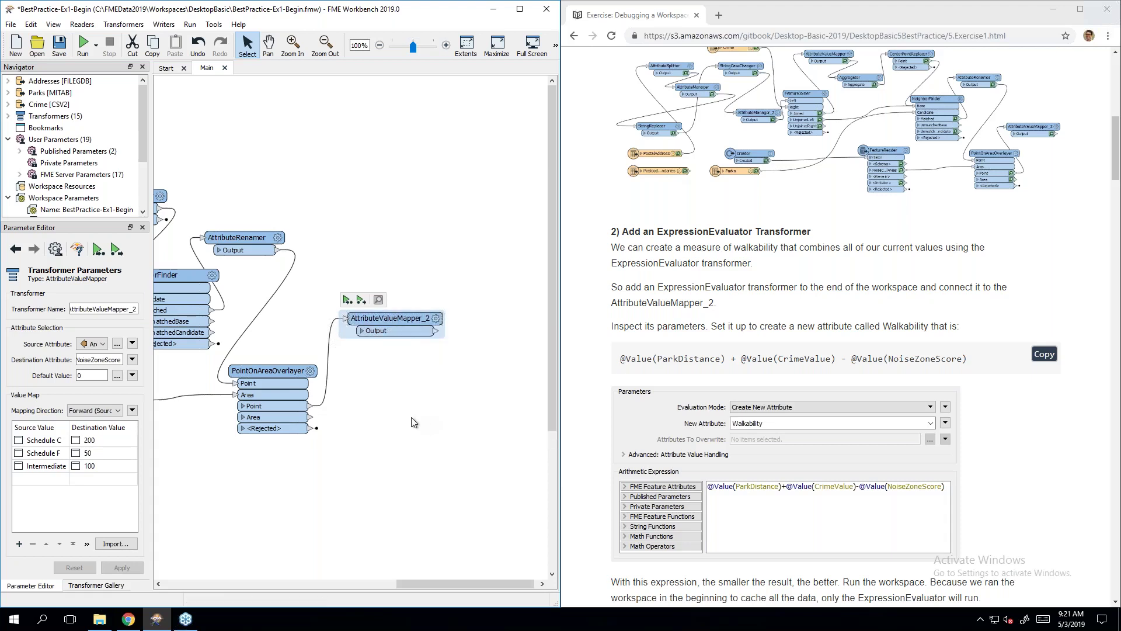
type("ex")
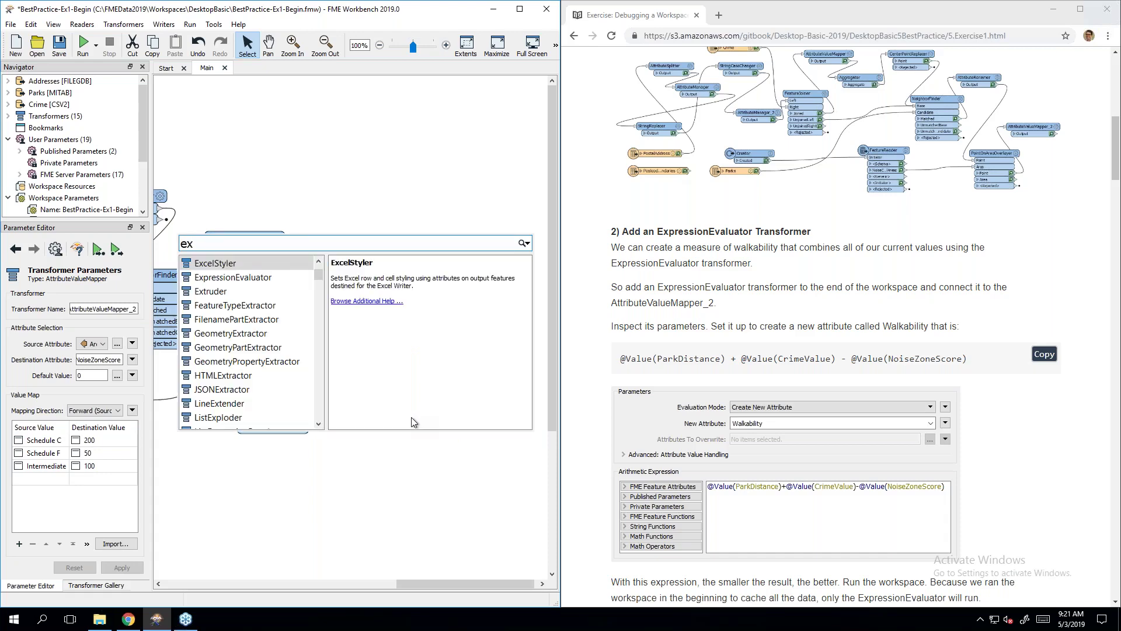
type("ep")
key("BackSpace")
key("BackSpace")
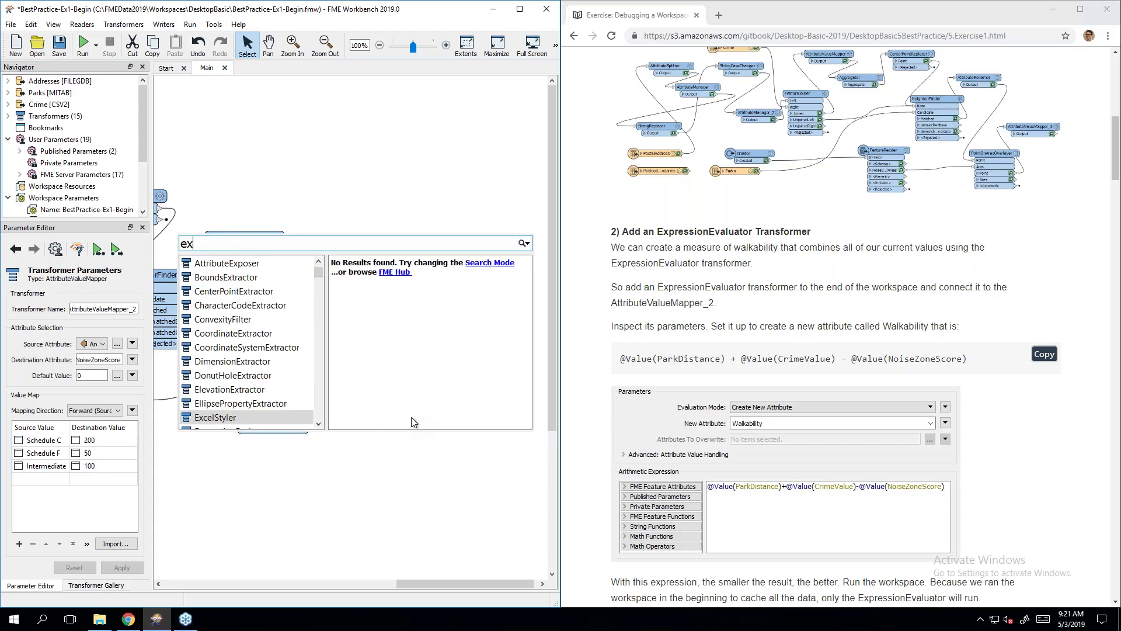
type("pr")
key("Return")
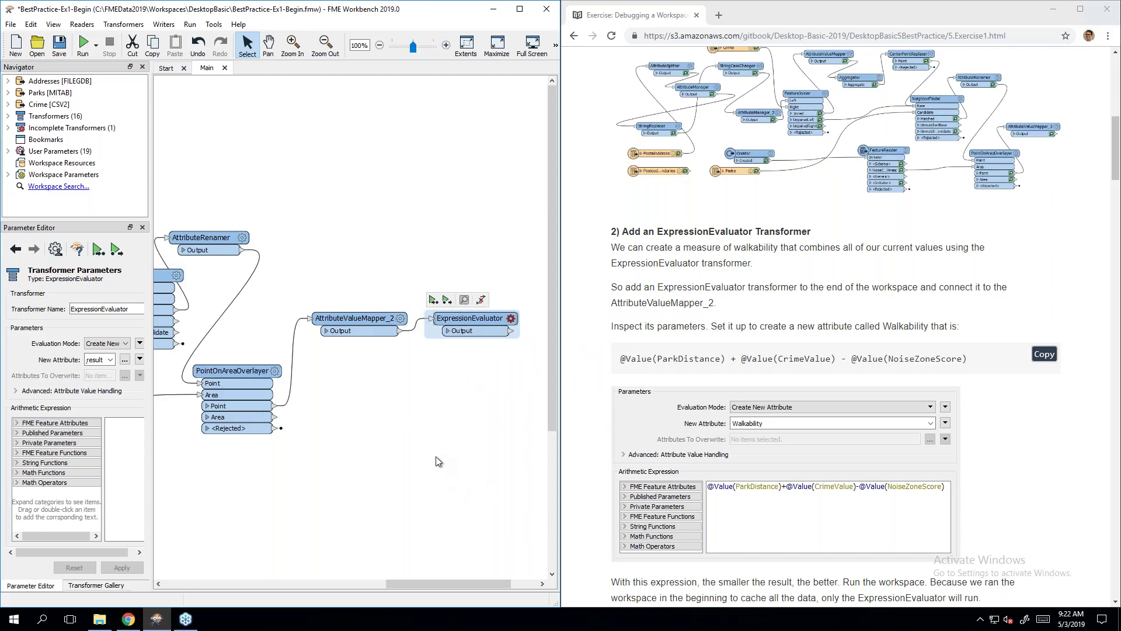
Step: In the DesktopBasic folder, compare the FMW and FMWT exercise files by type, restore the name order, and minimize the folder window
left_click(98, 620)
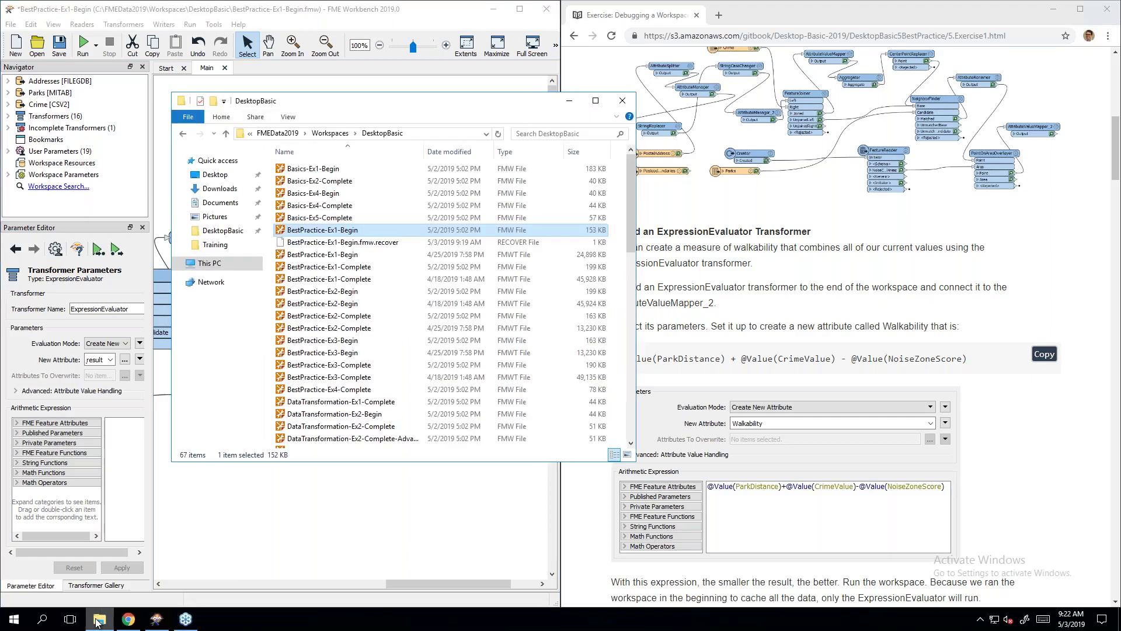
left_click(535, 257)
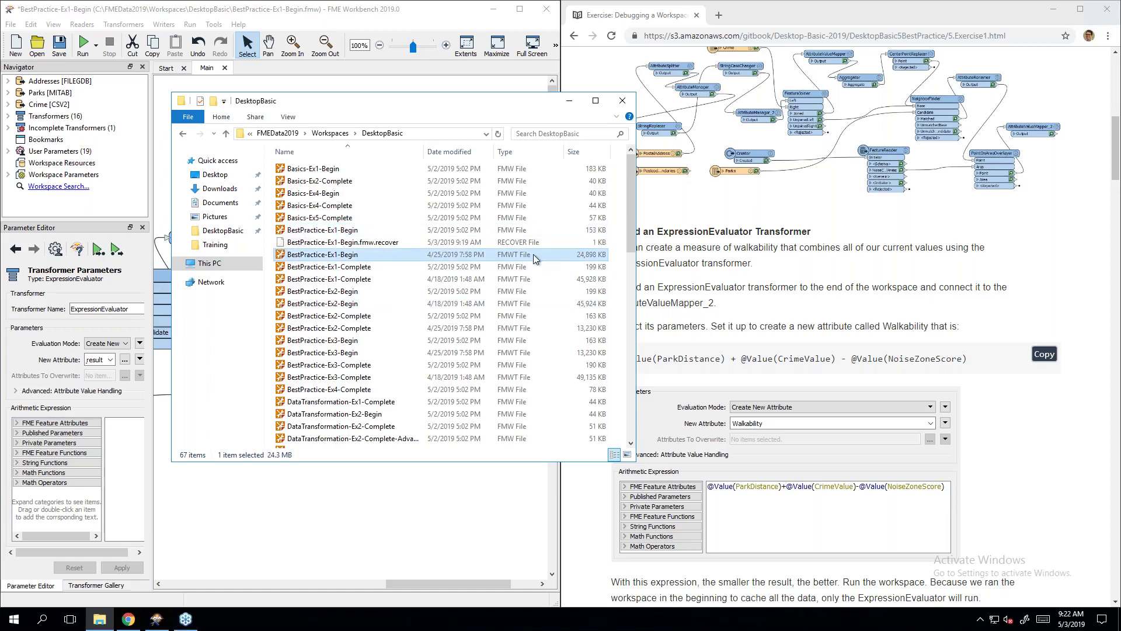
left_click(517, 150)
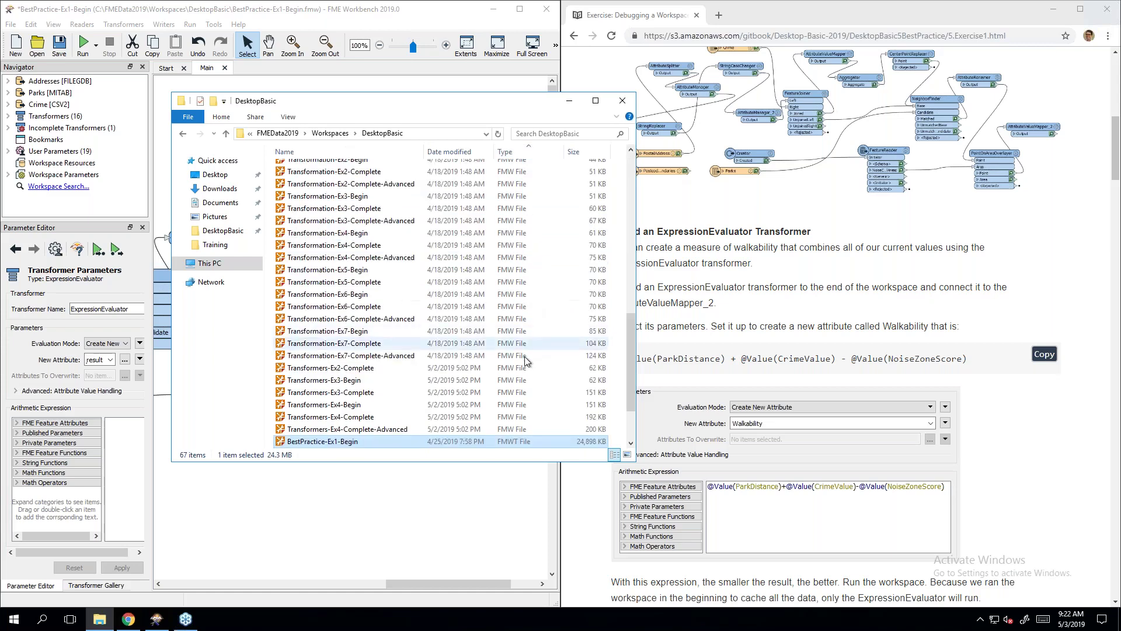
scroll(524, 356, "down", 2)
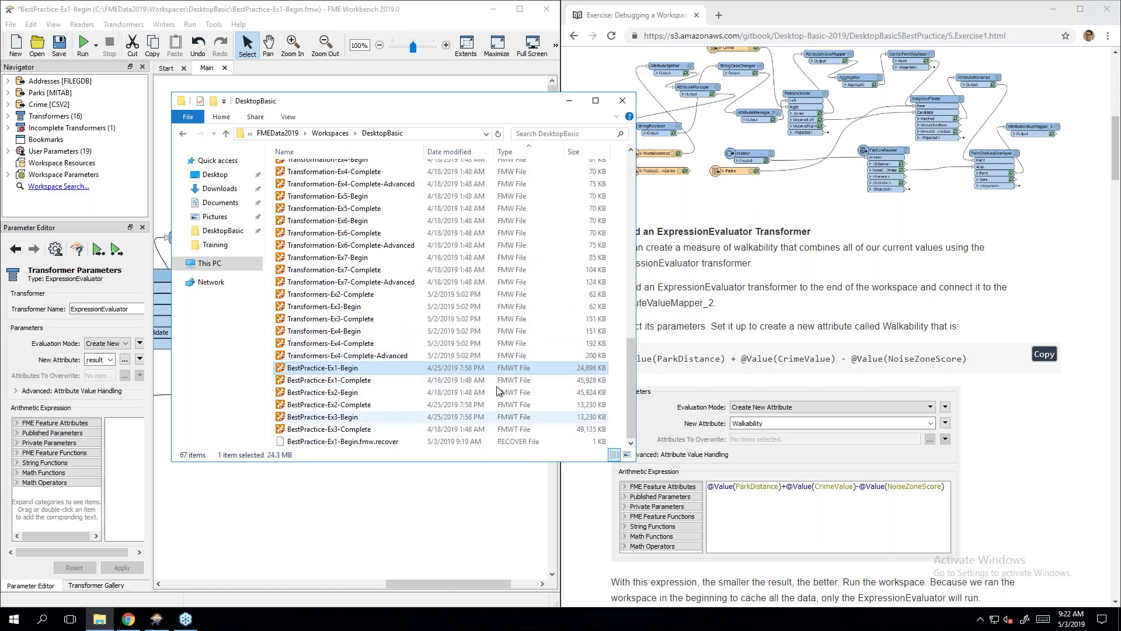
scroll(508, 327, "up", 7)
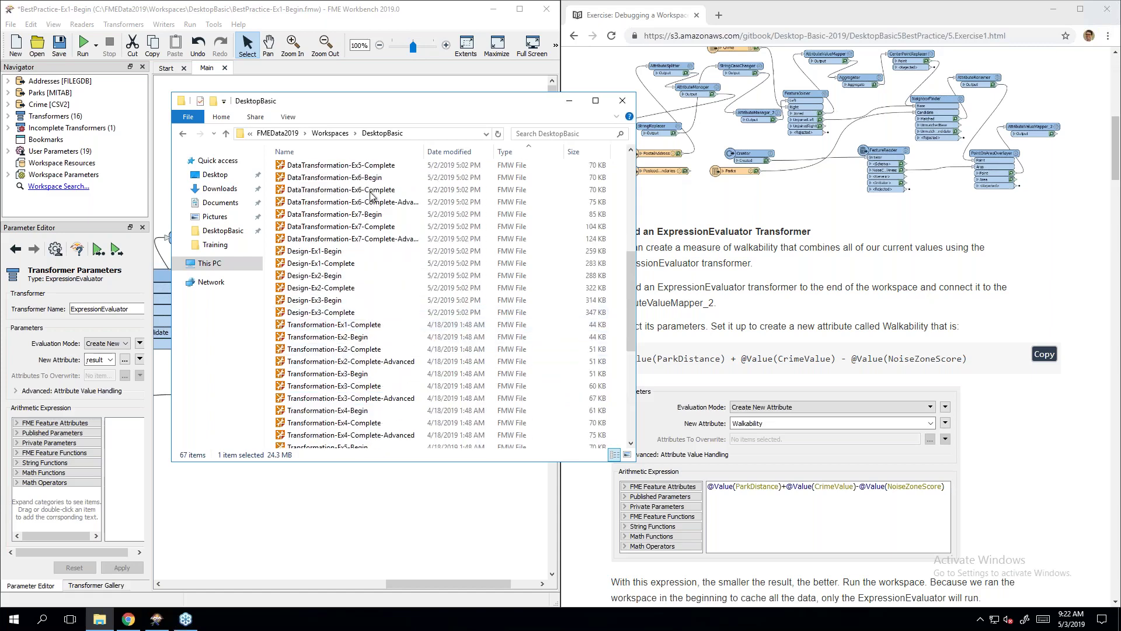
left_click(353, 153)
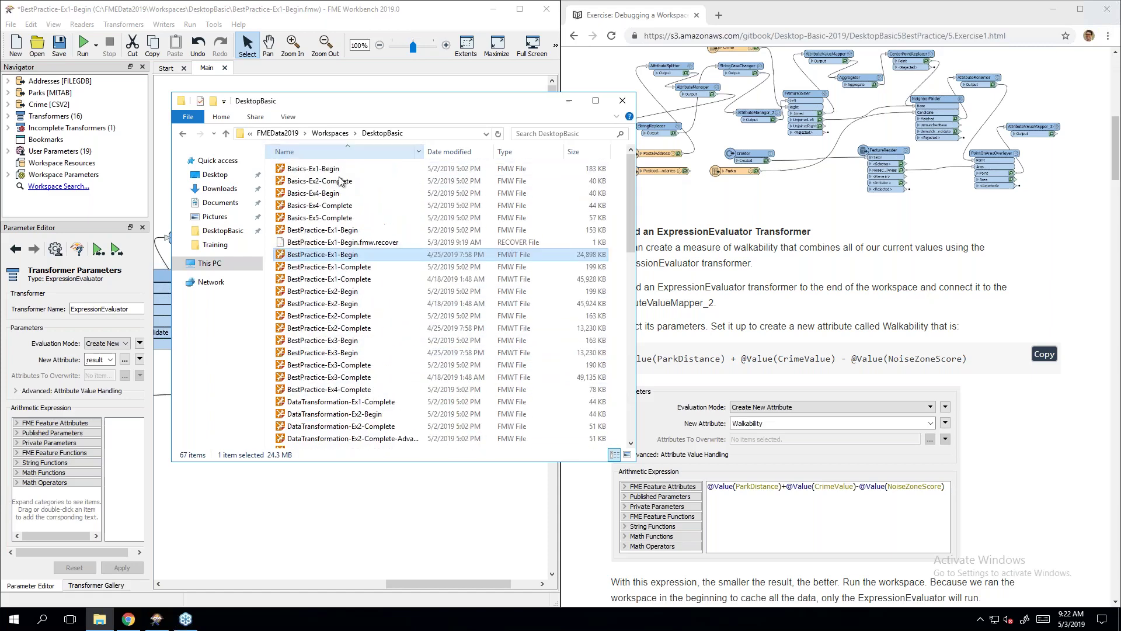
left_click(348, 267)
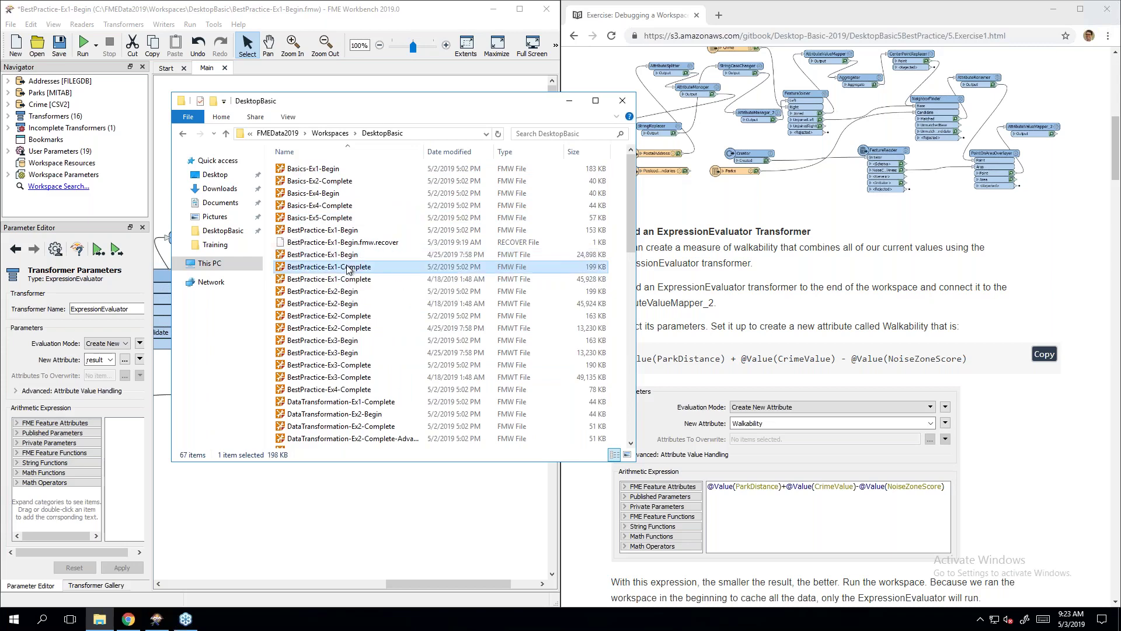
left_click(331, 232)
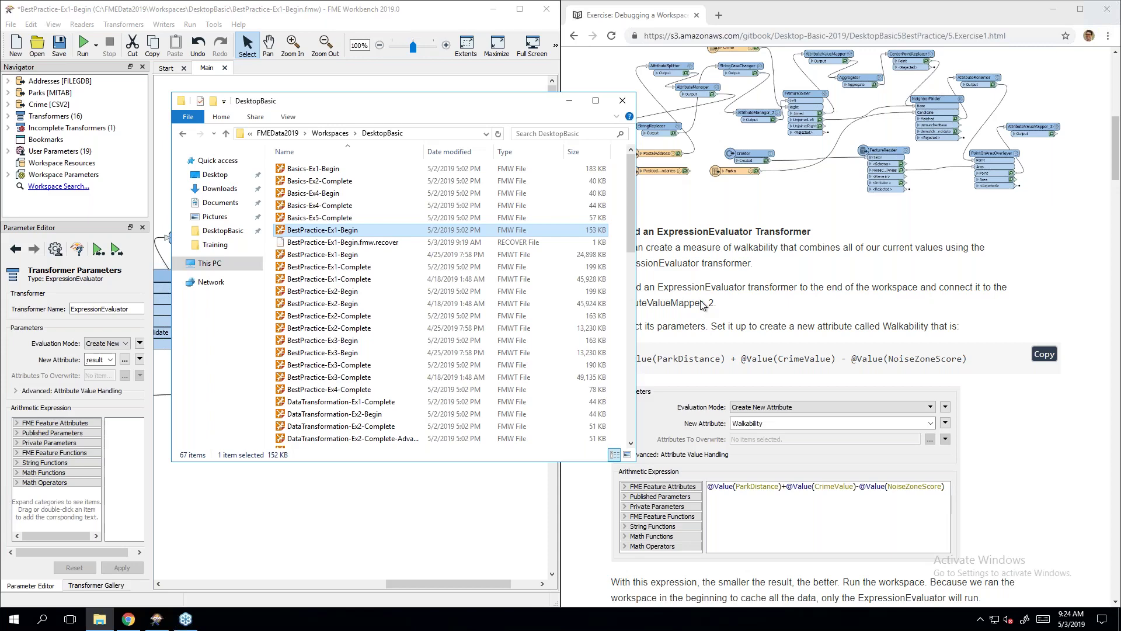
left_click(572, 105)
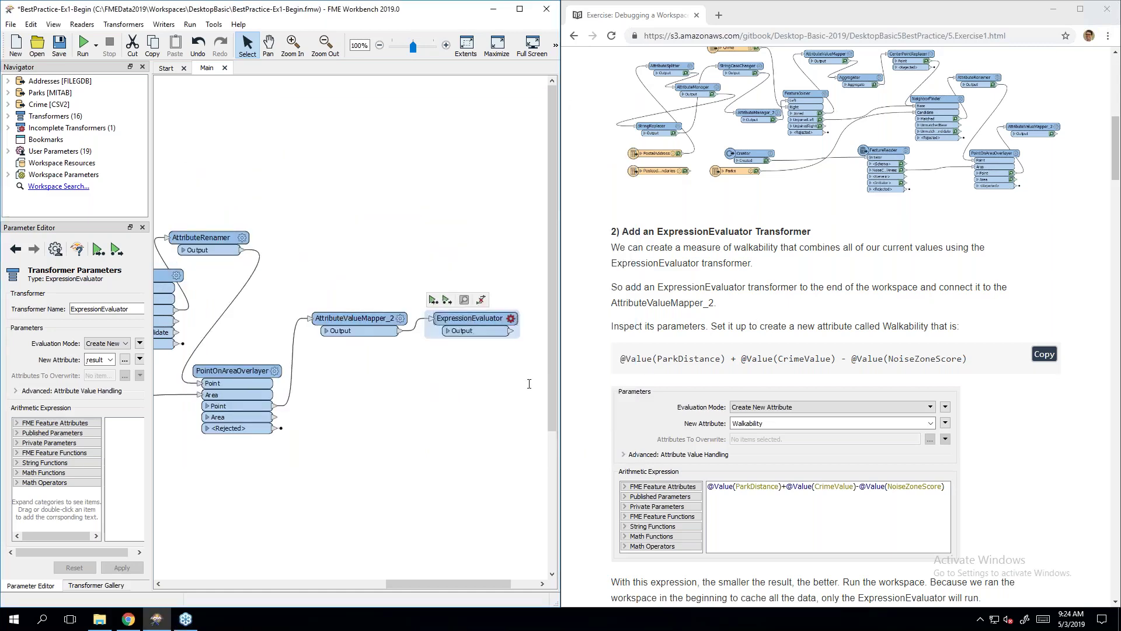
Step: Open the ExpressionEvaluator parameters, arrange the dialog beside the exercise page, and name the new attribute Walkability
left_click_drag(439, 583, 458, 583)
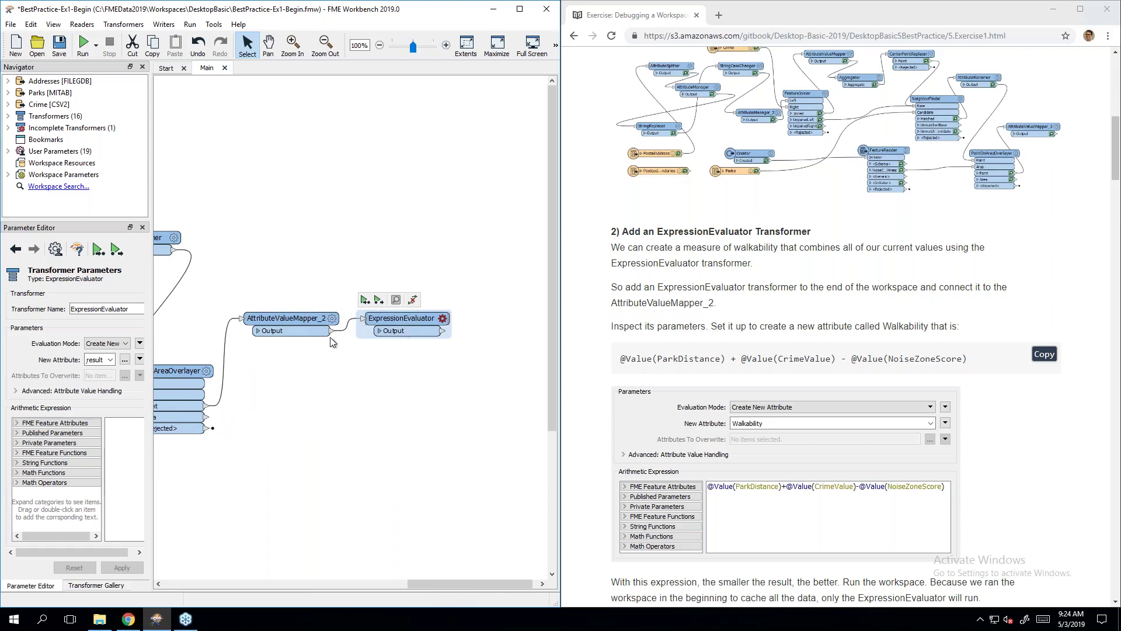
double_click(399, 319)
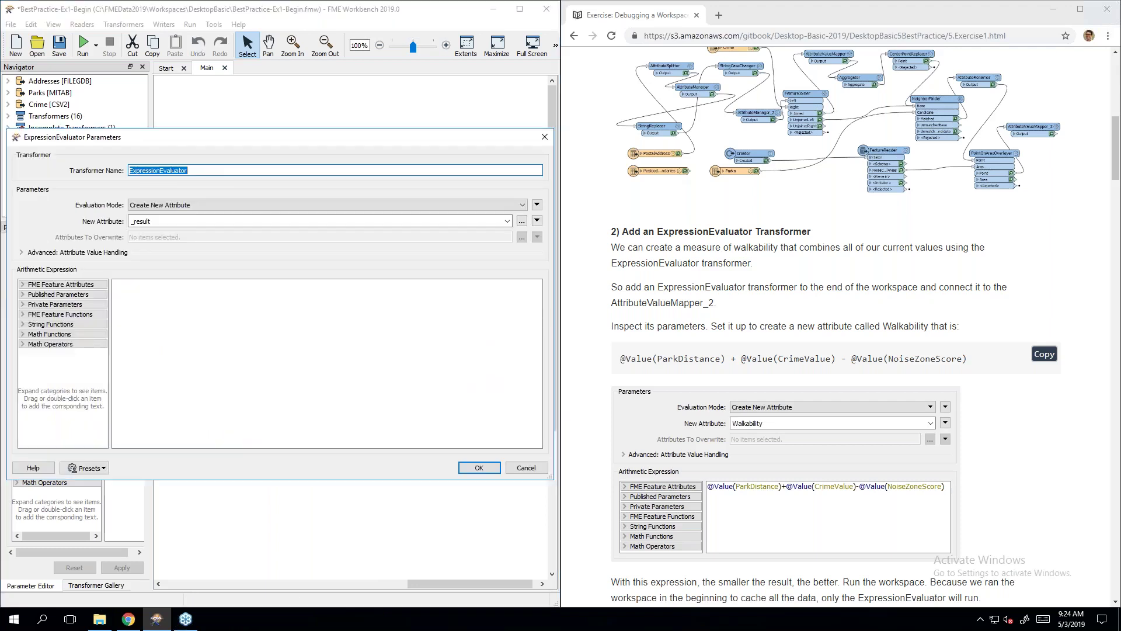
left_click_drag(552, 303, 468, 302)
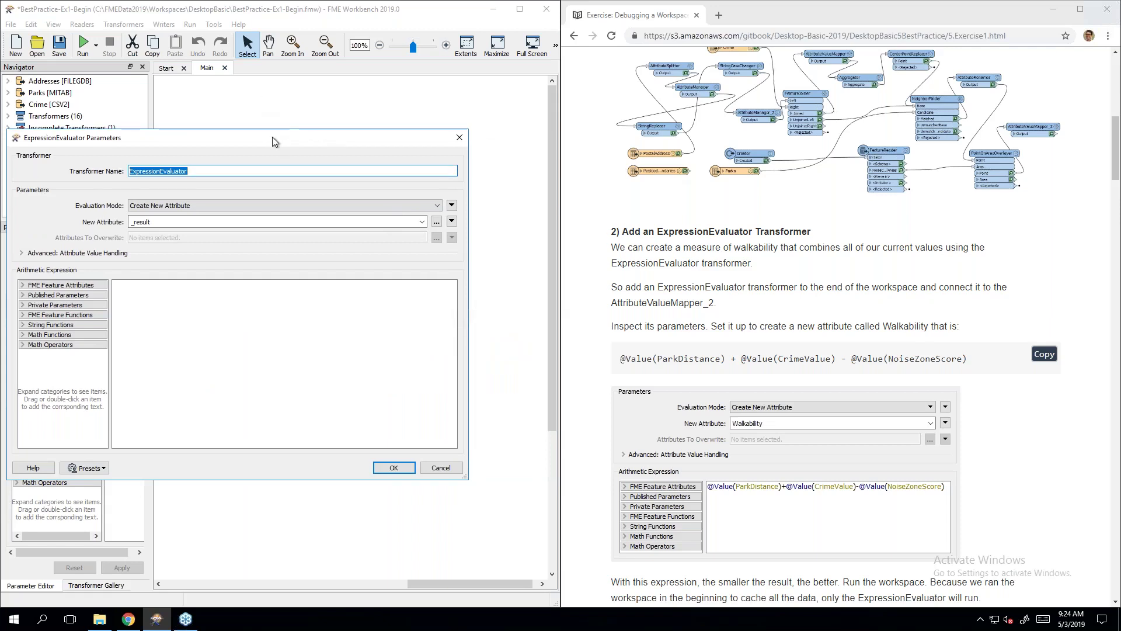
left_click_drag(272, 137, 353, 136)
key("Tab")
key("Tab")
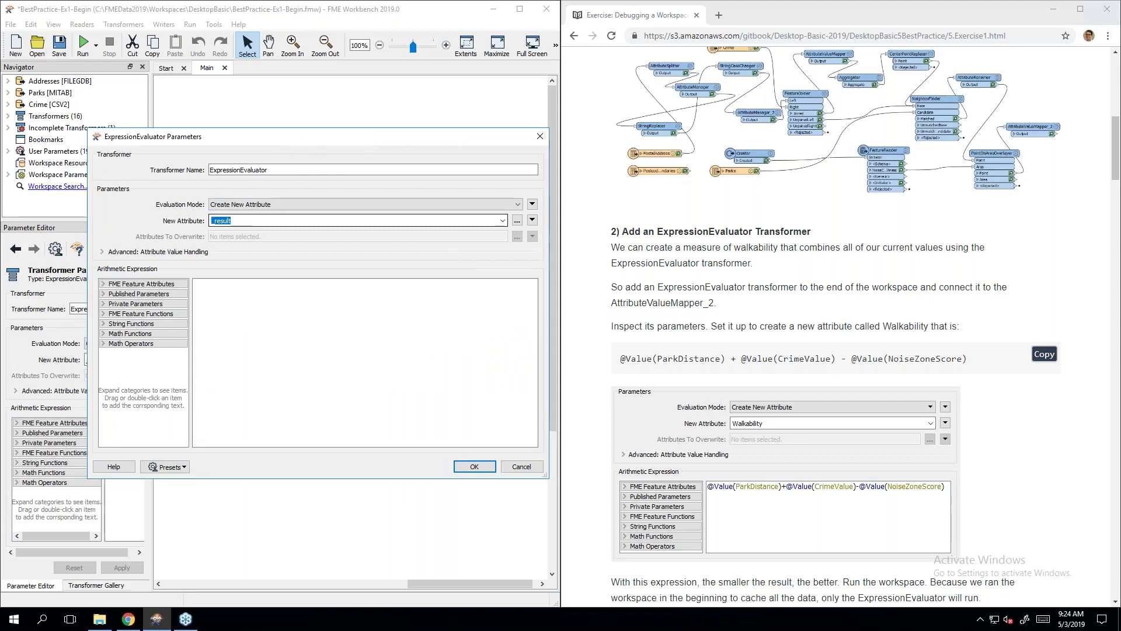
type("Walkability")
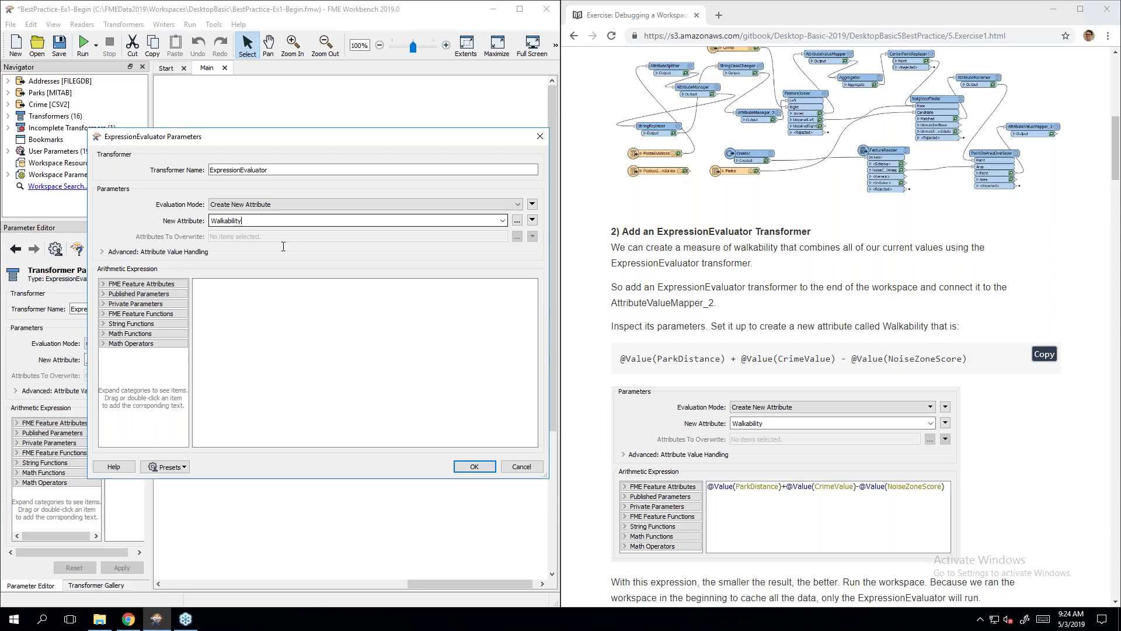
left_click(343, 341)
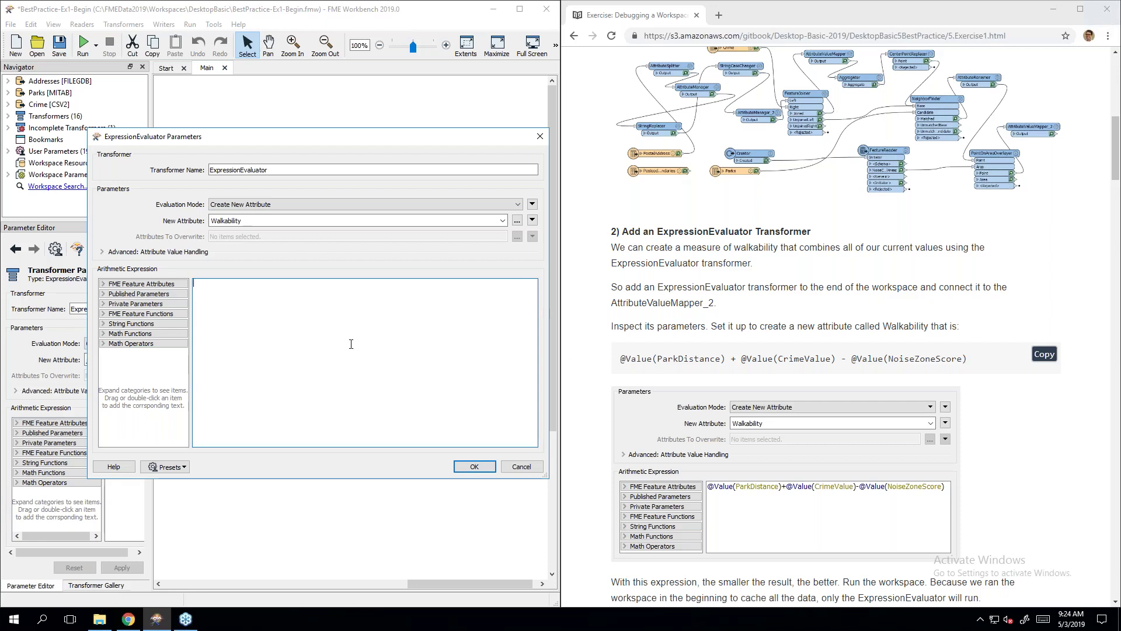
left_click(1044, 354)
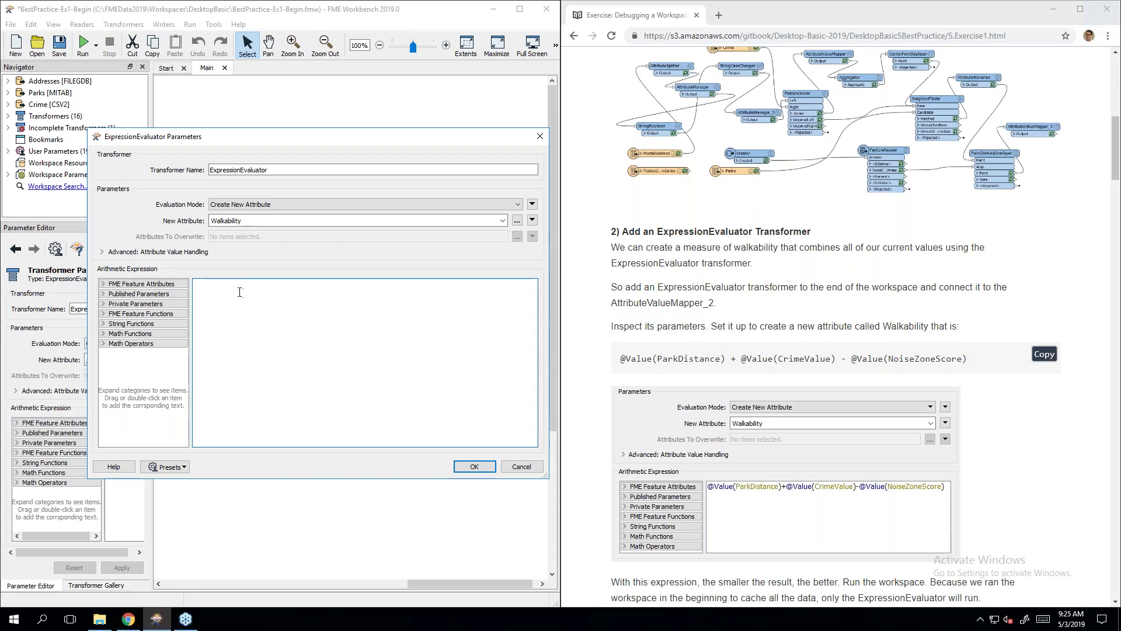
left_click(133, 286)
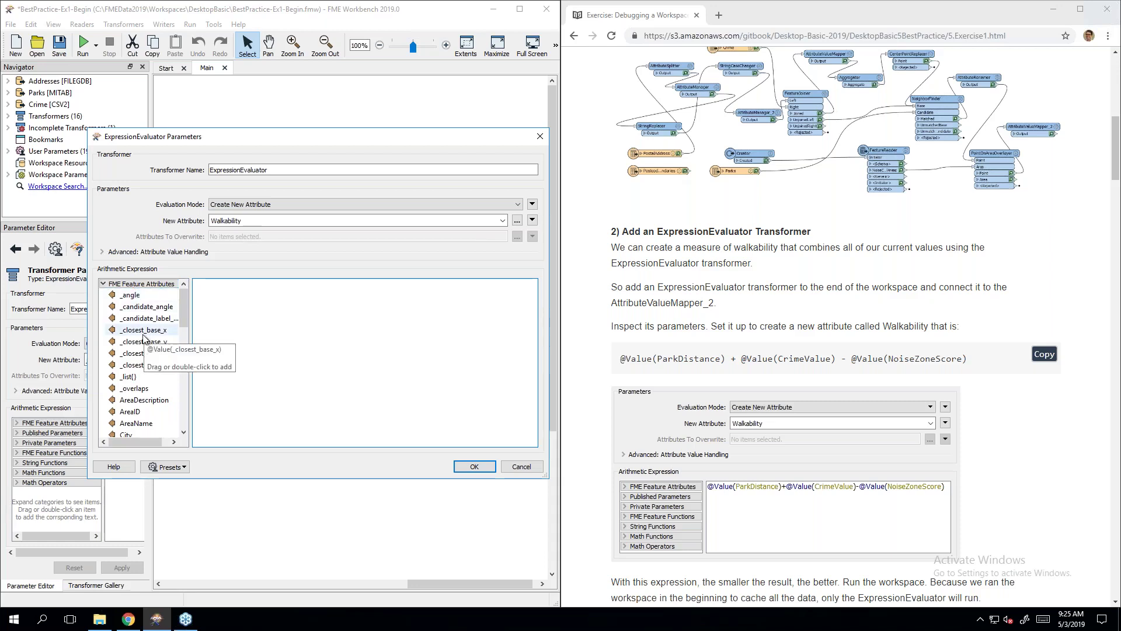
scroll(144, 337, "down", 8)
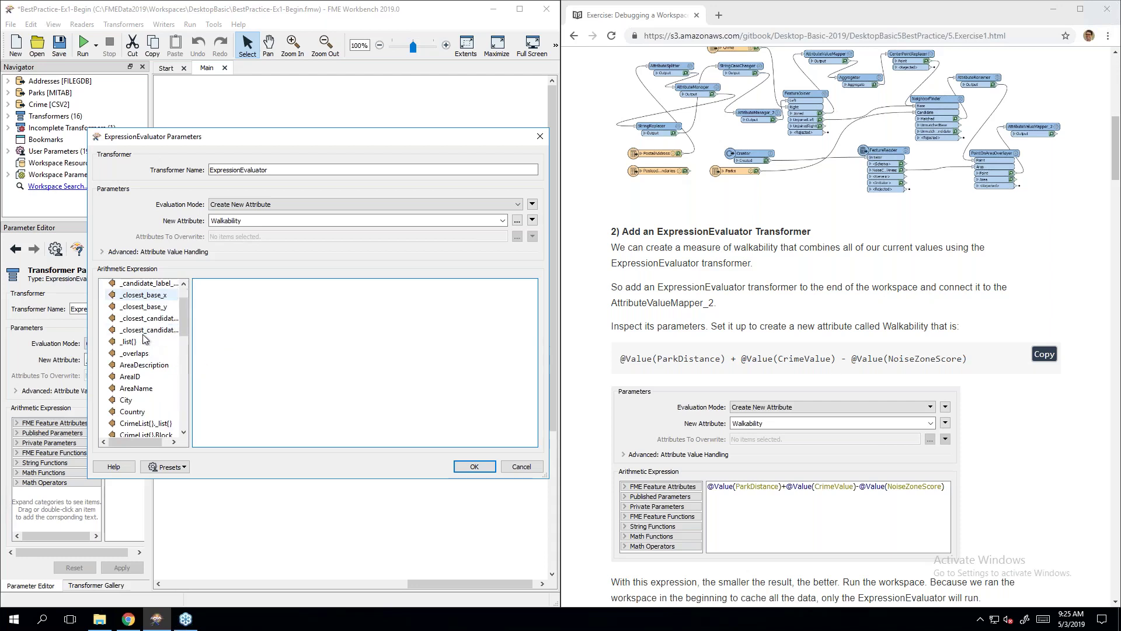
scroll(144, 337, "down", 4)
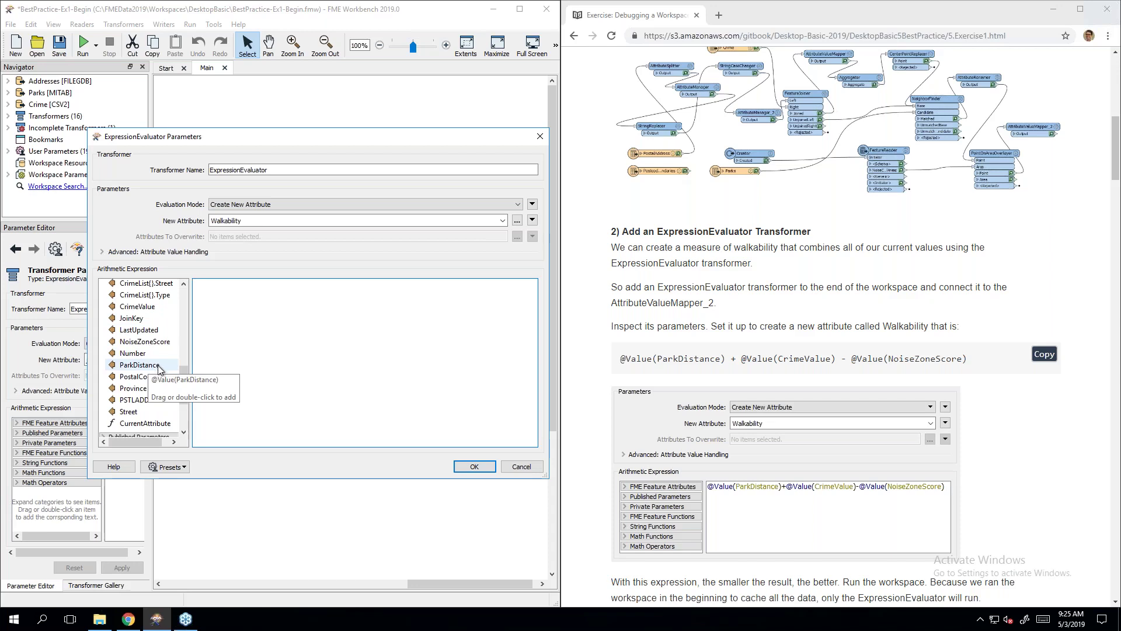
left_click_drag(159, 369, 275, 282)
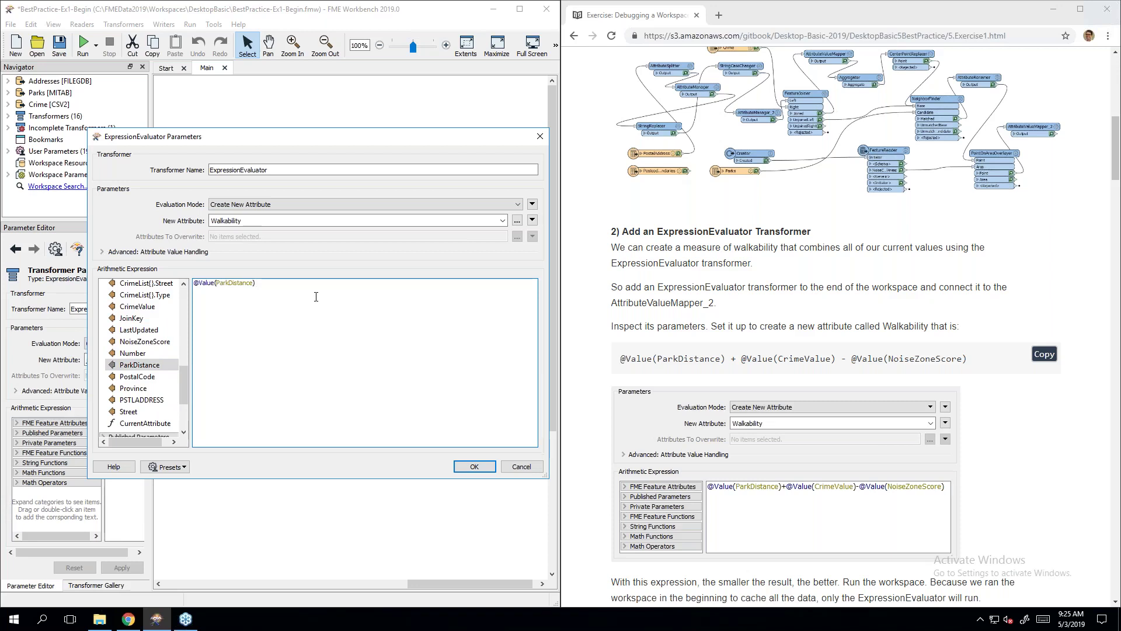
Step: Add the CrimeValue feature attribute to the expression after a plus sign
type("+")
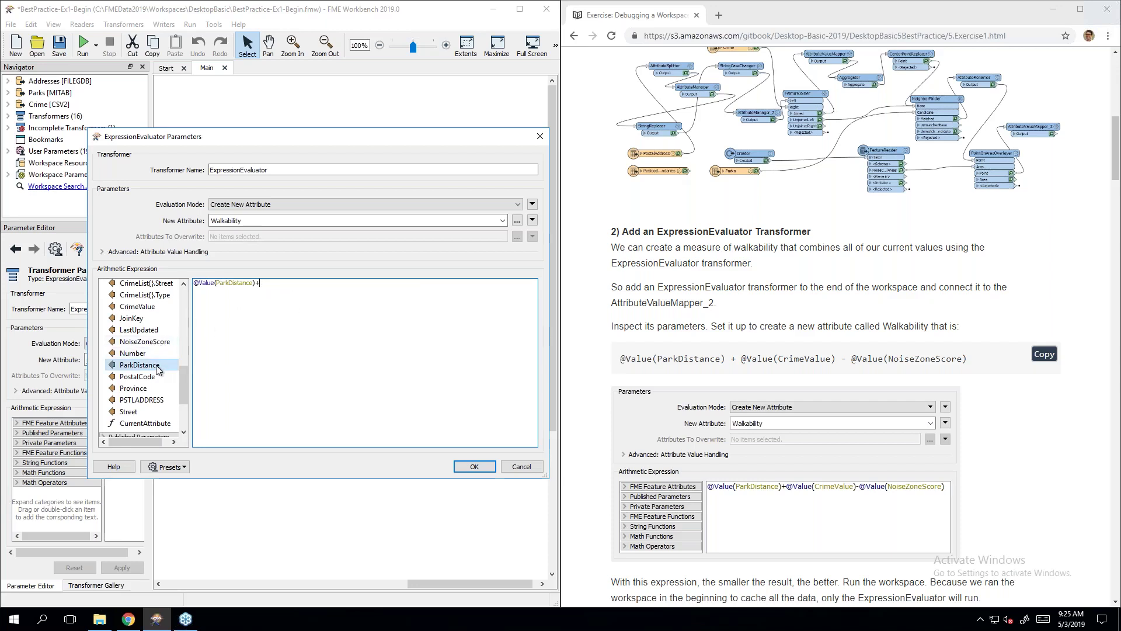
scroll(188, 383, "up", 4)
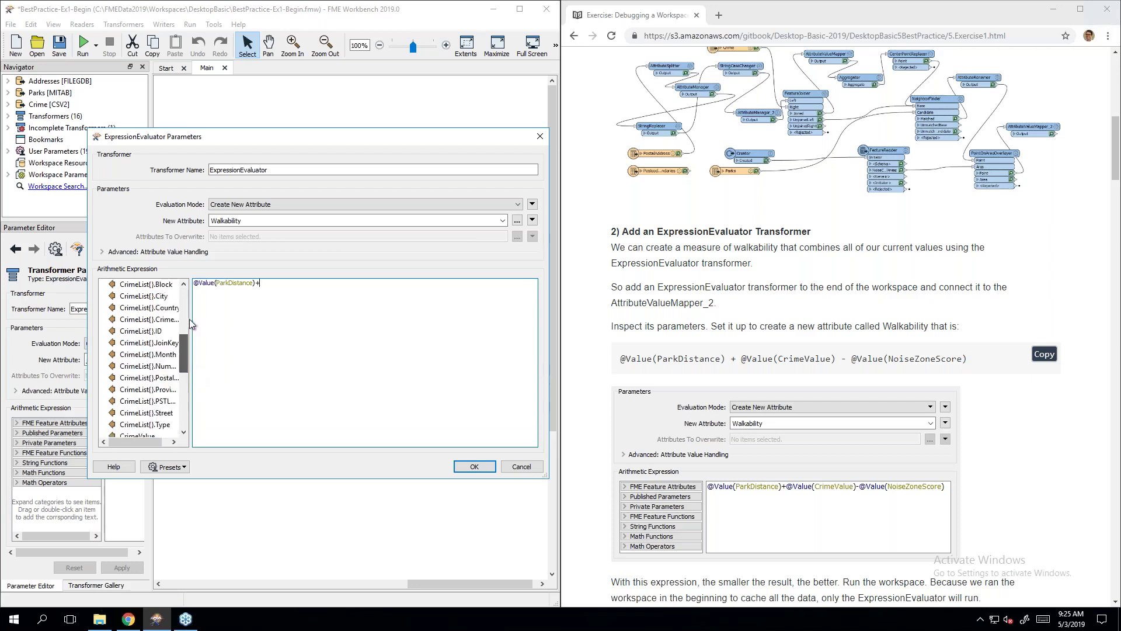
scroll(189, 319, "up", 5)
scroll(191, 339, "down", 4)
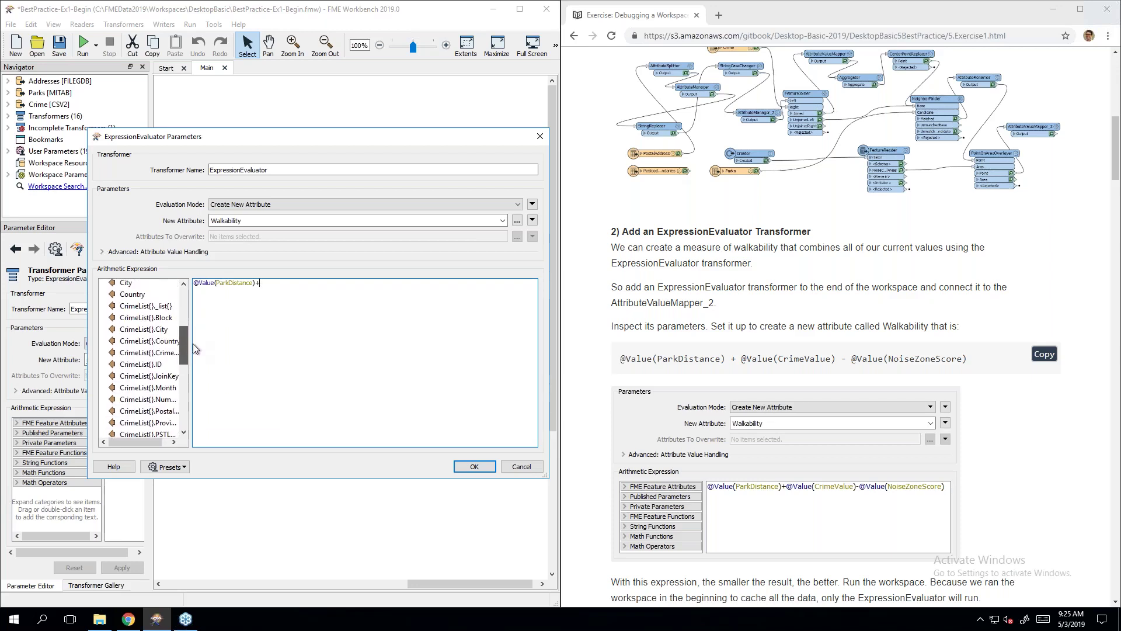
scroll(187, 350, "down", 2)
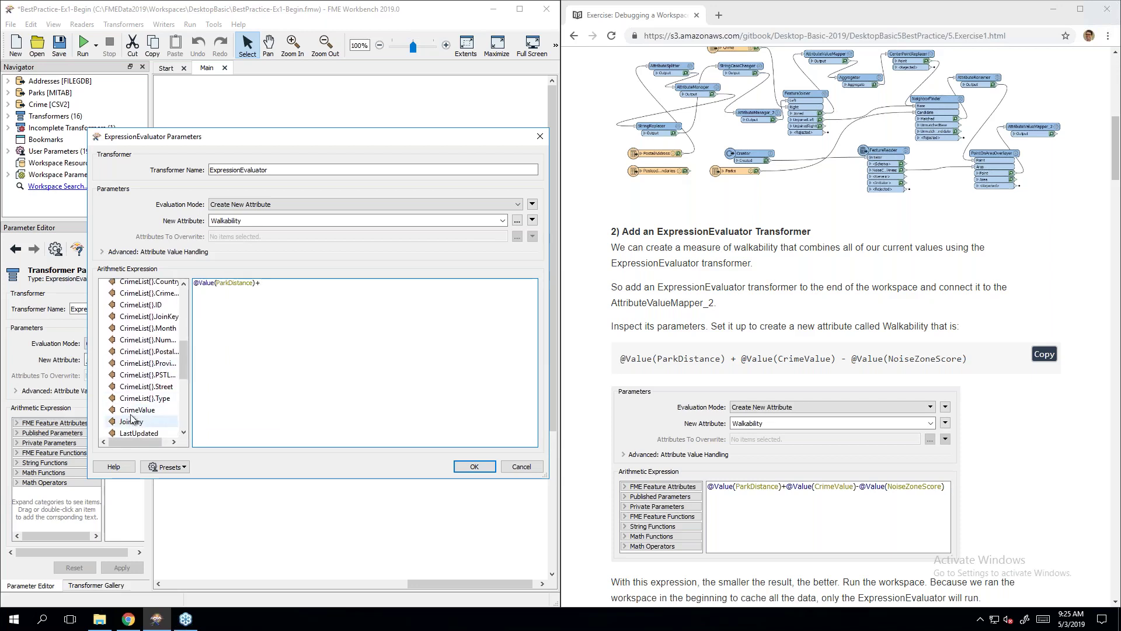
double_click(132, 411)
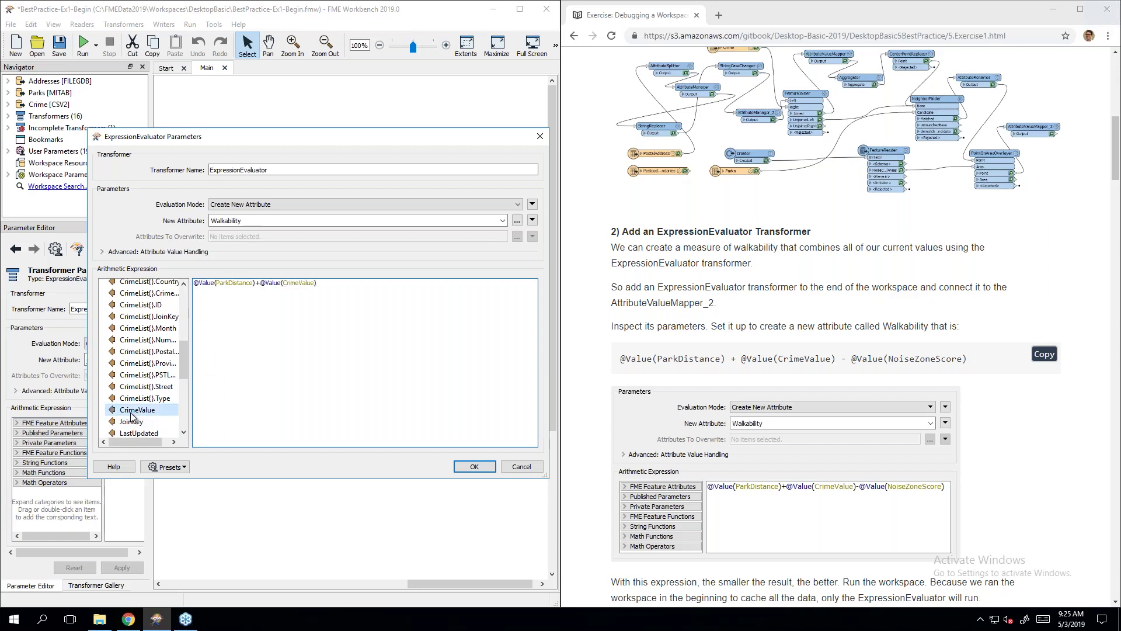
Step: Subtract the NoiseZoneScore feature attribute at the end of the arithmetic expression
left_click(401, 292)
type("-")
scroll(156, 353, "down", 3)
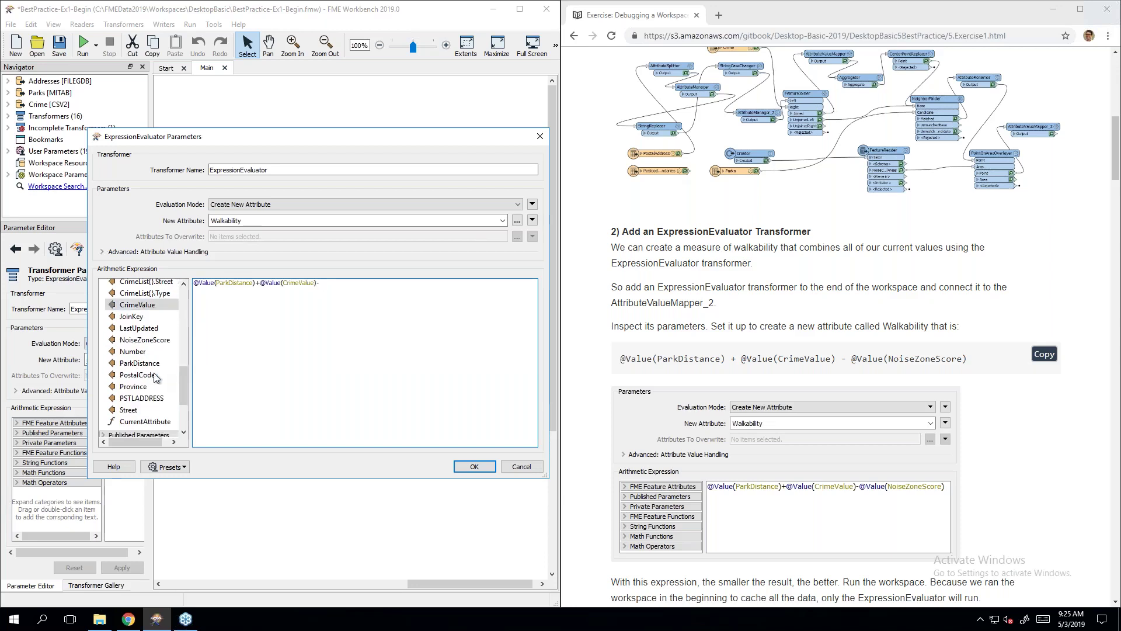
double_click(154, 341)
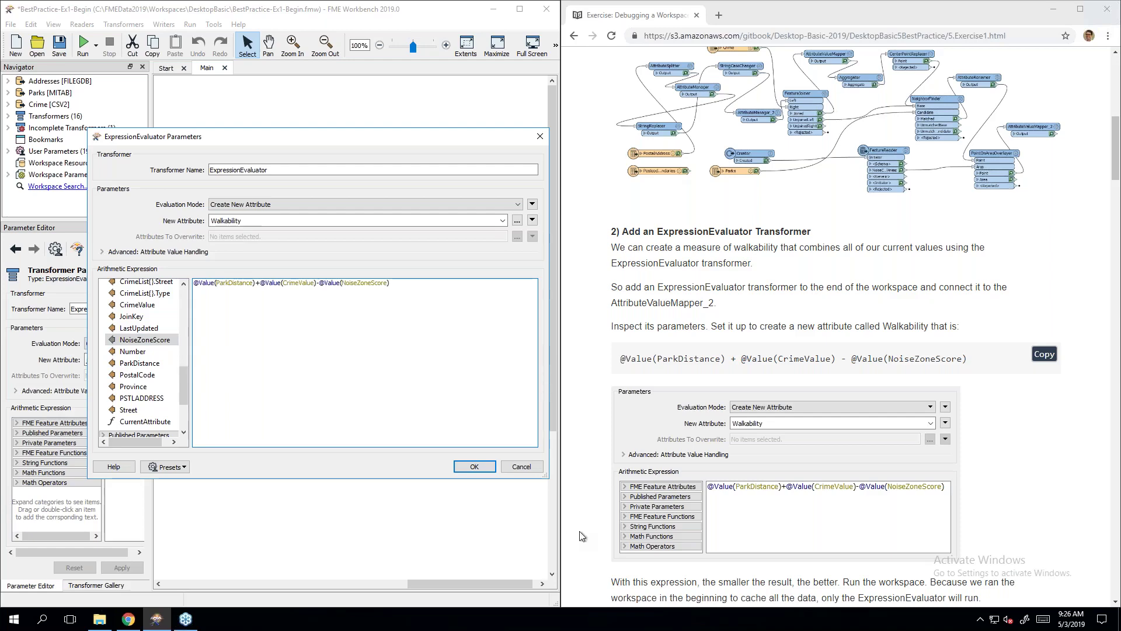
Step: Switch to File Explorer and browse to the temp folder on Local Disk (C:)
left_click(102, 622)
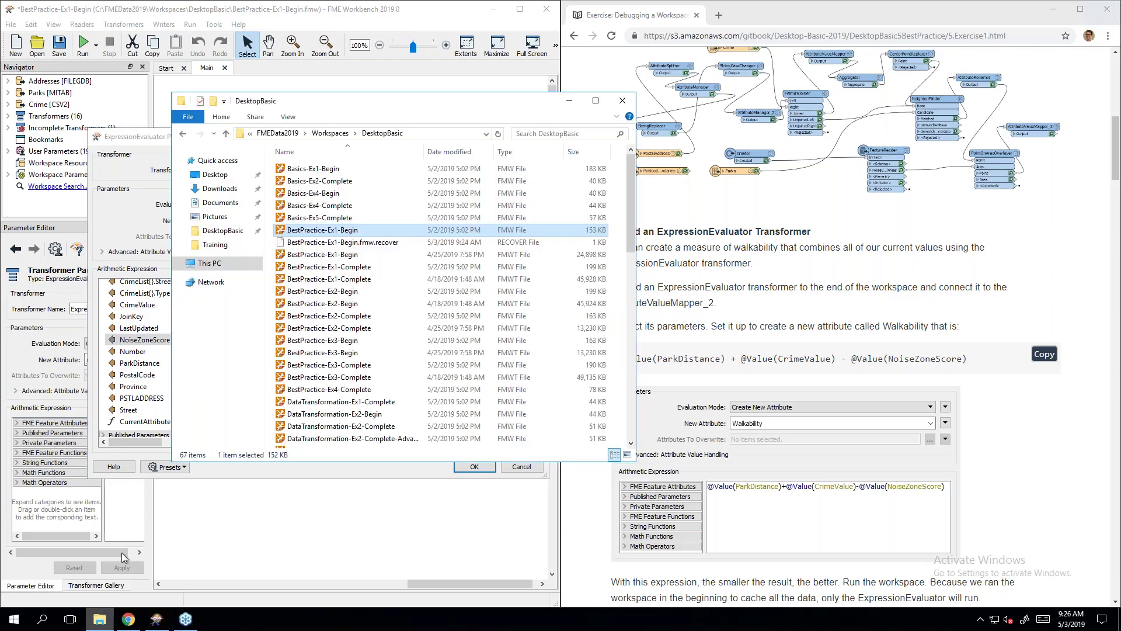
left_click(219, 266)
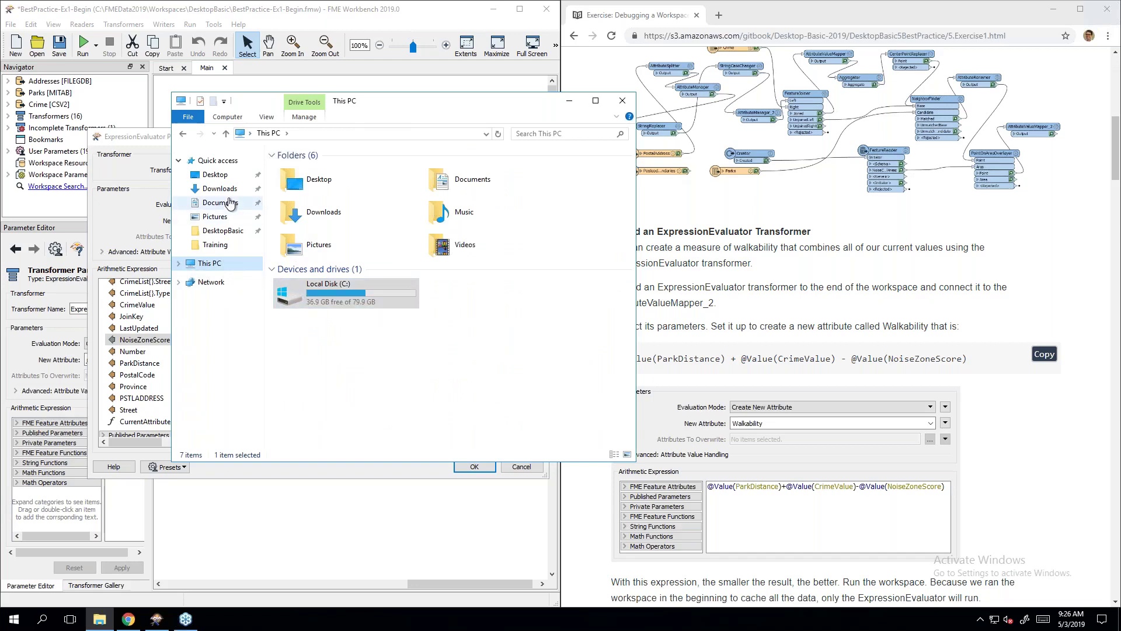
double_click(322, 299)
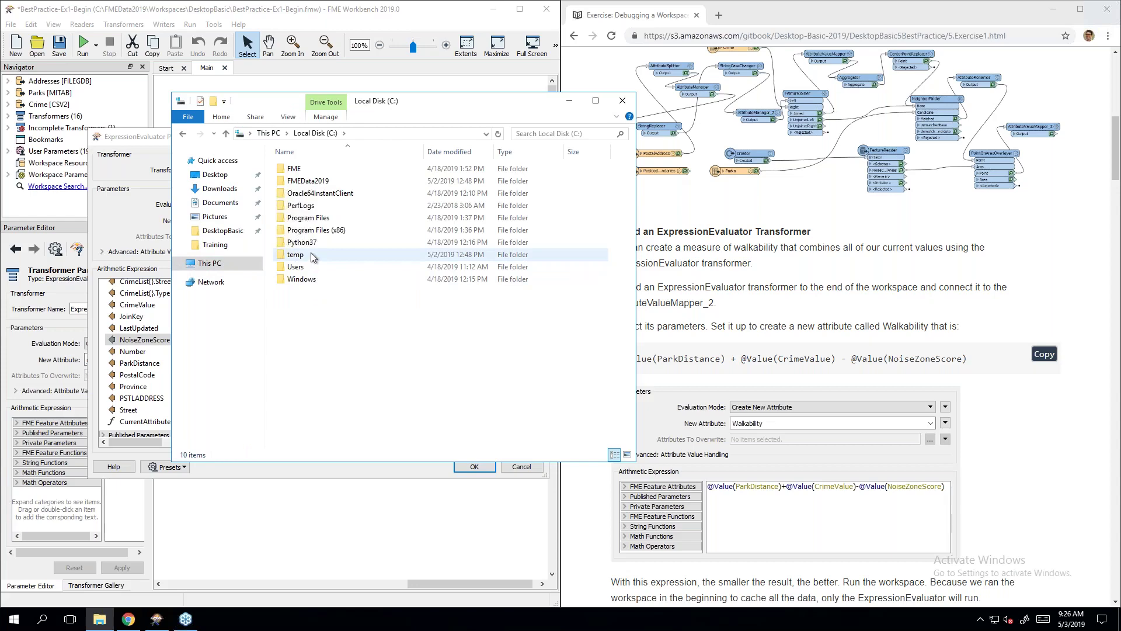
double_click(316, 255)
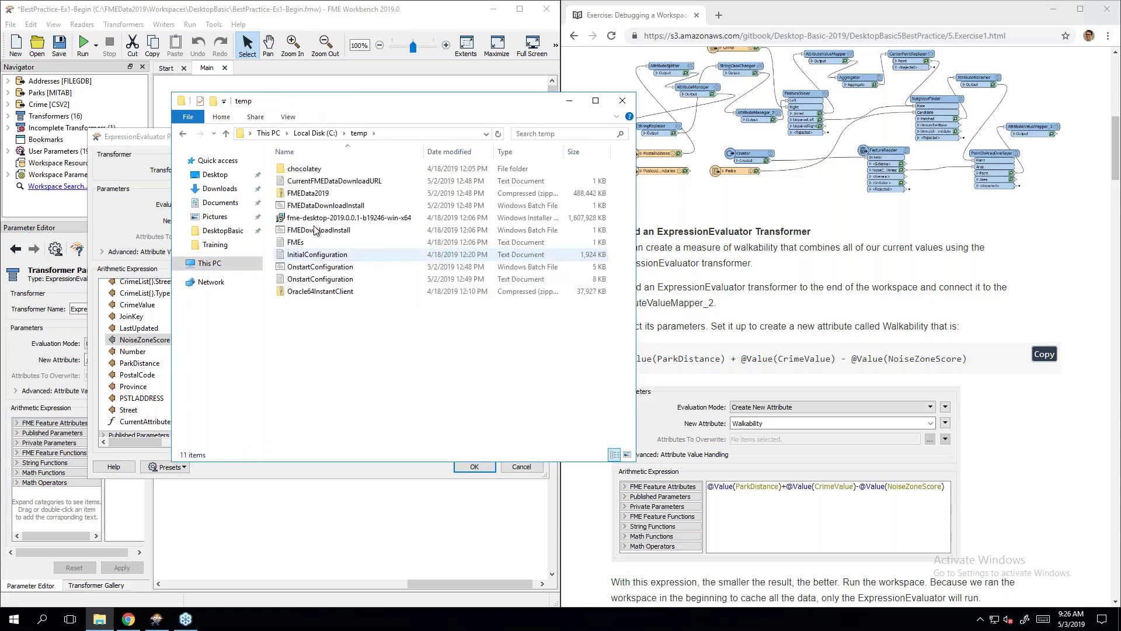
left_click(315, 133)
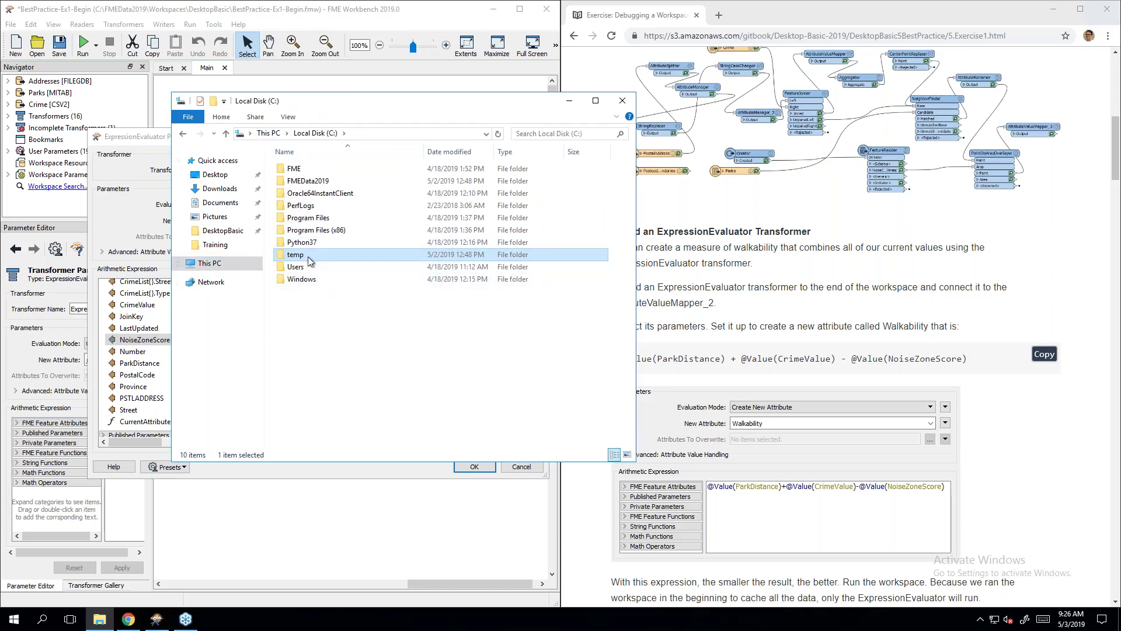
double_click(307, 257)
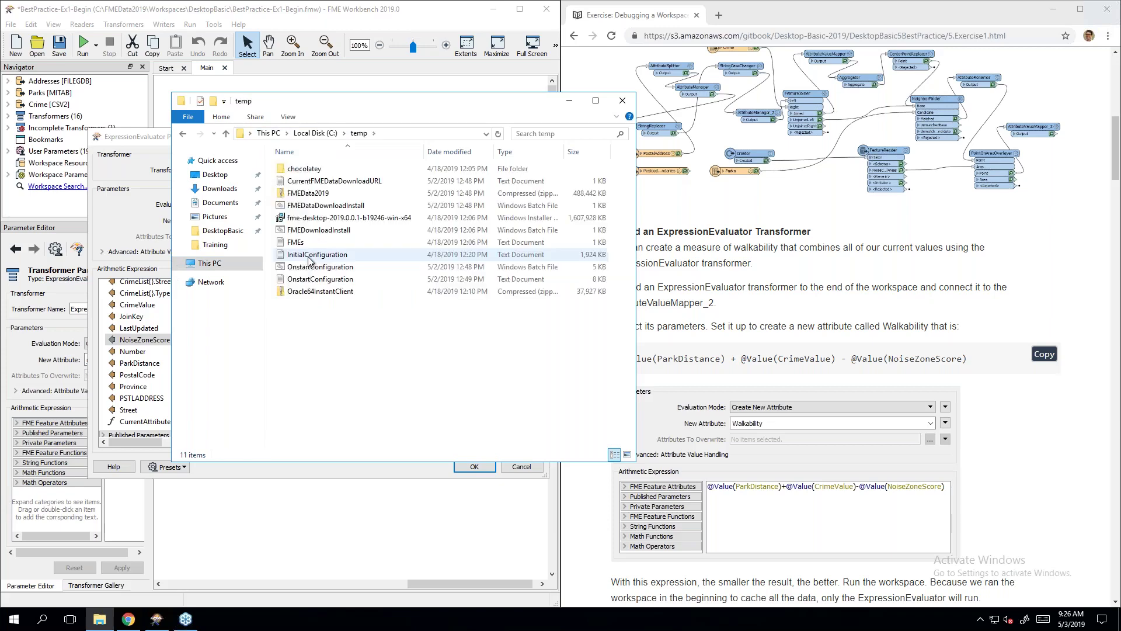
Step: Copy the full path of the FMEDataDownloadInstall batch file and minimize the folder window
left_click(327, 209)
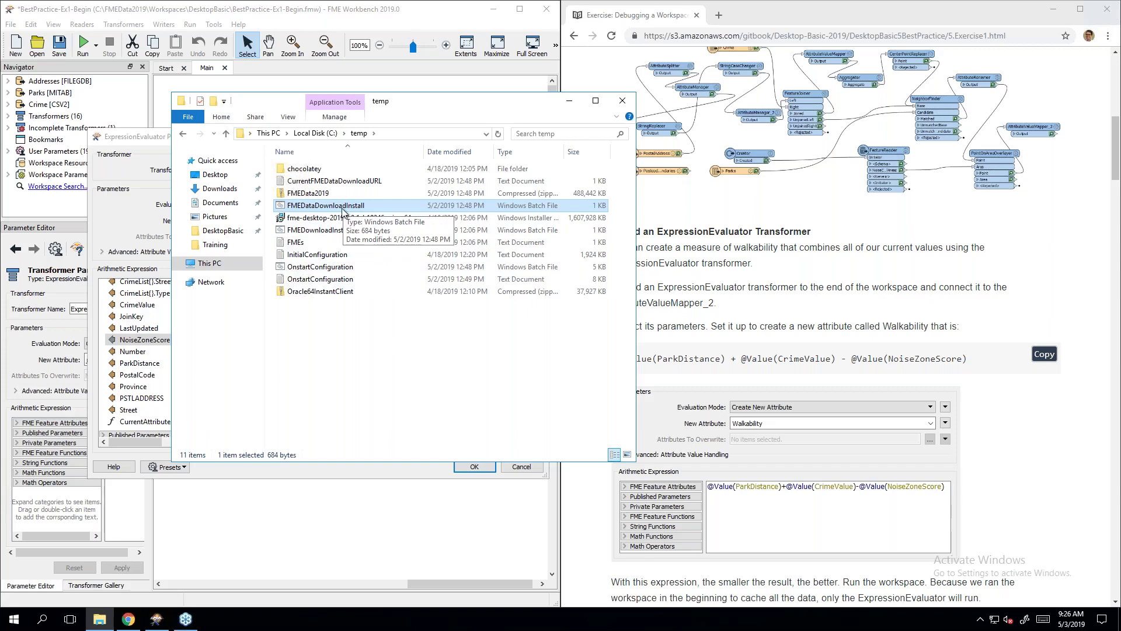
left_click(442, 375)
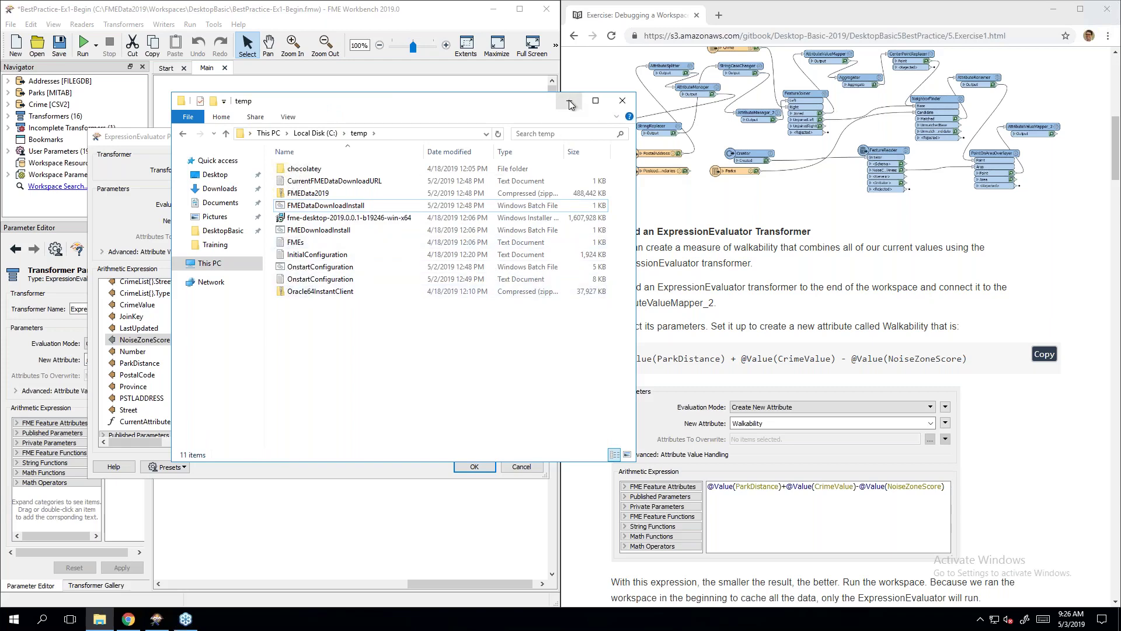
right_click(345, 208, "shift")
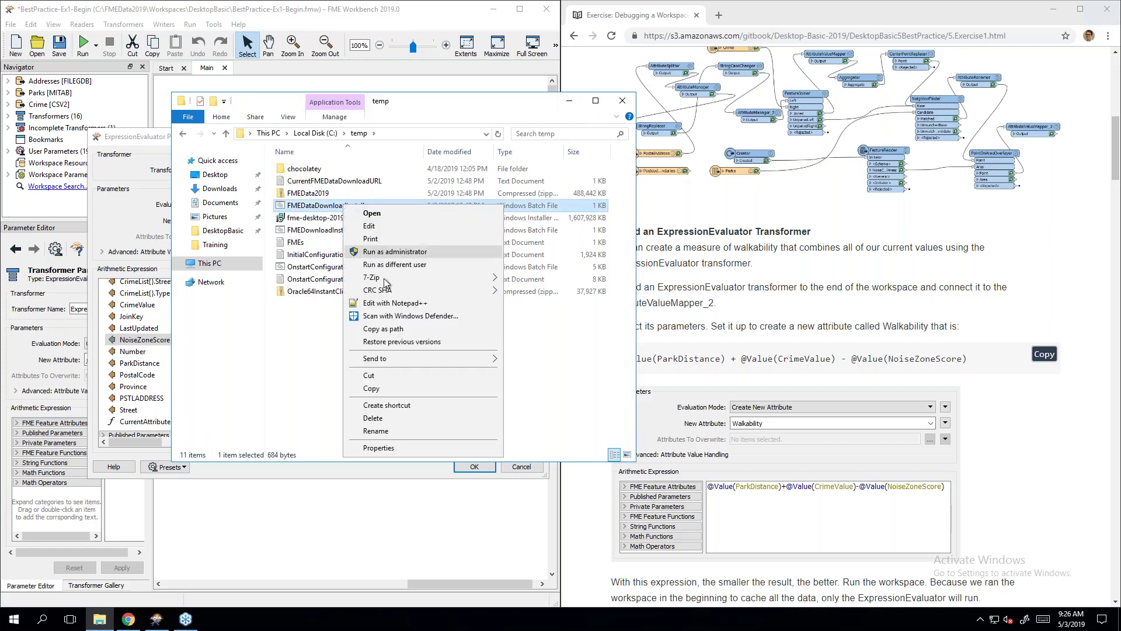
left_click(383, 328)
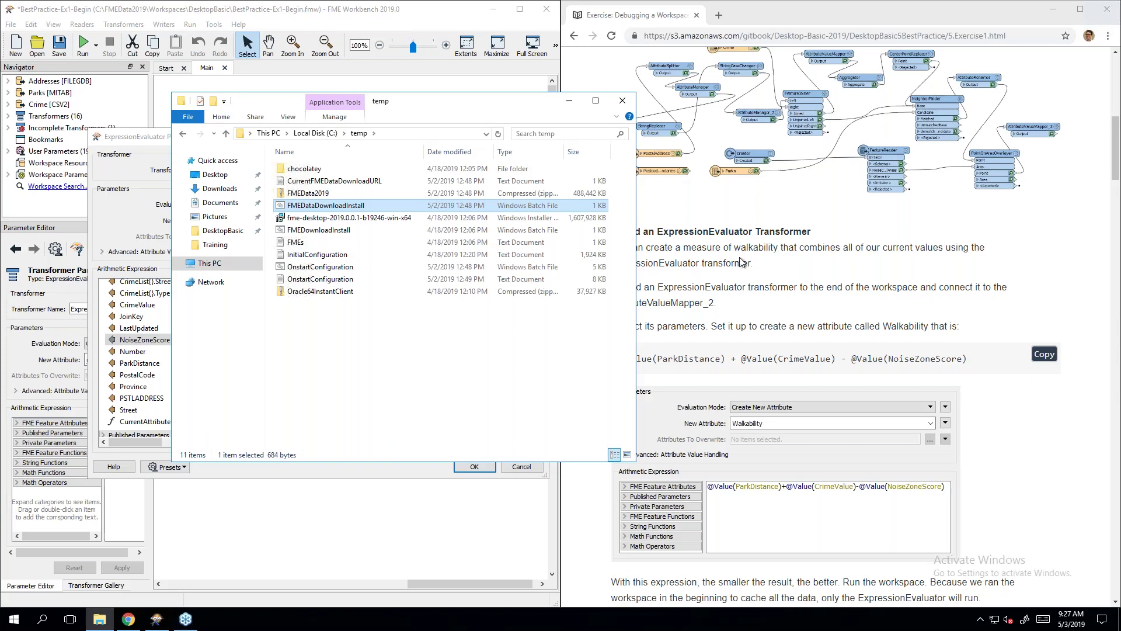
left_click(569, 105)
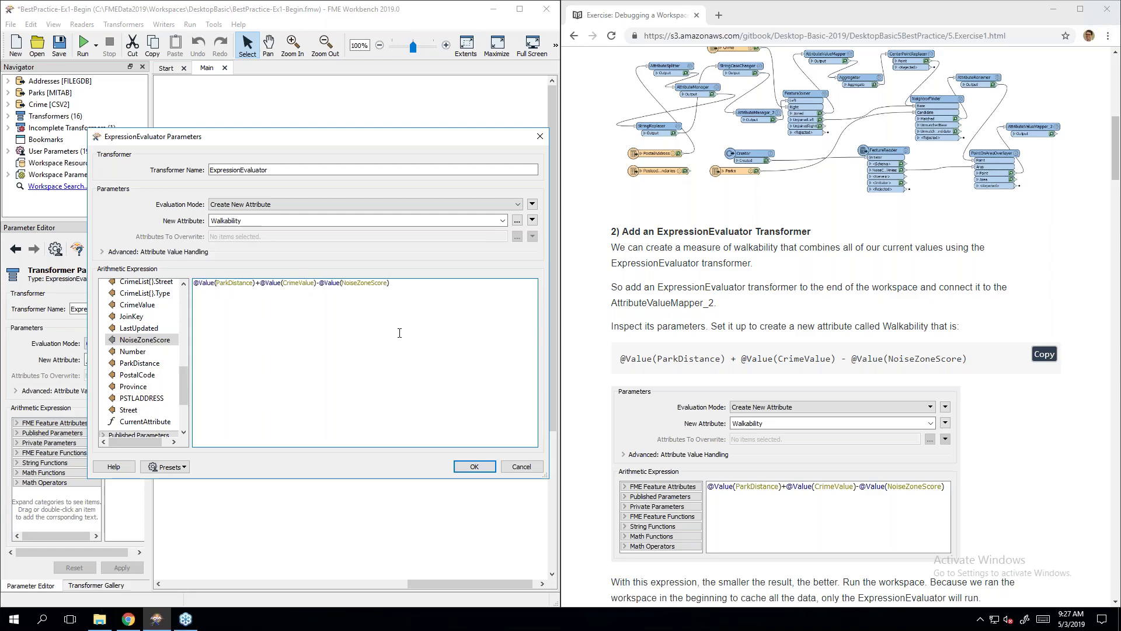
Step: Read the rest of exercise step 2, accept the ExpressionEvaluator parameters, and run the workspace
left_click(1009, 275)
scroll(846, 295, "down", 4)
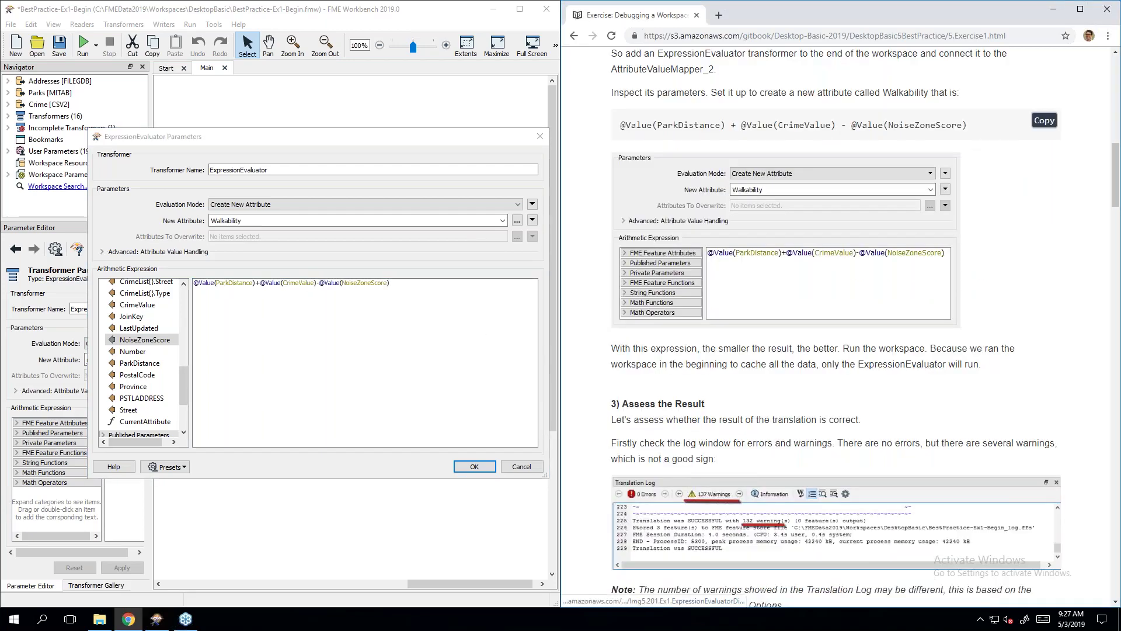
scroll(847, 295, "down", 1)
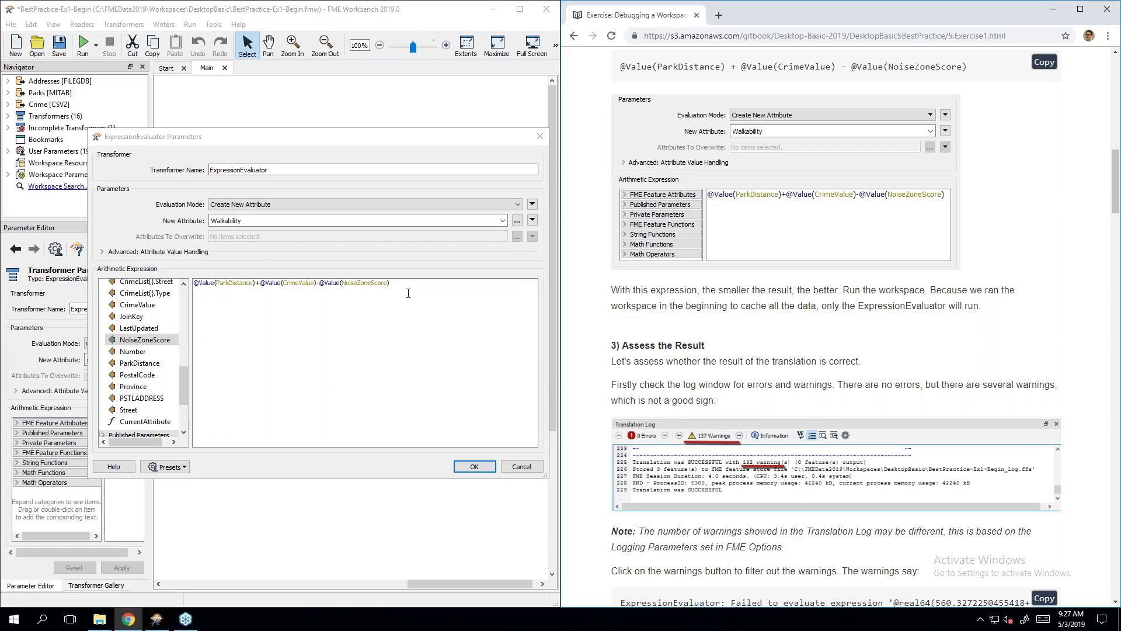
left_click(475, 467)
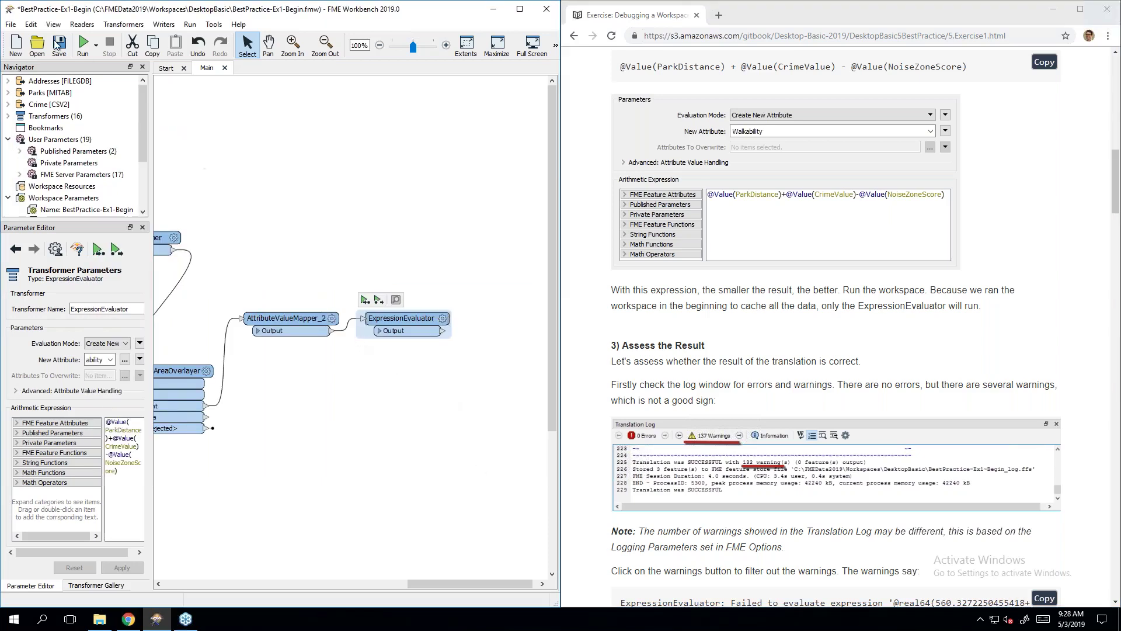
left_click(87, 49)
left_click(85, 47)
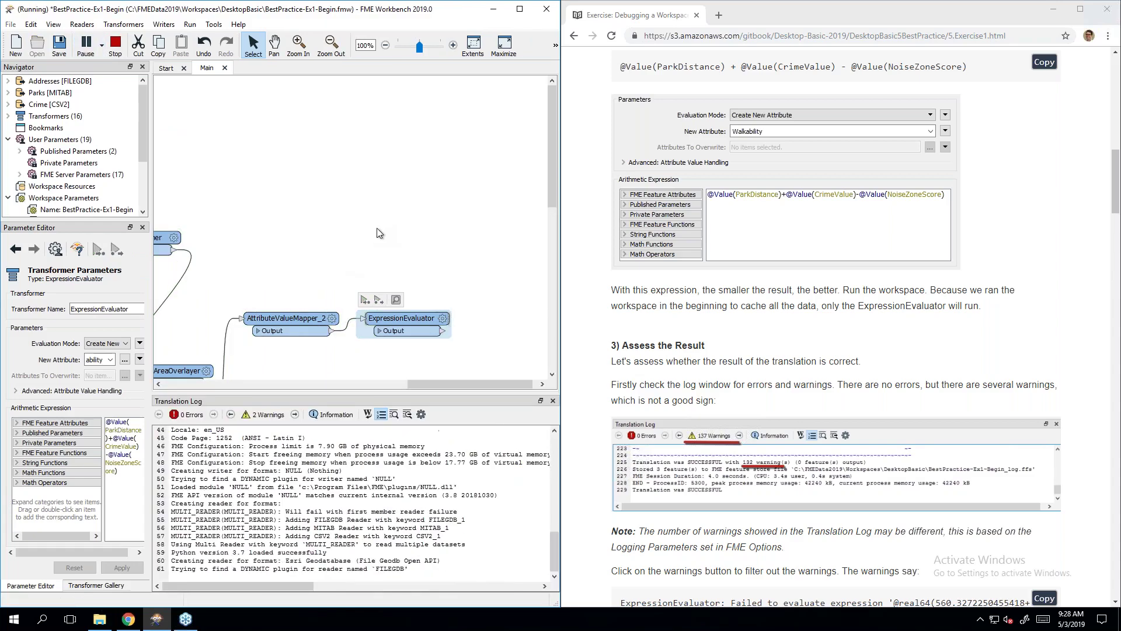
Step: Show exercise step 3, Assess the Result, filter the translation log to warnings, and examine the ExpressionEvaluator entries
scroll(350, 263, "down", 3)
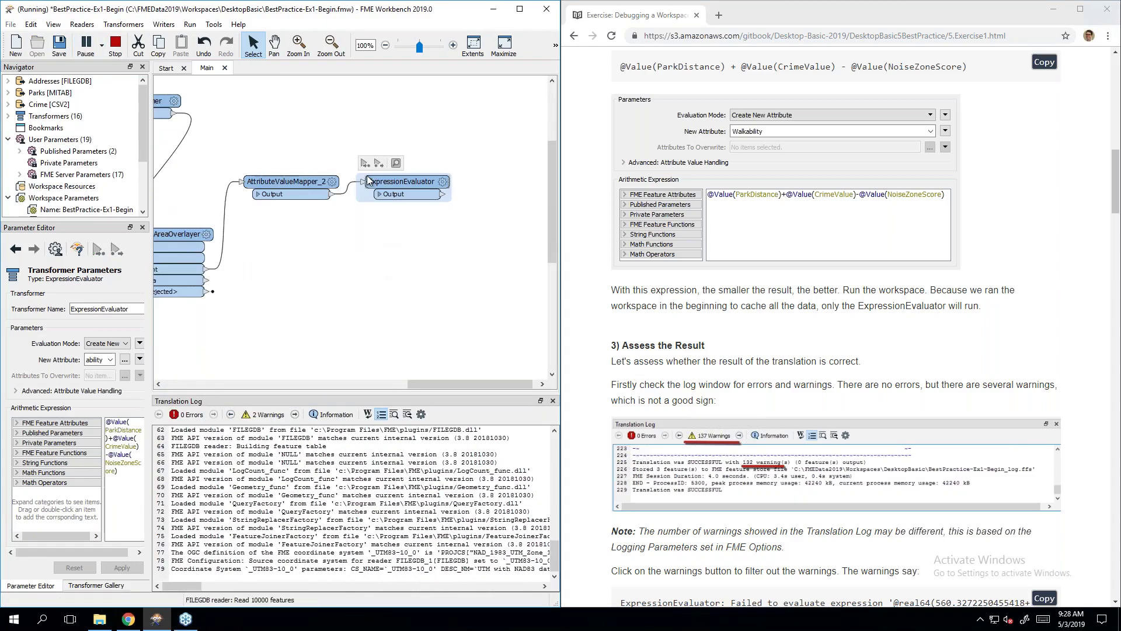
scroll(957, 353, "down", 3)
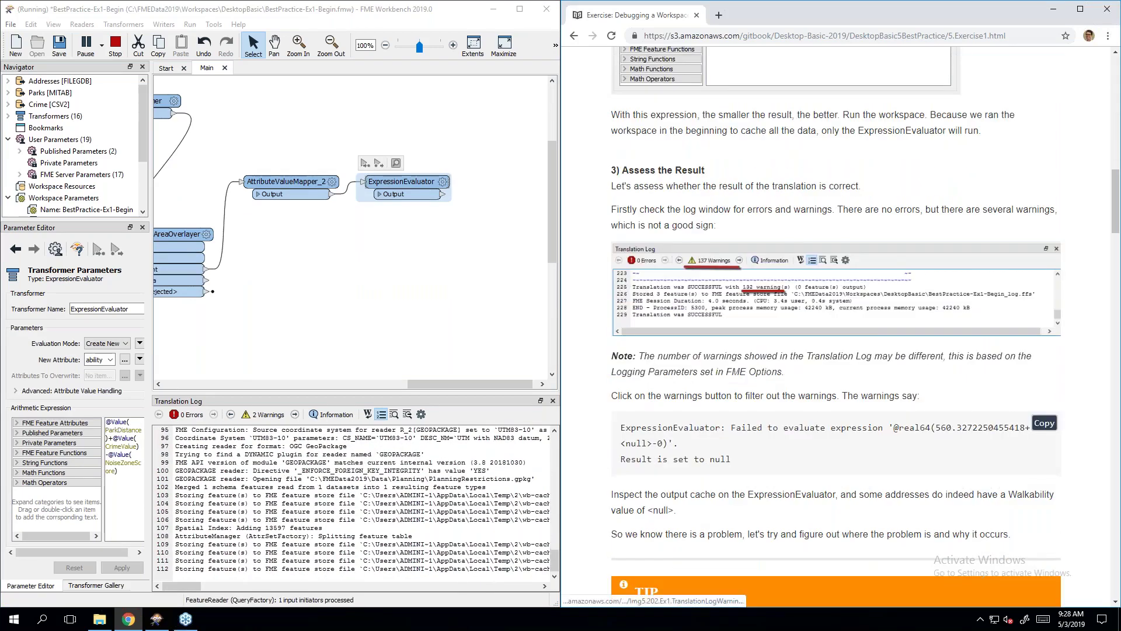
scroll(836, 303, "down", 1)
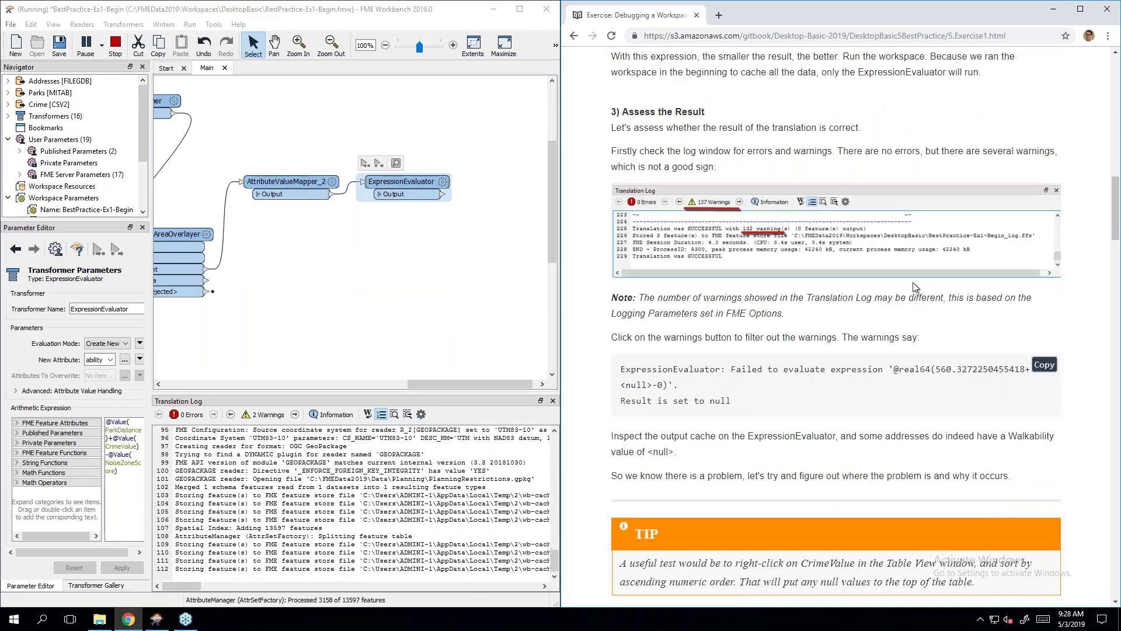
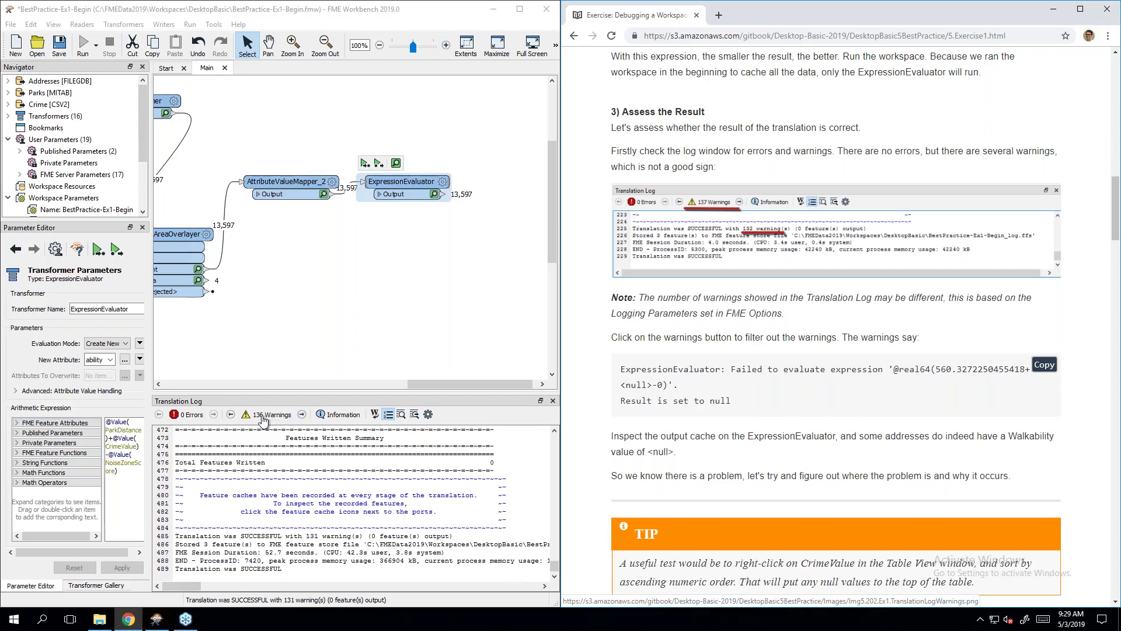
left_click(264, 415)
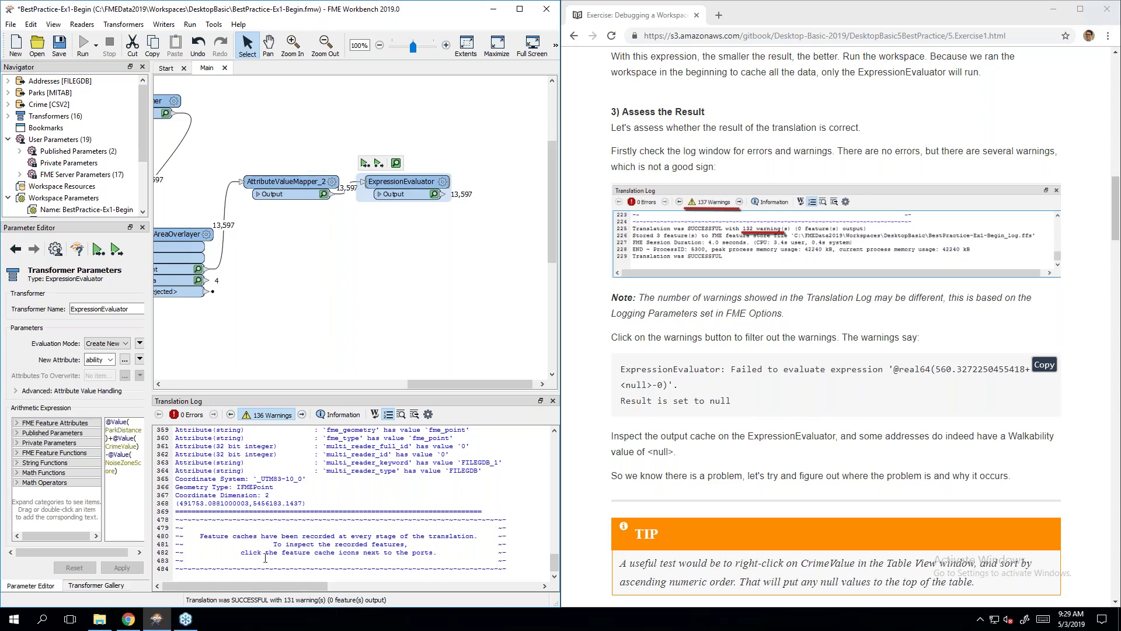
scroll(277, 536, "up", 7)
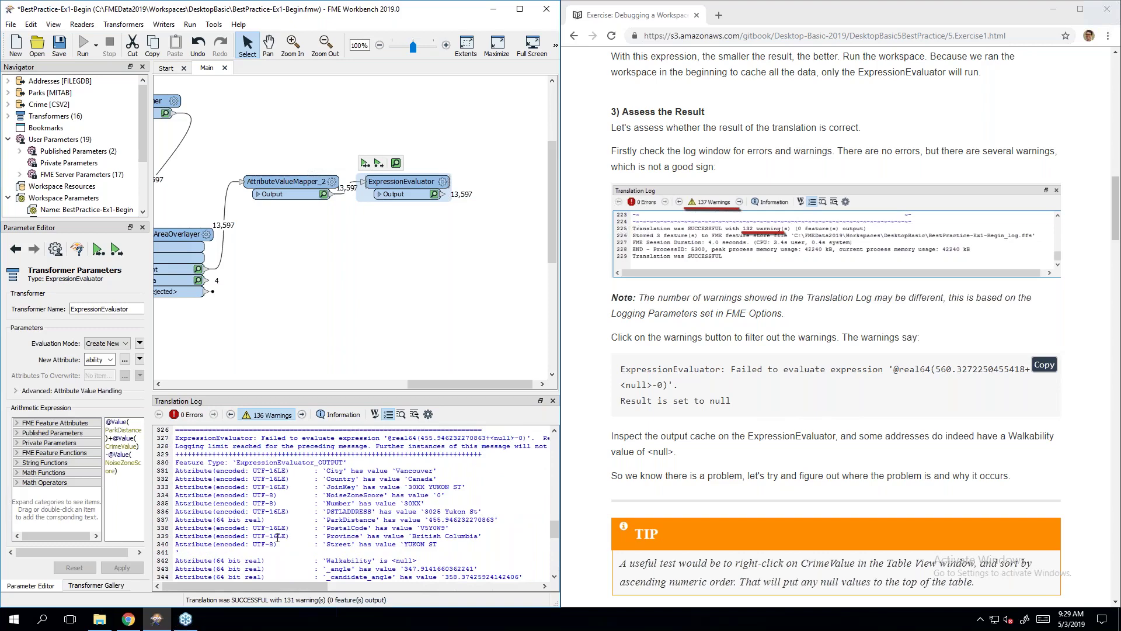
scroll(277, 537, "up", 2)
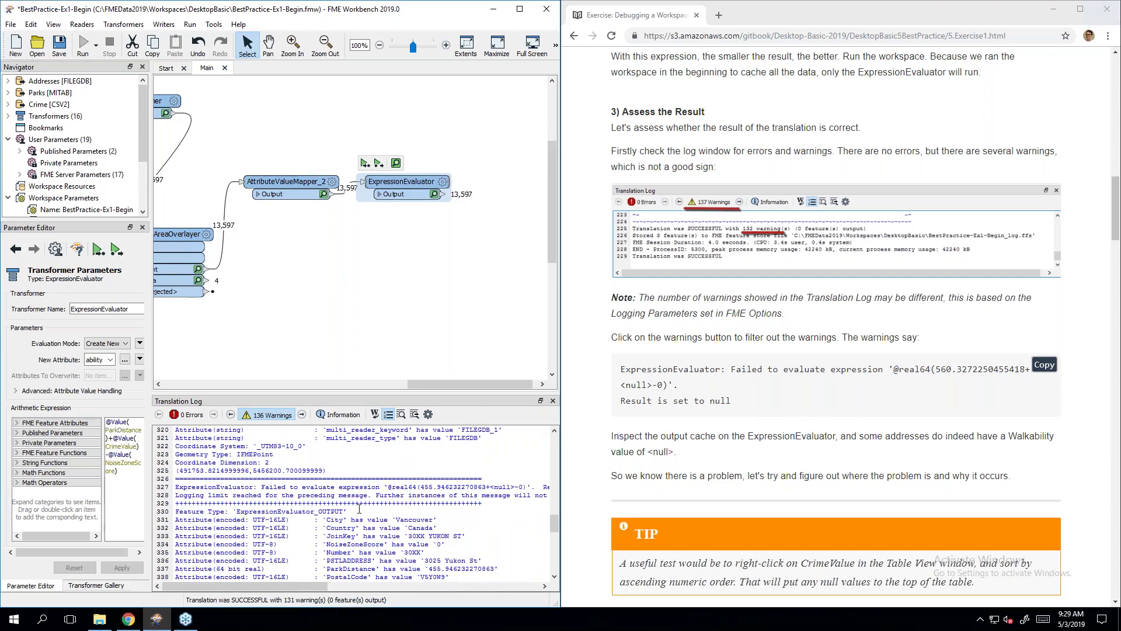
Step: Examine the ExpressionEvaluator warnings and the logged feature attributes through to the end of the filtered translation log
scroll(359, 508, "up", 7)
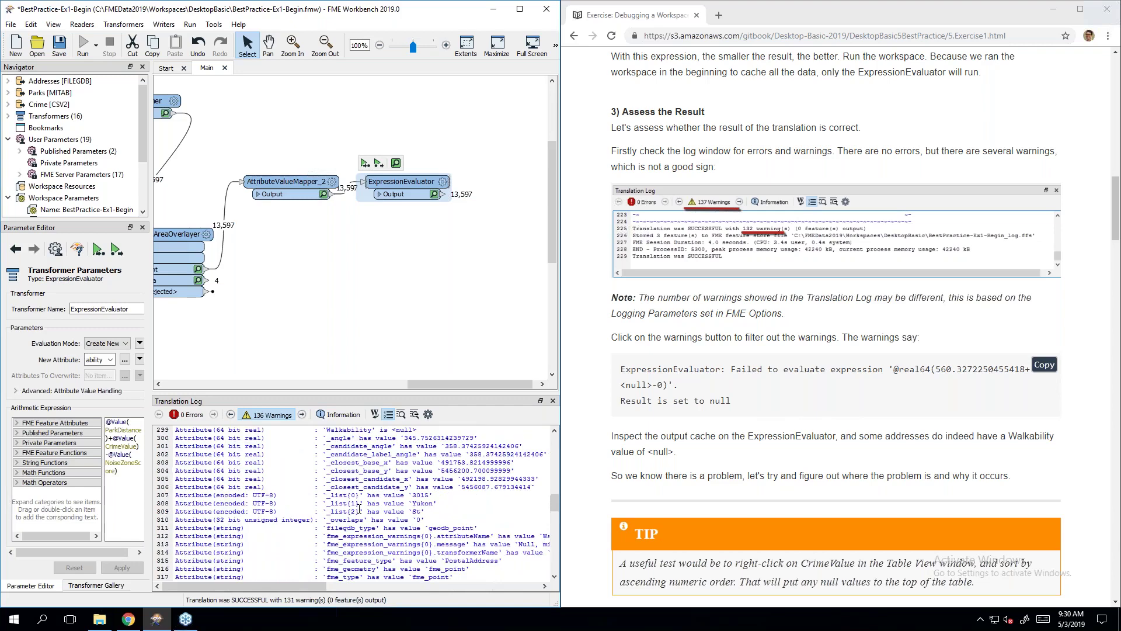
scroll(359, 508, "up", 10)
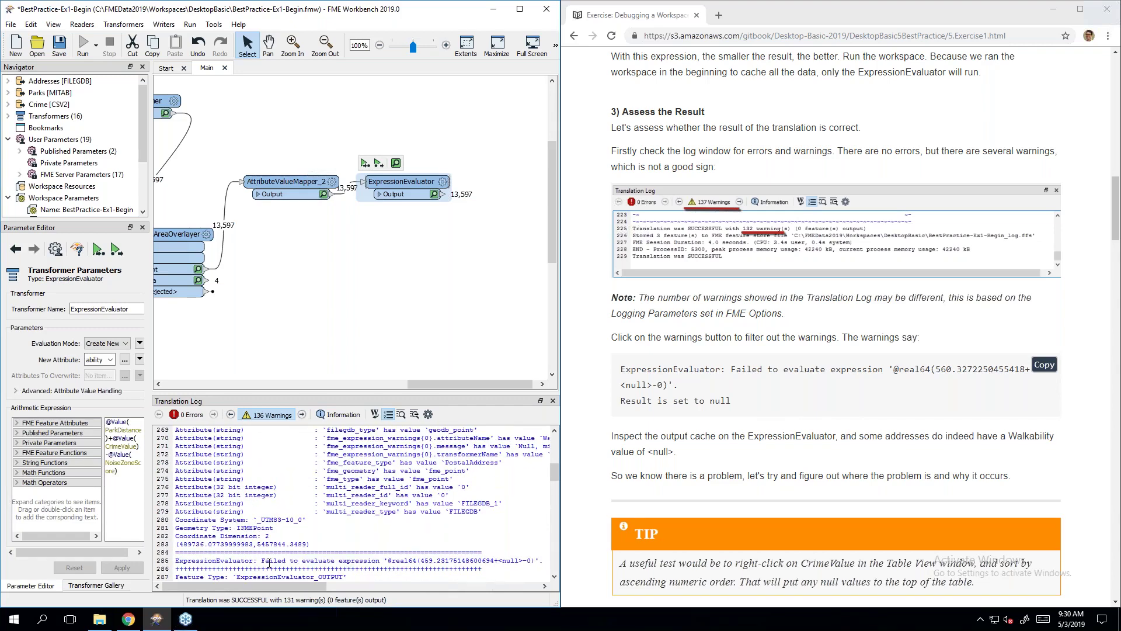
scroll(269, 562, "up", 9)
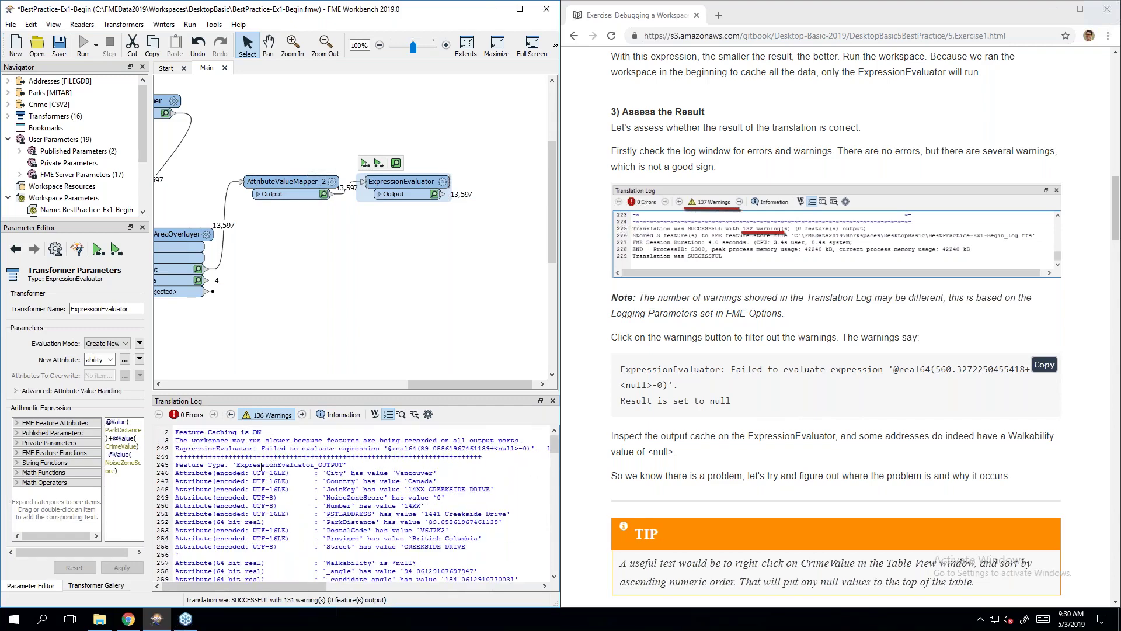
scroll(389, 502, "down", 15)
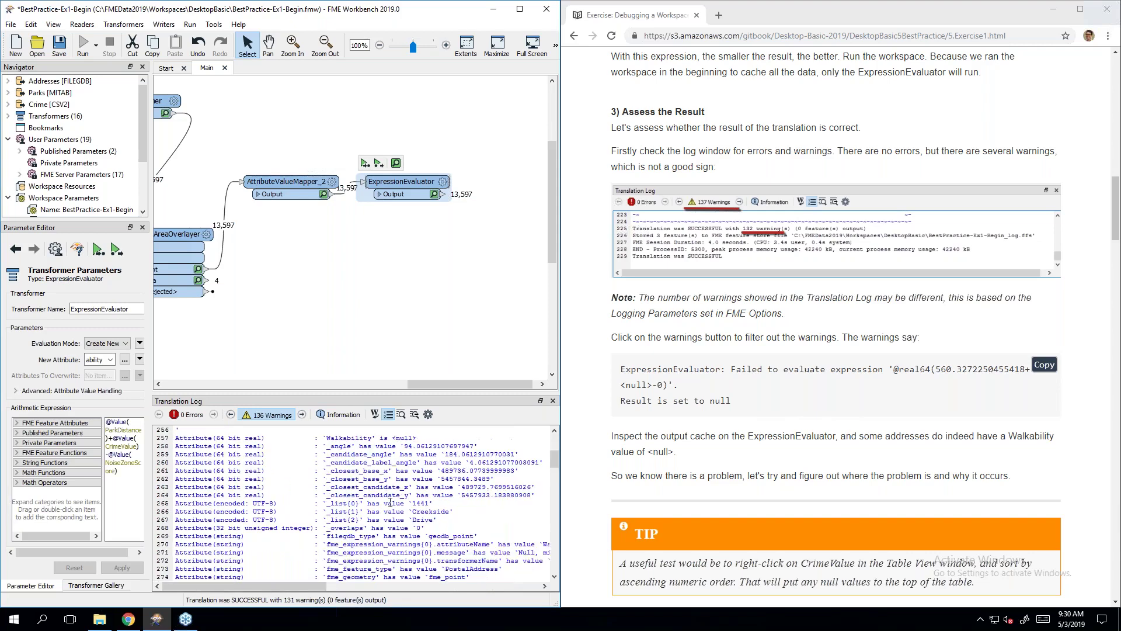
scroll(402, 508, "down", 7)
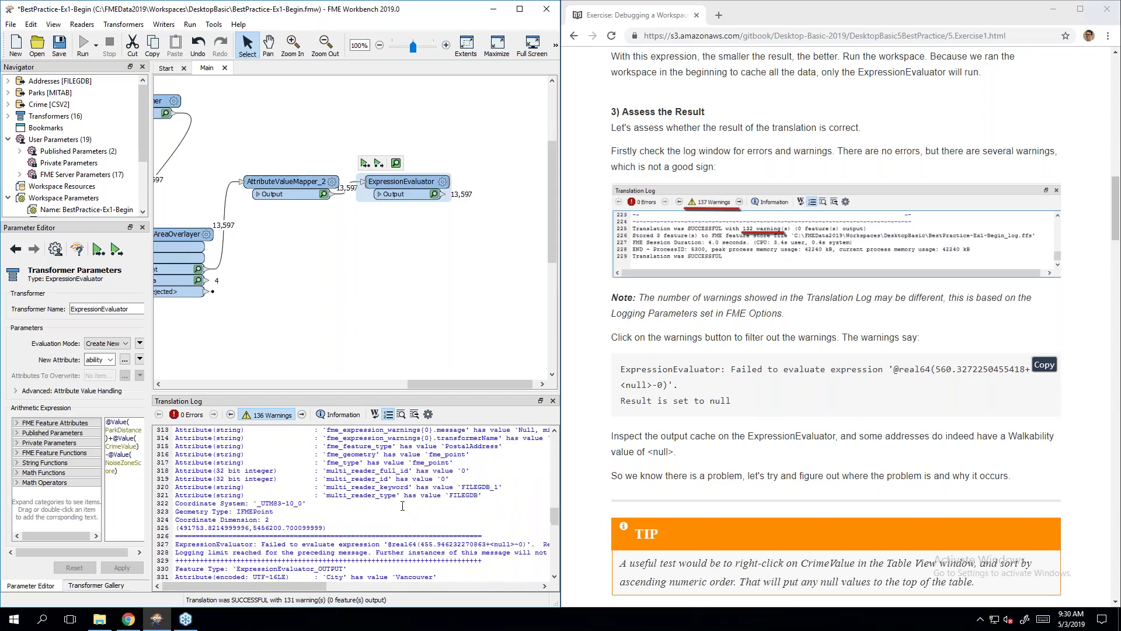
scroll(402, 505, "down", 9)
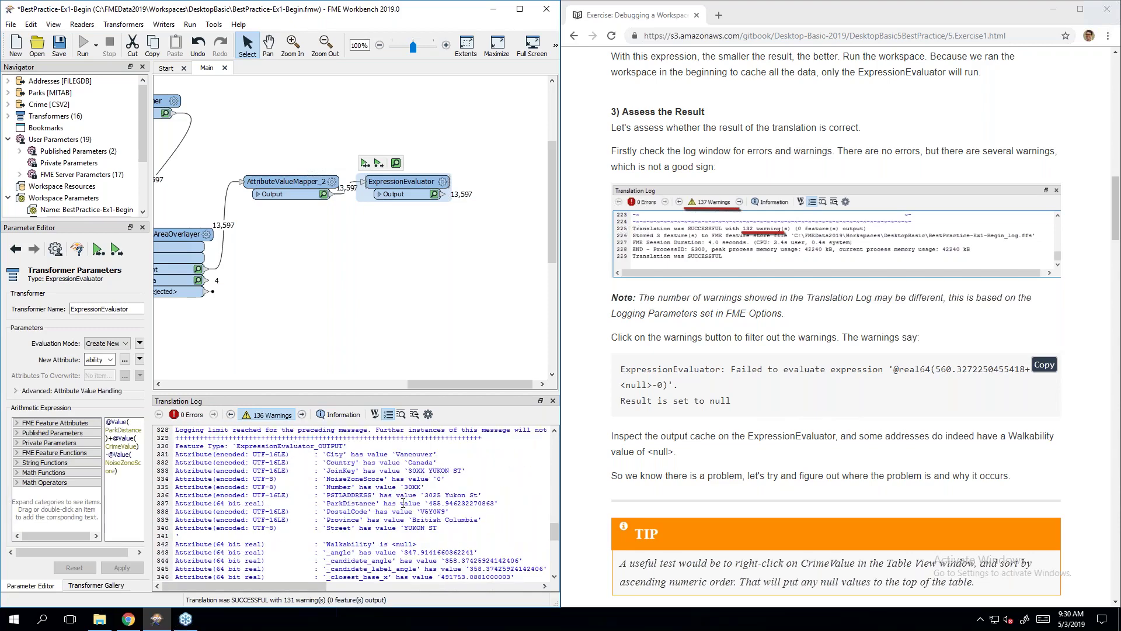
scroll(403, 504, "down", 7)
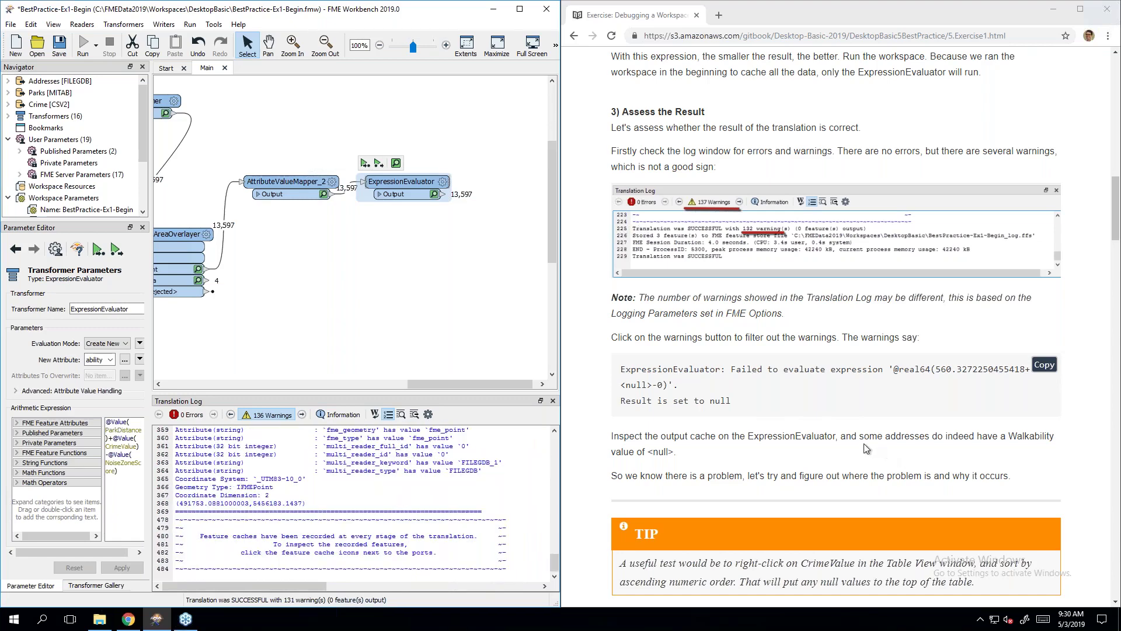
Step: Inspect the ExpressionEvaluator output cache and sort its table by Walkability in ascending alphabetical order
left_click(434, 195)
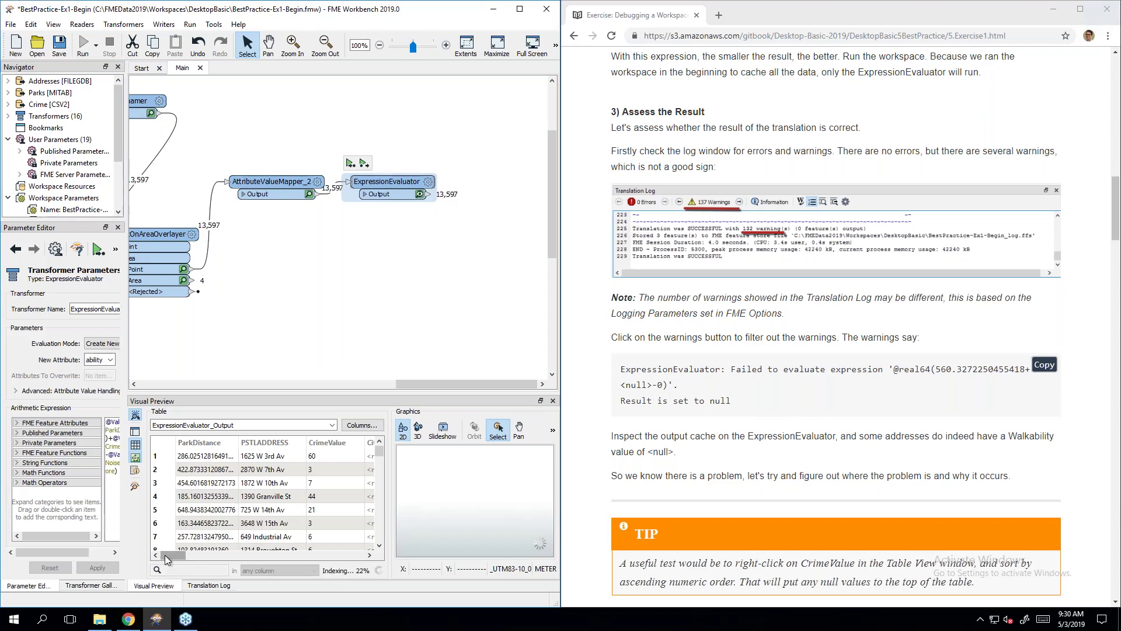
left_click_drag(165, 554, 373, 544)
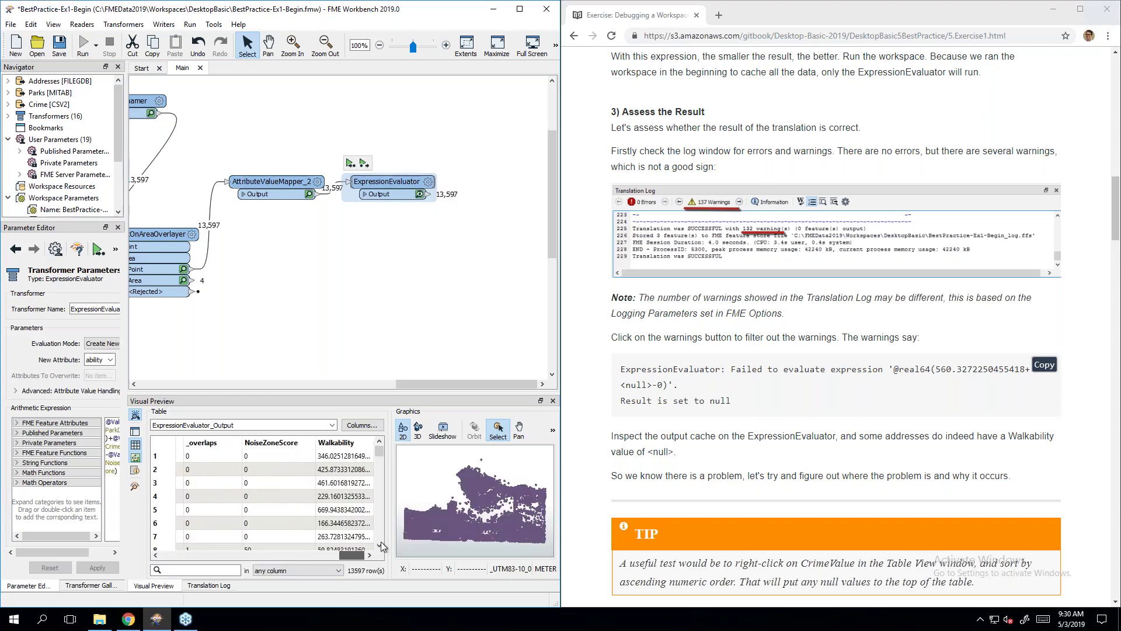
right_click(354, 444)
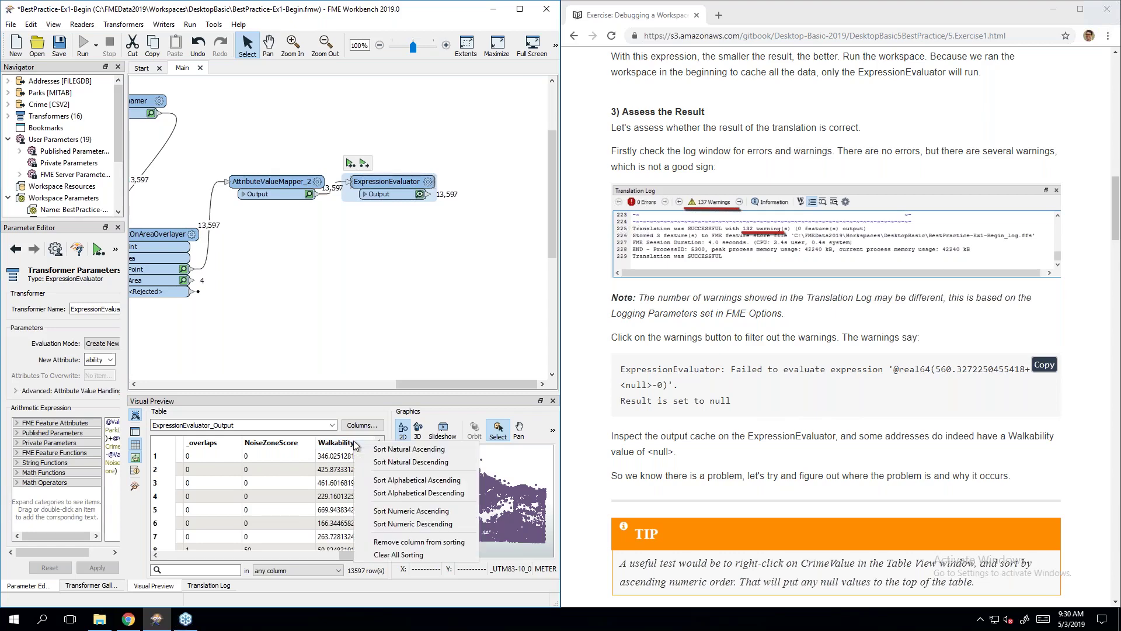
left_click(455, 481)
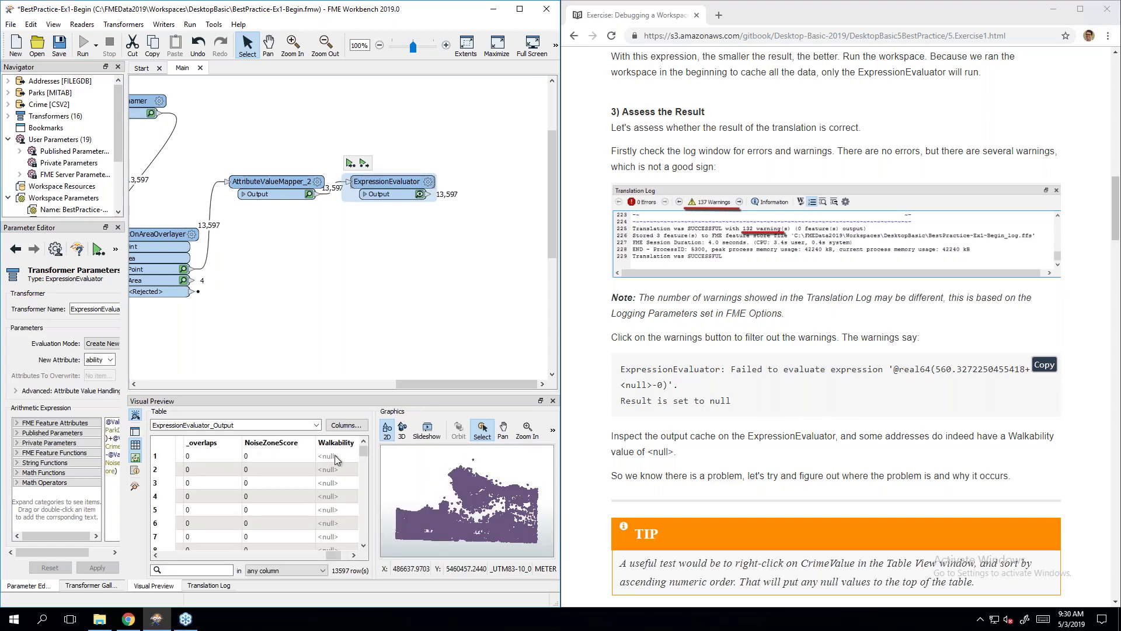
left_click_drag(363, 457, 365, 450)
Step: Show exercise step 4, Locate the Problem, and compare its ParkDistance + CrimeValue - NoiseZoneScore expression with the failed expression in the translation log
scroll(730, 456, "down", 4)
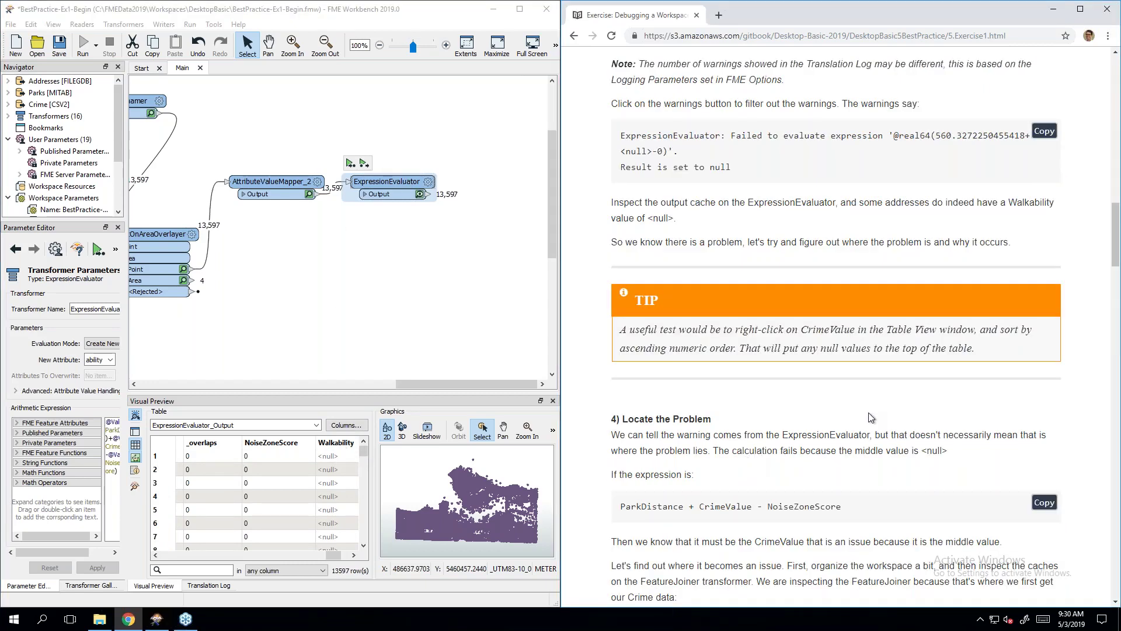
scroll(871, 418, "down", 3)
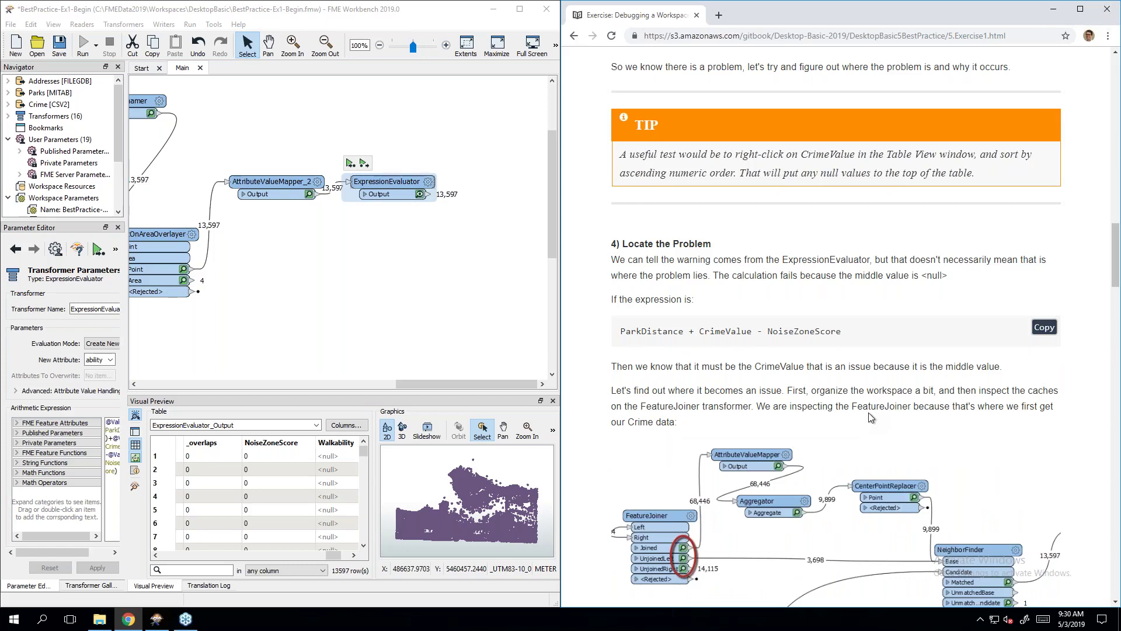
scroll(868, 412, "down", 2)
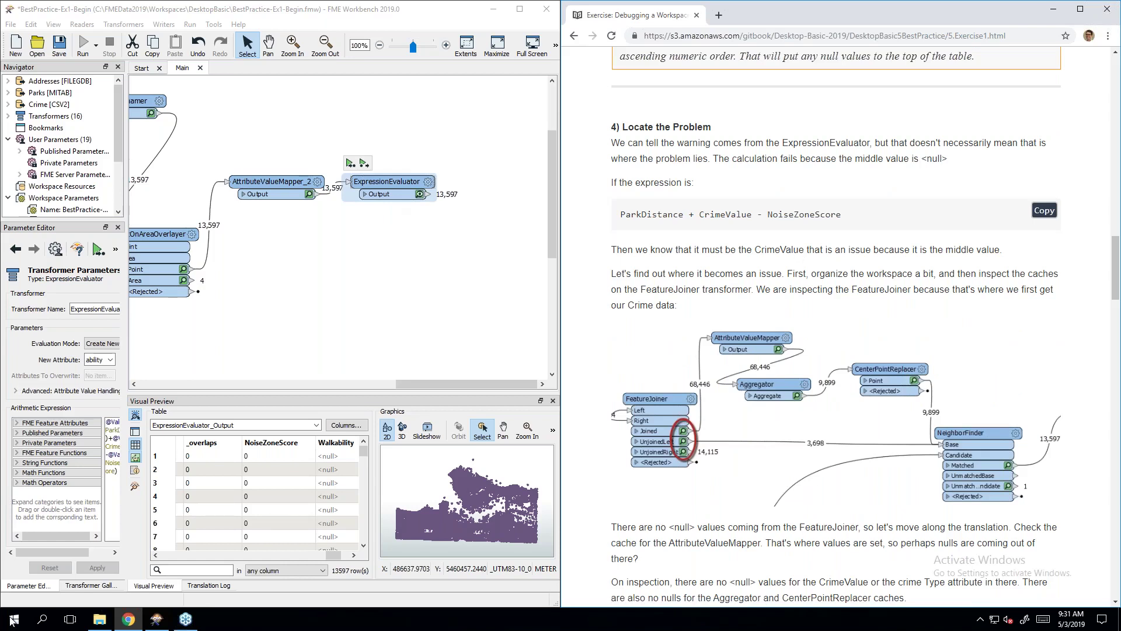
left_click(225, 586)
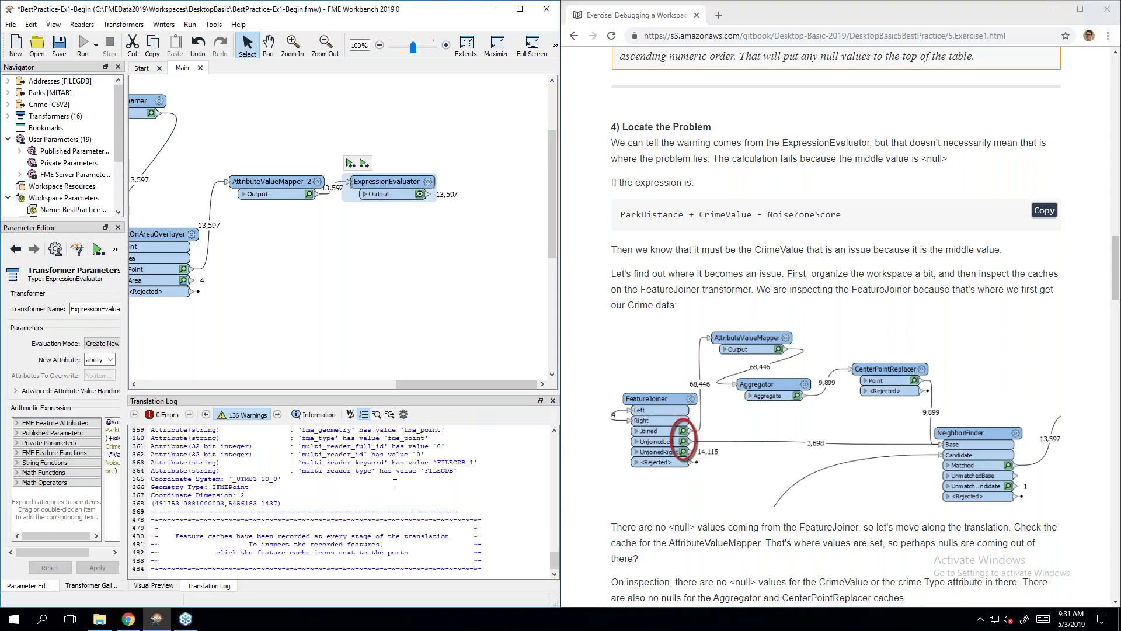
scroll(395, 484, "up", 13)
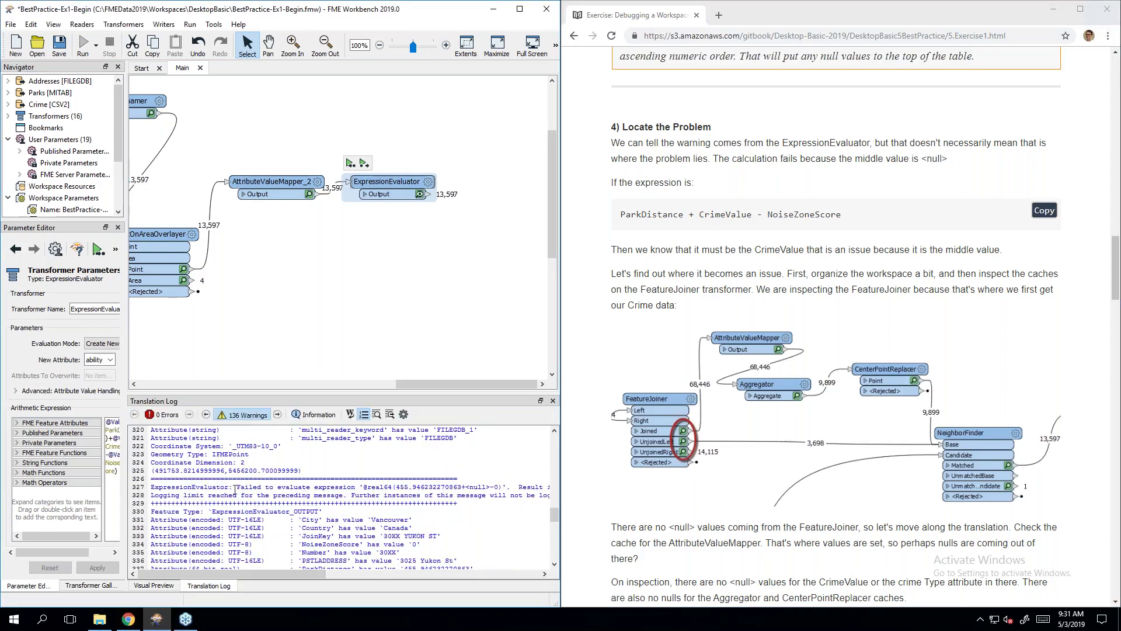
left_click(362, 488)
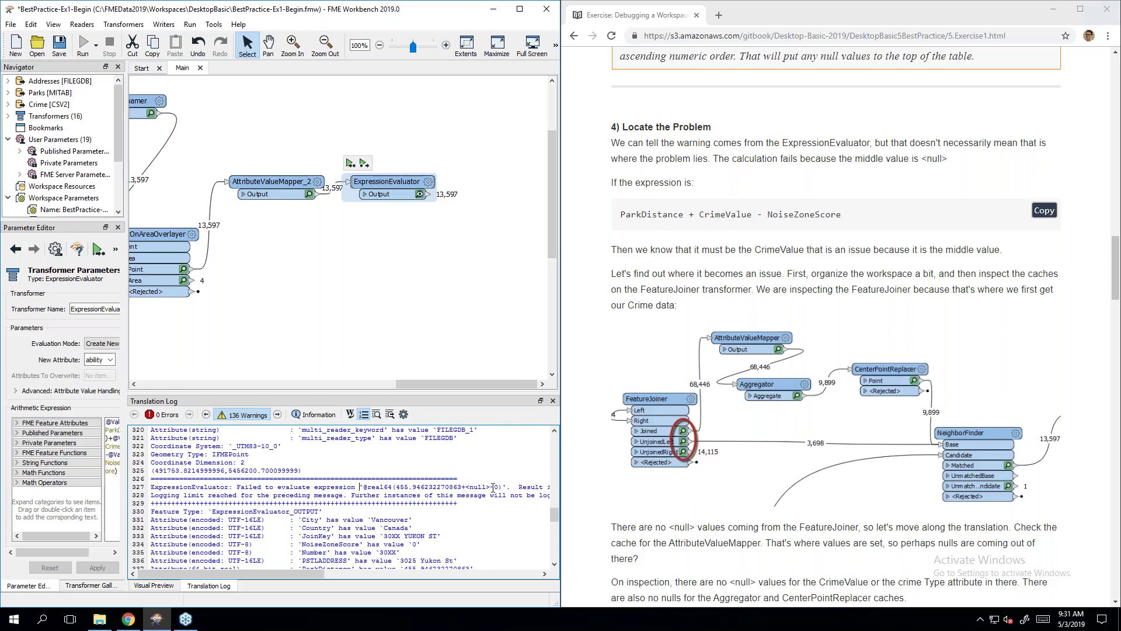
double_click(645, 215)
double_click(823, 214)
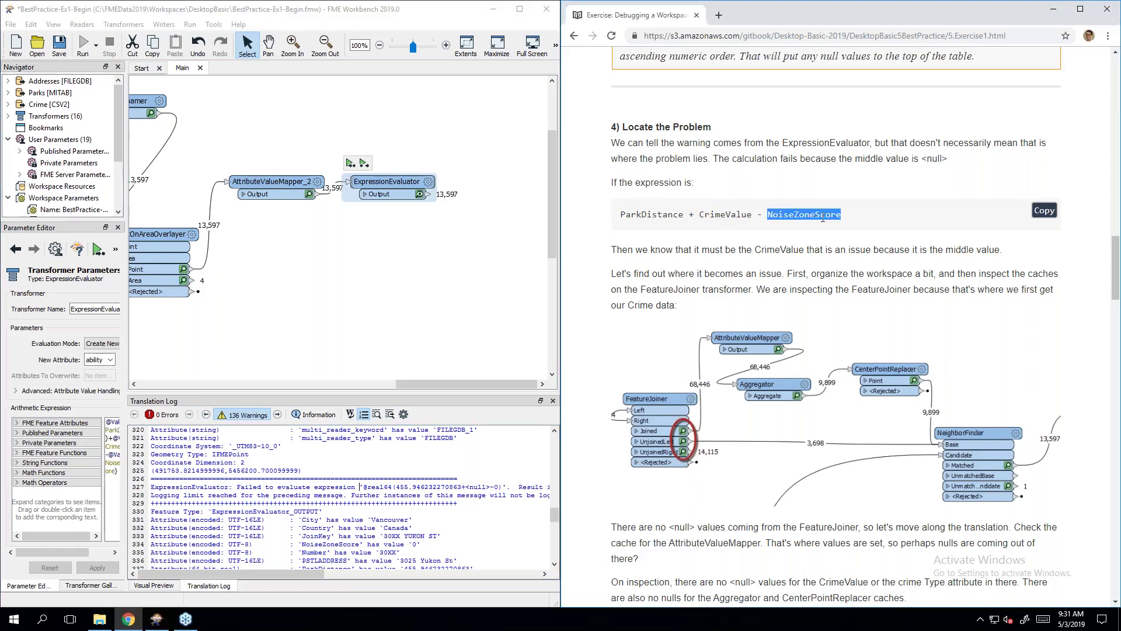
left_click(761, 209)
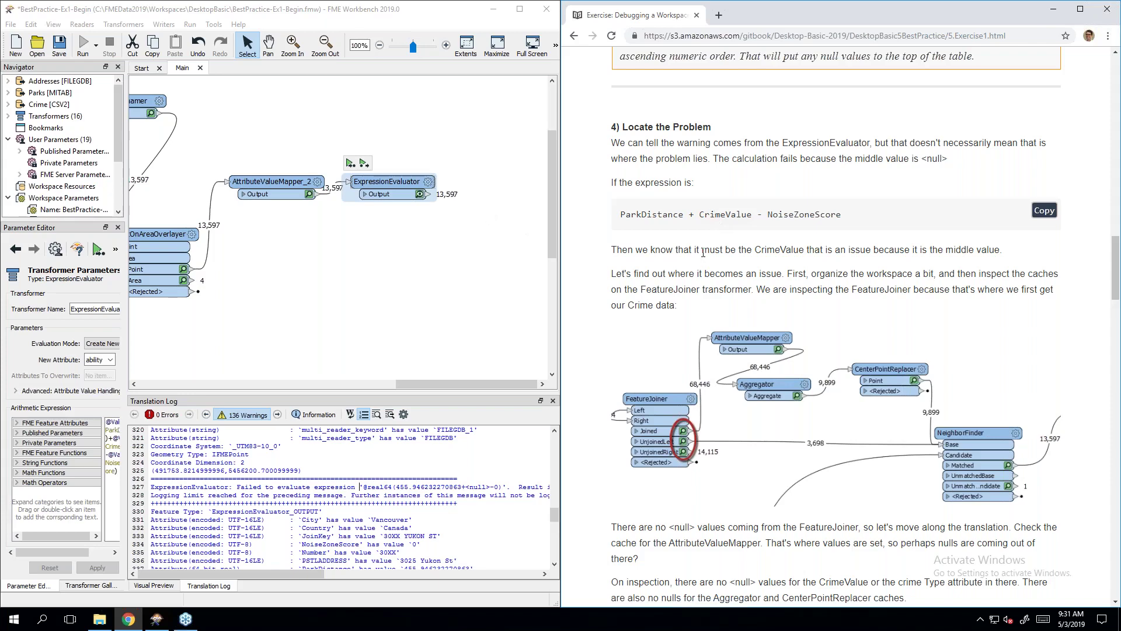
Step: Select the NeighborFinder with its downstream transformers and move them together farther right, leaving more room after the FeatureJoiner
scroll(705, 252, "down", 1)
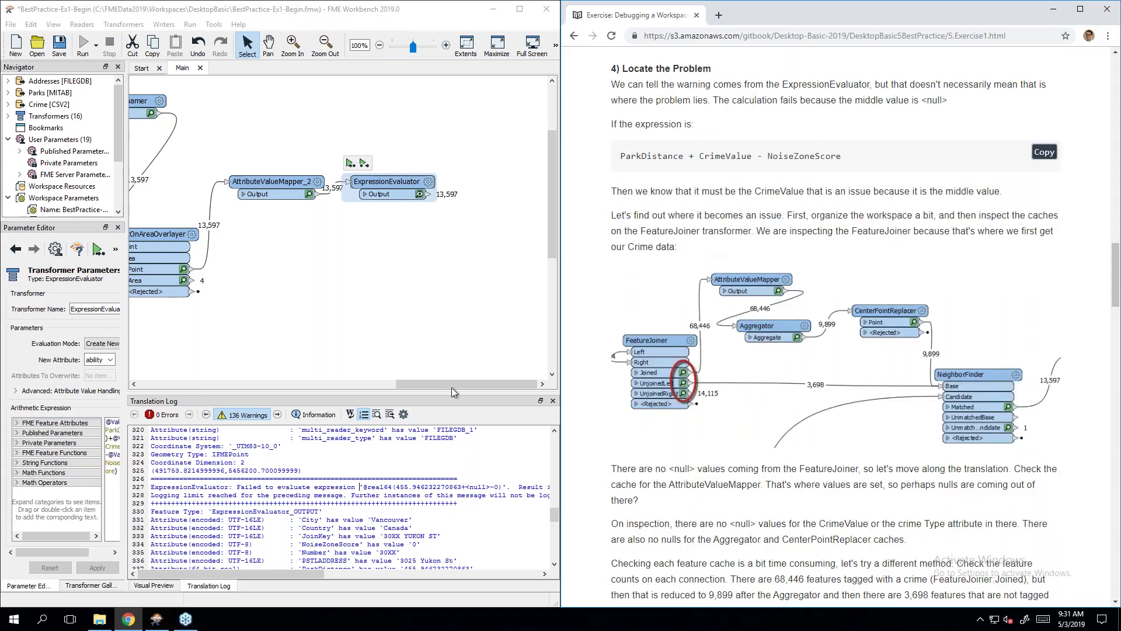
left_click_drag(451, 384, 344, 342)
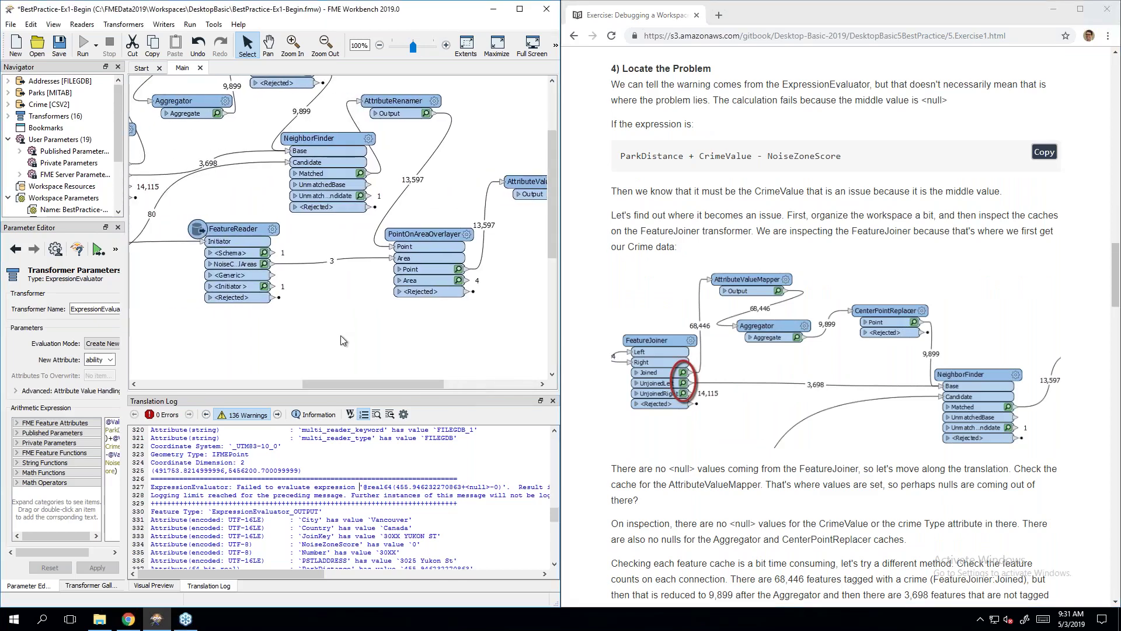
scroll(343, 340, "up", 1)
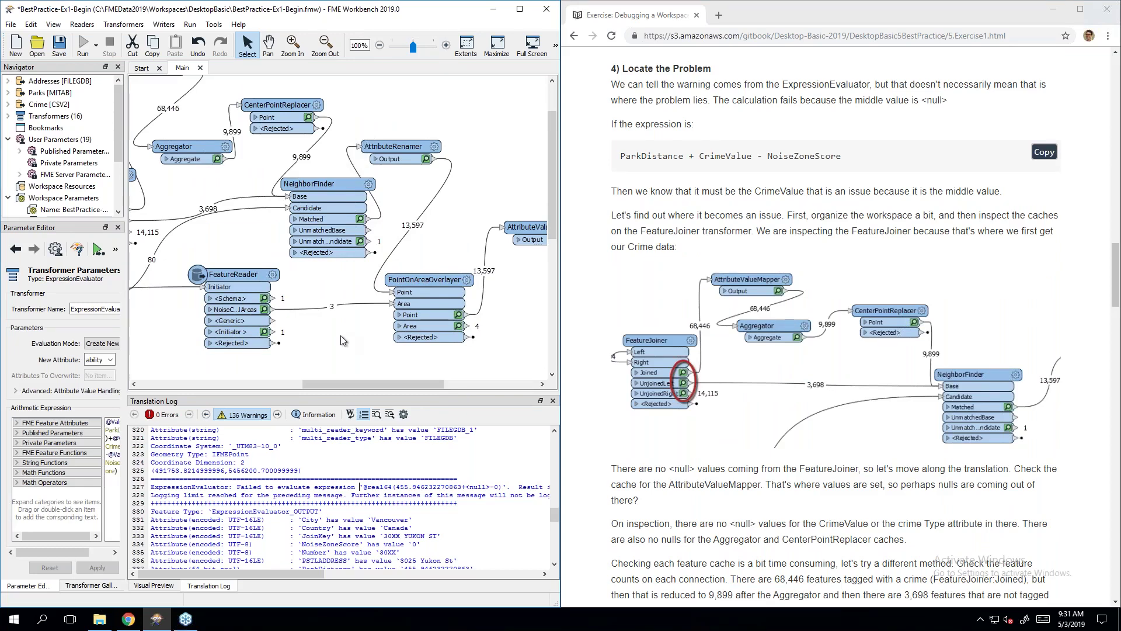
left_click(737, 208)
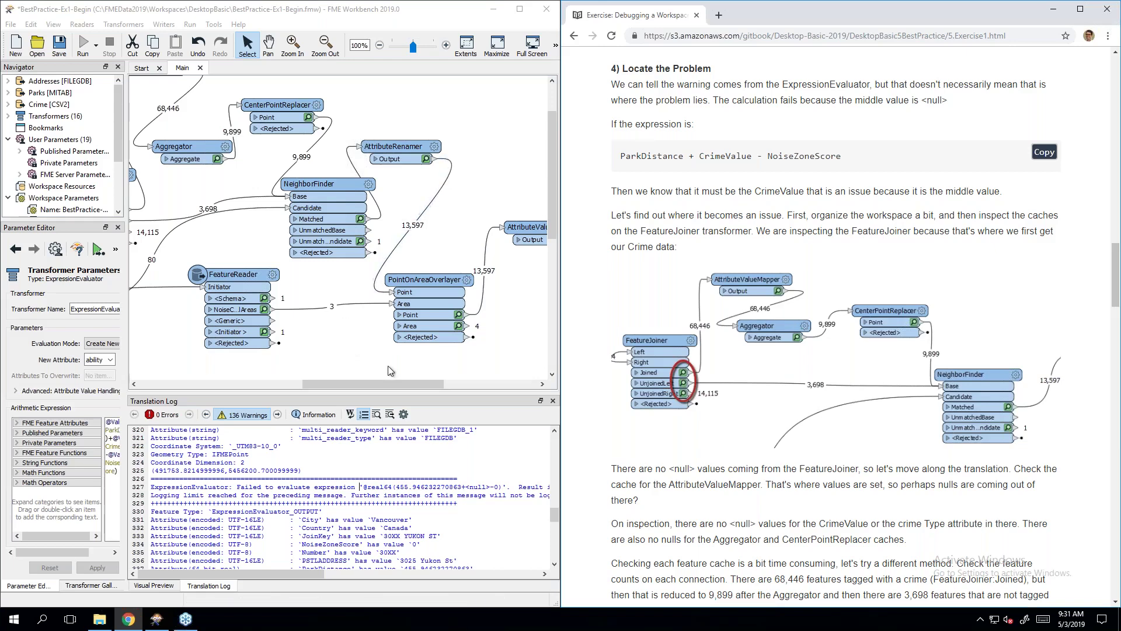
mouse_move(390, 383)
left_mouse_down()
mouse_move(403, 383)
mouse_move(379, 387)
left_mouse_up()
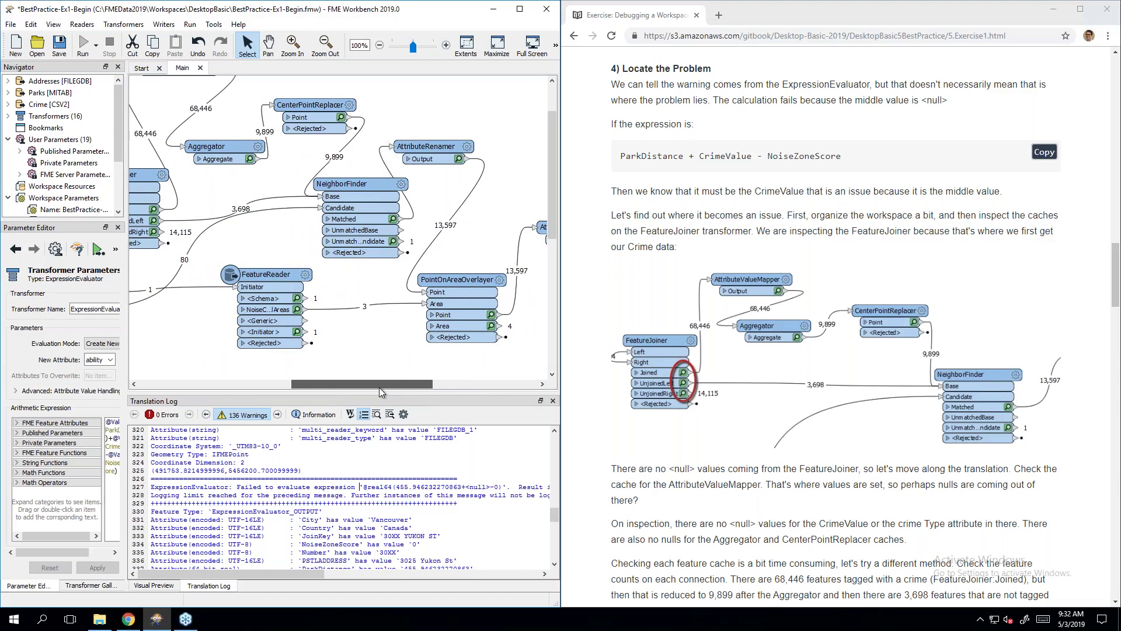
left_click_drag(380, 387, 377, 388)
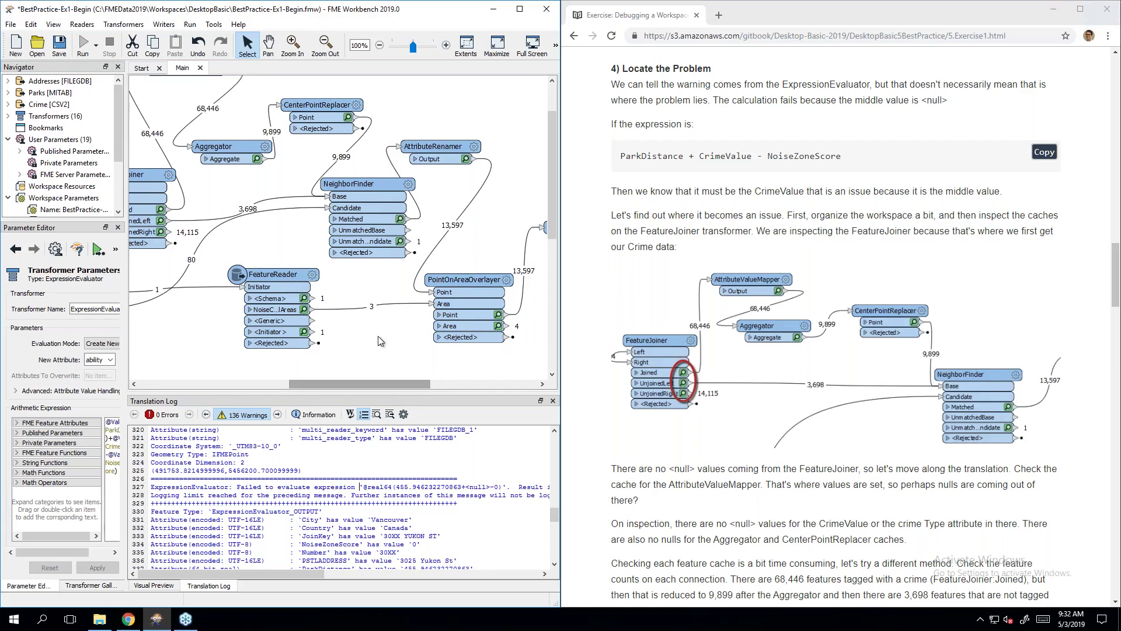
mouse_move(385, 313)
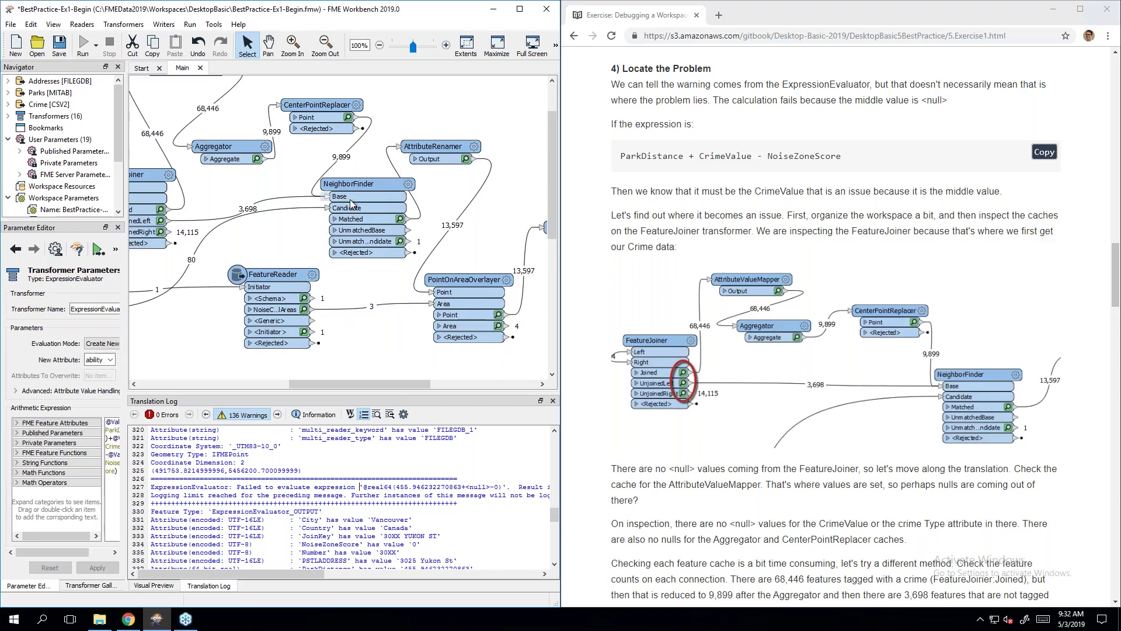
scroll(468, 255, "up", 2)
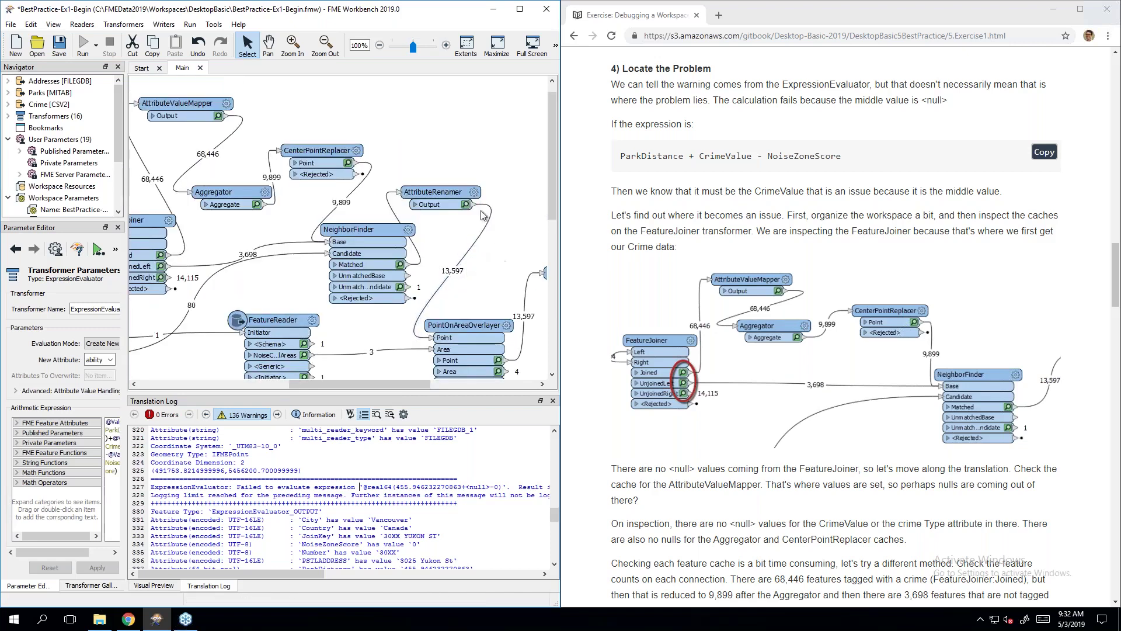
left_click_drag(355, 384, 325, 380)
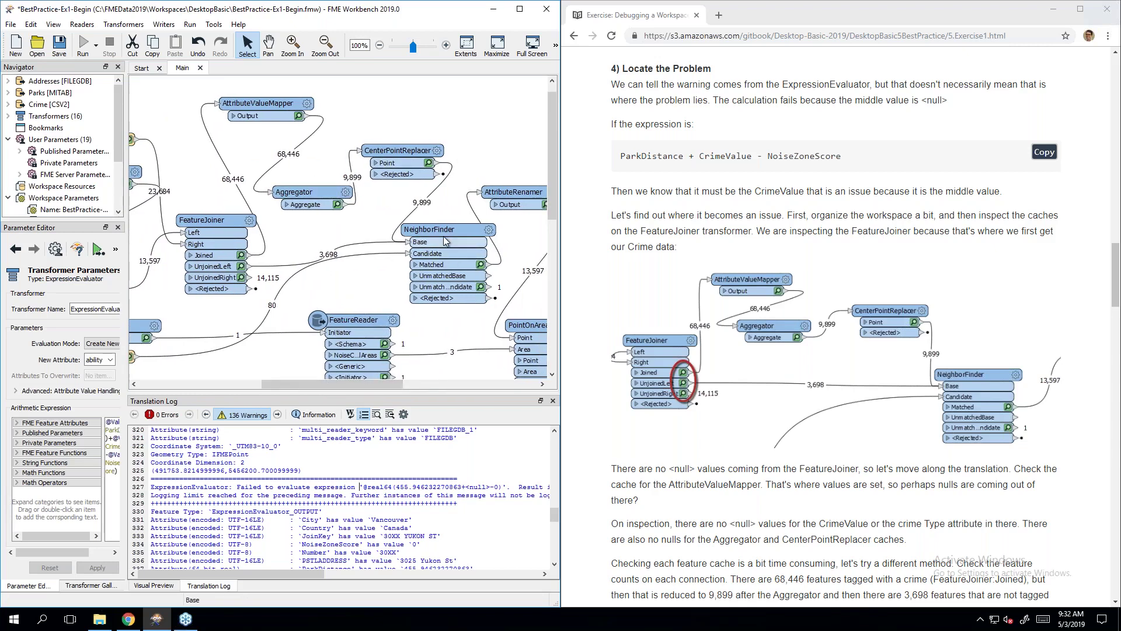
scroll(444, 238, "down", 2)
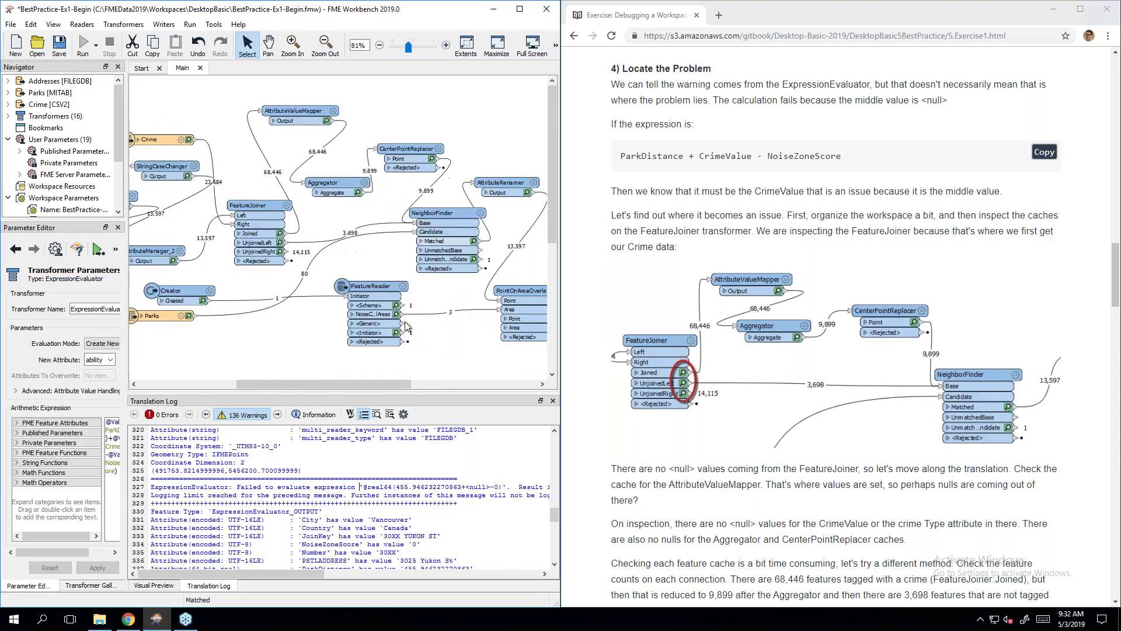
left_click_drag(362, 383, 432, 384)
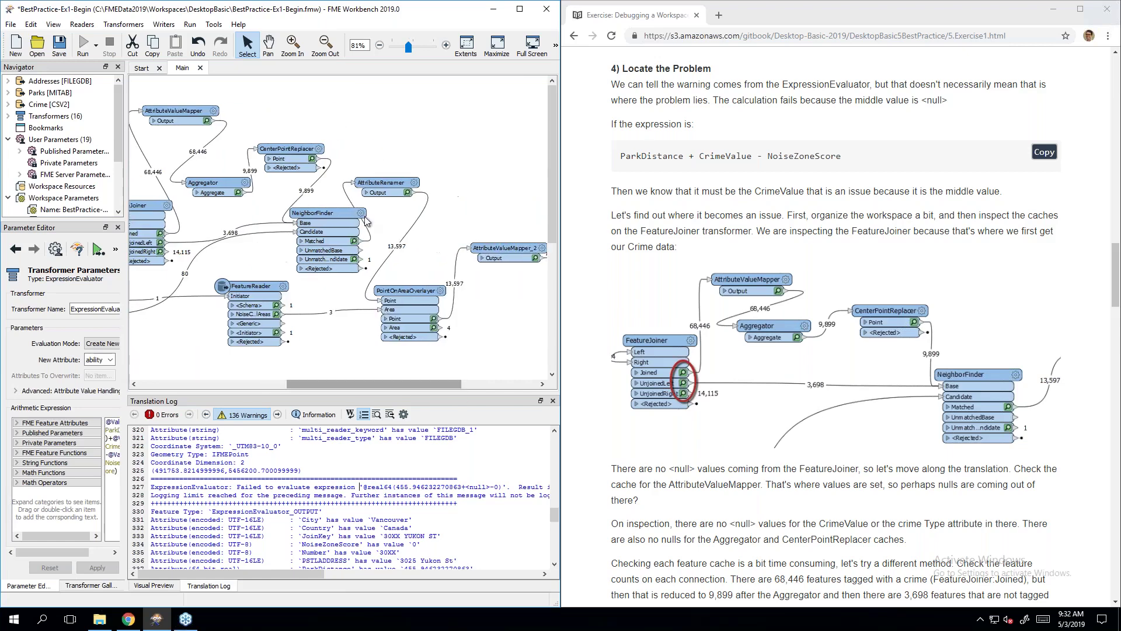
left_click(328, 211)
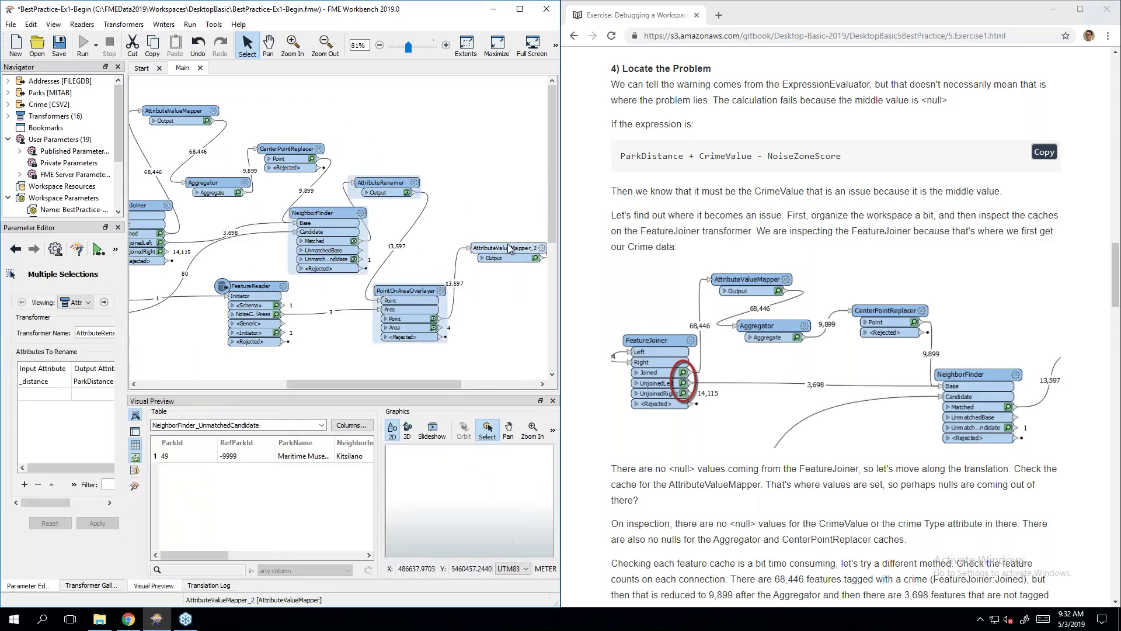
left_click_drag(314, 217, 407, 219)
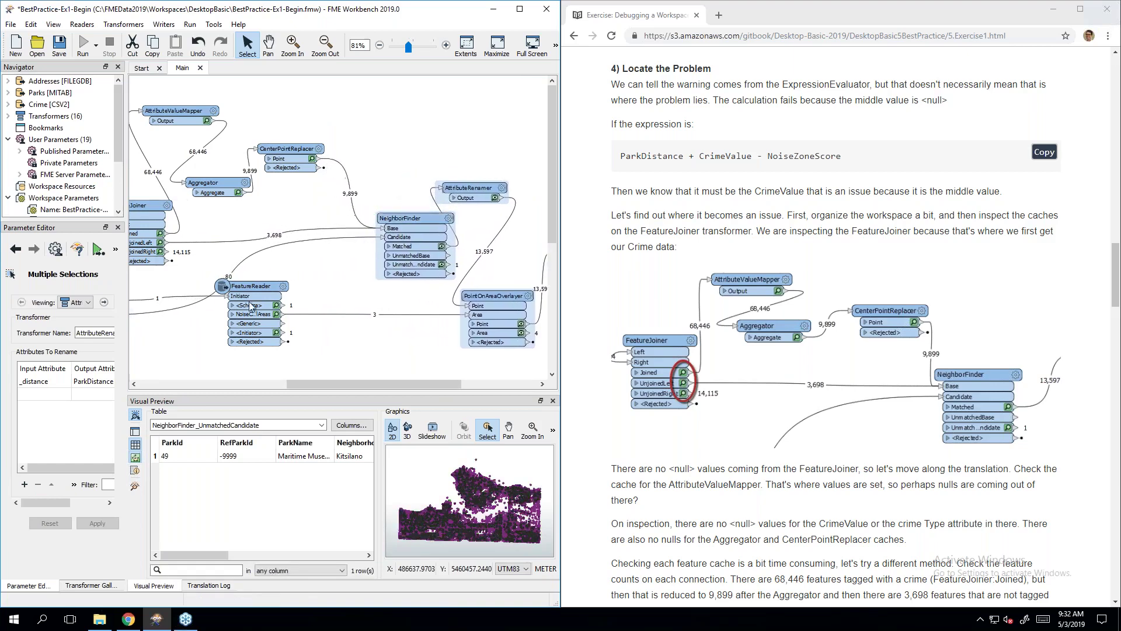
Step: Move the FeatureReader lower on the canvas and line up the Aggregator and CenterPointReplacer in a row above the NeighborFinder
left_click_drag(250, 286, 256, 381)
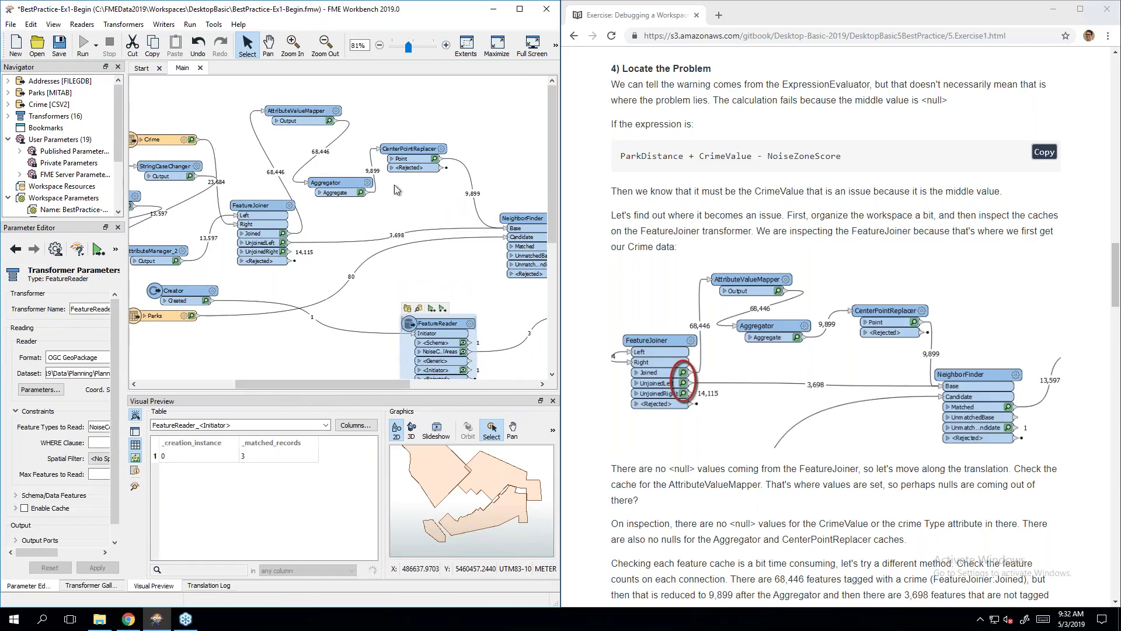
left_click_drag(421, 149, 470, 140)
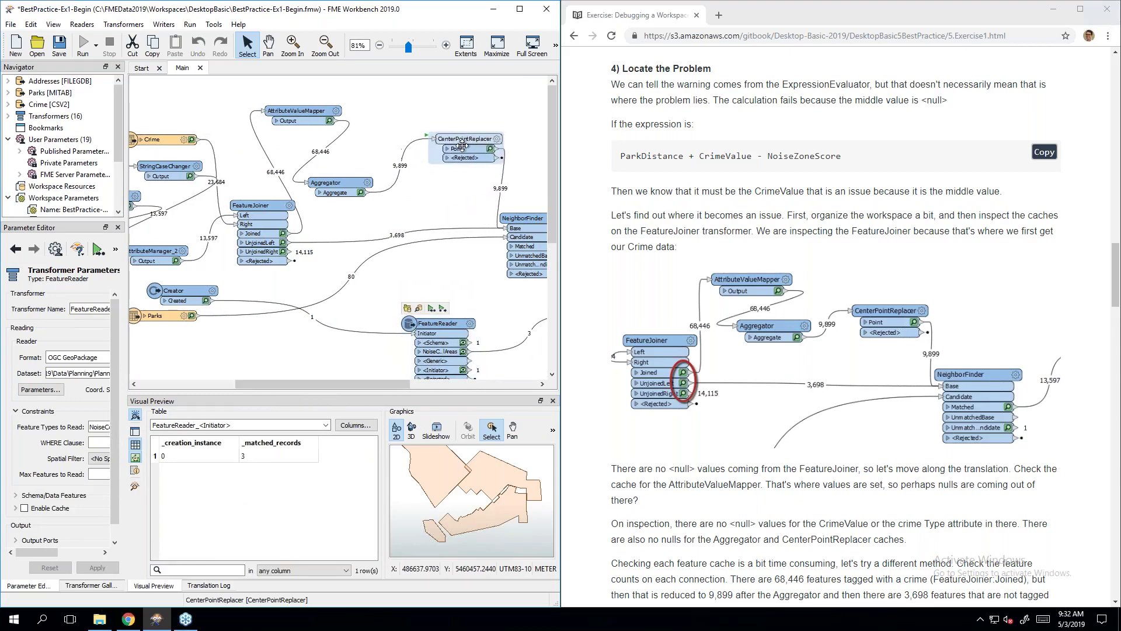
left_click_drag(327, 182, 376, 139)
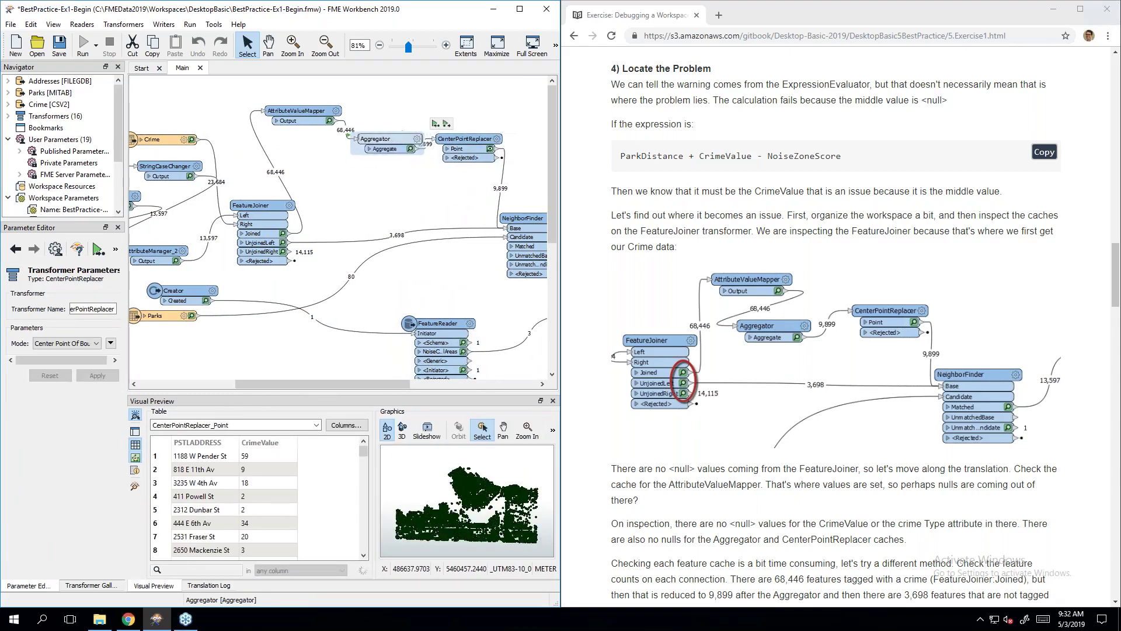
Step: Align the AttributeValueMapper in the same row as the Aggregator and CenterPointReplacer, tightening the spacing before the Aggregator
left_click_drag(295, 110, 295, 139)
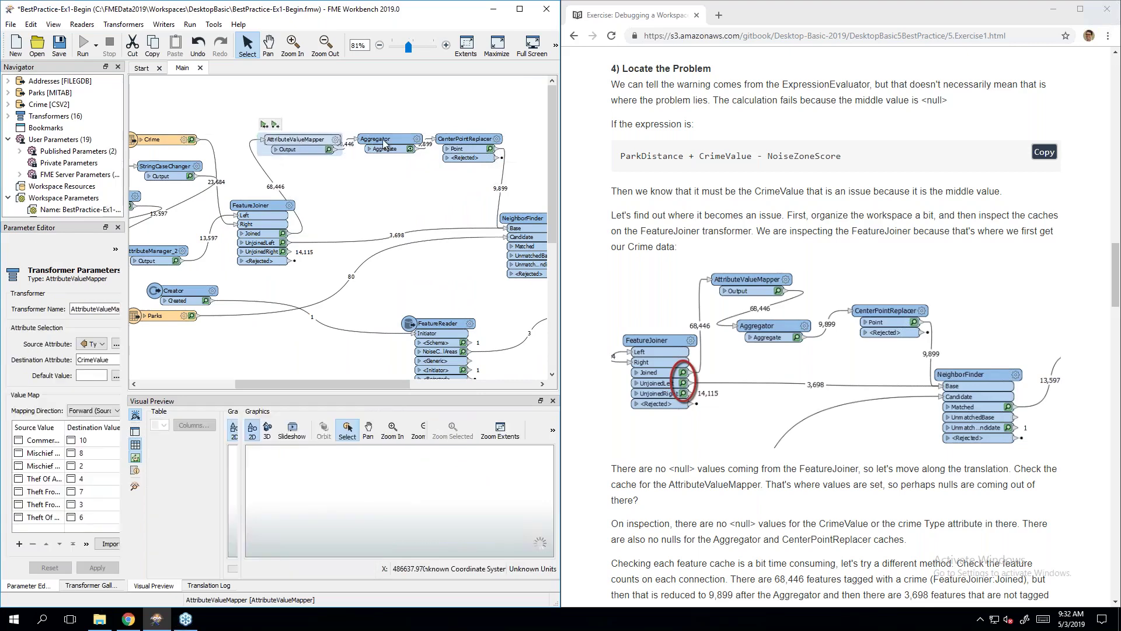
left_click_drag(382, 139, 378, 138)
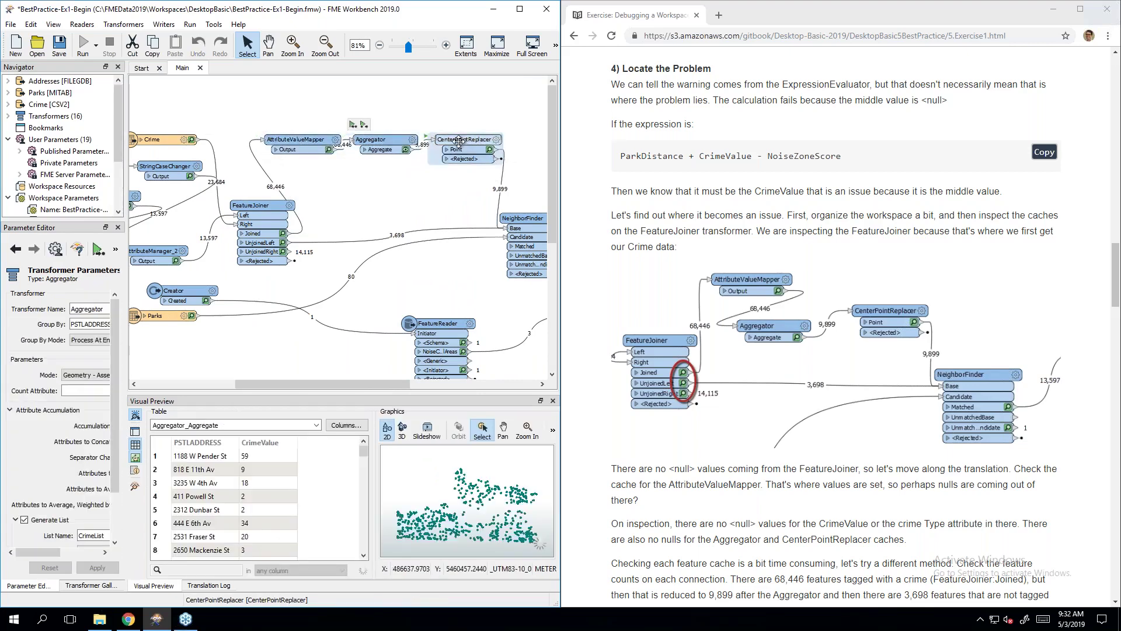
left_click(368, 333)
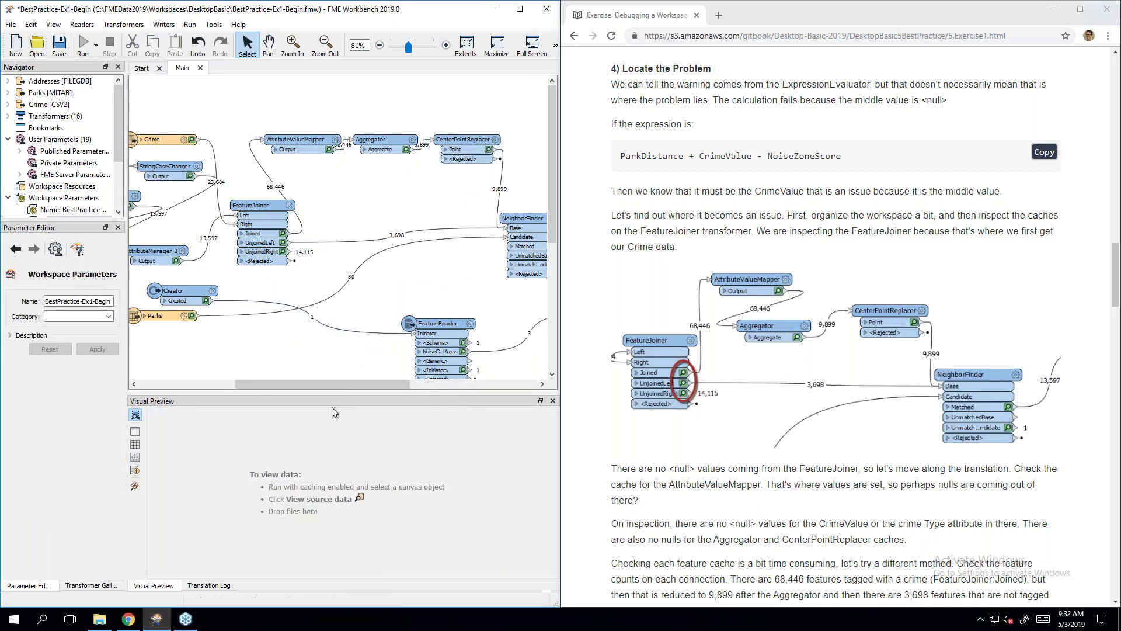
Step: Select the NeighborFinder together with its downstream transformers and move them farther right, away from the CenterPointReplacer
scroll(436, 309, "down", 4)
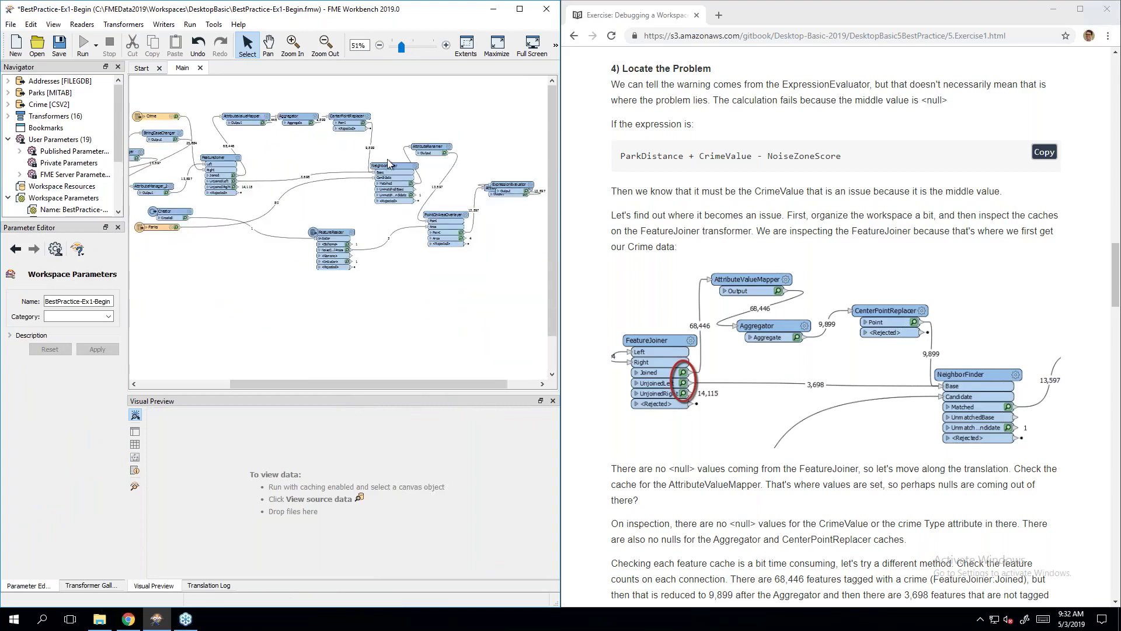
left_click_drag(394, 383, 446, 383)
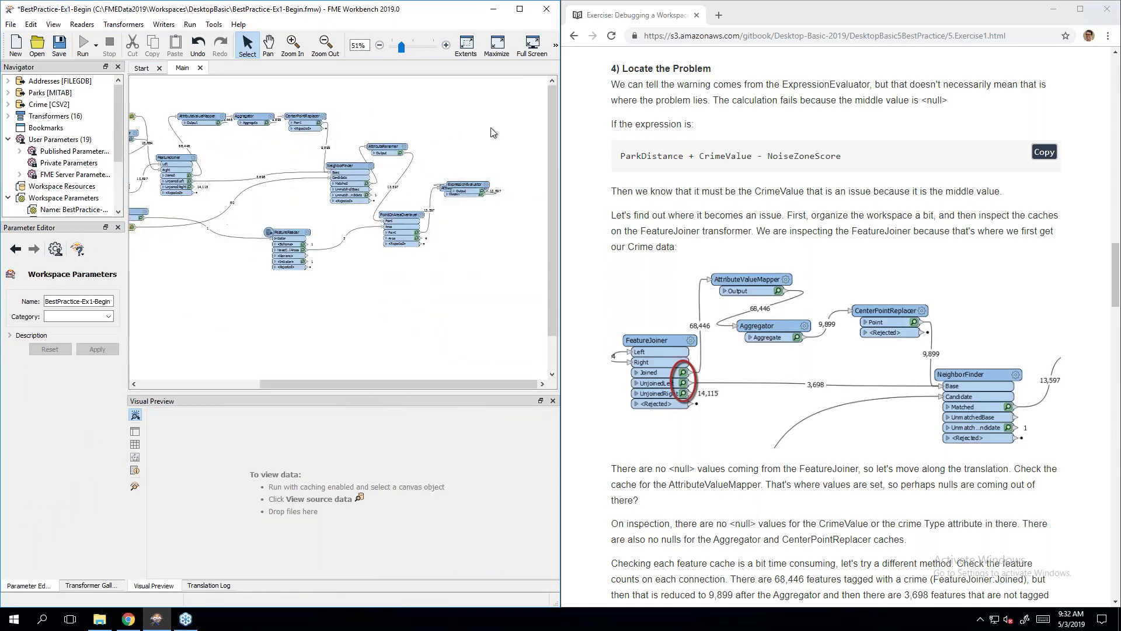
left_click_drag(514, 114, 334, 291)
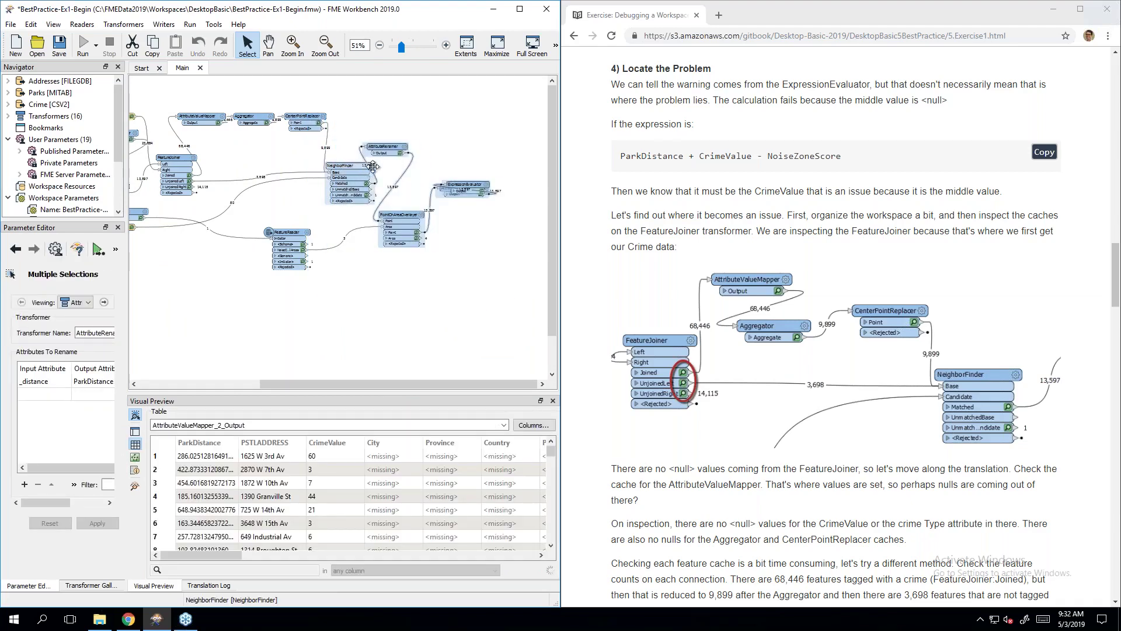
left_click_drag(349, 172, 457, 168)
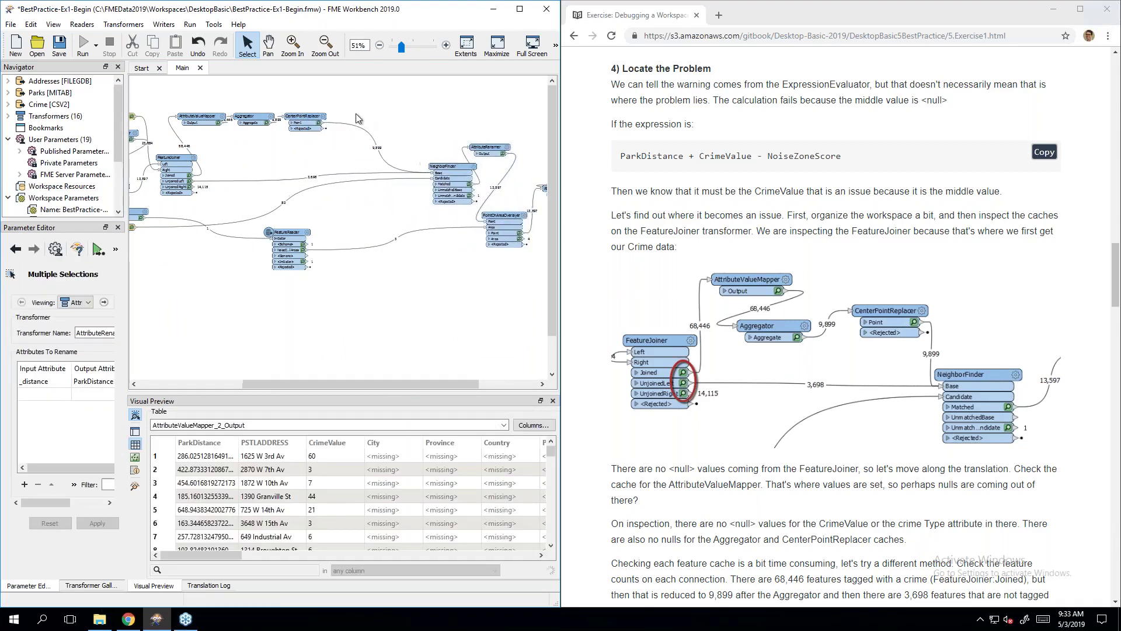
Step: Move the AttributeValueMapper, Aggregator and CenterPointReplacer together down into the row between the FeatureJoiner and NeighborFinder
left_click(351, 111)
left_click_drag(220, 142, 243, 155)
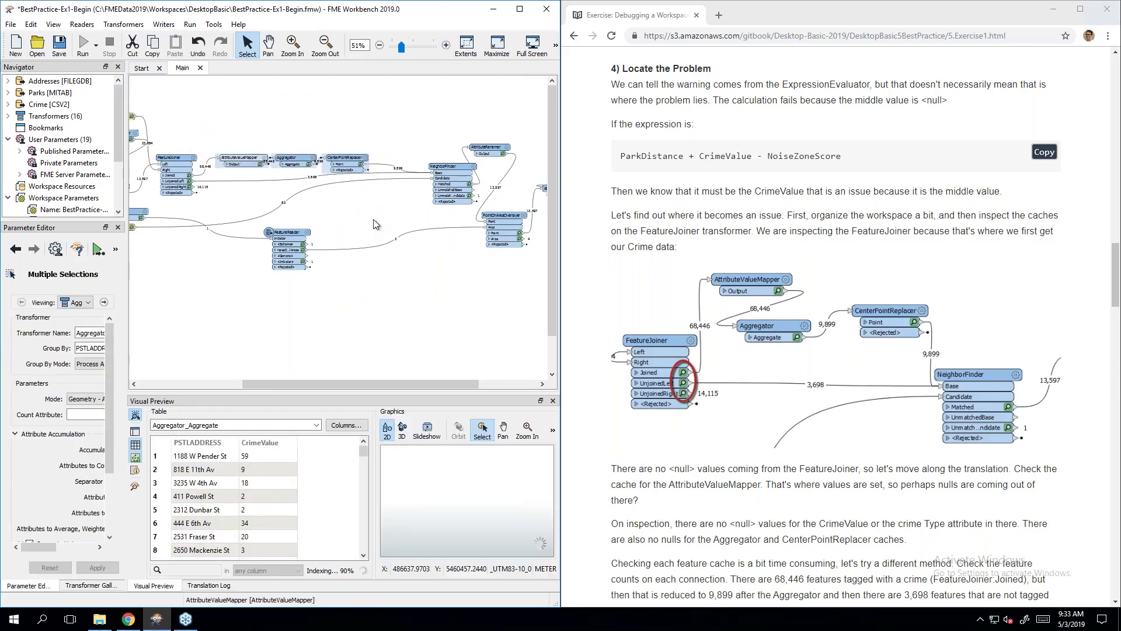
left_click(299, 206)
Step: Shift the AttributeValueMapper slightly toward the FeatureJoiner, widening the gap before the Aggregator
left_click(453, 167)
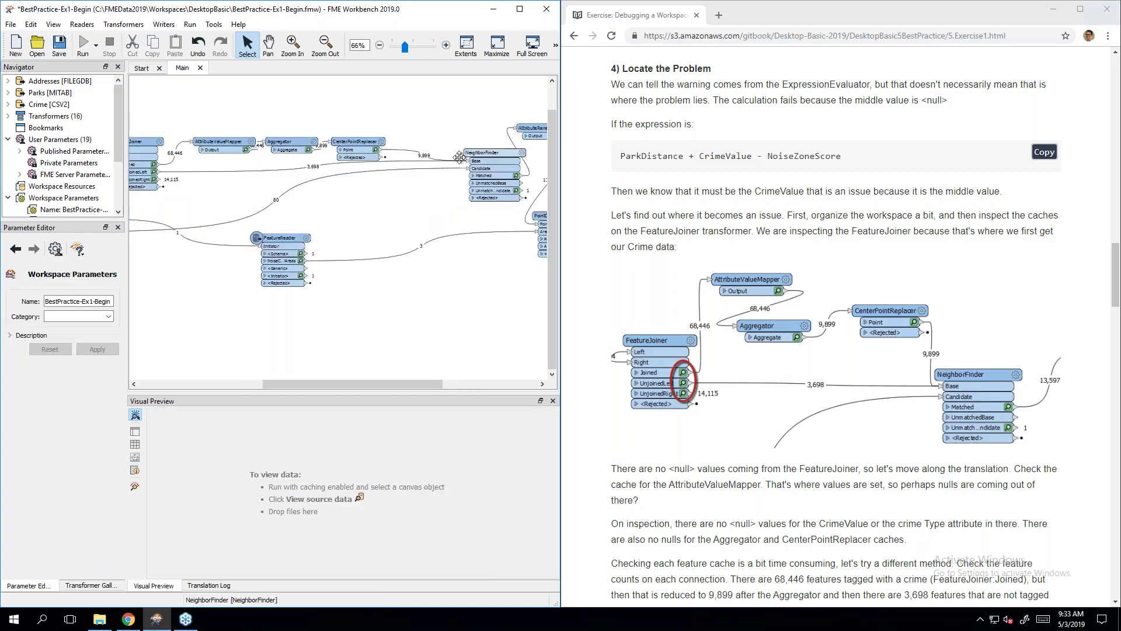
scroll(368, 222, "up", 2)
left_click(340, 365)
scroll(340, 374, "up", 1)
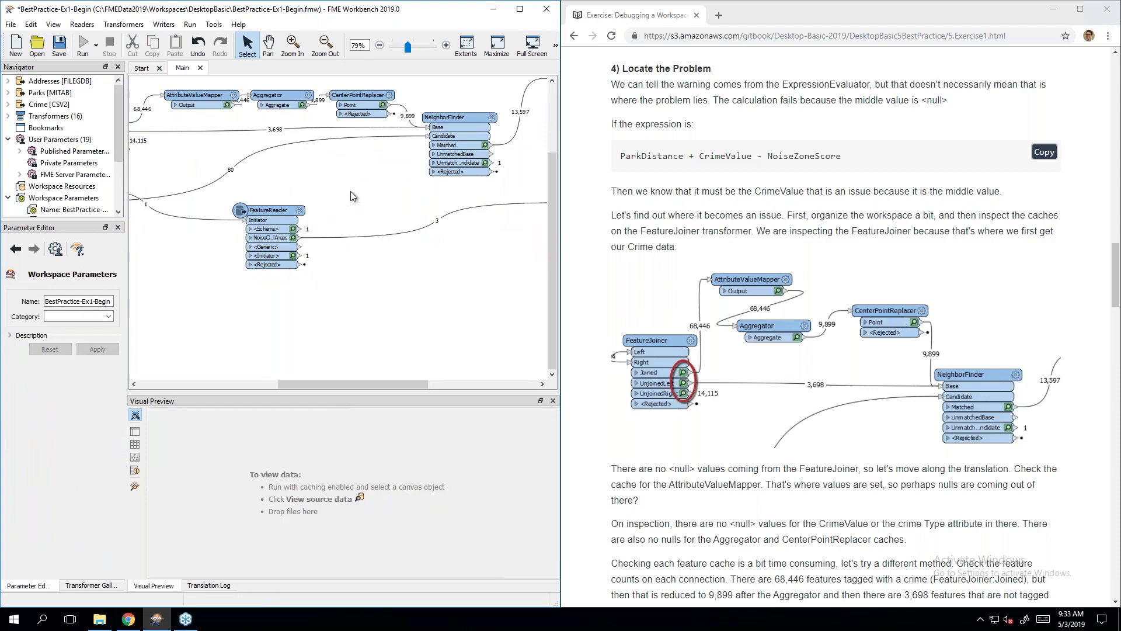
scroll(341, 377, "up", 1)
left_click_drag(331, 384, 294, 384)
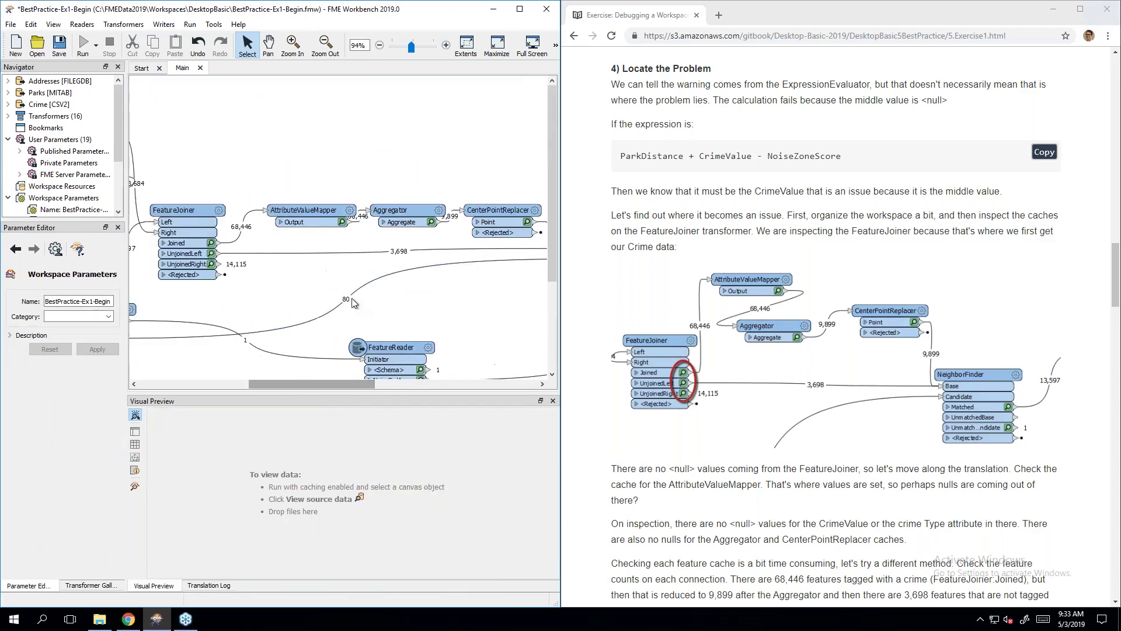
left_click_drag(314, 215, 305, 215)
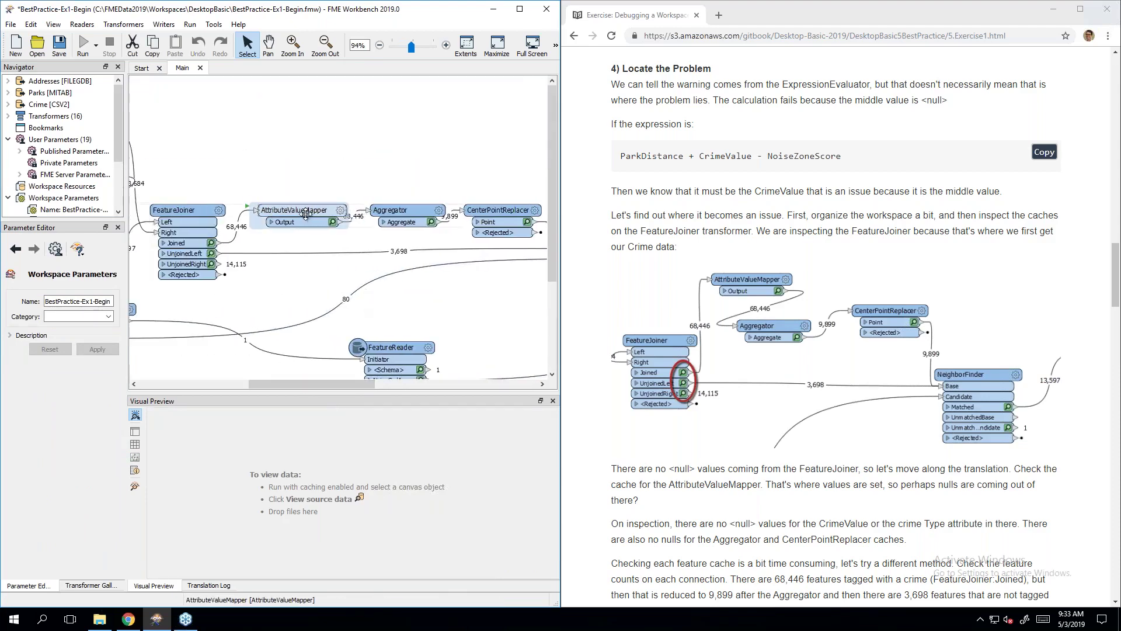
left_click(317, 376)
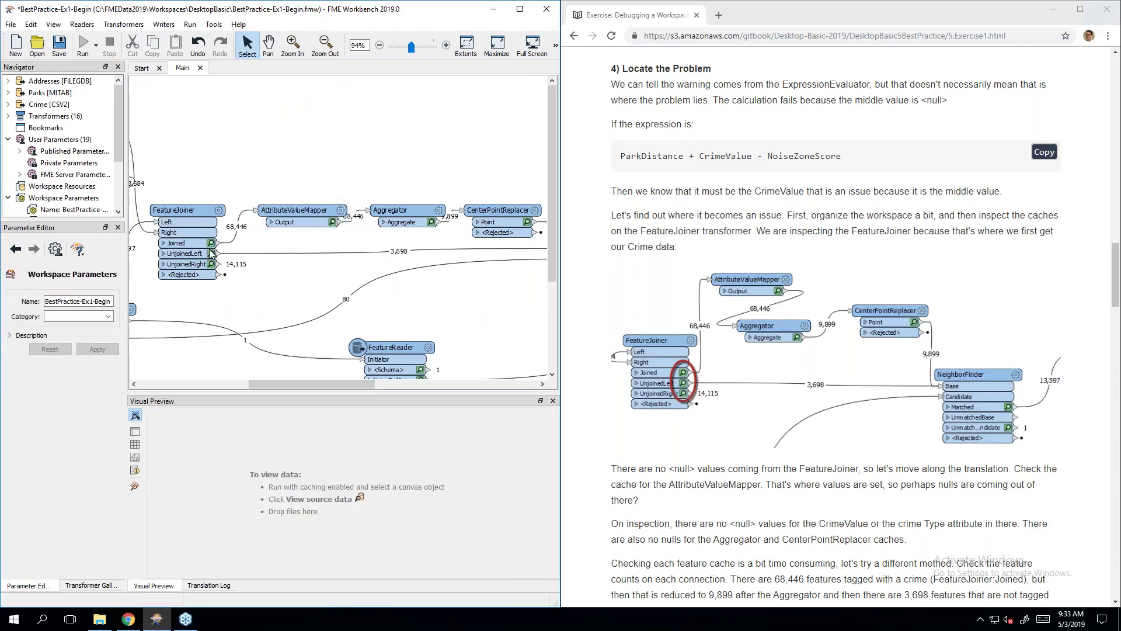
Step: Inspect the FeatureJoiner Joined cache across its columns for null values, sorting the table by PSTLADDRESS in ascending alphabetical order
left_click(177, 214)
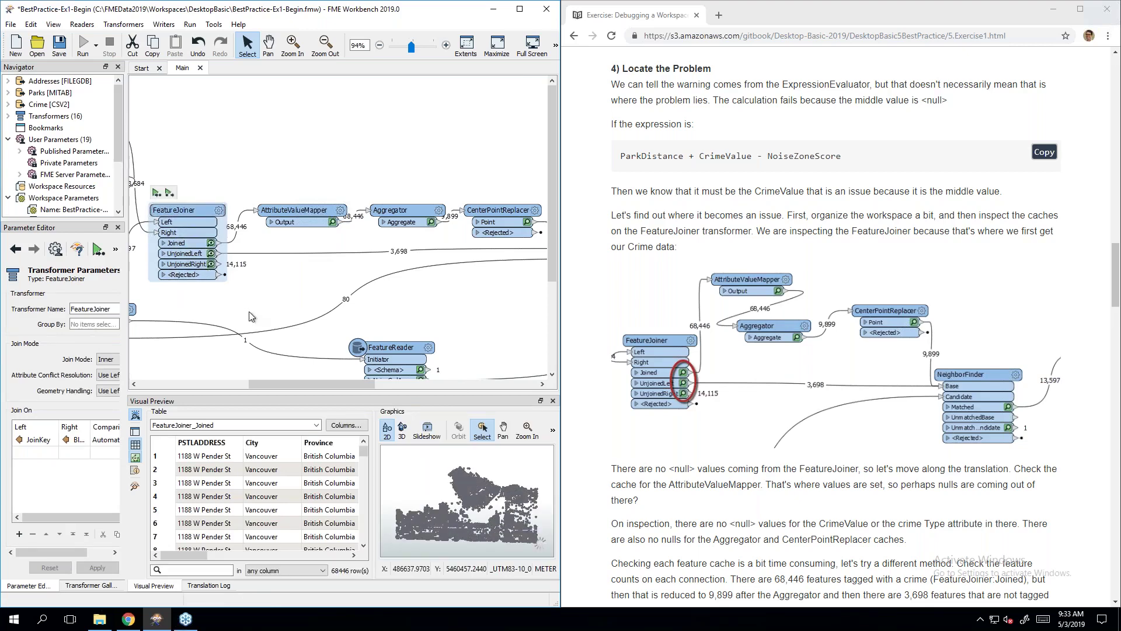
scroll(836, 362, "down", 3)
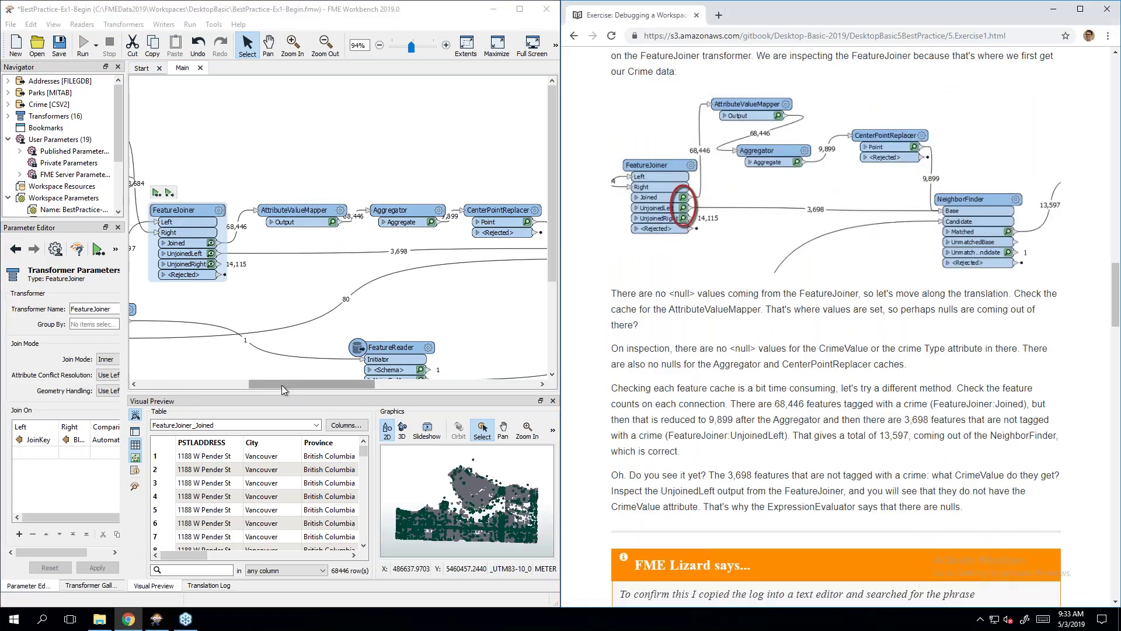
left_click_drag(282, 384, 244, 384)
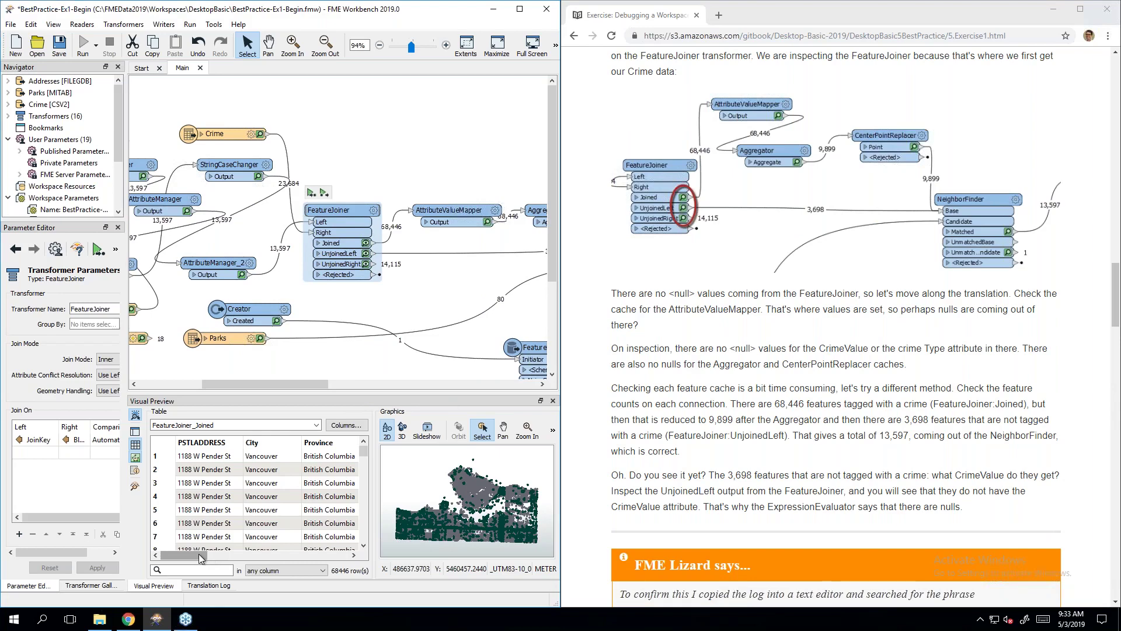
left_click_drag(199, 557, 286, 552)
key("Home")
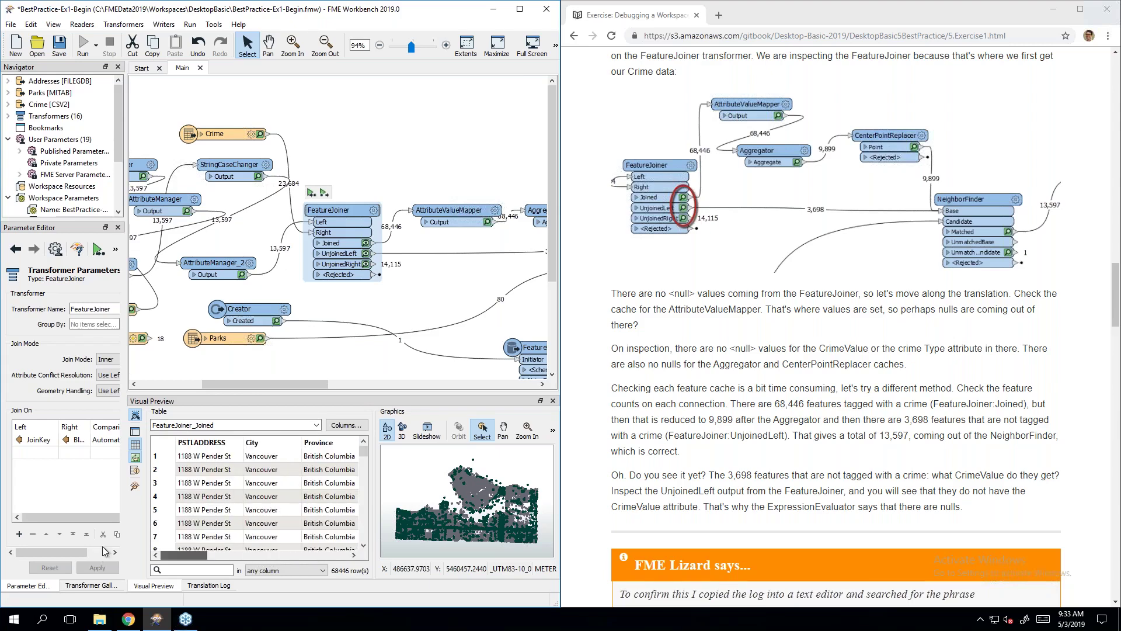
right_click(216, 446)
left_click(252, 482)
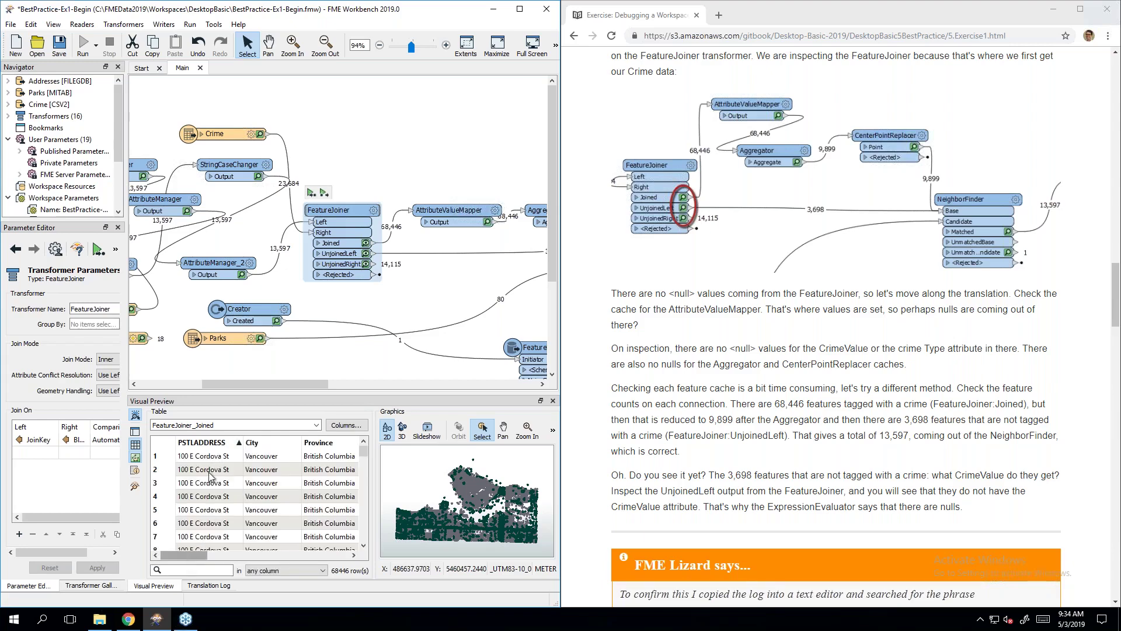
mouse_move(187, 557)
left_mouse_down()
mouse_move(351, 552)
mouse_move(174, 549)
left_mouse_up()
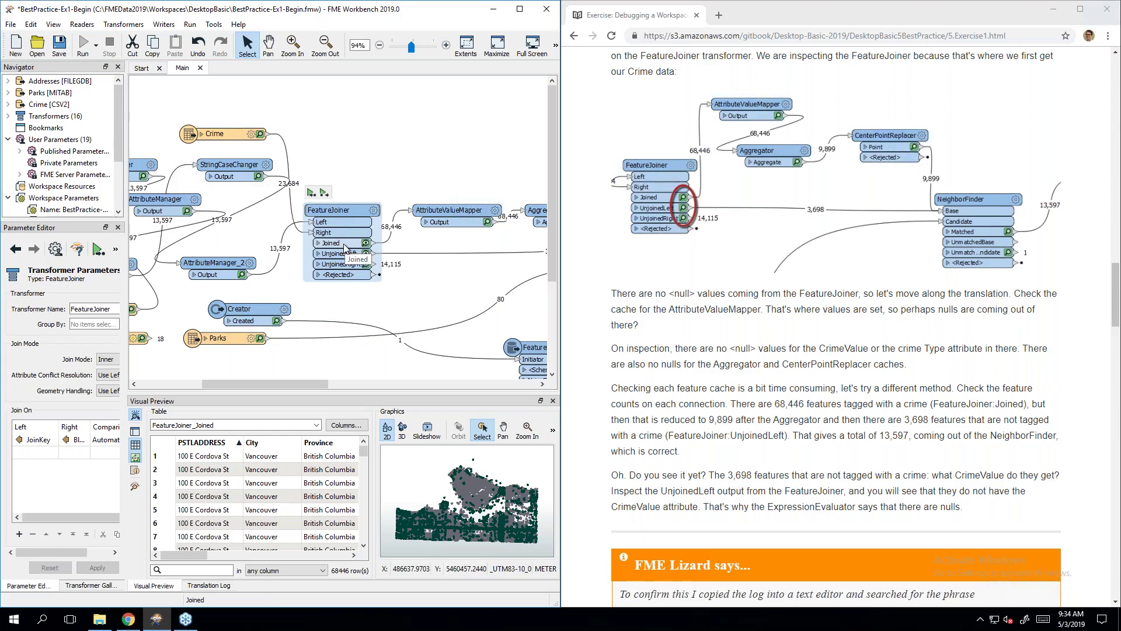
Step: Inspect the AttributeValueMapper output cache and sort its table by CrimeValue in ascending alphabetical order
left_click_drag(311, 387, 346, 387)
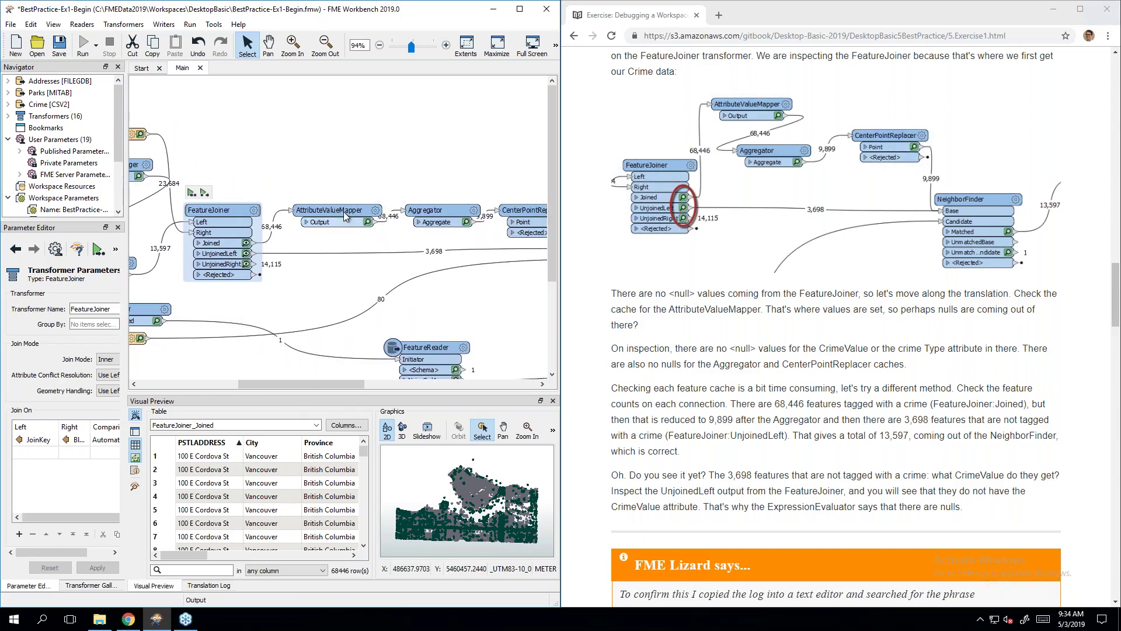
left_click(345, 216)
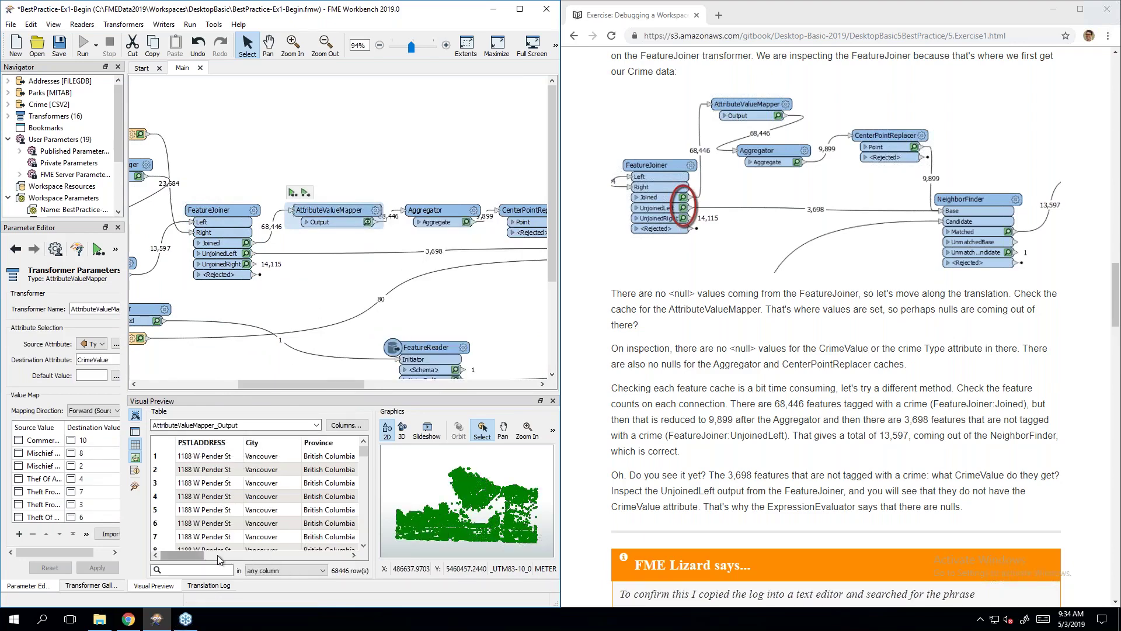
left_click_drag(193, 556, 350, 554)
right_click(325, 446)
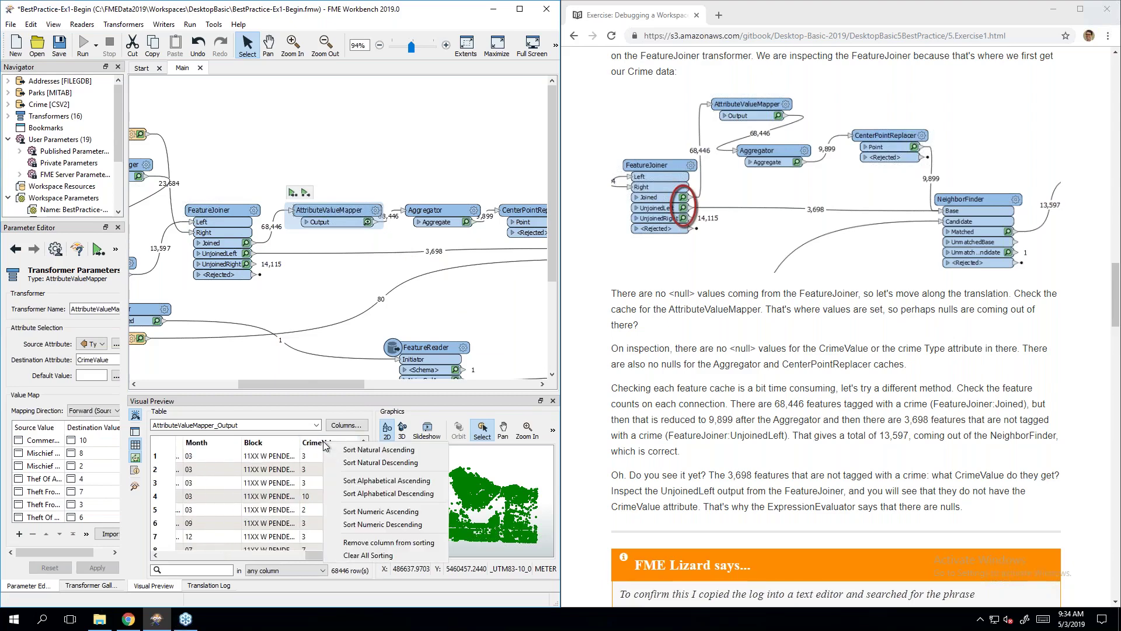
left_click(378, 480)
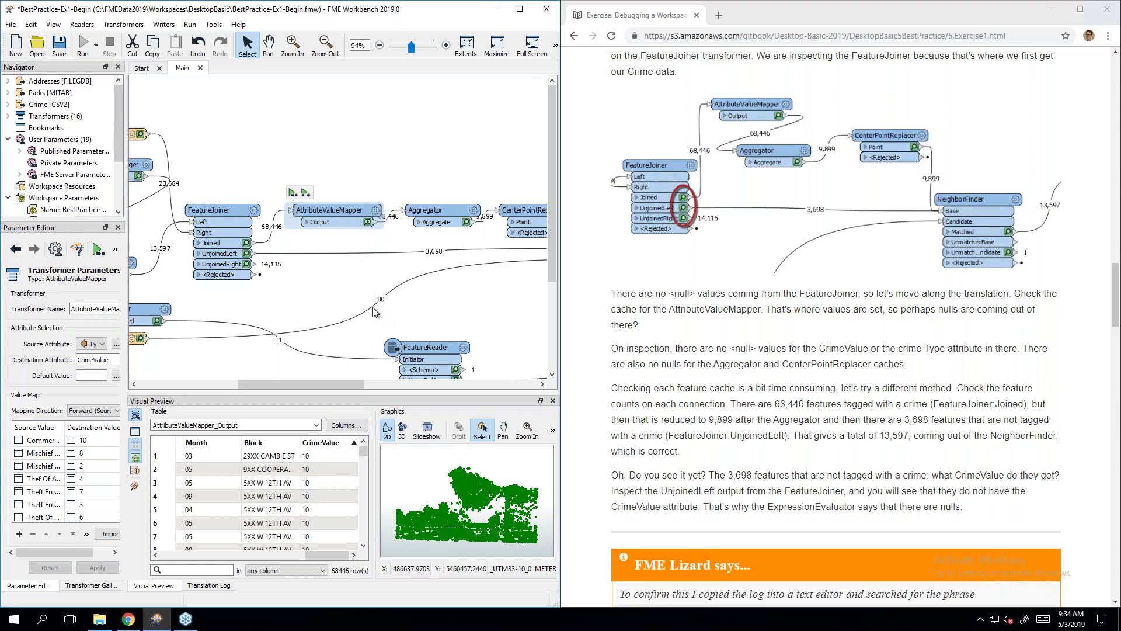
Step: Inspect the Aggregator cache and sort its table by CrimeValue in ascending alphabetical order
left_click(449, 212)
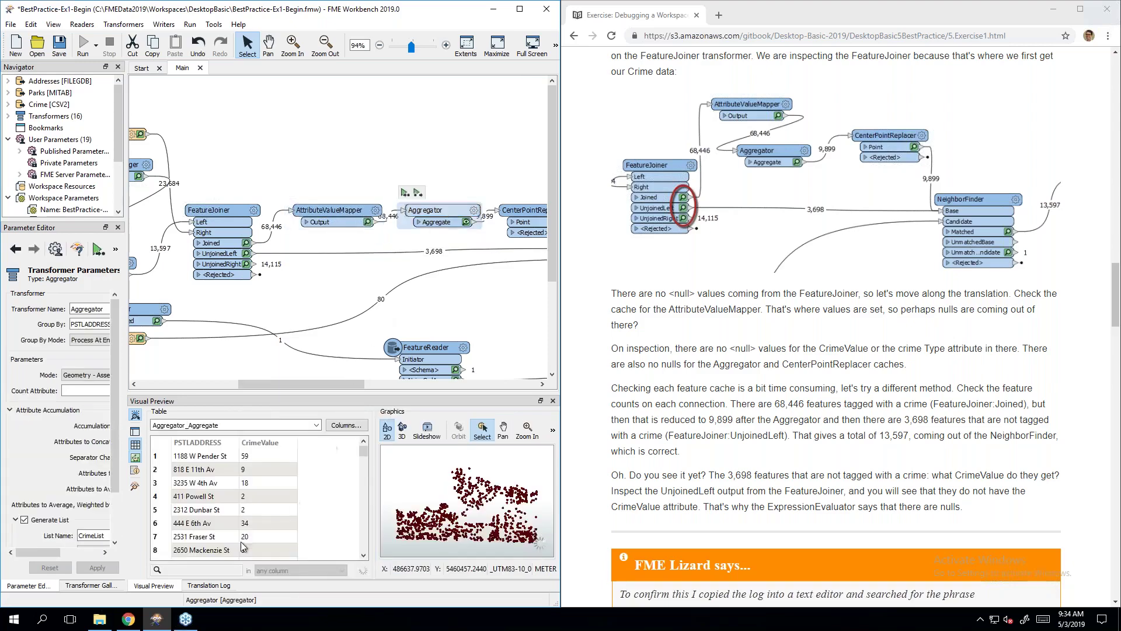
right_click(270, 445)
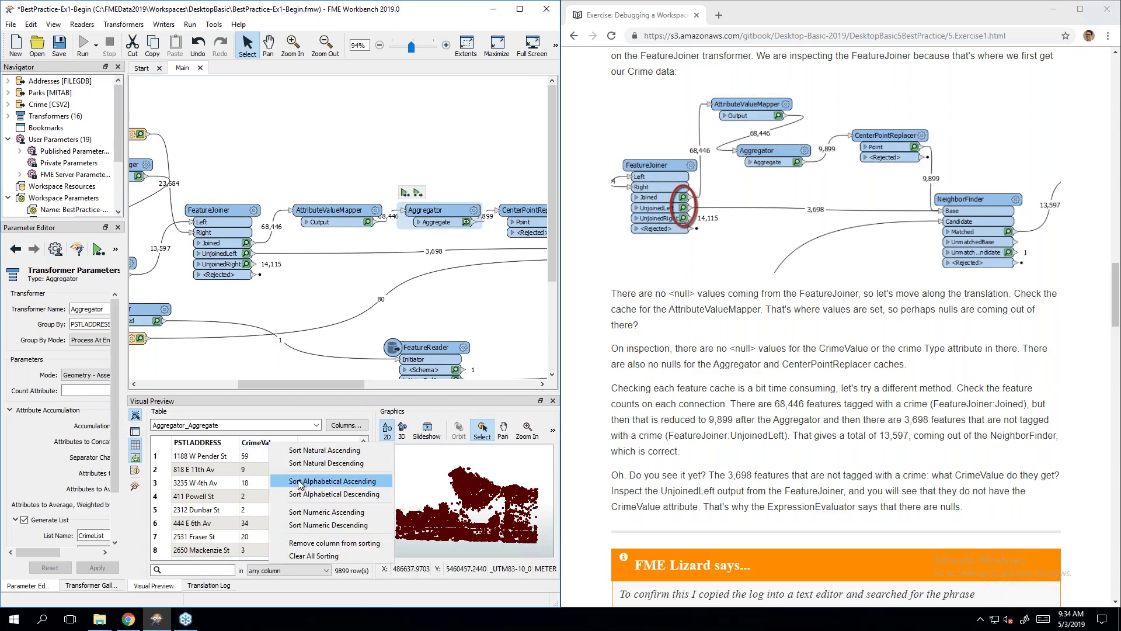
left_click(300, 481)
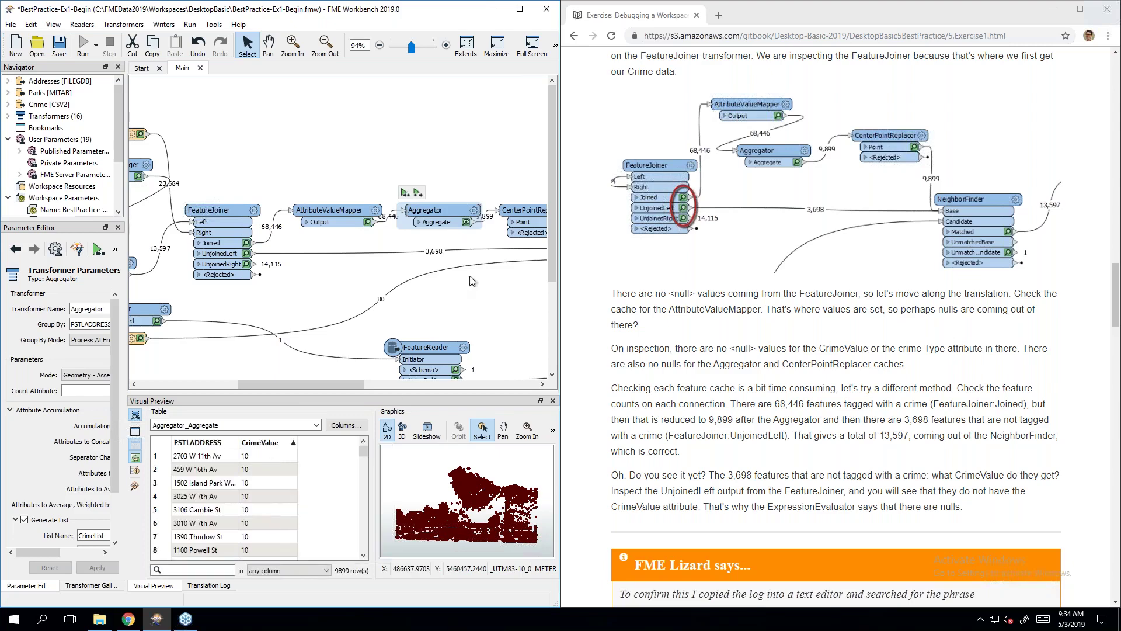
Step: Inspect the CenterPointReplacer Point cache and sort its table by CrimeValue in ascending alphabetical order
left_click(536, 214)
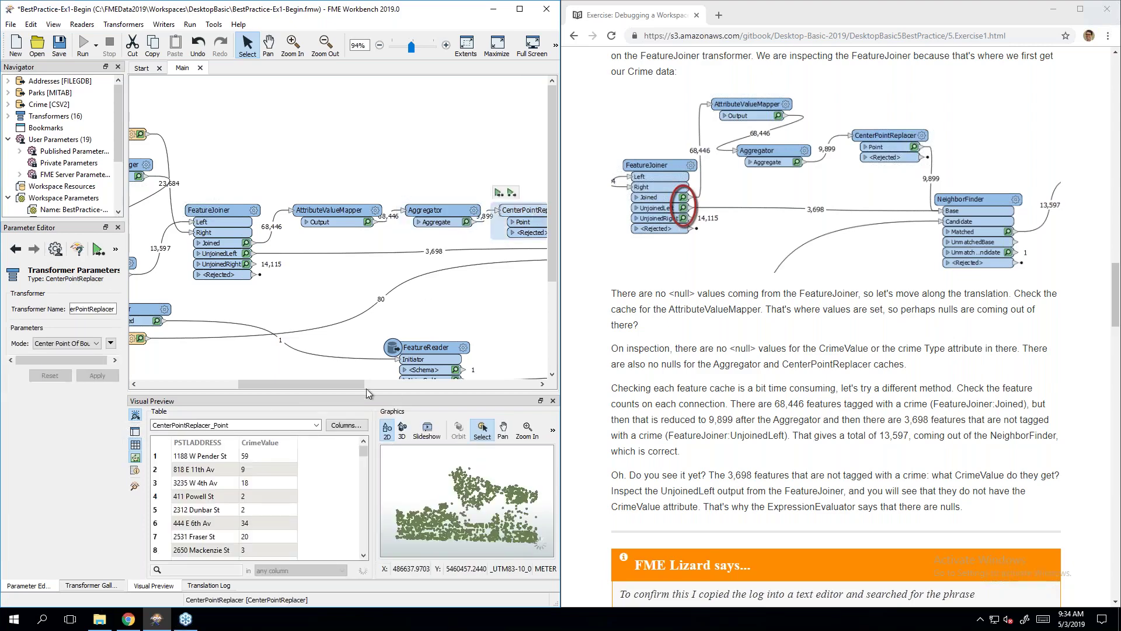
right_click(252, 446)
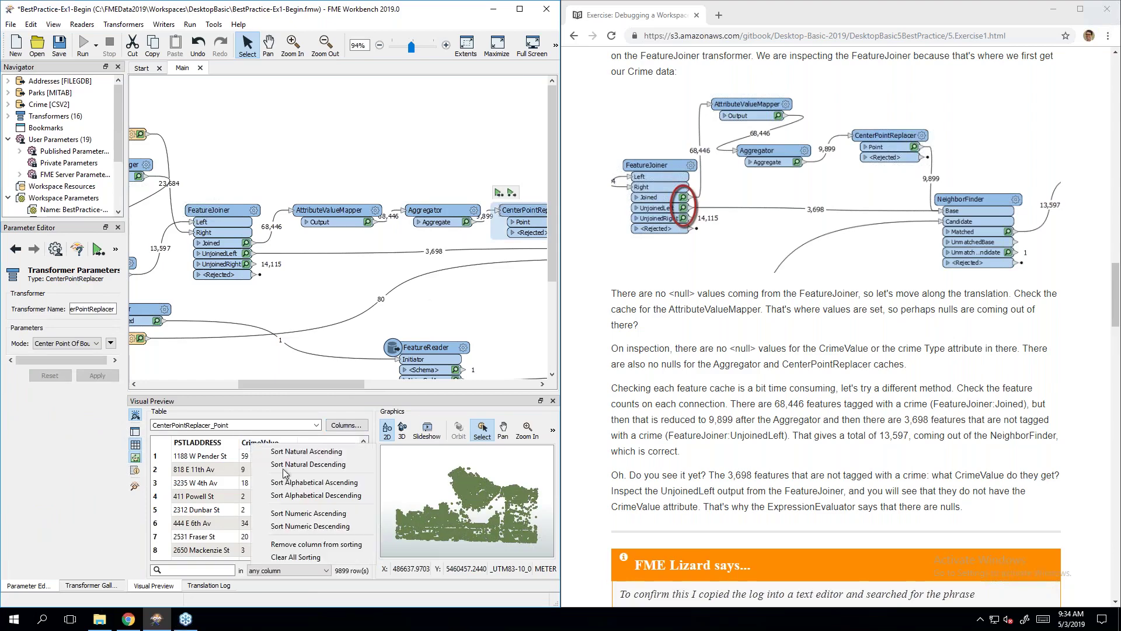
left_click(292, 488)
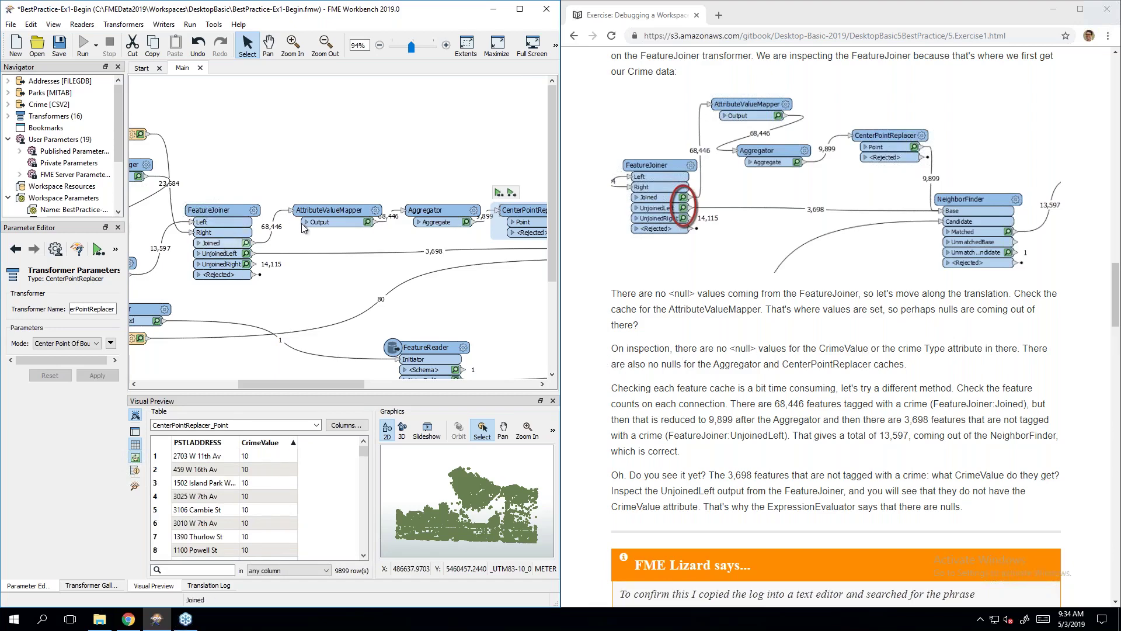
Step: Read the exercise passage on checking the feature counts of each connection and the FME Lizard note below it
left_click(845, 365)
scroll(846, 365, "down", 1)
scroll(845, 365, "down", 1)
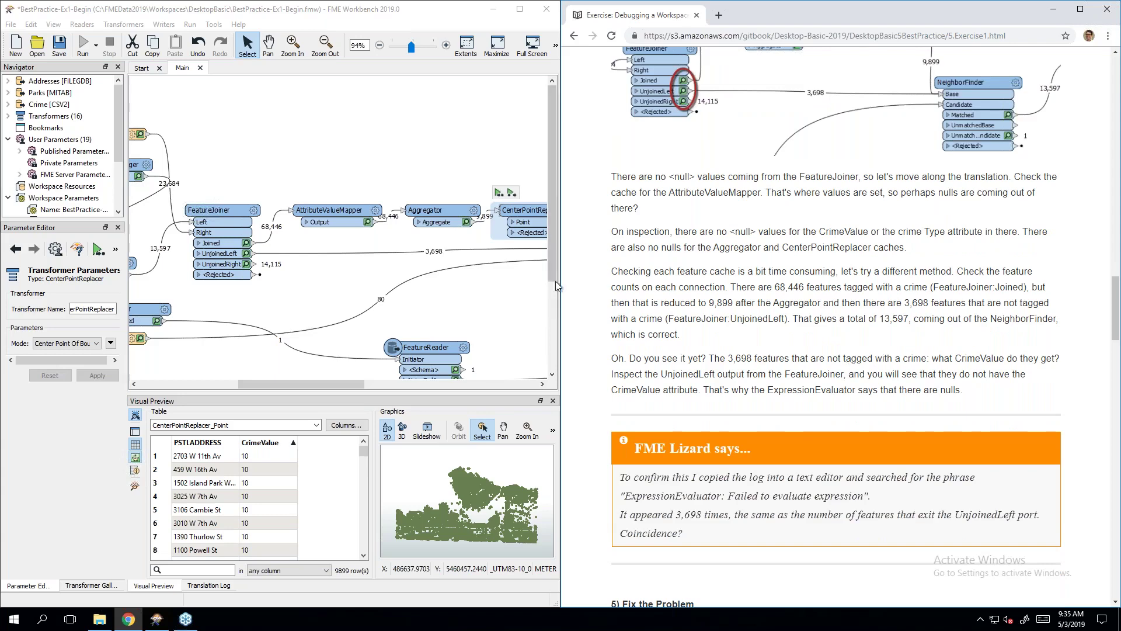
Step: Spread the CenterPointReplacer and AttributeValueMapper away from the Aggregator so the feature counts on their connections are readable
left_click_drag(303, 383, 316, 383)
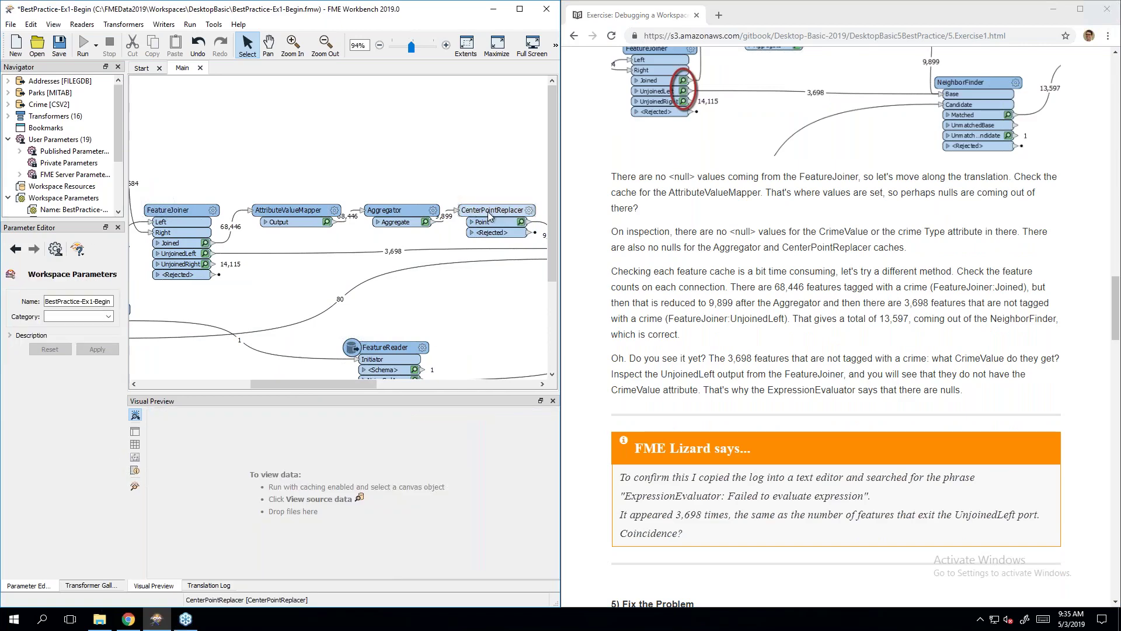
left_click_drag(489, 212, 498, 212)
left_click_drag(304, 204, 295, 204)
left_click(303, 151)
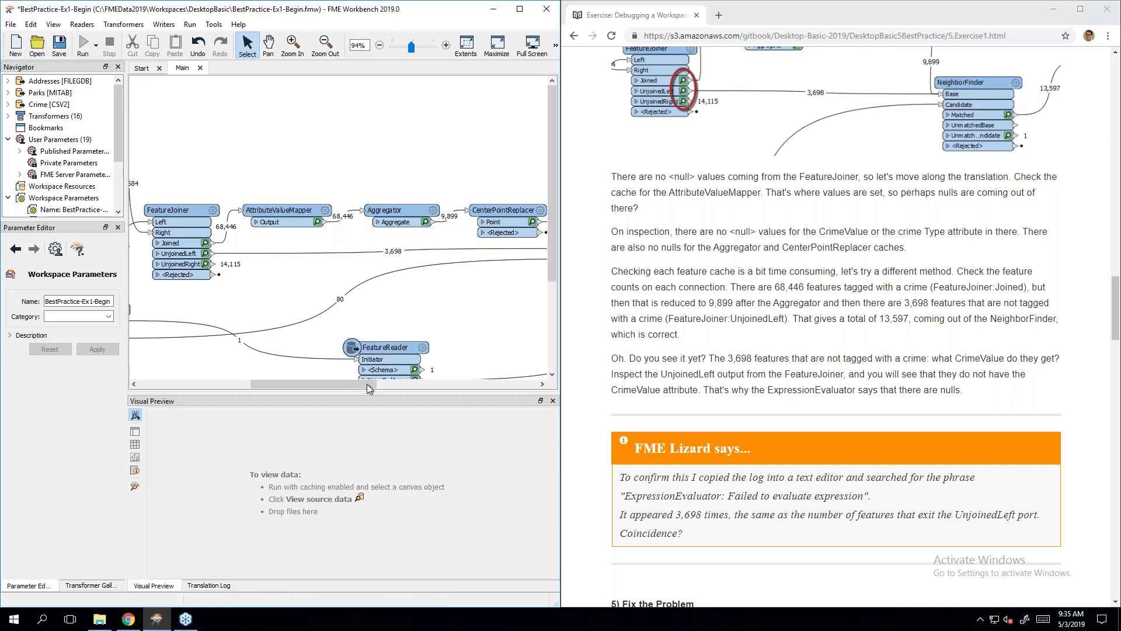
Step: Inspect the FeatureJoiner caches and show the display control list of its output ports beside the table
left_click_drag(353, 383, 325, 361)
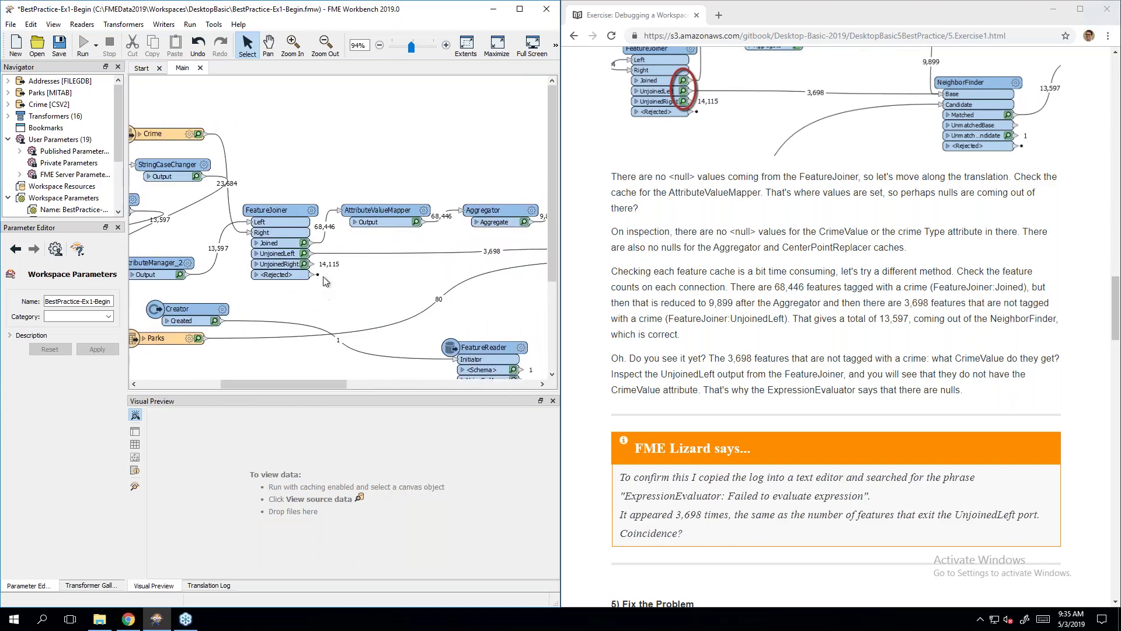
left_click(279, 207)
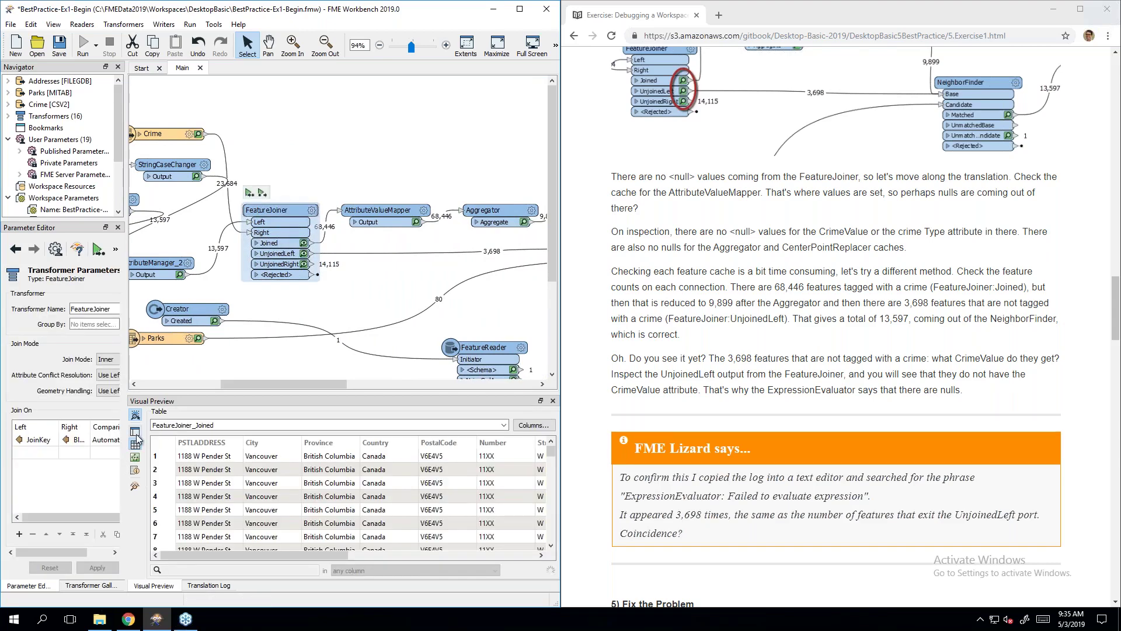
left_click(136, 433)
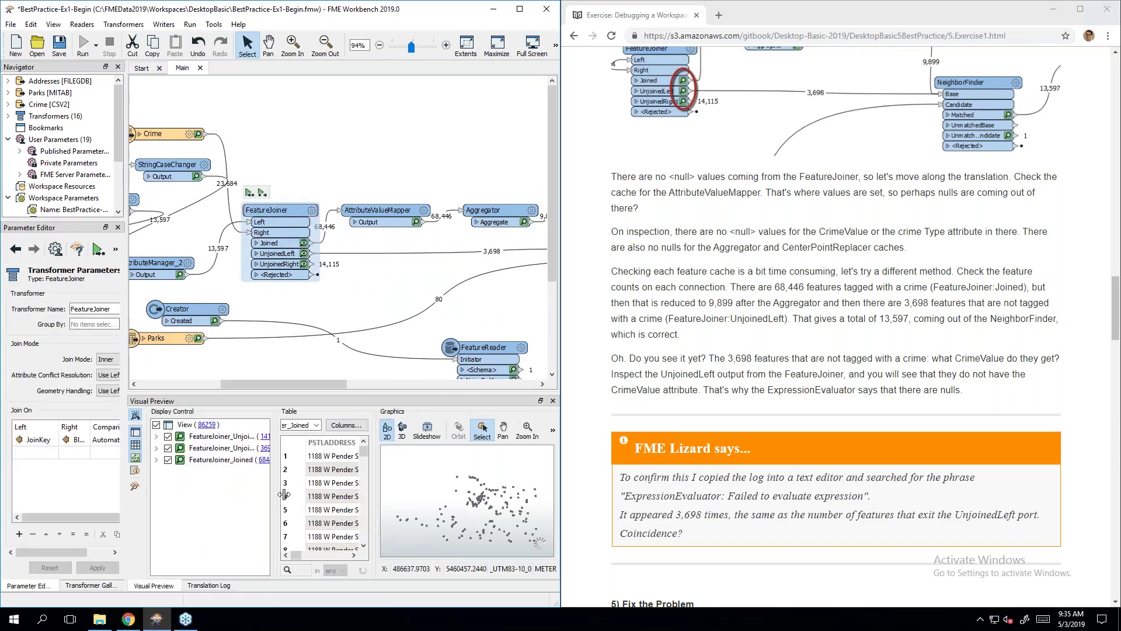
Step: View the FeatureJoiner Joined table with more room beside the display control list, and hide the table from the preview
left_click_drag(284, 495, 229, 495)
left_click(246, 496)
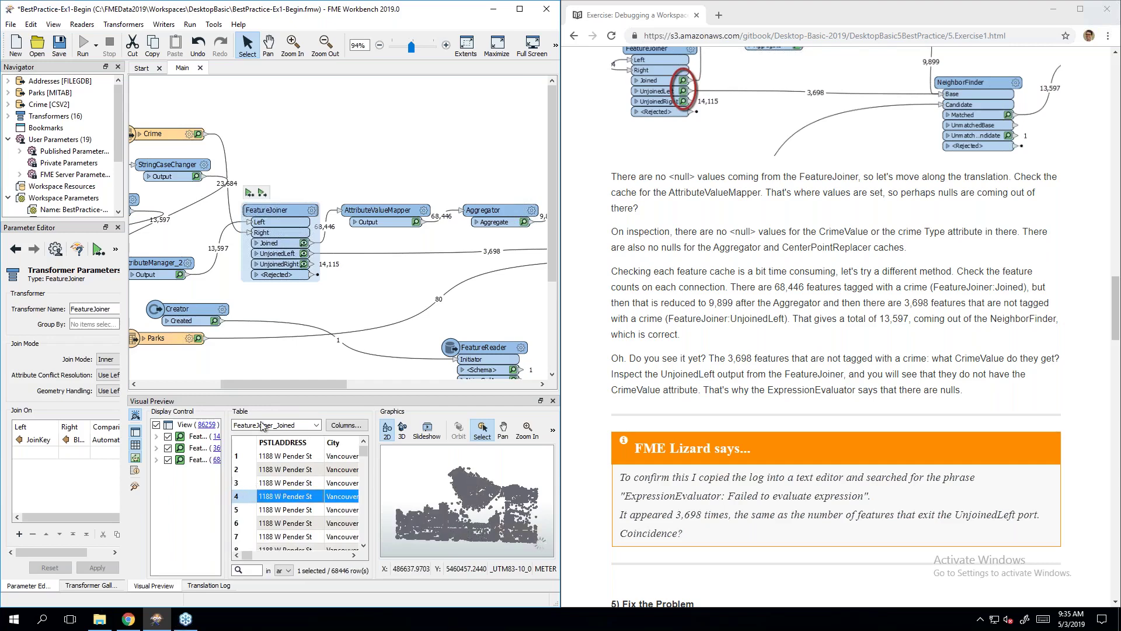
left_click(135, 445)
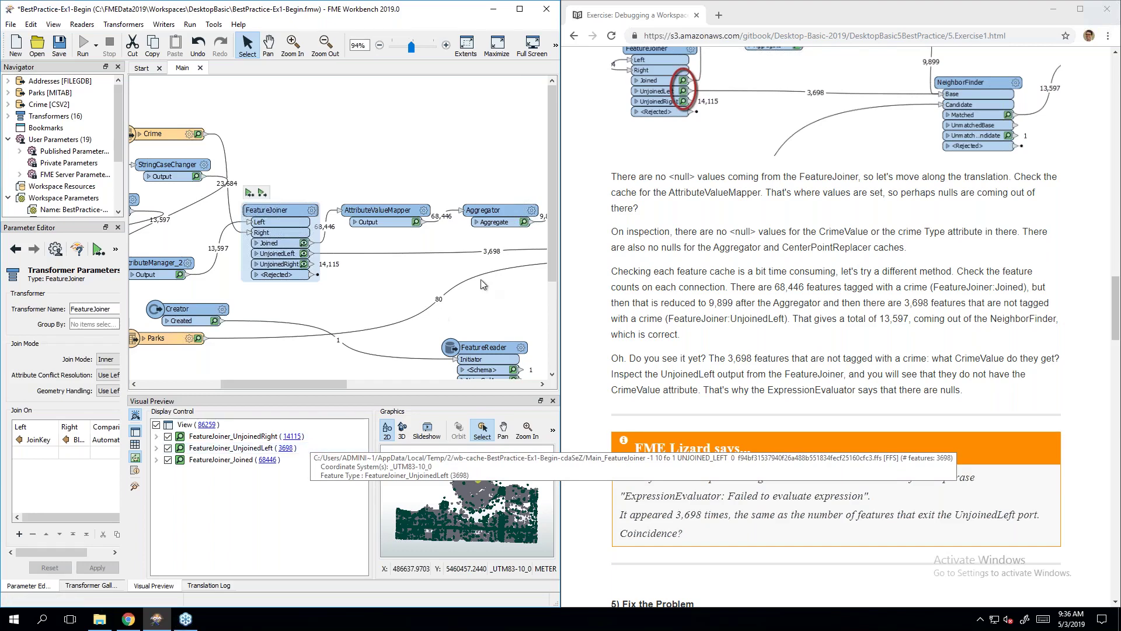
Step: Trace the feature counts on the connections from the FeatureJoiner through the Aggregator and CenterPointReplacer to the NeighborFinder's Base port
left_click_drag(322, 386, 352, 383)
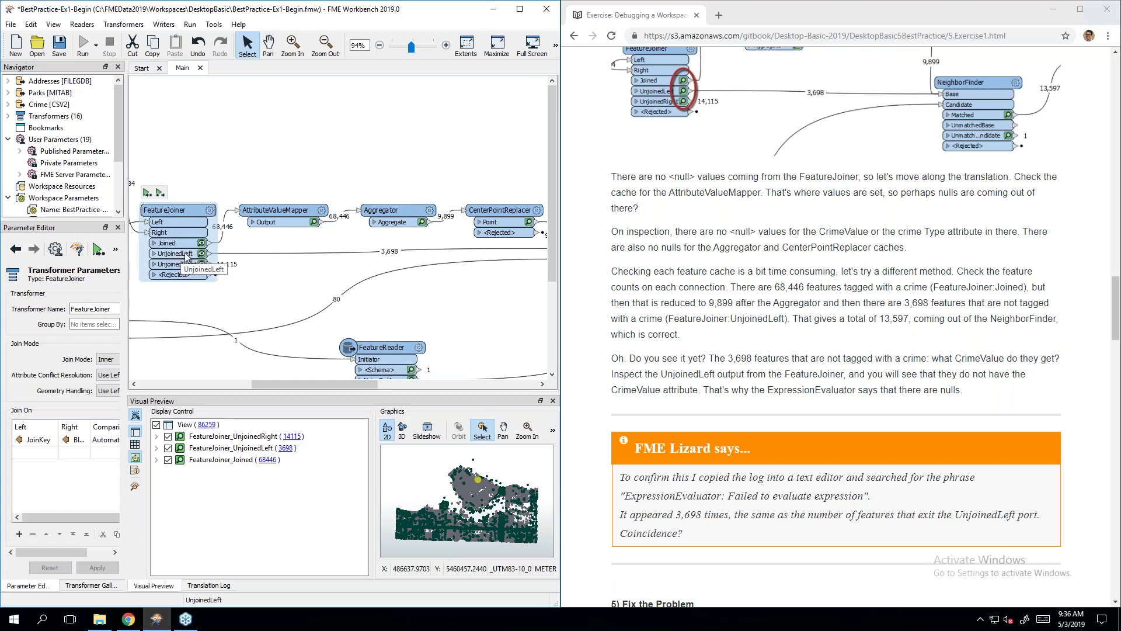
left_click_drag(272, 384, 310, 381)
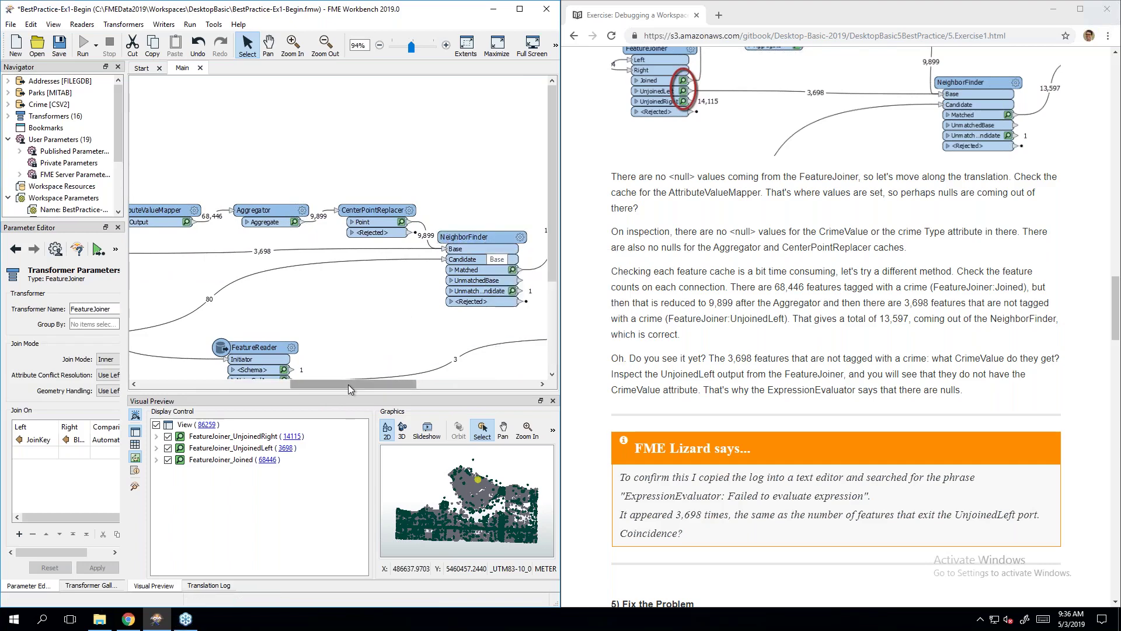
left_click_drag(346, 385, 257, 382)
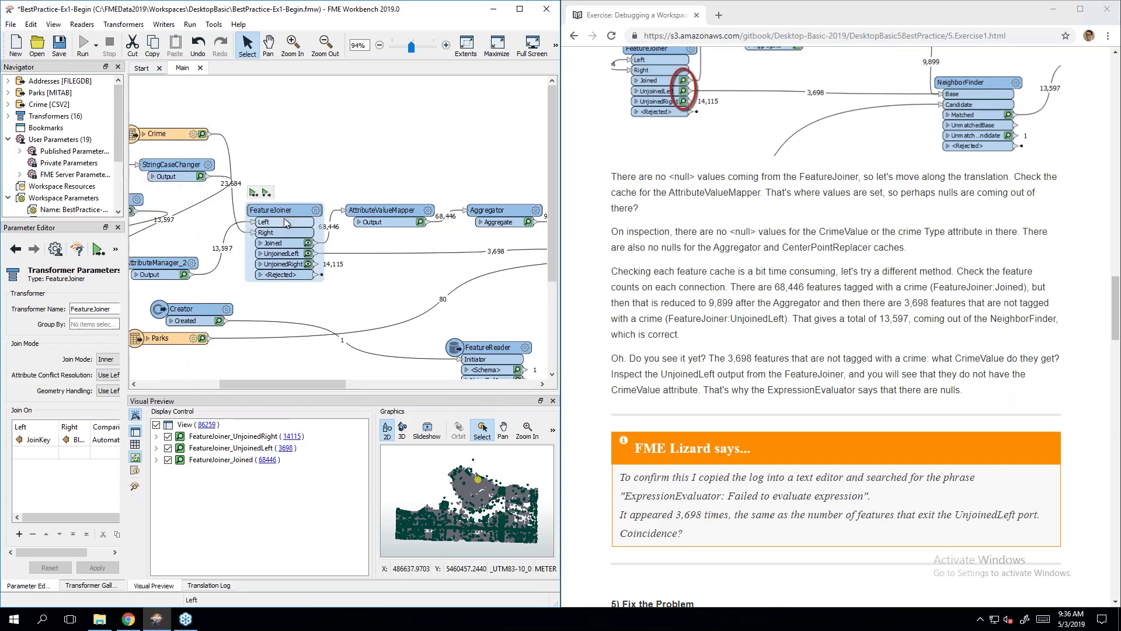
mouse_move(281, 218)
left_click_drag(296, 382, 317, 380)
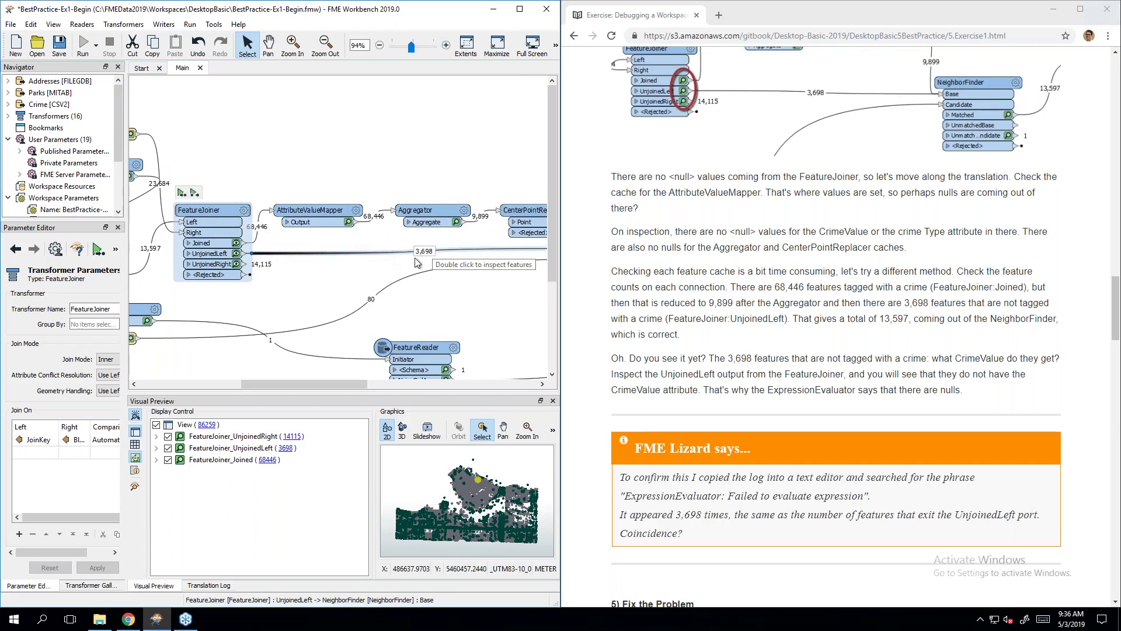
left_click_drag(326, 386, 362, 384)
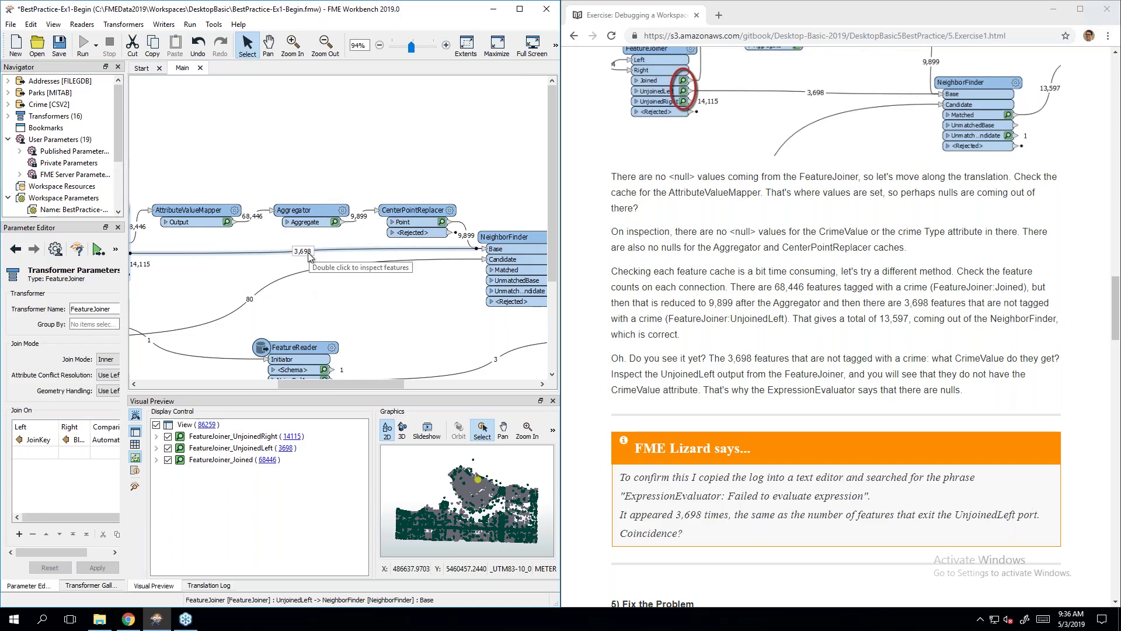
mouse_move(301, 383)
left_mouse_down()
mouse_move(251, 377)
mouse_move(341, 384)
mouse_move(304, 383)
left_mouse_up()
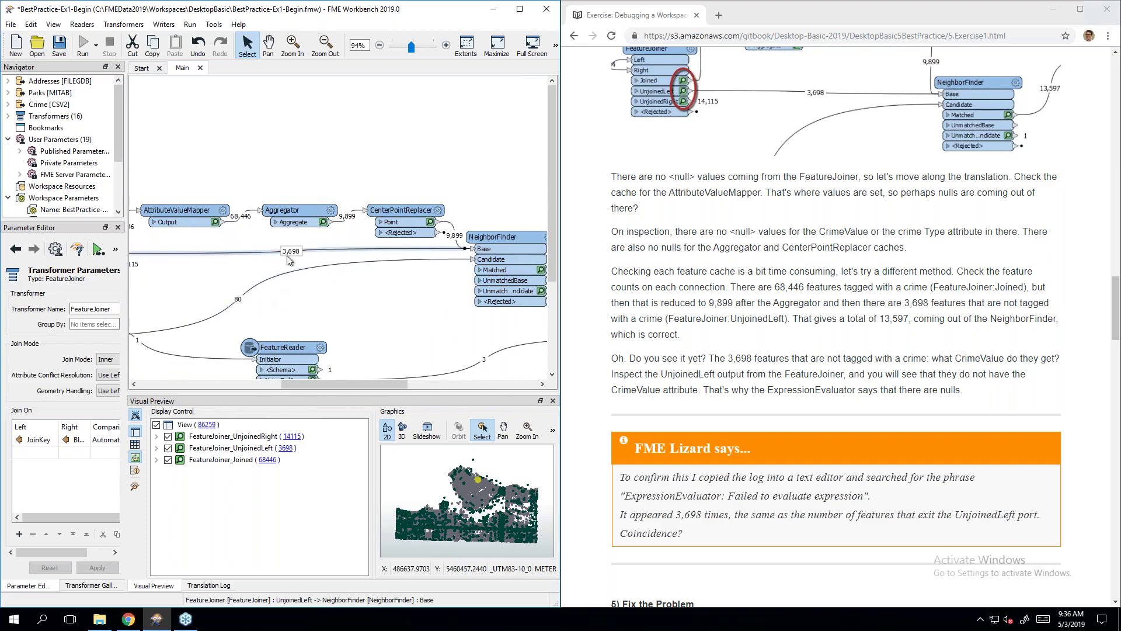
right_click(296, 216)
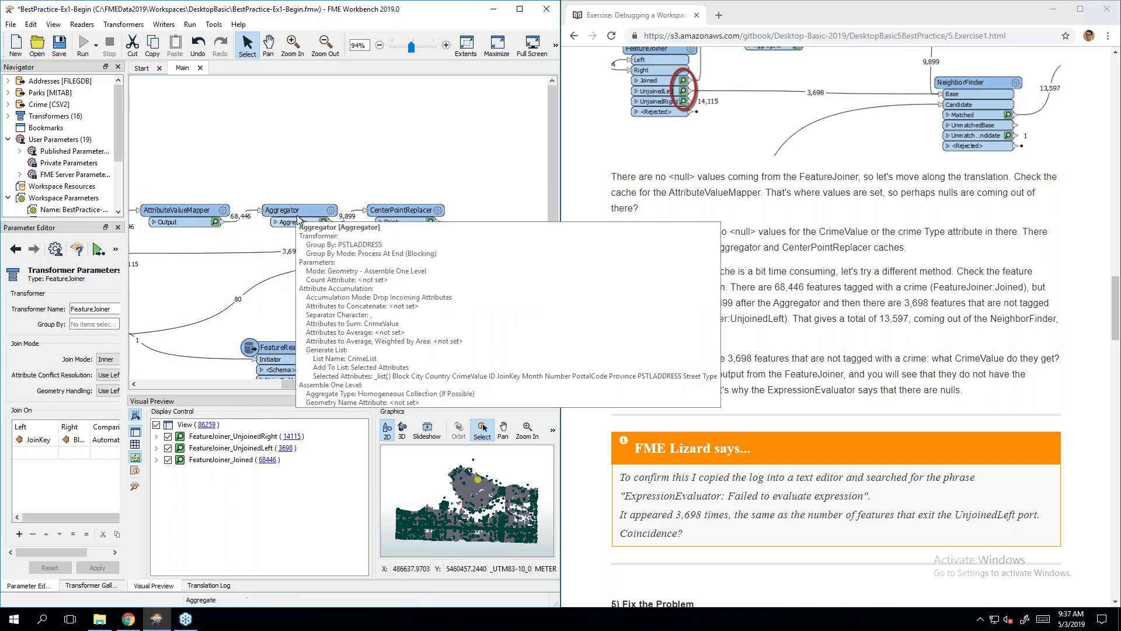
left_click(310, 255)
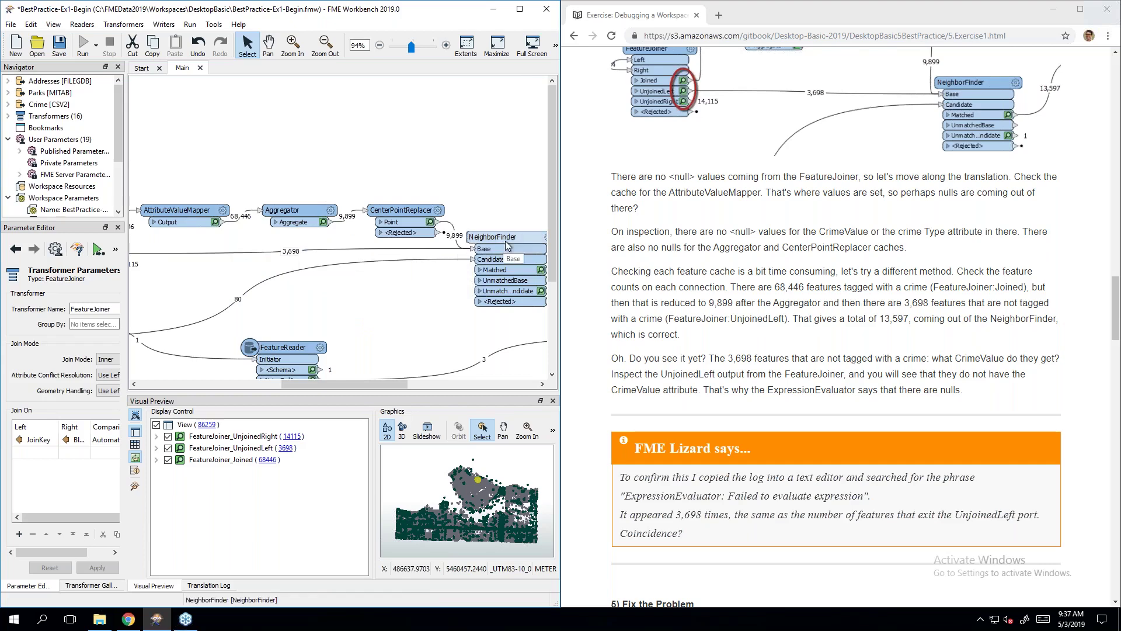
mouse_move(507, 245)
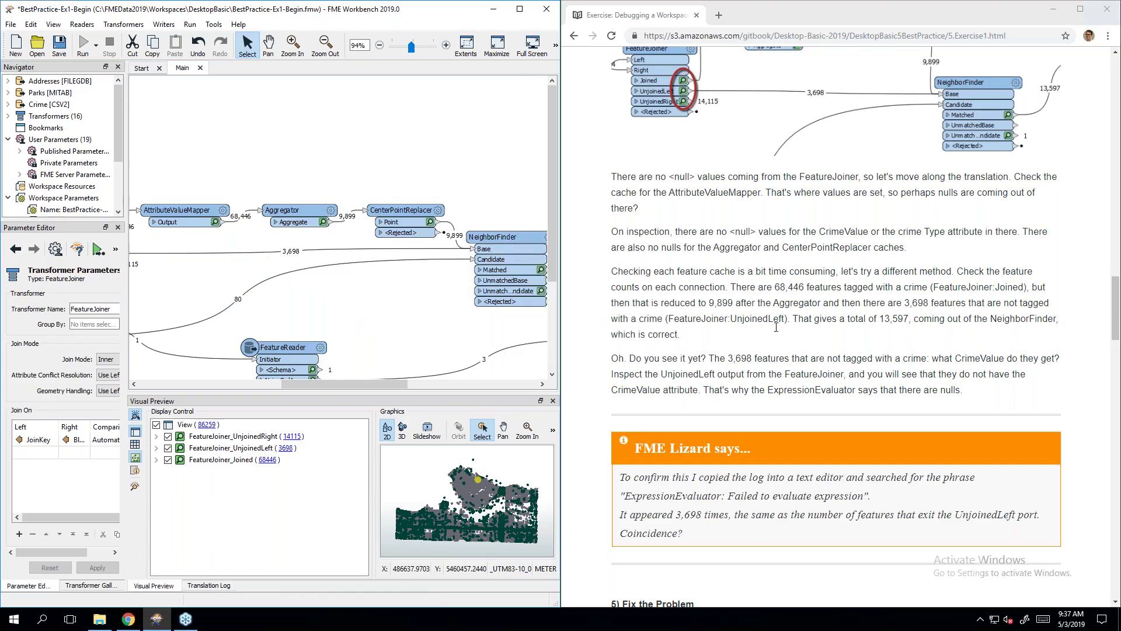
Step: Read section 5, Fix the Problem, of the exercise page in the browser, including the AttributeCreator placement and its parameters
left_click(799, 351)
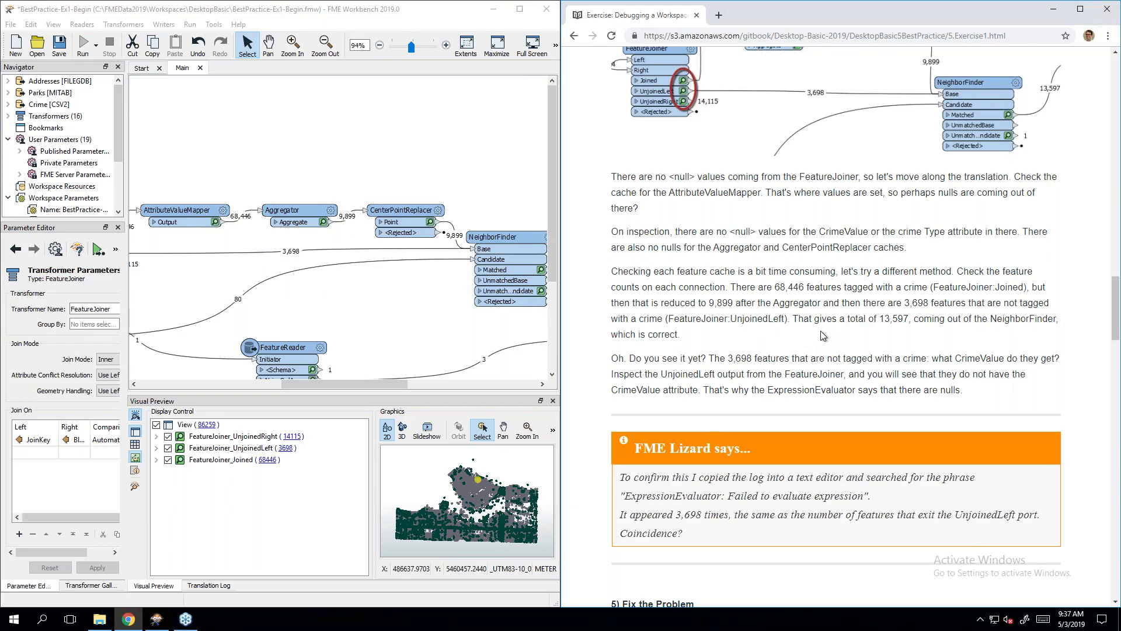
scroll(821, 331, "down", 4)
scroll(866, 328, "down", 1)
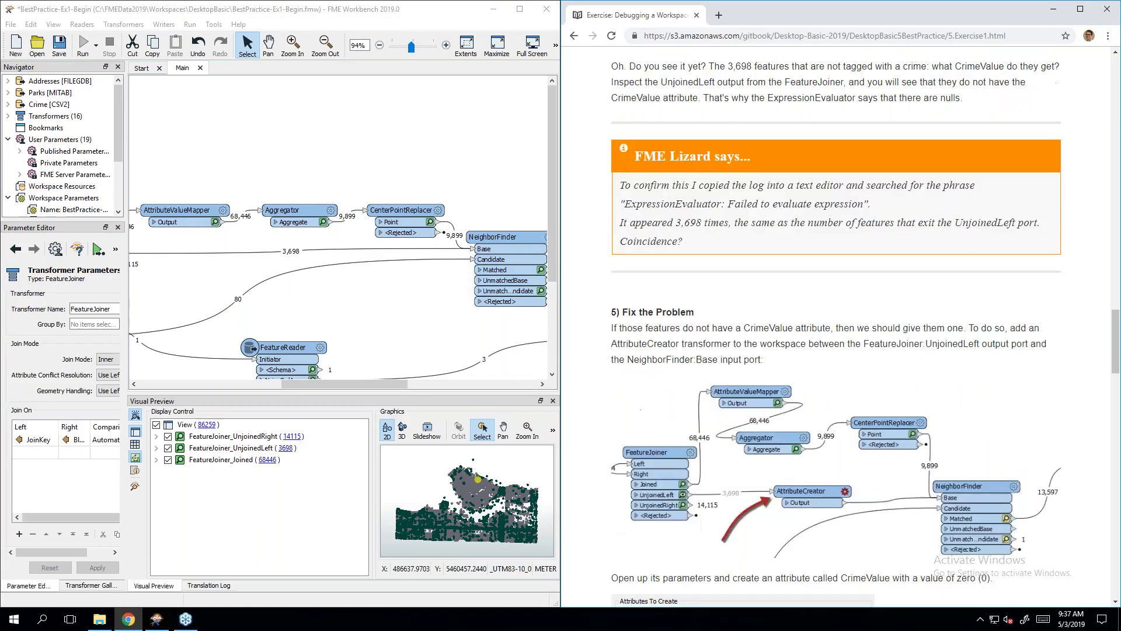
scroll(841, 334, "down", 1)
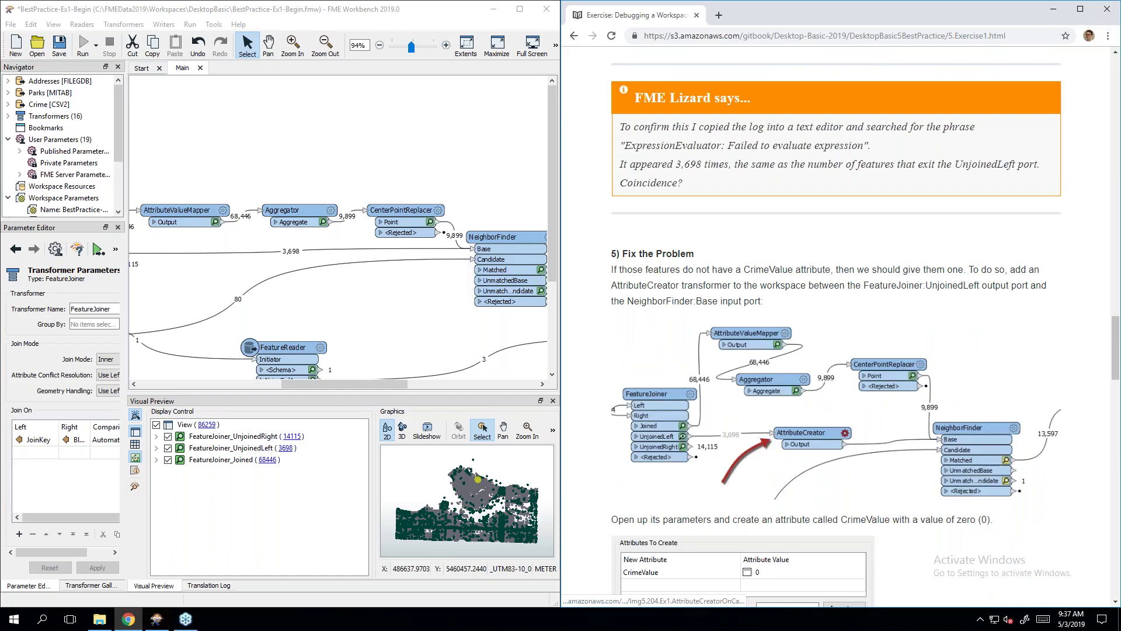
scroll(824, 335, "down", 3)
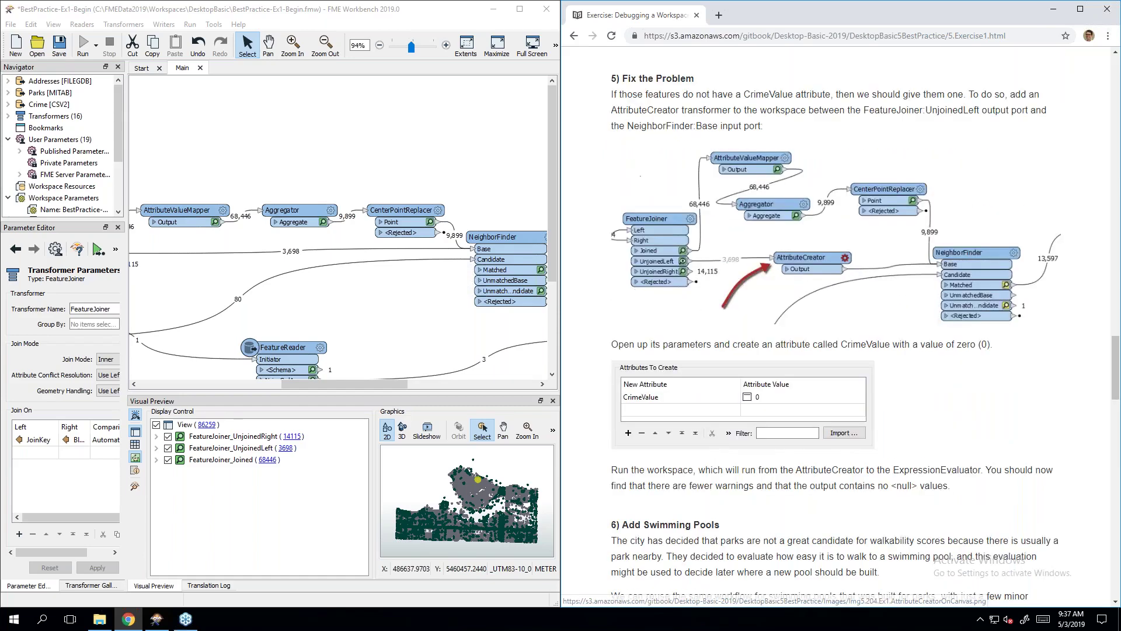
scroll(823, 337, "up", 1)
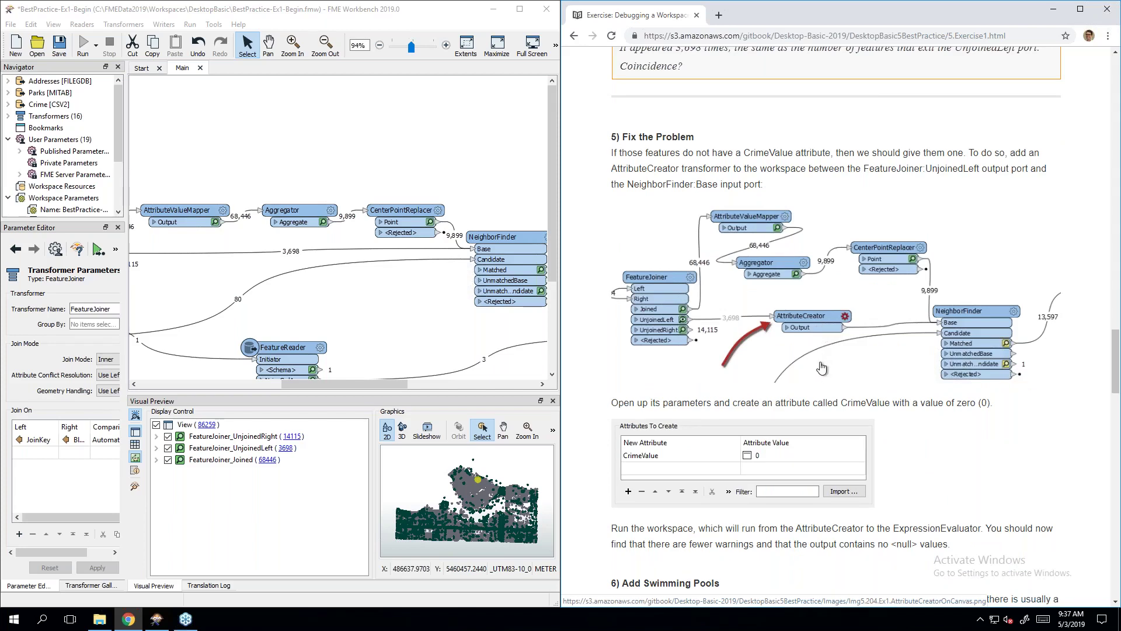
scroll(822, 368, "down", 1)
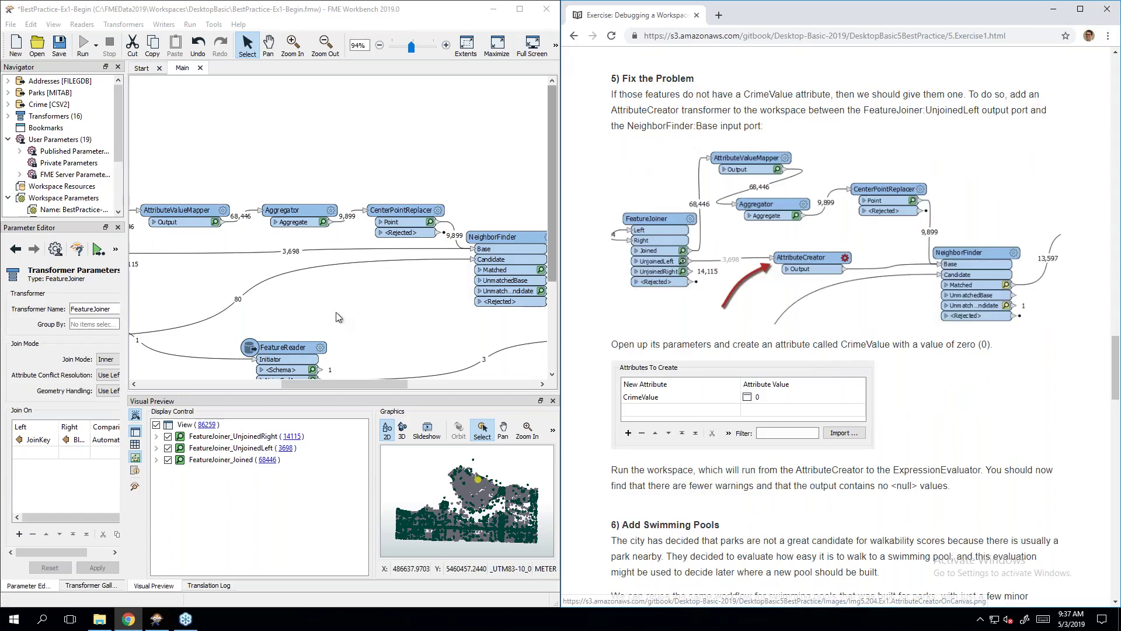
Step: Insert an AttributeCreator on the connection from FeatureJoiner UnjoinedLeft to NeighborFinder Base and align it beside the UnjoinedLeft port
left_click(254, 253)
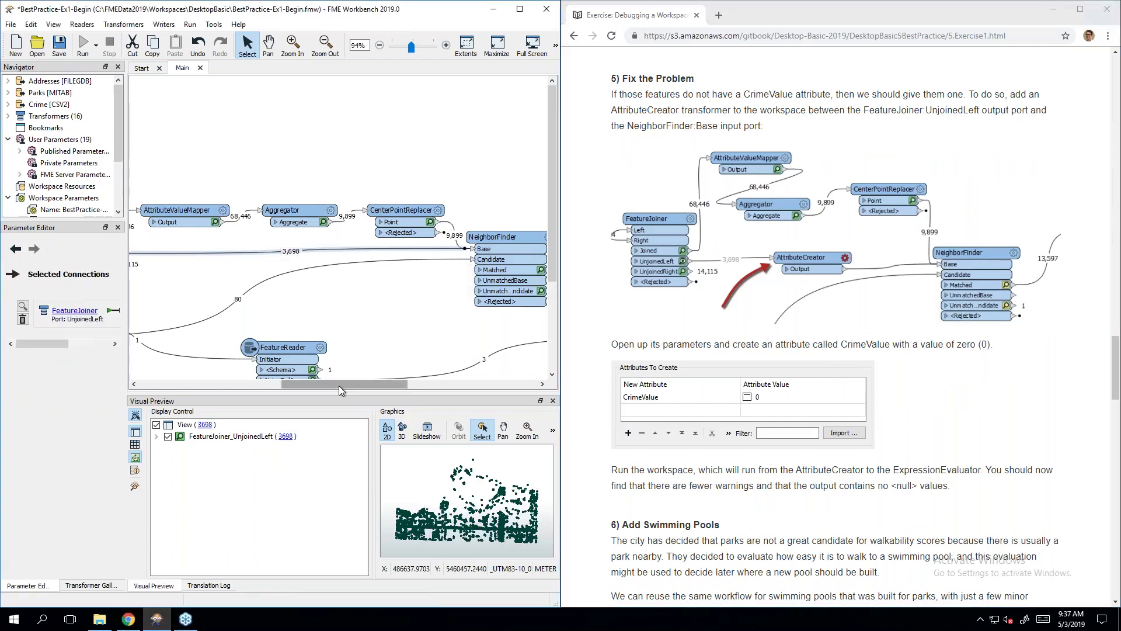
left_click_drag(338, 387, 313, 383)
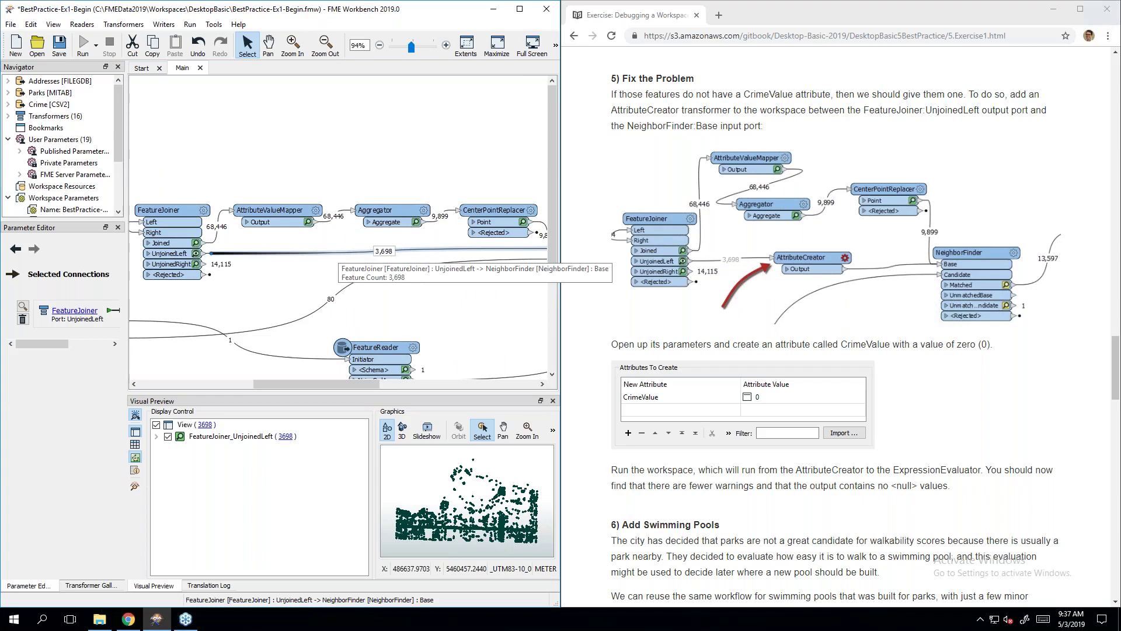
type("utre")
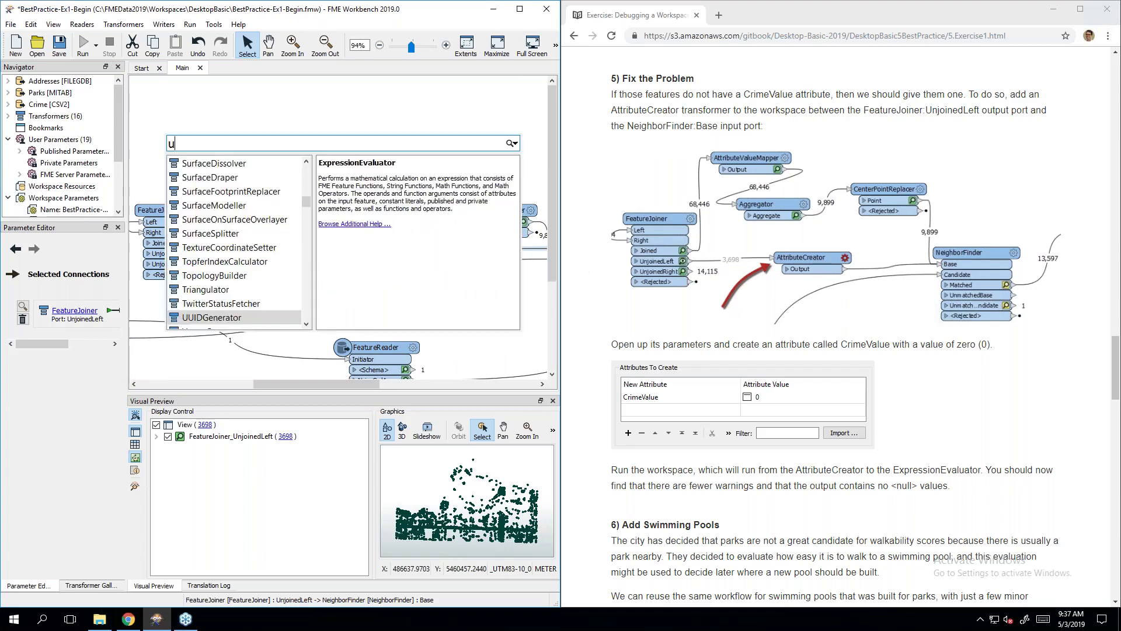
key("BackSpace")
key("BackSpace")
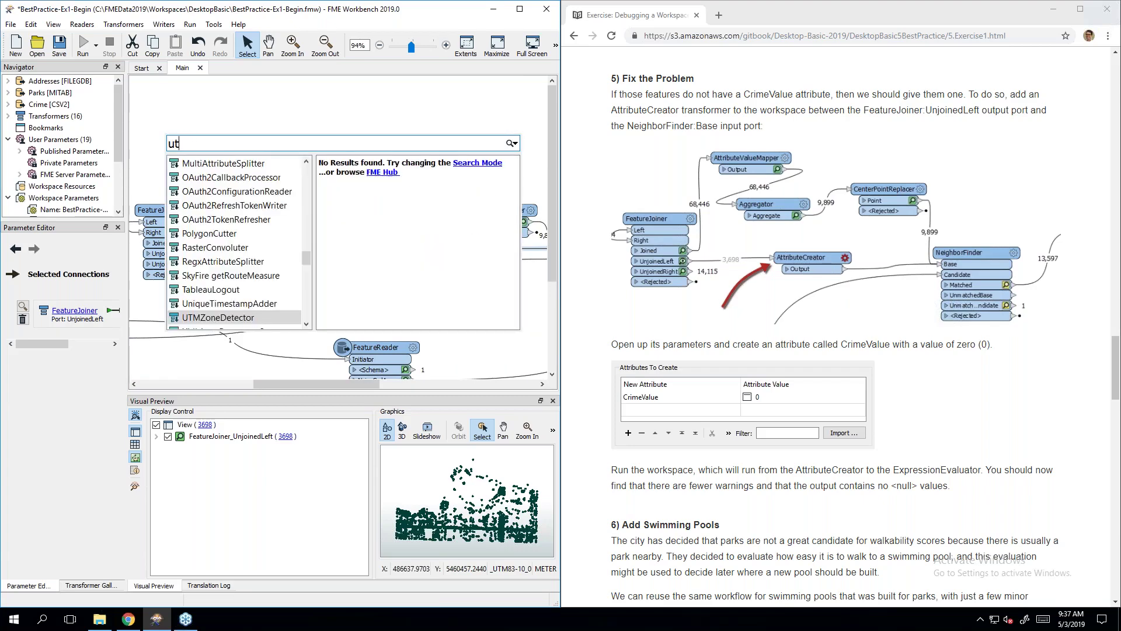
type("ec")
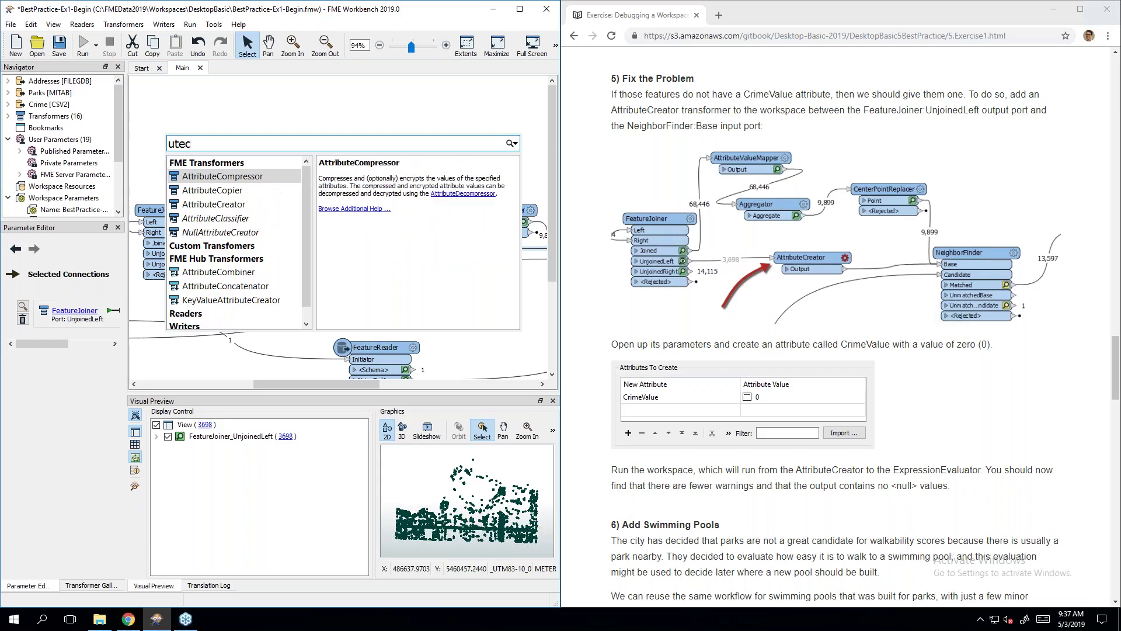
key("Down")
key("Down")
key("Return")
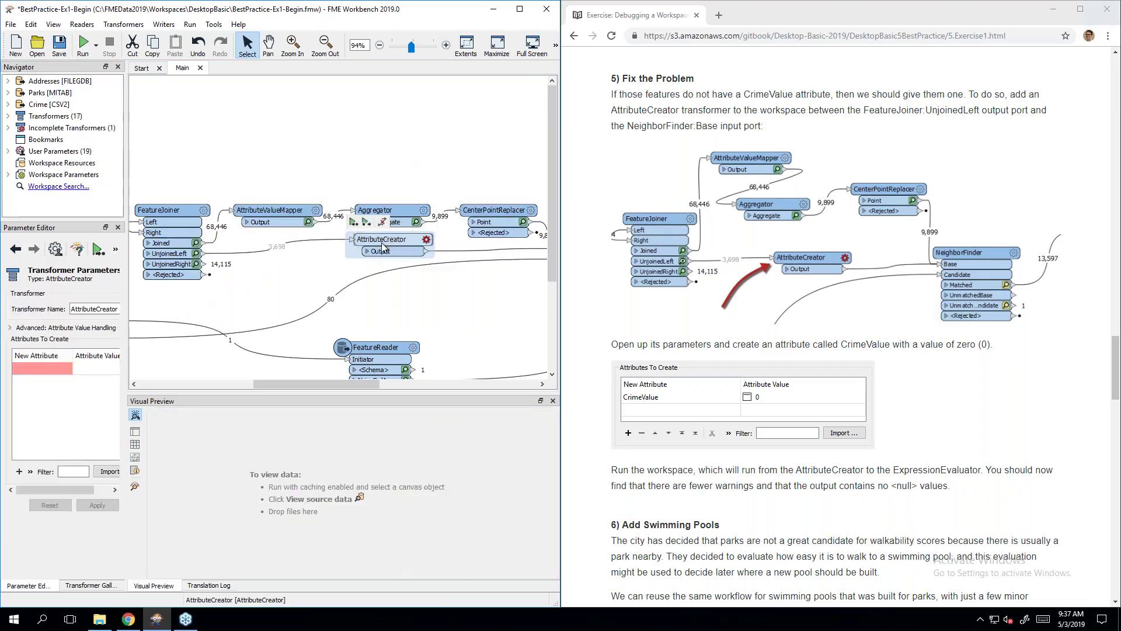
left_click_drag(383, 246, 315, 251)
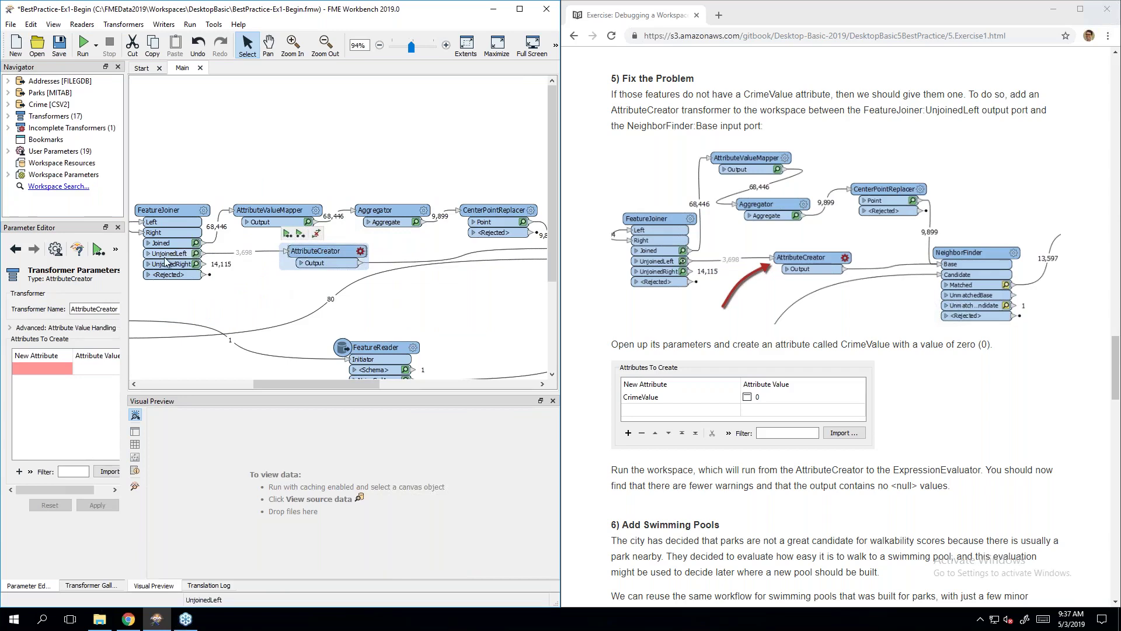
Step: Create a new attribute CrimeValue with the value 0 in the AttributeCreator's parameters
double_click(316, 252)
left_click(223, 284)
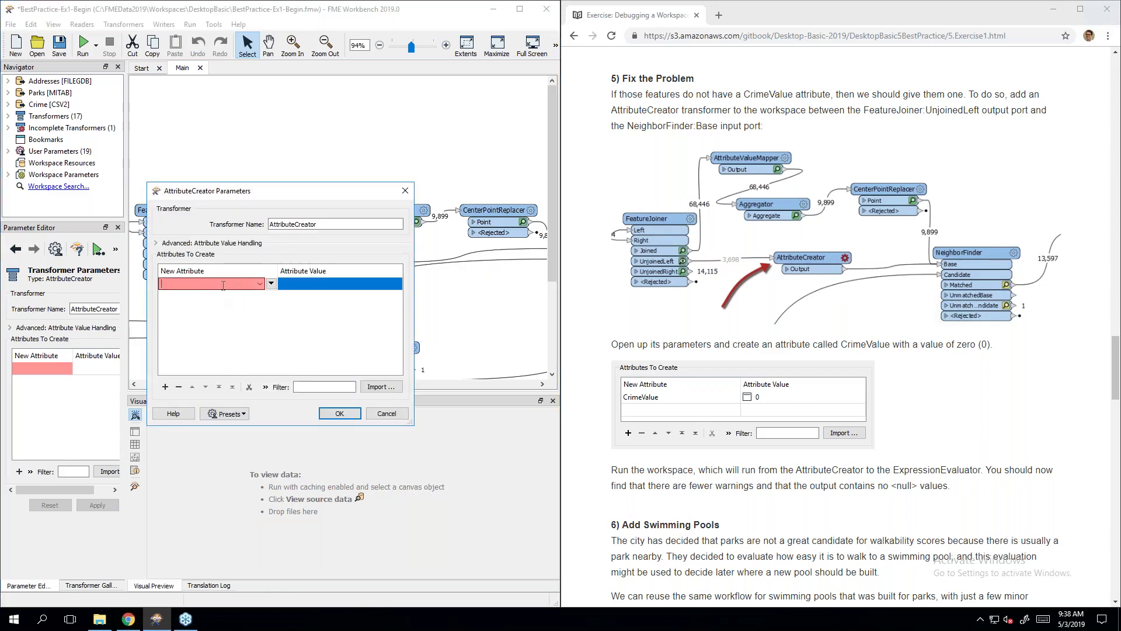
type("Crim")
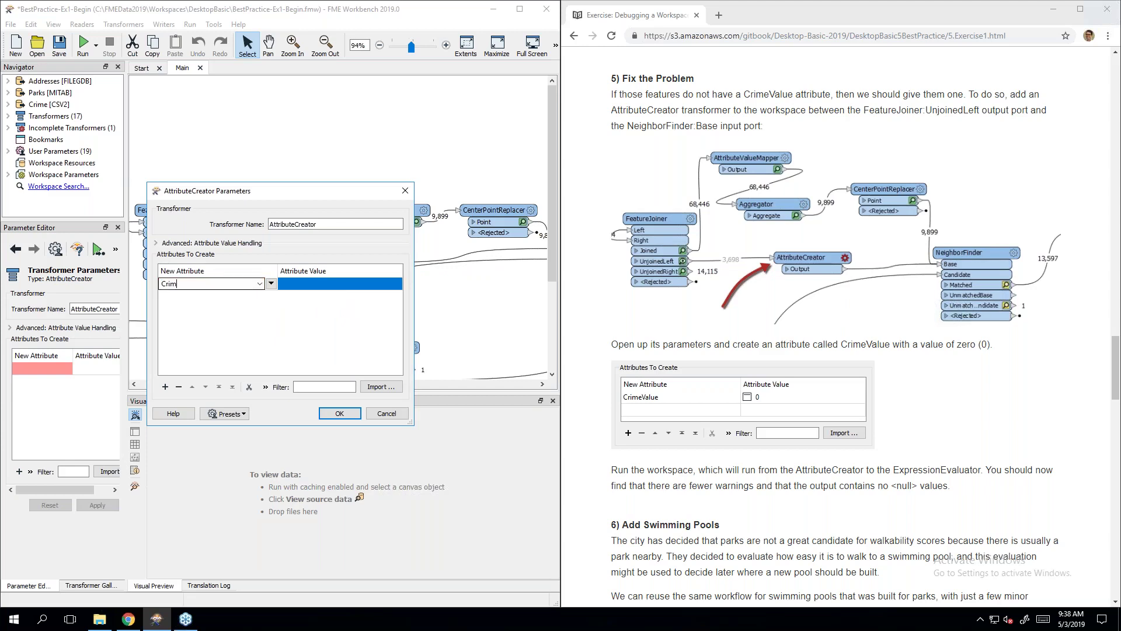
type("eValue")
key("Tab")
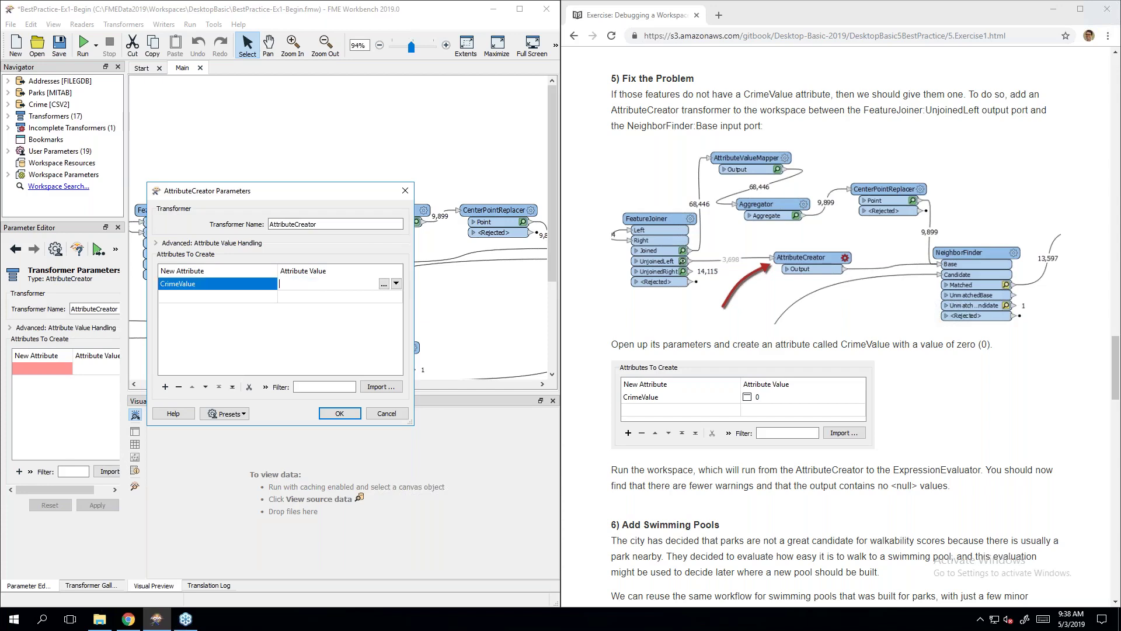
type("0")
left_click(309, 350)
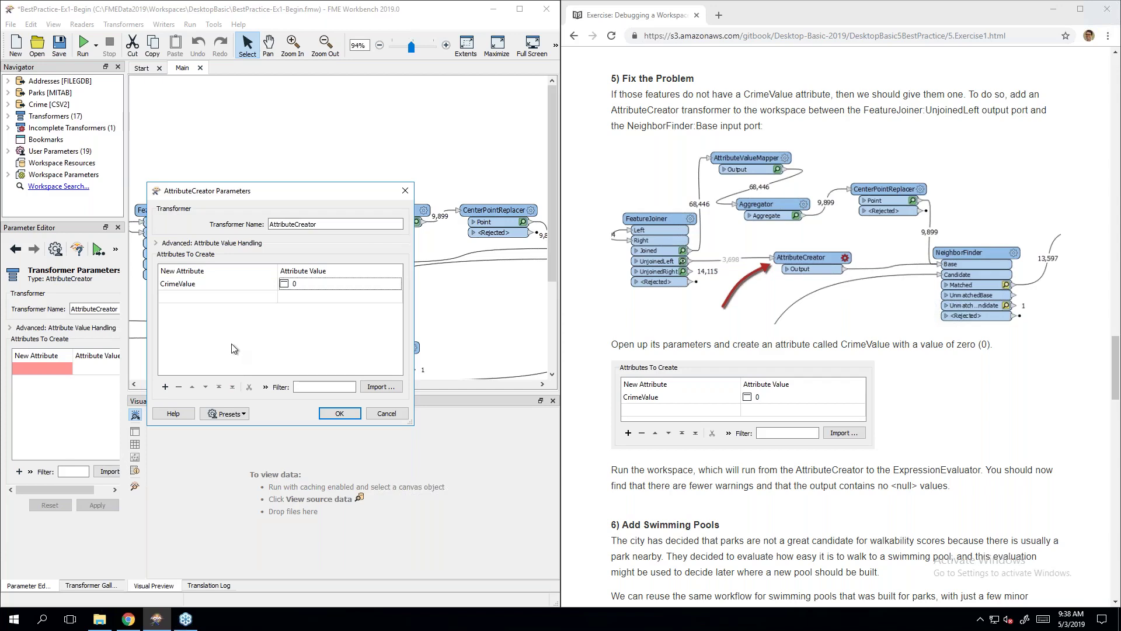
left_click(341, 417)
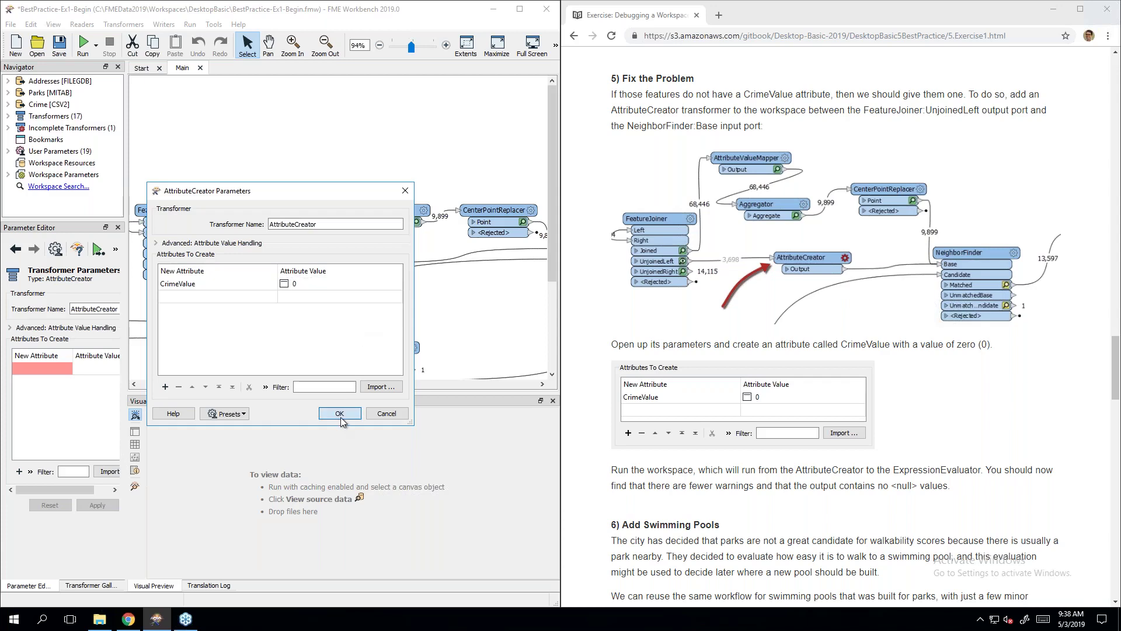
Step: Run the workspace up to the ExpressionEvaluator so its feature cache includes the new CrimeValue attribute
left_click_drag(352, 385, 508, 386)
left_click_drag(370, 260, 483, 266)
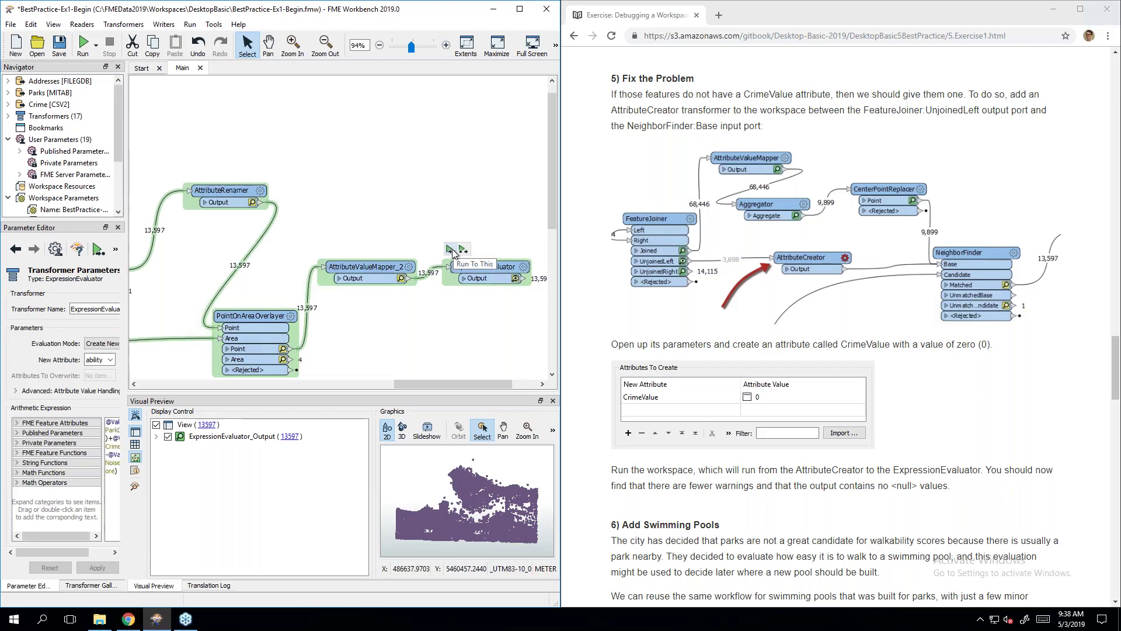
left_click(452, 251)
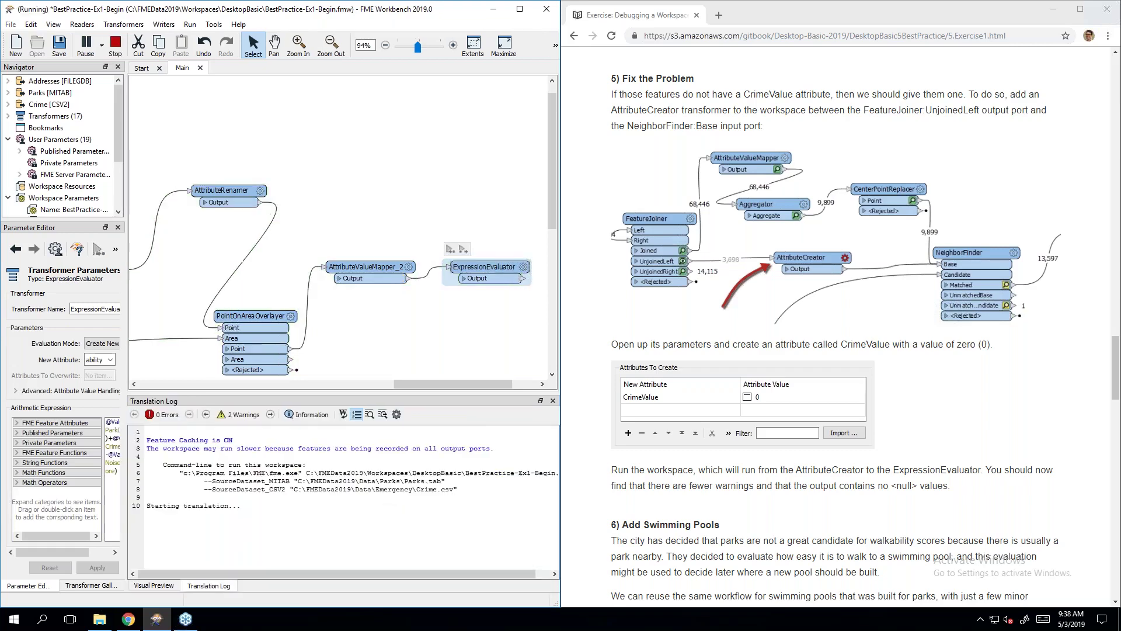
scroll(440, 309, "down", 1)
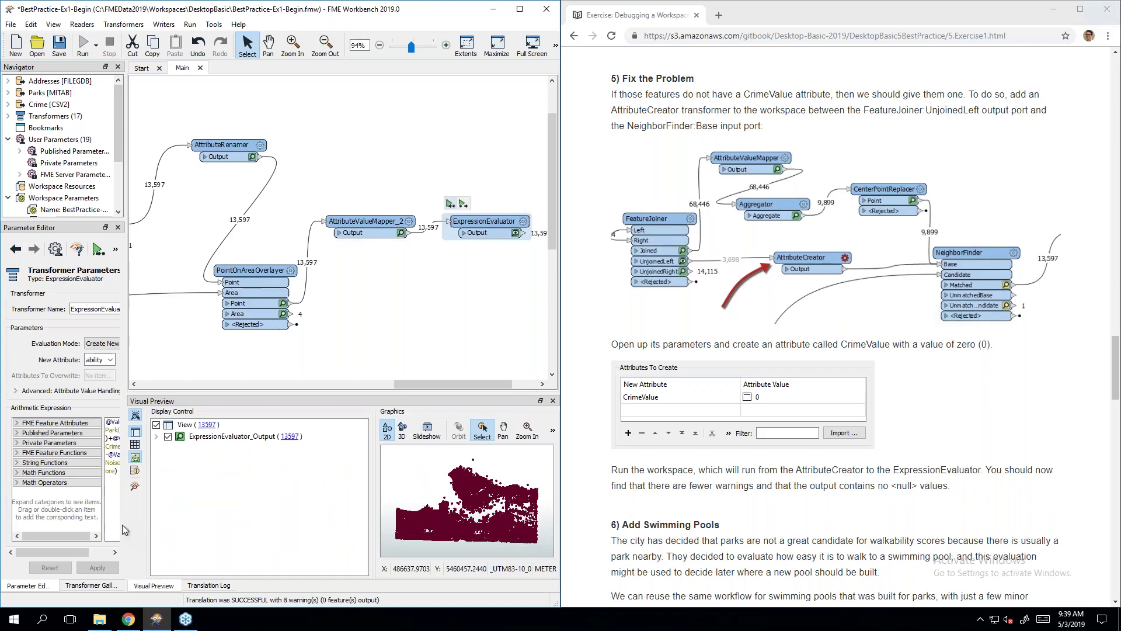
Step: Check the warnings in the translation log and show the ExpressionEvaluator output table in the visual preview
left_click(215, 587)
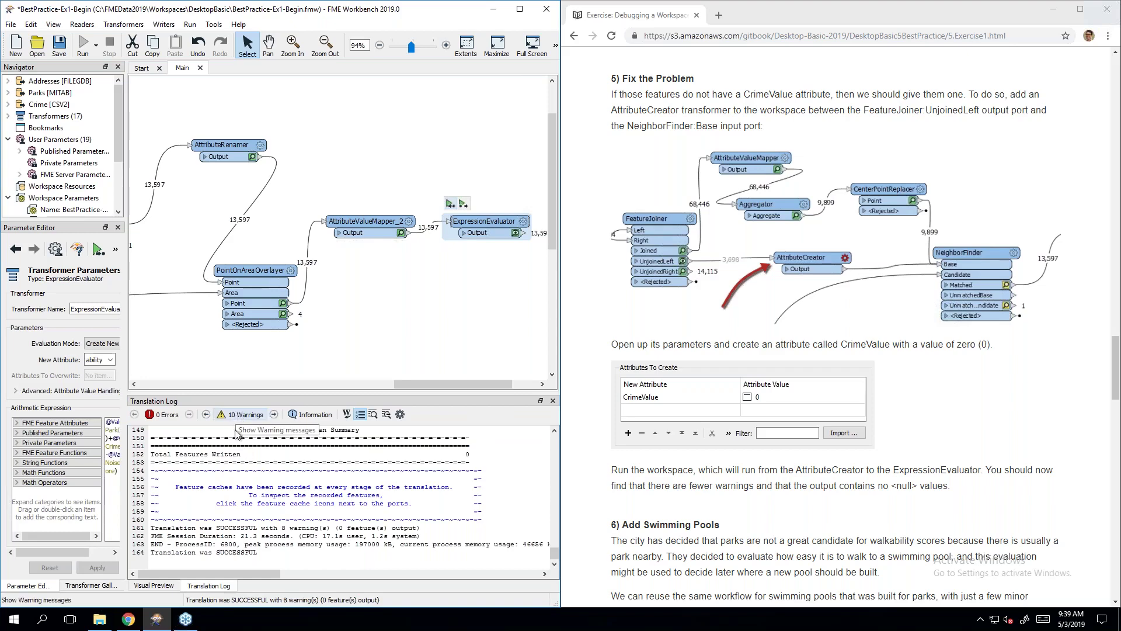
left_click(154, 586)
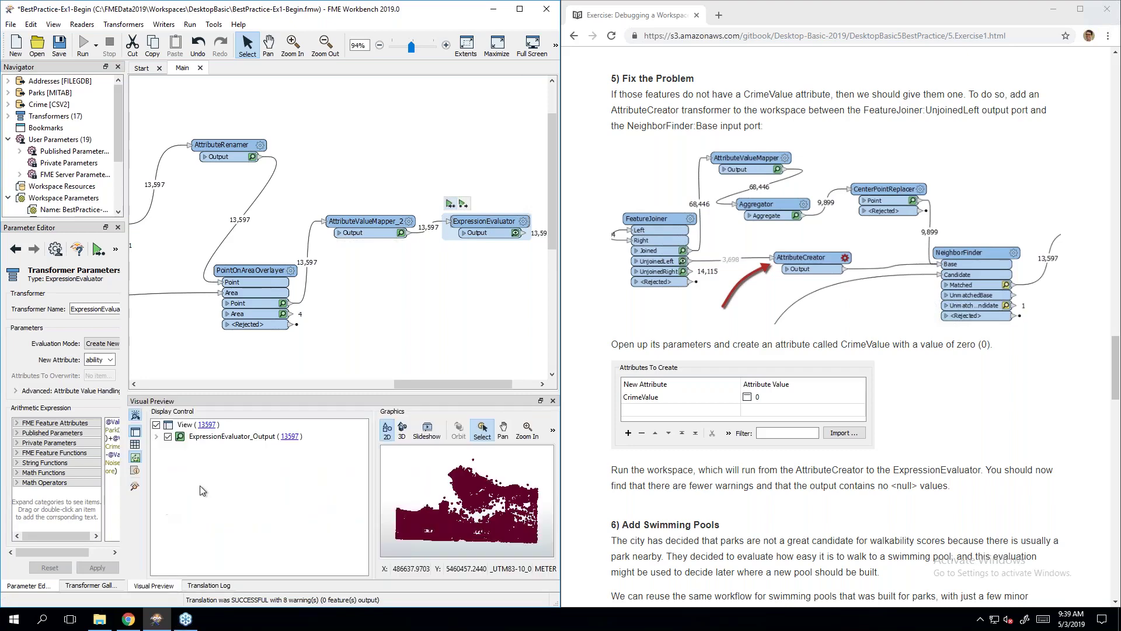
left_click(136, 445)
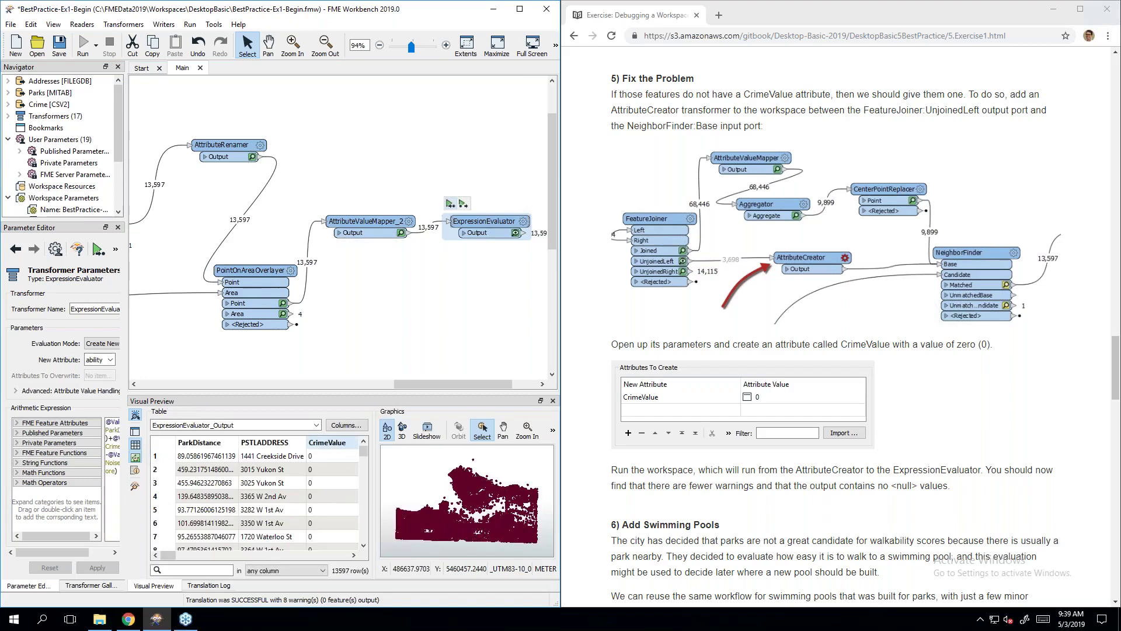
Step: Sort the ExpressionEvaluator output by CrimeValue in alphabetical ascending order and bring up the exercise's Add Swimming Pools section
right_click(335, 444)
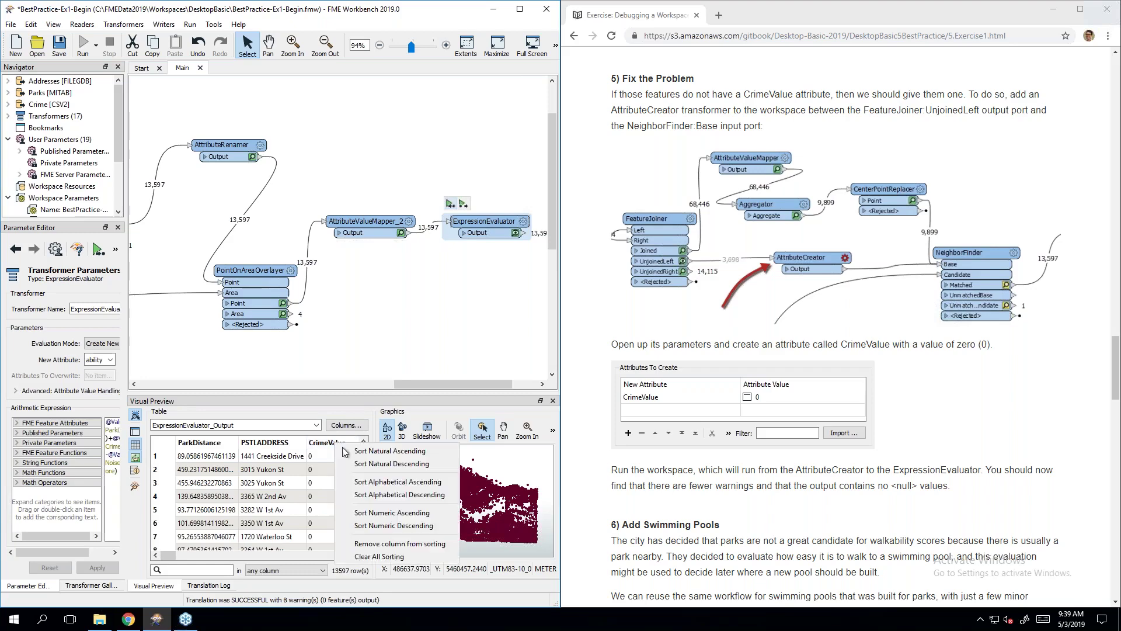
left_click(388, 482)
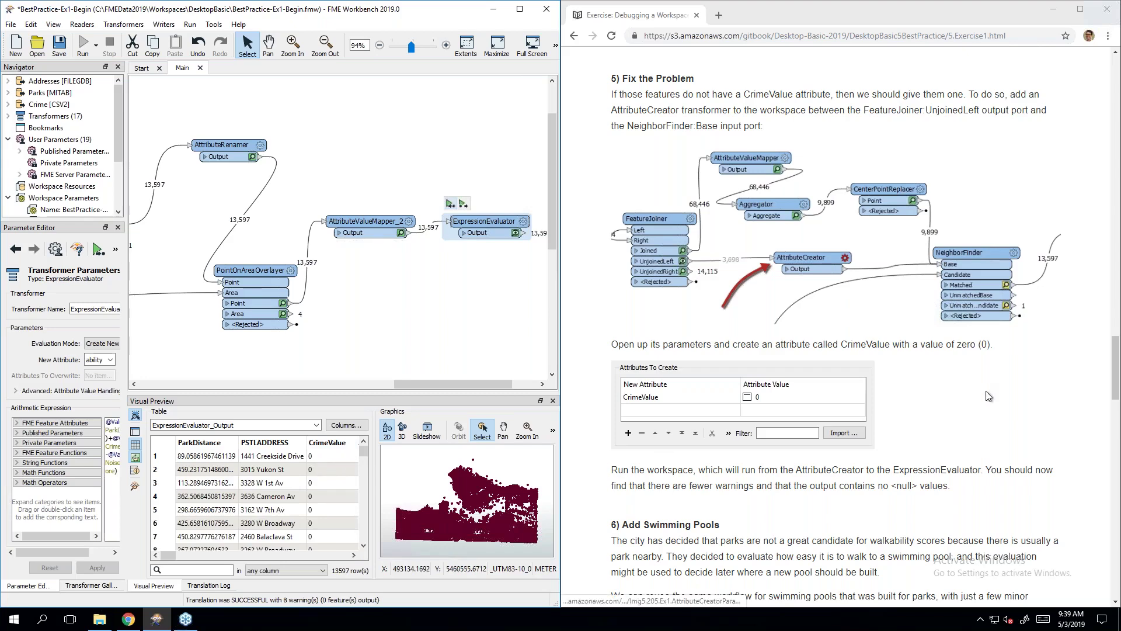
left_click(1019, 432)
scroll(1023, 431, "down", 2)
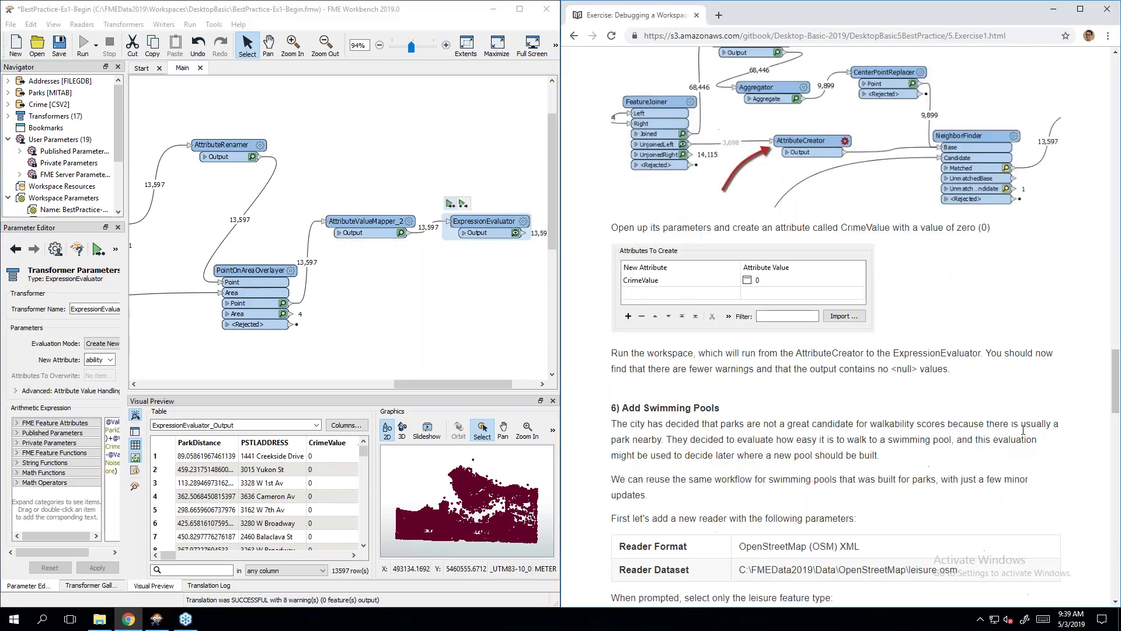
scroll(1024, 420, "down", 5)
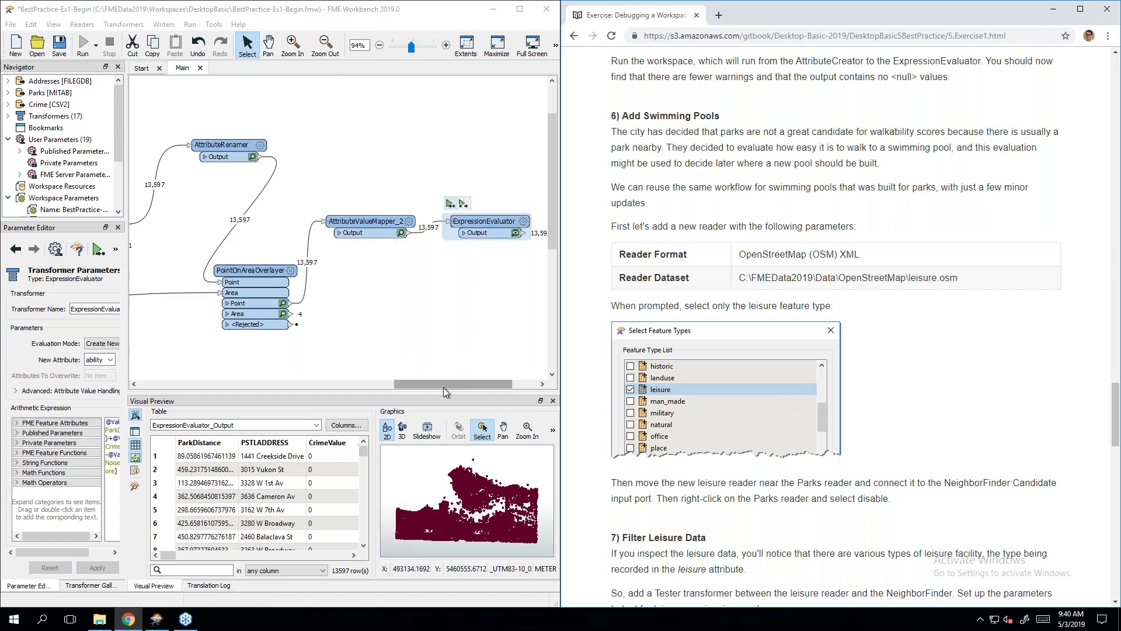
Step: Review the AttributeCreator's CrimeValue setting and its place in the flow between FeatureJoiner UnjoinedLeft and the ExpressionEvaluator
left_click_drag(443, 387, 279, 385)
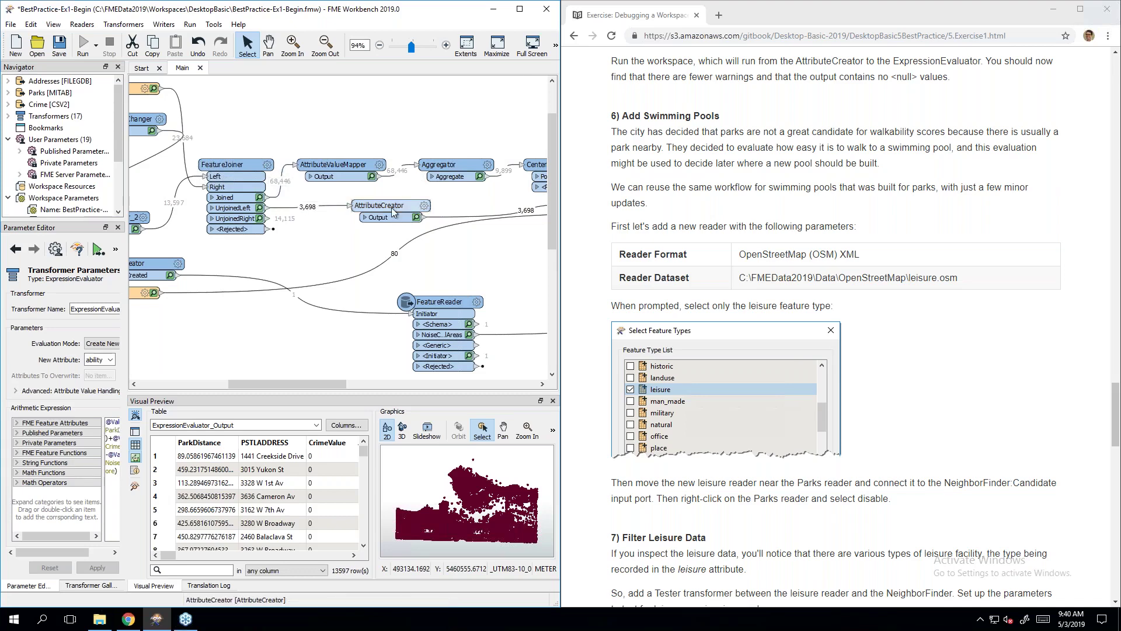
mouse_move(357, 221)
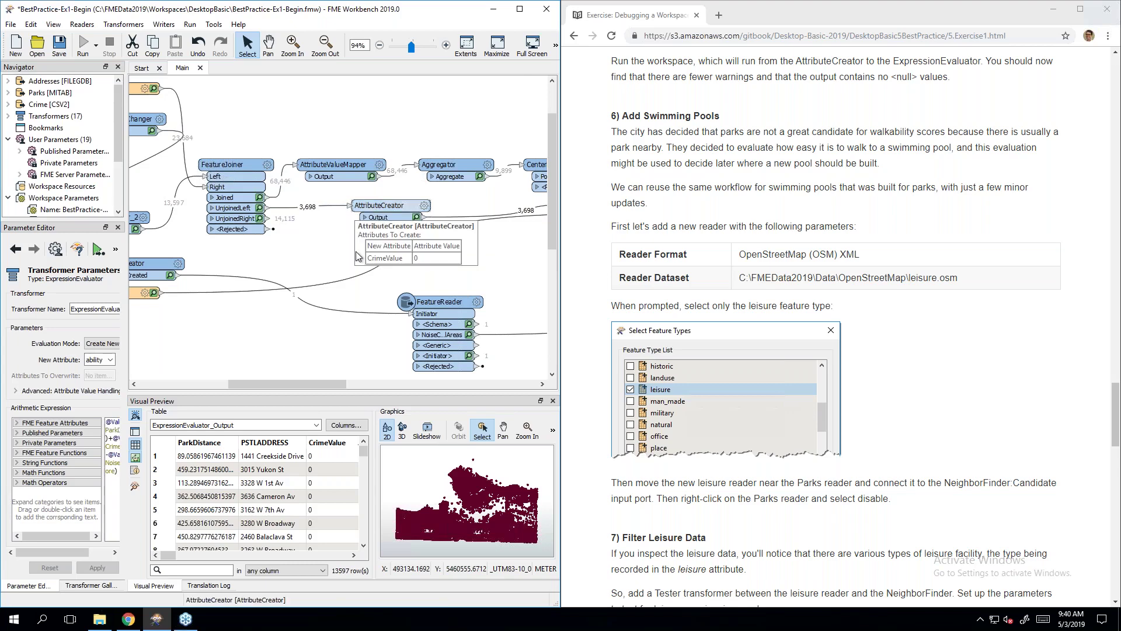
left_click_drag(324, 388, 520, 383)
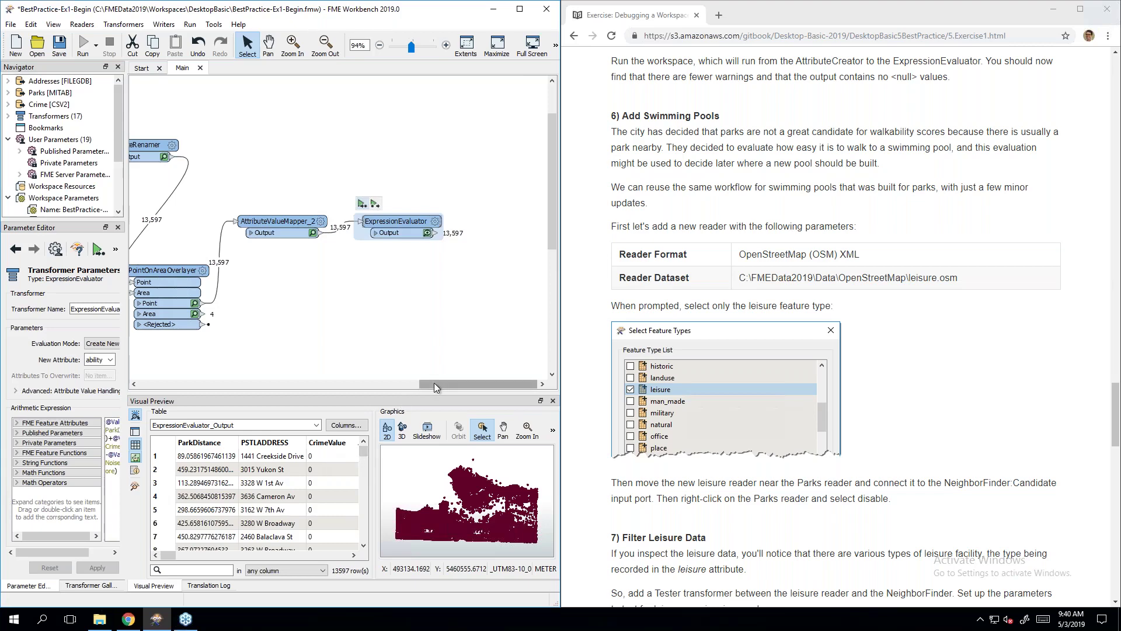
left_click_drag(433, 384, 278, 382)
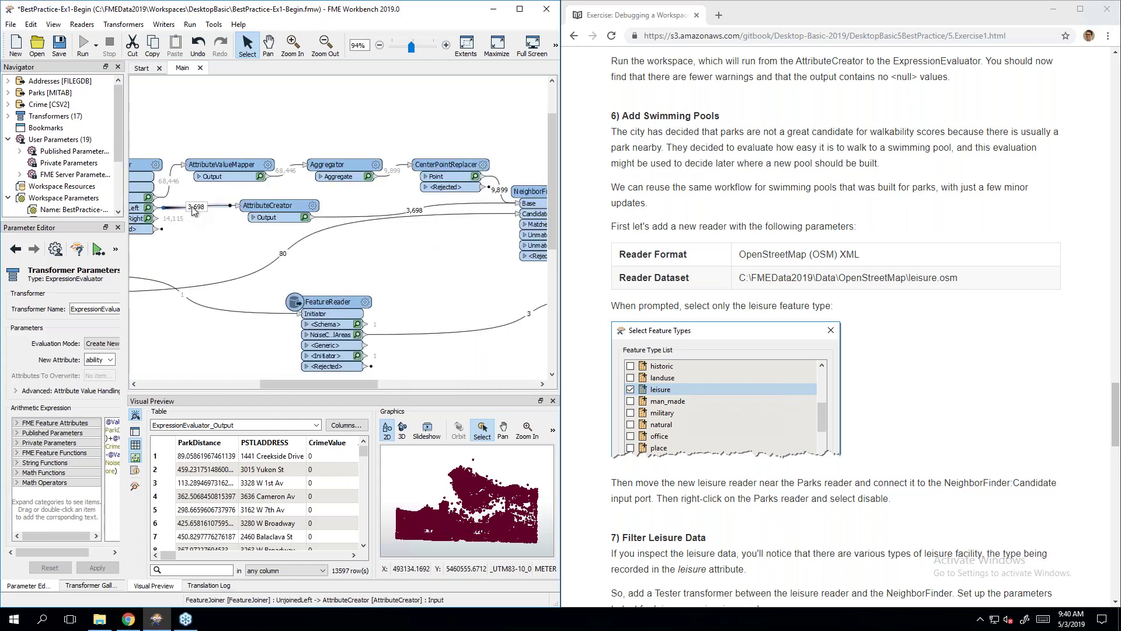
left_click_drag(290, 386, 288, 386)
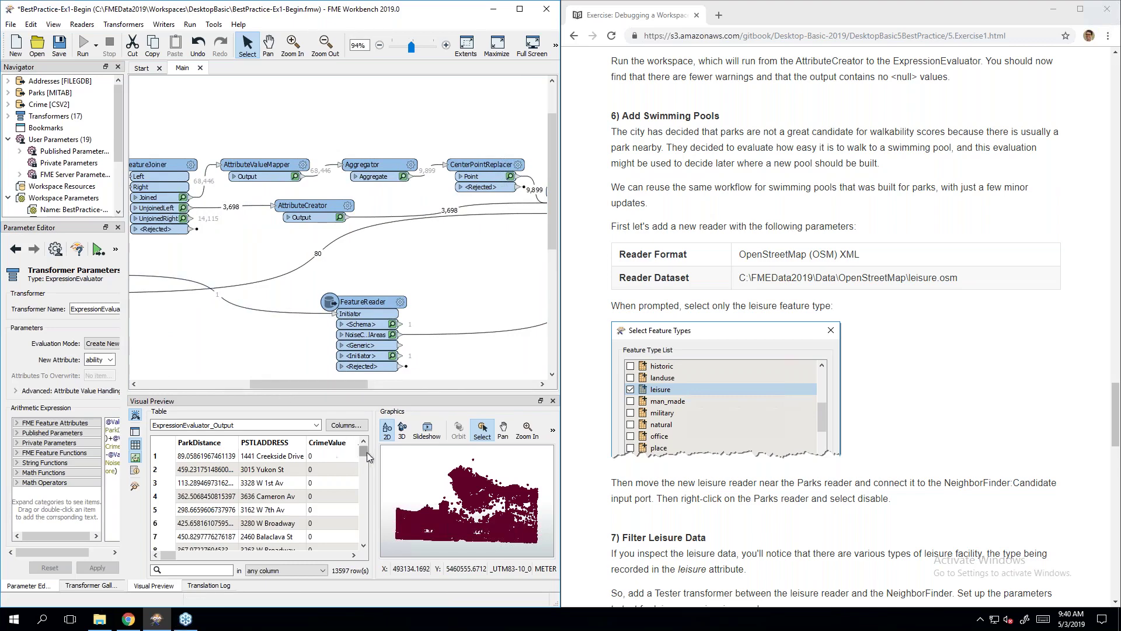
Step: Sort the ExpressionEvaluator output table by CrimeValue in numeric ascending order, then in numeric descending order
right_click(332, 444)
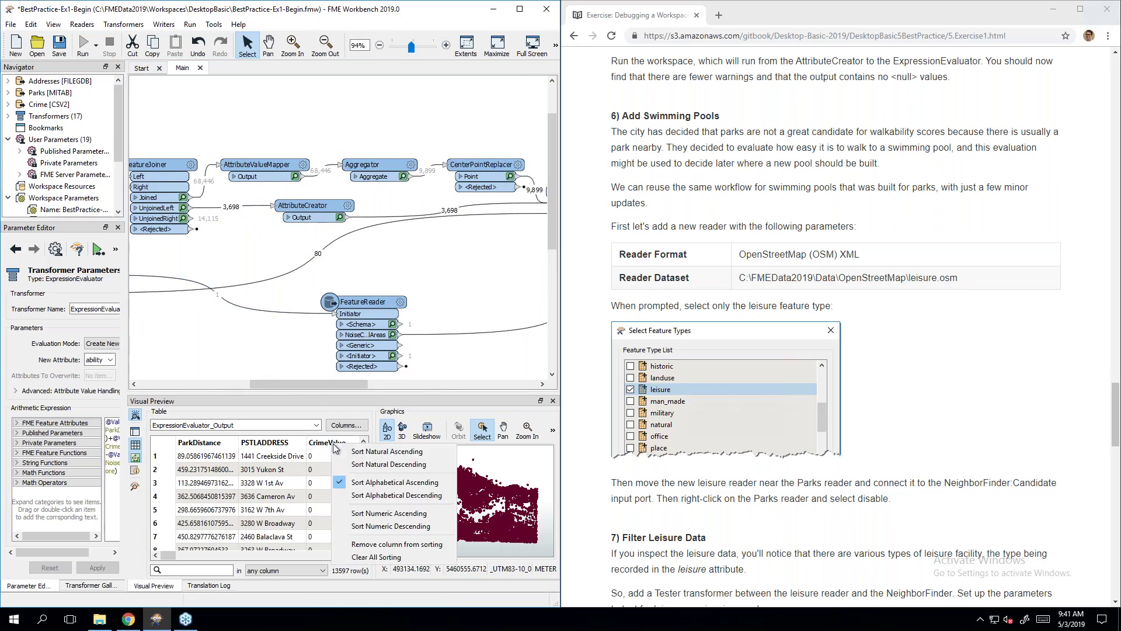
left_click(381, 511)
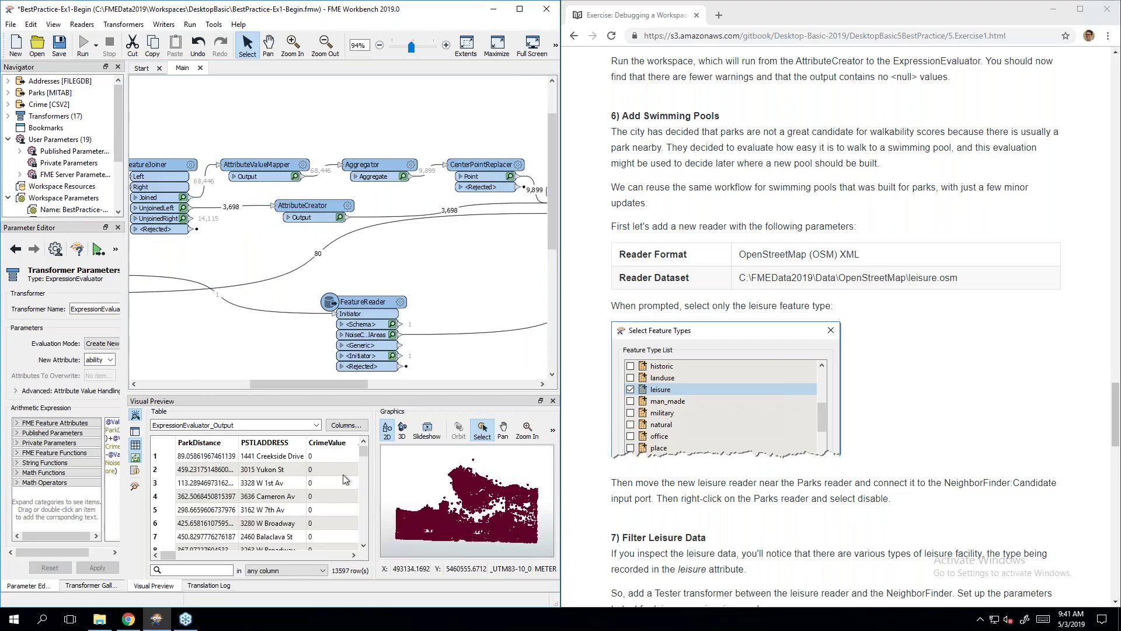
right_click(327, 444)
left_click(391, 529)
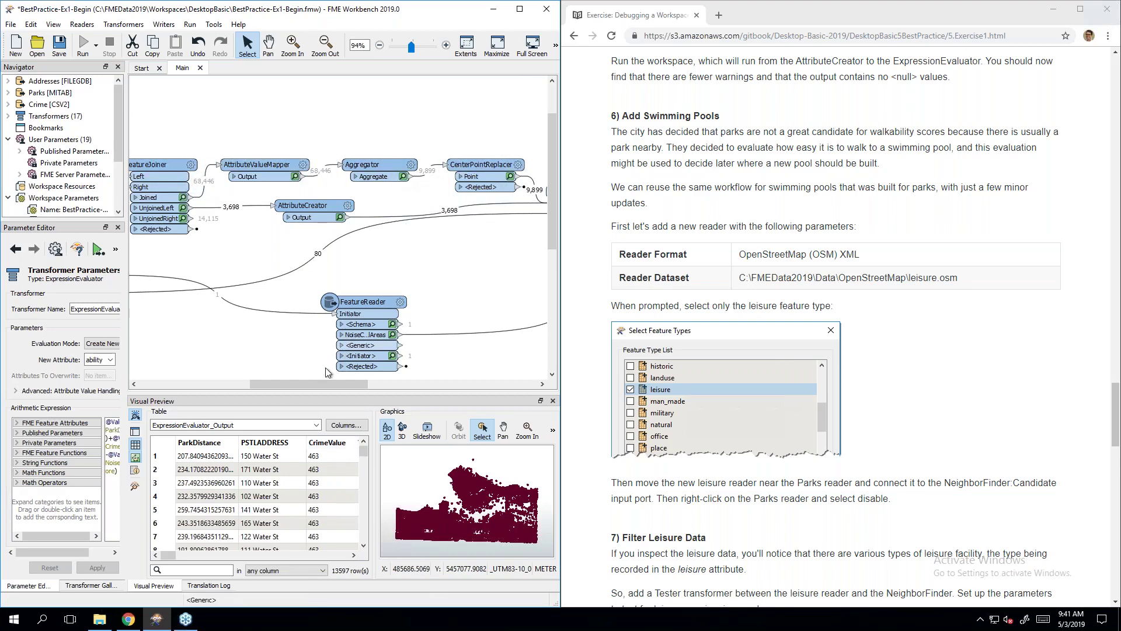
Step: Preview the AttributeCreator's cached output and trace the flow through the NeighborFinder to the ExpressionEvaluator
left_click_drag(320, 387, 346, 381)
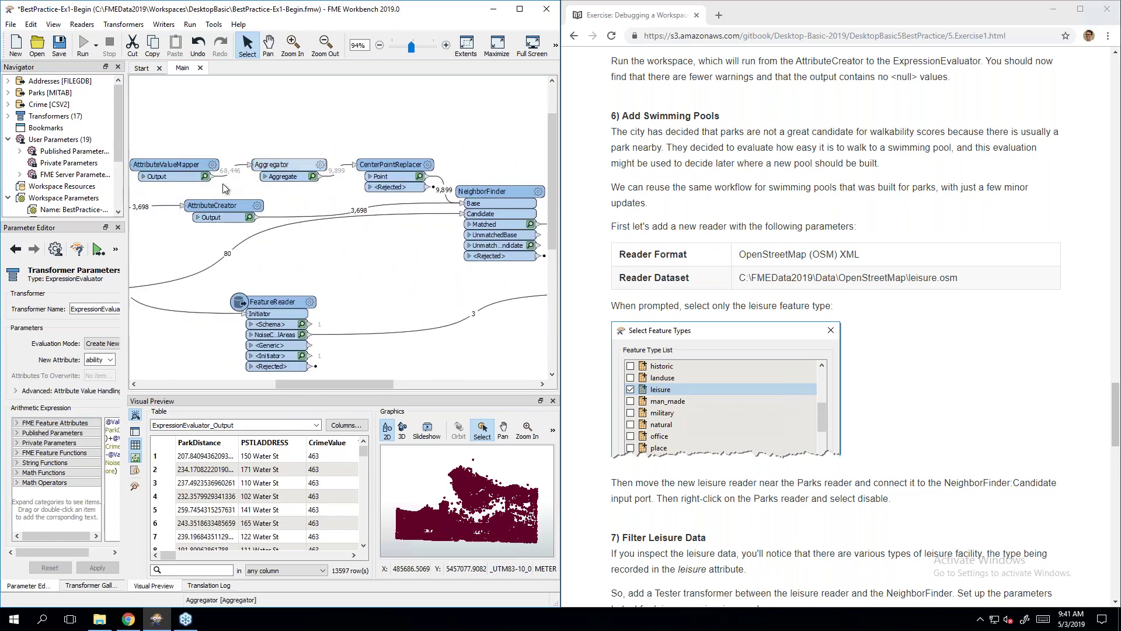
left_click(242, 212)
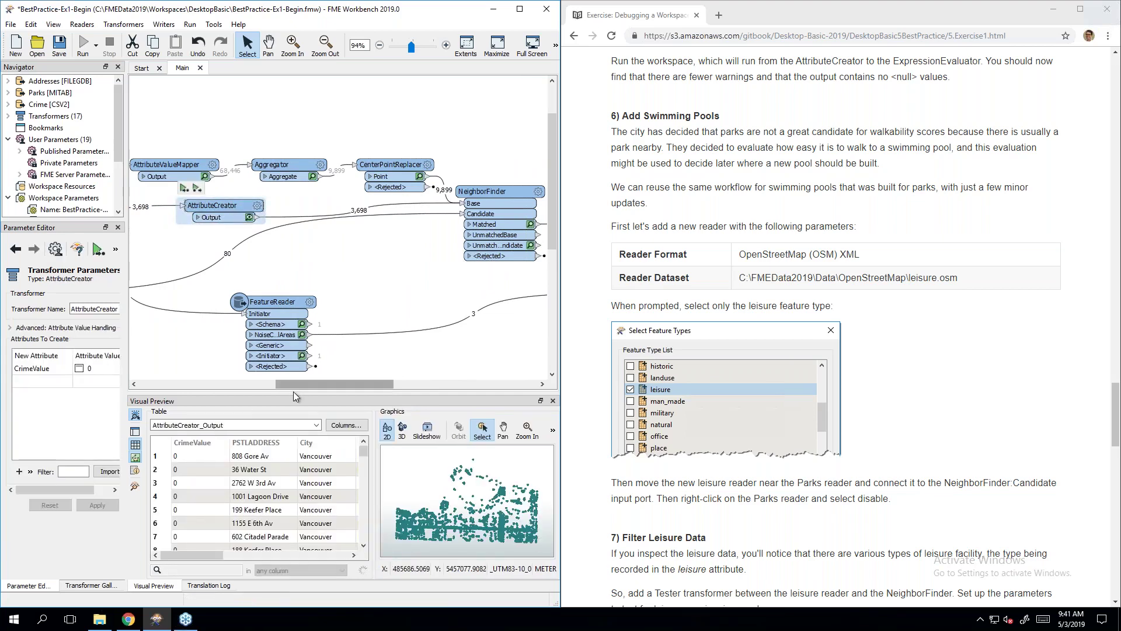
left_click_drag(303, 383, 270, 382)
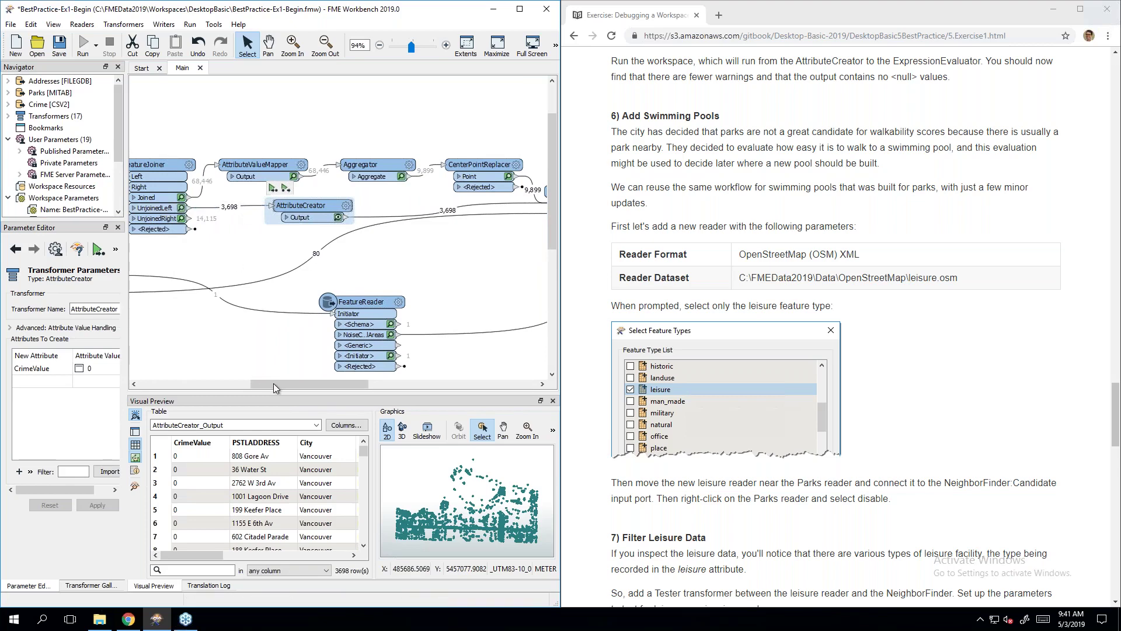
left_click_drag(276, 384, 337, 384)
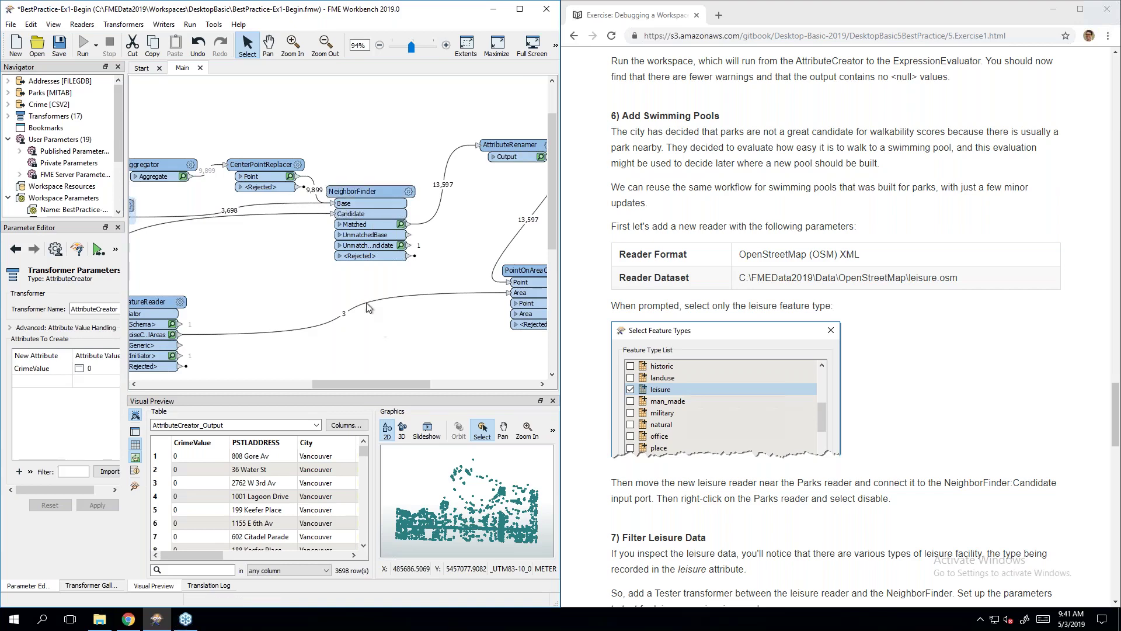
left_click_drag(368, 385, 521, 369)
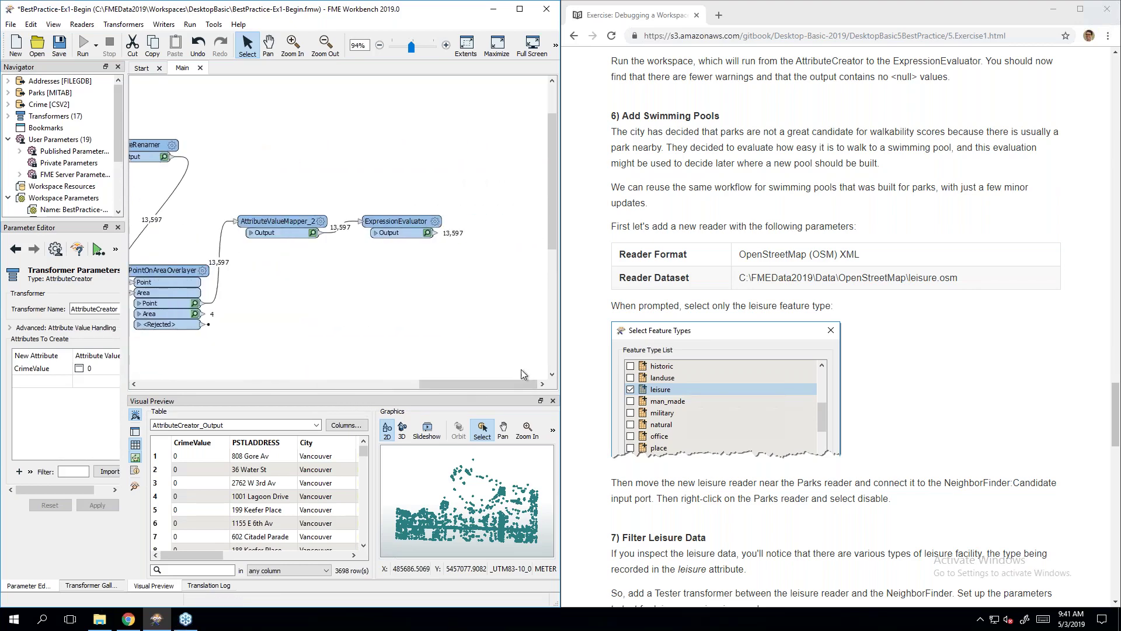
Step: Read the reader format, dataset path and feature type instructions in the exercise's Add Swimming Pools section
left_click(945, 363)
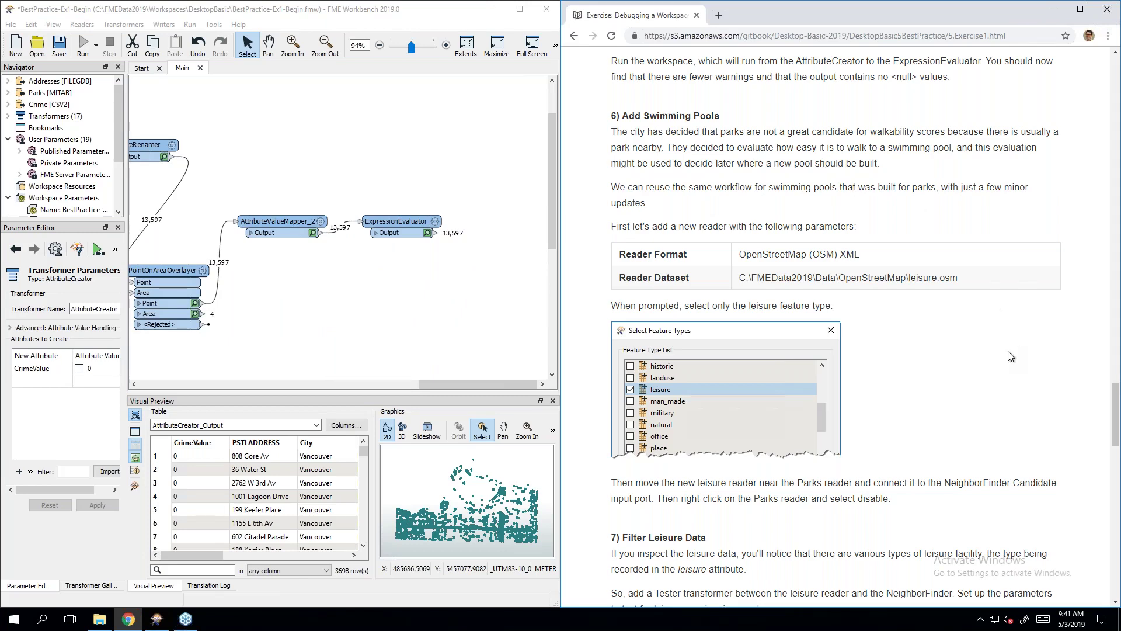
scroll(1008, 362, "down", 1)
scroll(986, 343, "down", 1)
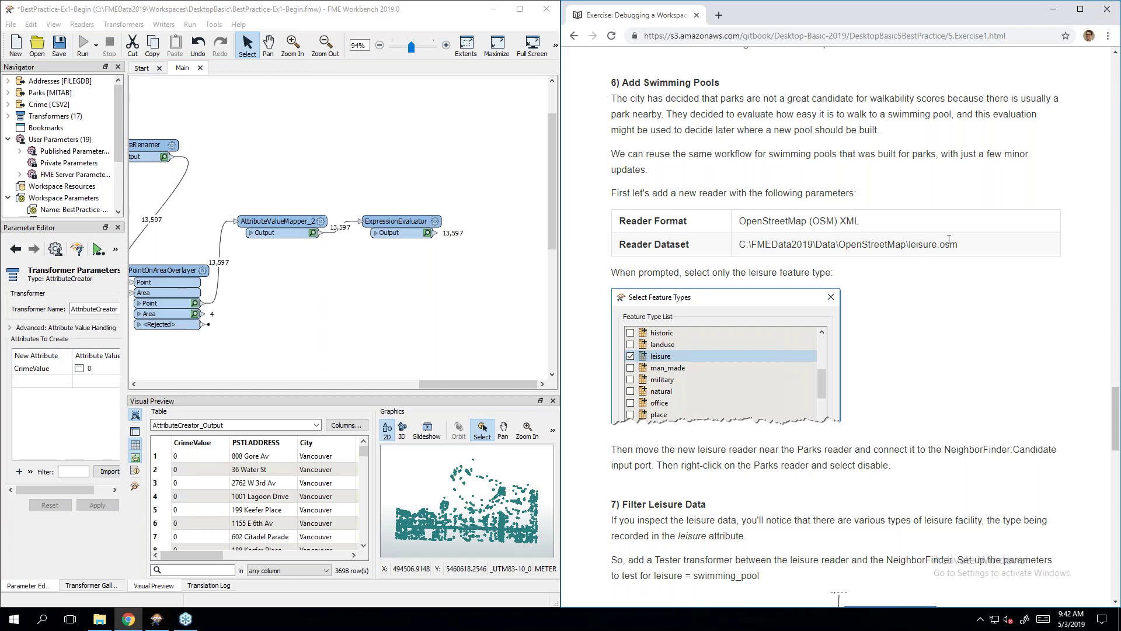
left_click_drag(959, 244, 737, 245)
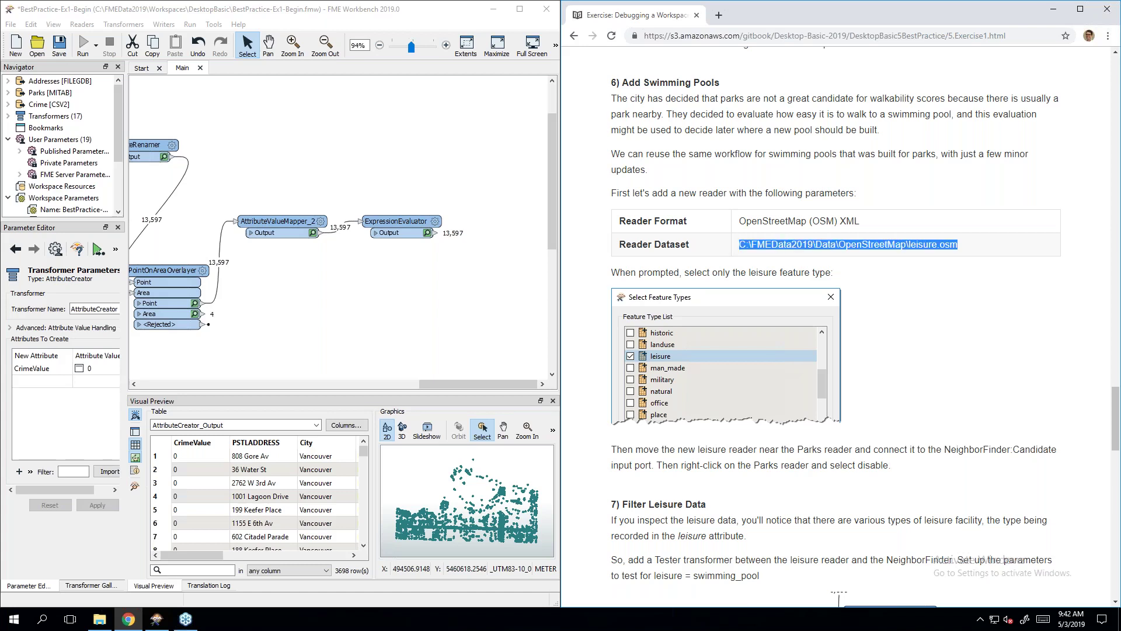
left_click(841, 285)
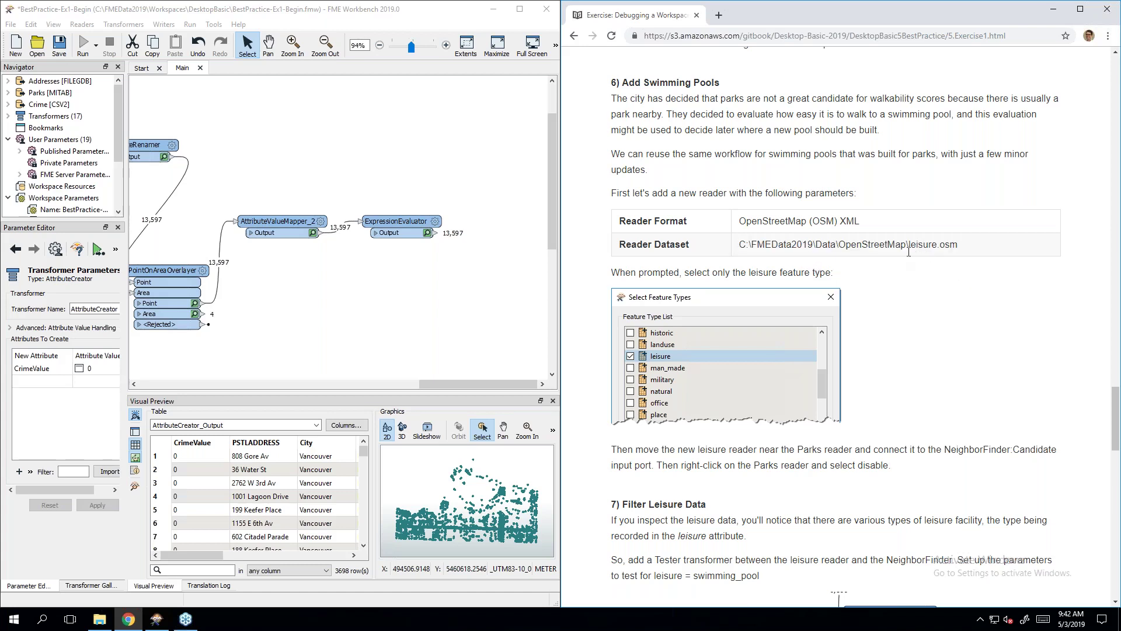
Step: Search for osm from an empty spot on the canvas and start adding an OpenStreetMap (OSM) XML reader
left_click_drag(430, 386, 395, 385)
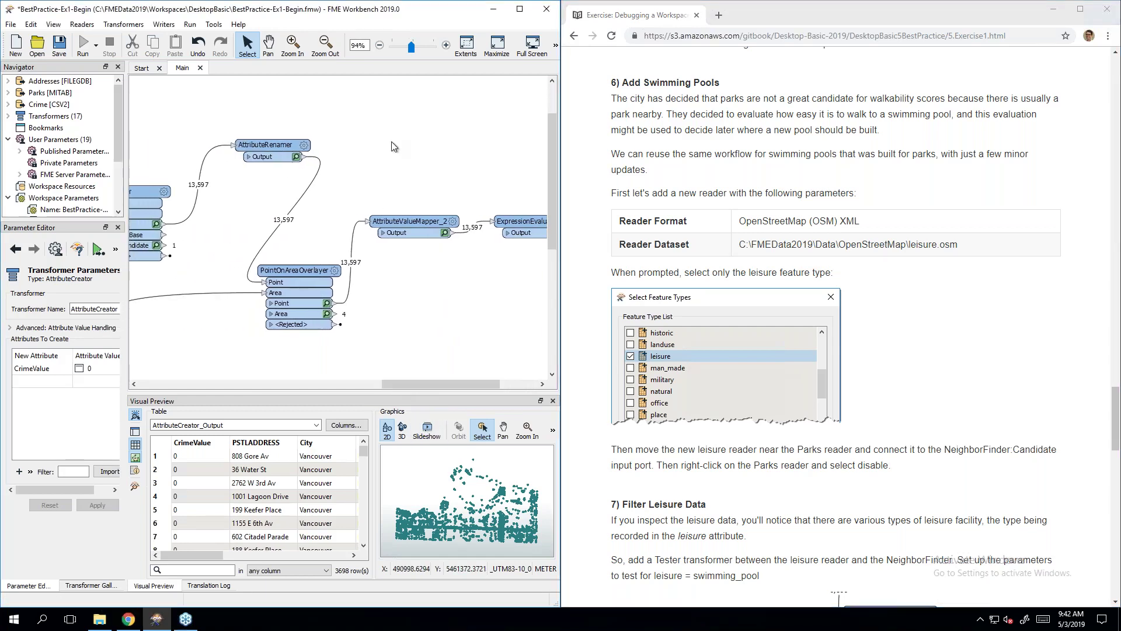
left_click(392, 142)
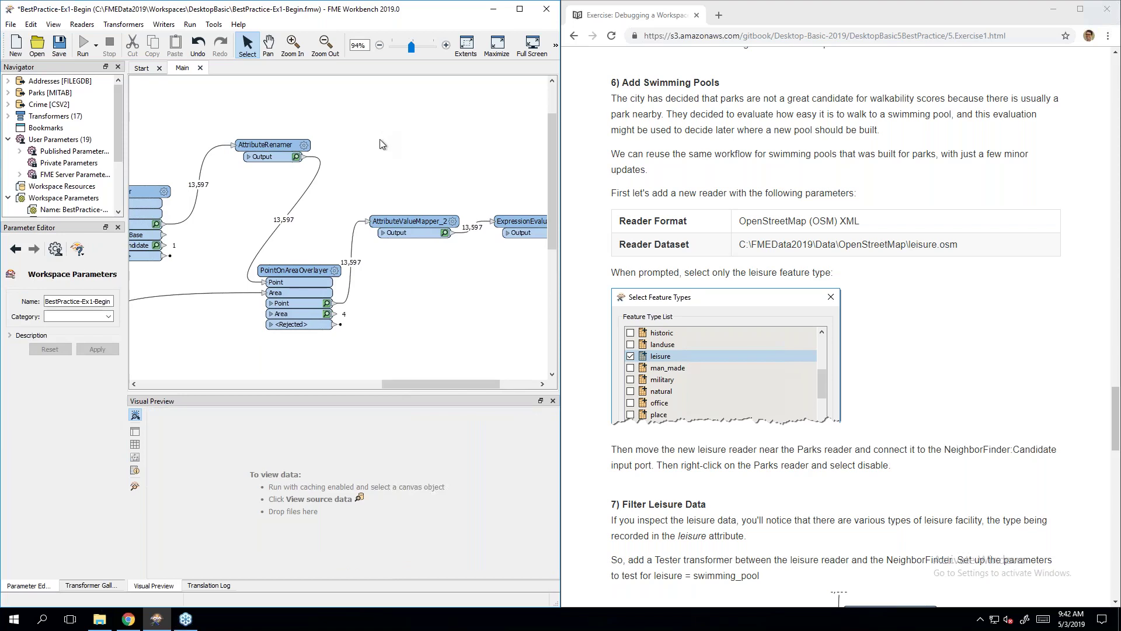
type("osm")
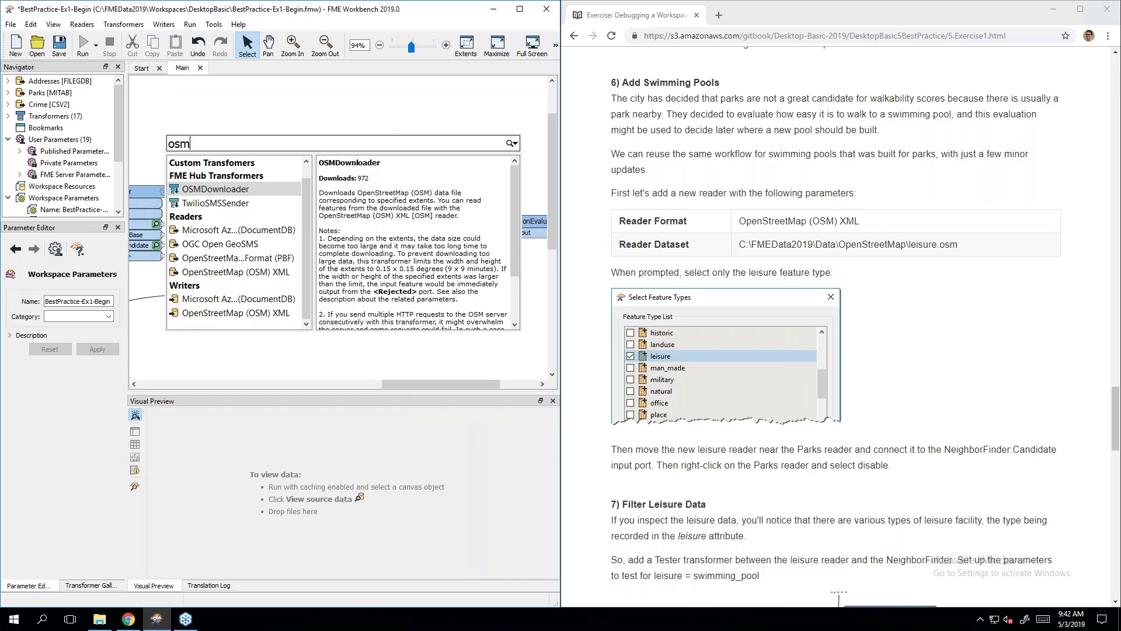
key("Down")
key("Down")
key("Down")
key("Down")
key("Down")
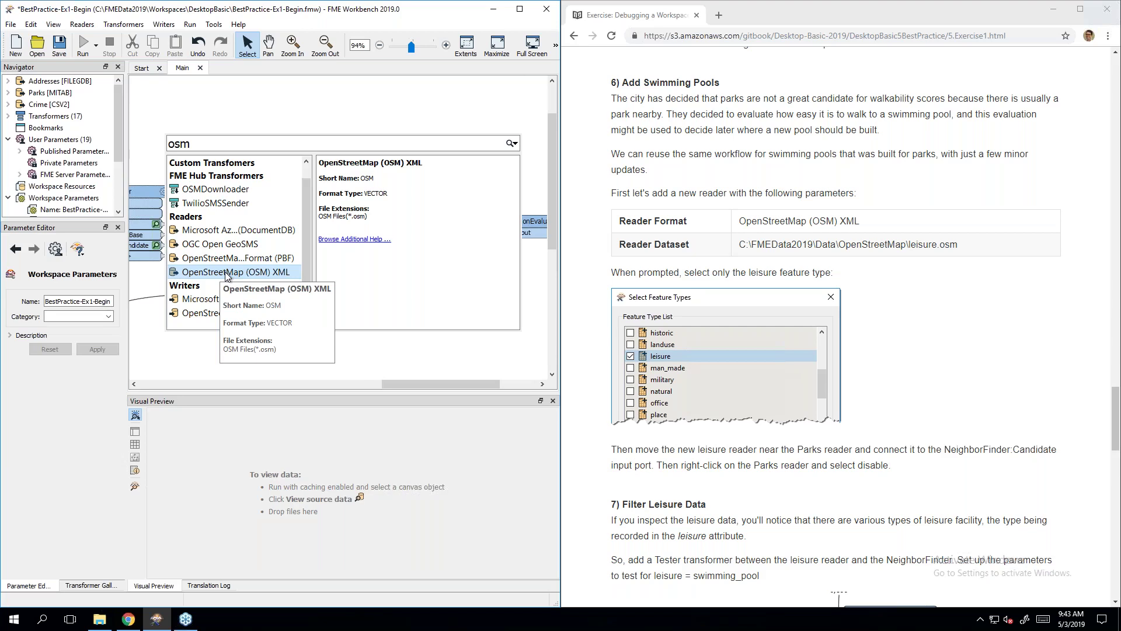
key("Return")
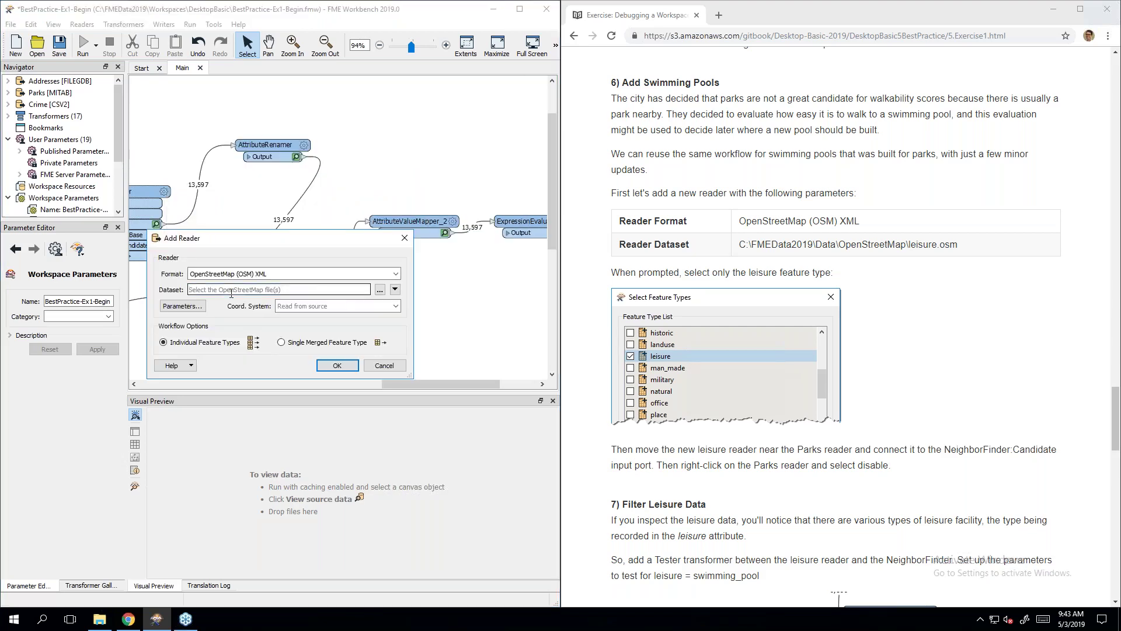
Step: Set the new reader's dataset to C:\FMEData2019\Data\OpenStreetMap\leisure.osm
left_click(380, 291)
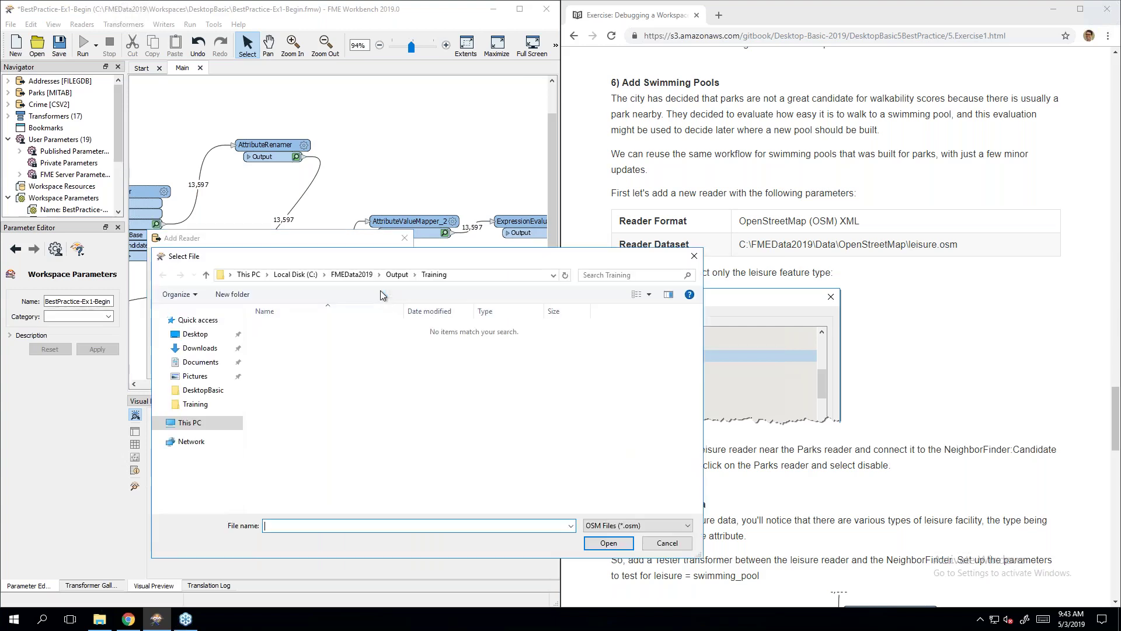
left_click(315, 274)
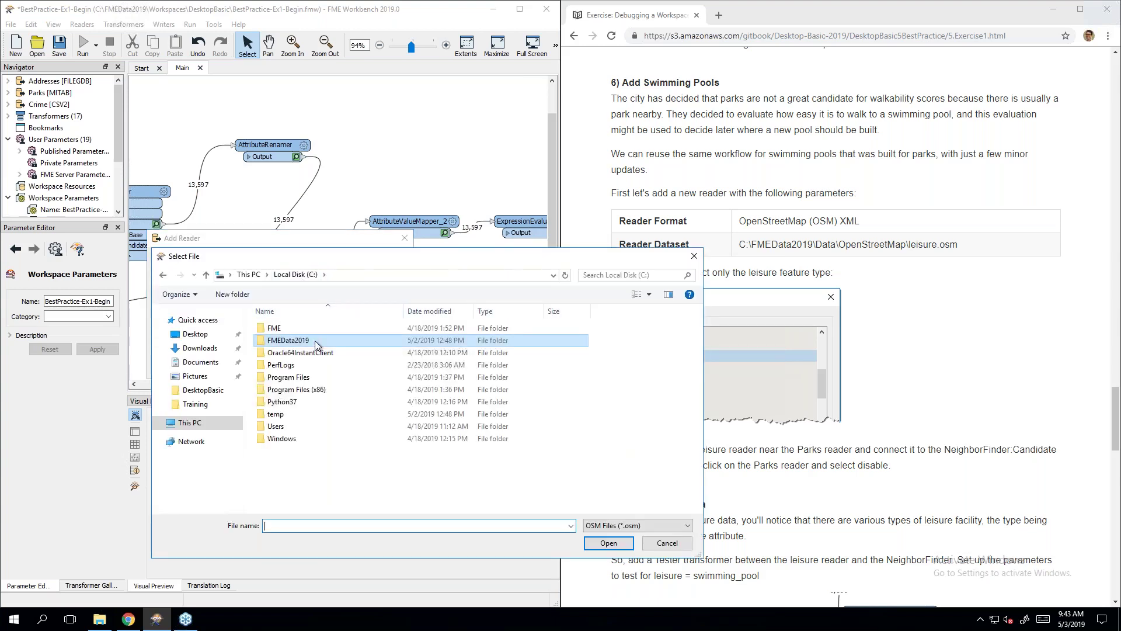
double_click(315, 341)
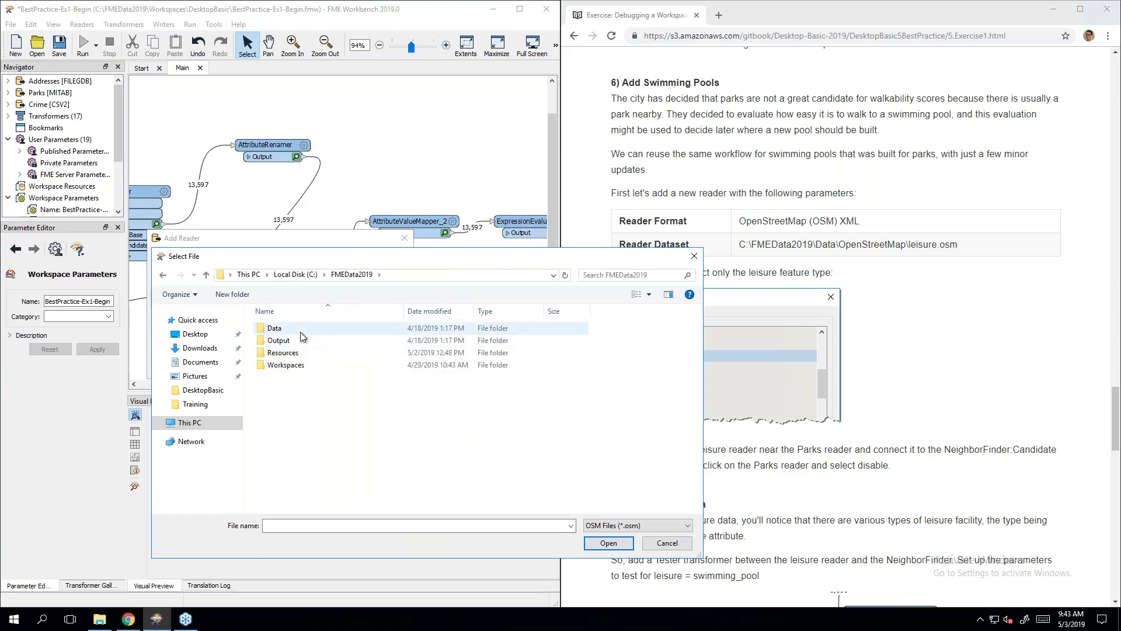
left_click(300, 331)
double_click(300, 330)
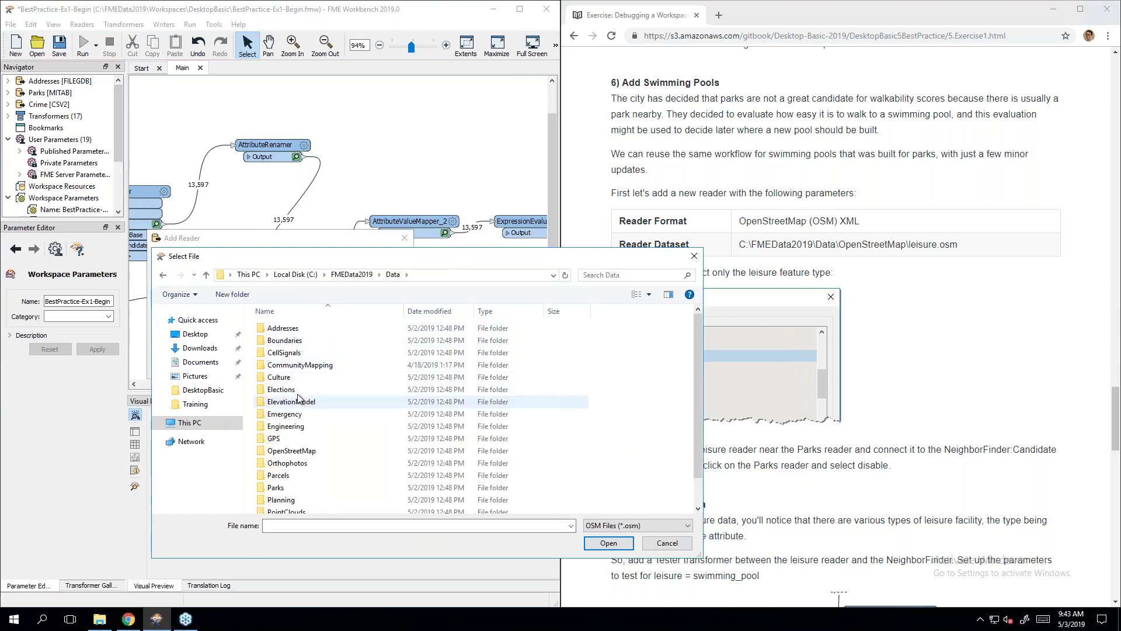
double_click(308, 450)
left_click(304, 439)
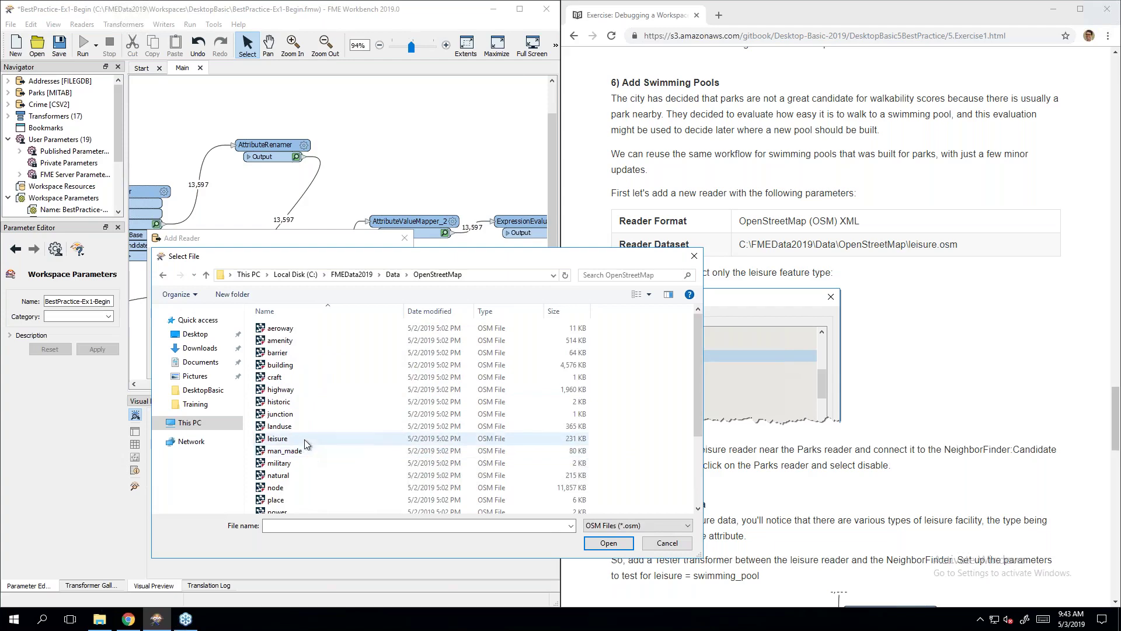
double_click(304, 439)
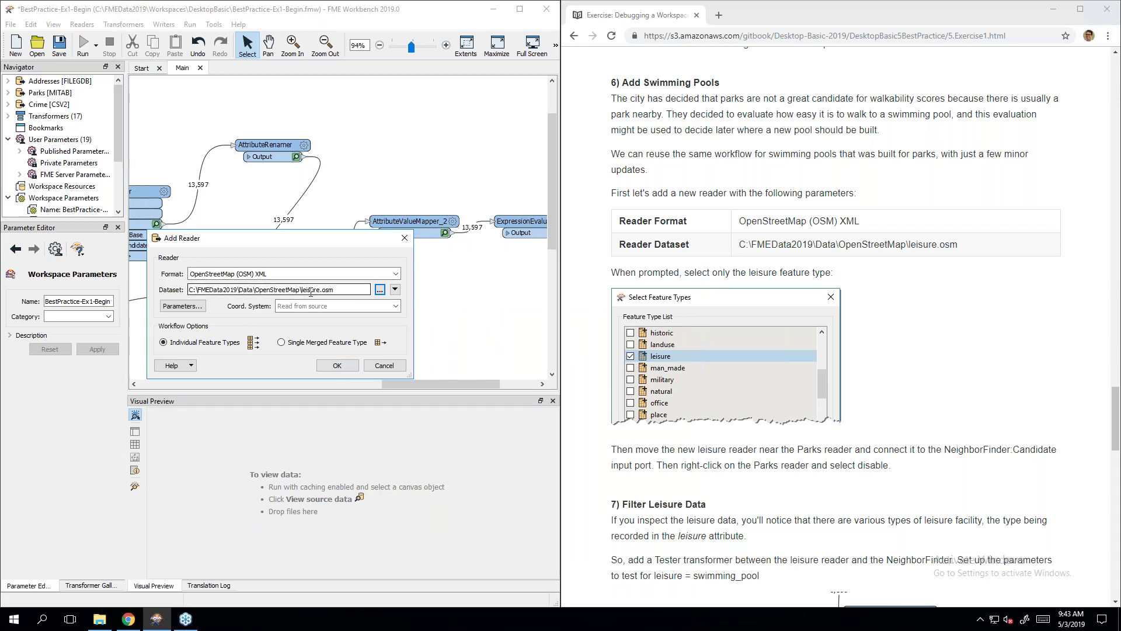
Step: Accept the reader settings and add the OpenStreetMap reader with only the leisure feature type selected
left_click(337, 365)
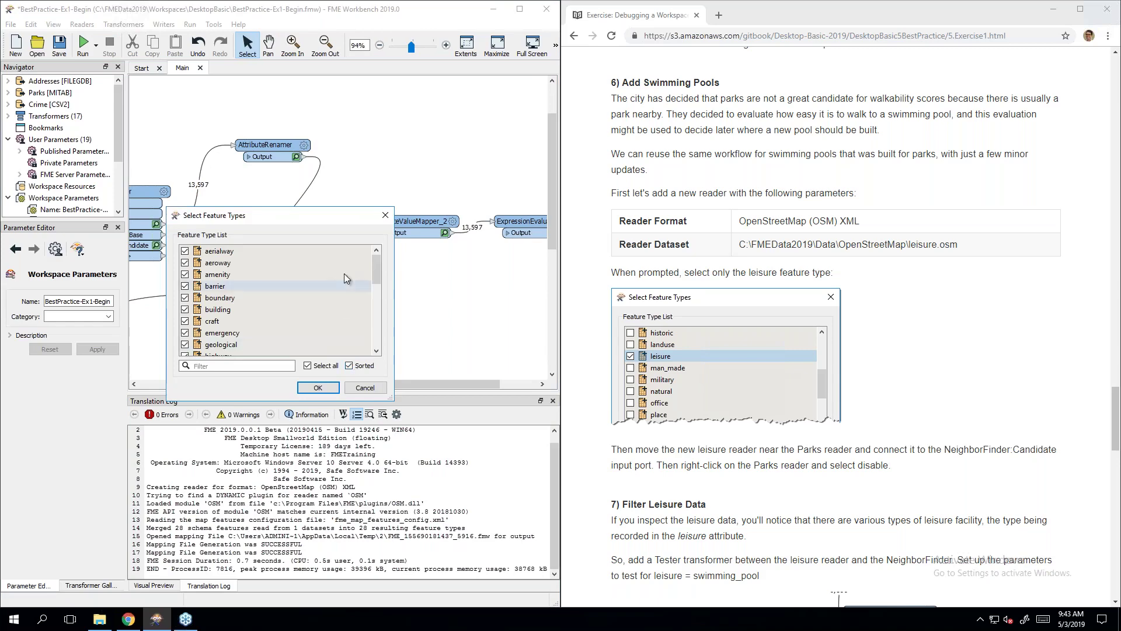
scroll(373, 274, "down", 1)
left_click_drag(375, 289, 378, 252)
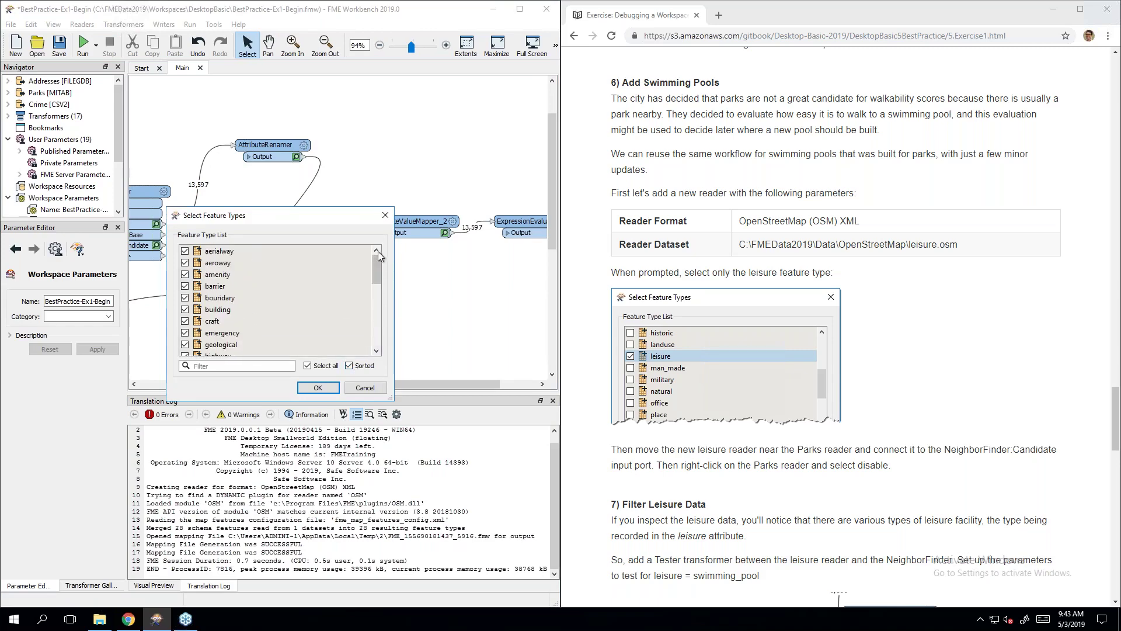
left_click(308, 367)
scroll(240, 333, "down", 2)
left_click(240, 320)
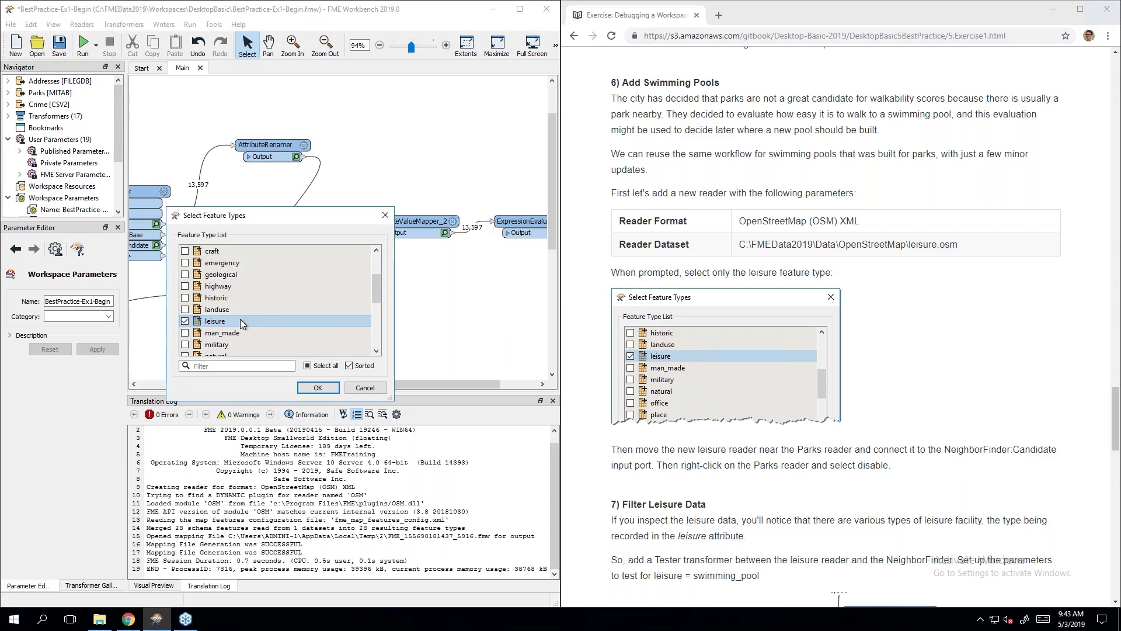
scroll(240, 319, "down", 3)
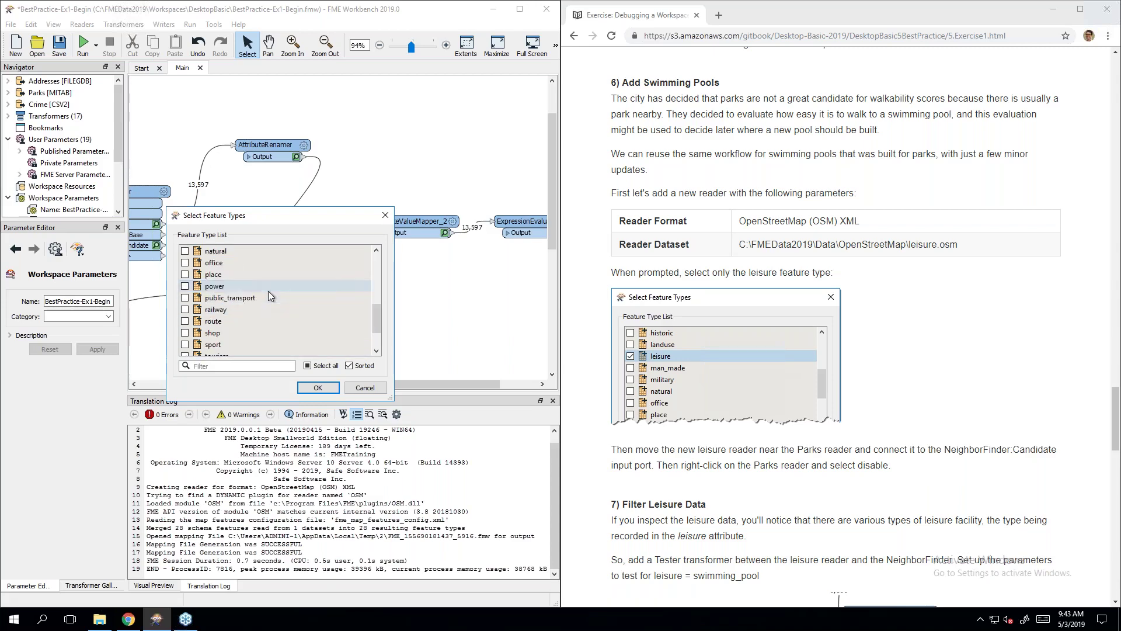
scroll(269, 291, "up", 2)
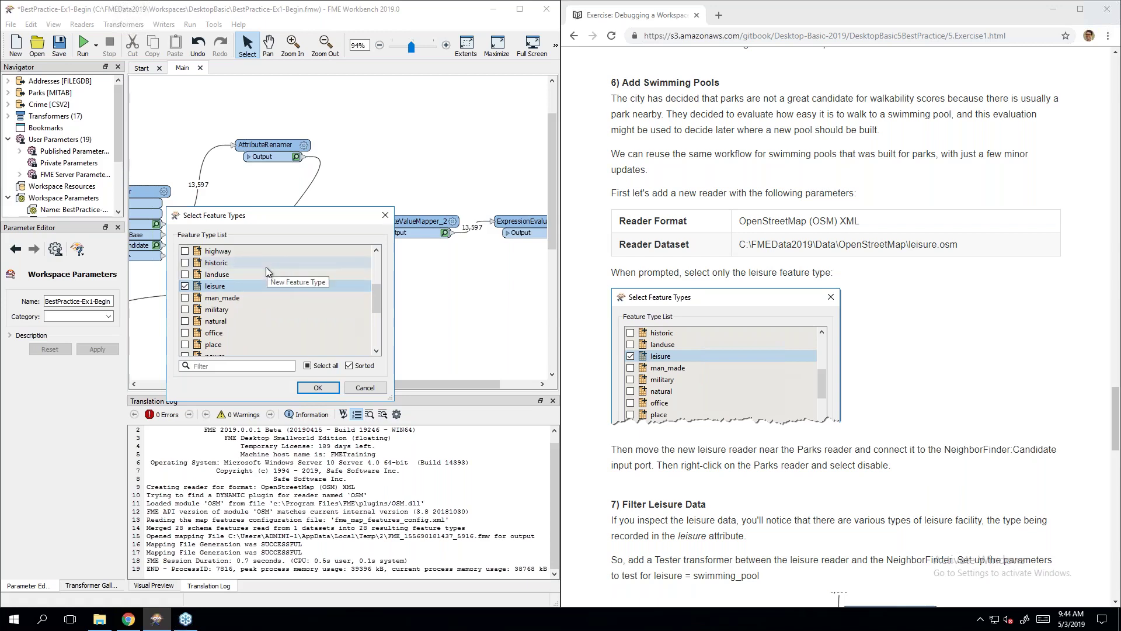
left_click(317, 389)
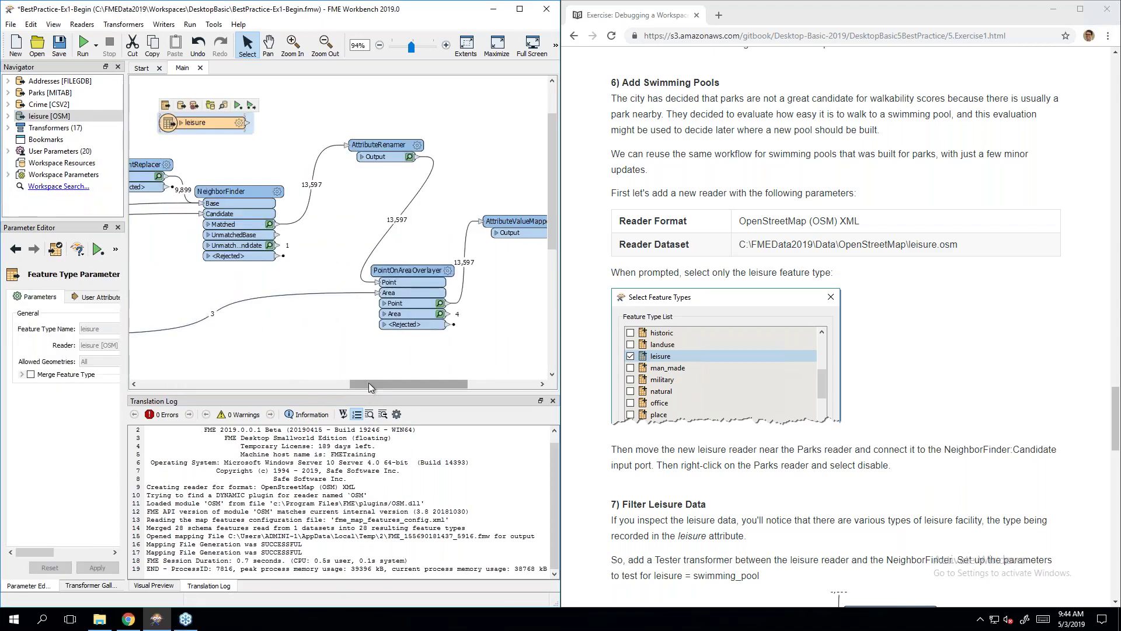
Step: Move the Parks reader feature type beneath the AttributeCreator, close to the NeighborFinder
left_click_drag(369, 384, 271, 374)
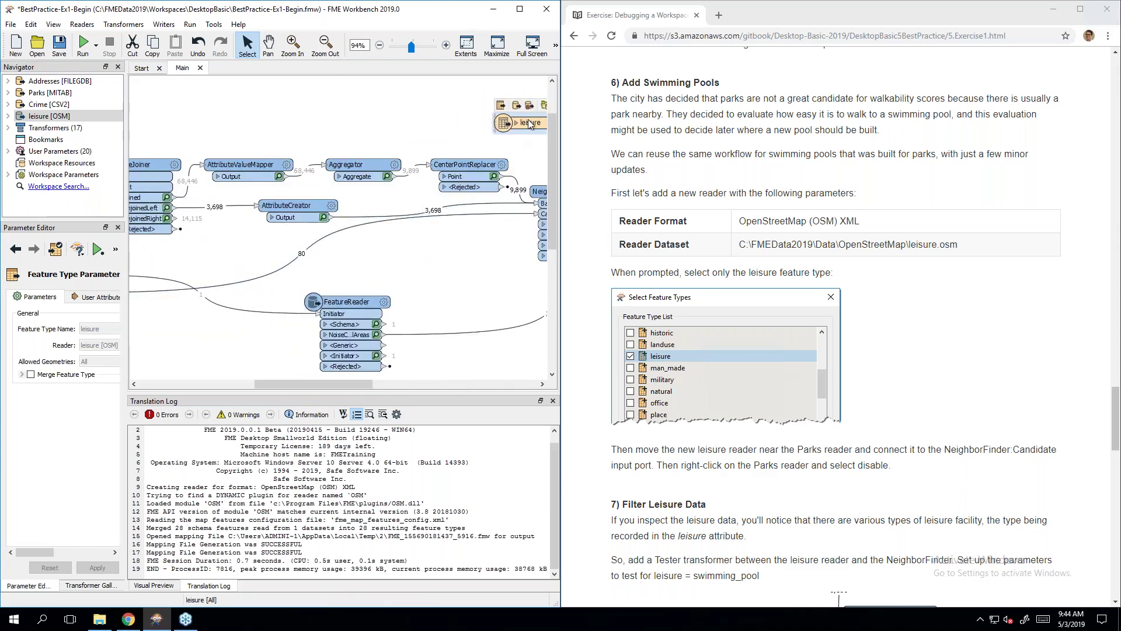
mouse_move(530, 124)
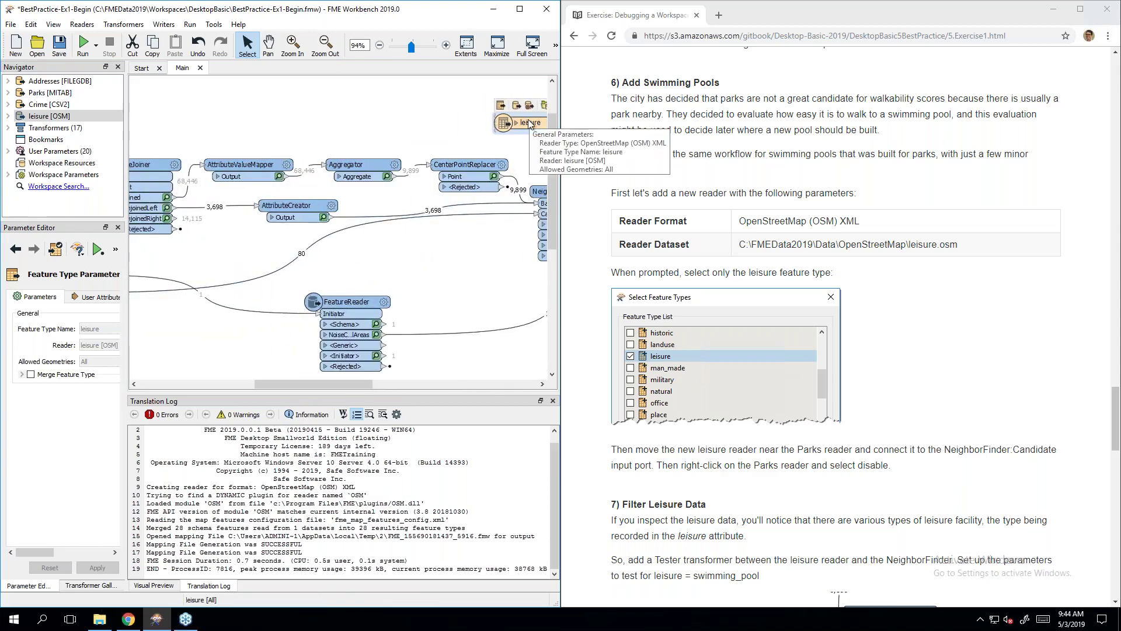
left_click(401, 261)
scroll(401, 261, "down", 3)
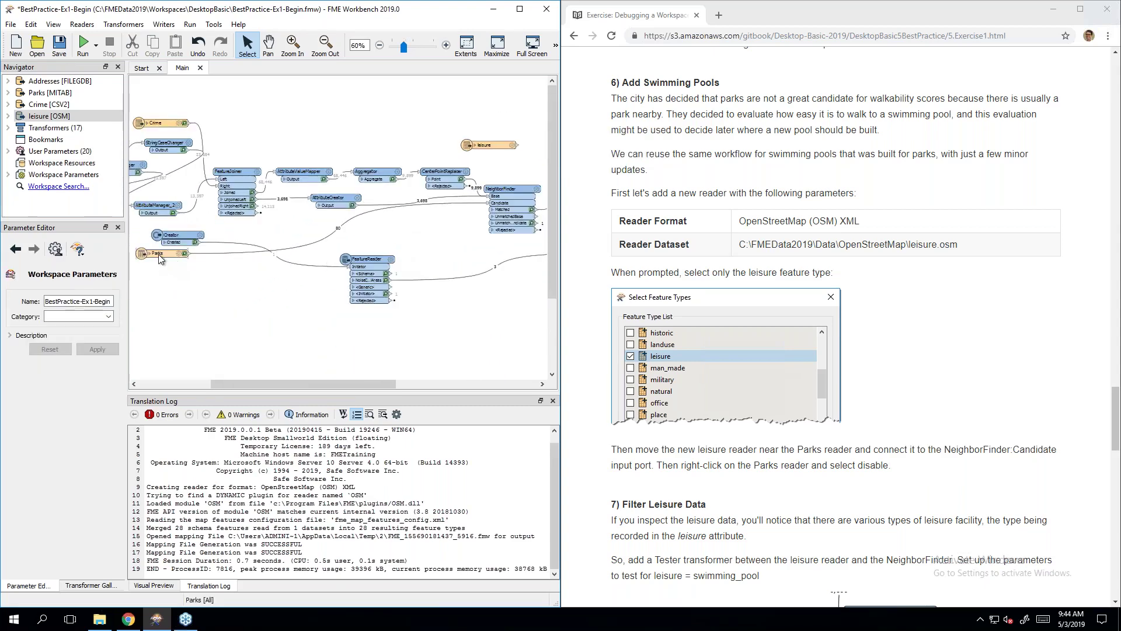
mouse_move(160, 255)
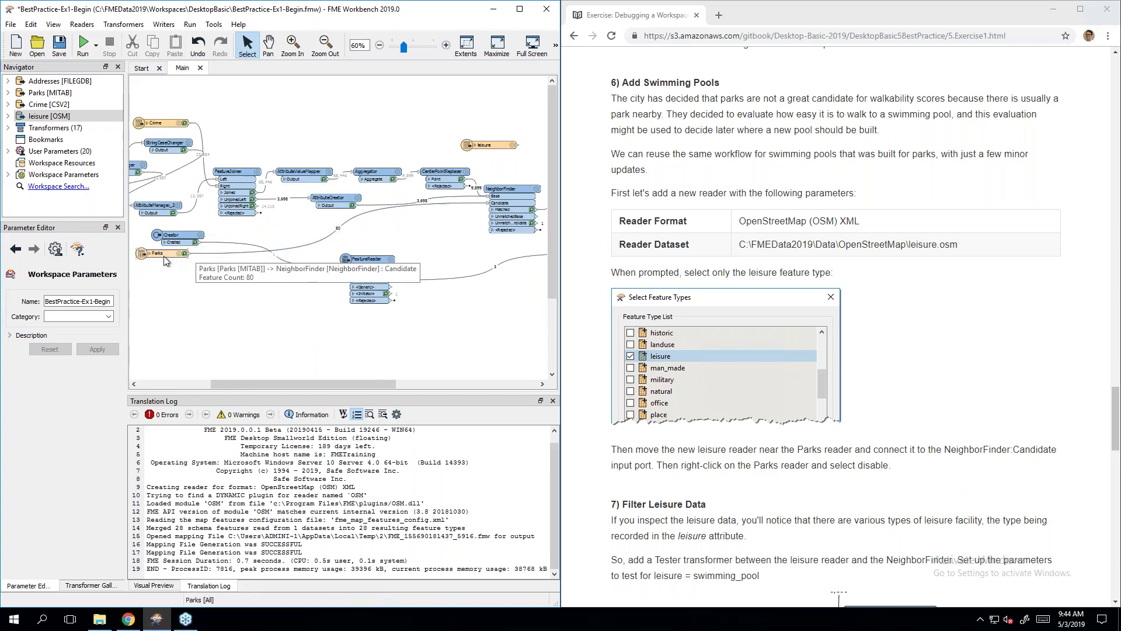
left_click_drag(187, 253, 367, 223)
left_click(468, 216)
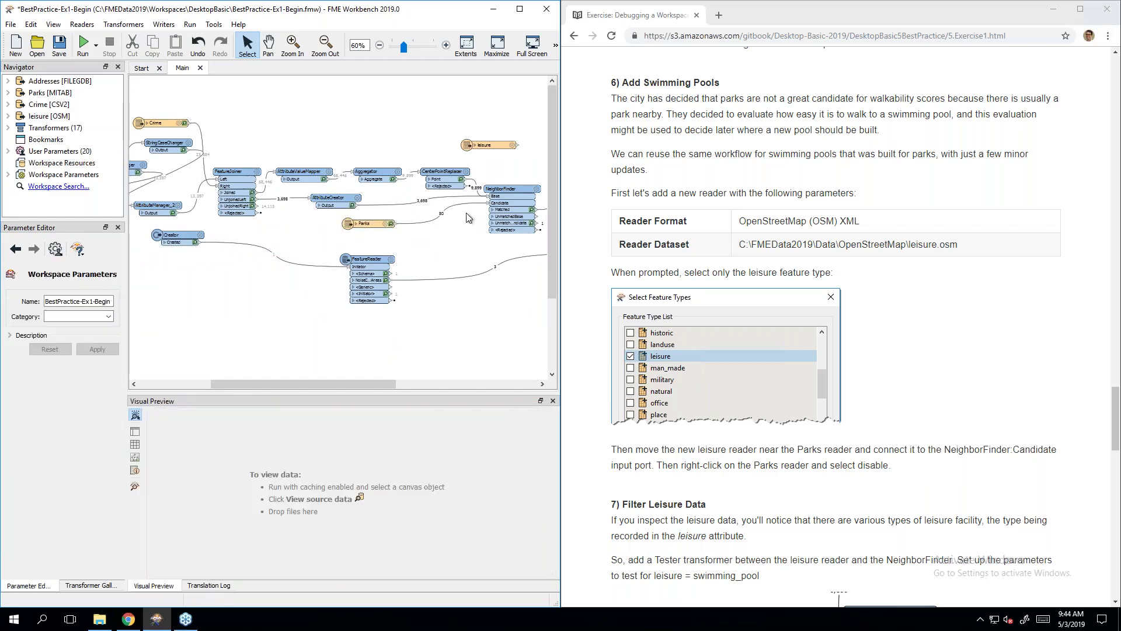
Step: Place the leisure reader feature type directly below Parks, above the FeatureReader
scroll(468, 216, "up", 3)
left_click_drag(505, 109, 313, 258)
left_click(444, 273)
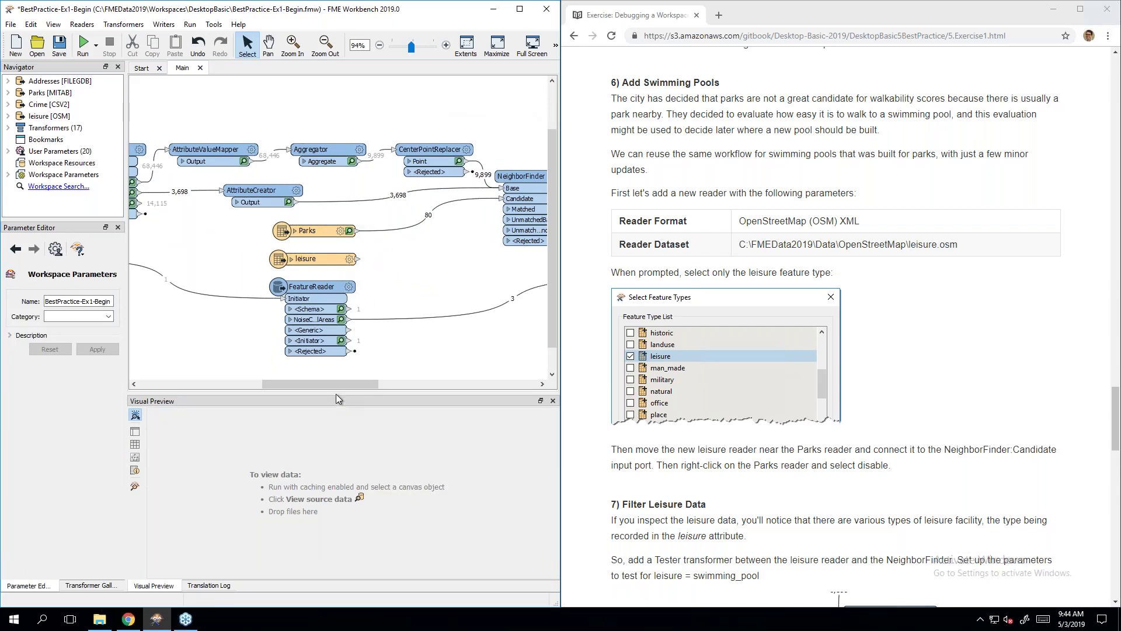
Step: Check the exercise's reader connection instructions and reroute the NeighborFinder's Candidate connection from Parks to leisure
left_click_drag(339, 384, 359, 384)
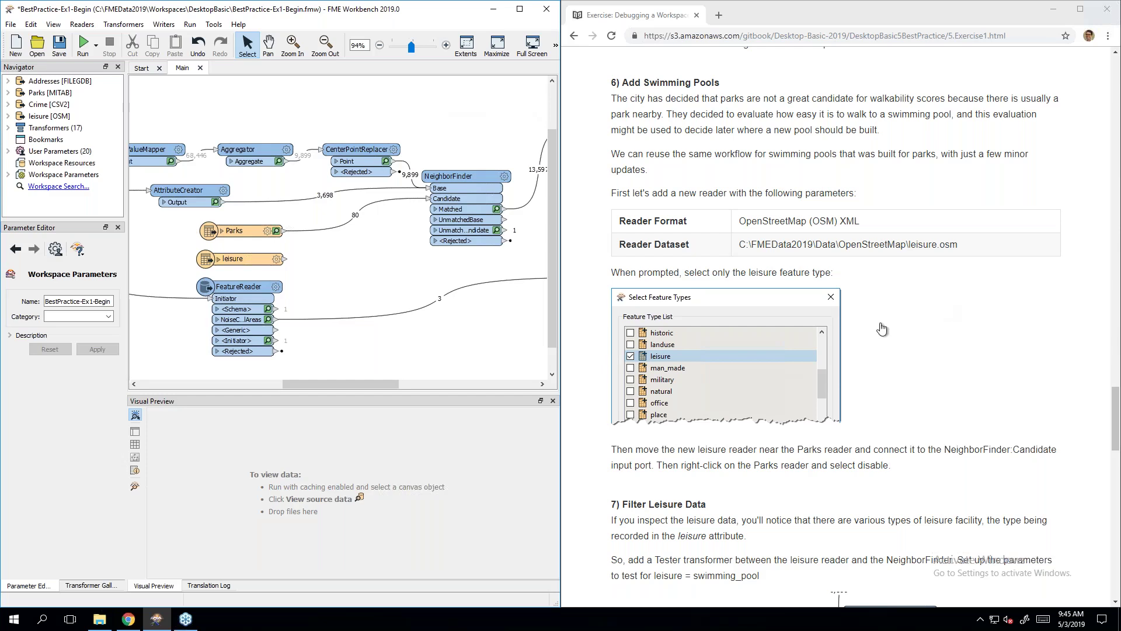
left_click(921, 329)
scroll(920, 330, "down", 3)
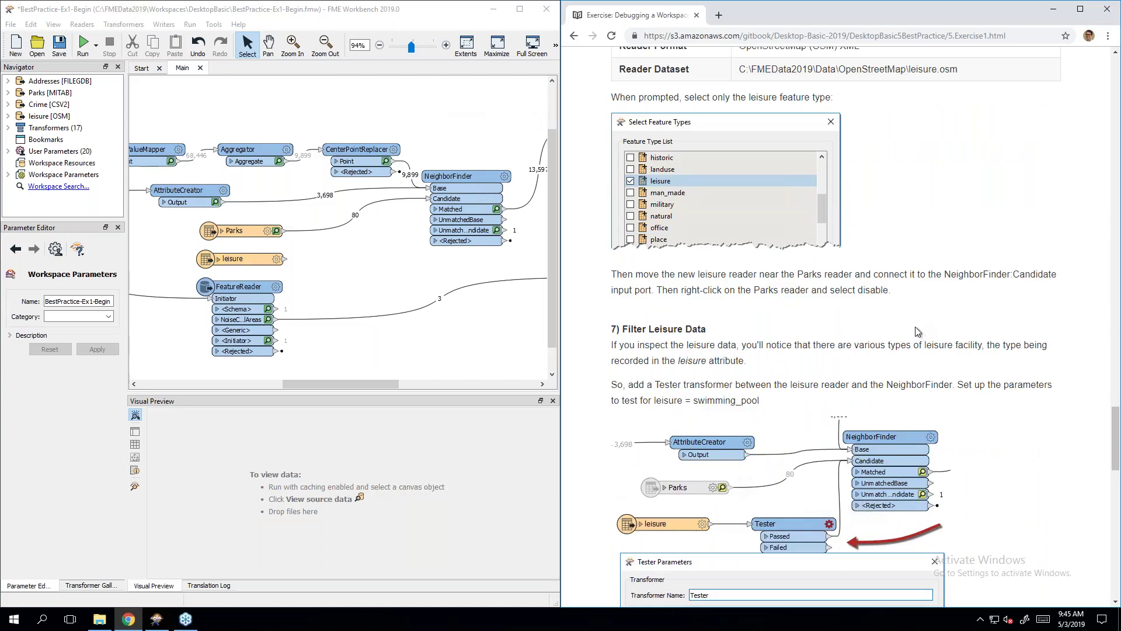
scroll(917, 327, "down", 1)
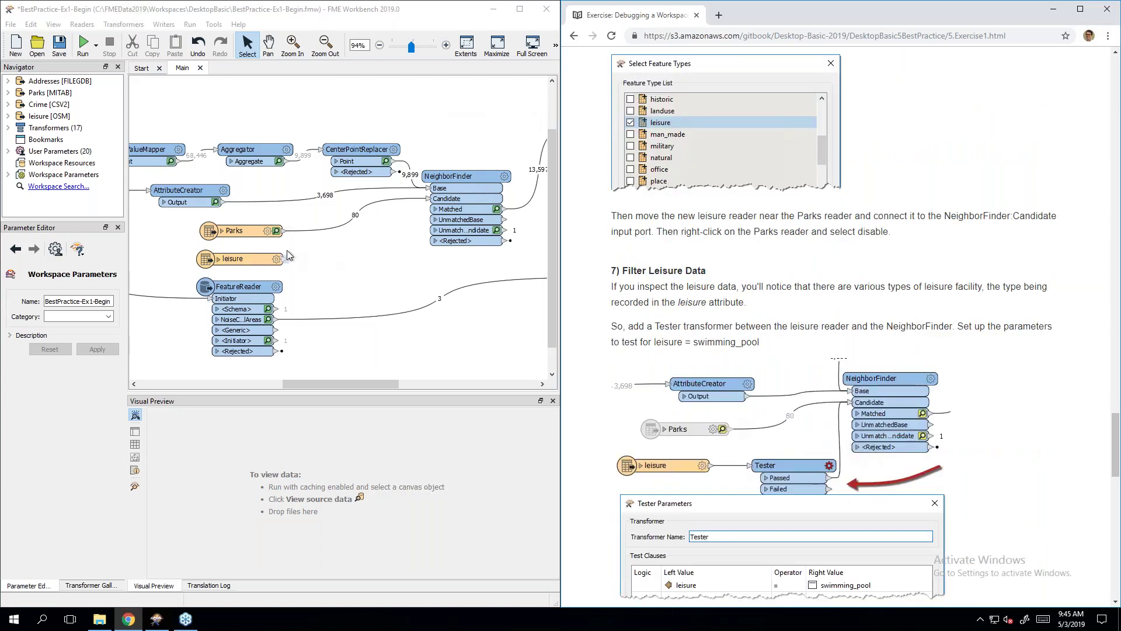
left_click(254, 235)
left_click(257, 259)
left_click(295, 241)
left_click(297, 236)
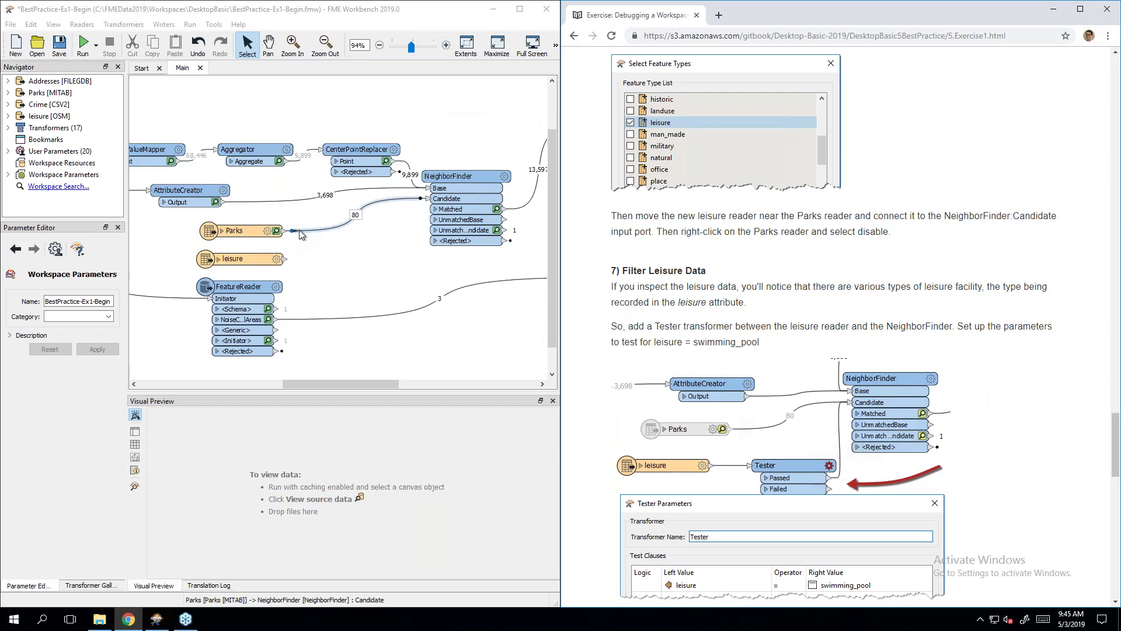
left_click_drag(300, 230, 282, 258)
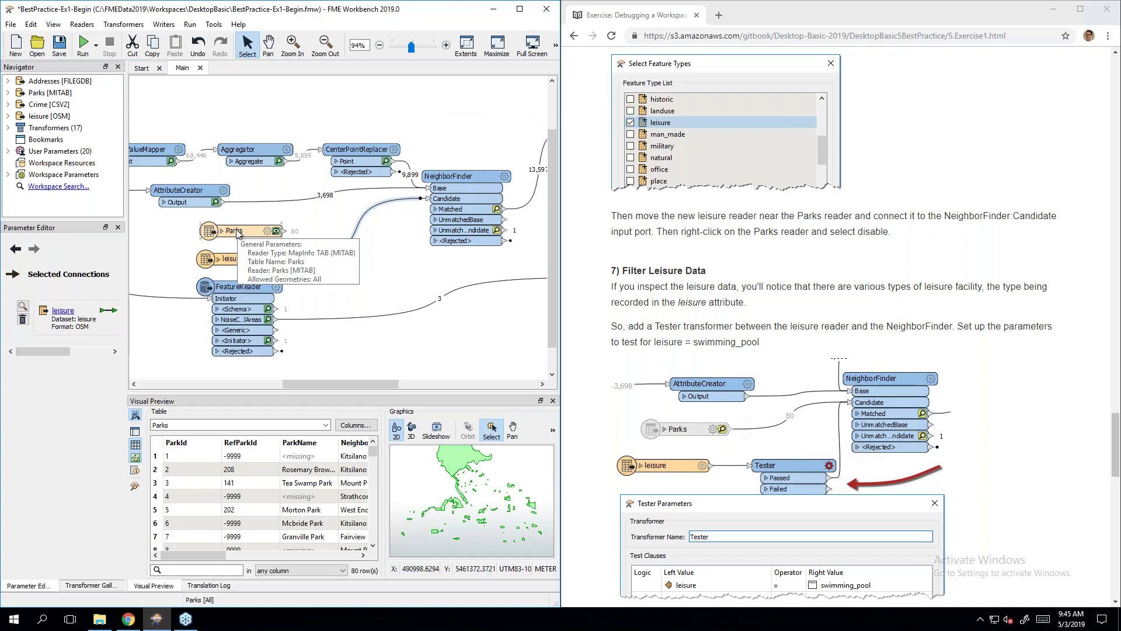
Step: Disable the Parks reader feature type
right_click(237, 233)
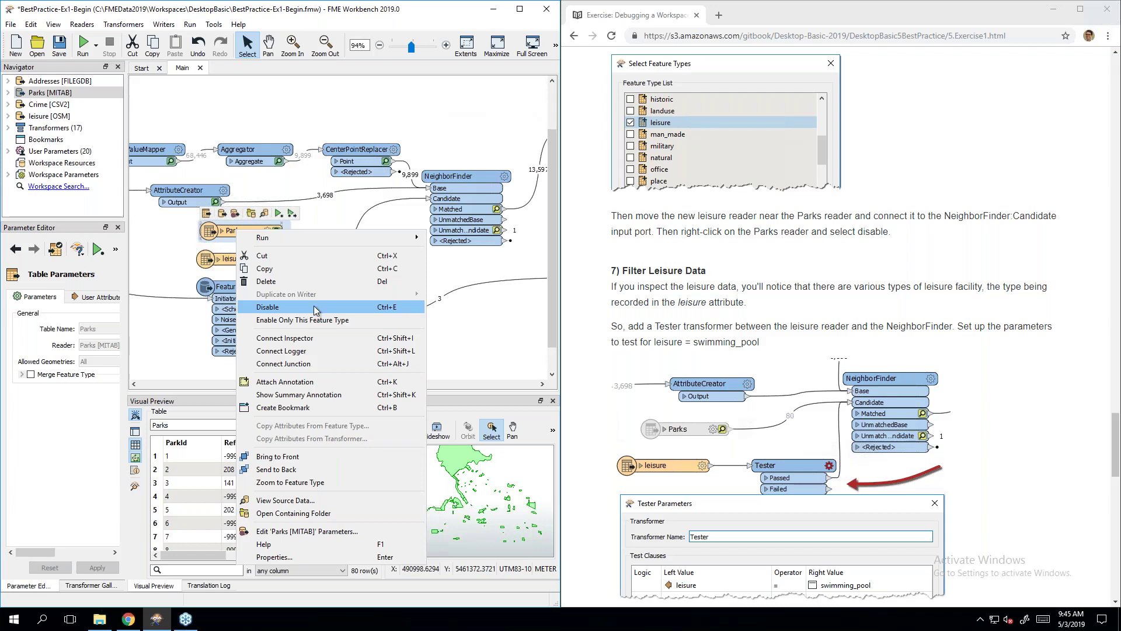
left_click(314, 306)
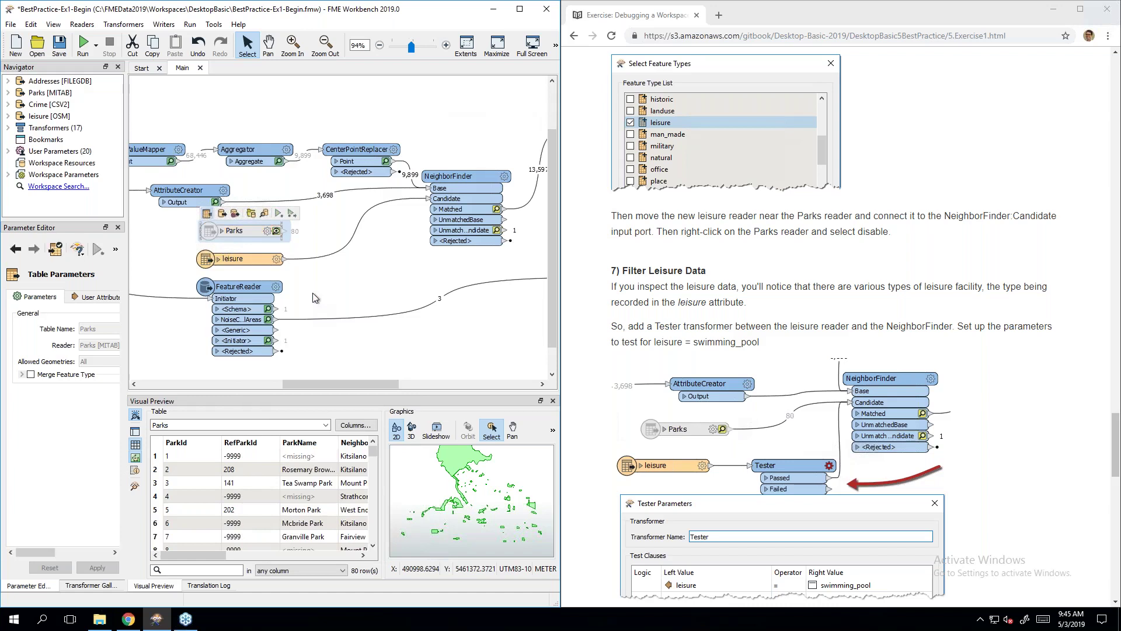
left_click(391, 257)
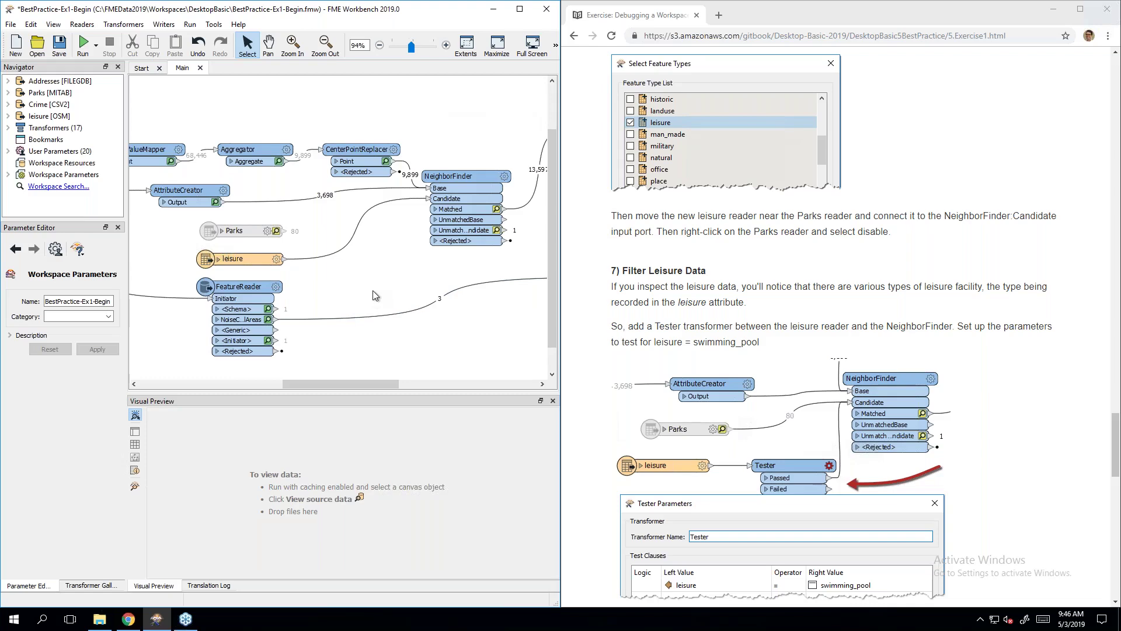
Step: Read the exercise's Filter Leisure Data section and run the workspace only to the leisure feature type to cache its data
left_click(892, 230)
scroll(892, 230, "down", 1)
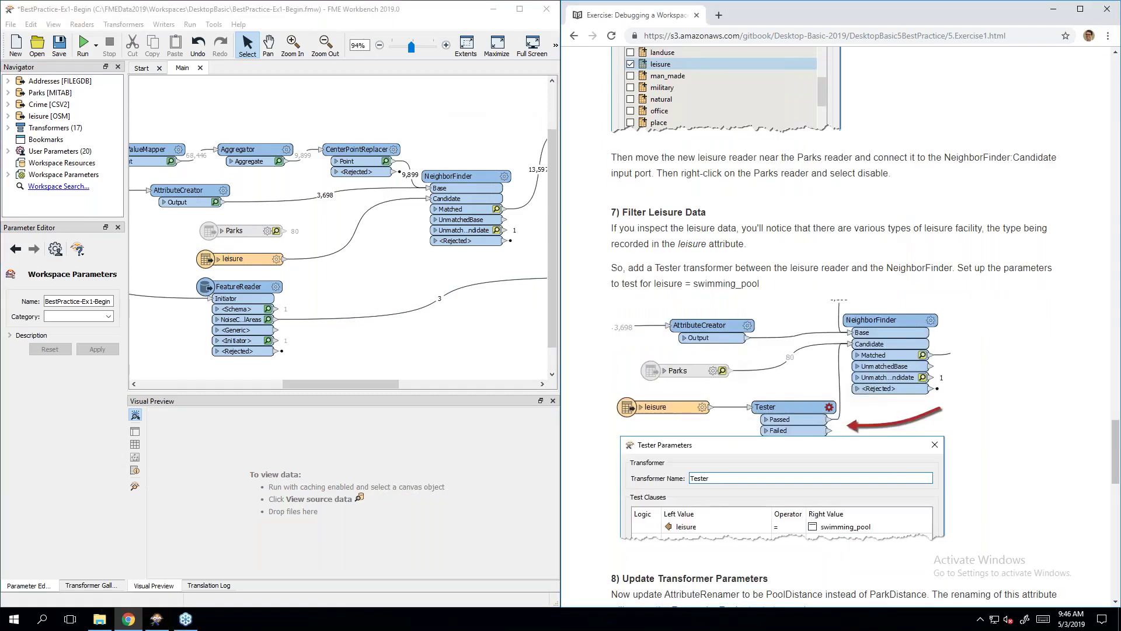
scroll(892, 230, "down", 2)
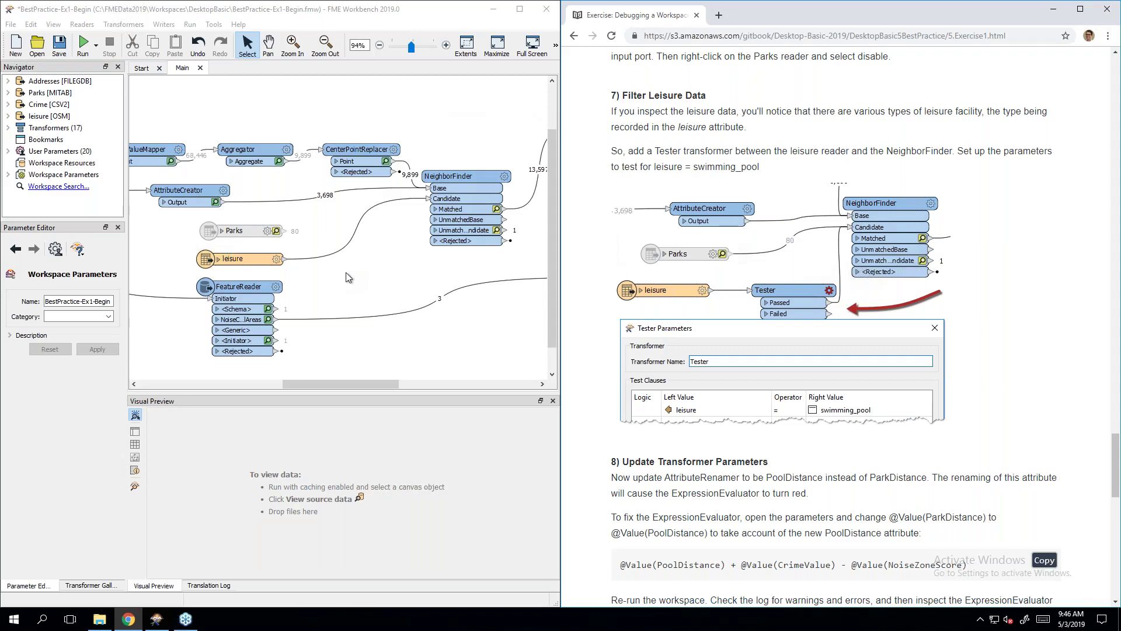
left_click(245, 266)
left_click(243, 268)
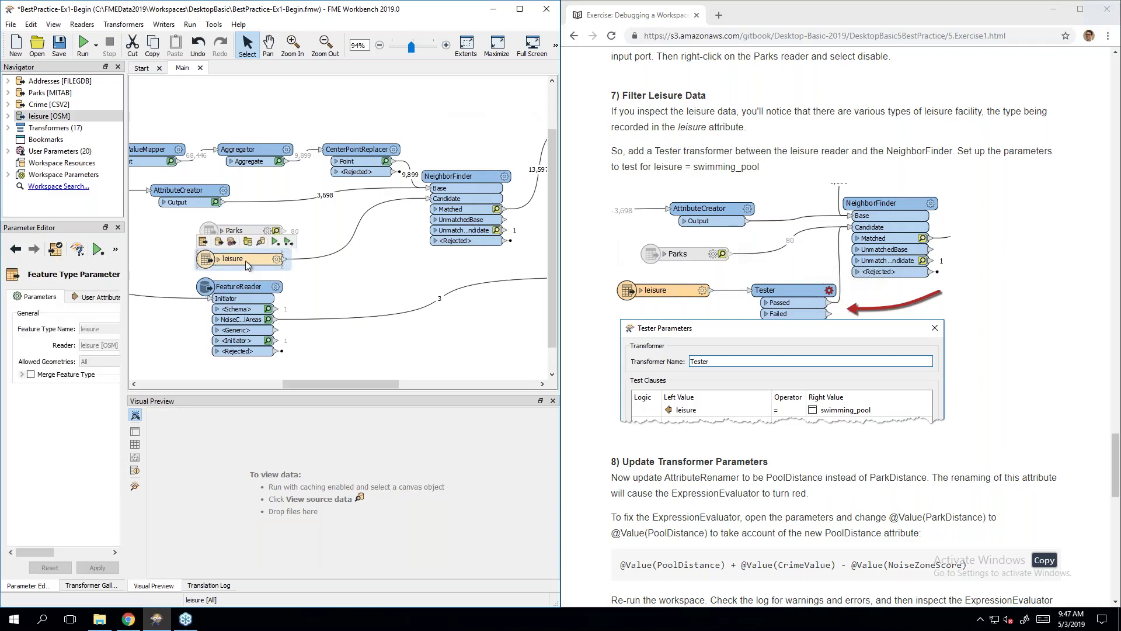
left_click(275, 241)
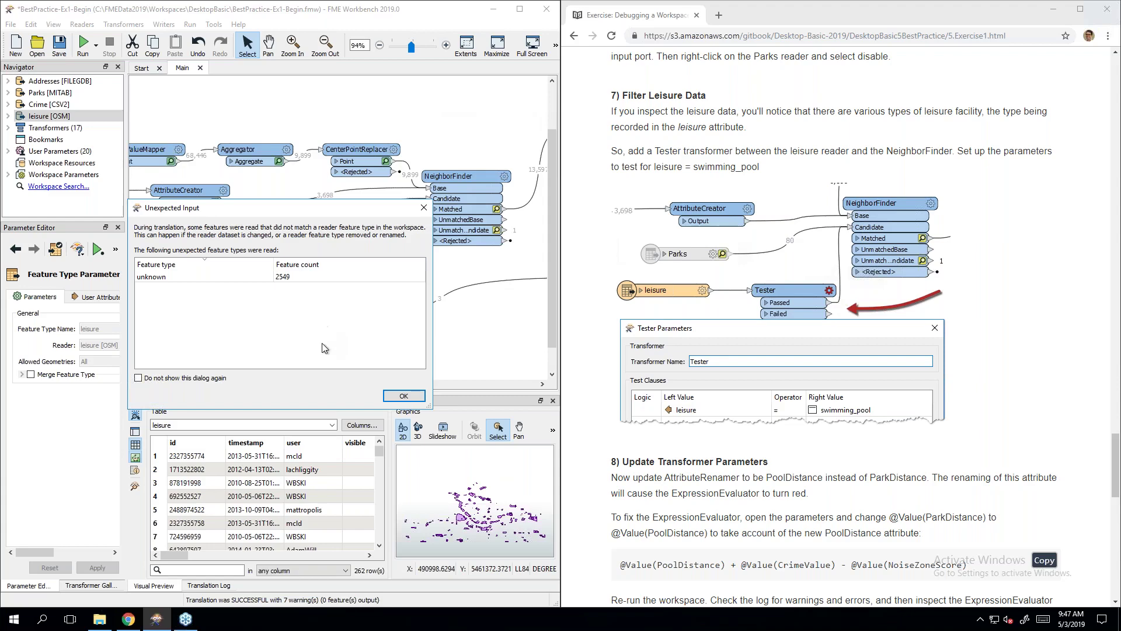
left_click(403, 396)
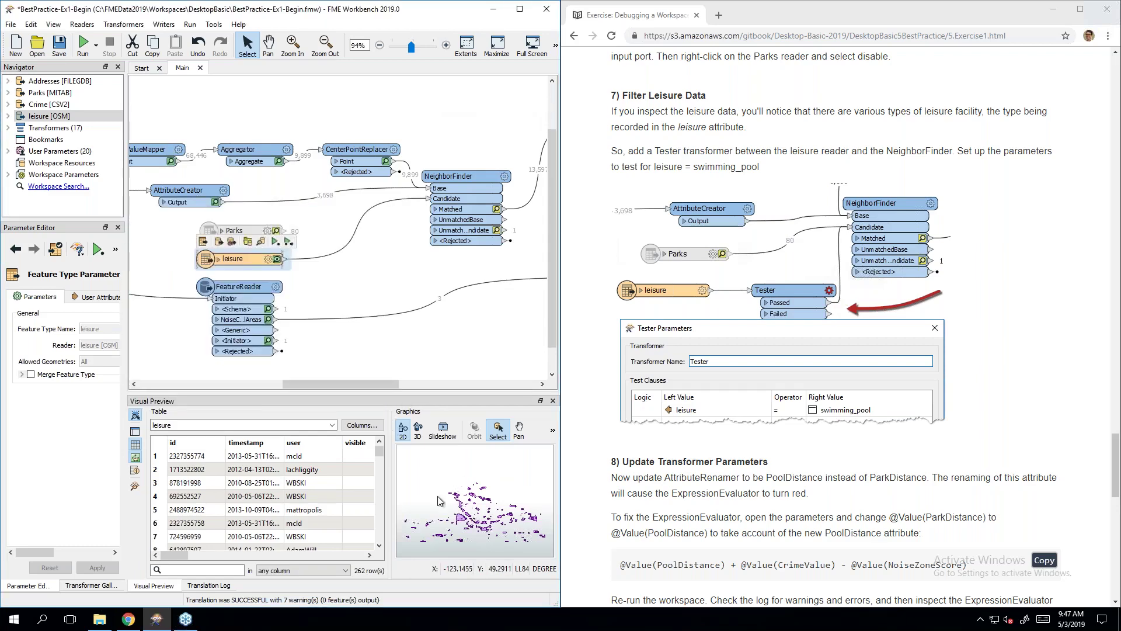
Step: Turn on the Stamen background map behind the leisure features in the preview graphics
left_click(553, 432)
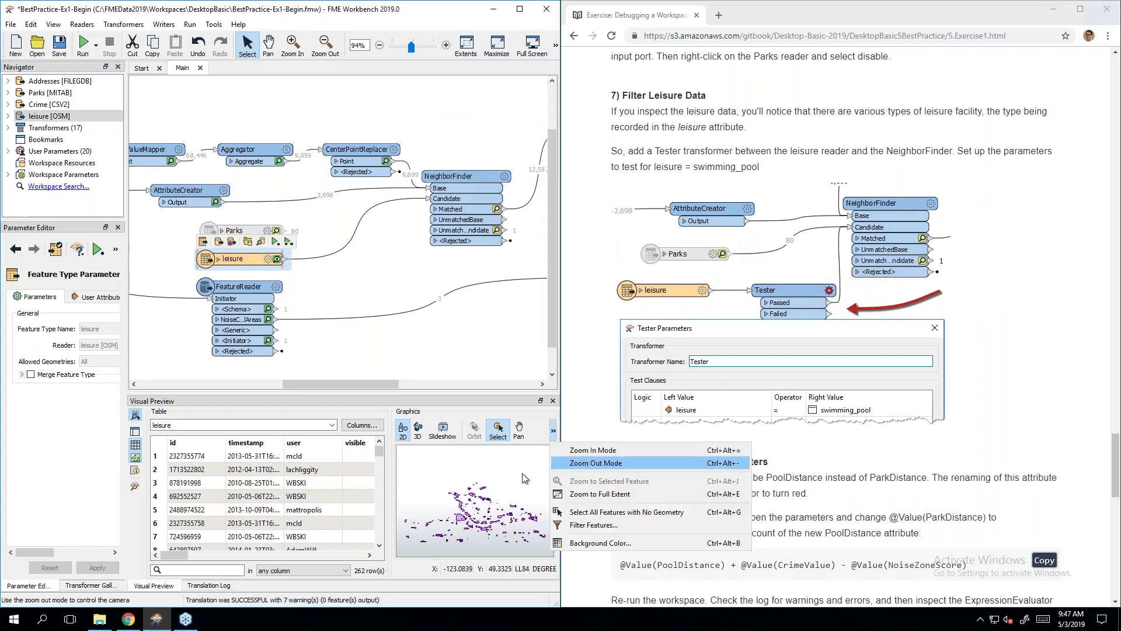
right_click(480, 471)
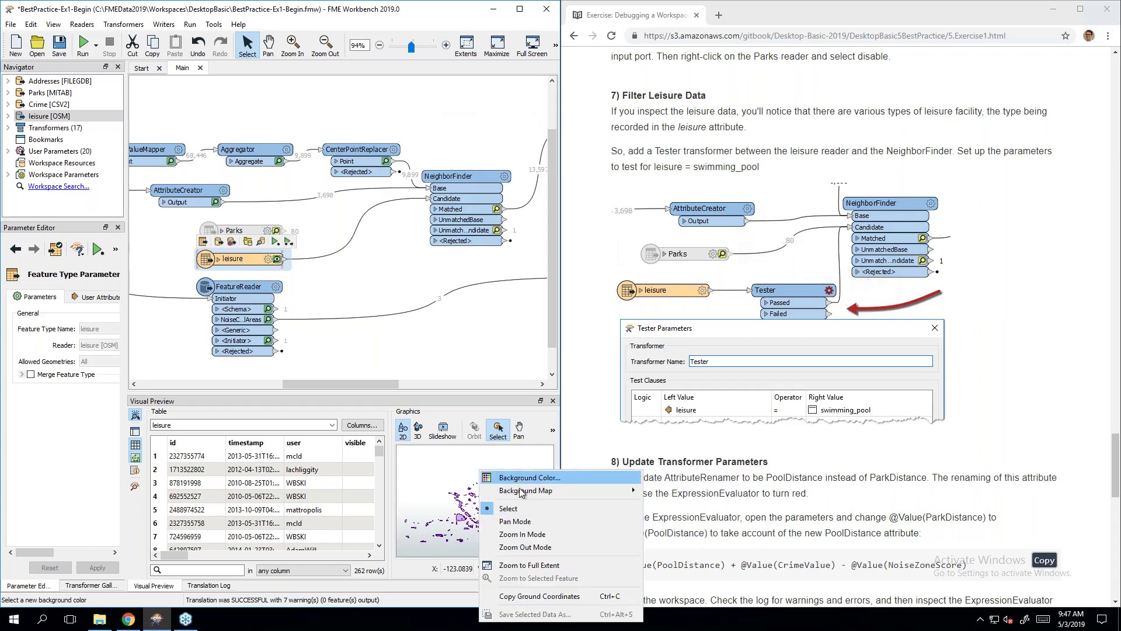
mouse_move(523, 491)
left_click(692, 510)
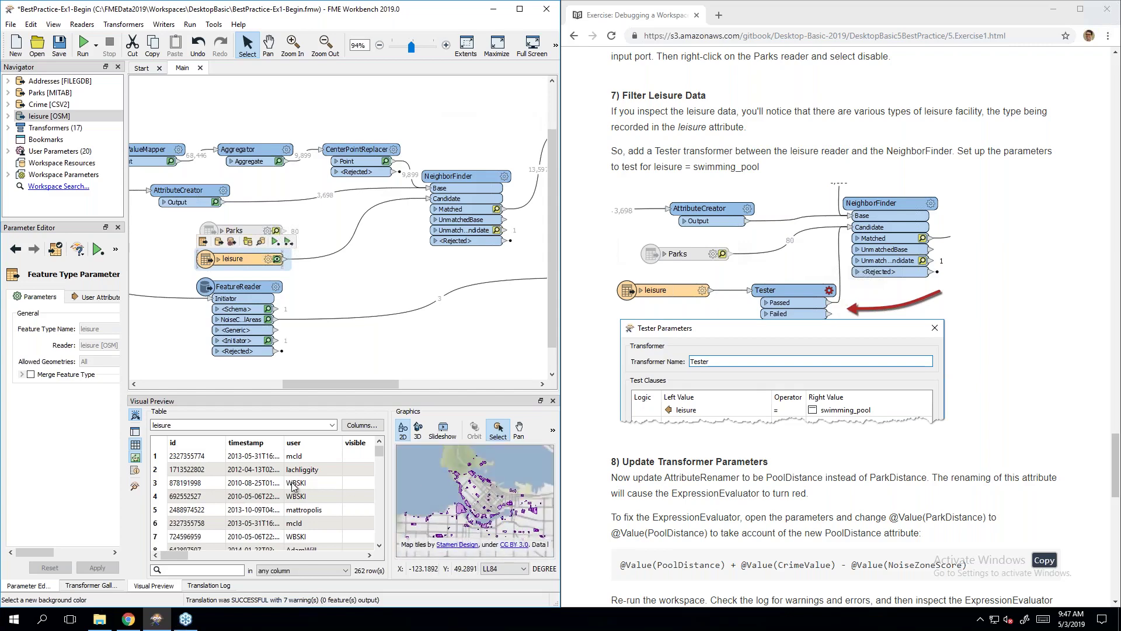
Step: Browse across the leisure preview table's columns and examine the facility types in the leisure attribute
left_click(369, 556)
left_click(369, 555)
left_click(369, 555)
left_click(369, 555)
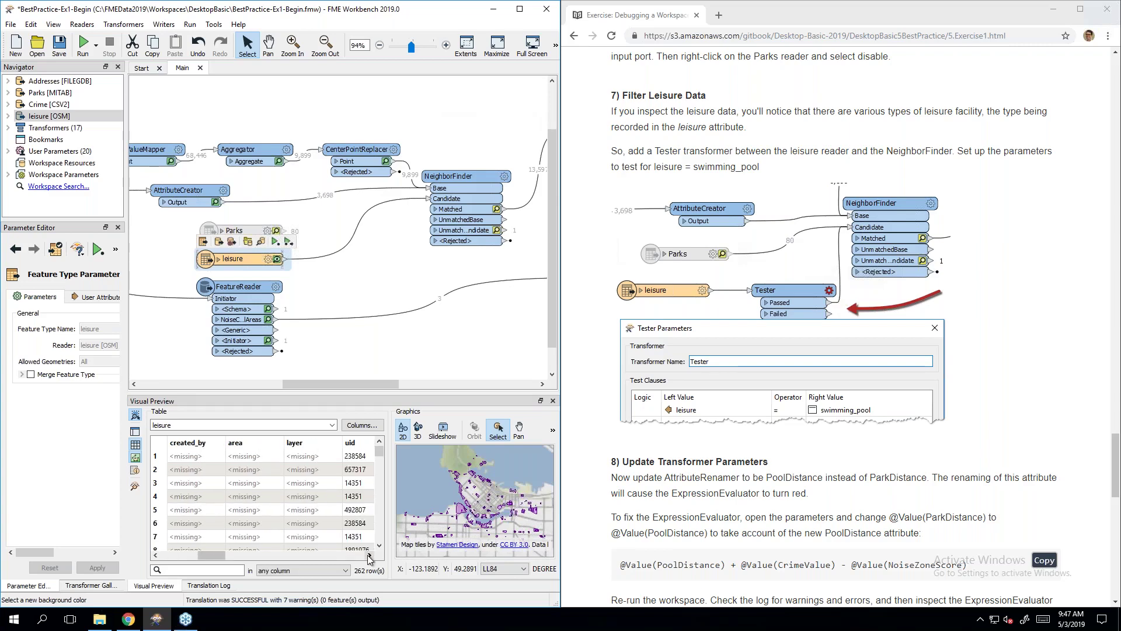
left_click(369, 556)
left_click(369, 555)
left_click(369, 555)
left_click(369, 555)
left_click(369, 555)
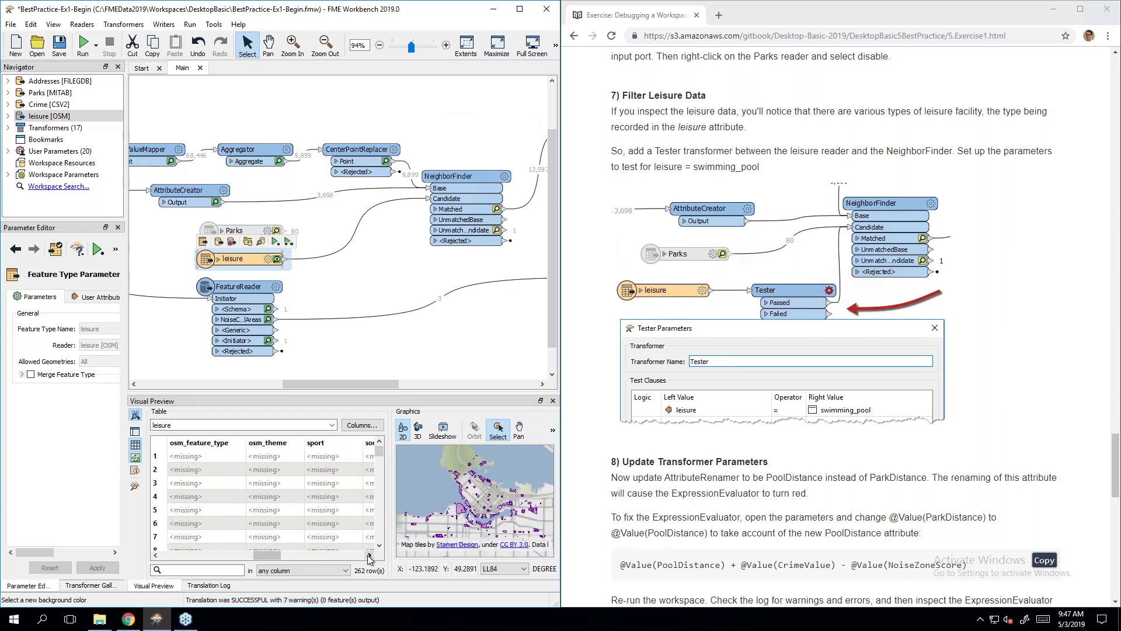
left_click(369, 556)
left_click(369, 556)
left_click(369, 555)
left_click(369, 556)
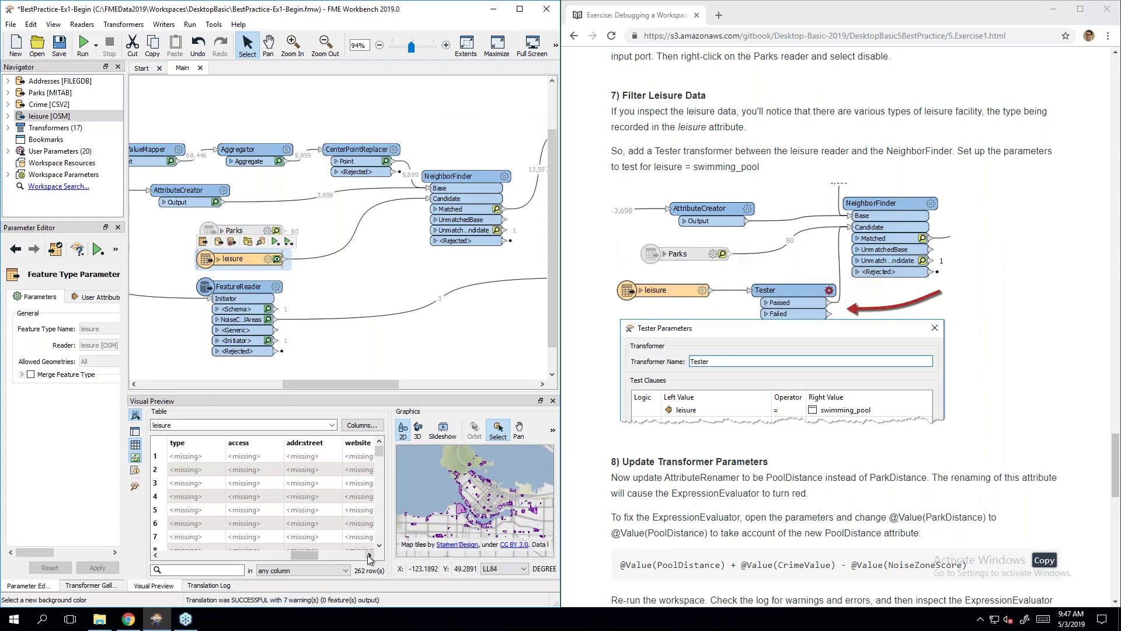
left_click(369, 555)
left_click(369, 555)
left_click(369, 556)
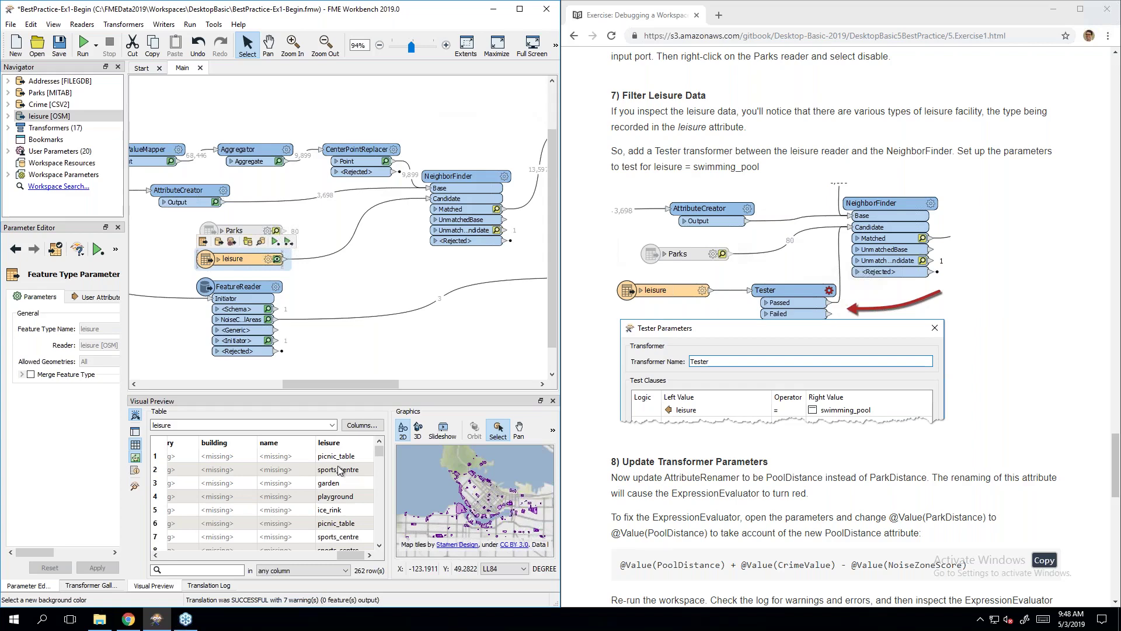
Step: Insert a Tester transformer into the connection between the leisure feature type and the NeighborFinder, and align it beside leisure
left_click(346, 292)
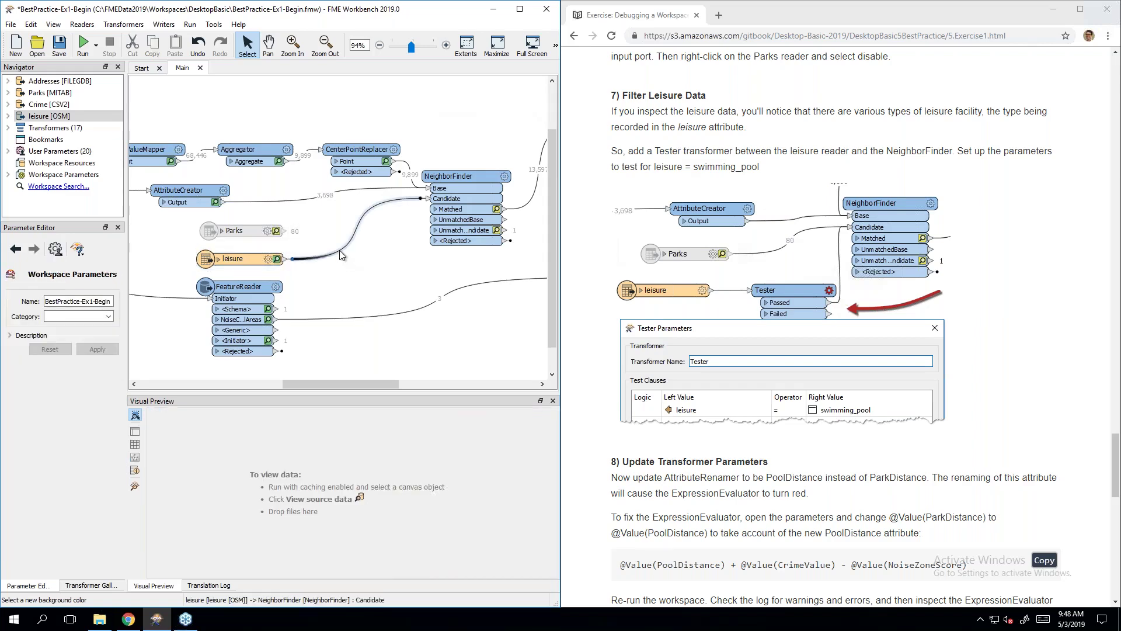
left_click(342, 255)
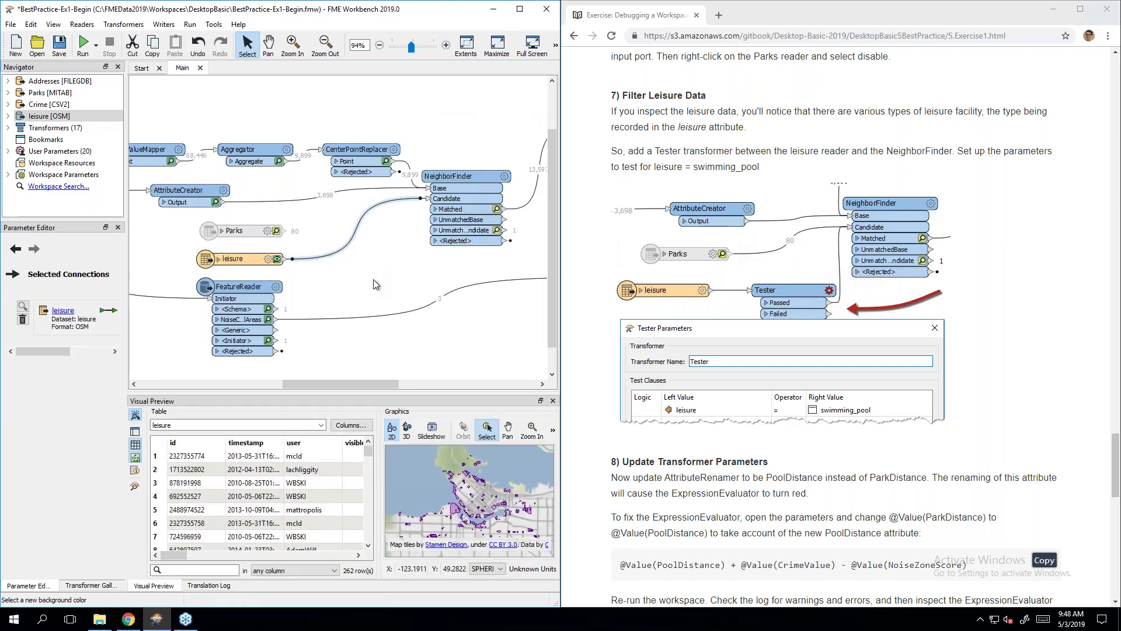
type("tester")
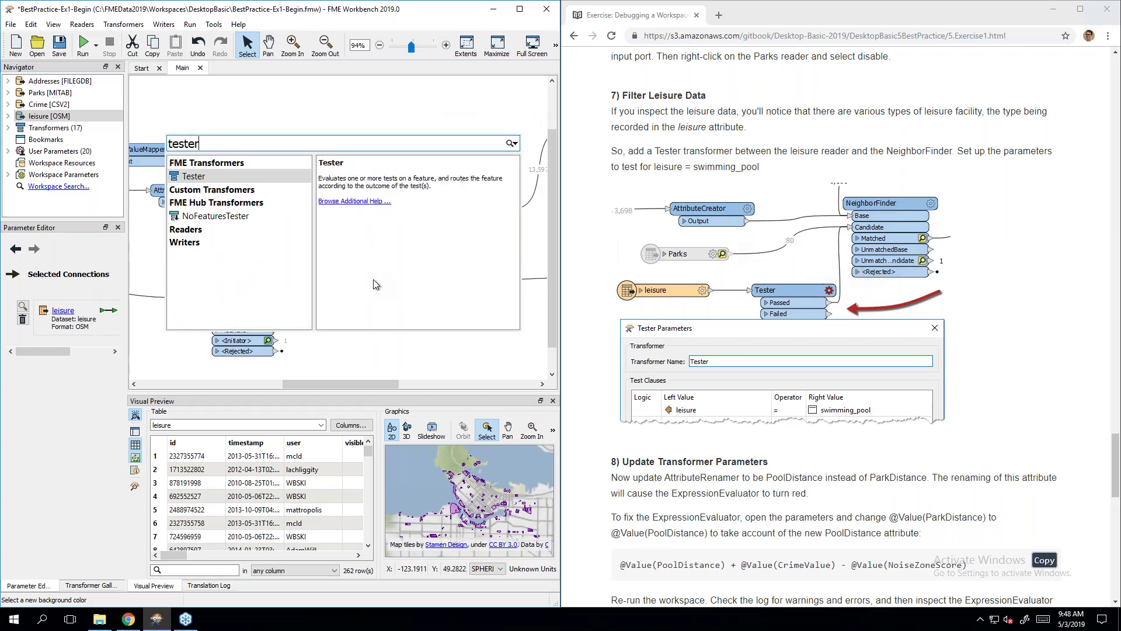
key("Return")
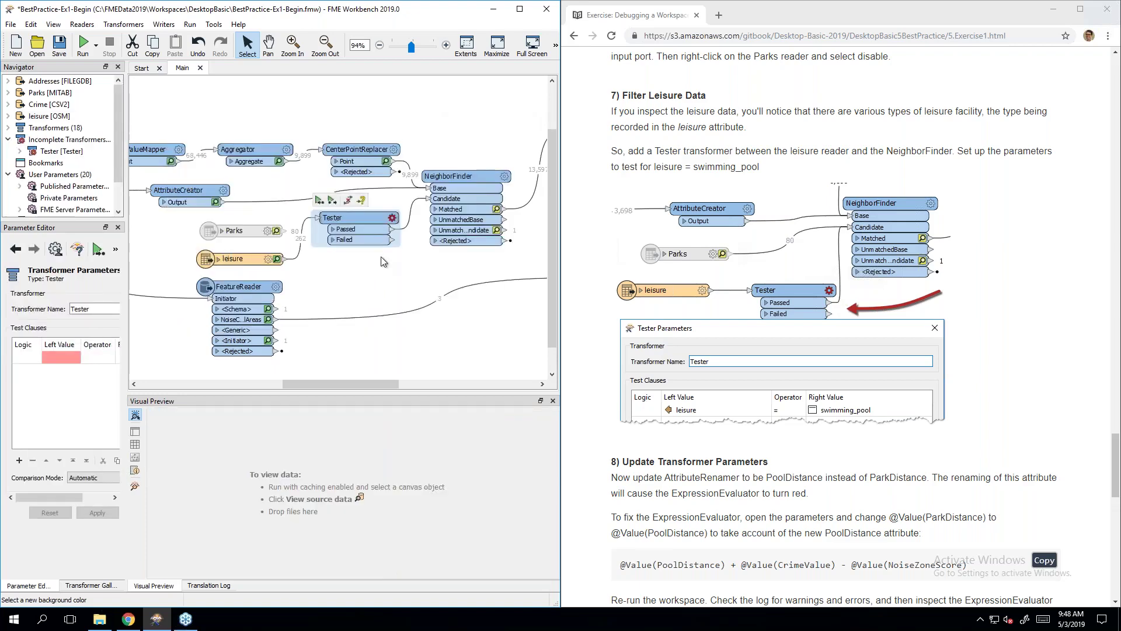
left_click_drag(364, 252, 367, 259)
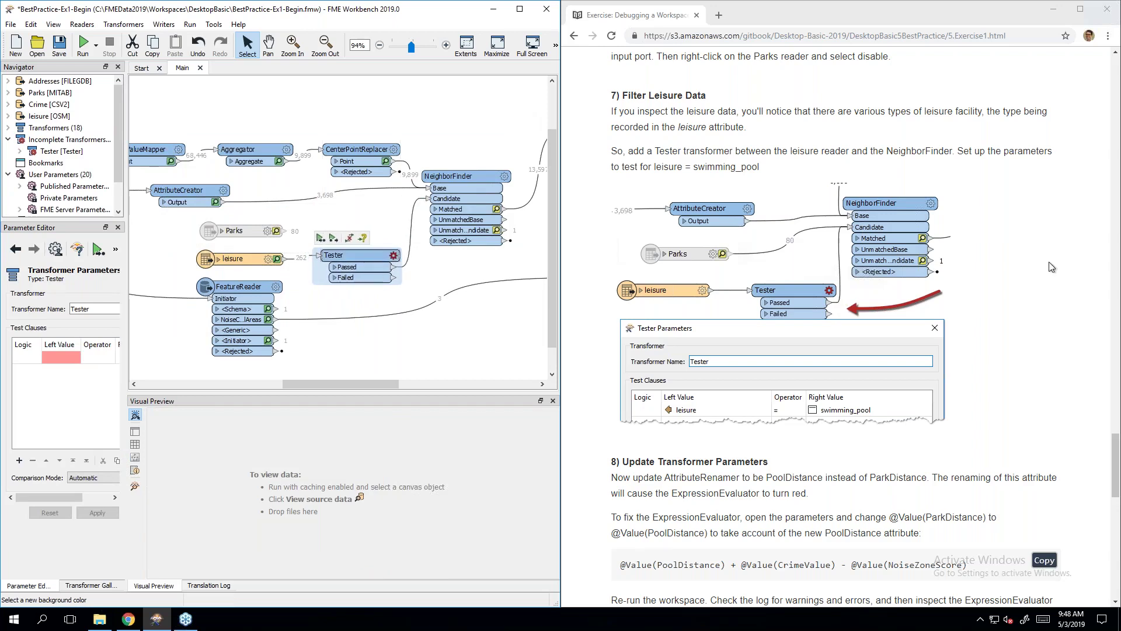
Step: In the Tester's parameters, set the first test clause's left value to the leisure attribute and open its right value for editing
left_click(1038, 272)
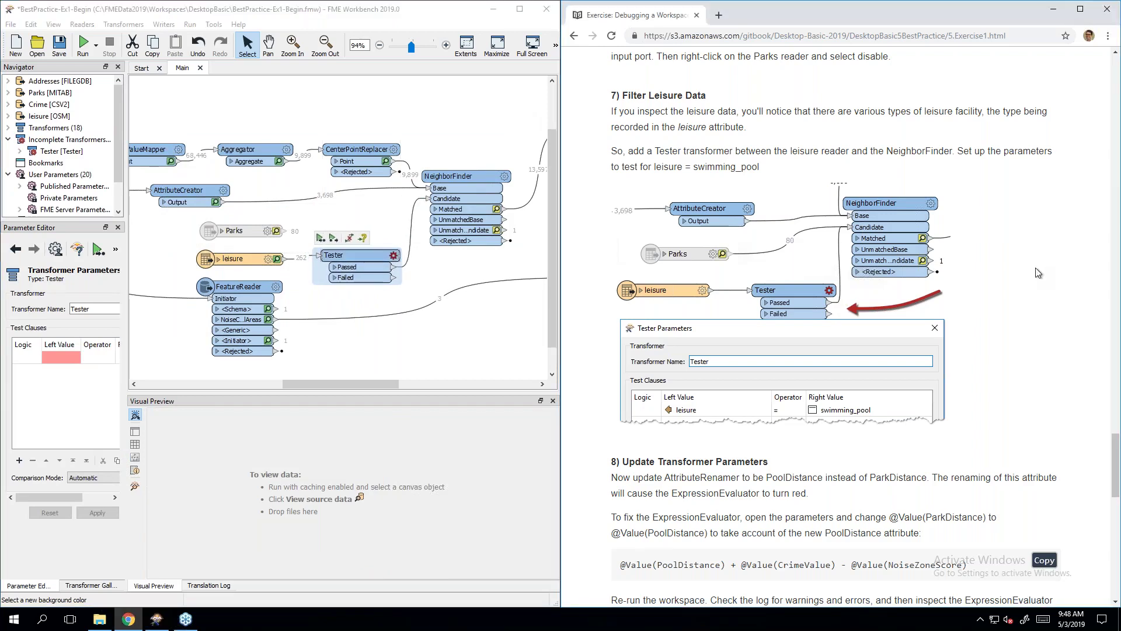
scroll(1038, 273, "down", 1)
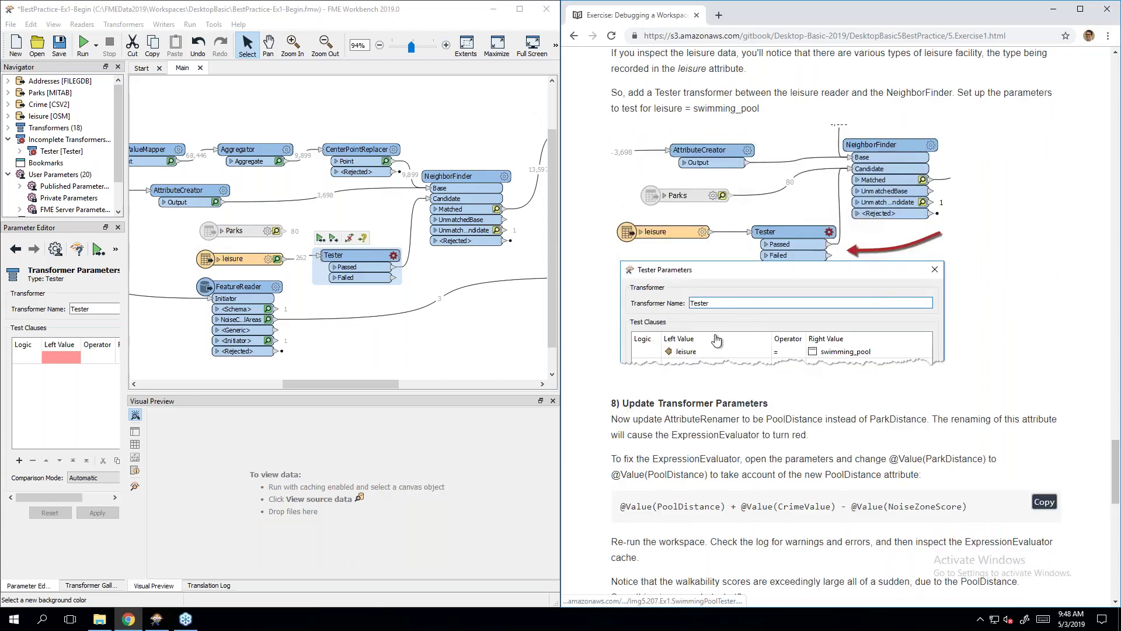
double_click(354, 259)
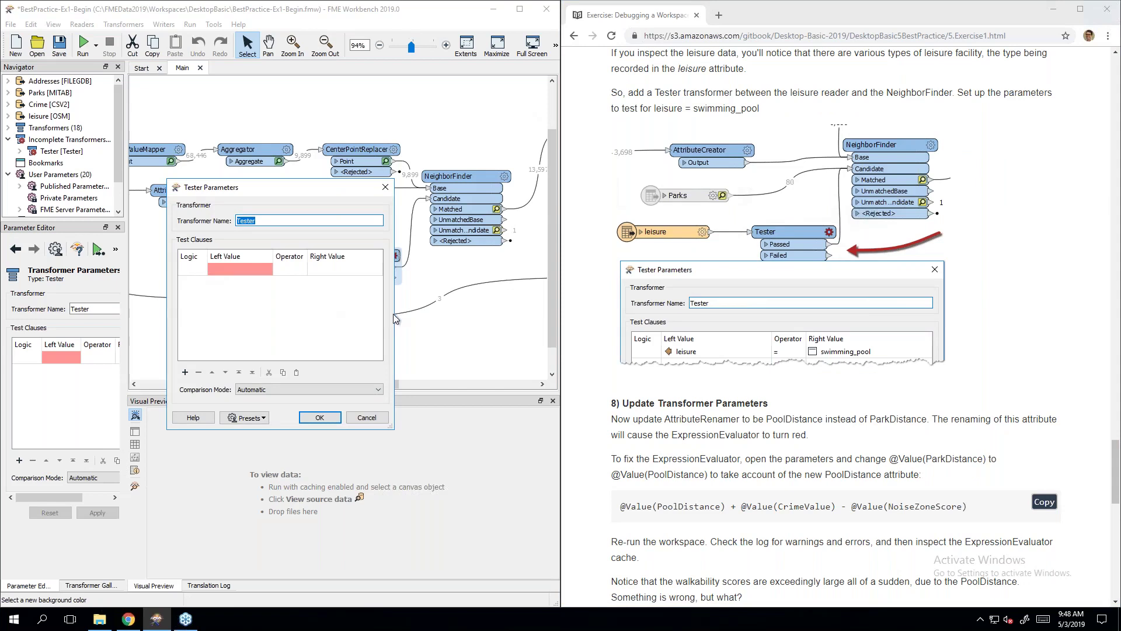
left_click_drag(395, 318, 492, 315)
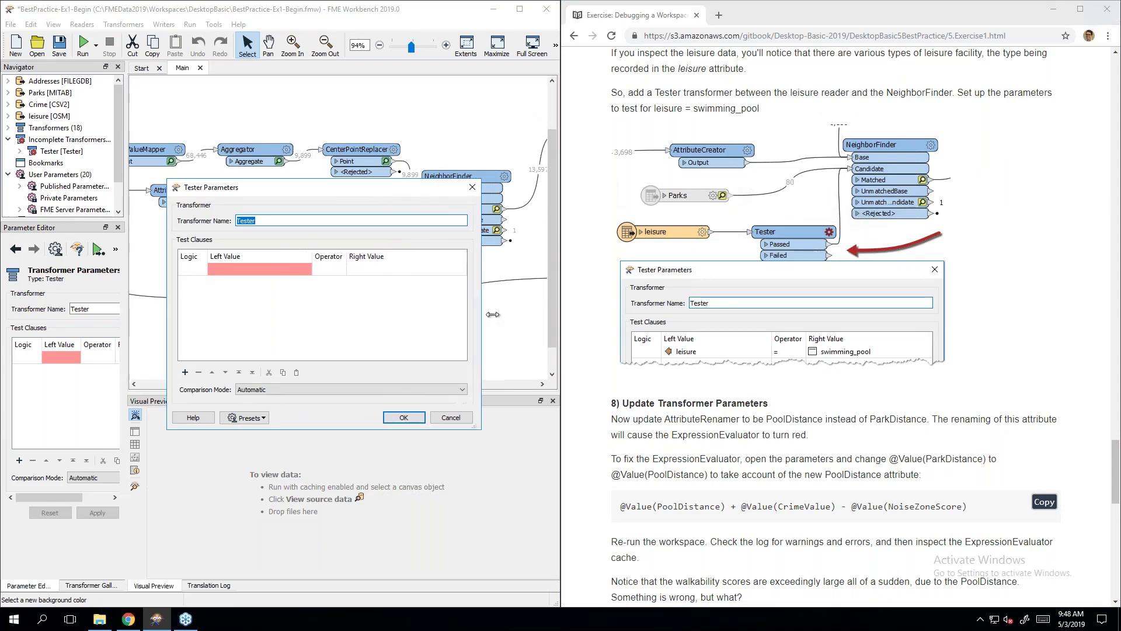
left_click(283, 269)
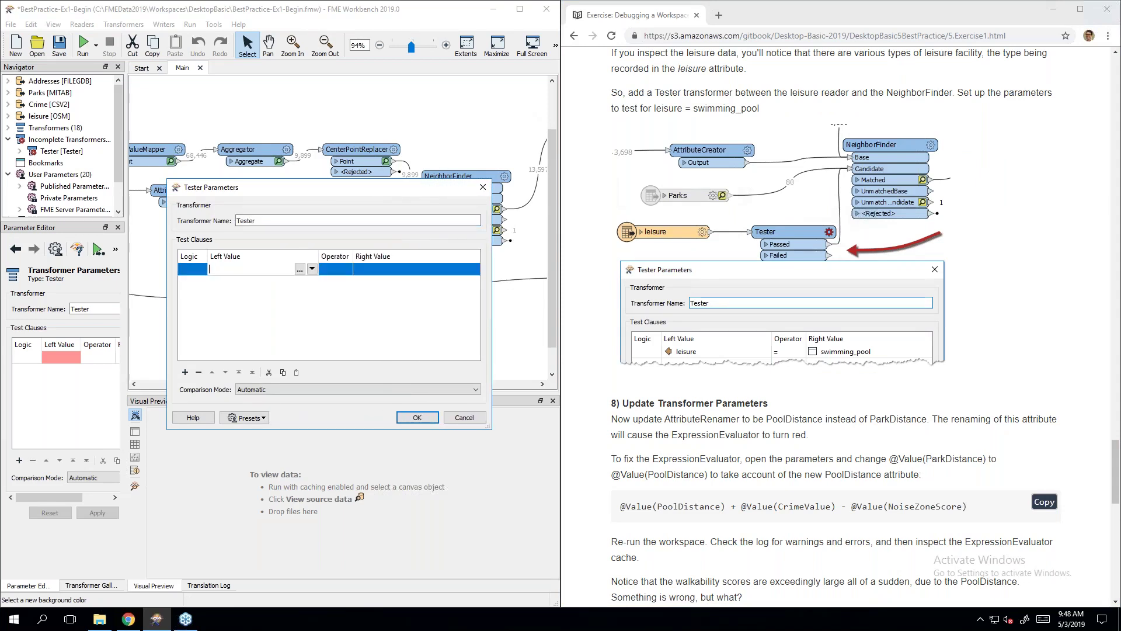
left_click(313, 270)
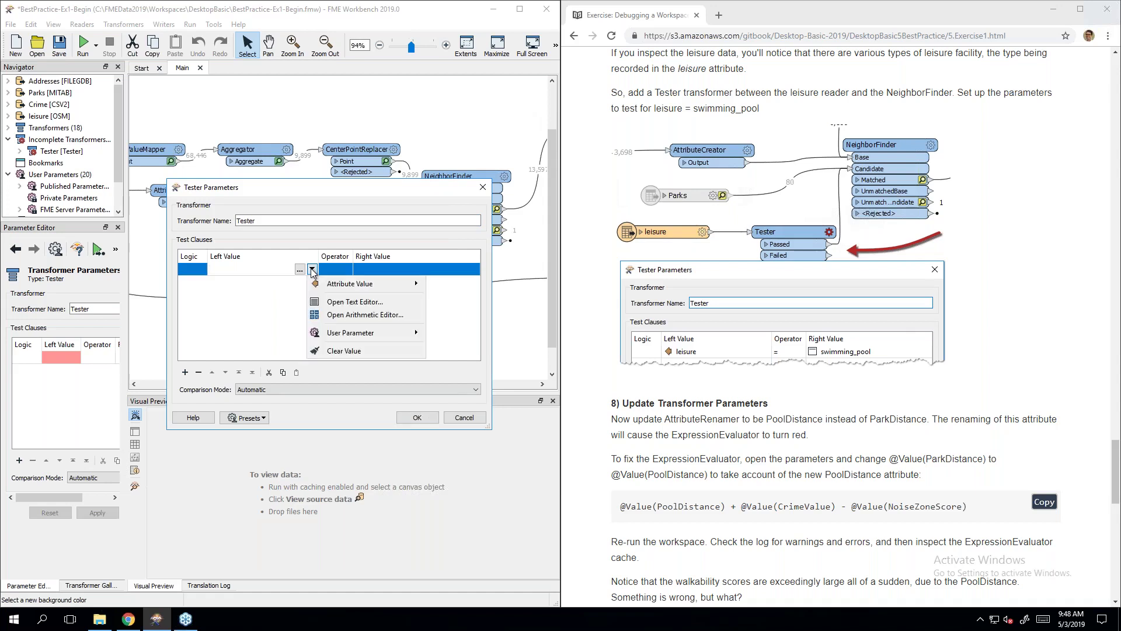
mouse_move(331, 287)
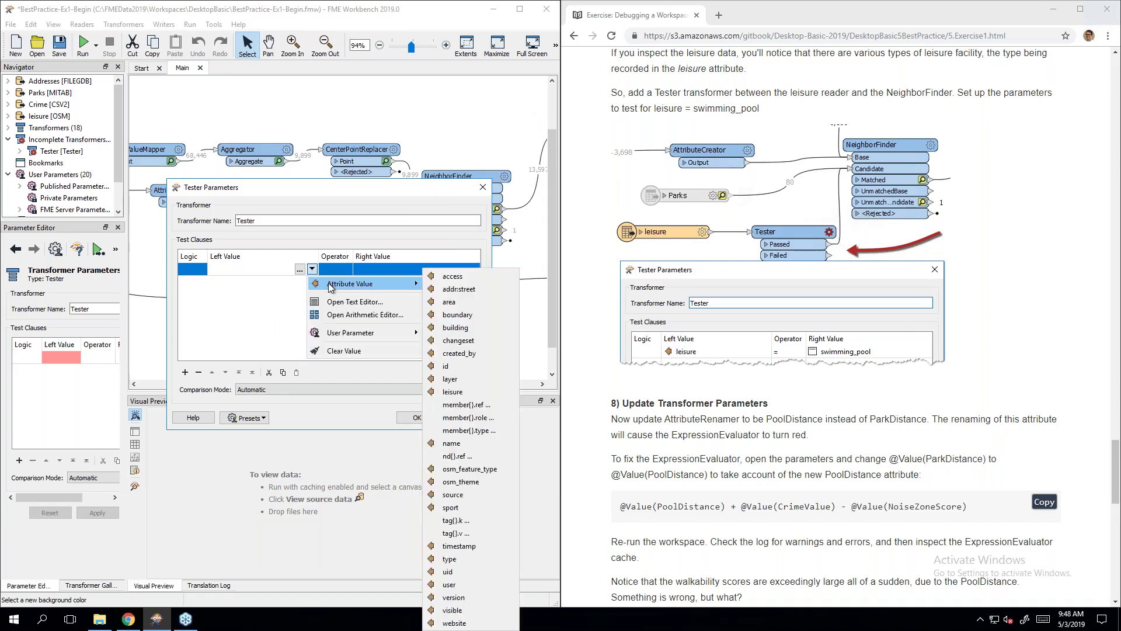
left_click(473, 392)
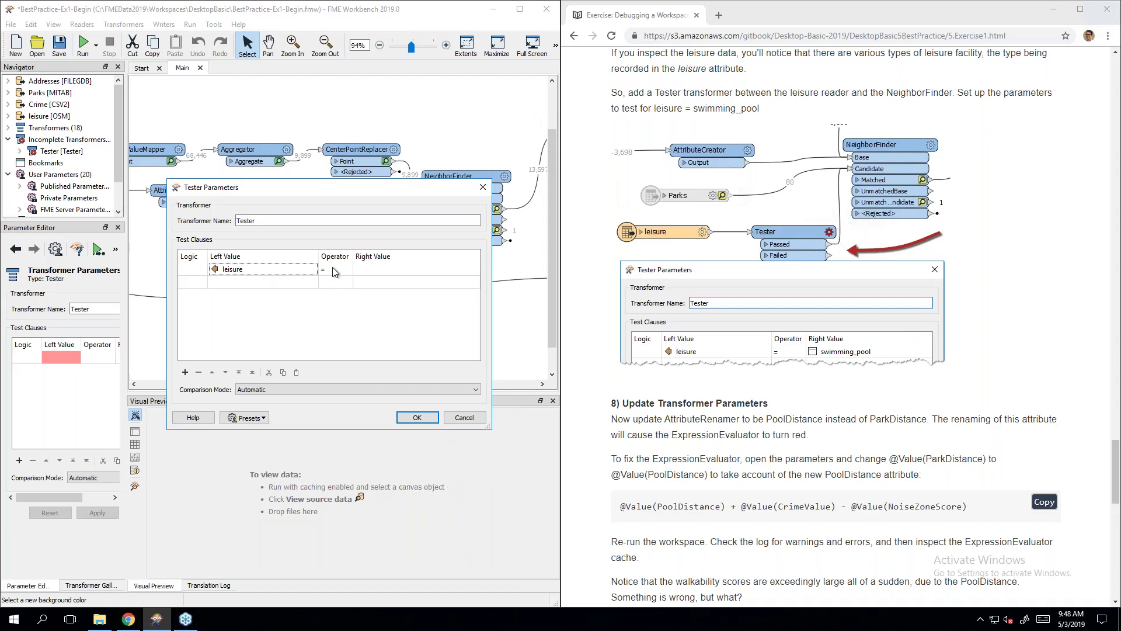
left_click(379, 271)
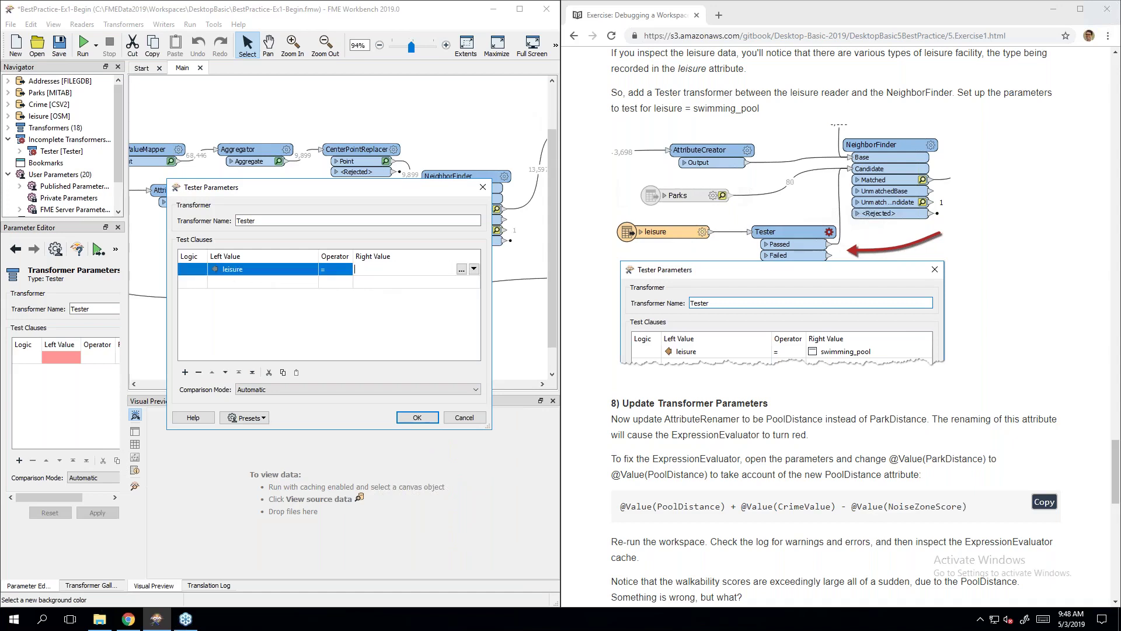
Step: Complete the Tester's clause so leisure equals swimming_pool, and accept the parameters
type("swimming_pool")
left_click(410, 350)
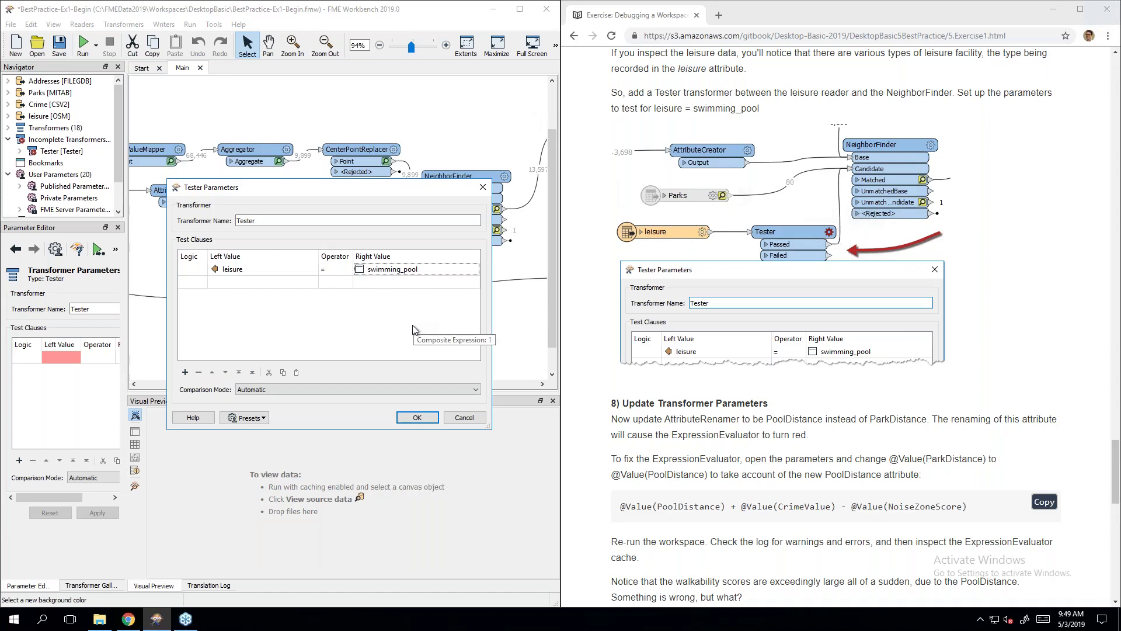
left_click(415, 419)
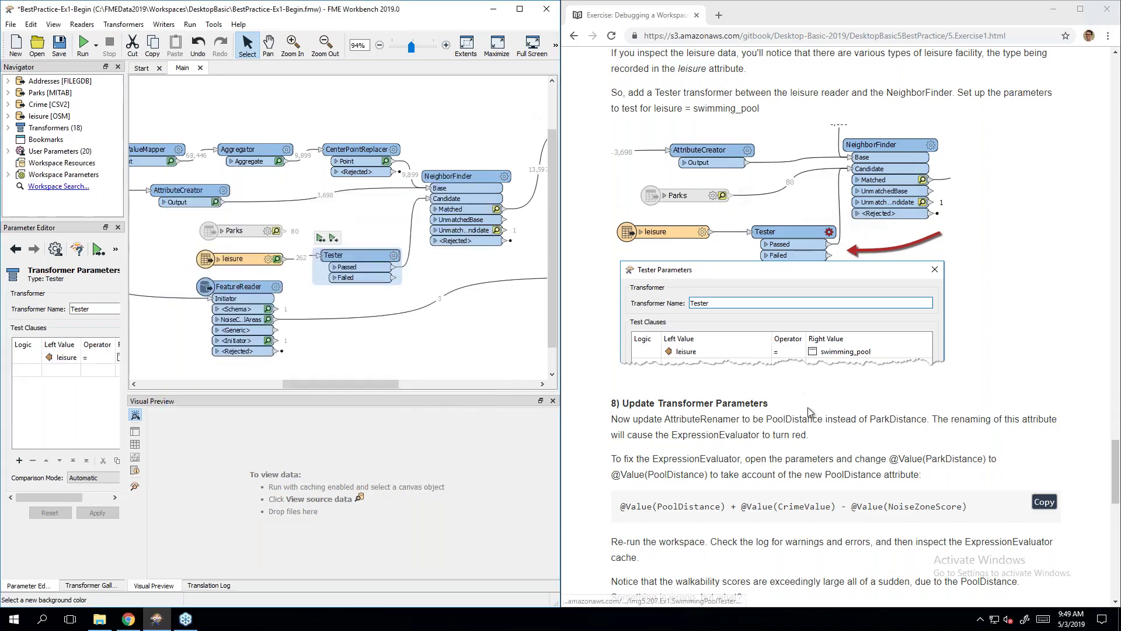
Step: Change the AttributeRenamer's output attribute for _distance to PoolDistance
scroll(810, 412, "down", 5)
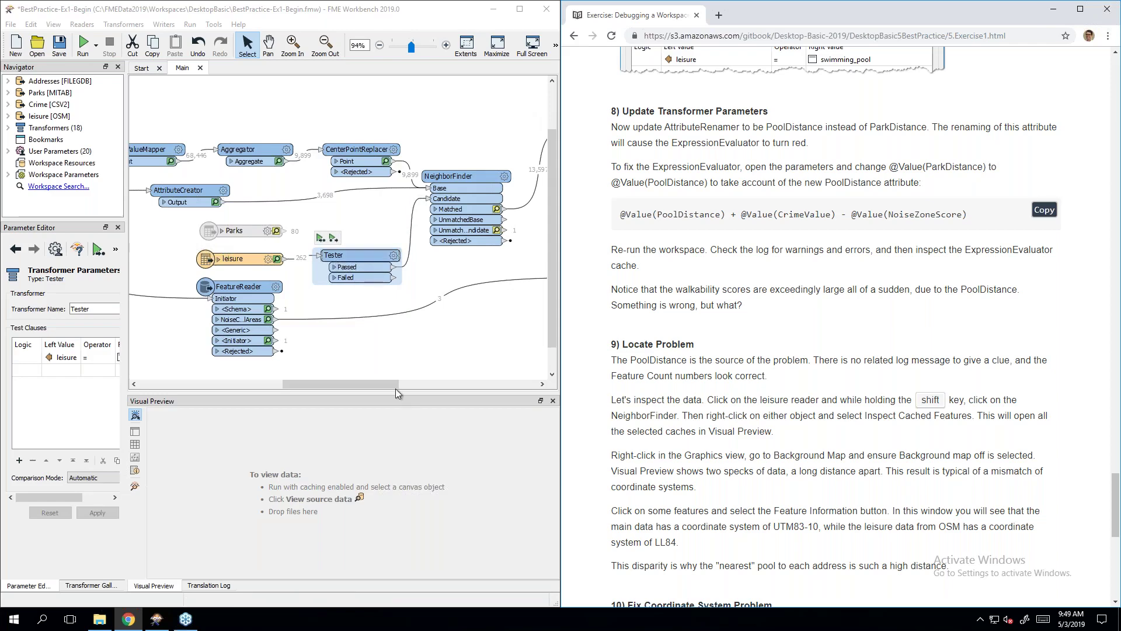
left_click_drag(374, 383, 428, 383)
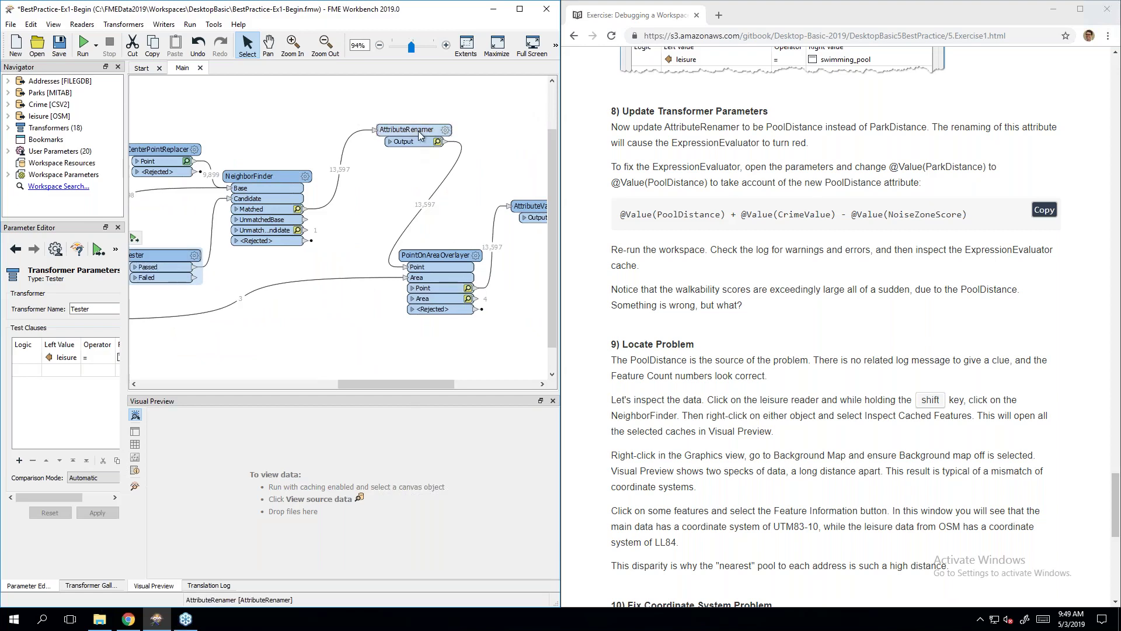
mouse_move(420, 135)
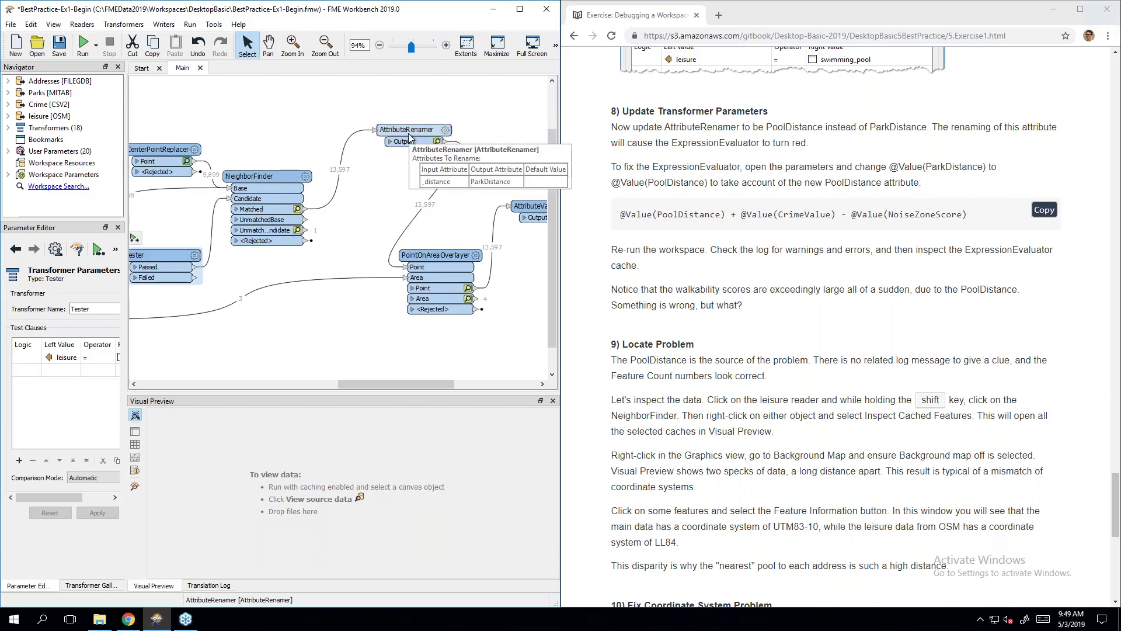
double_click(409, 137)
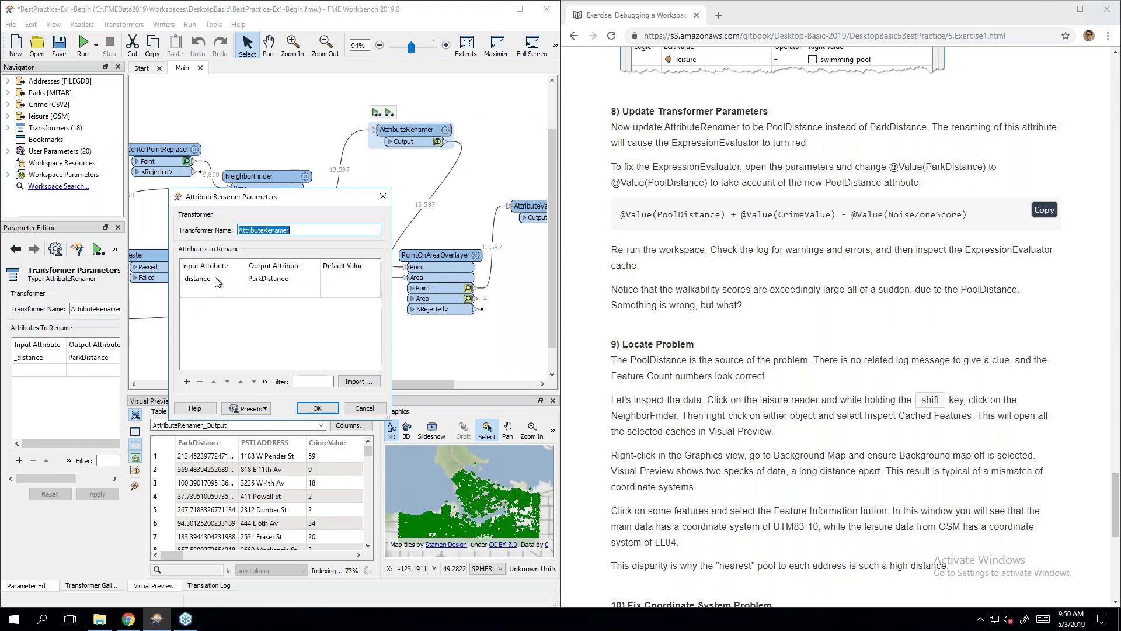
left_click(263, 280)
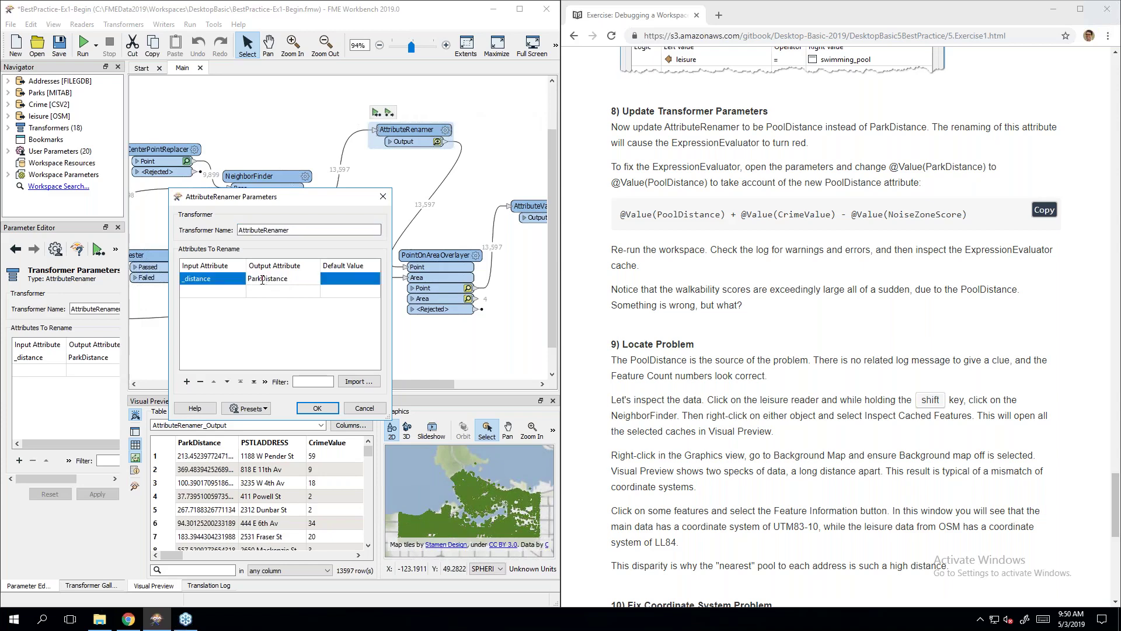
left_click_drag(262, 280, 205, 272)
type("Pool")
key("Return")
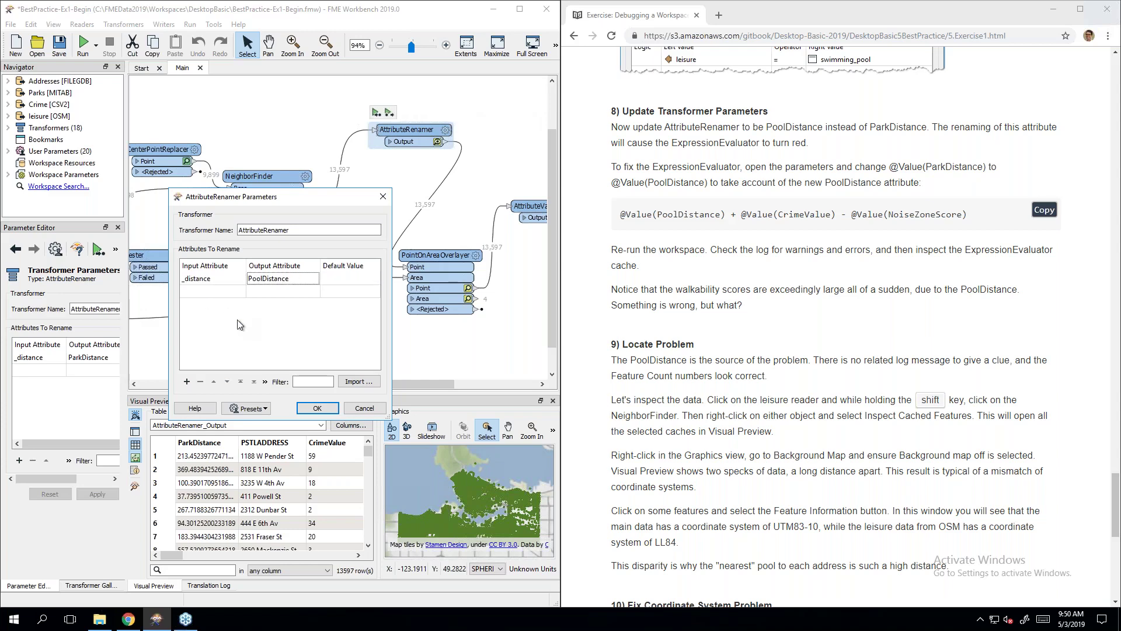
left_click(317, 408)
Step: Replace ParkDistance with PoolDistance in the ExpressionEvaluator's arithmetic expression and accept the parameters
left_click_drag(376, 382, 443, 383)
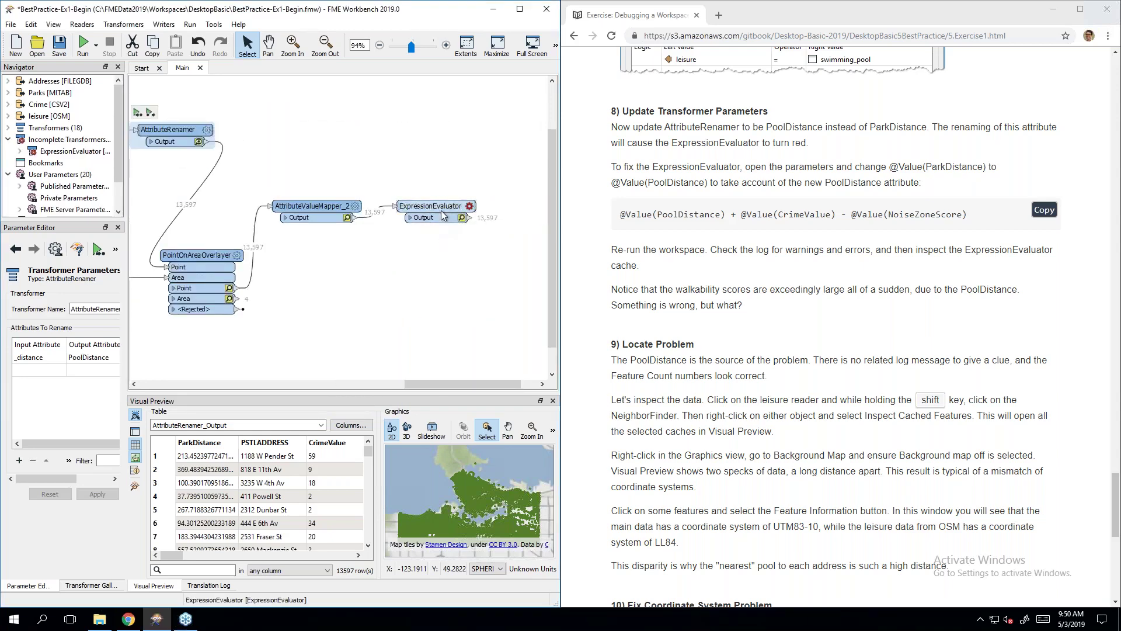
mouse_move(442, 214)
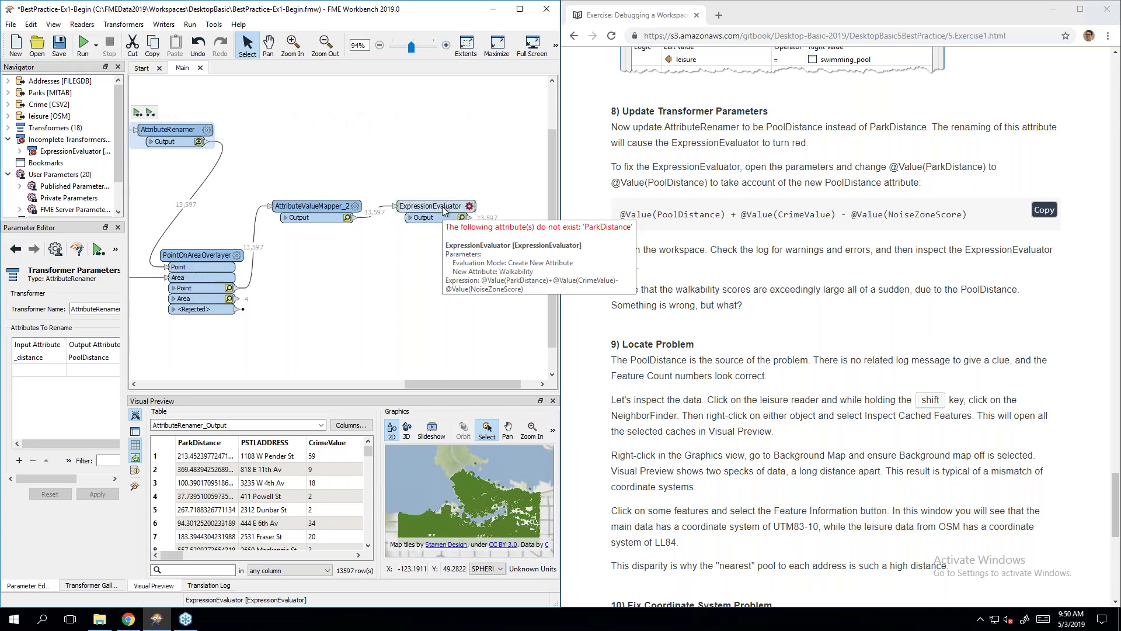
double_click(440, 210)
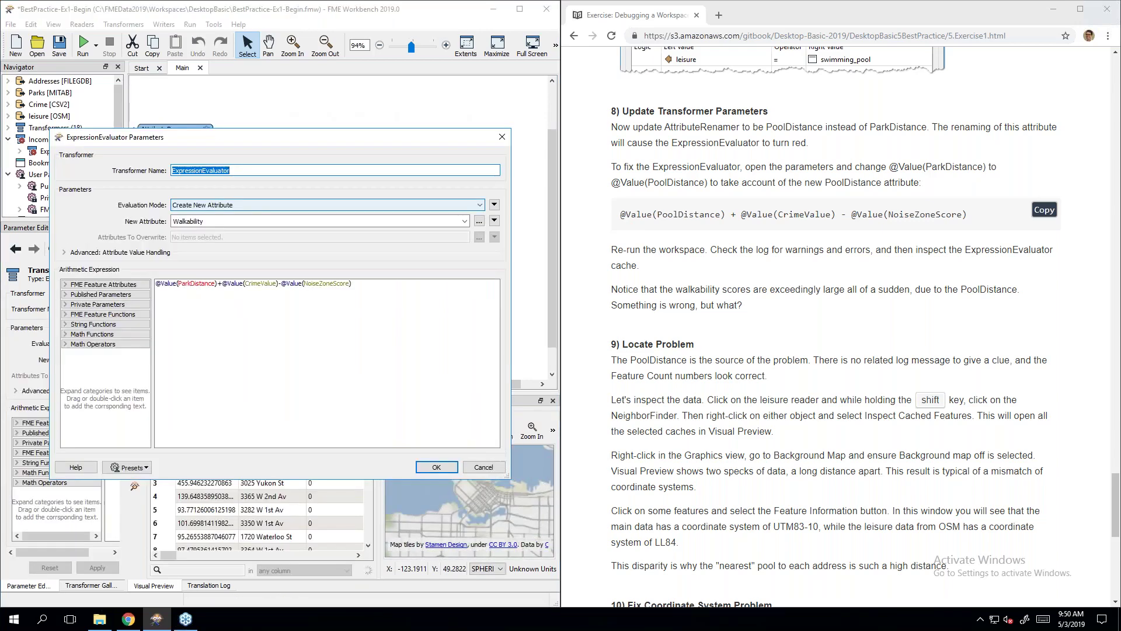
left_click(193, 284)
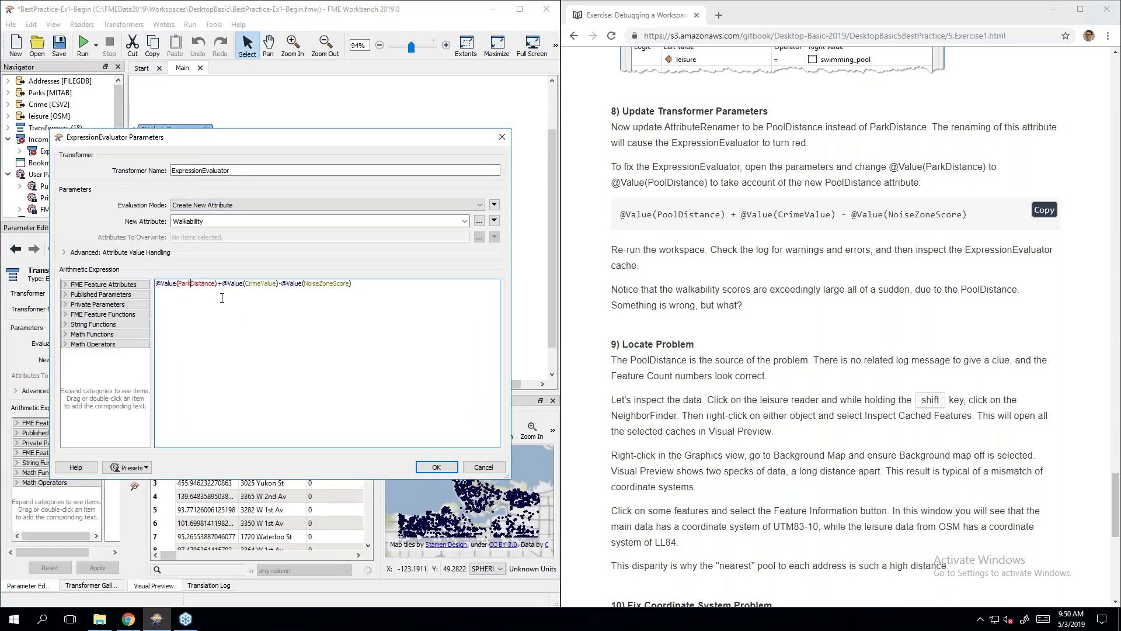
key("BackSpace")
key("BackSpace")
key("BackSpace")
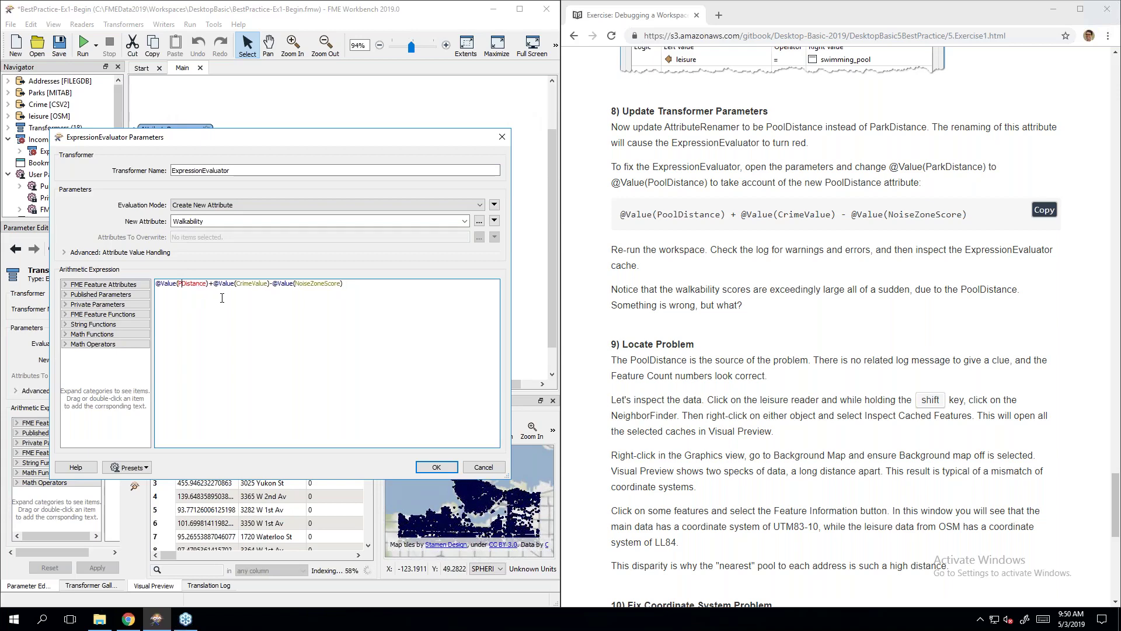
type("ool")
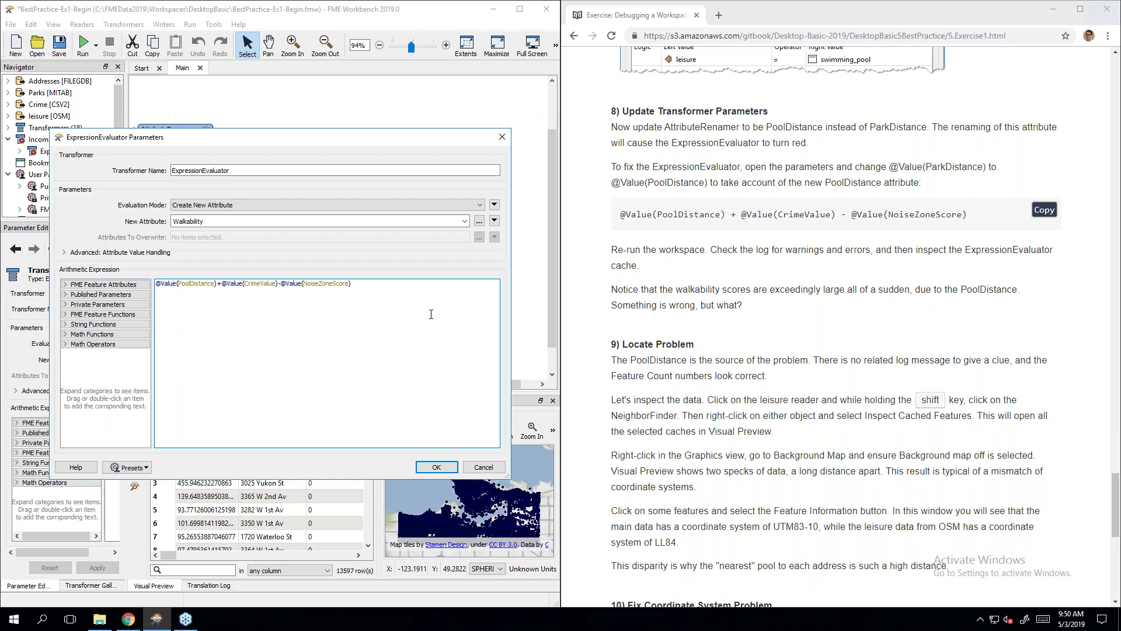
left_click(436, 467)
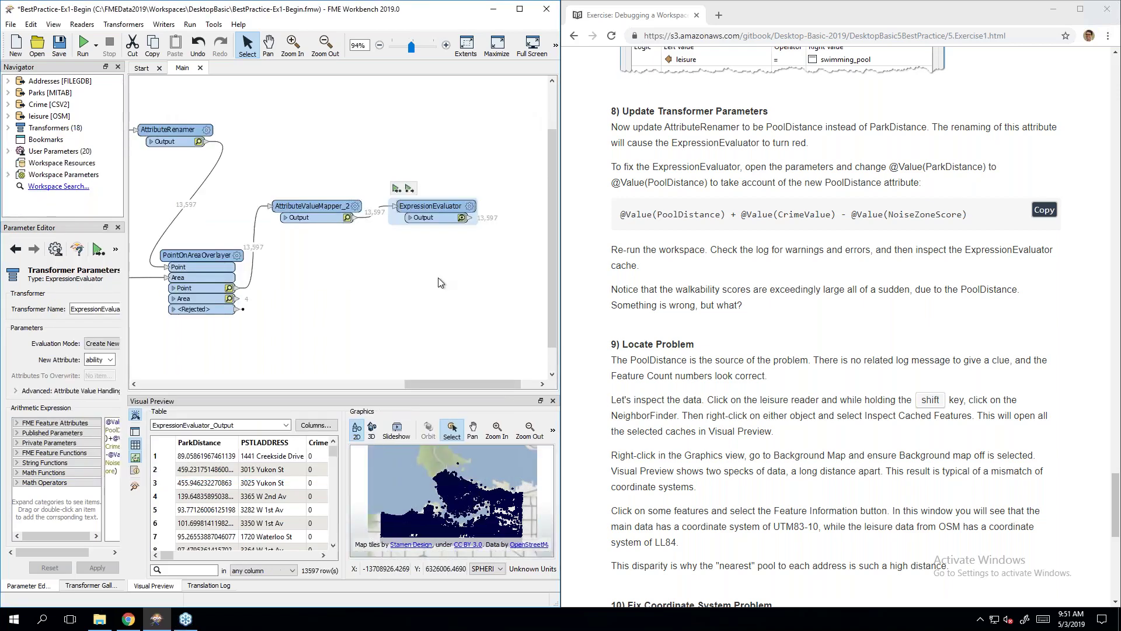
Step: Reopen the Tester's parameters and check the right value of its leisure test clause and the options available for it
left_click_drag(430, 384, 376, 382)
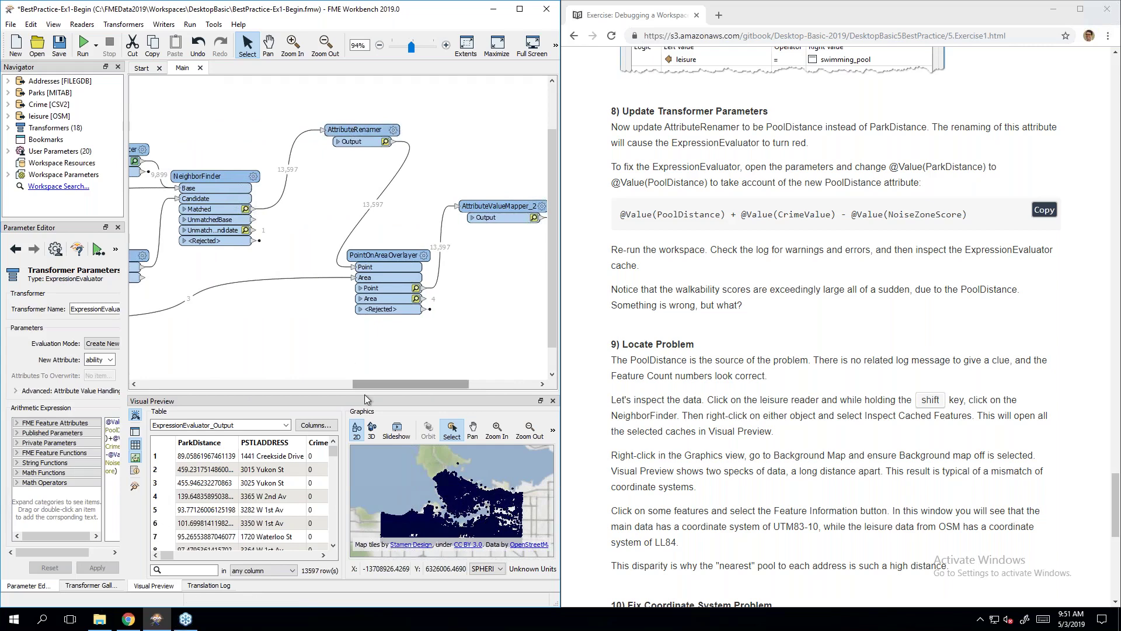
left_click(341, 383)
double_click(233, 256)
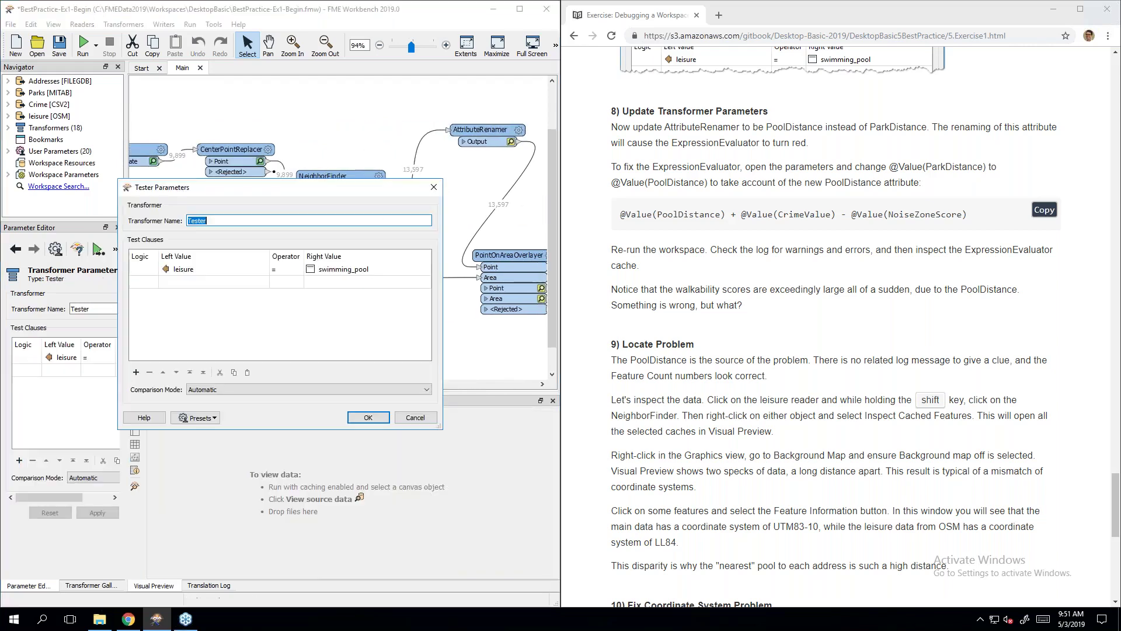
left_click(342, 272)
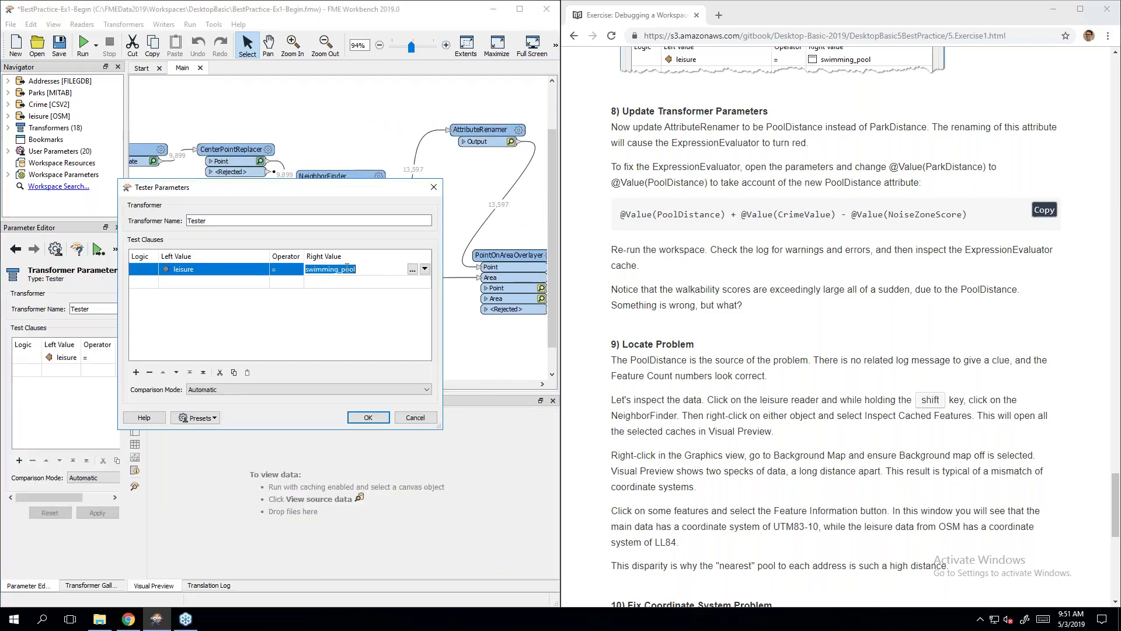
left_click(424, 270)
left_click(376, 308)
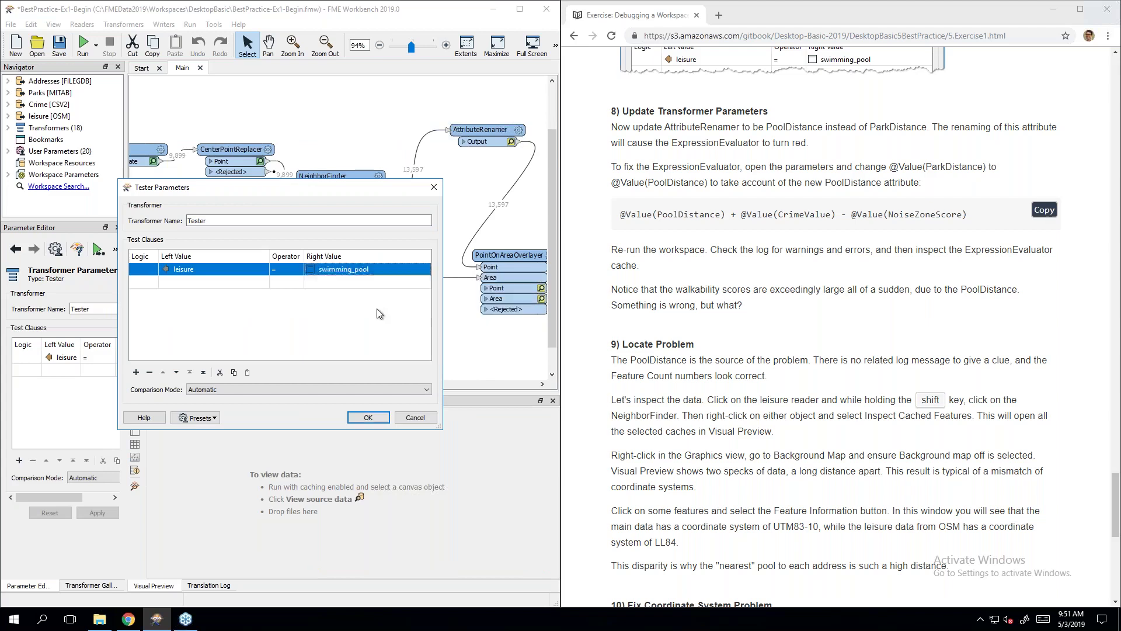
left_click(349, 270)
double_click(349, 269)
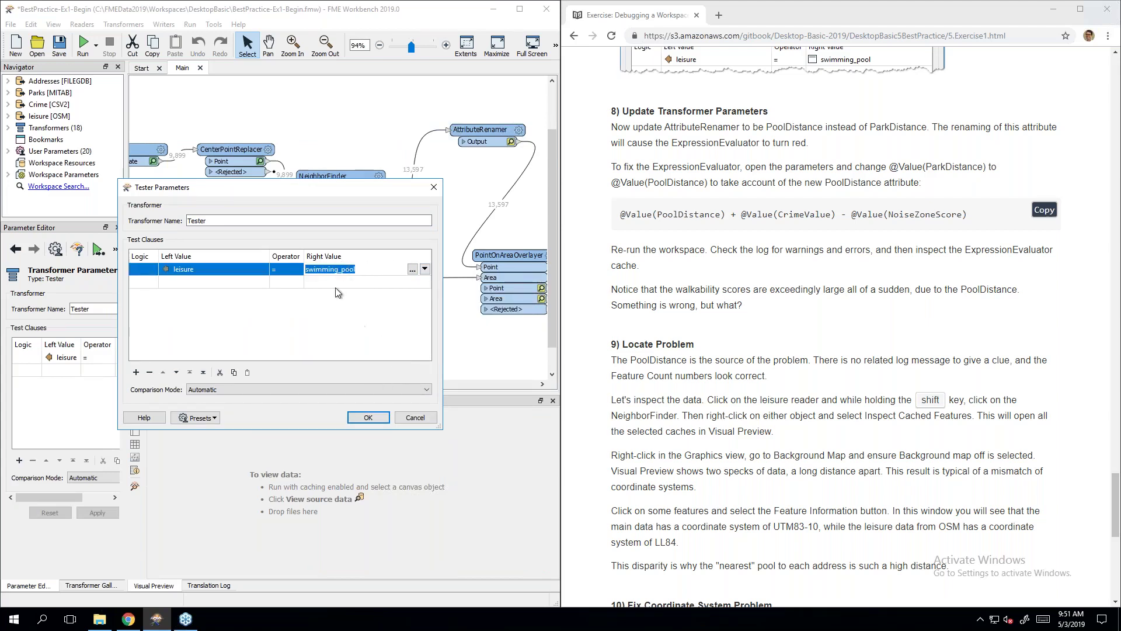
left_click(424, 270)
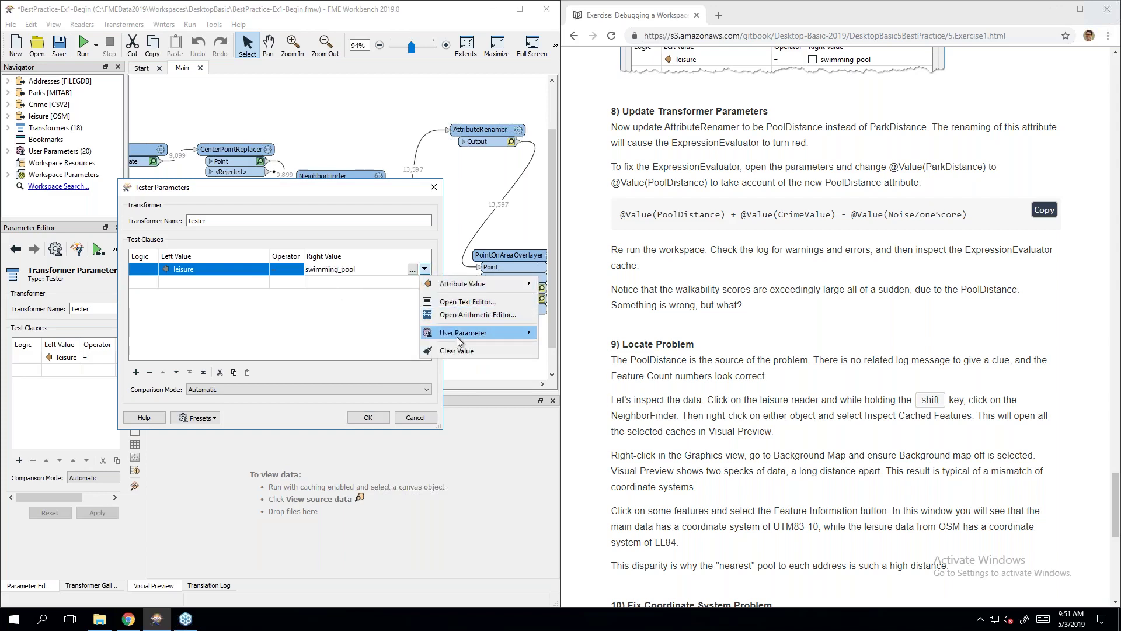
mouse_move(457, 337)
left_click(368, 342)
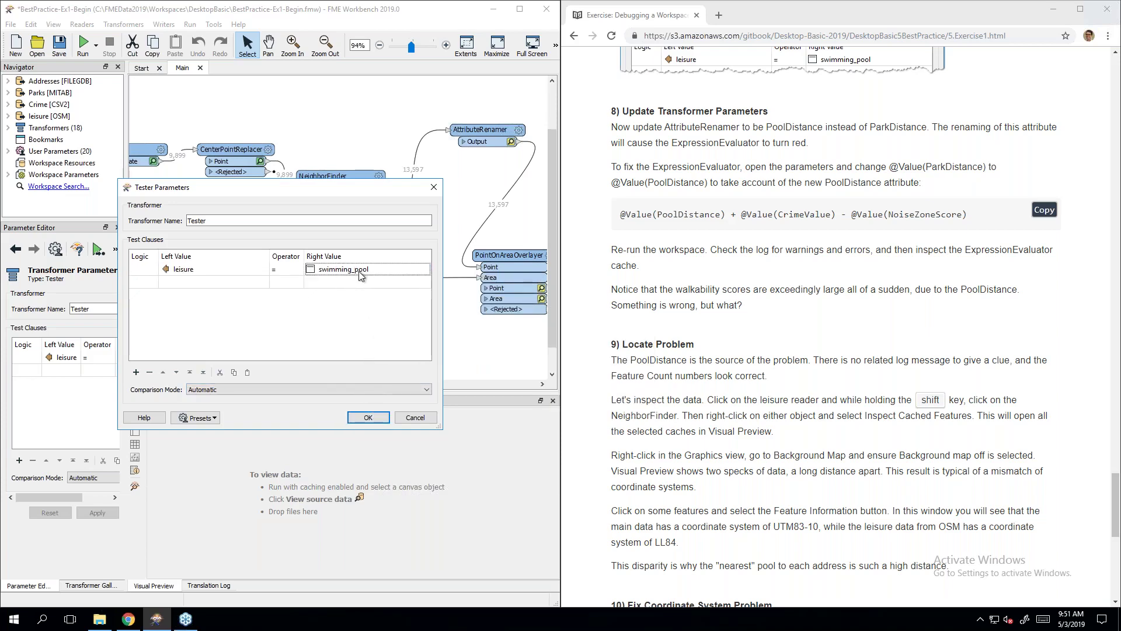
left_click(378, 419)
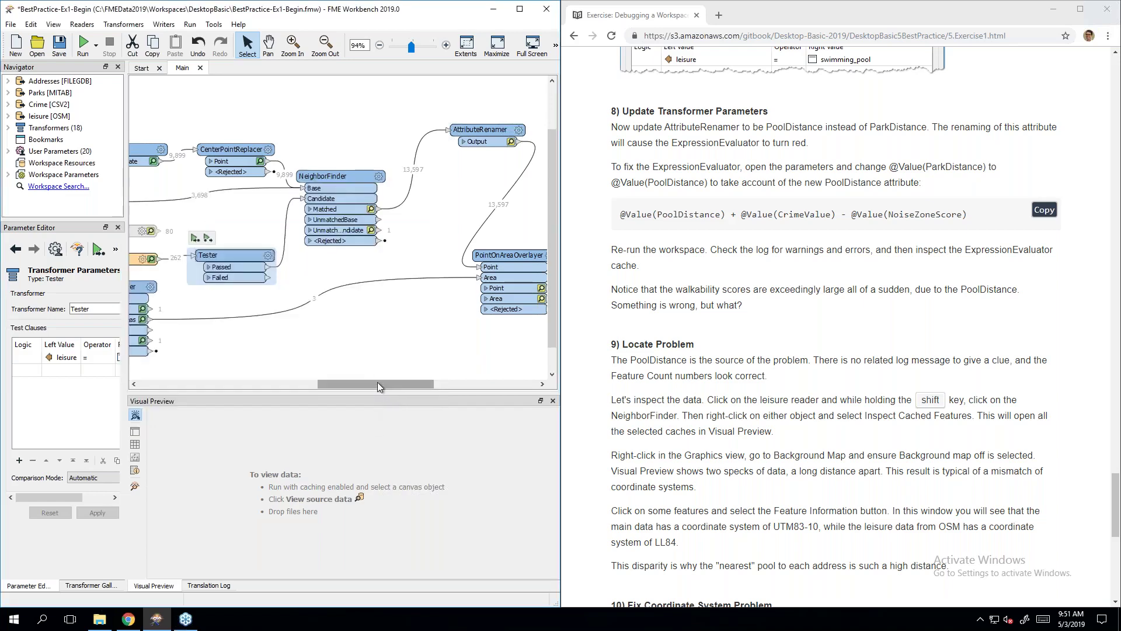
Step: Review the arithmetic expression in the ExpressionEvaluator's parameters
left_click_drag(378, 382, 462, 382)
left_click(430, 218)
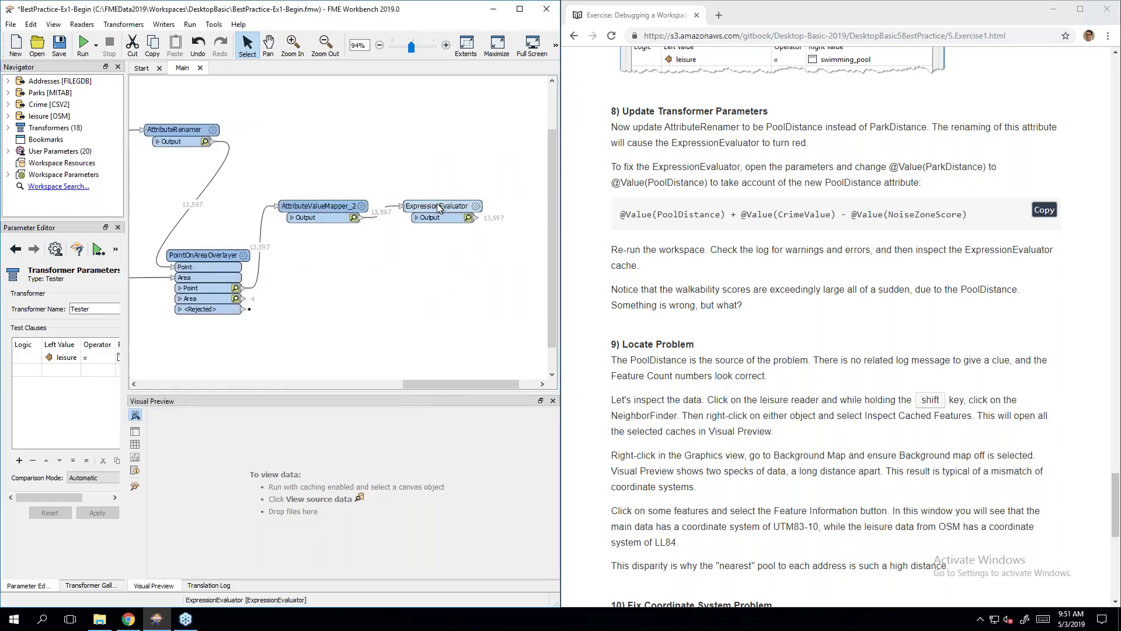
double_click(432, 210)
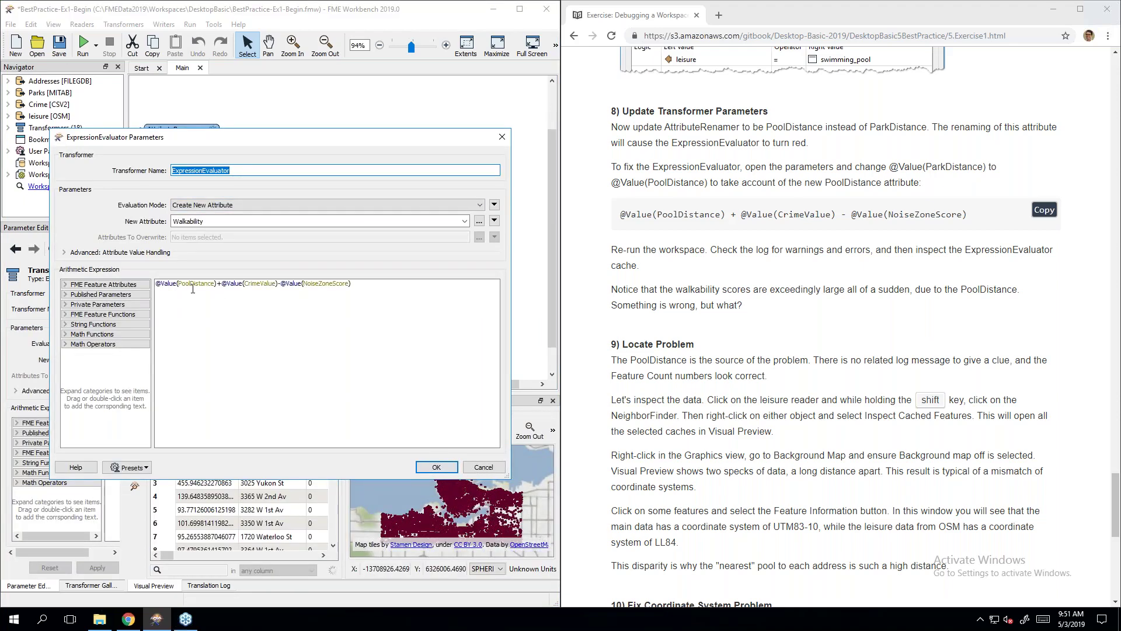
left_click(404, 290)
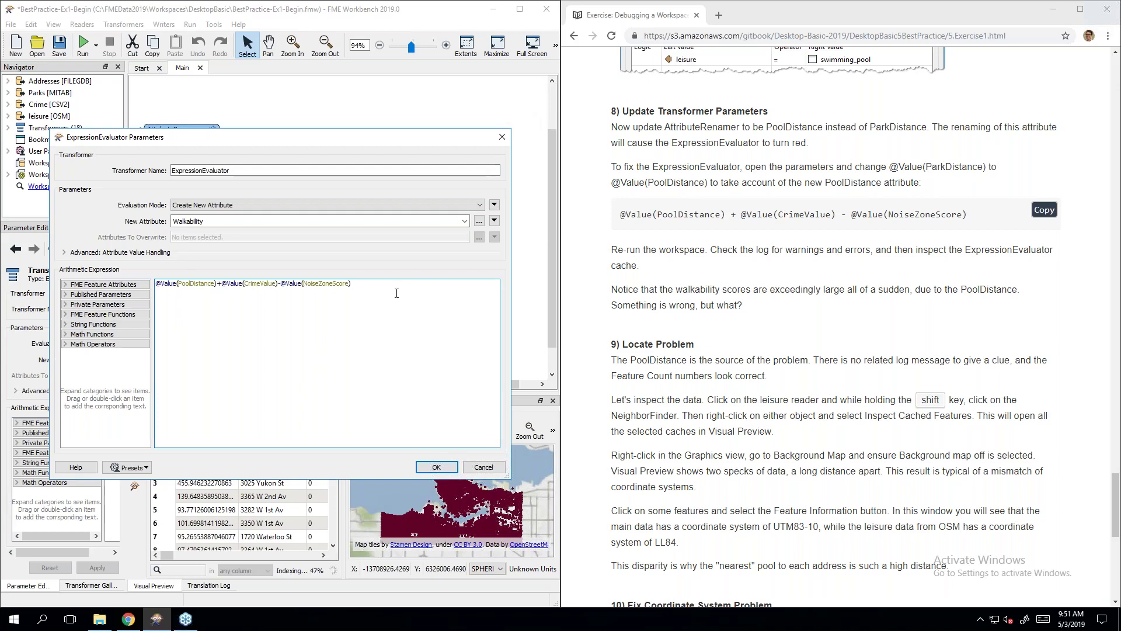
left_click(436, 468)
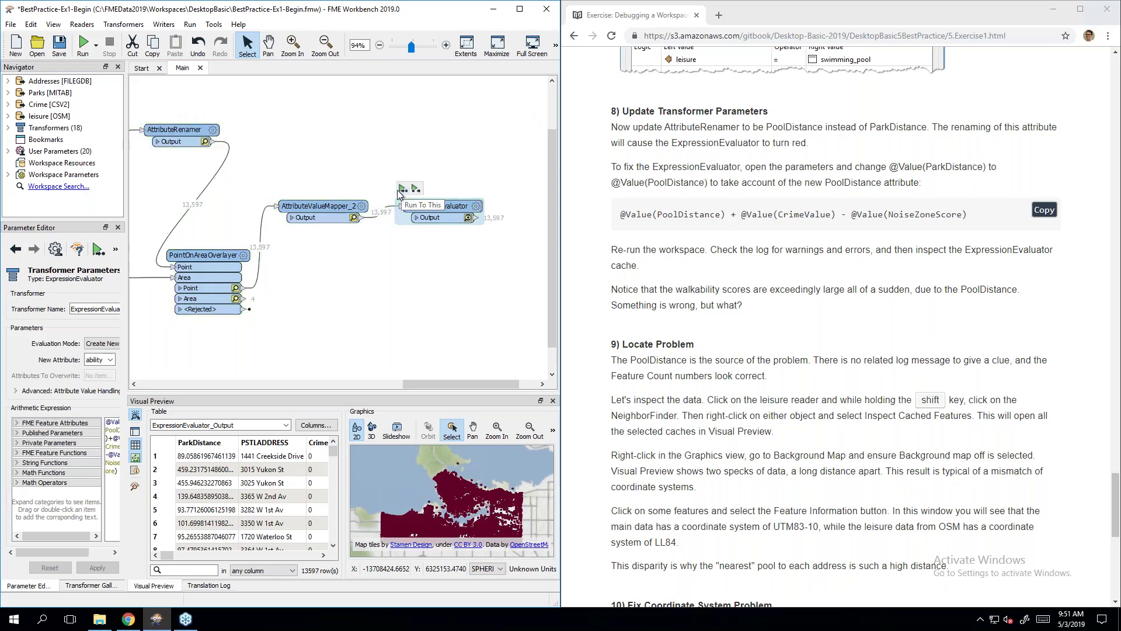
Step: Re-run the workspace through to the ExpressionEvaluator
left_click(402, 190)
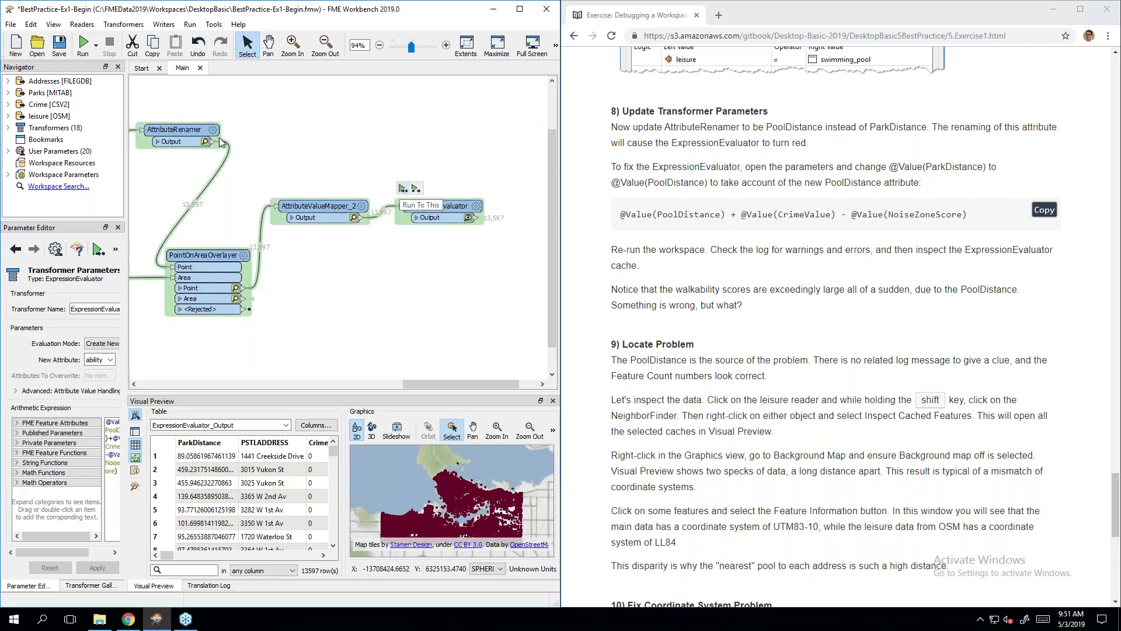
left_click(84, 47)
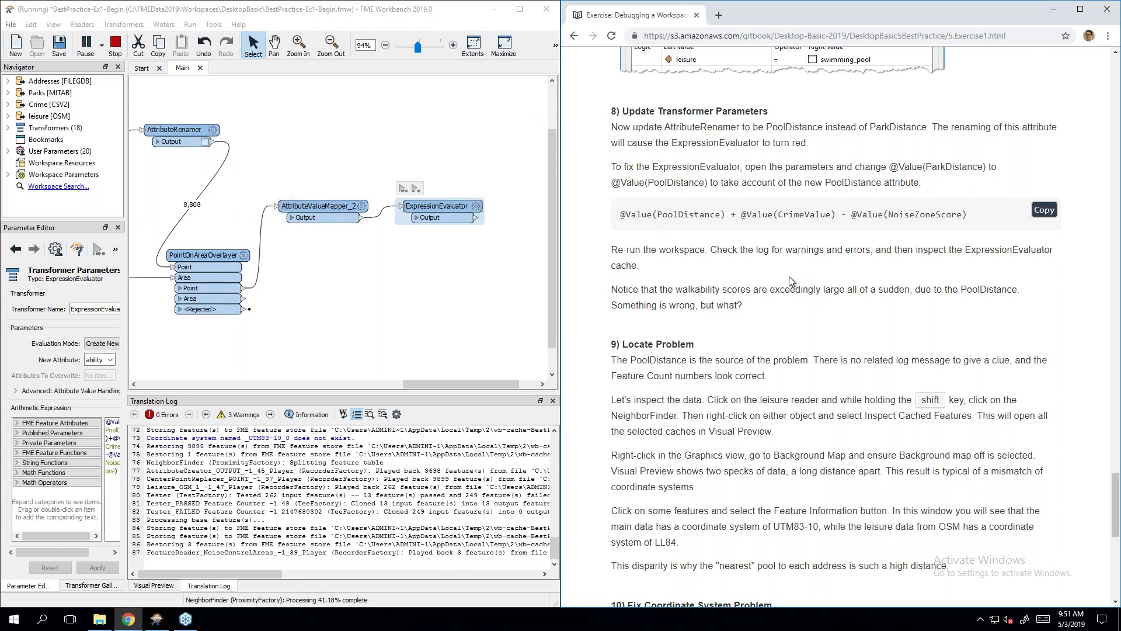
scroll(789, 276, "down", 1)
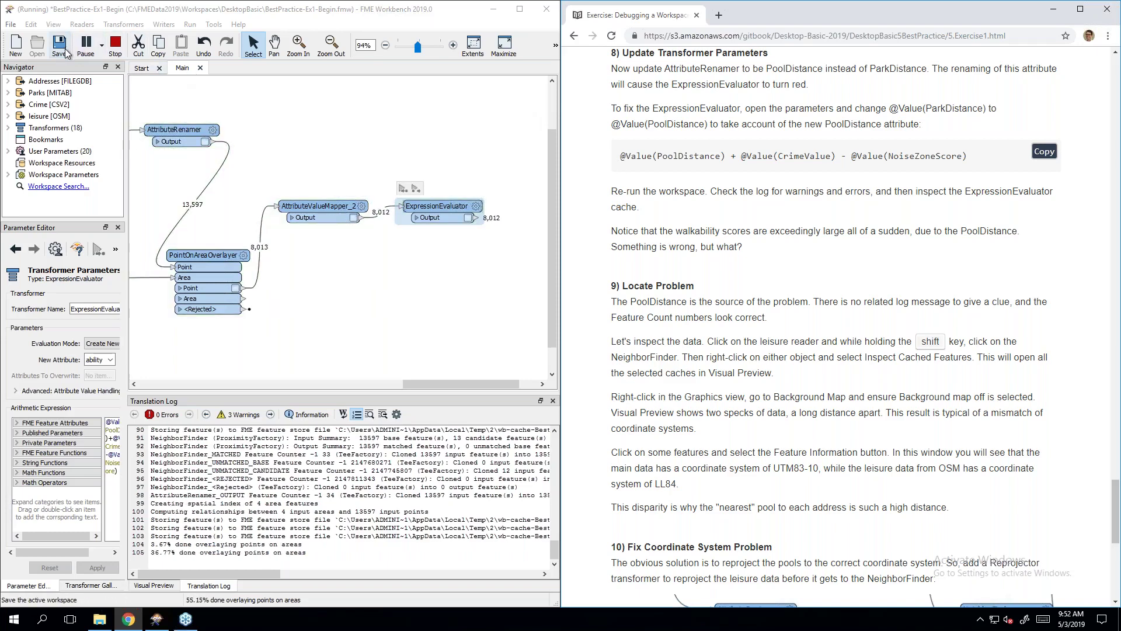
Step: Save a copy of the workspace as Day5Ex1 in the FMEData2019 Workspaces folder
left_click(17, 27)
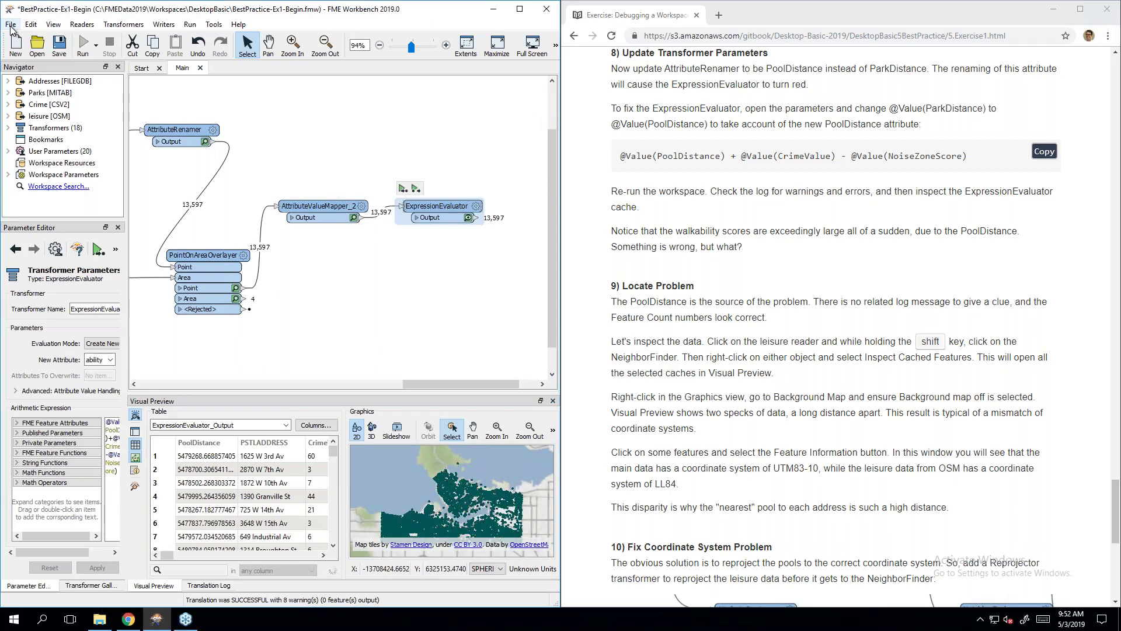
left_click(11, 26)
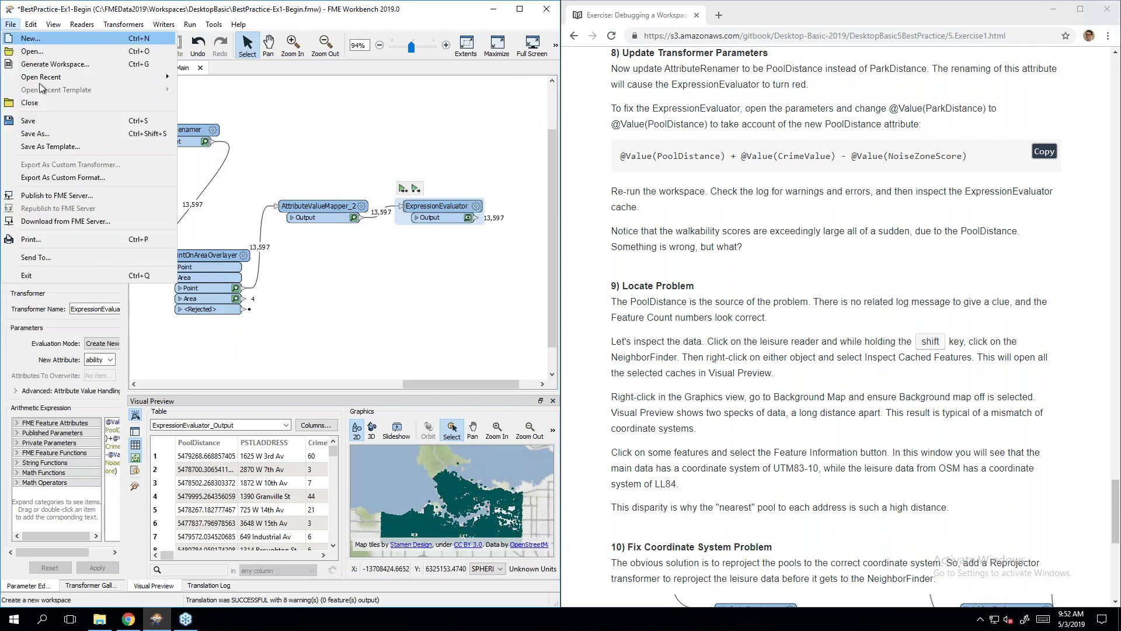
left_click(50, 139)
left_click(257, 45)
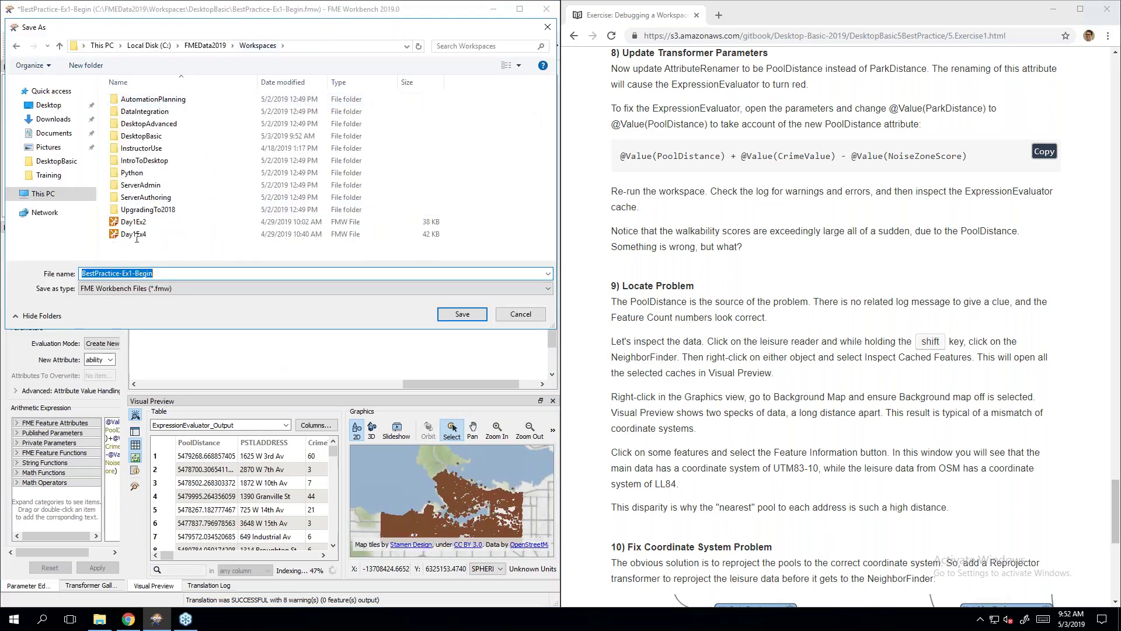
type("Day5")
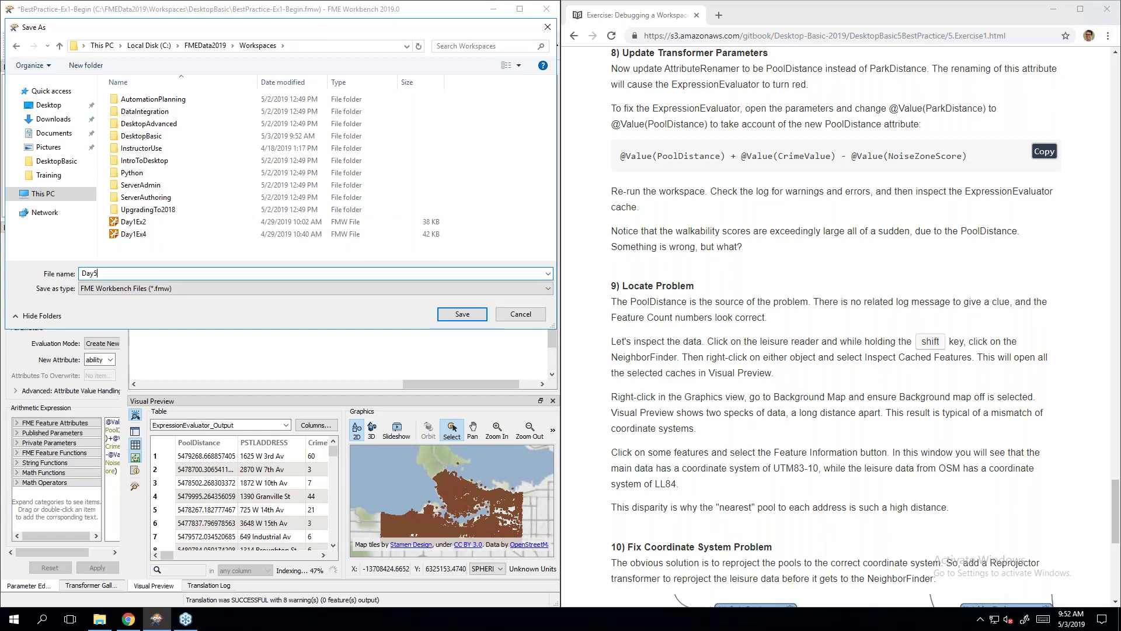
type("E1x")
key("Return")
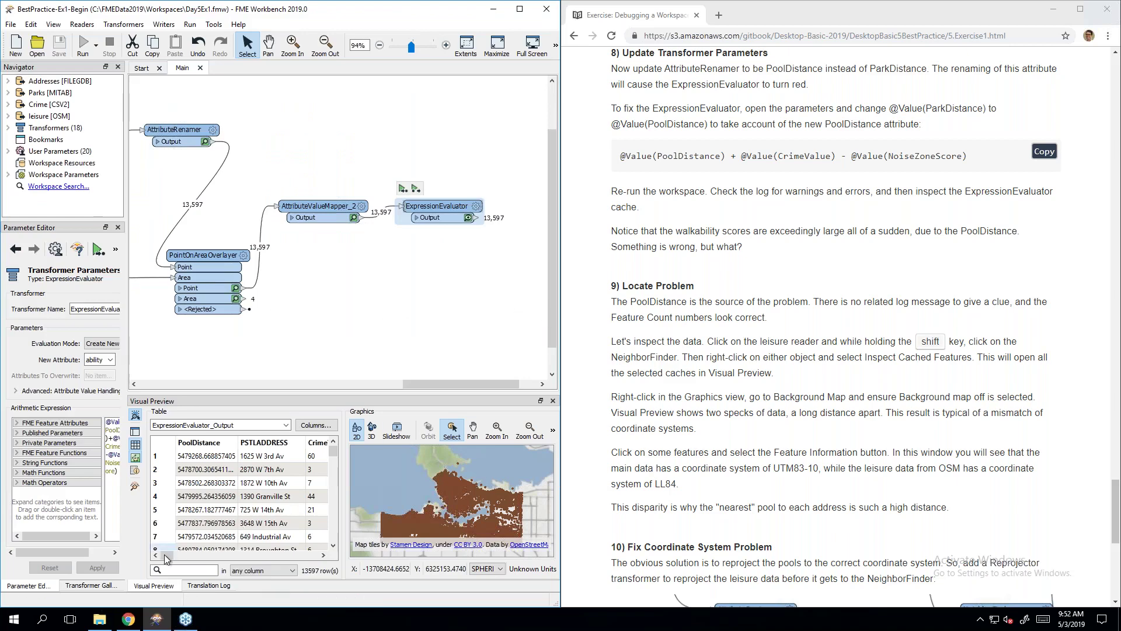
Step: Compare the PoolDistance and Walkability columns in the ExpressionEvaluator output table
left_click_drag(165, 554, 328, 562)
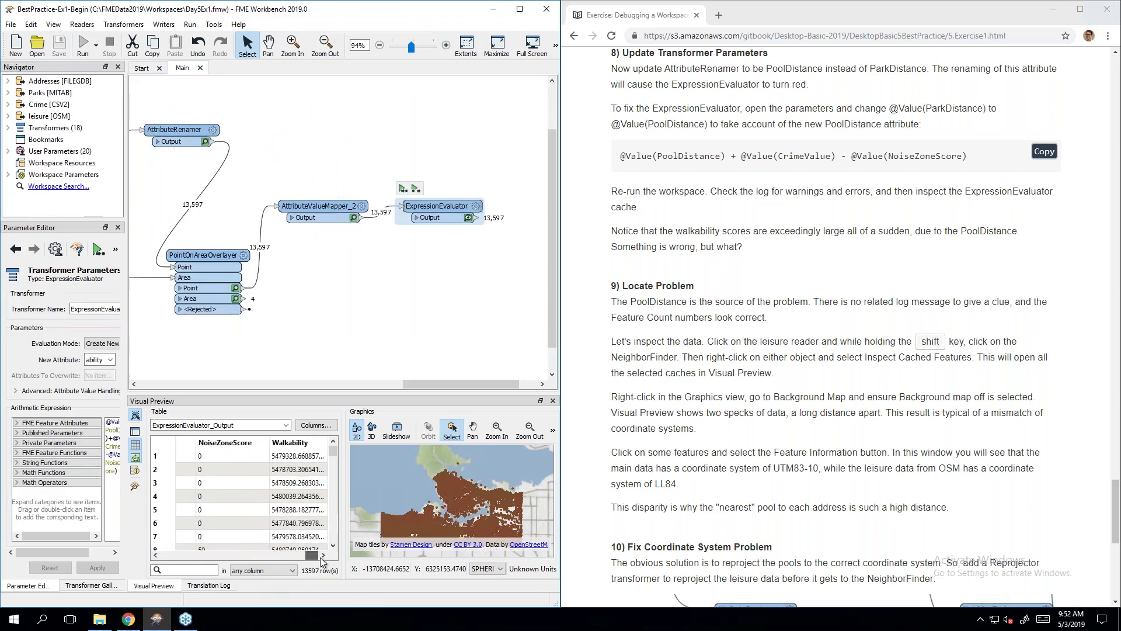
left_click_drag(319, 562, 163, 549)
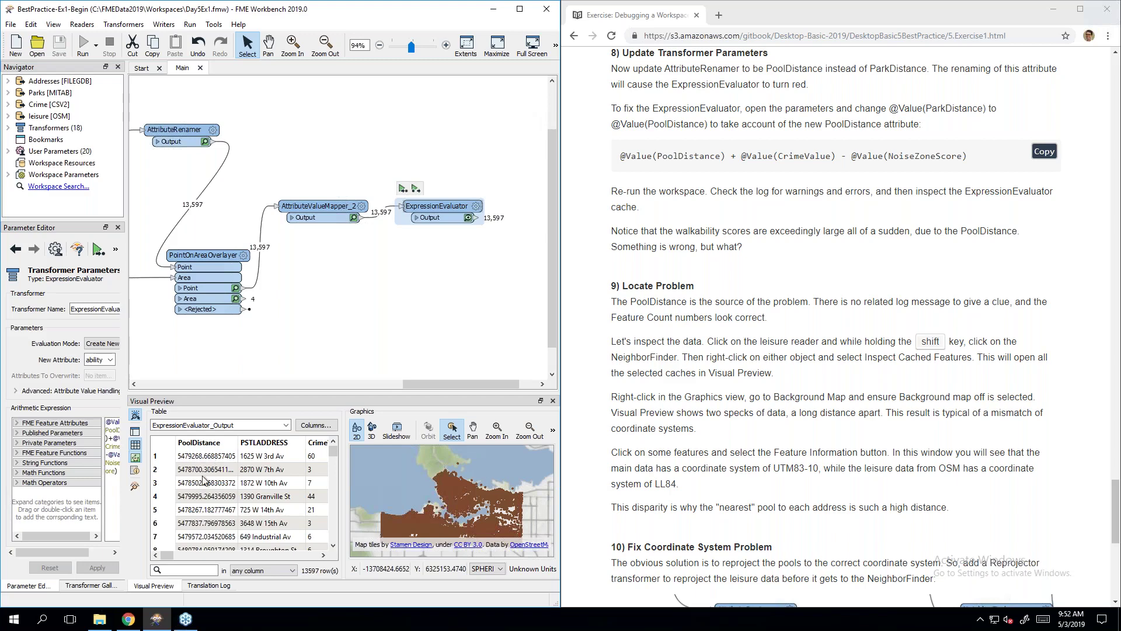
left_click_drag(166, 559, 310, 559)
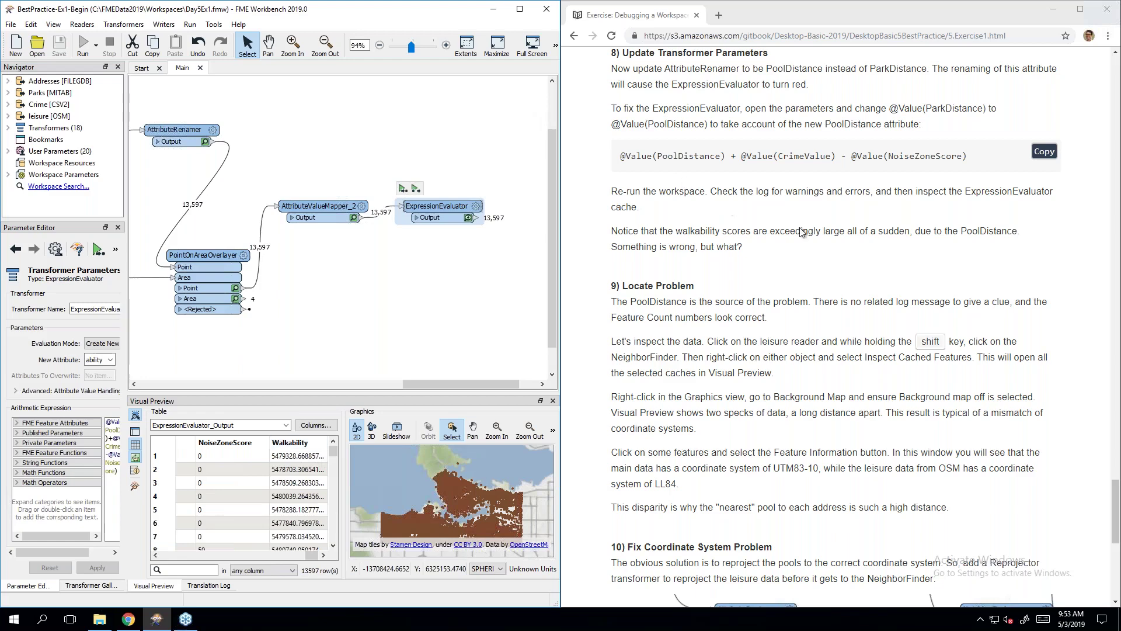
Step: Read the exercise's Locate Problem section and check the translation log of the last run
left_click(821, 254)
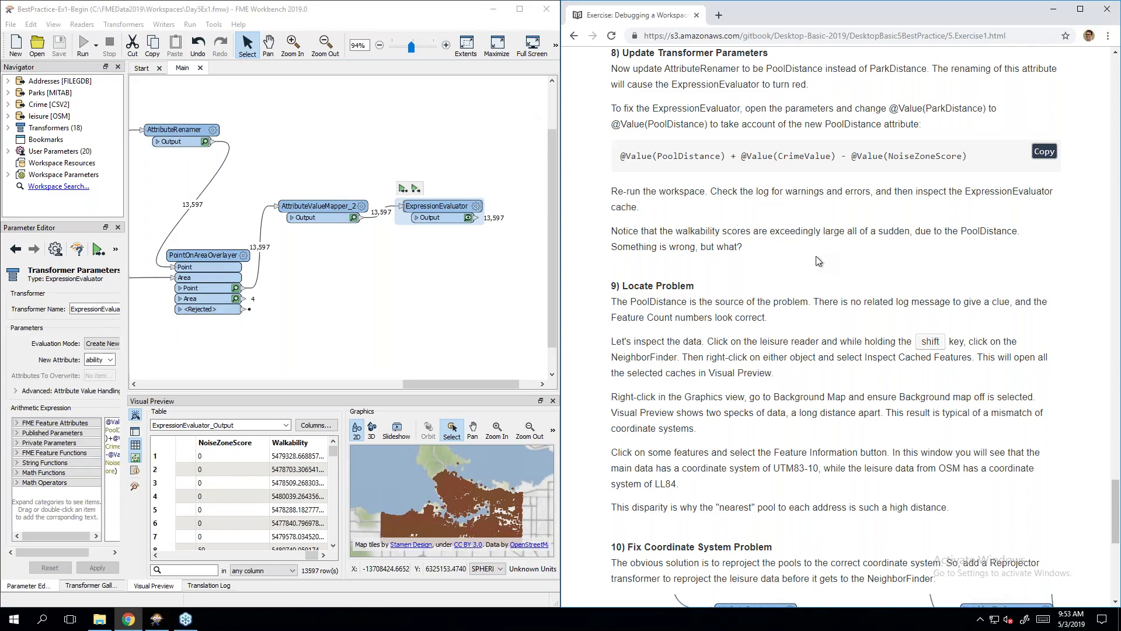
scroll(818, 260, "down", 2)
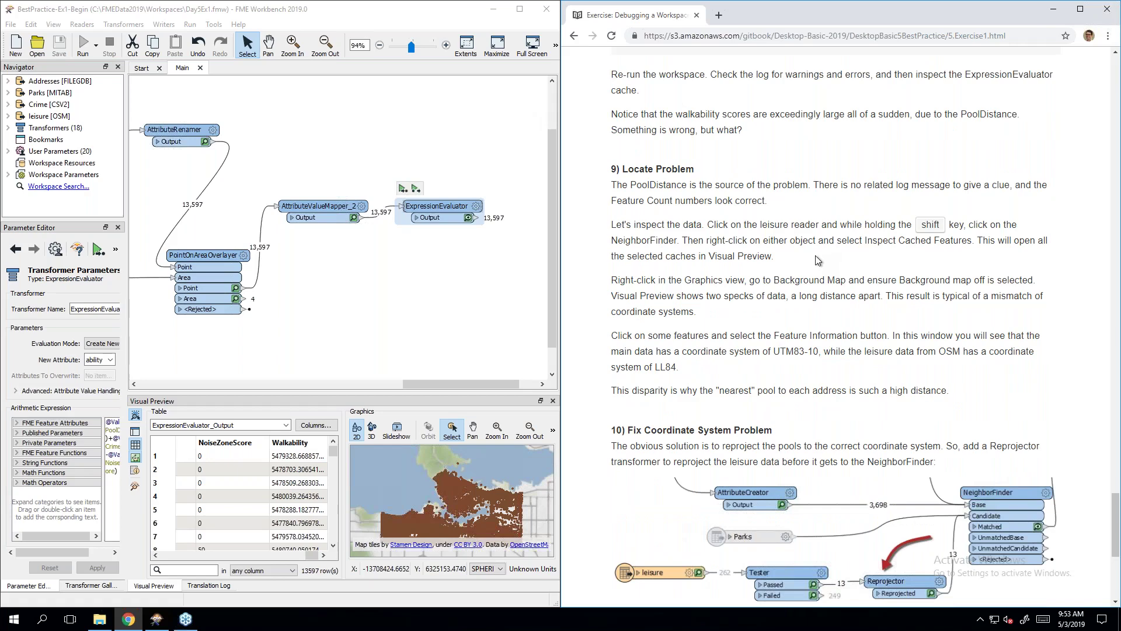
scroll(817, 260, "down", 1)
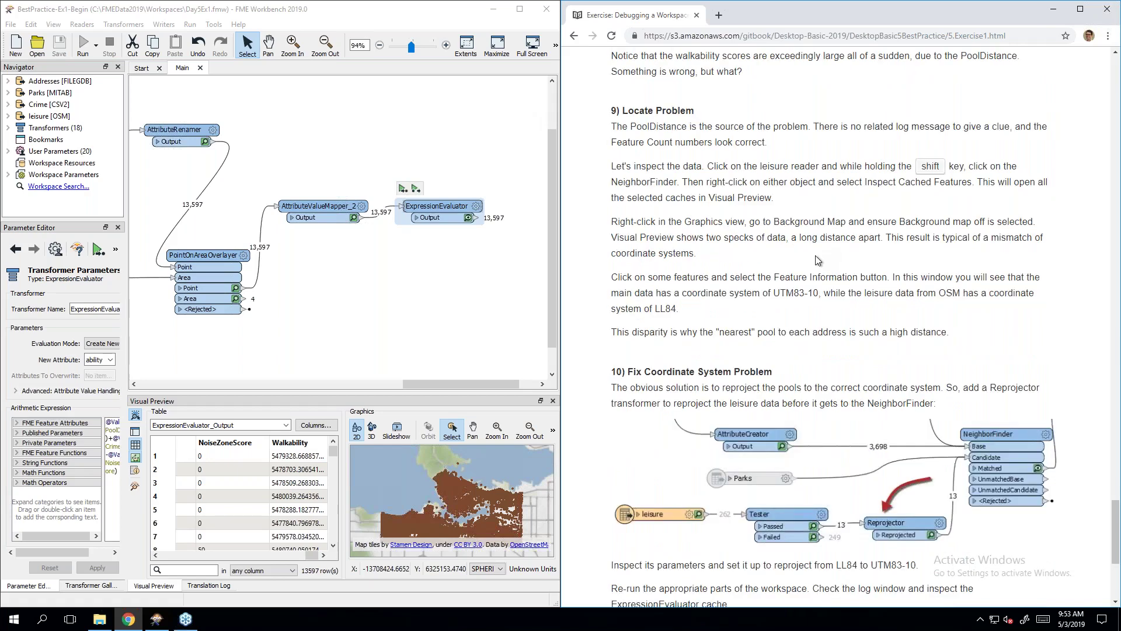
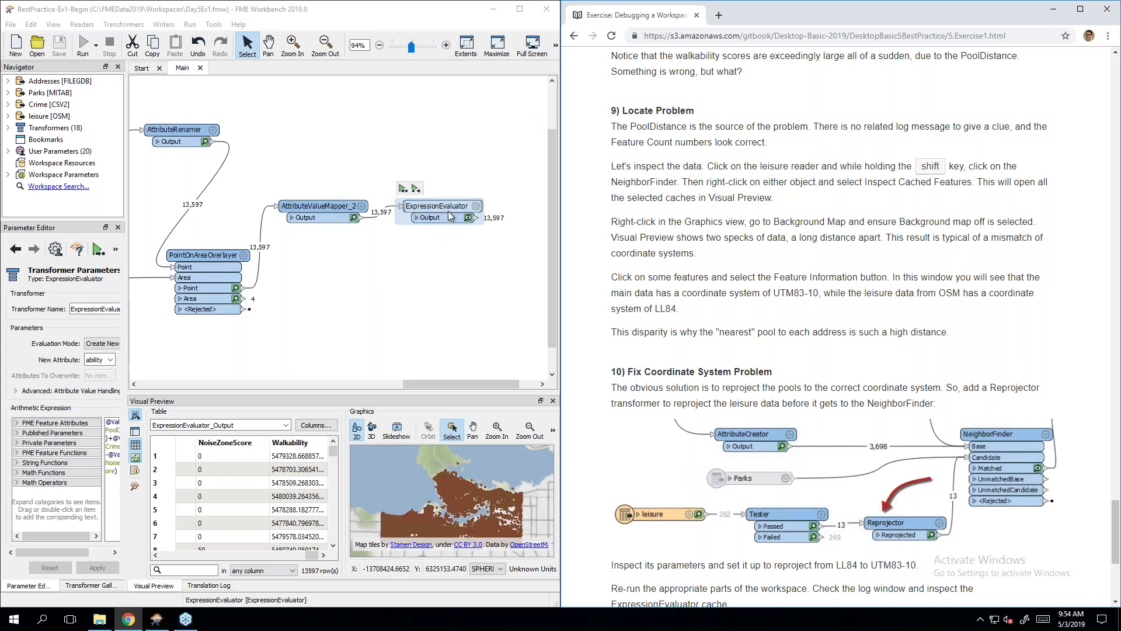
left_click(209, 585)
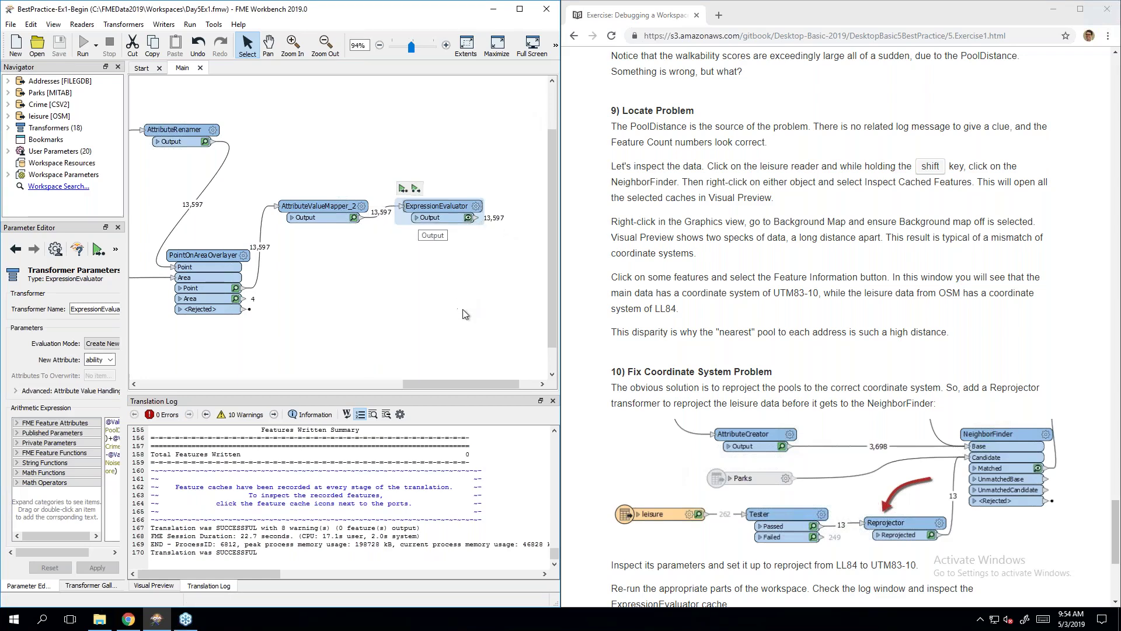
Step: Select the leisure reader and the NeighborFinder together to inspect their cached features in one preview
left_click_drag(457, 383, 344, 389)
left_click(208, 259)
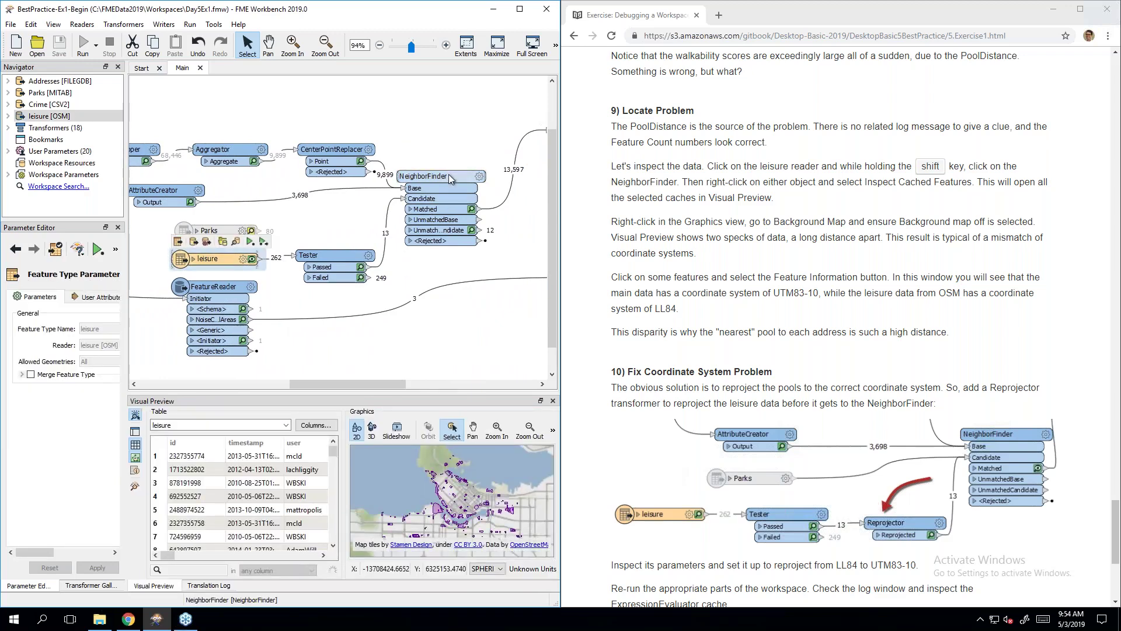
left_click(206, 264)
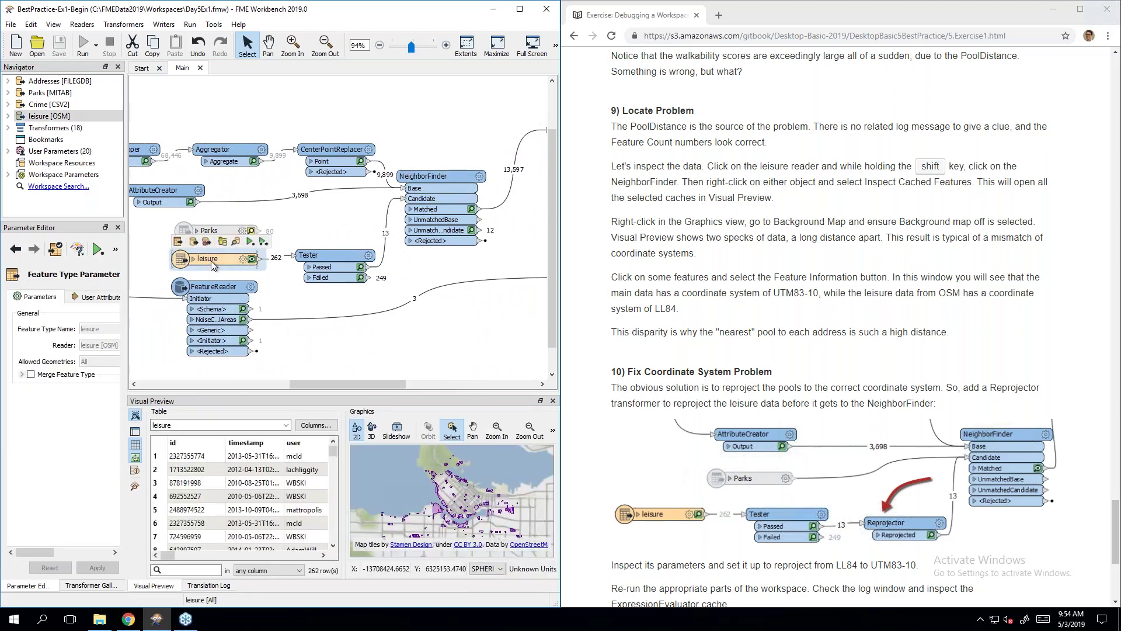
left_click(436, 178, "shift")
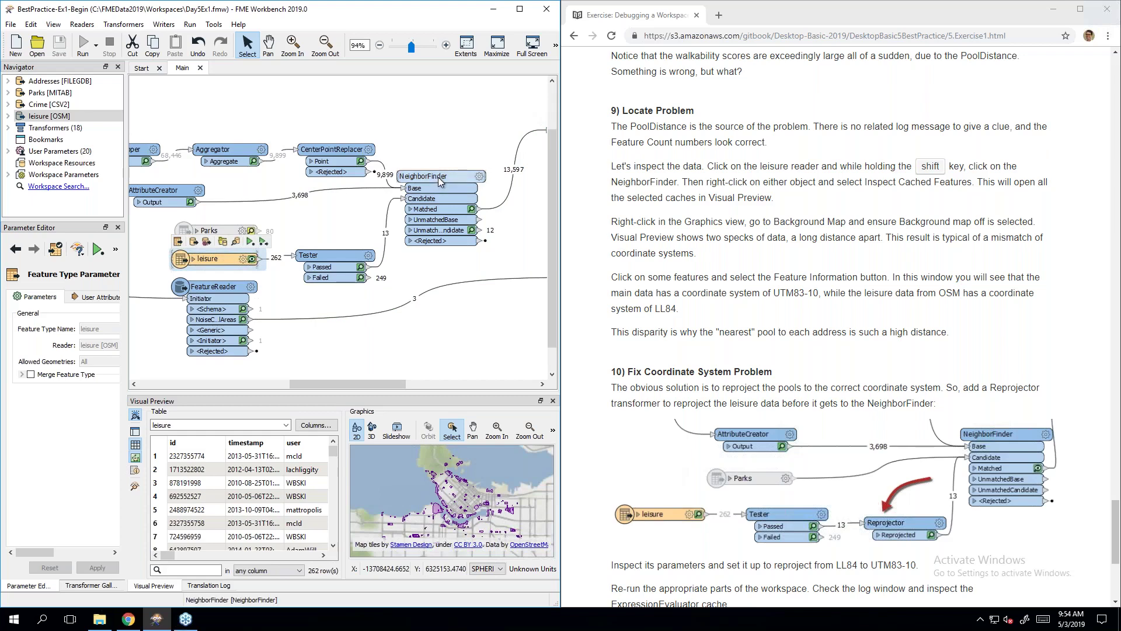
left_click(438, 177, "shift")
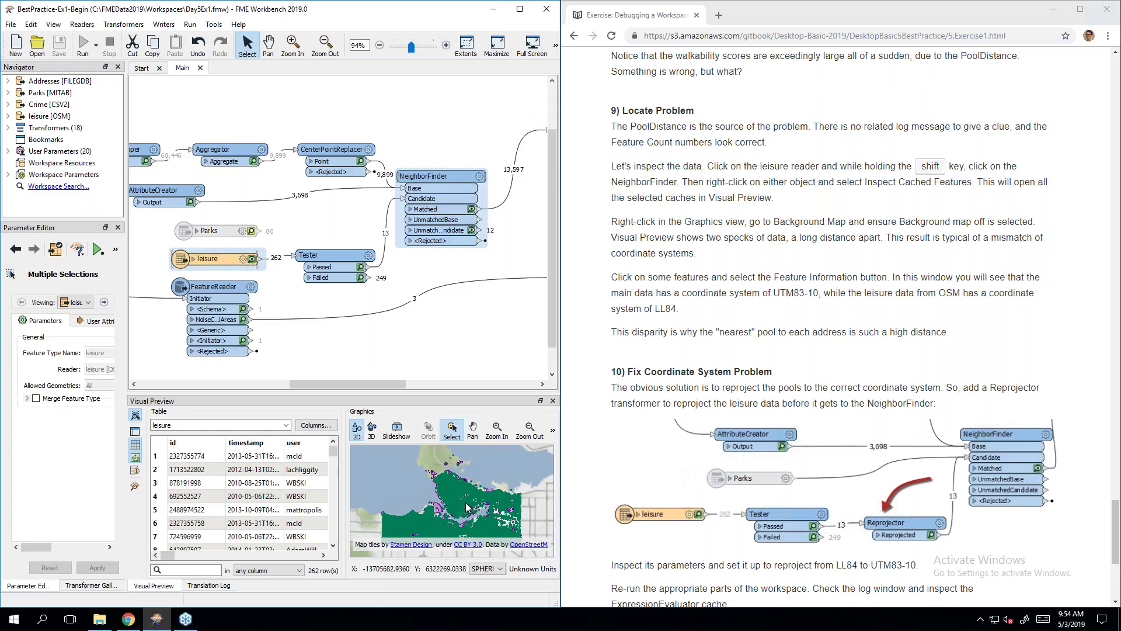
Step: Turn off the background map in the graphics preview and zoom to the full extent of the data
right_click(504, 464)
mouse_move(564, 488)
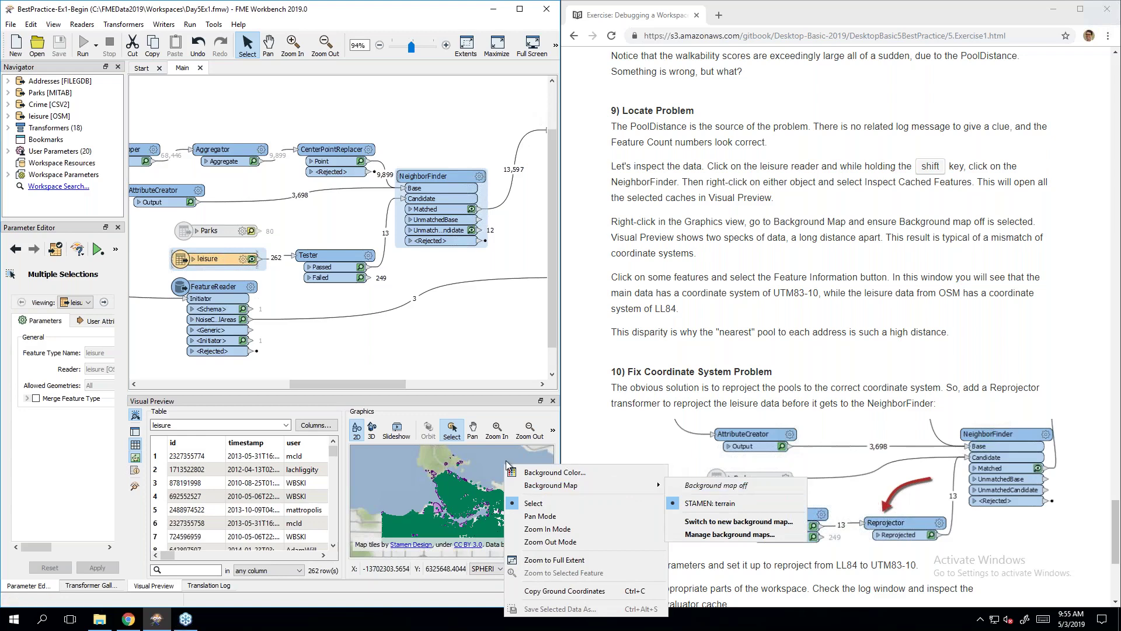
right_click(481, 471)
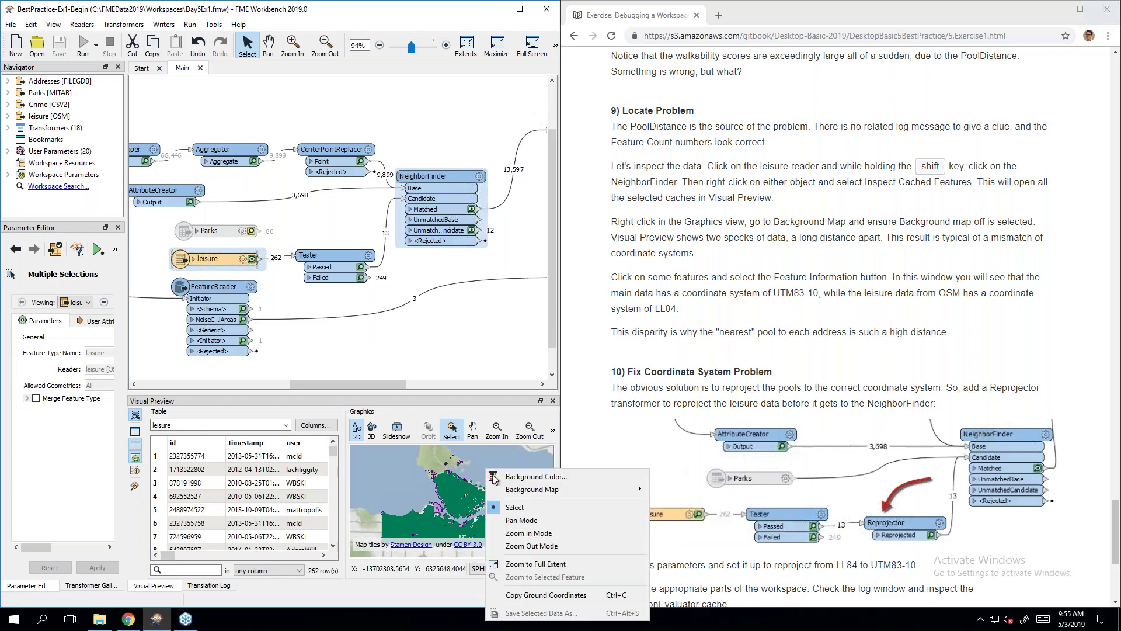
mouse_move(626, 492)
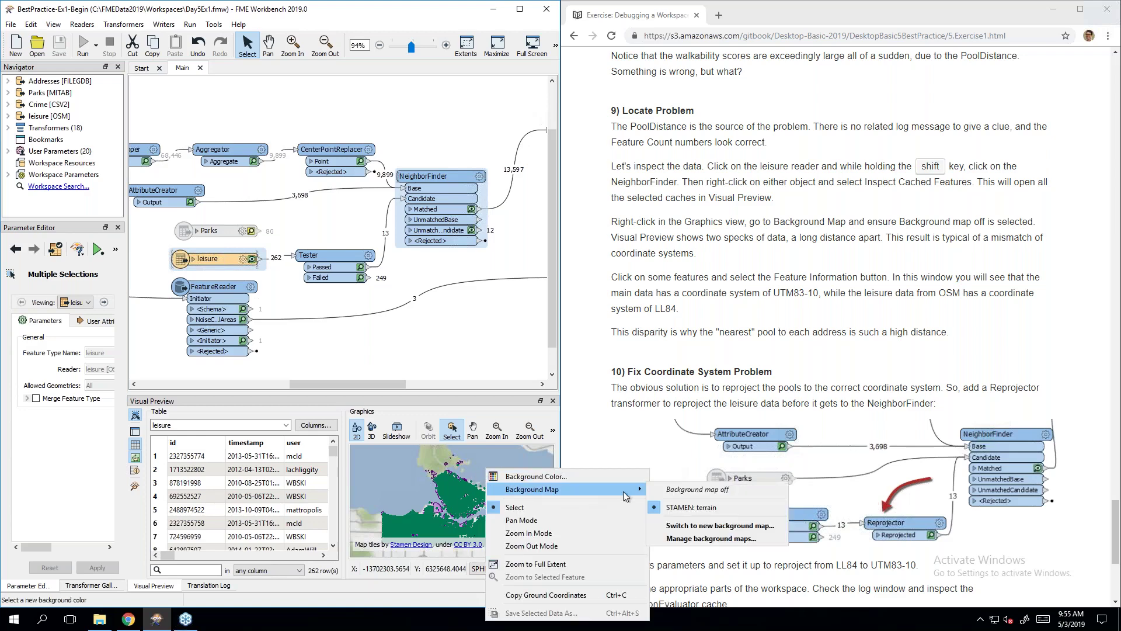
left_click(702, 492)
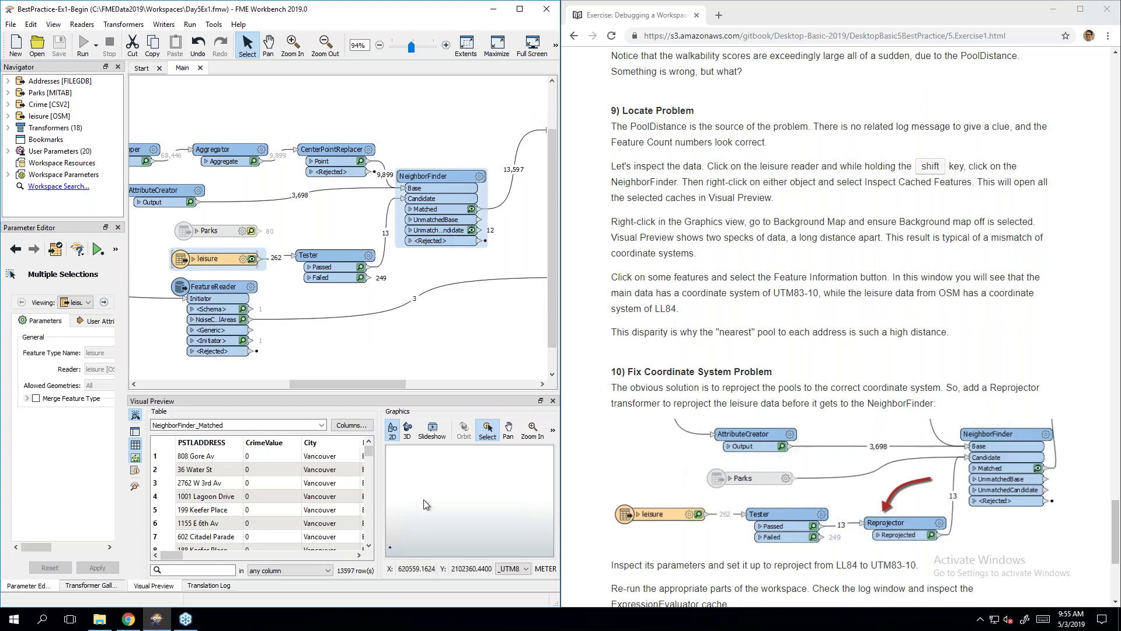
left_click_drag(378, 525, 384, 551)
left_click(553, 431)
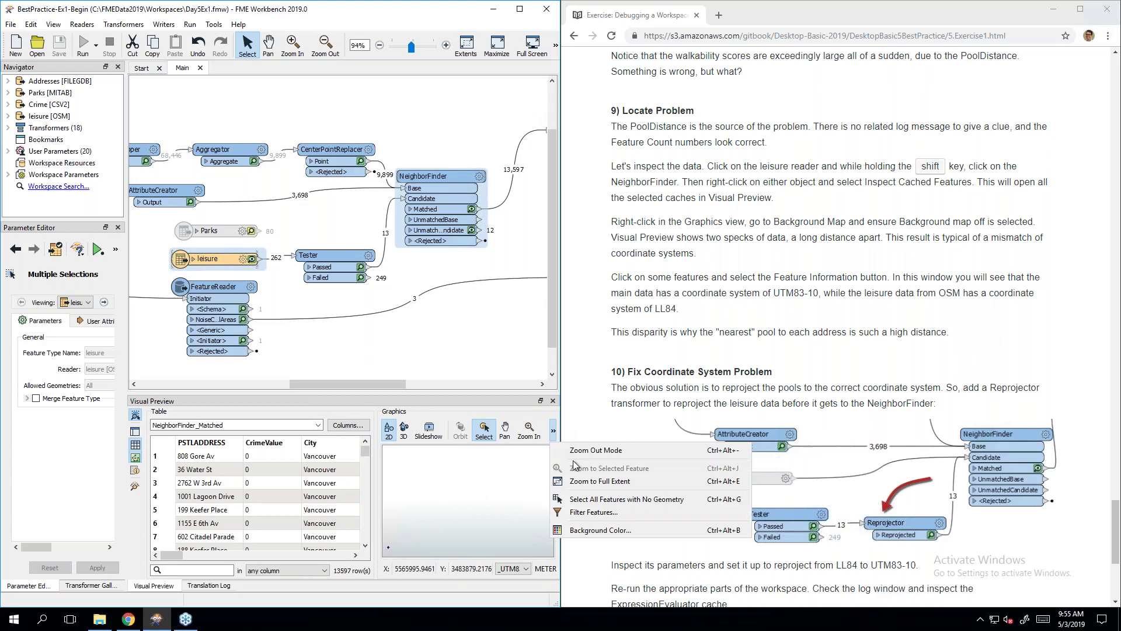
left_click(583, 482)
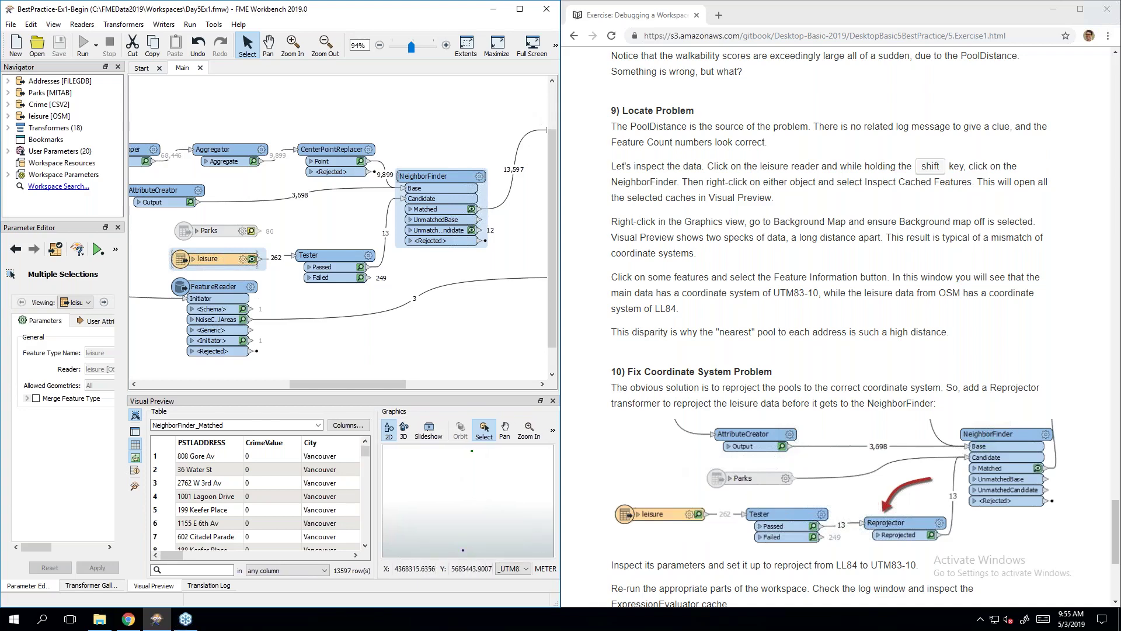
Step: Hide the preview table, show the feature information, and check the coordinate system of each of the two distant specks of data
left_click(741, 264)
scroll(749, 262, "down", 1)
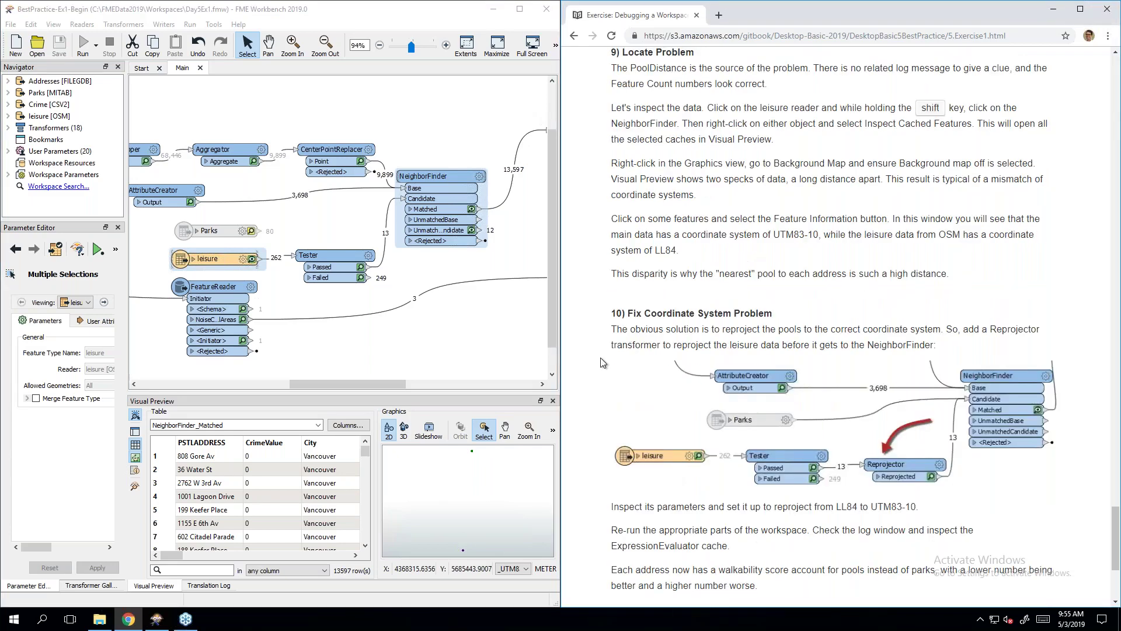
left_click(135, 446)
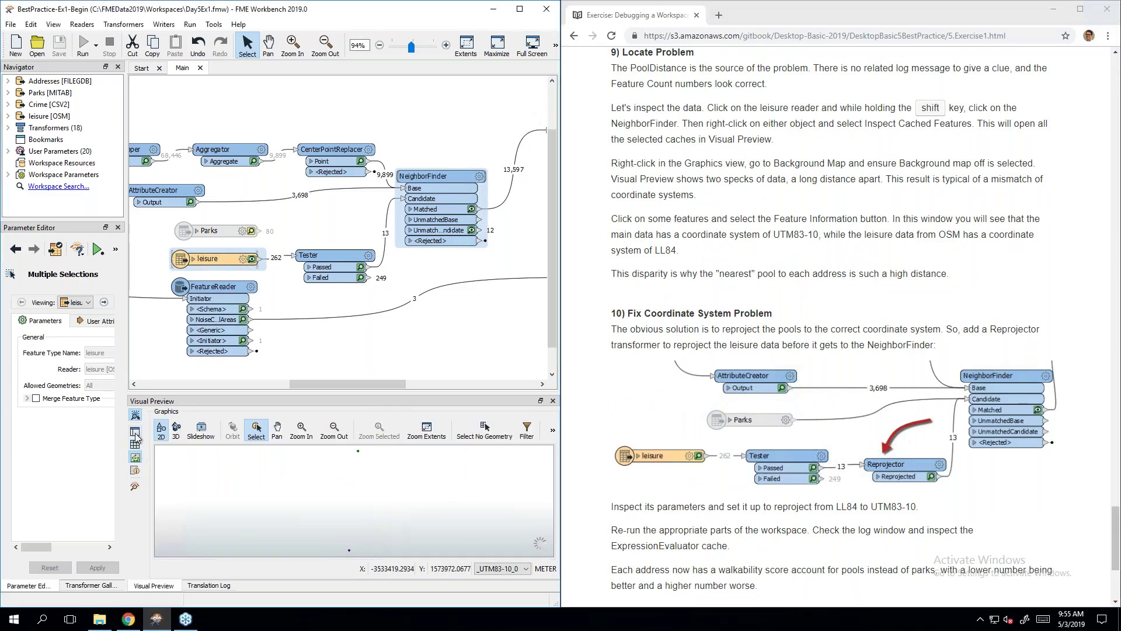
left_click(136, 471)
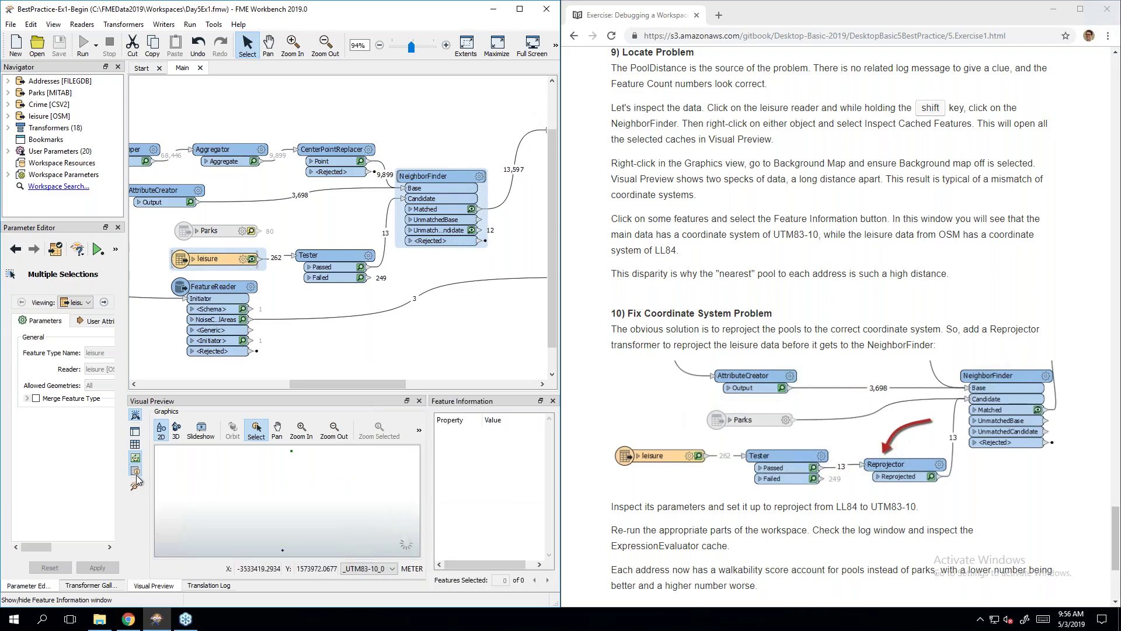
left_click(292, 451)
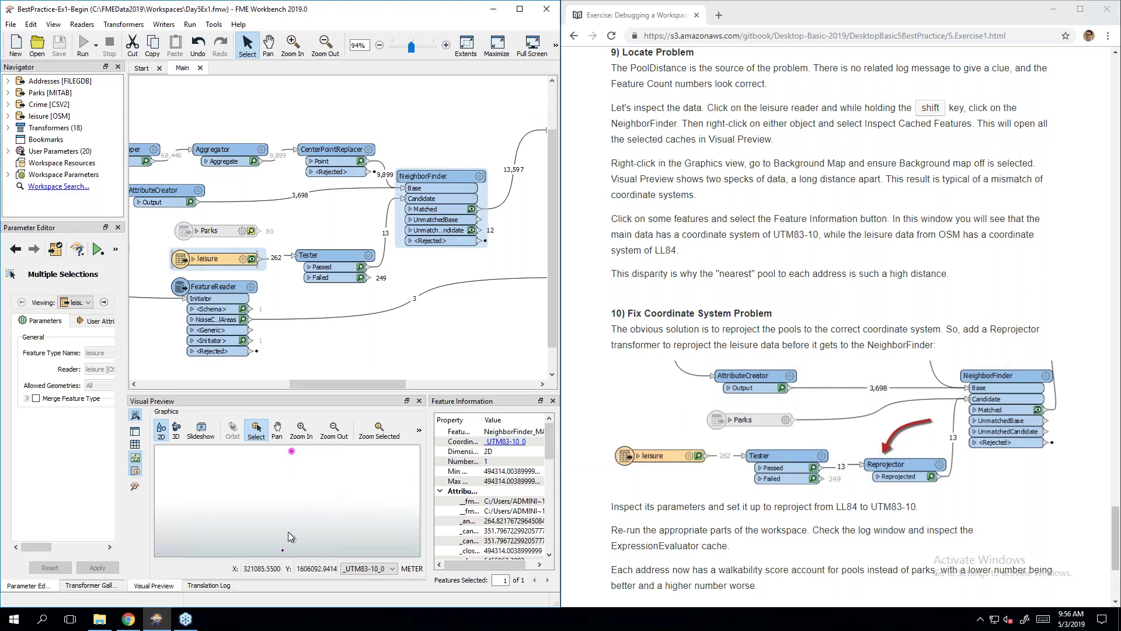
left_click(282, 550)
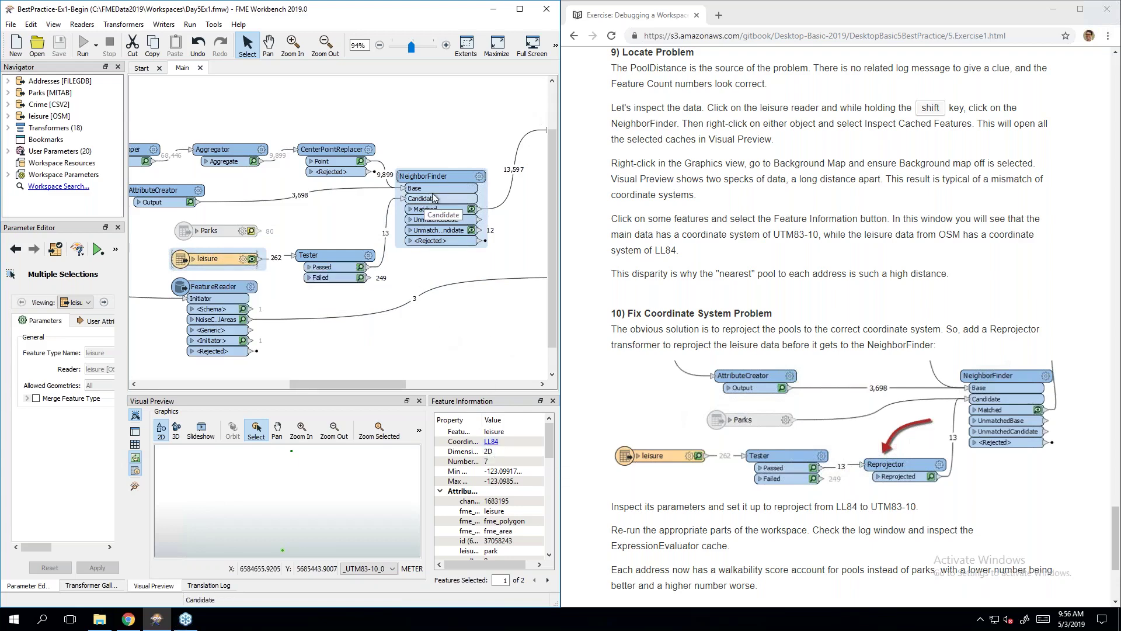
mouse_move(436, 179)
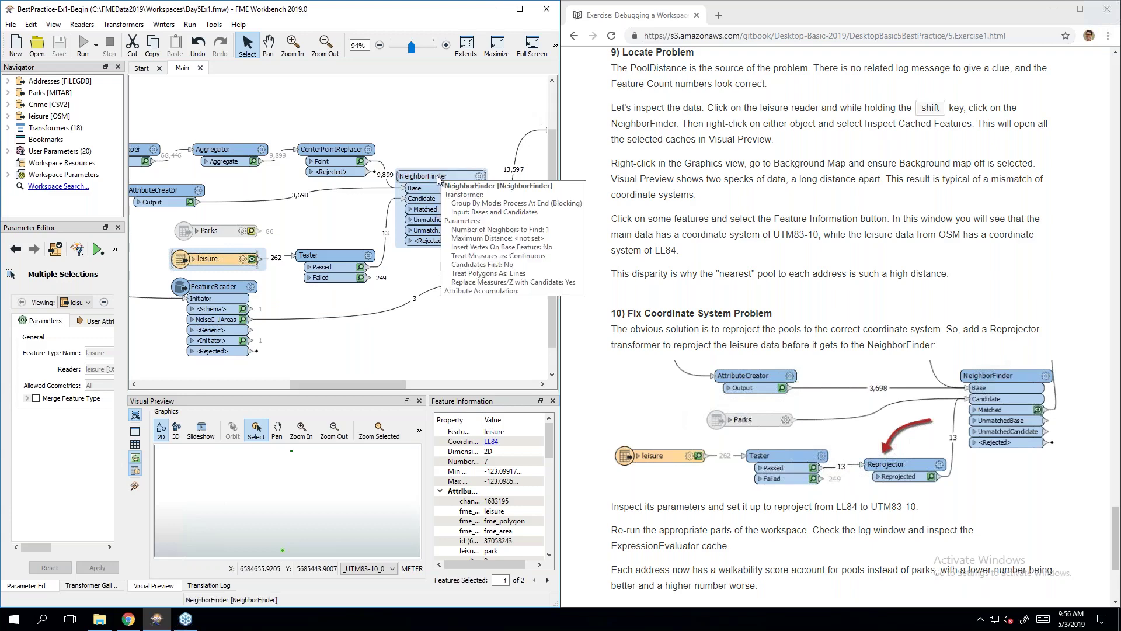
Step: Read the exercise's Fix Coordinate System Problem section and add a Reprojector transformer to the canvas near the NeighborFinder
left_click(791, 299)
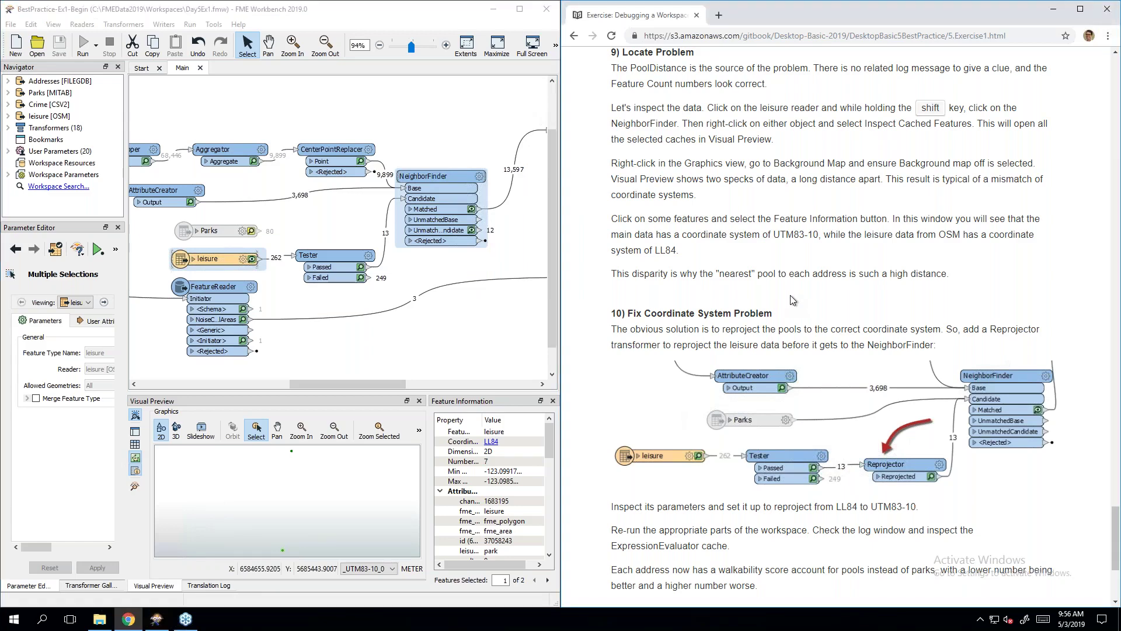
scroll(791, 300, "down", 3)
scroll(792, 299, "down", 1)
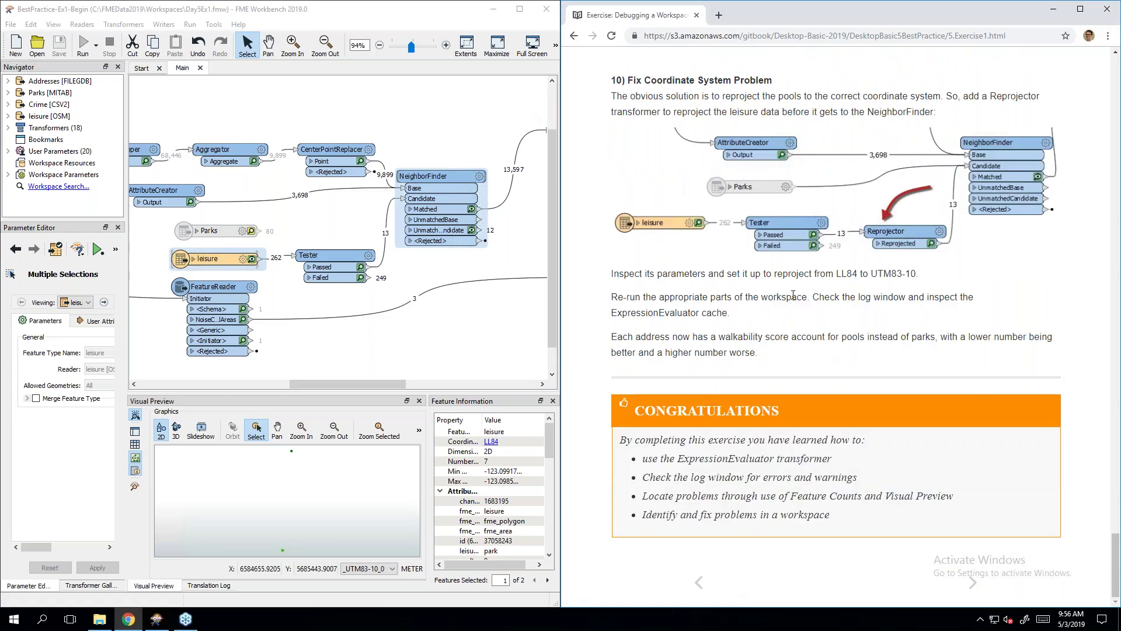
left_click(326, 226)
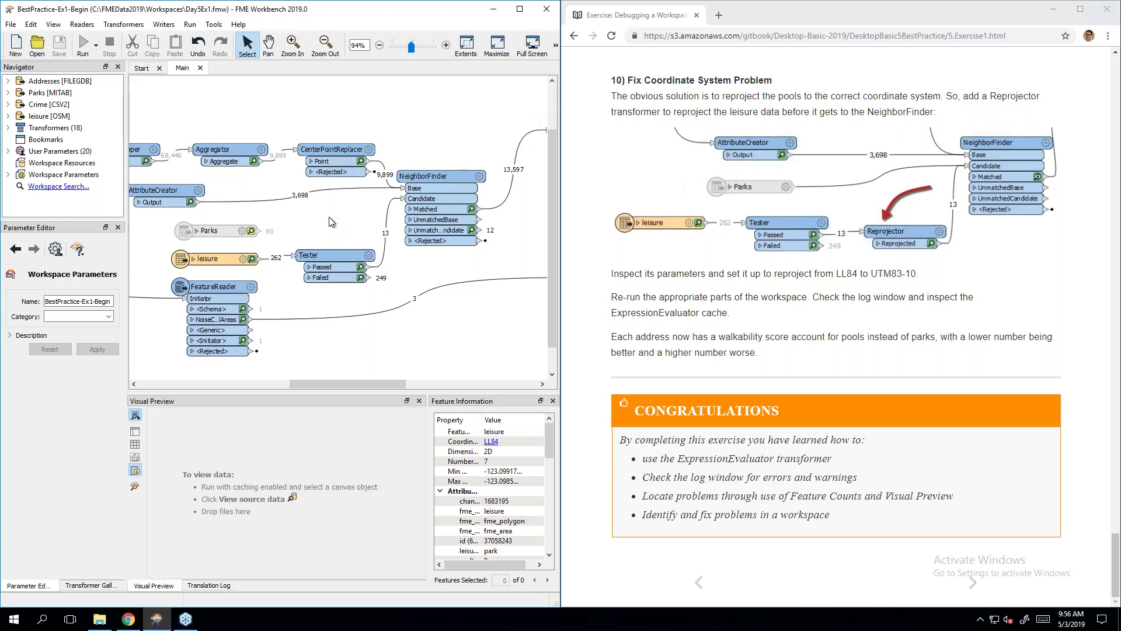
type("r")
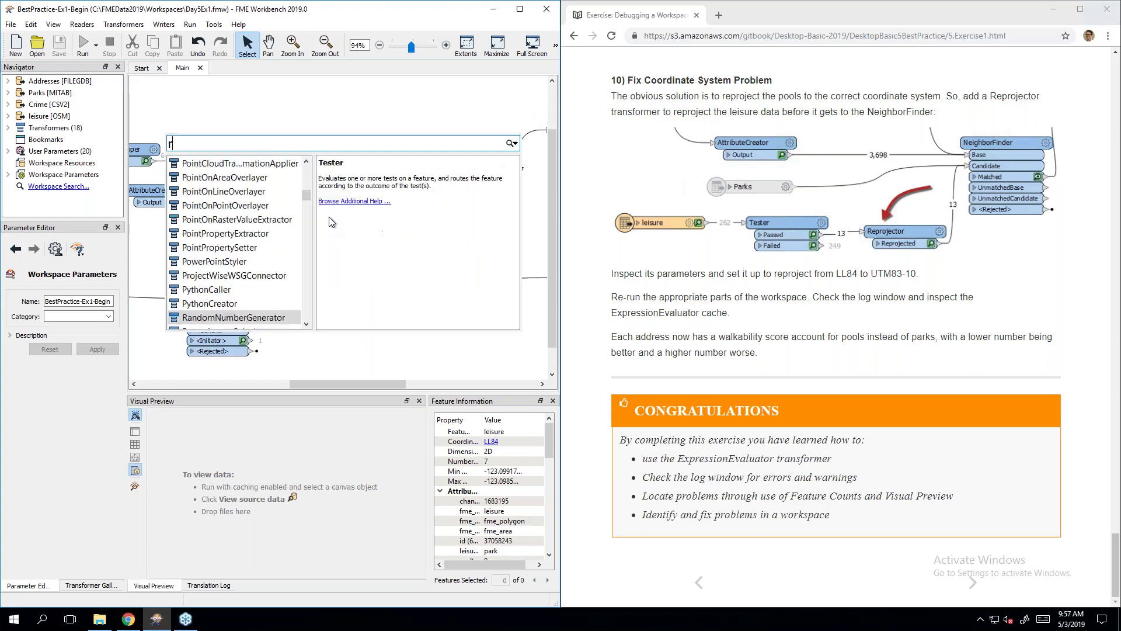
type("epro")
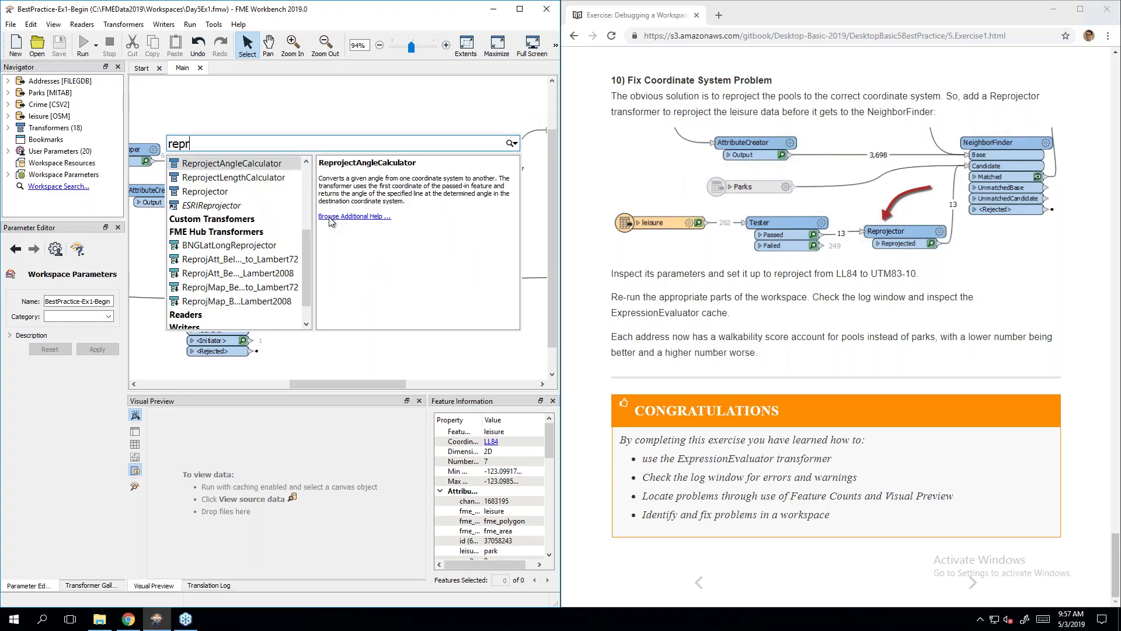
key("Down")
key("Down")
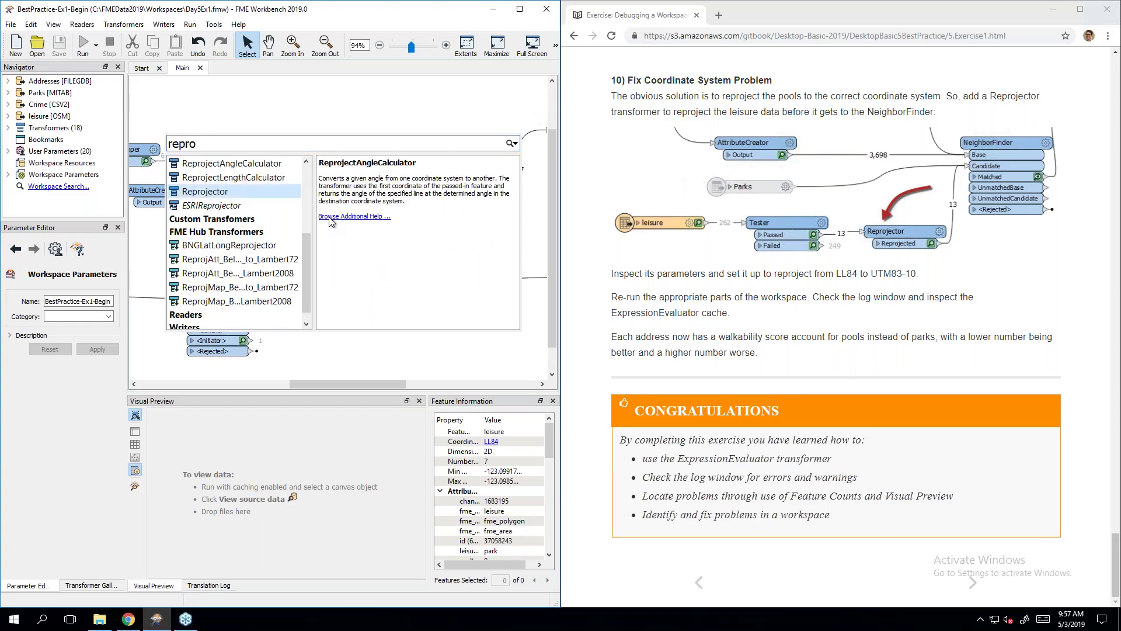
key("Return")
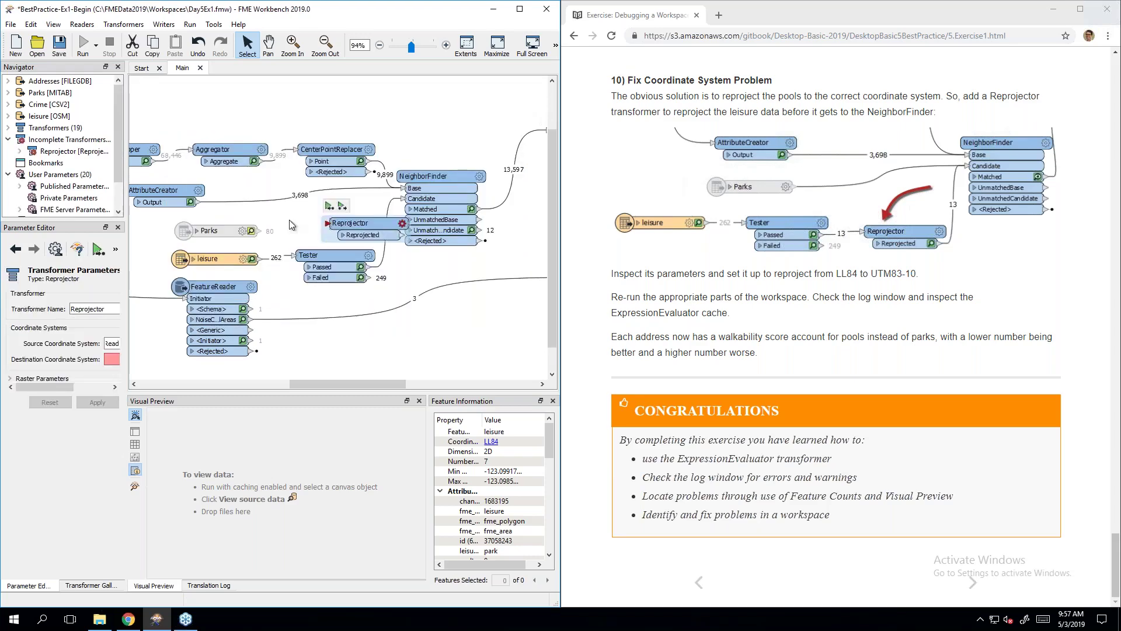
Step: Move the Parks and leisure readers and the Tester together away from the NeighborFinder to make room for the Reprojector
left_click(275, 232)
left_click_drag(355, 385, 313, 384)
left_click(205, 259)
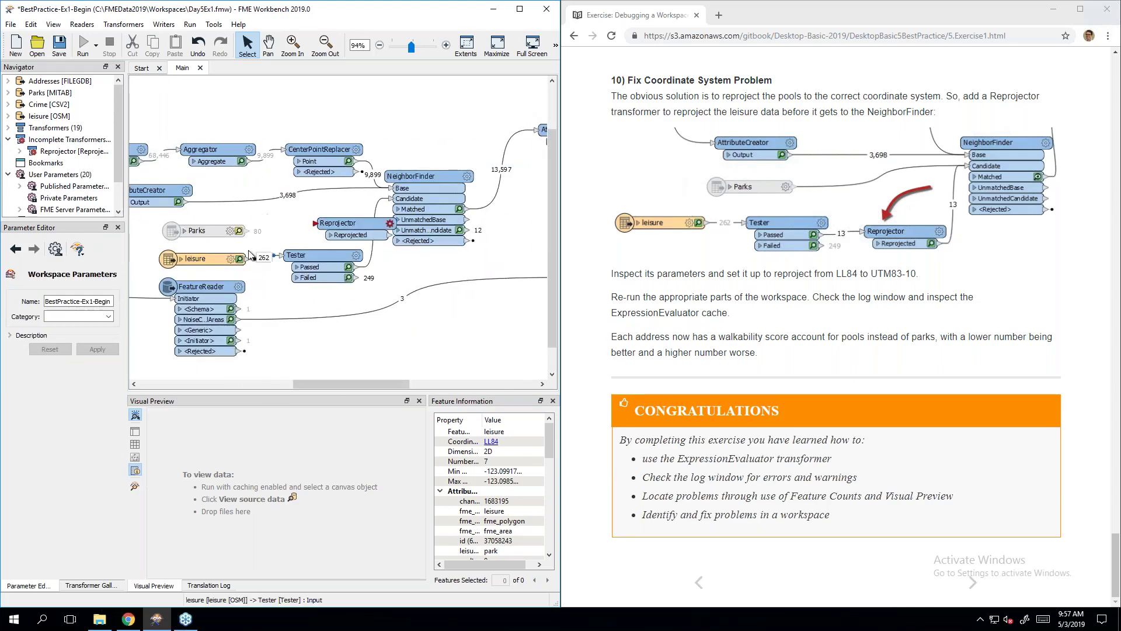
left_click(207, 234, "ctrl")
left_click(326, 258, "ctrl")
left_click_drag(327, 256, 244, 251)
left_click(295, 243)
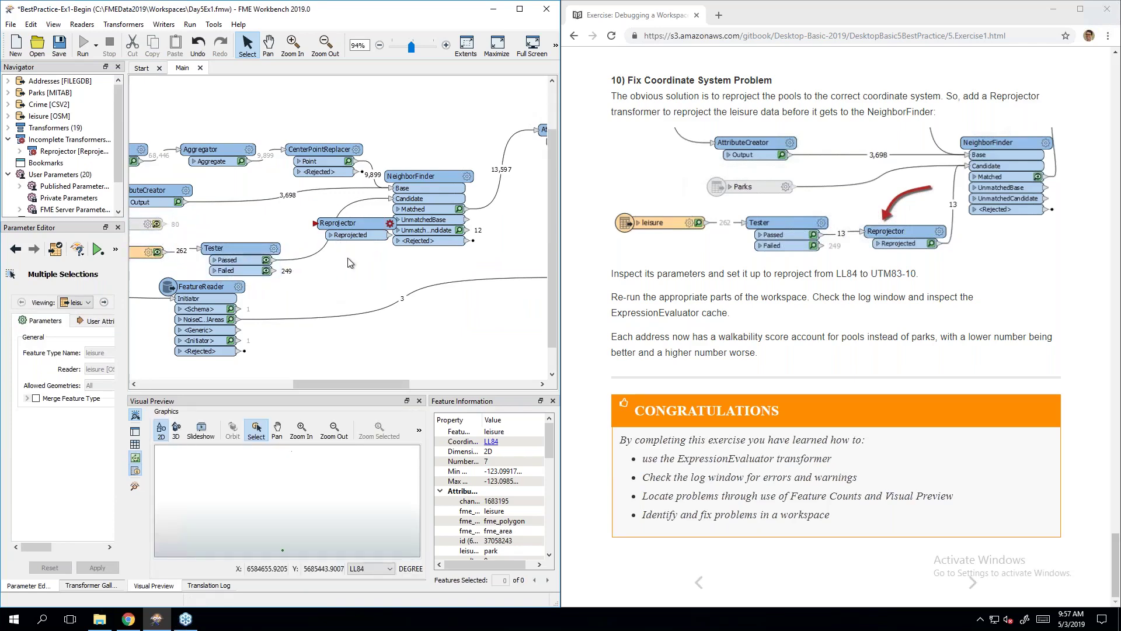
Step: Insert the Reprojector between the Tester's Passed output and the NeighborFinder's Candidate input, and set it to reproject from LL84 to UTM83-10
mouse_move(337, 223)
left_mouse_down()
mouse_move(348, 264)
mouse_move(343, 243)
left_mouse_up()
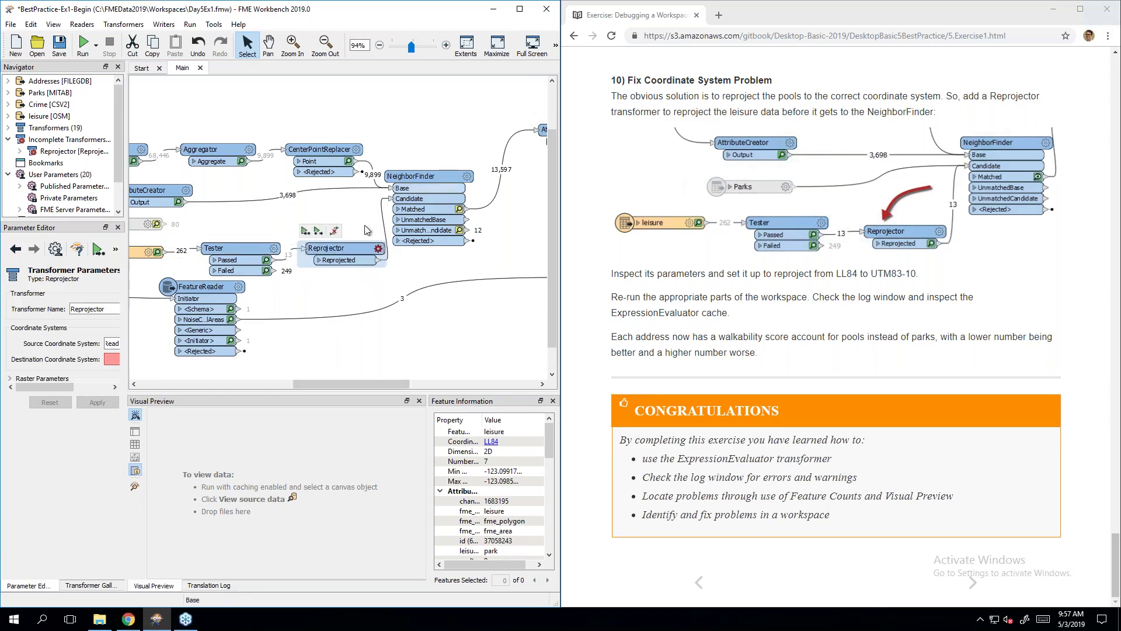
double_click(329, 251)
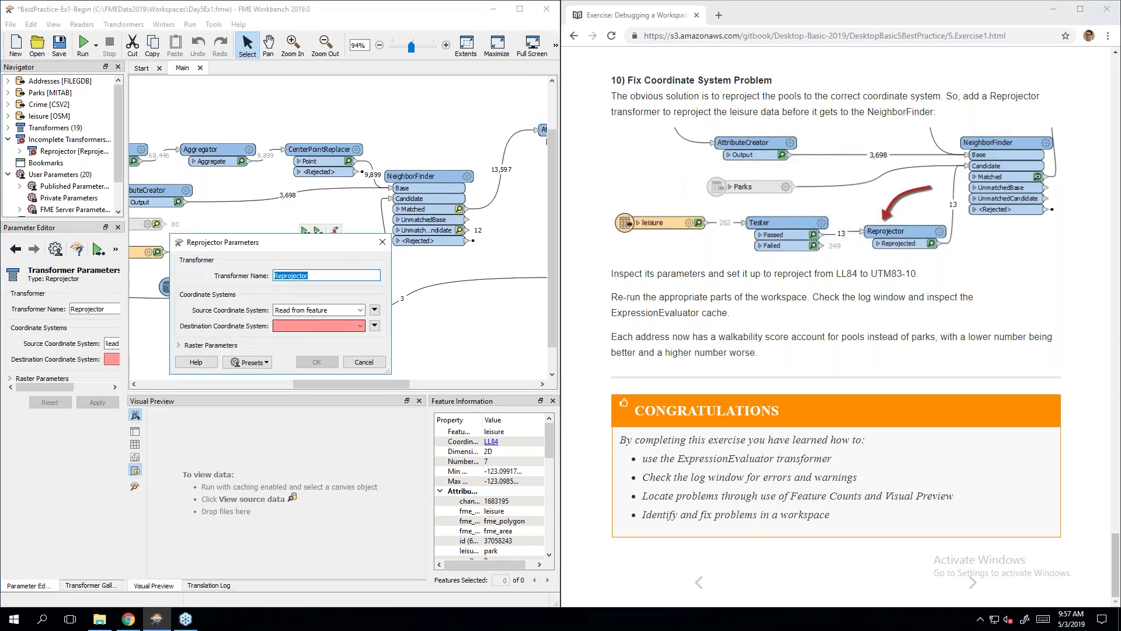
key("Tab")
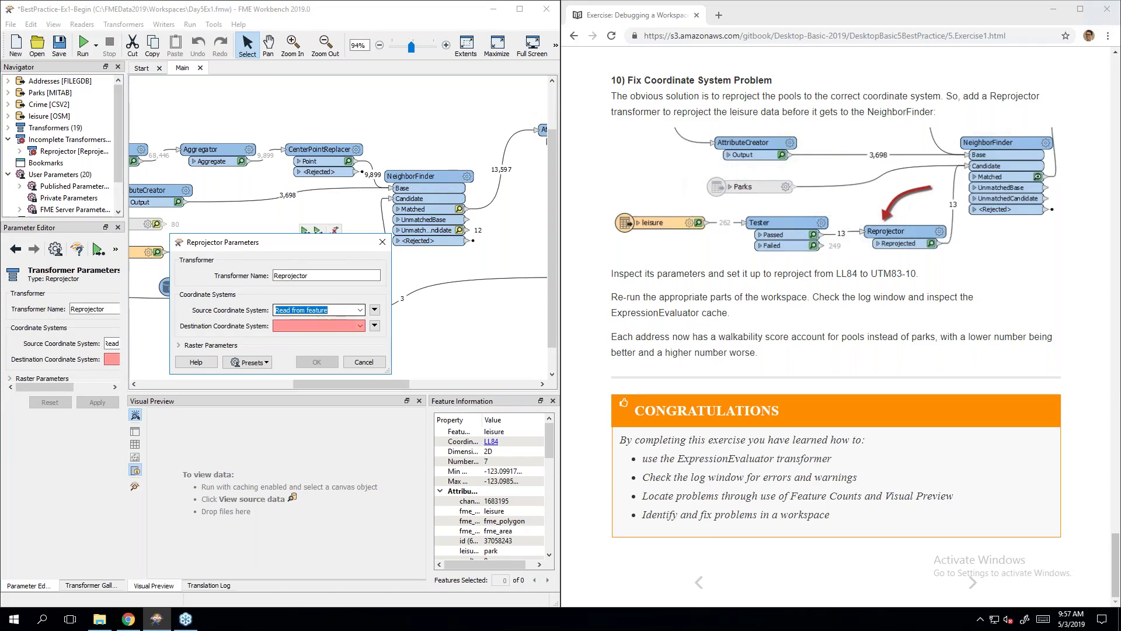
type("LL84")
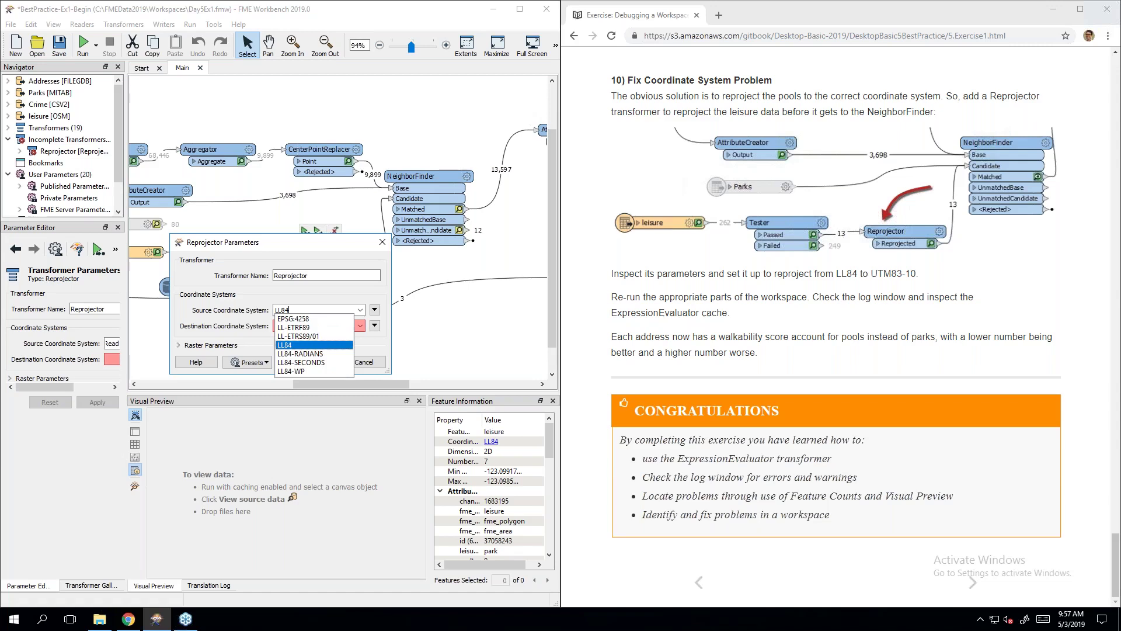
left_click(276, 310)
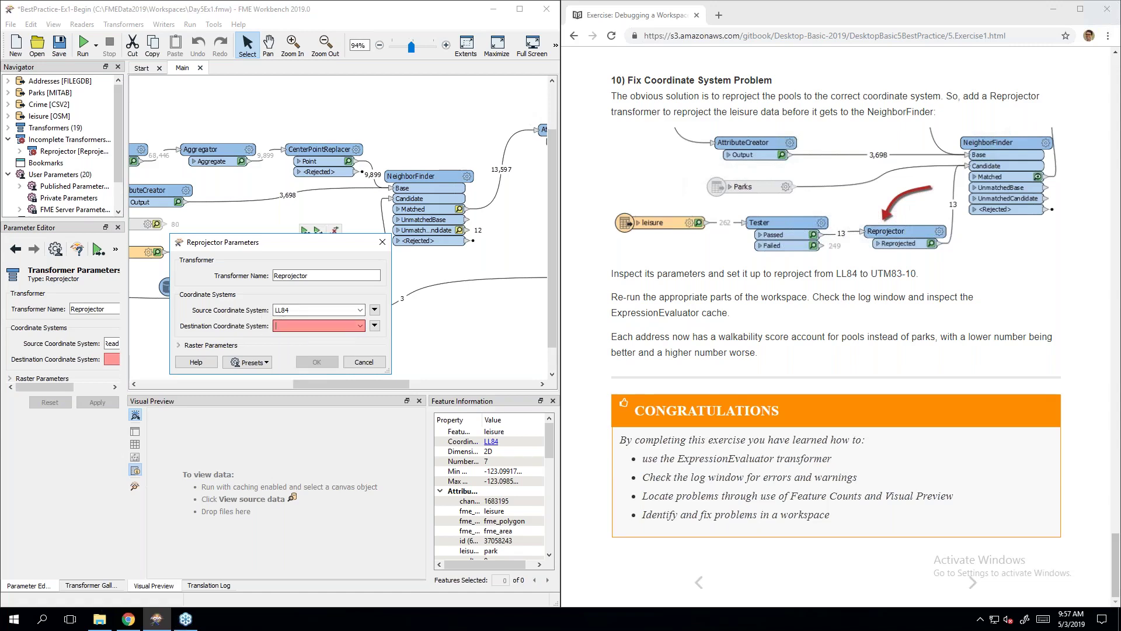
type("UTM")
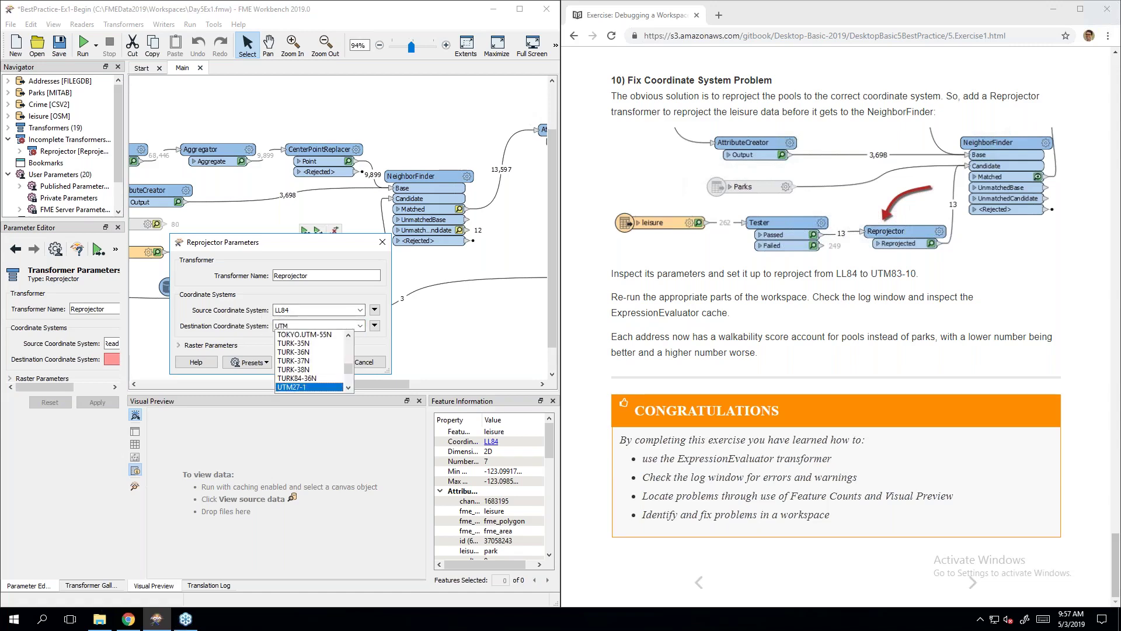
type("83")
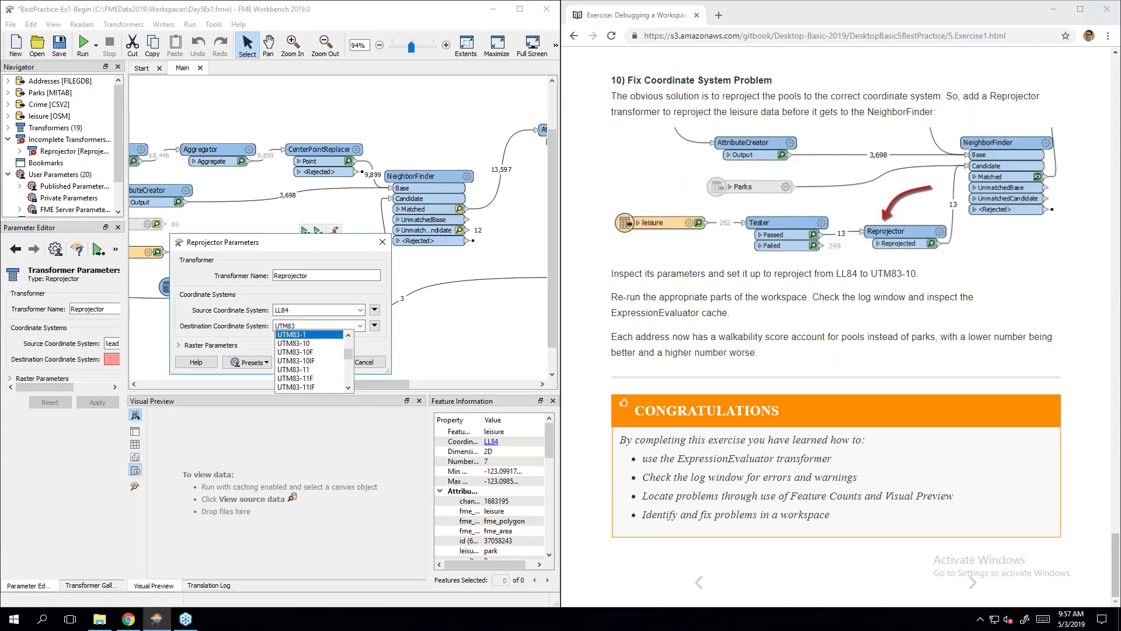
type("-10")
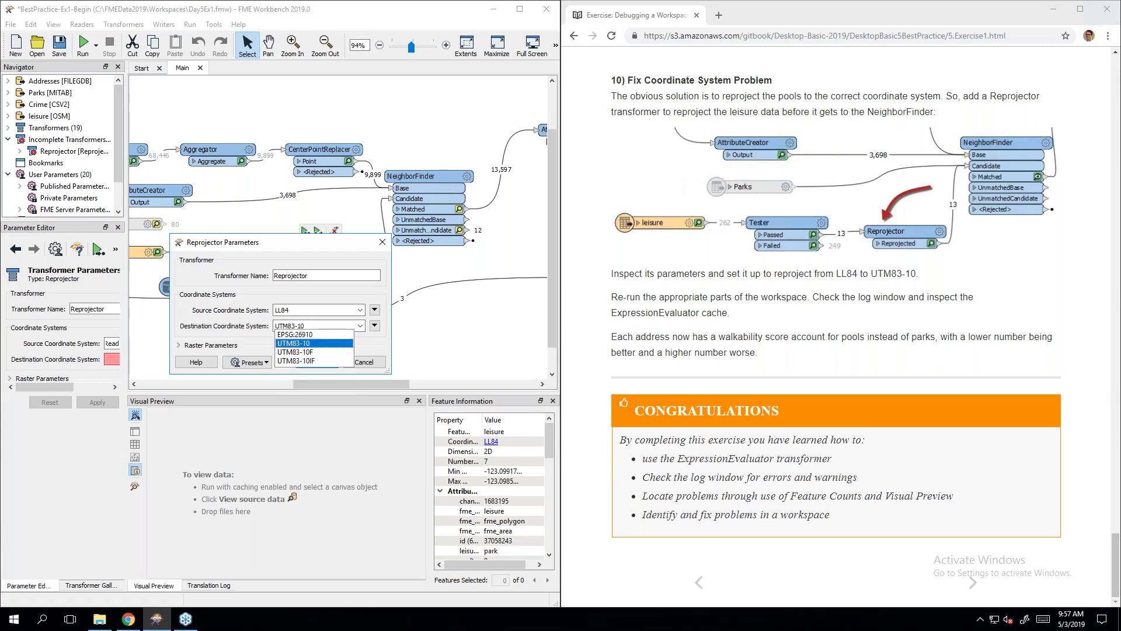
key("Return")
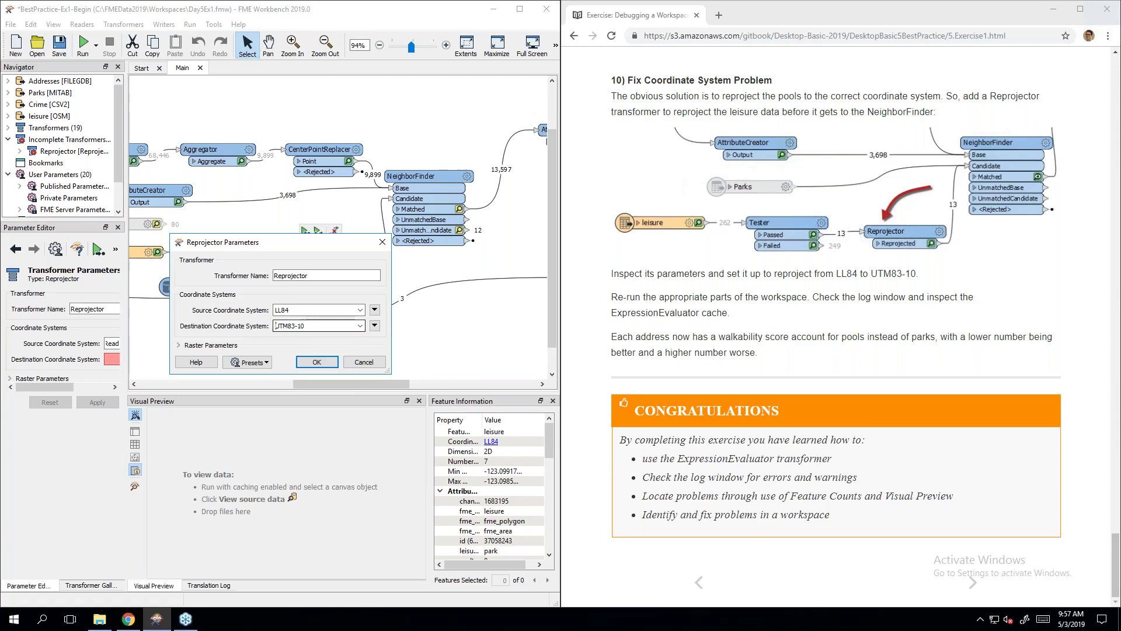
left_click(328, 366)
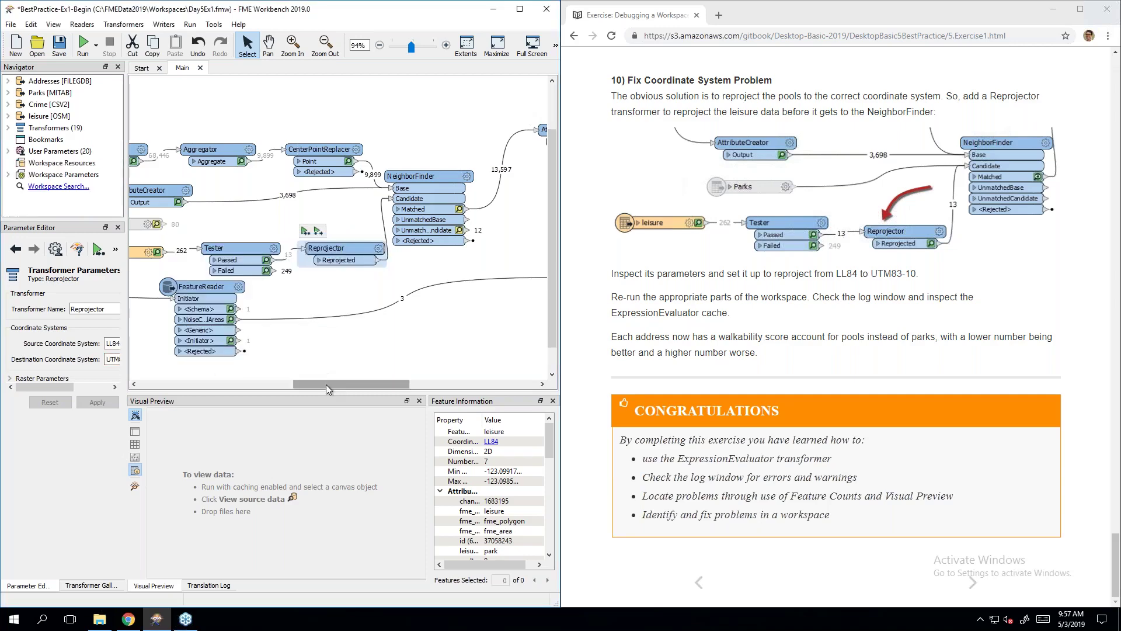
Step: Save the workspace and run it with the Reprojector in place
left_click_drag(326, 385, 372, 385)
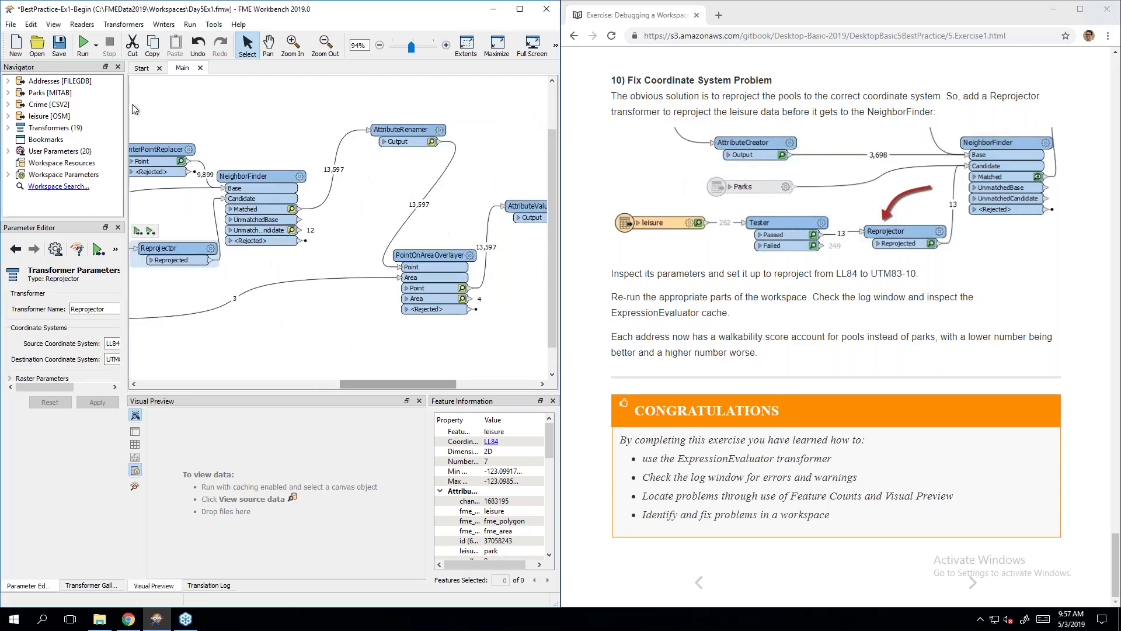
left_click(60, 45)
left_click(80, 47)
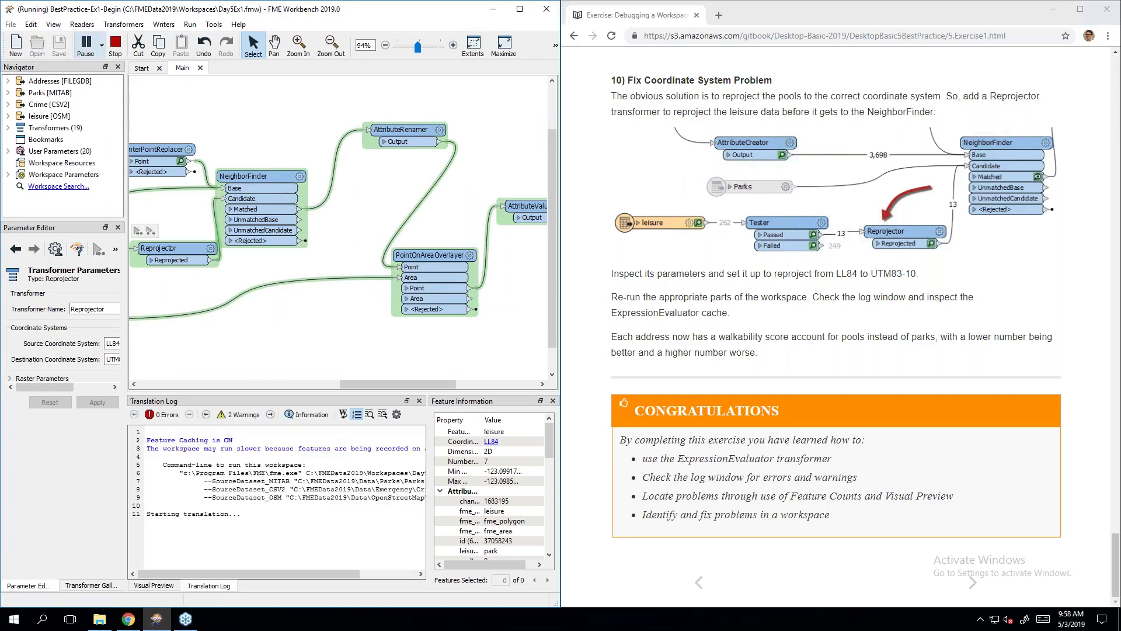
left_click_drag(374, 384, 457, 382)
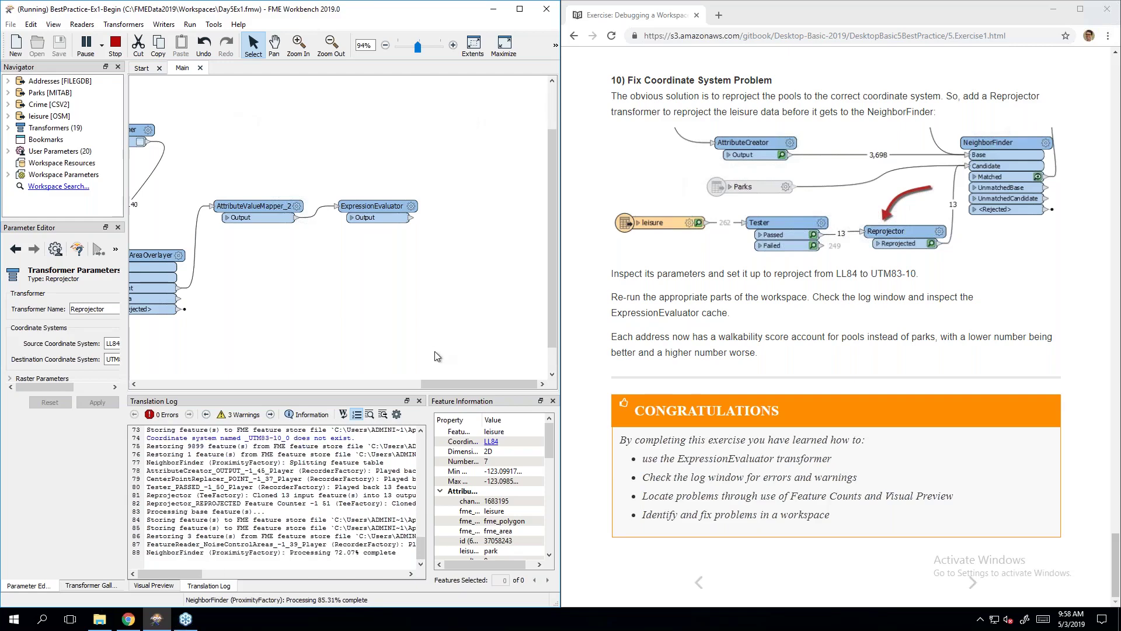
left_click_drag(448, 381, 353, 383)
double_click(222, 255)
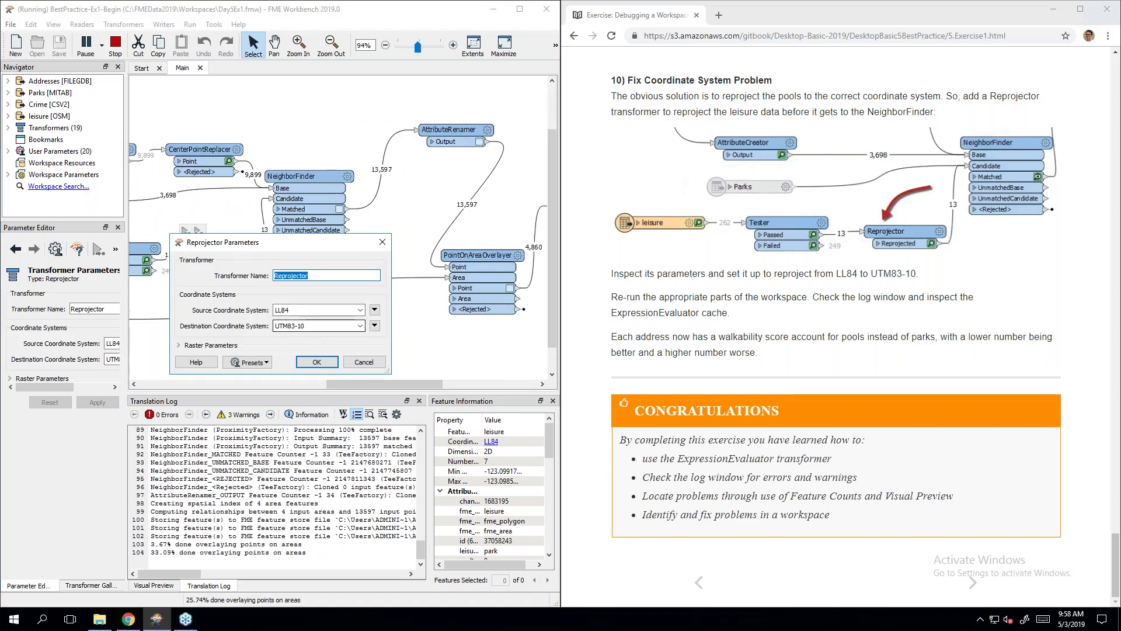
left_click(323, 328)
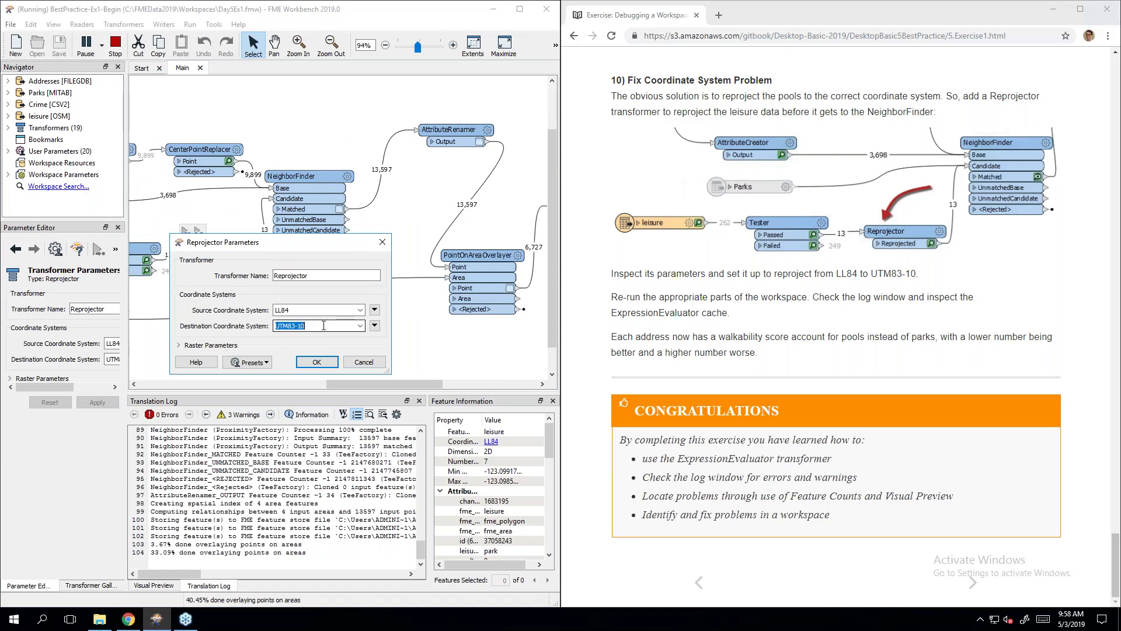
key("BackSpace")
key("BackSpace")
type("10")
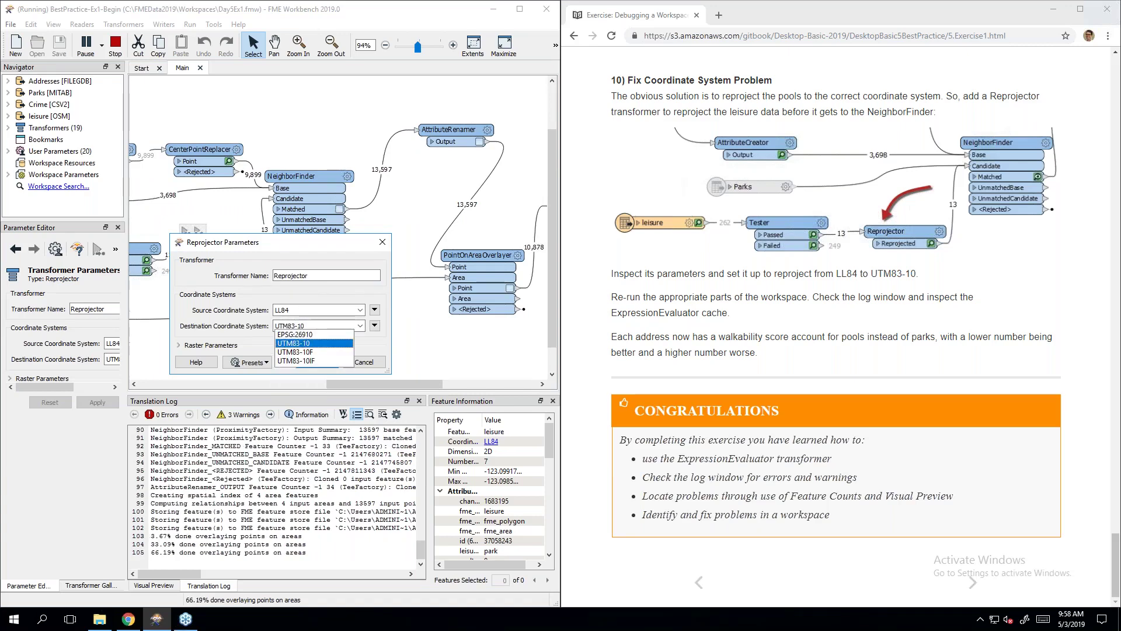
left_click(364, 363)
Step: Preview the ExpressionEvaluator output in a table without feature information, and examine the PoolDistance and Walkability values
left_click_drag(406, 384, 493, 384)
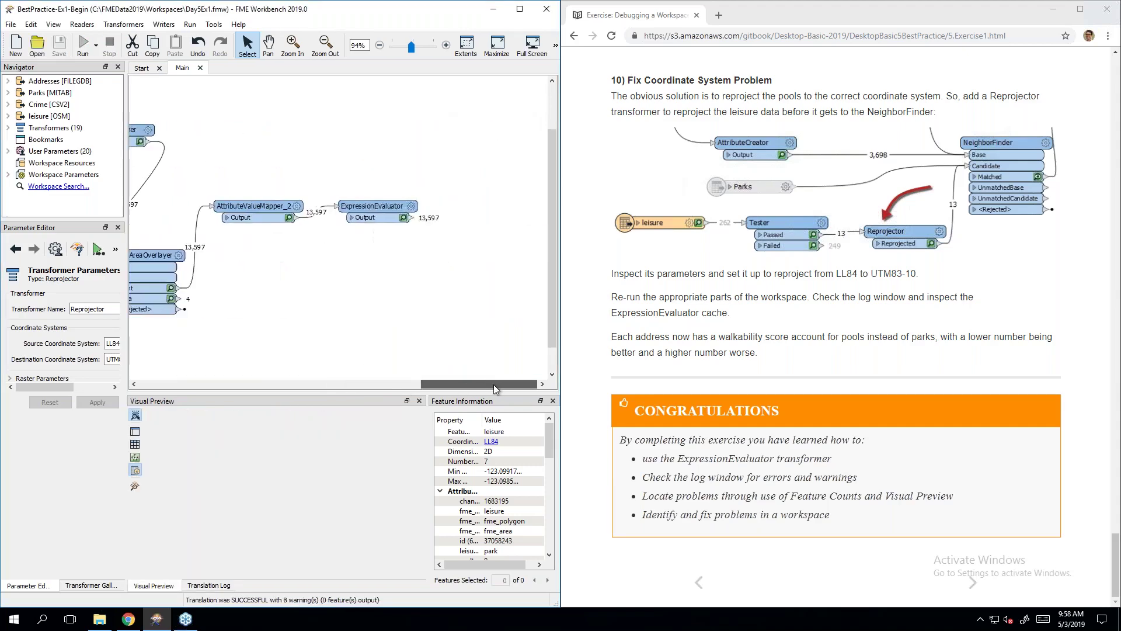
left_click(377, 210)
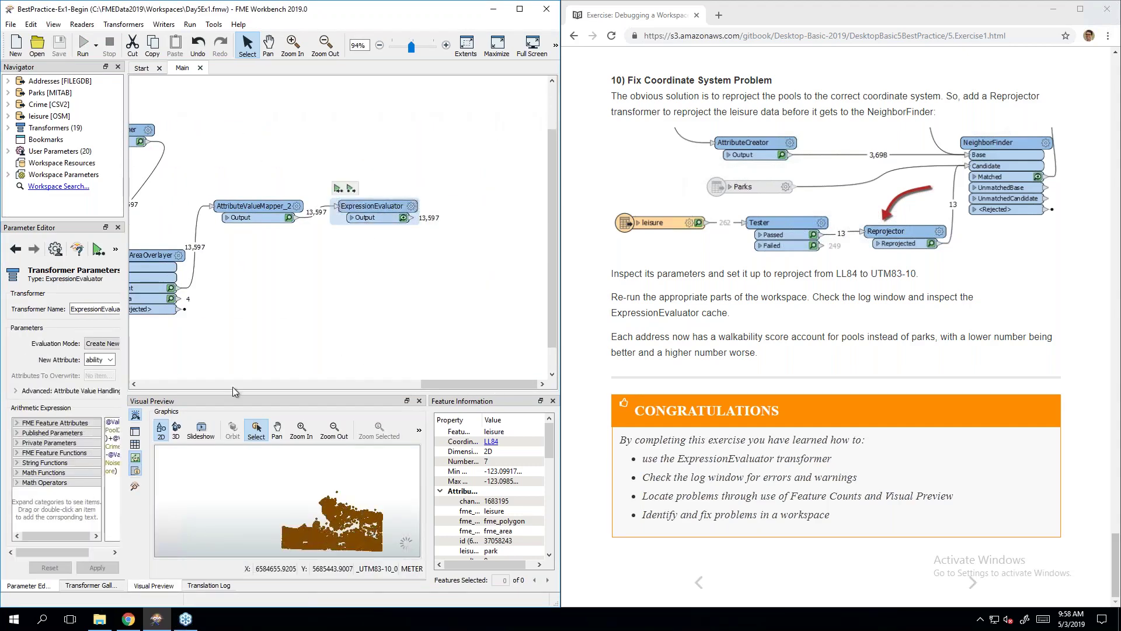
left_click(135, 431)
left_click(135, 471)
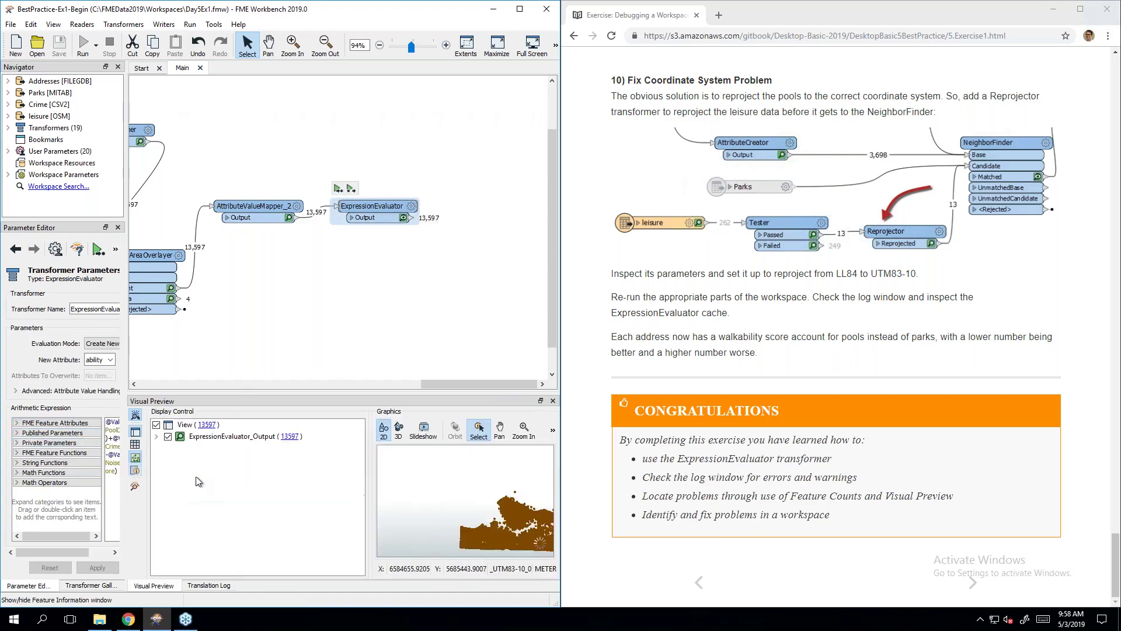
left_click(135, 443)
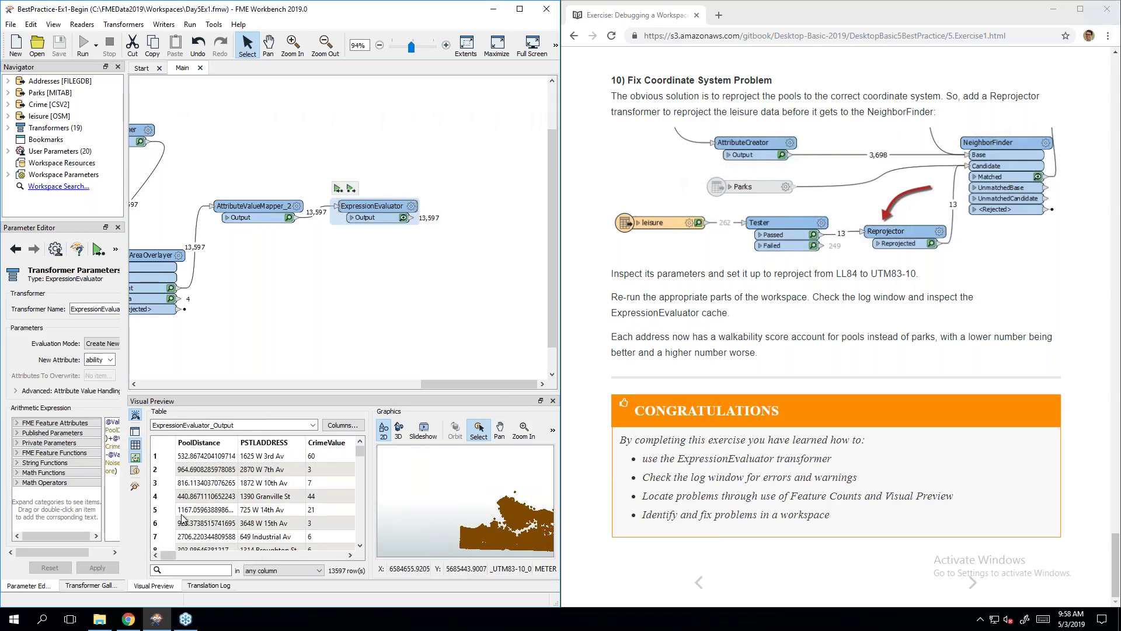
left_click_drag(167, 558, 365, 558)
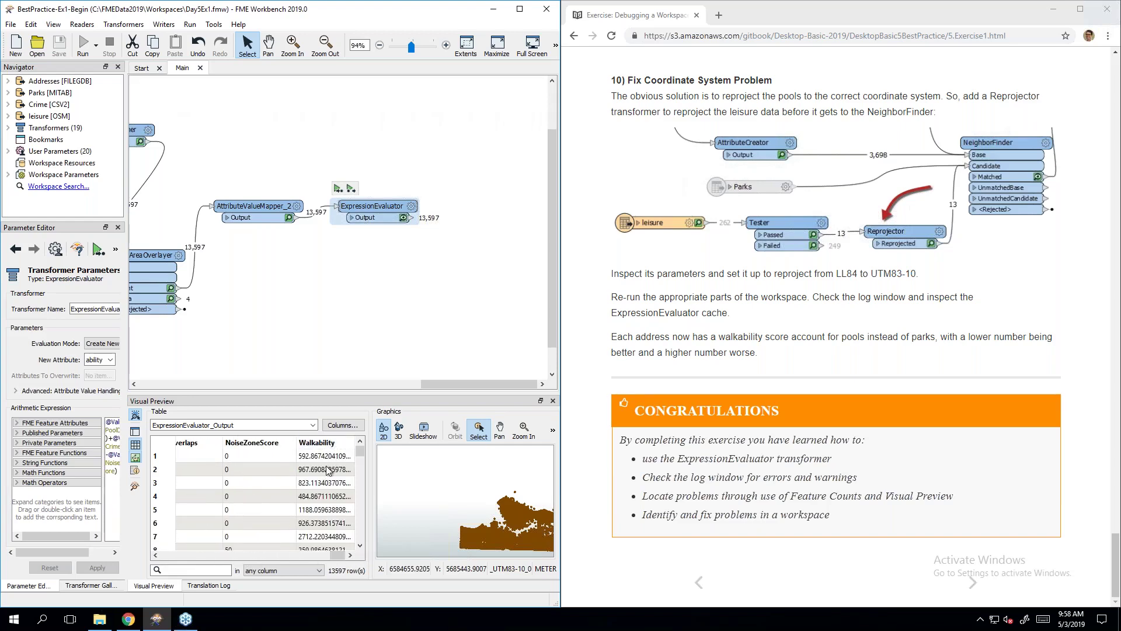
scroll(327, 473, "down", 9)
scroll(322, 499, "up", 9)
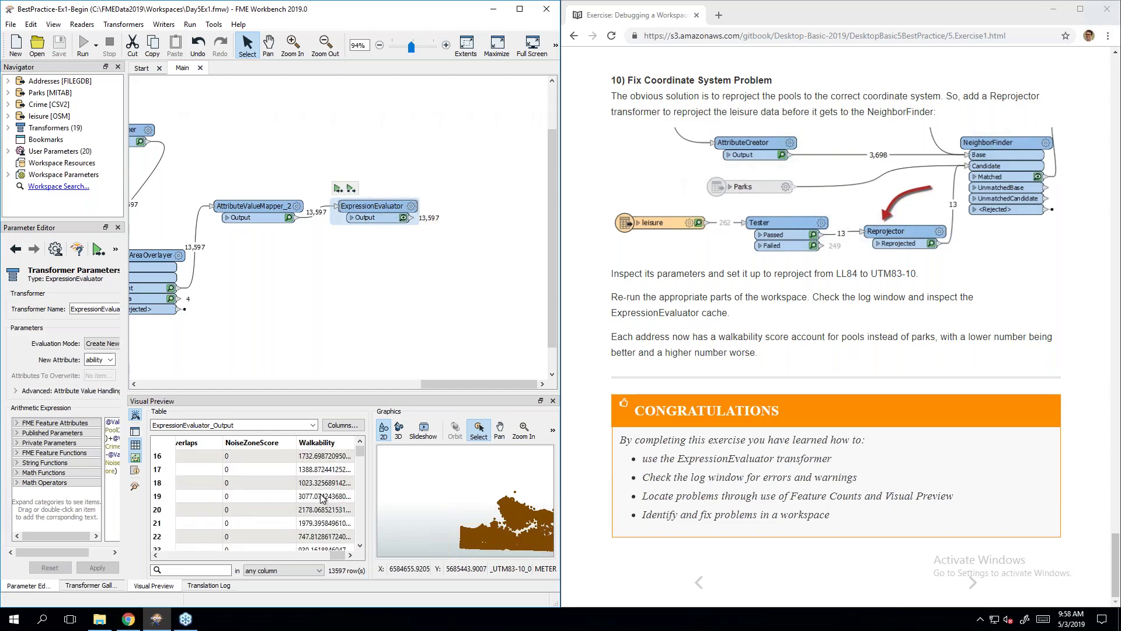
Step: Advance the course manual to the Methodology page and read its Maintenance and Performance sections
left_click(851, 353)
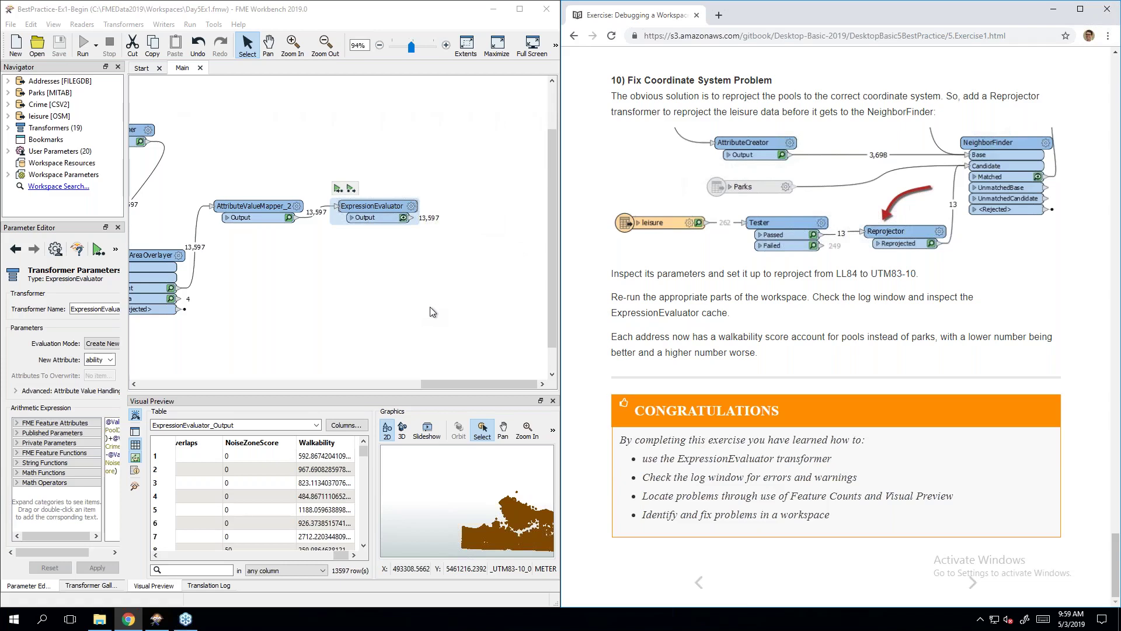
left_click(972, 584)
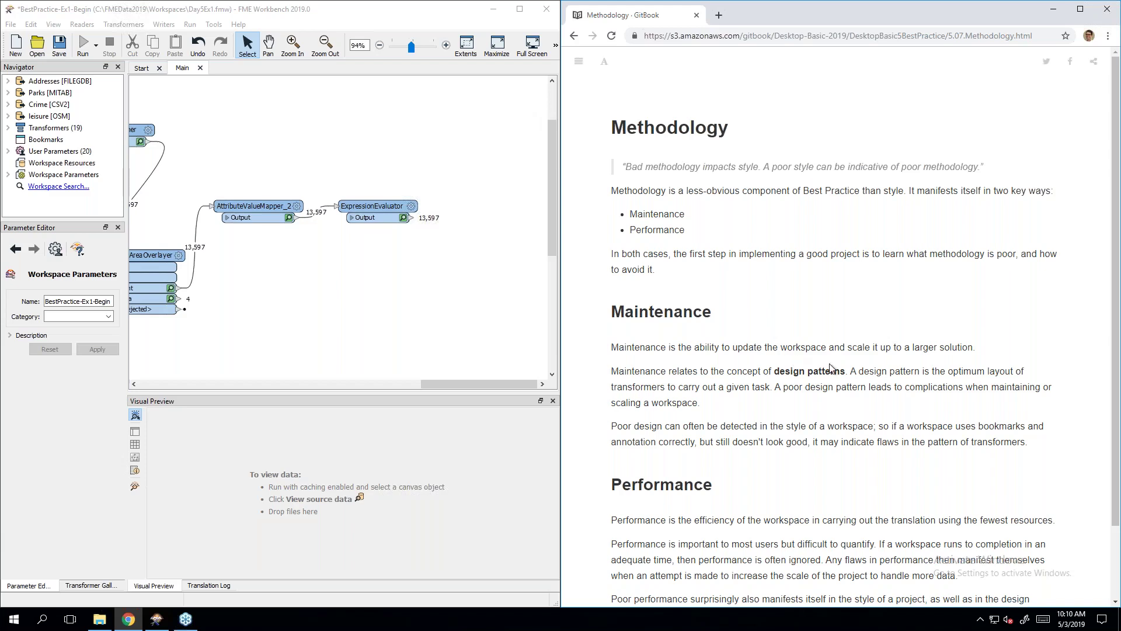
scroll(833, 368, "down", 2)
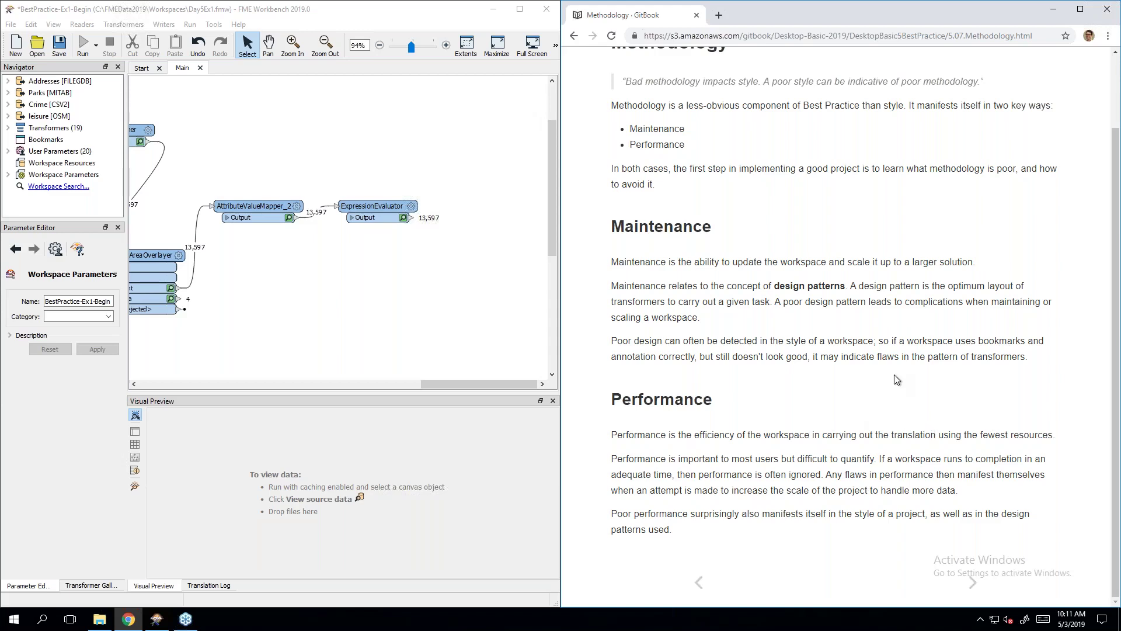
Step: Advance to the Maintenance Methodology page and read the sections on duplicated transformers and complexity
left_click(973, 583)
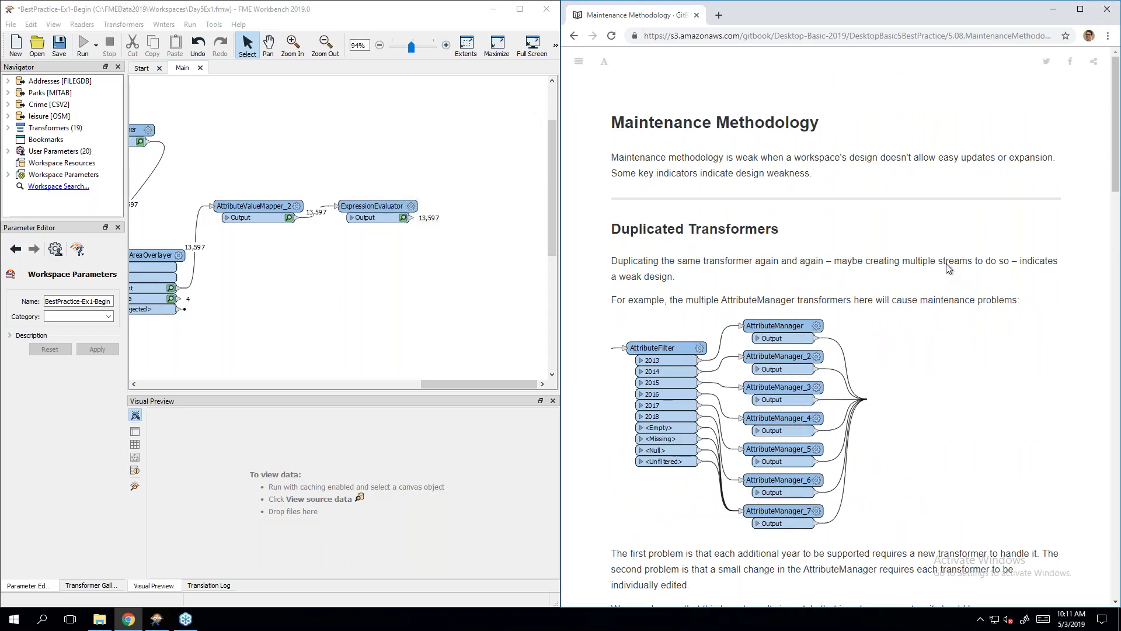
scroll(948, 268, "down", 2)
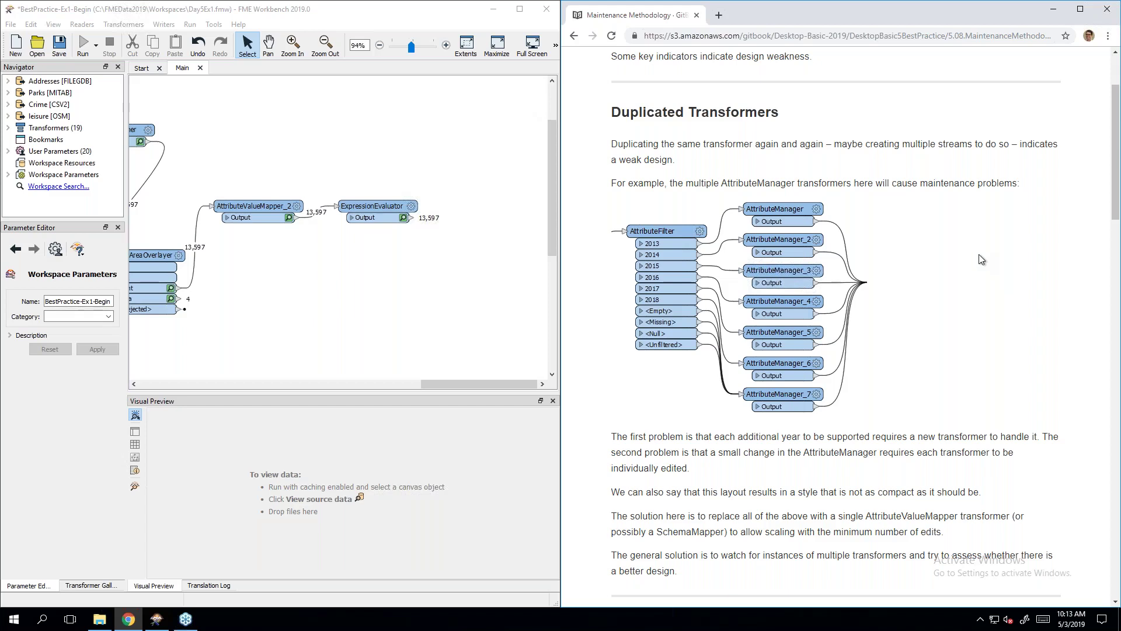
scroll(989, 274, "down", 2)
scroll(989, 275, "down", 7)
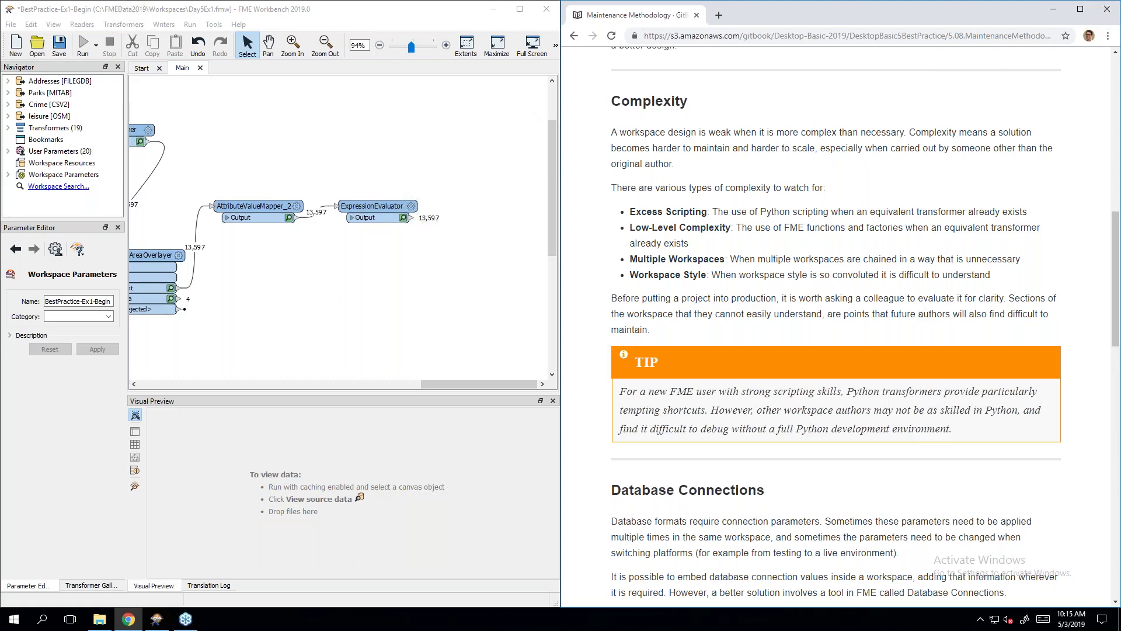
Step: Read the Database Connections section, including how to create a database connection and select it in an SQLExecutor
scroll(769, 569, "down", 4)
scroll(836, 327, "down", 2)
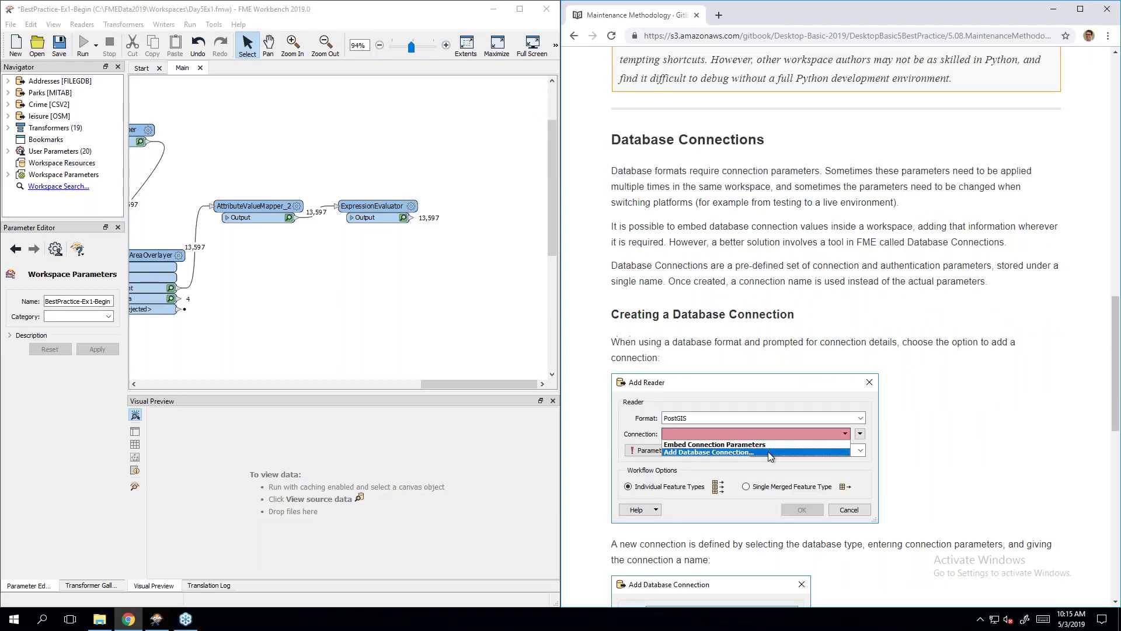
scroll(836, 328, "down", 1)
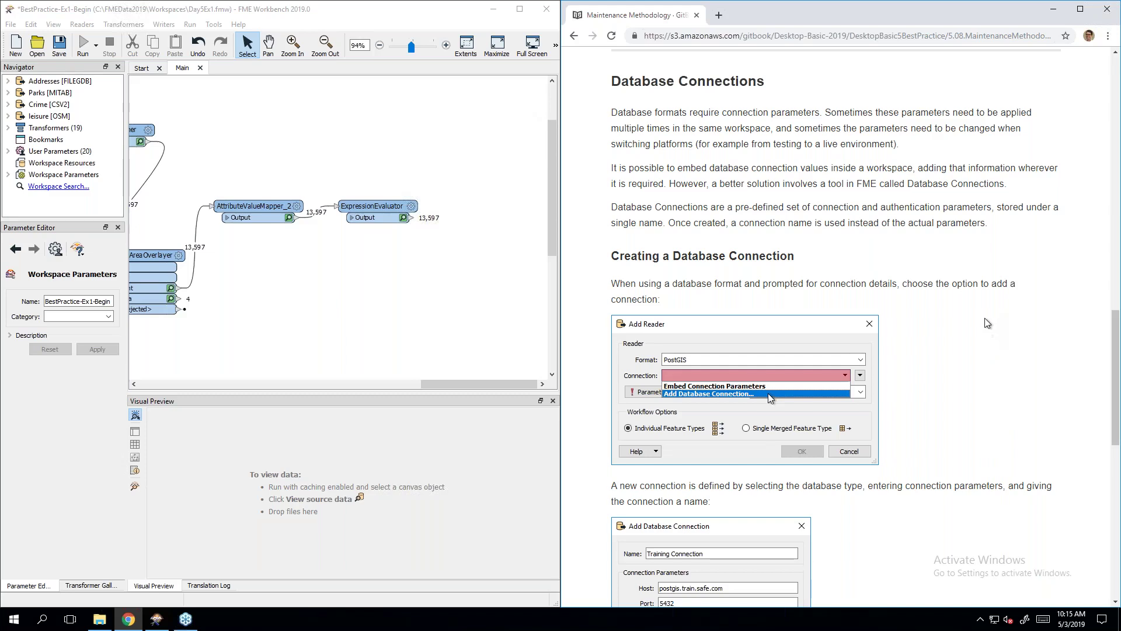
scroll(987, 329, "down", 1)
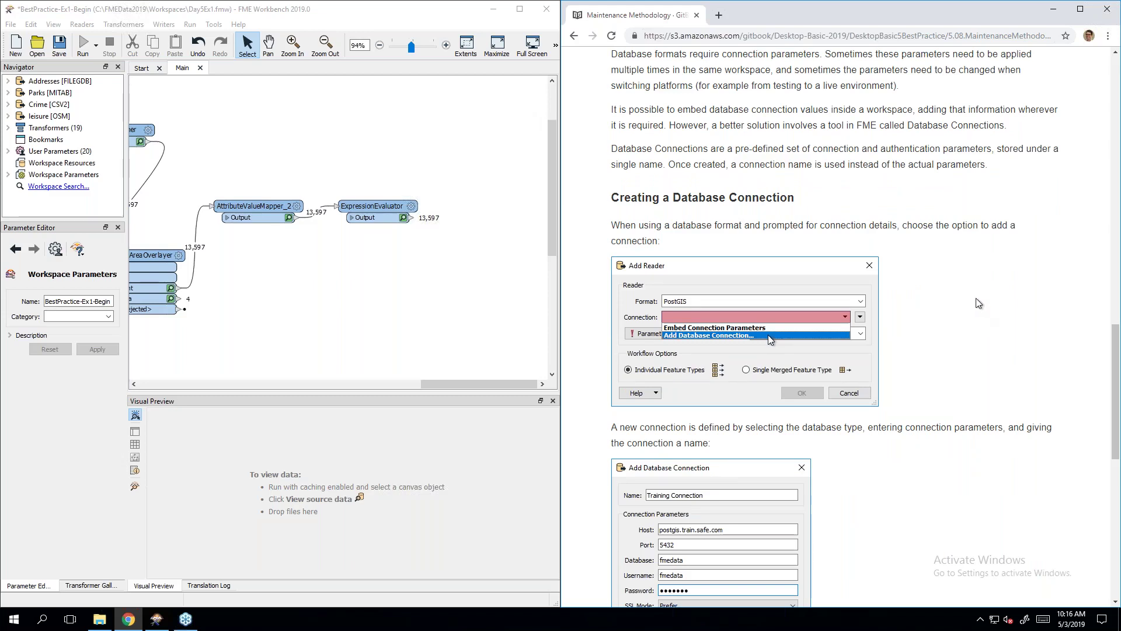
scroll(980, 311, "down", 3)
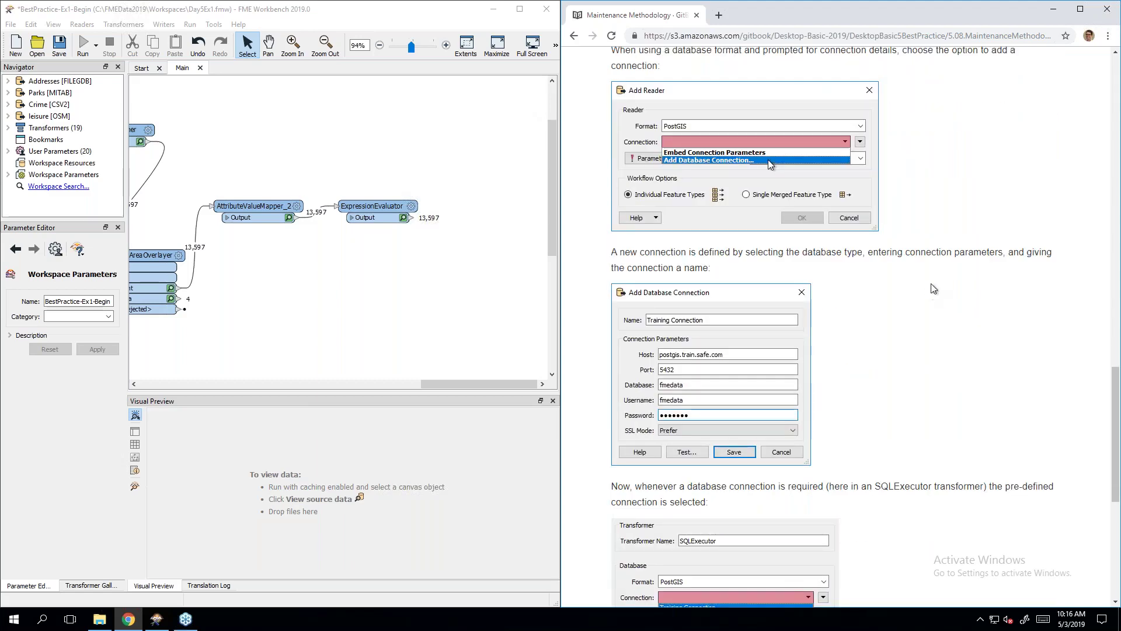
scroll(980, 325, "down", 7)
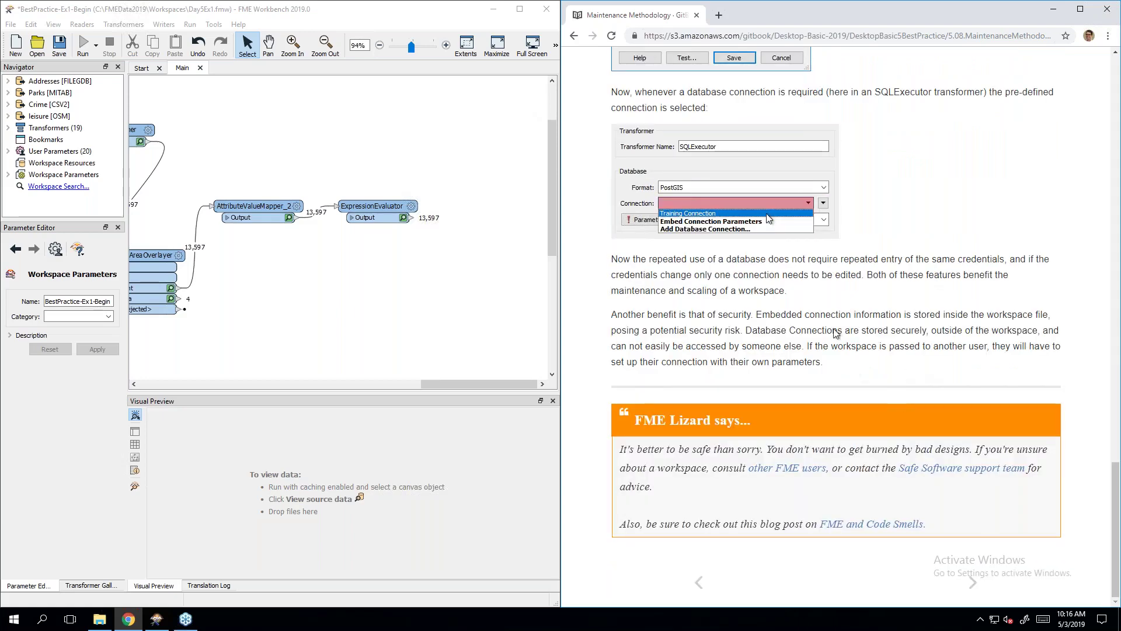
scroll(848, 319, "up", 9)
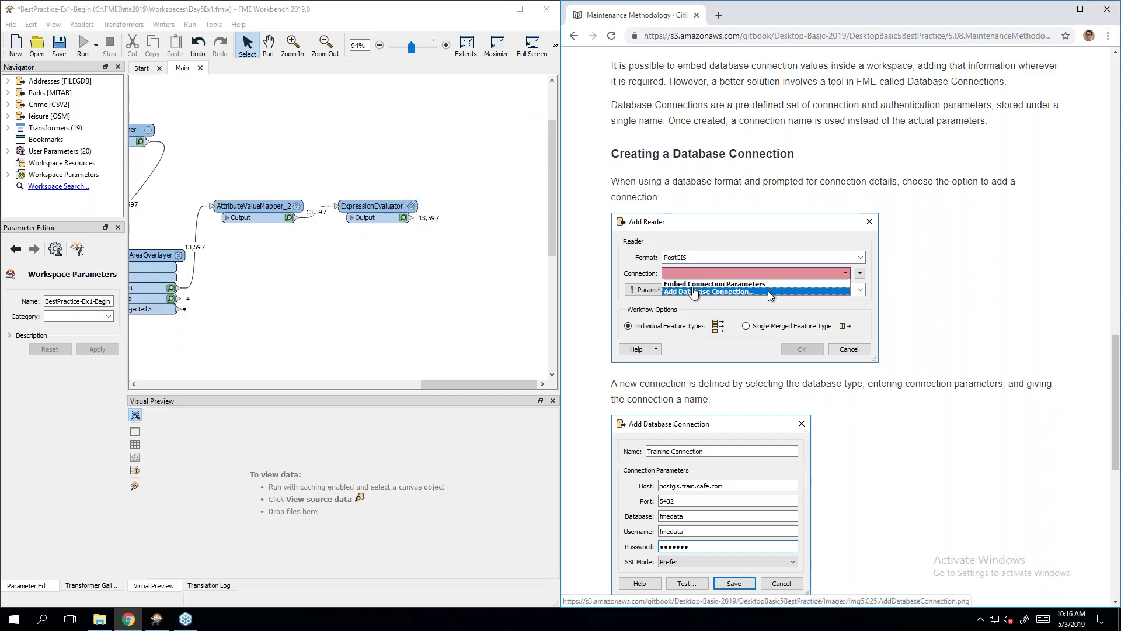
scroll(799, 345, "down", 4)
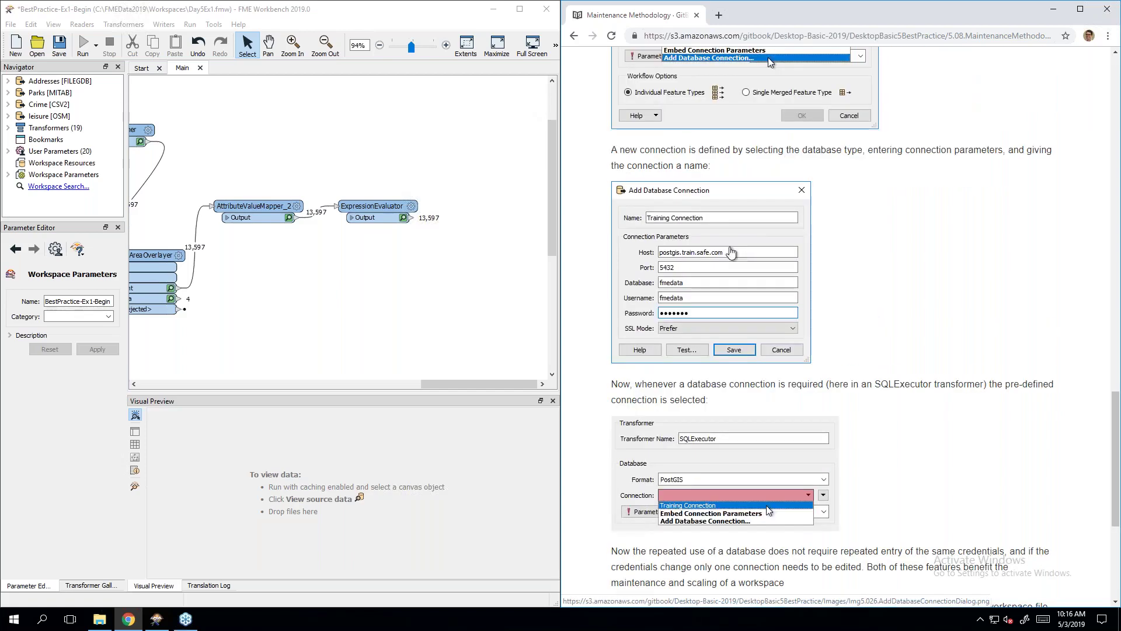
Step: Finish reading the Maintenance Methodology page, advance to Performance Methodology, and read the Filtering Input section
scroll(915, 387, "down", 3)
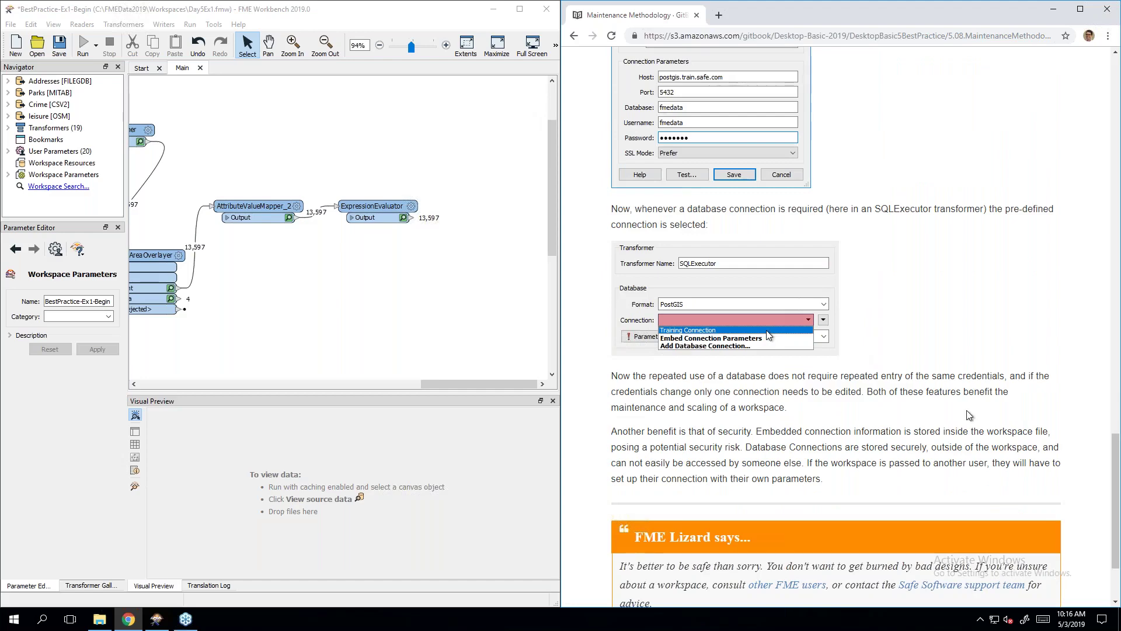
scroll(970, 415, "down", 2)
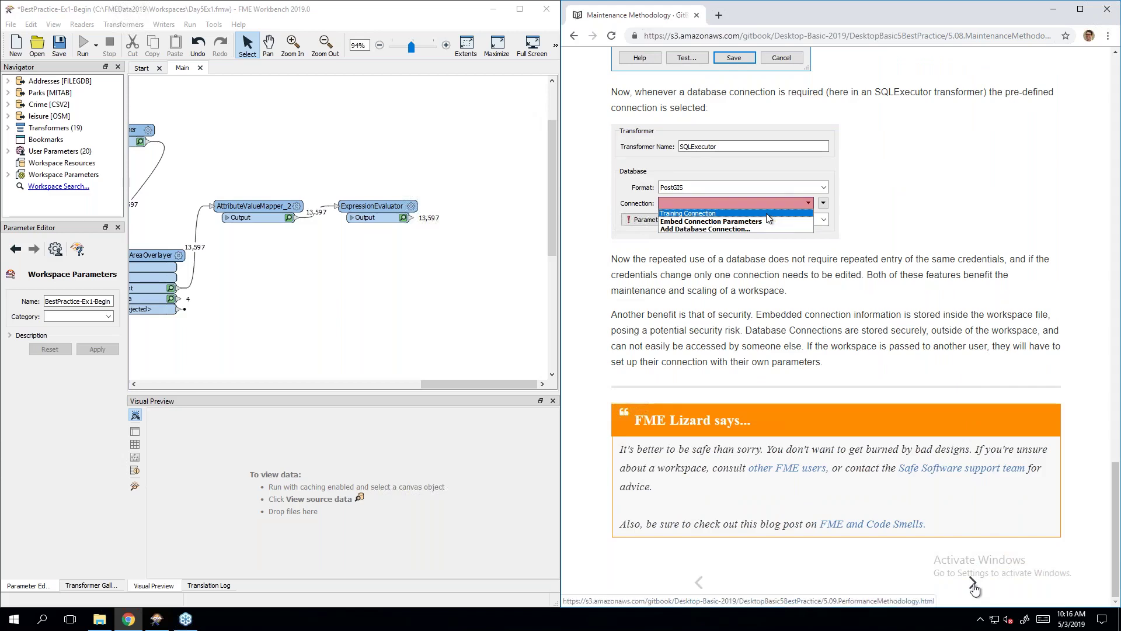
left_click(974, 583)
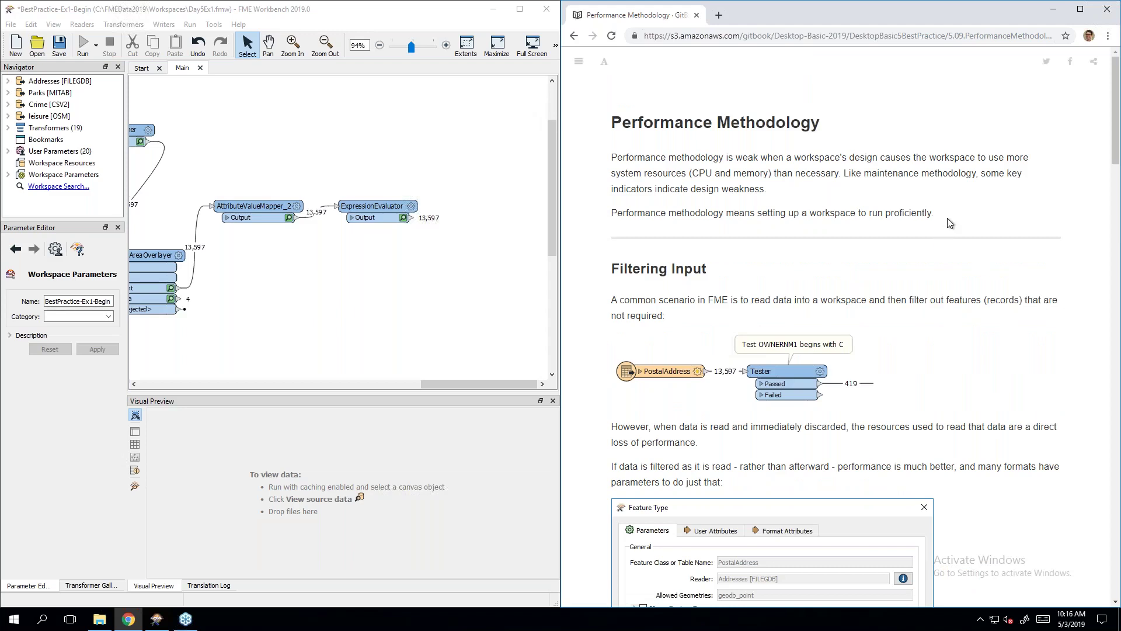
scroll(949, 222, "down", 1)
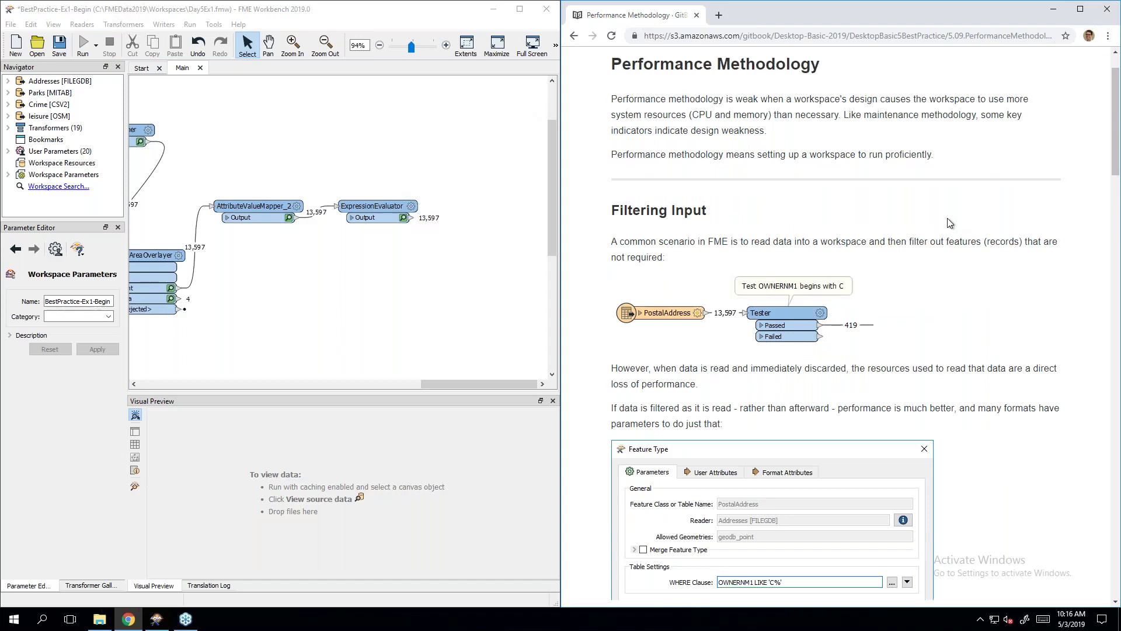
scroll(949, 223, "down", 1)
scroll(948, 223, "down", 1)
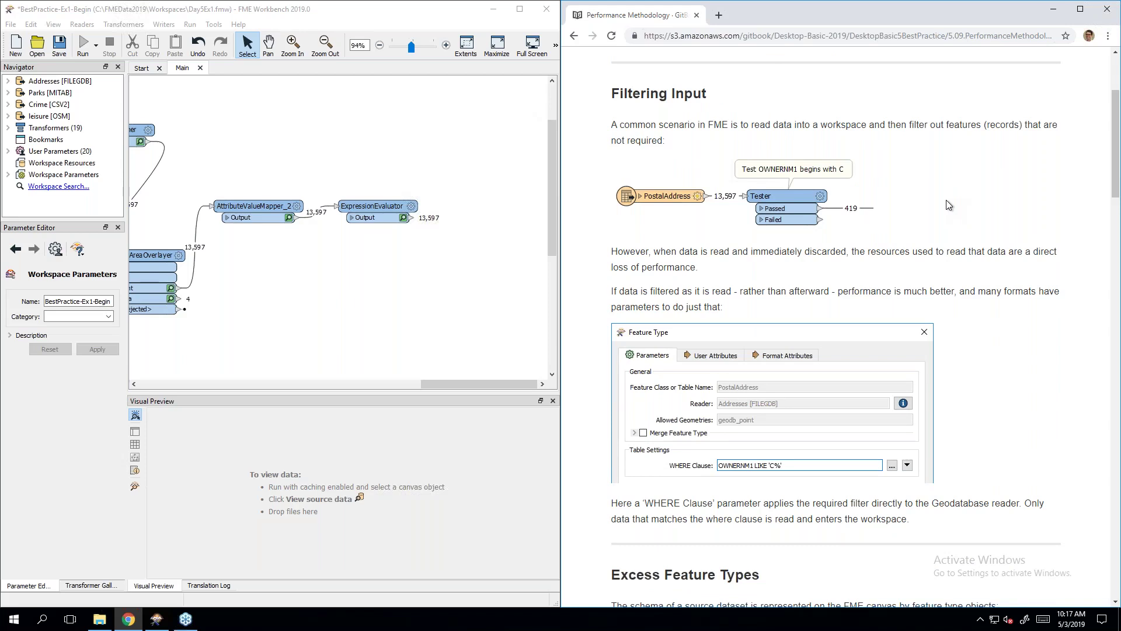
Step: Inspect the PostalAddress reader feature type's parameters and its WHERE Clause editor, and close both without changes
left_click_drag(471, 387, 213, 387)
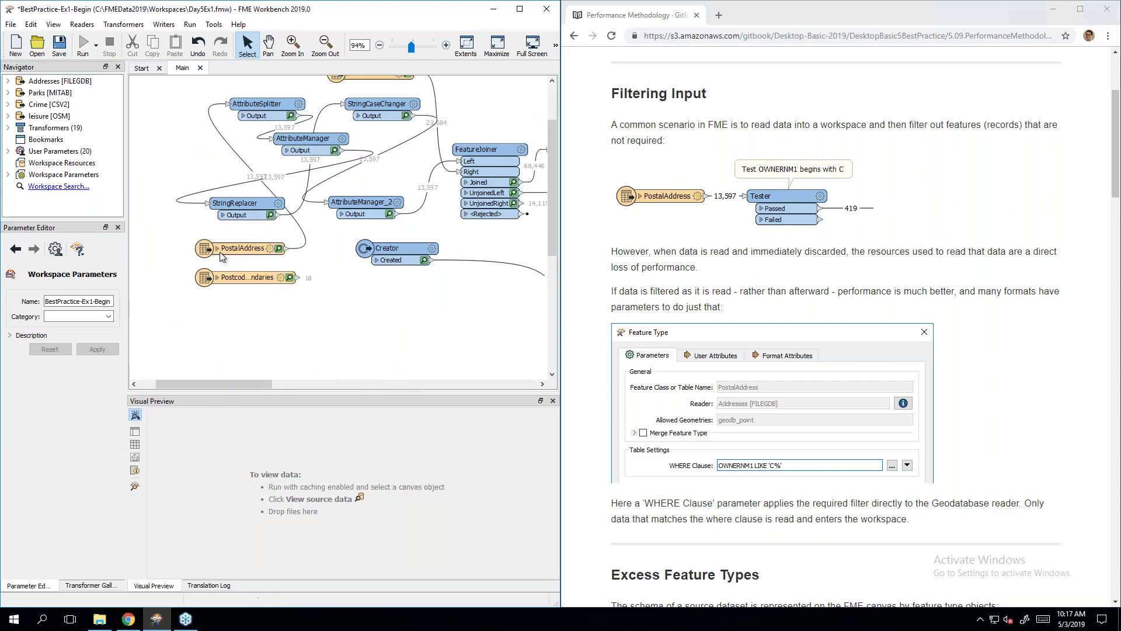
left_click(223, 255)
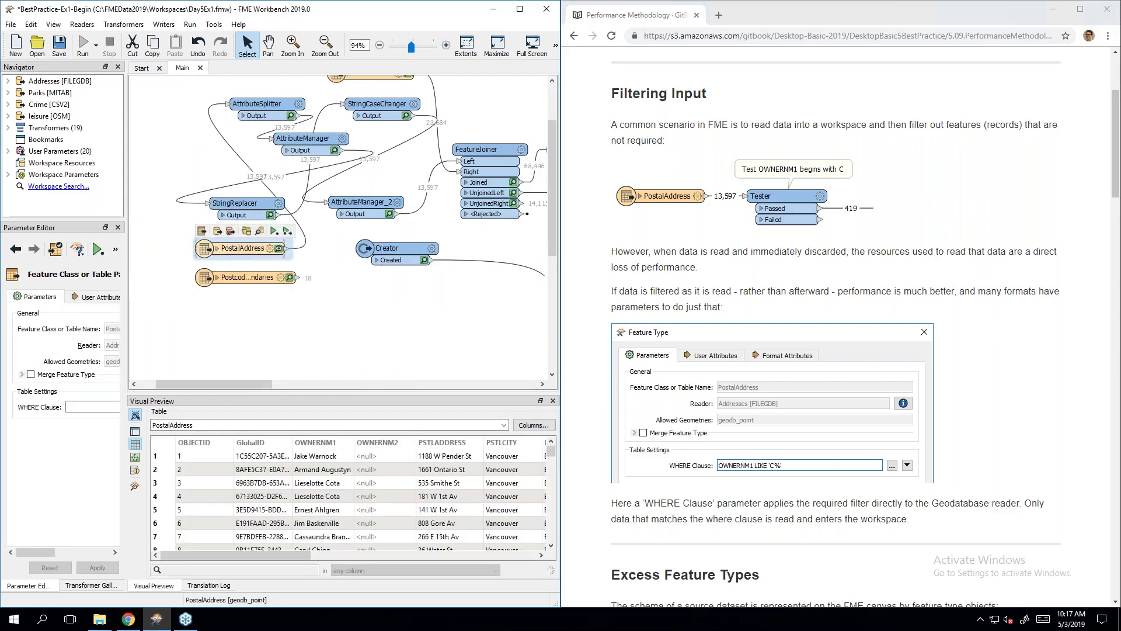
double_click(231, 250)
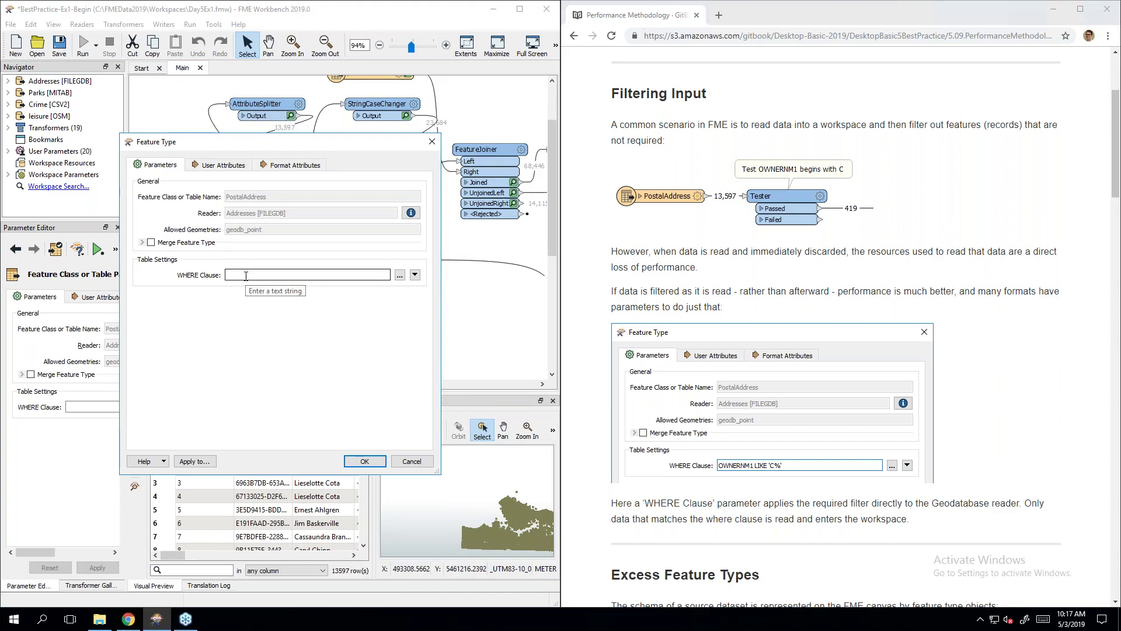
left_click(399, 276)
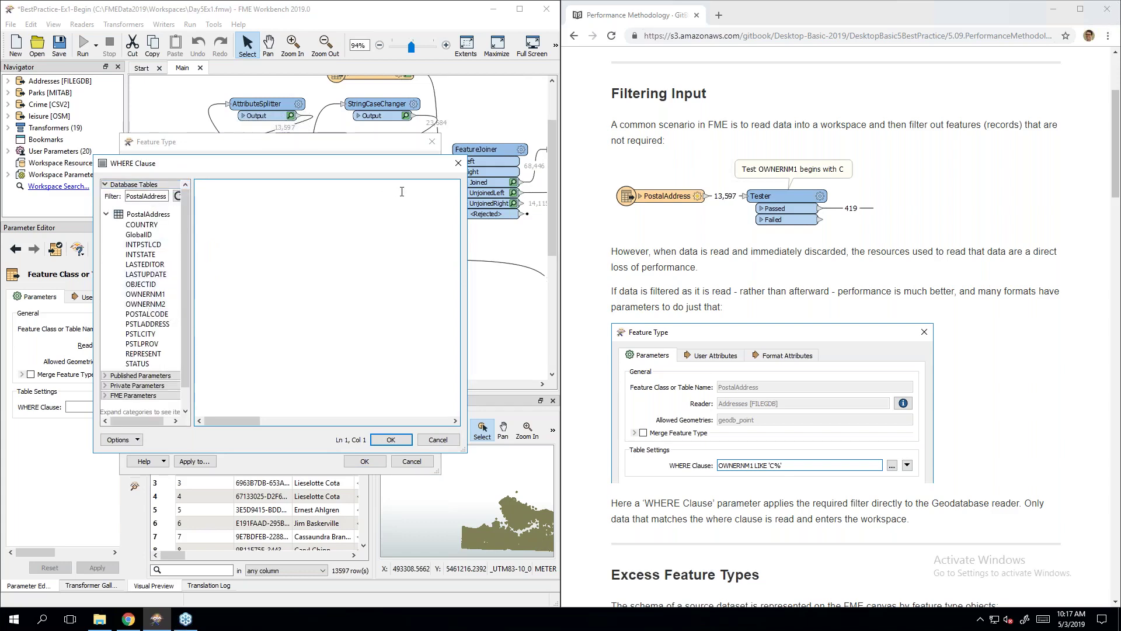
left_click(457, 166)
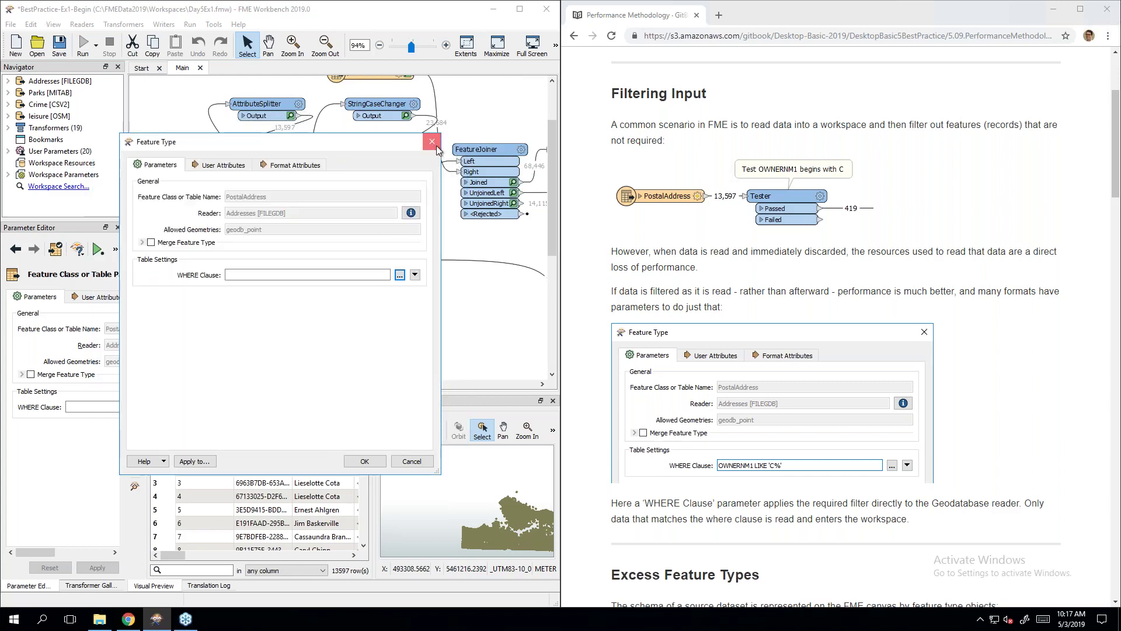
left_click(438, 150)
left_click(993, 312)
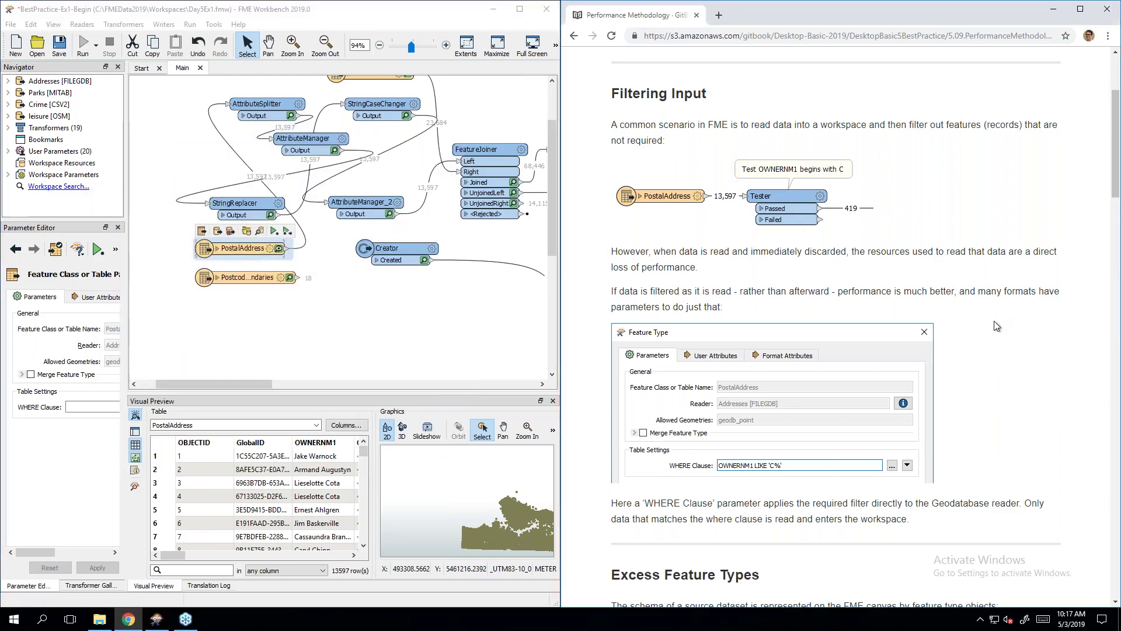
Step: Read the Excess Feature Types section and the start of Excess Attributes and Lists, checking the workspace's unconnected PostcodeBoundaries feature type
scroll(998, 326, "down", 2)
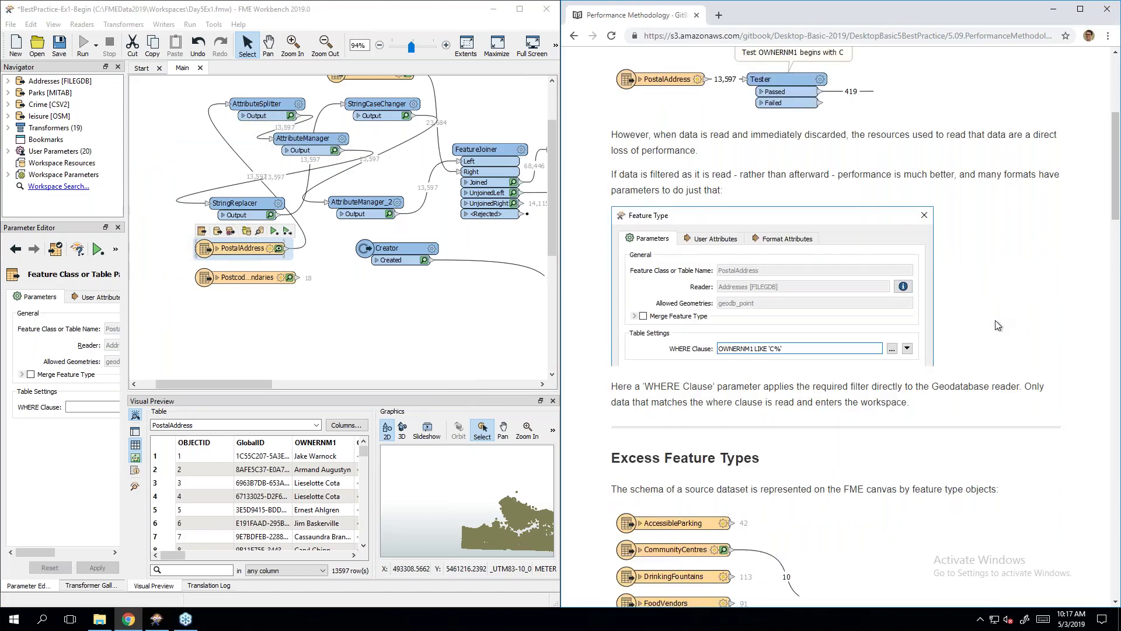
scroll(997, 325, "down", 3)
scroll(998, 325, "down", 3)
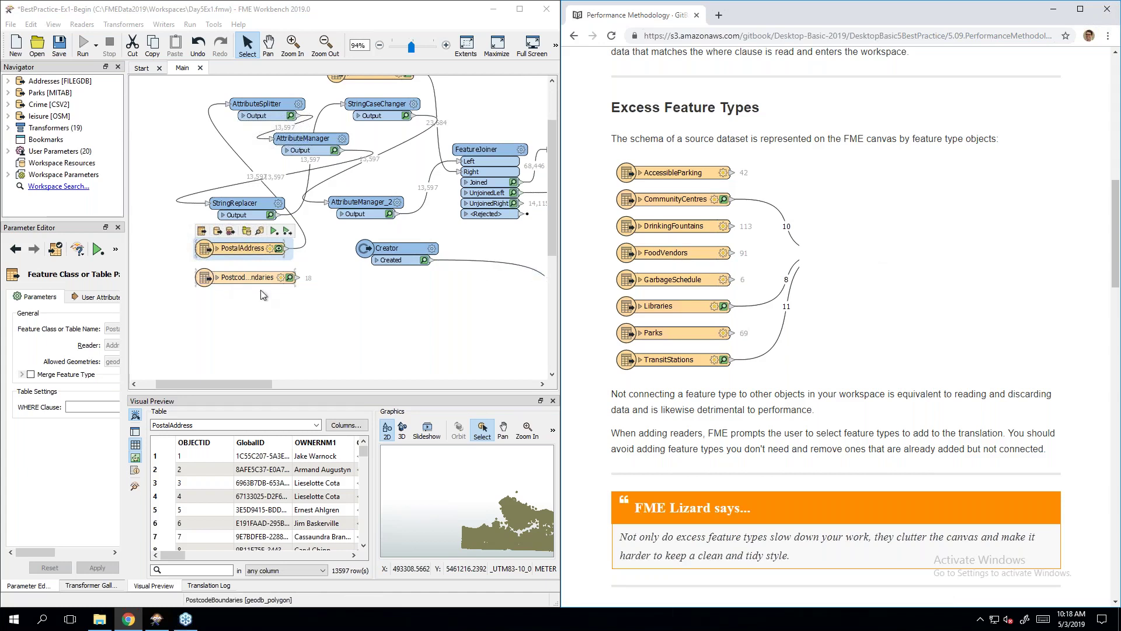
scroll(251, 309, "down", 1)
scroll(261, 328, "up", 1)
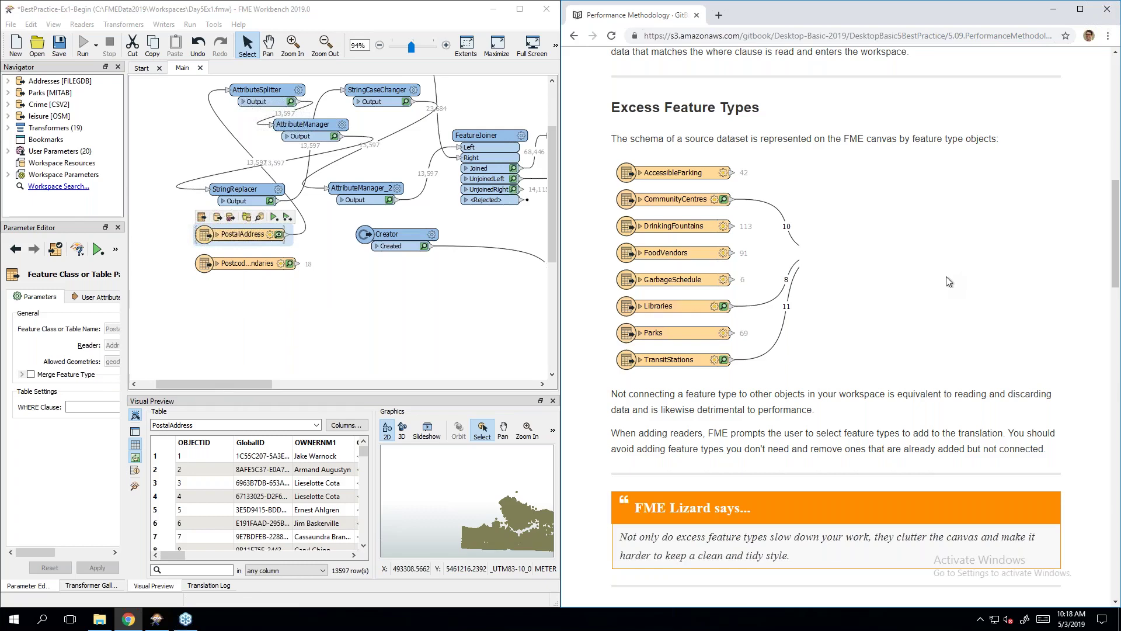
scroll(946, 277, "down", 3)
scroll(946, 277, "down", 3)
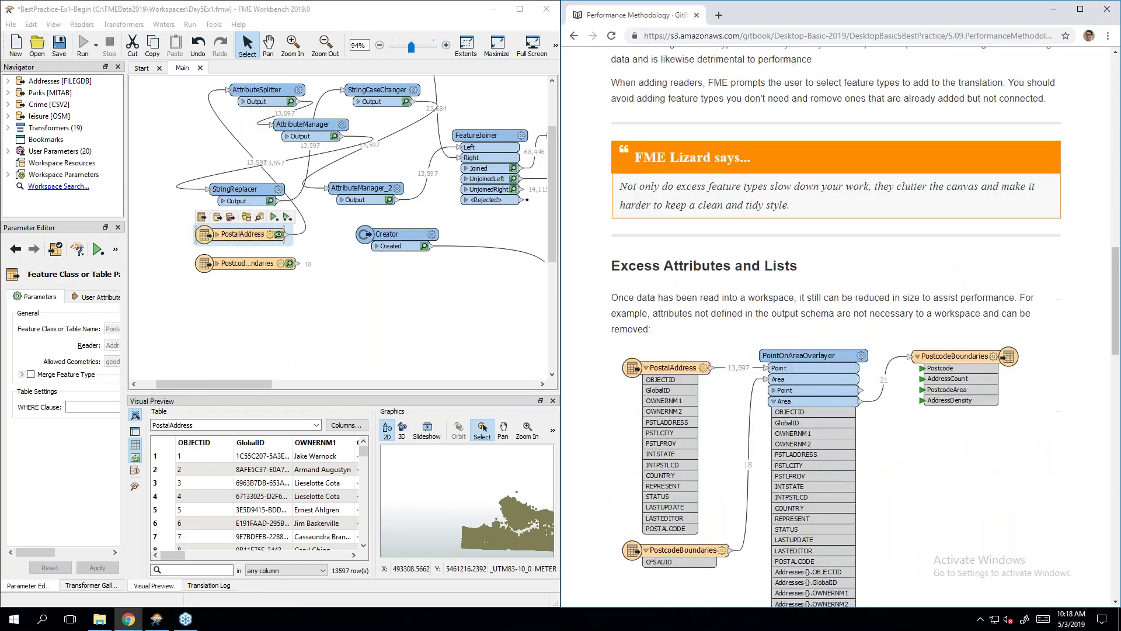
scroll(946, 277, "down", 2)
scroll(946, 277, "down", 1)
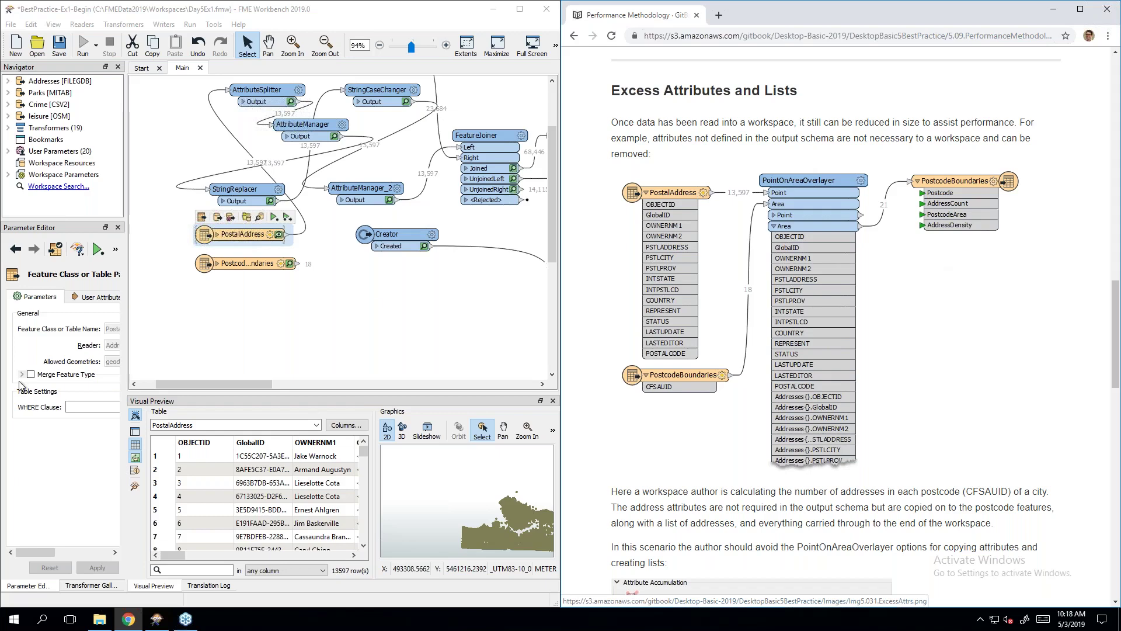
Step: Expand the ExpressionEvaluator's output attribute list, examine it for excess attributes and CrimeList entries, and collapse it again
left_click_drag(185, 385, 412, 368)
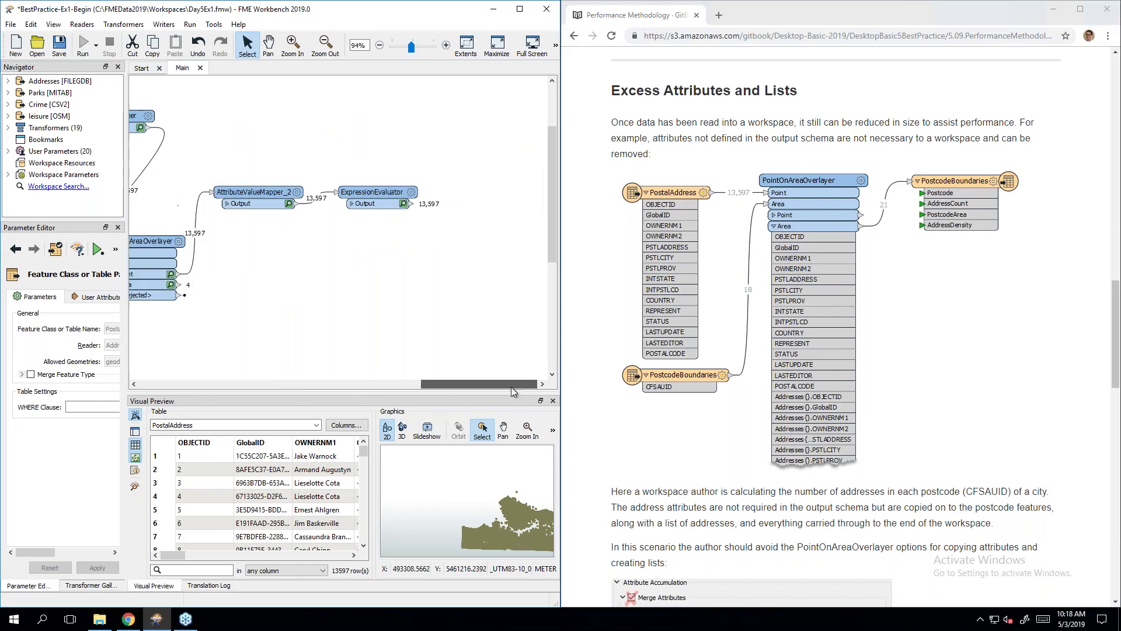
left_click(352, 204)
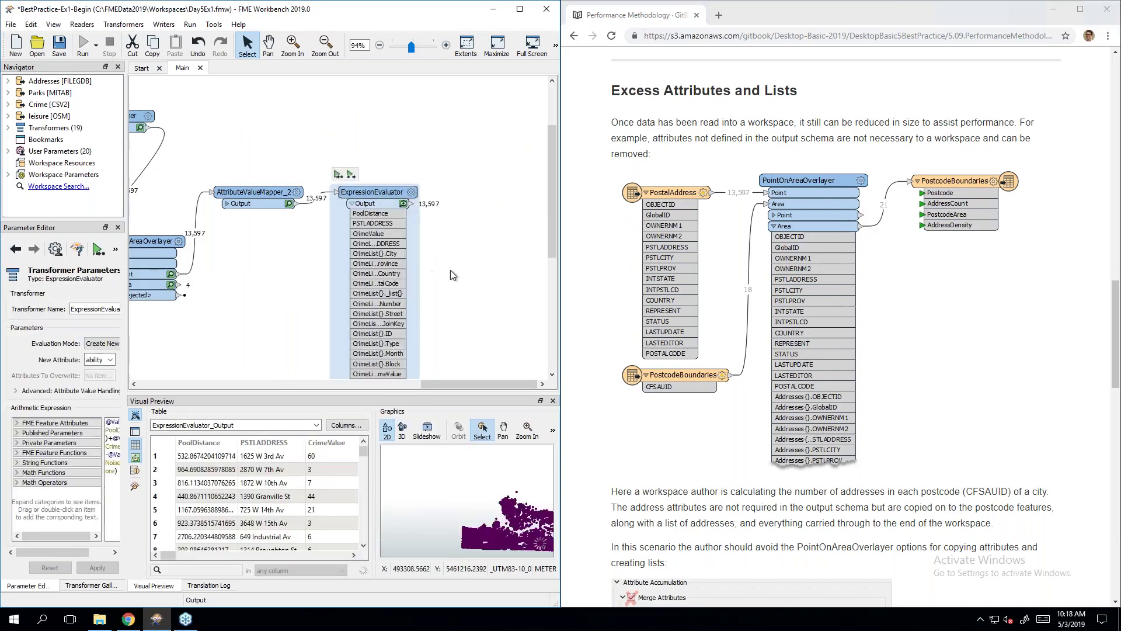
scroll(416, 285, "down", 3)
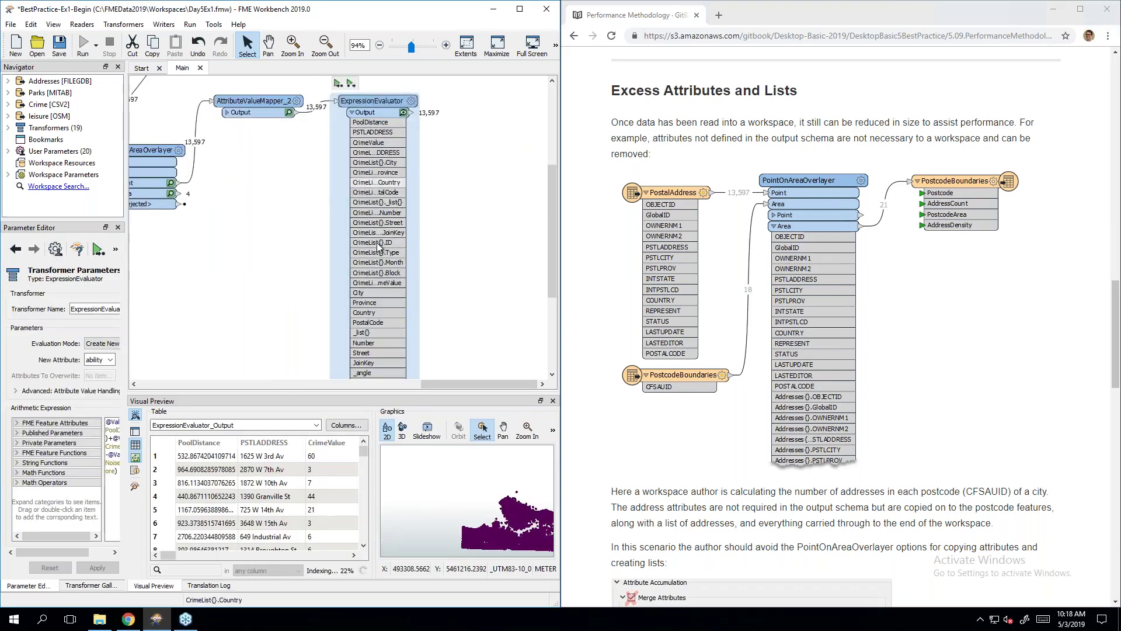
scroll(370, 263, "down", 3)
scroll(376, 274, "up", 8)
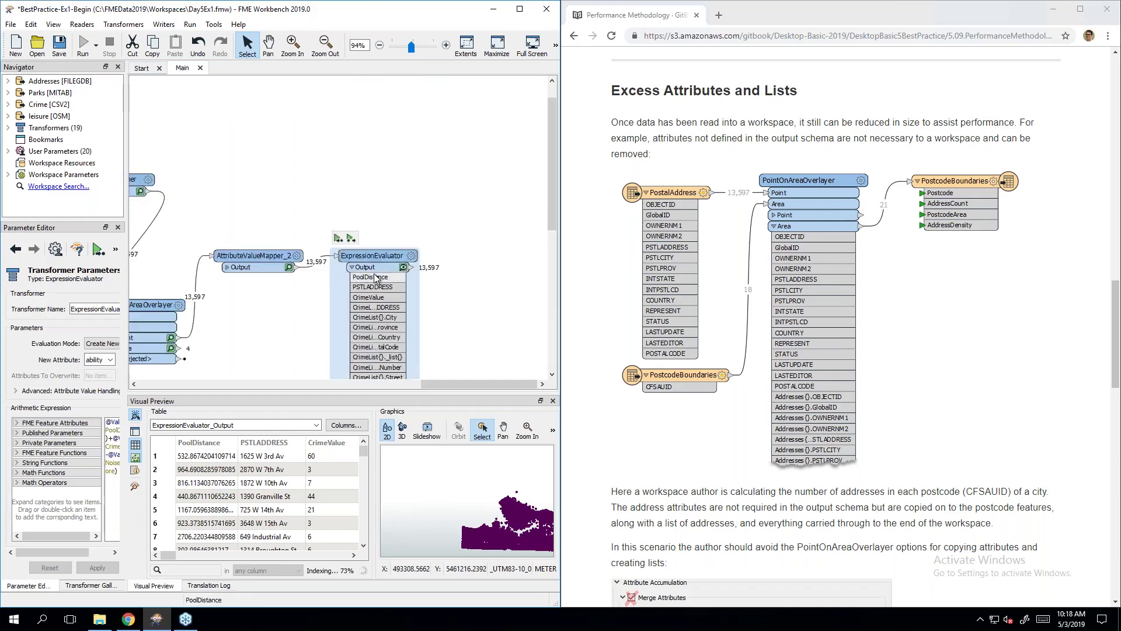
scroll(376, 273, "down", 3)
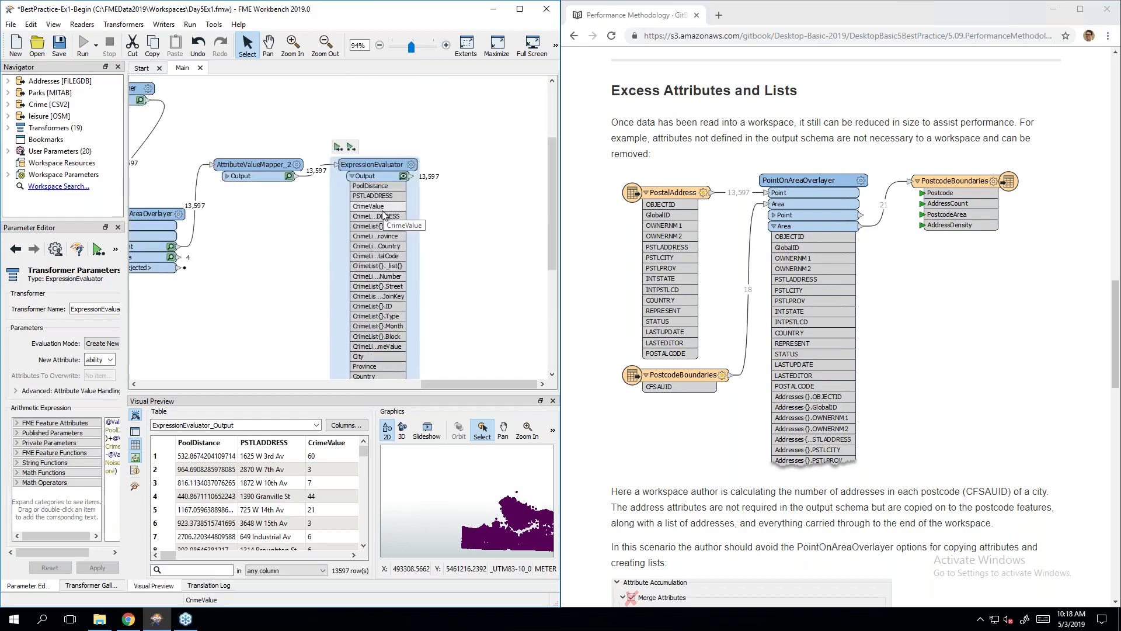
left_click(353, 176)
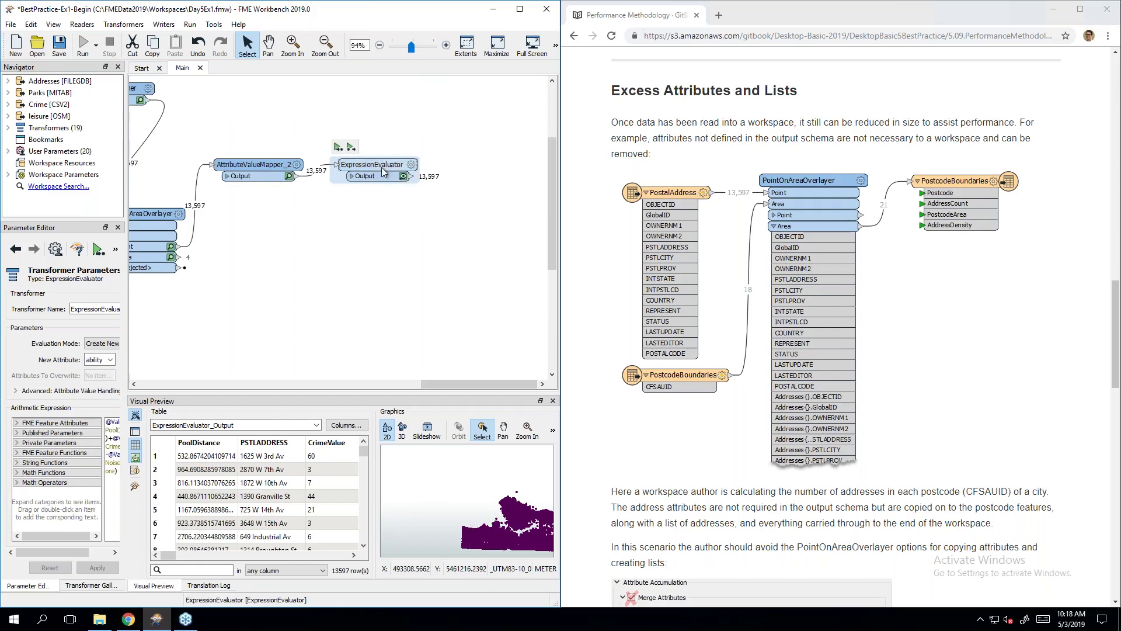
left_click(789, 120)
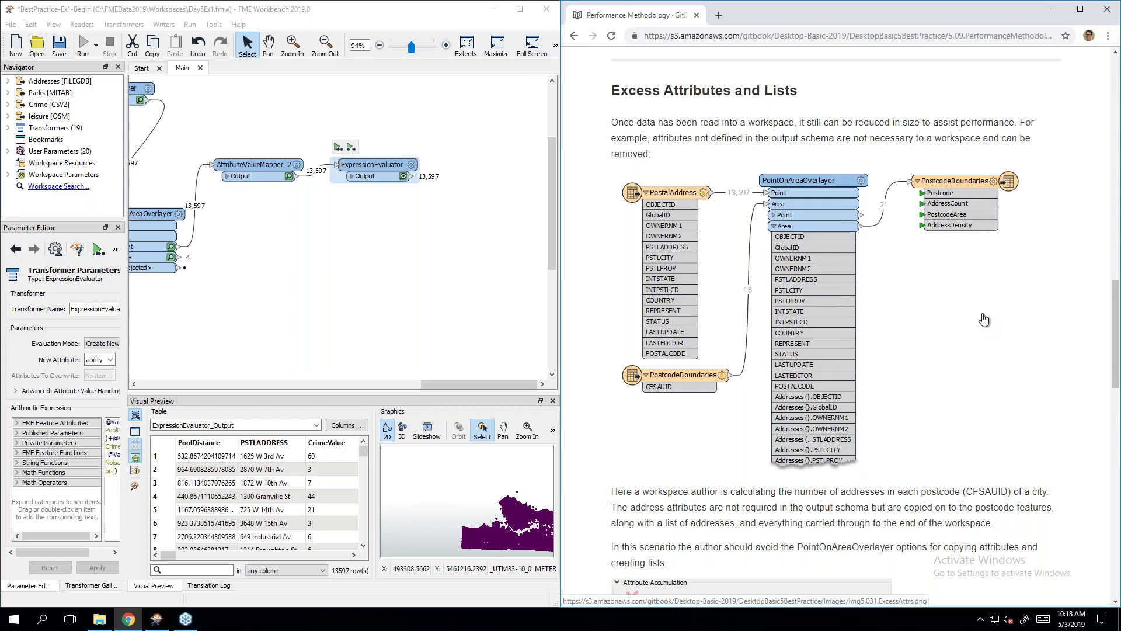
Step: Read the attribute accumulation advice, the note on lists, the Error Trapping section and the Tester tip on the Performance Methodology page
scroll(984, 320, "down", 1)
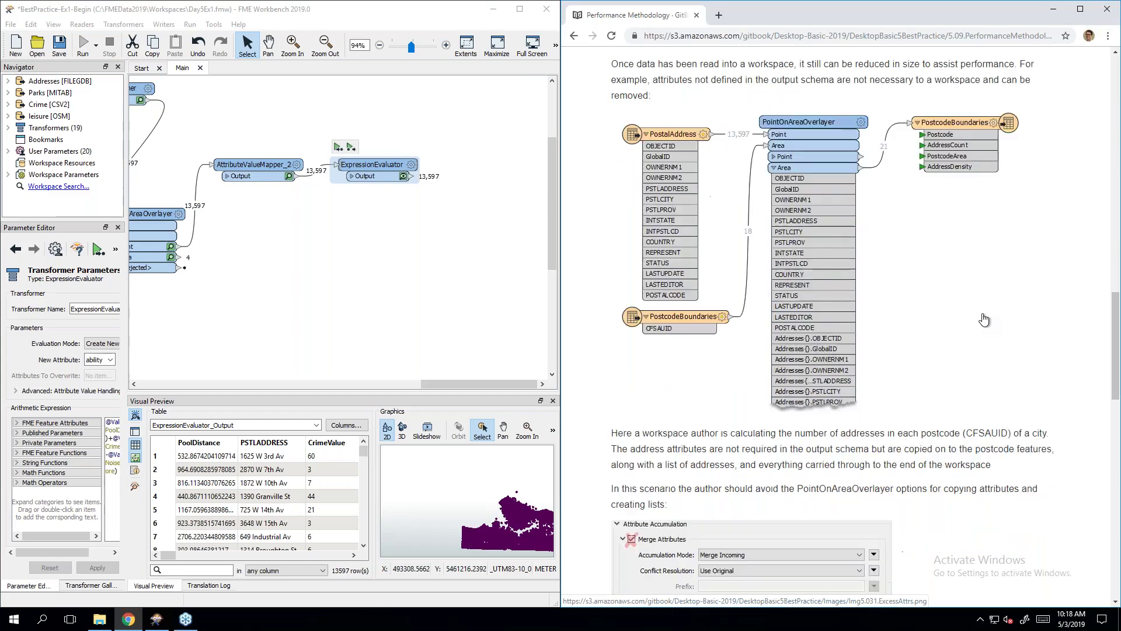
scroll(984, 319, "down", 4)
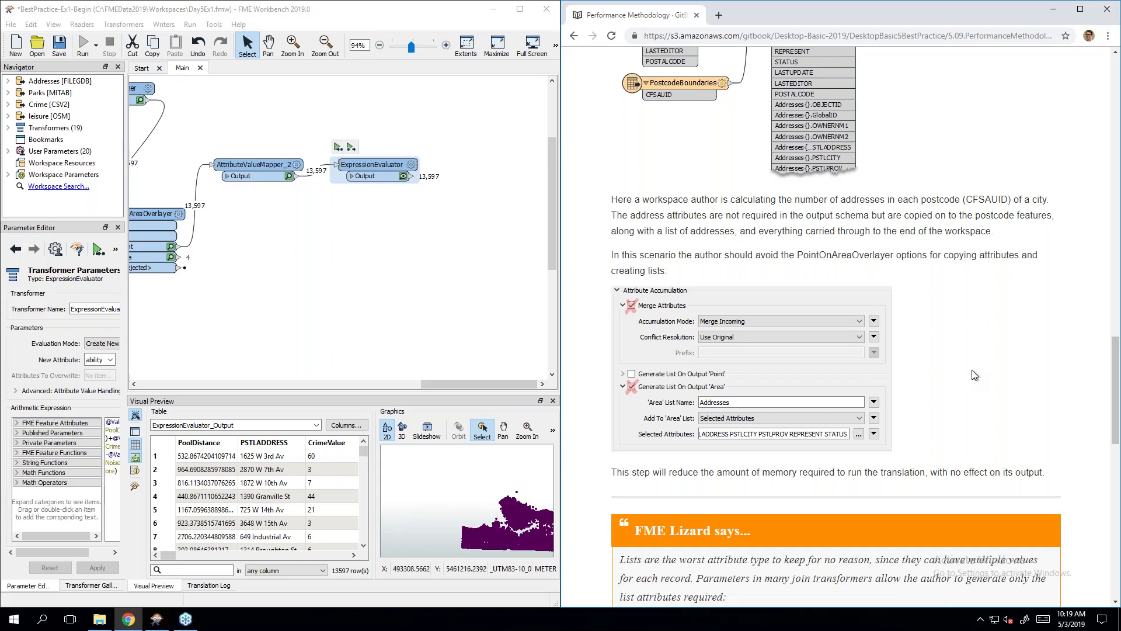
scroll(974, 375, "down", 4)
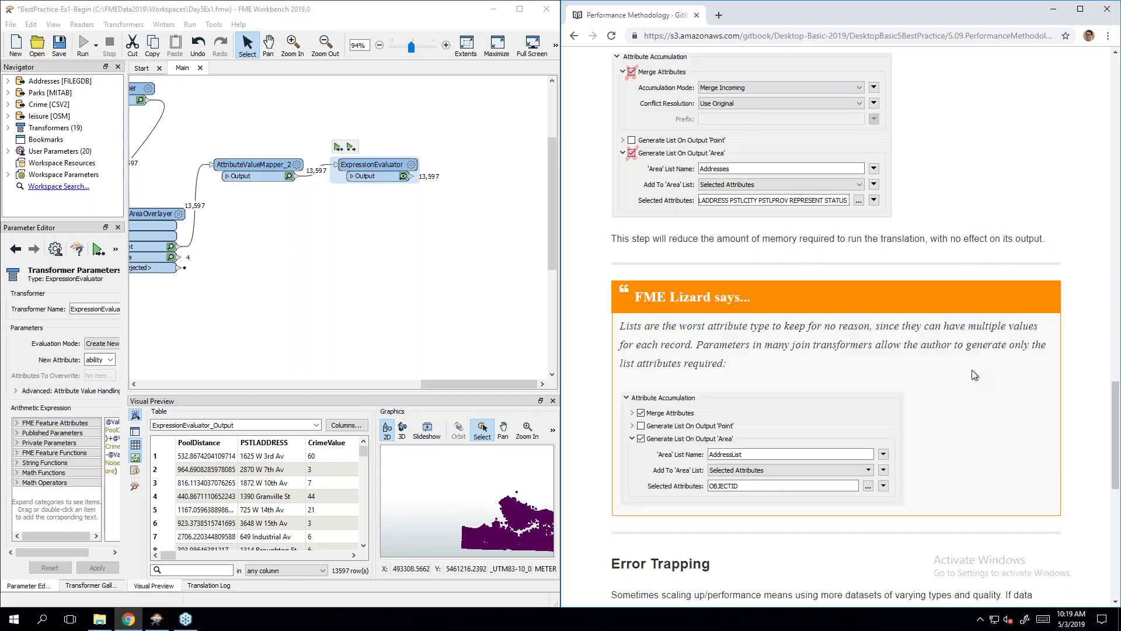
scroll(974, 375, "down", 3)
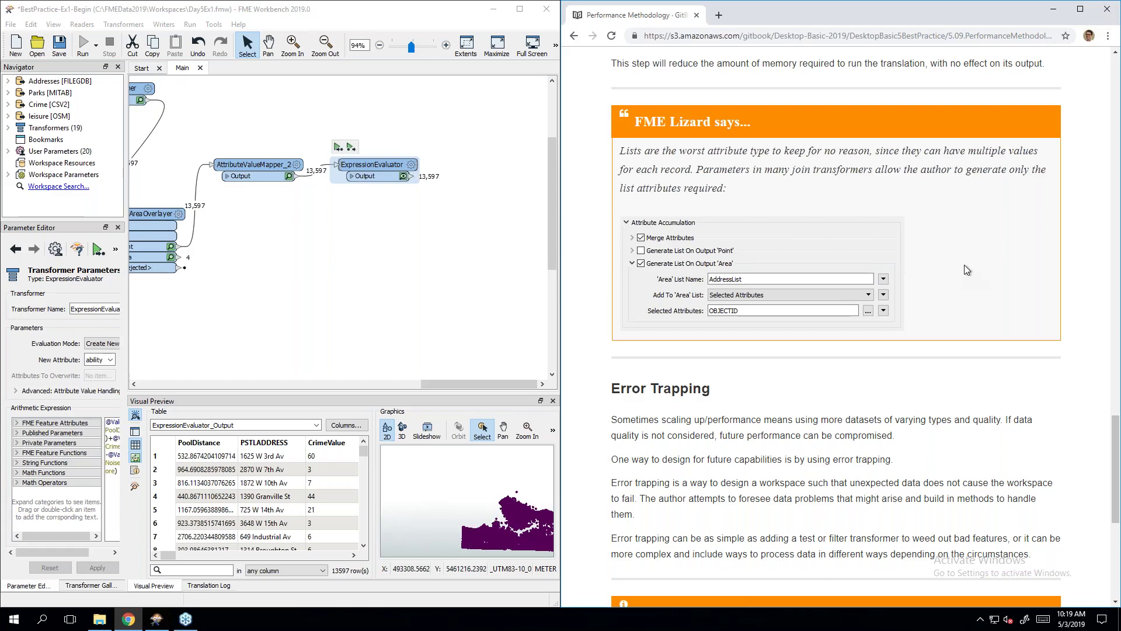
scroll(965, 265, "down", 5)
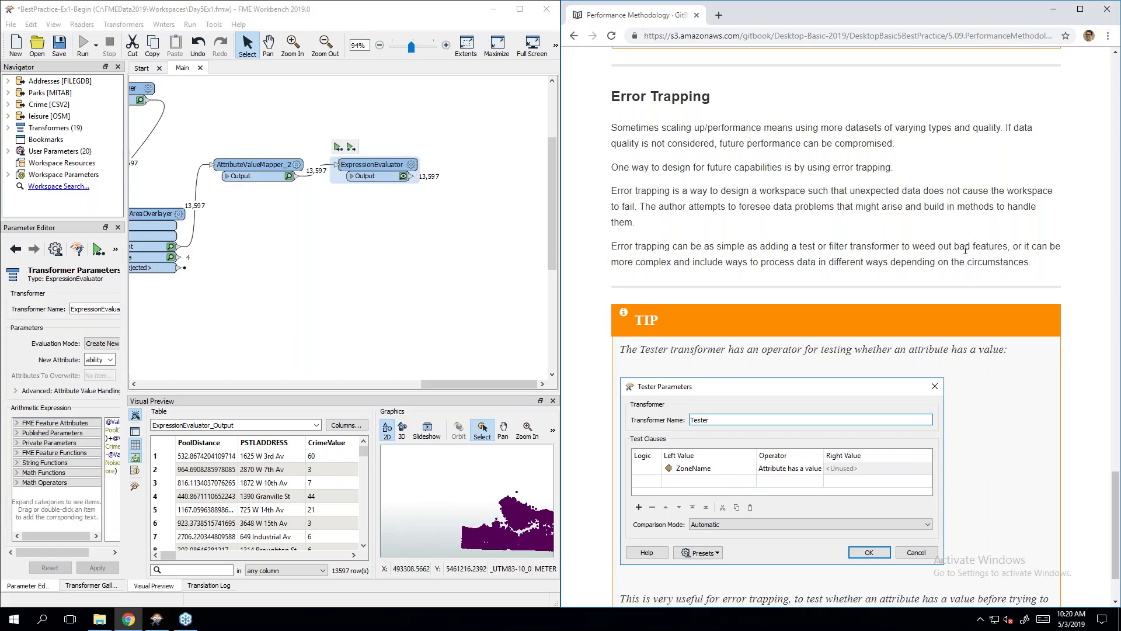
scroll(965, 247, "down", 2)
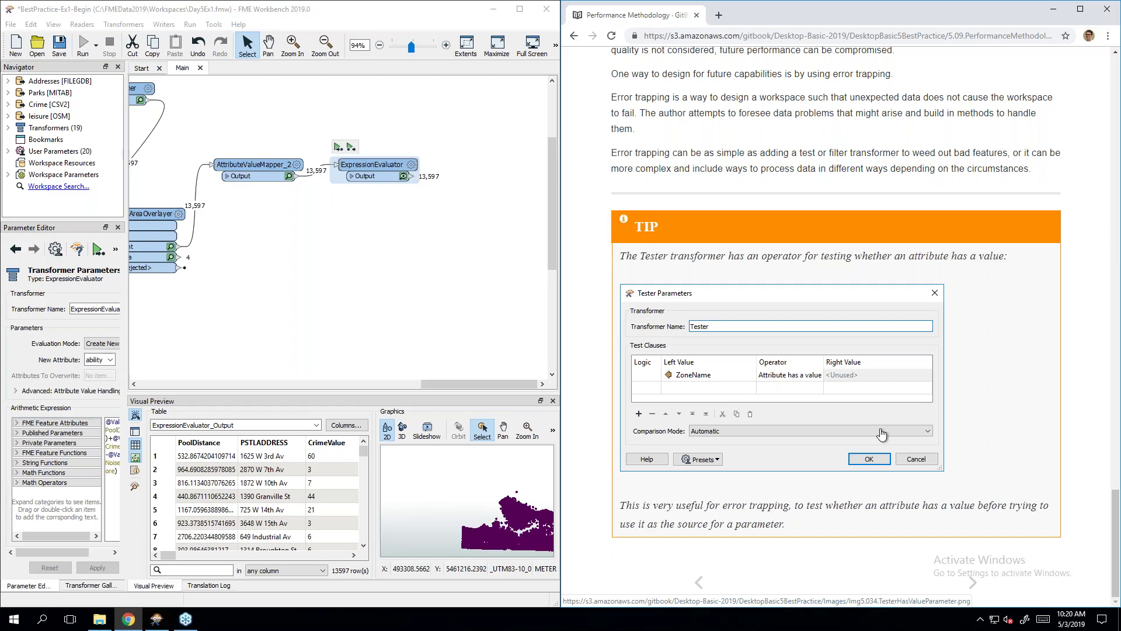
Step: Advance to the Exercise 2 Methodology page and read its overview and the Continue Workspace and Clean Output instructions
left_click(972, 555)
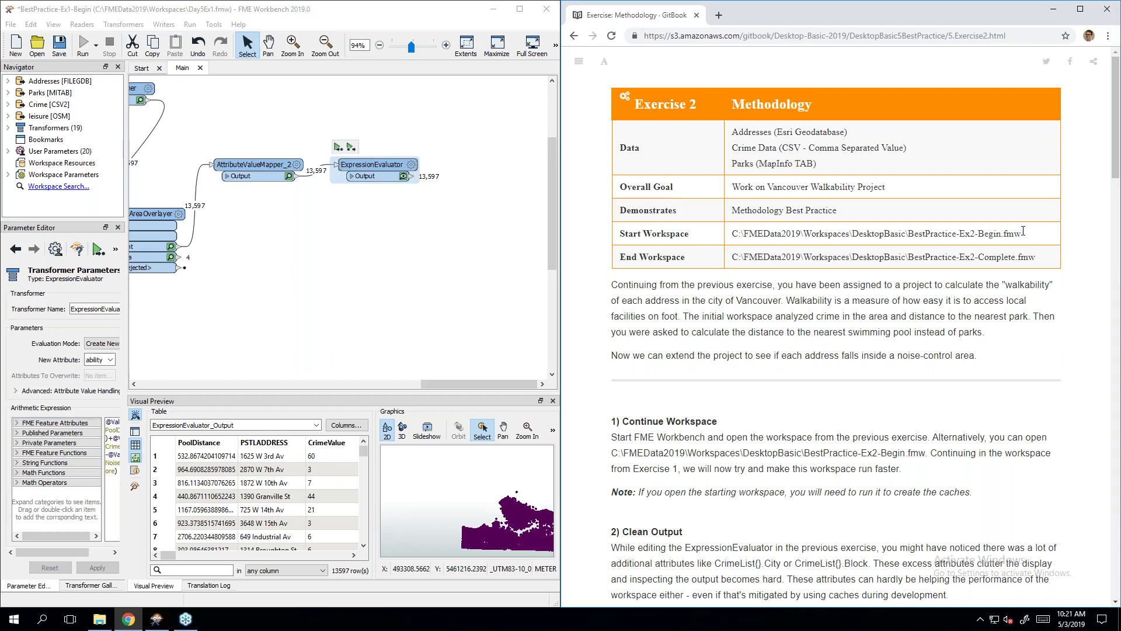
left_click(677, 34)
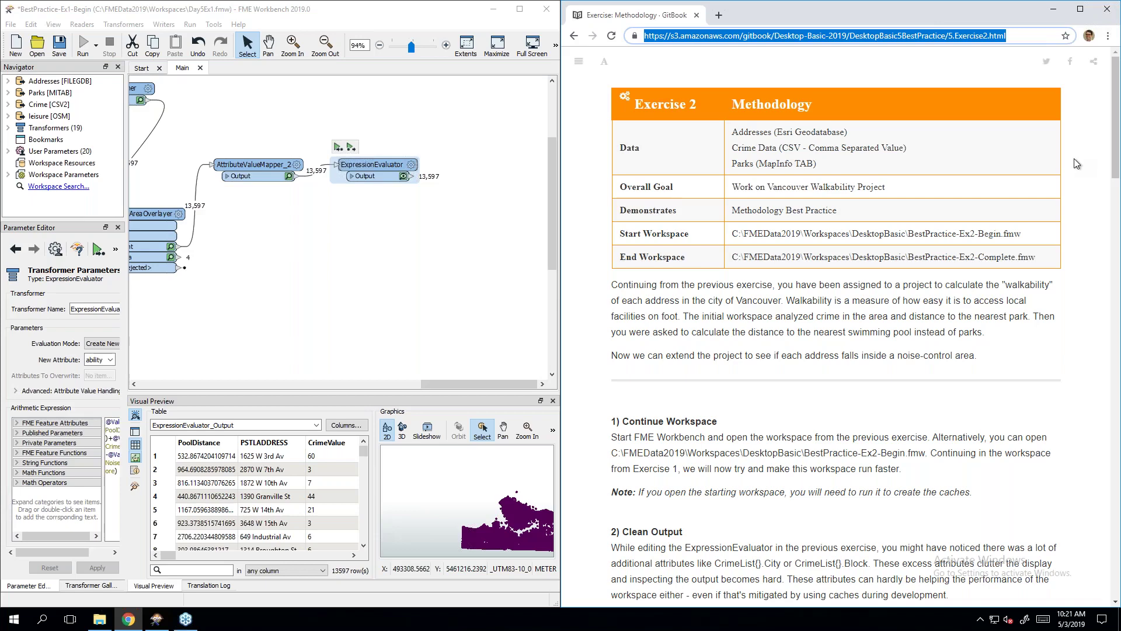
left_click(794, 365)
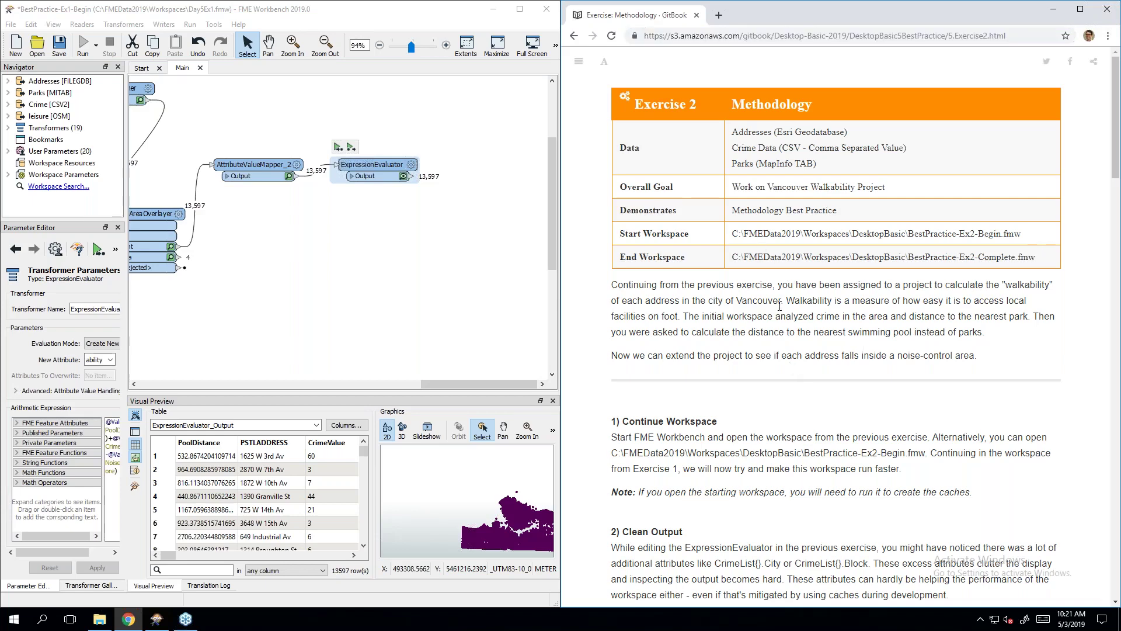
scroll(771, 298, "down", 4)
scroll(765, 296, "down", 1)
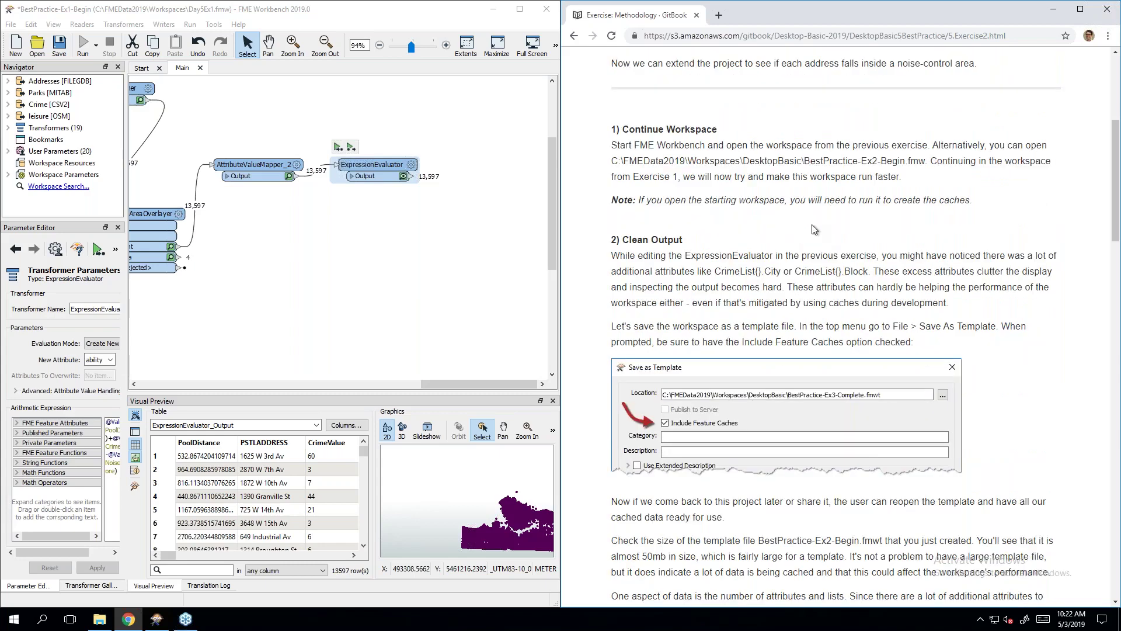
scroll(813, 230, "up", 2)
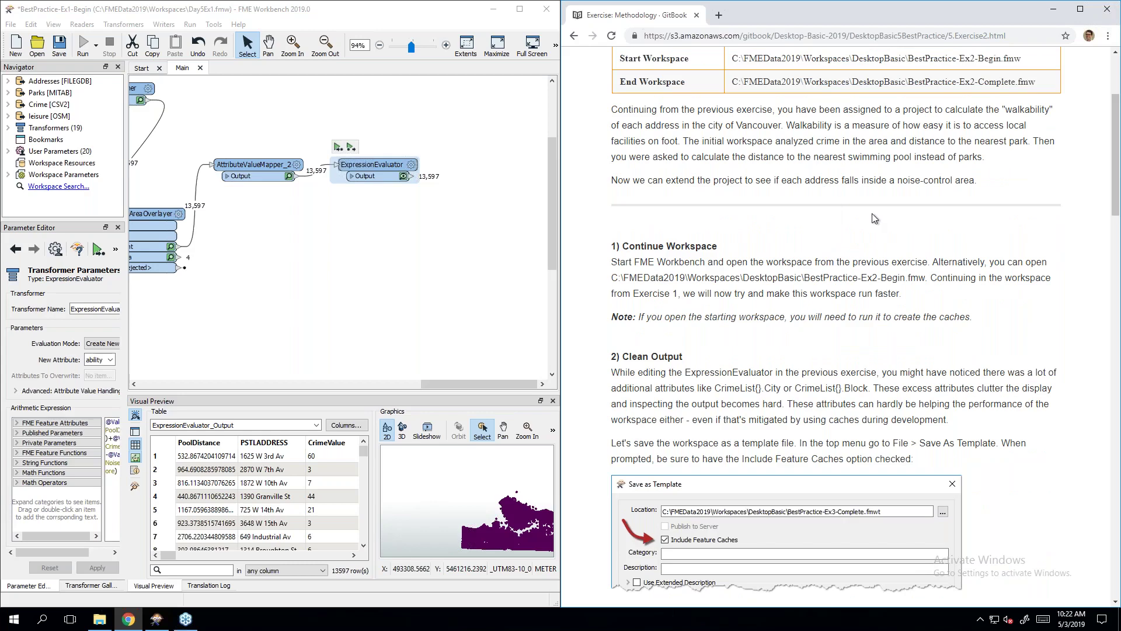
scroll(875, 219, "down", 3)
scroll(853, 193, "down", 2)
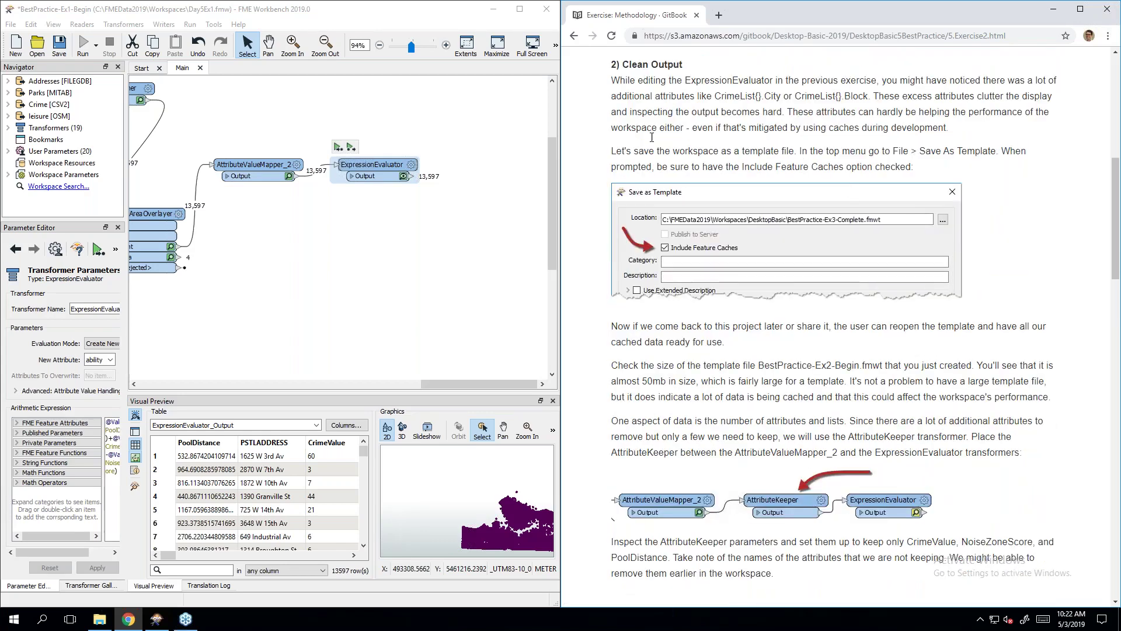
Step: Expand the ExpressionEvaluator's output attributes, examine the complete list for excess and CrimeList attributes, and collapse it again
left_click(450, 268)
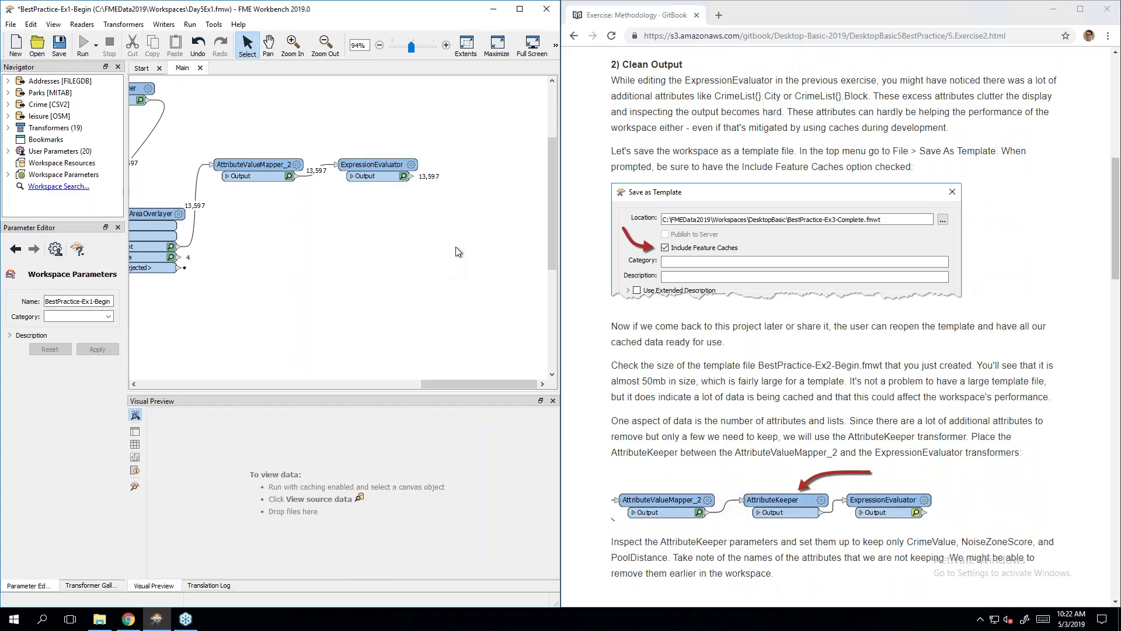
left_click(350, 170)
left_click(352, 176)
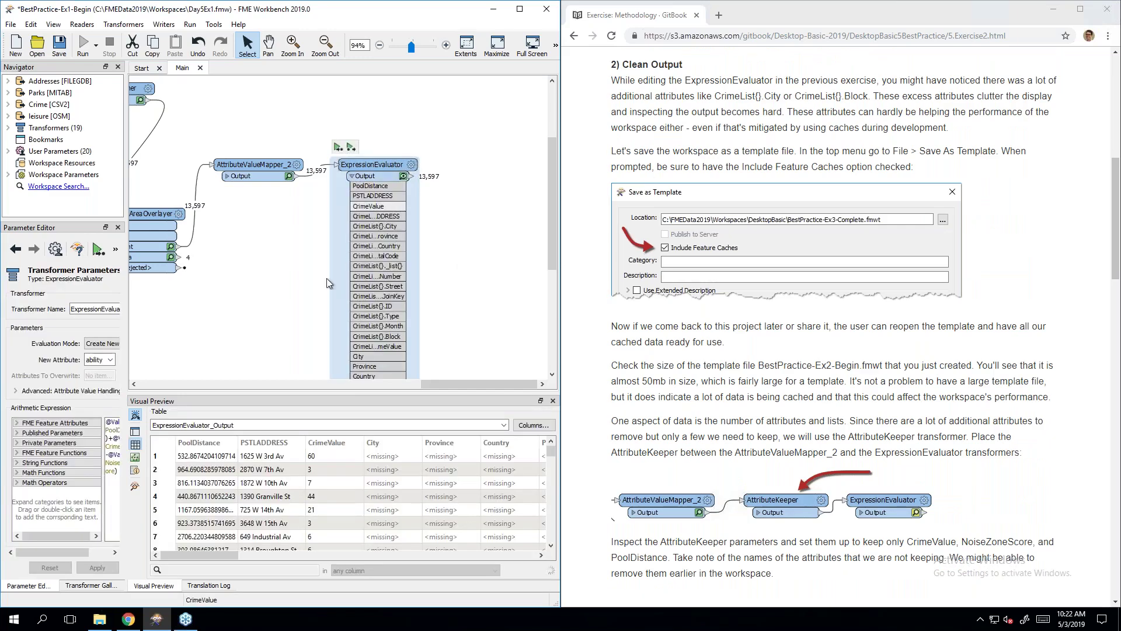
scroll(391, 257, "down", 3)
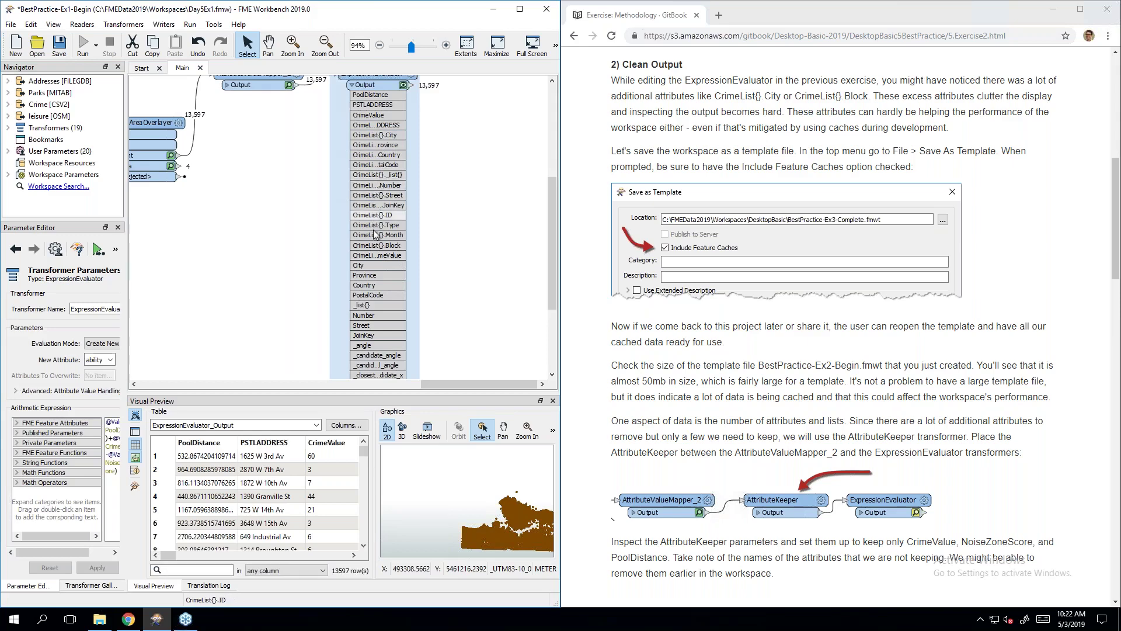
scroll(393, 231, "down", 2)
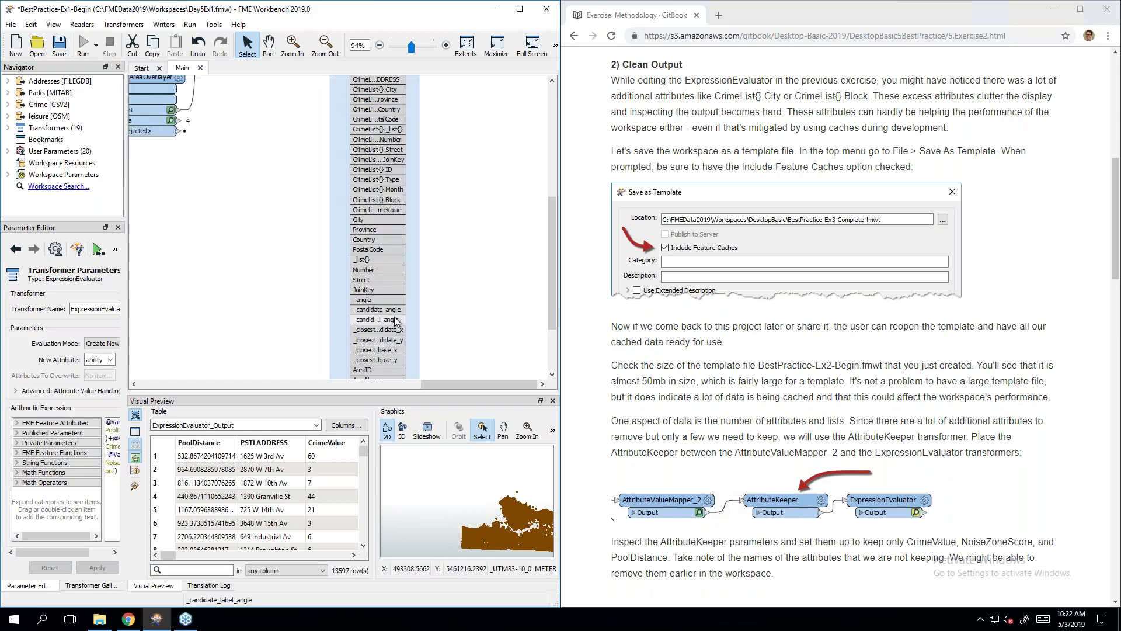
scroll(391, 315, "down", 2)
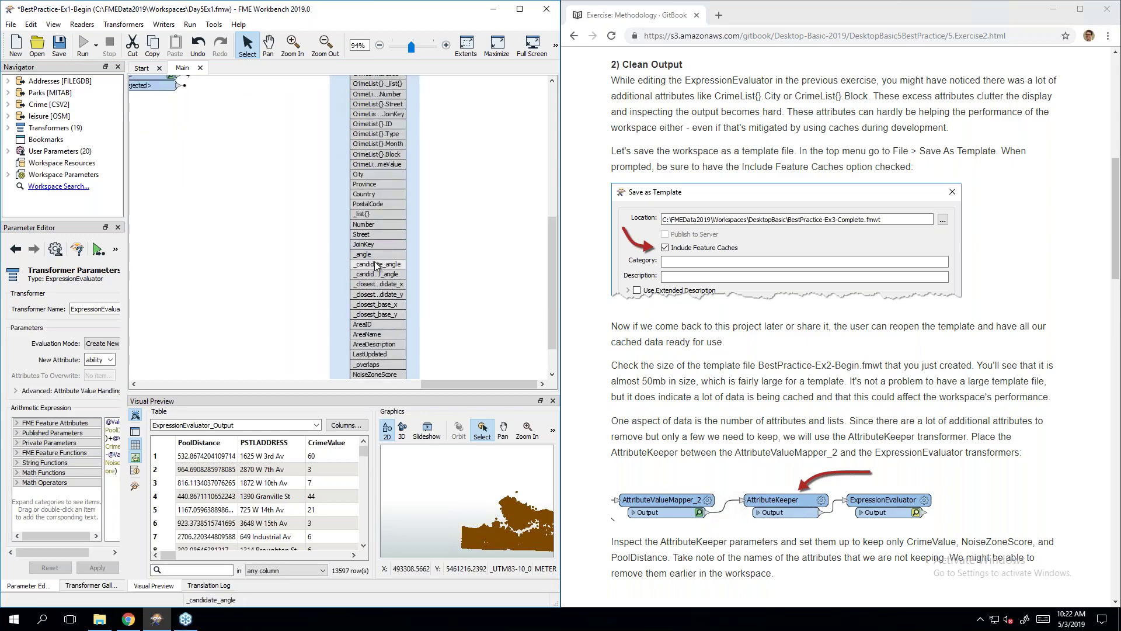
scroll(381, 282, "down", 2)
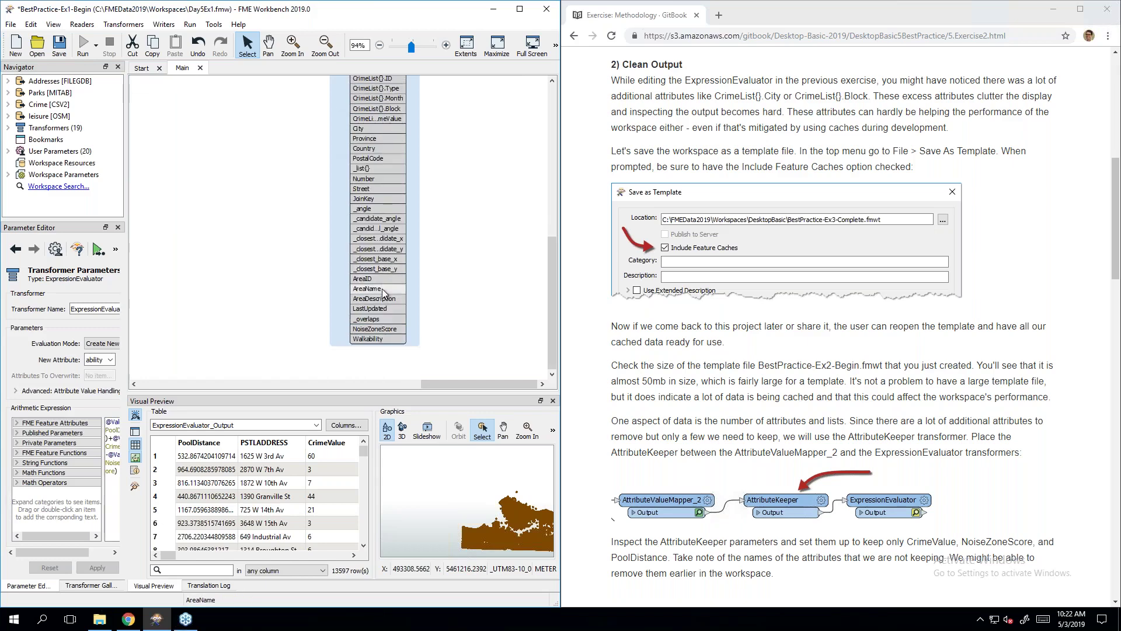
scroll(382, 289, "up", 8)
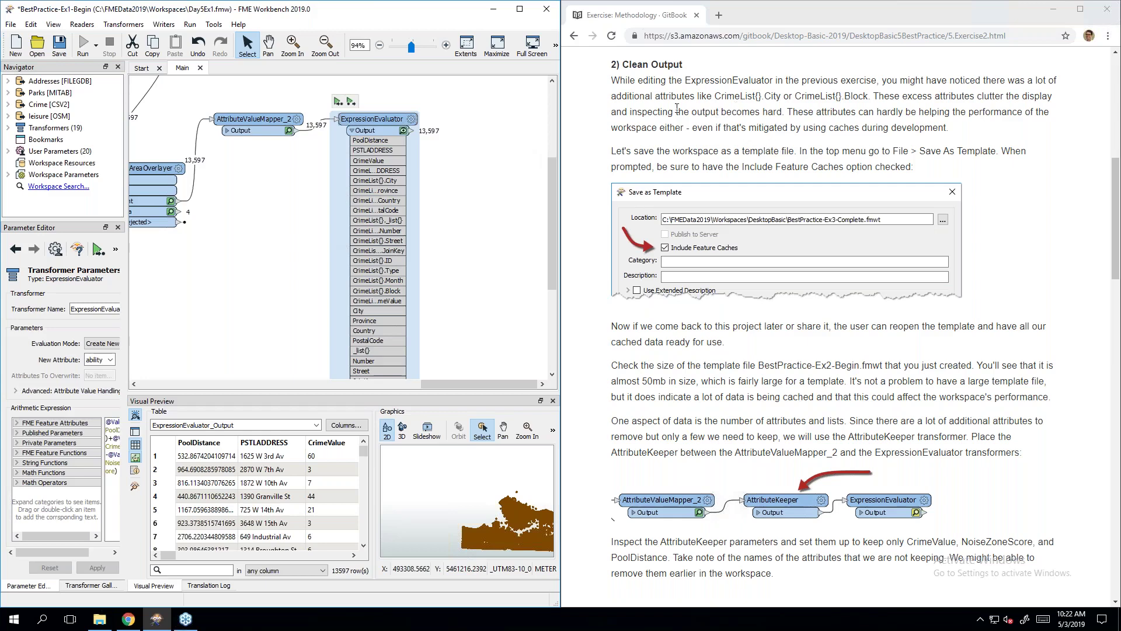
left_click(352, 132)
left_click(372, 171)
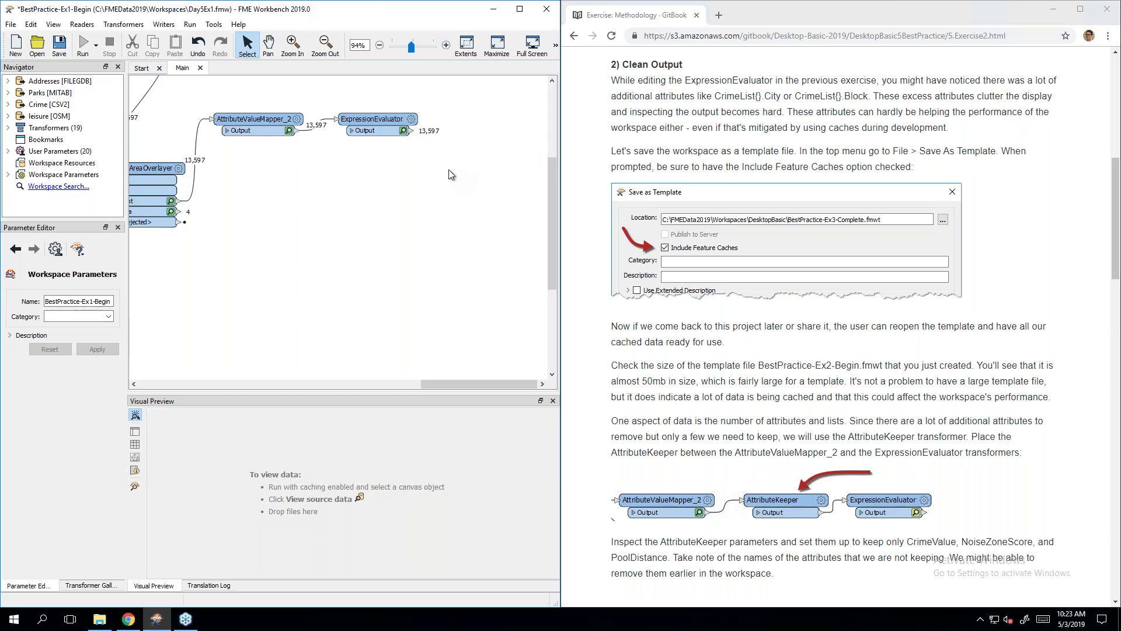
Step: Save the workspace as the template C:\FMEData2019\Workspaces\Day5Ex2-Begin.fmwt with feature caches included
left_click(20, 28)
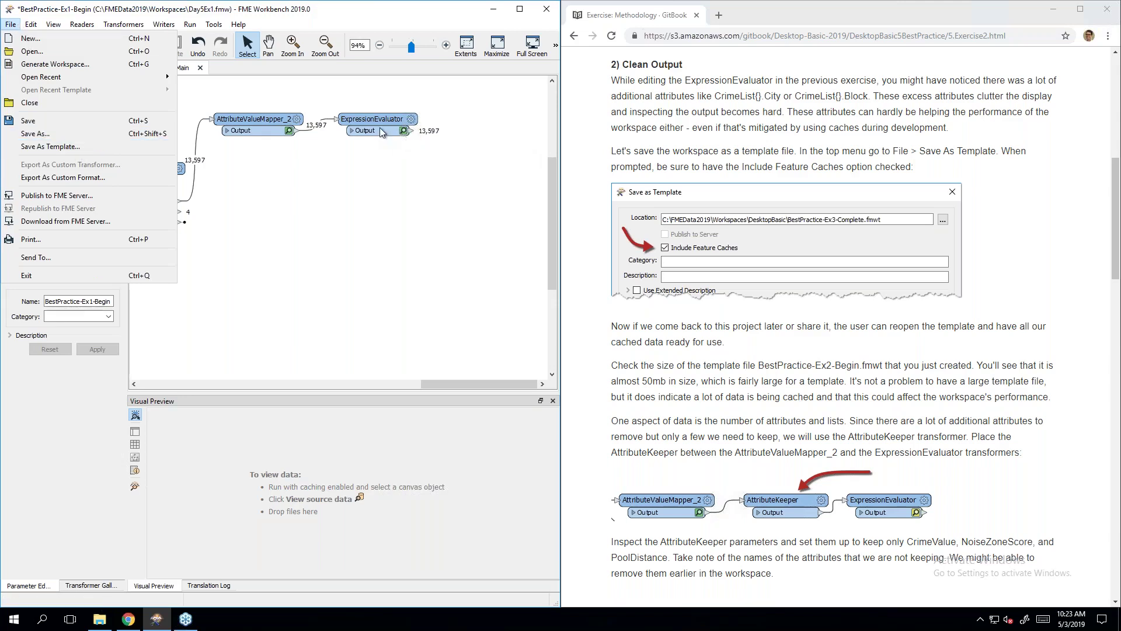
left_click(90, 146)
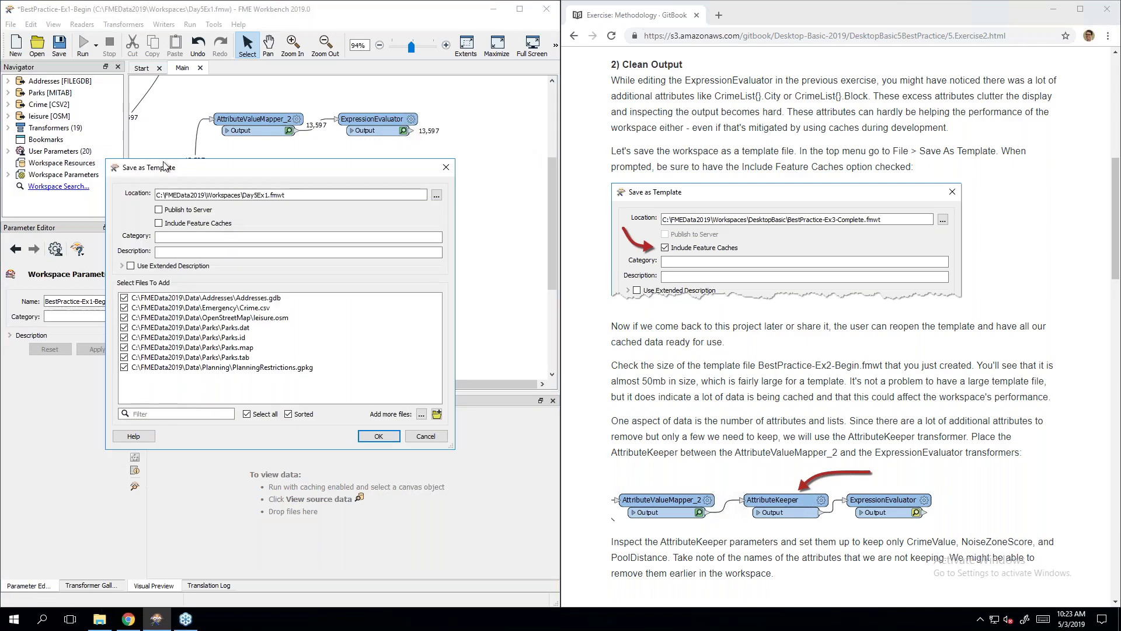
left_click(270, 193)
key("BackSpace")
type("2")
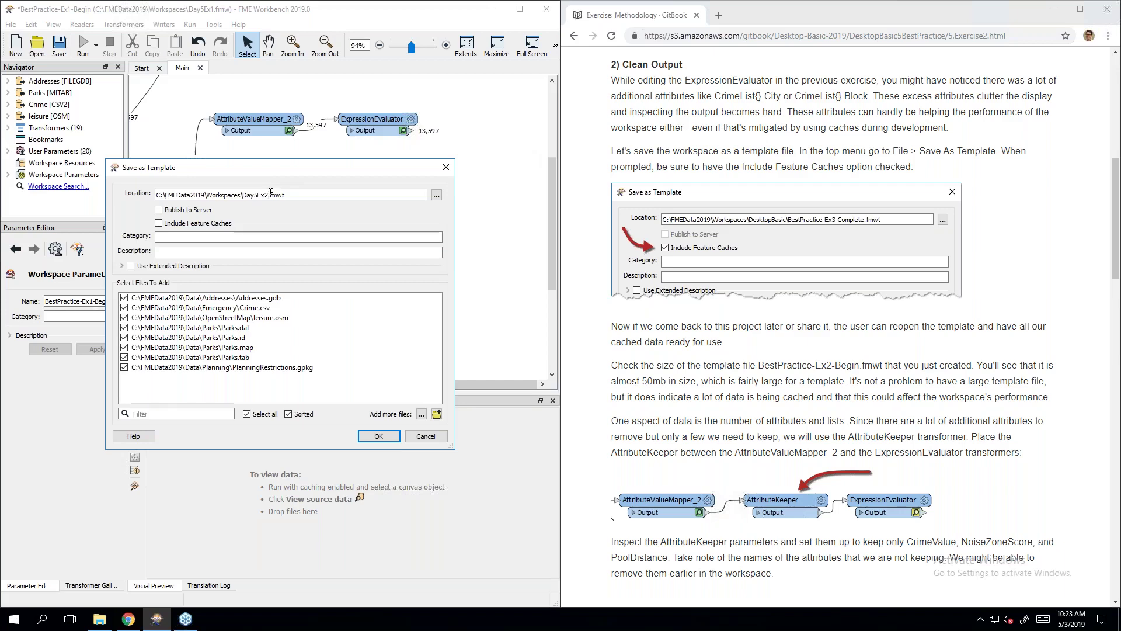
type("-Begin")
left_click(303, 195)
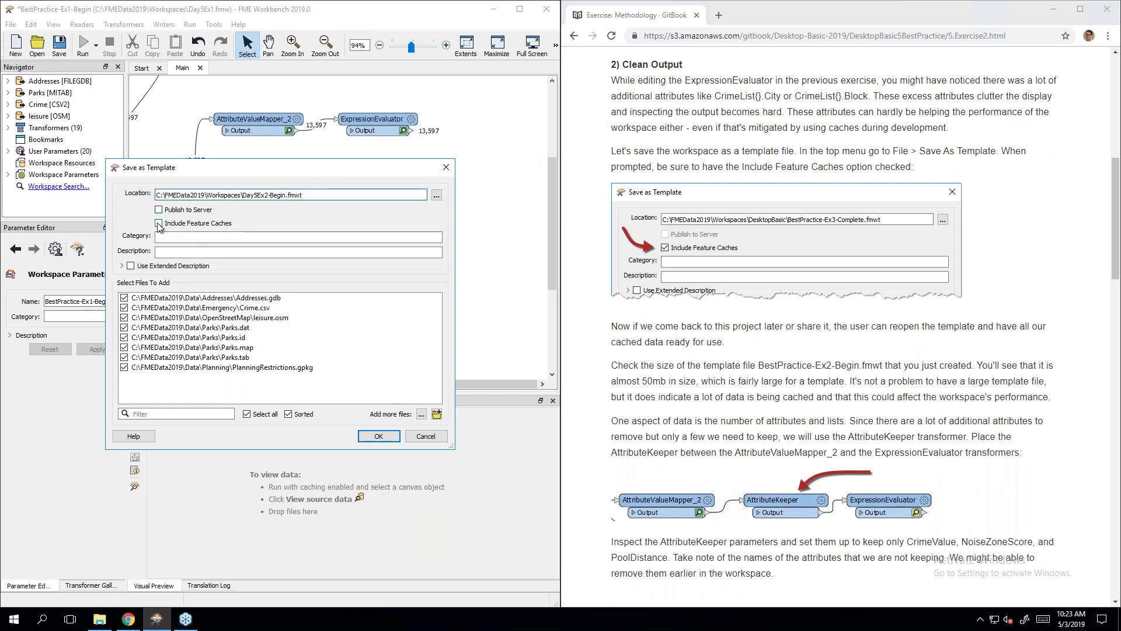
left_click(159, 224)
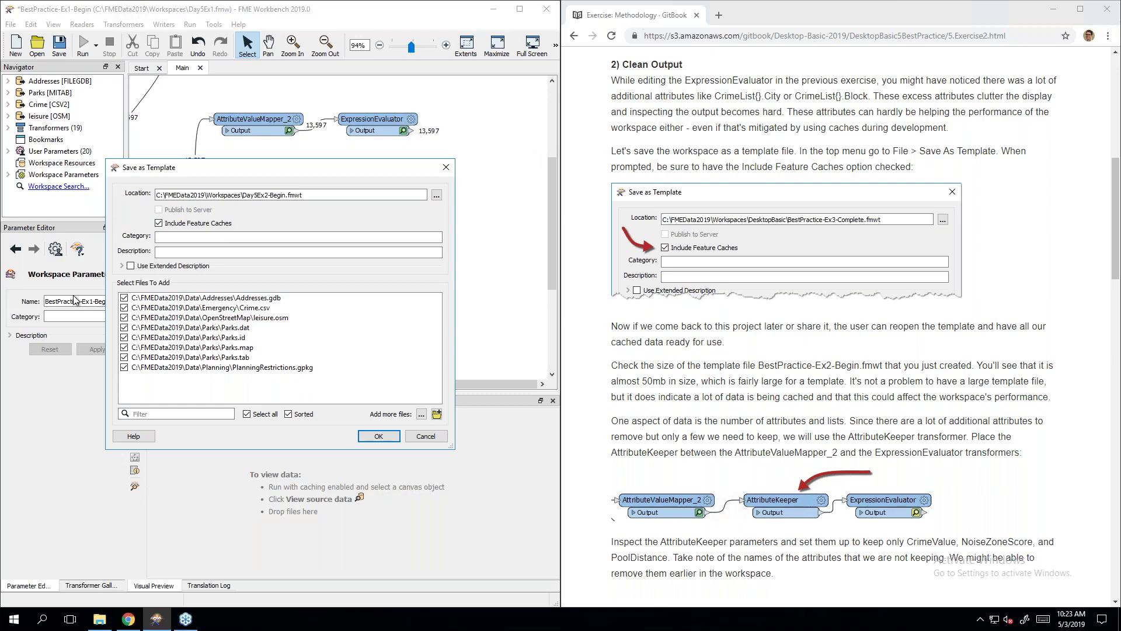
left_click(378, 436)
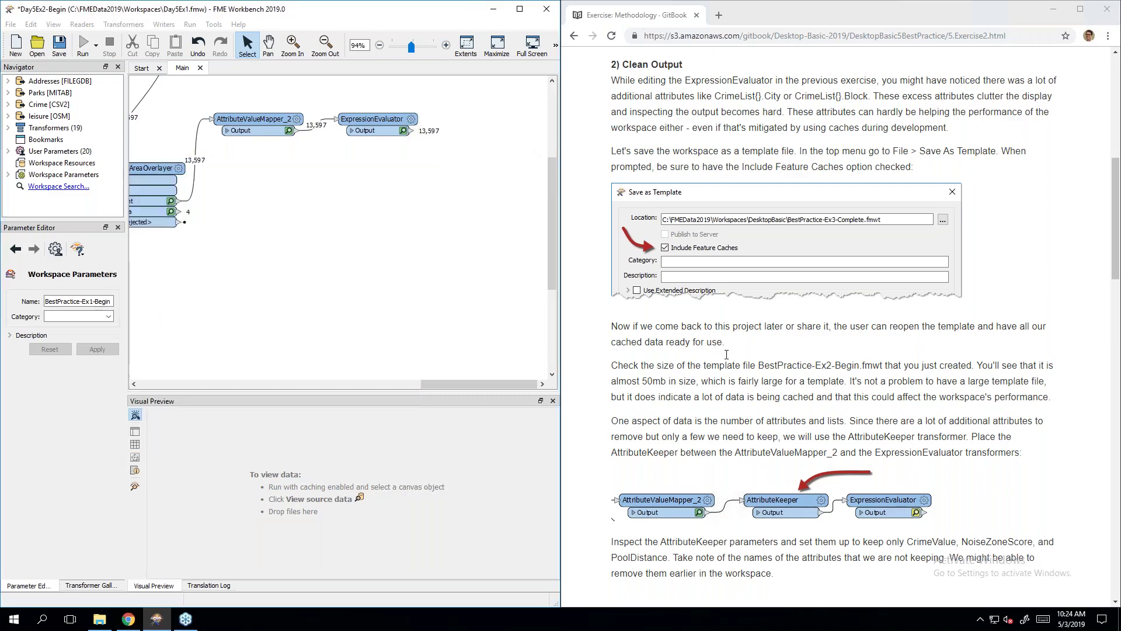
Step: Switch to File Explorer and check the Day5Ex2-Begin template's size in C:\FMEData2019\Workspaces, sorting the folder by date modified
scroll(727, 355, "down", 2)
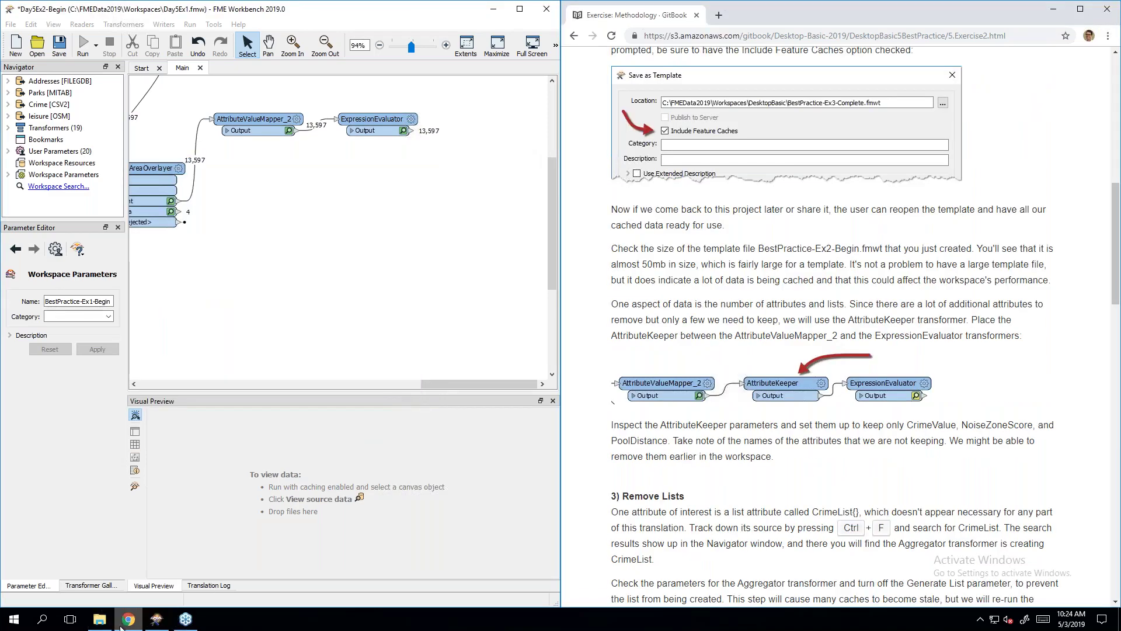
mouse_move(105, 612)
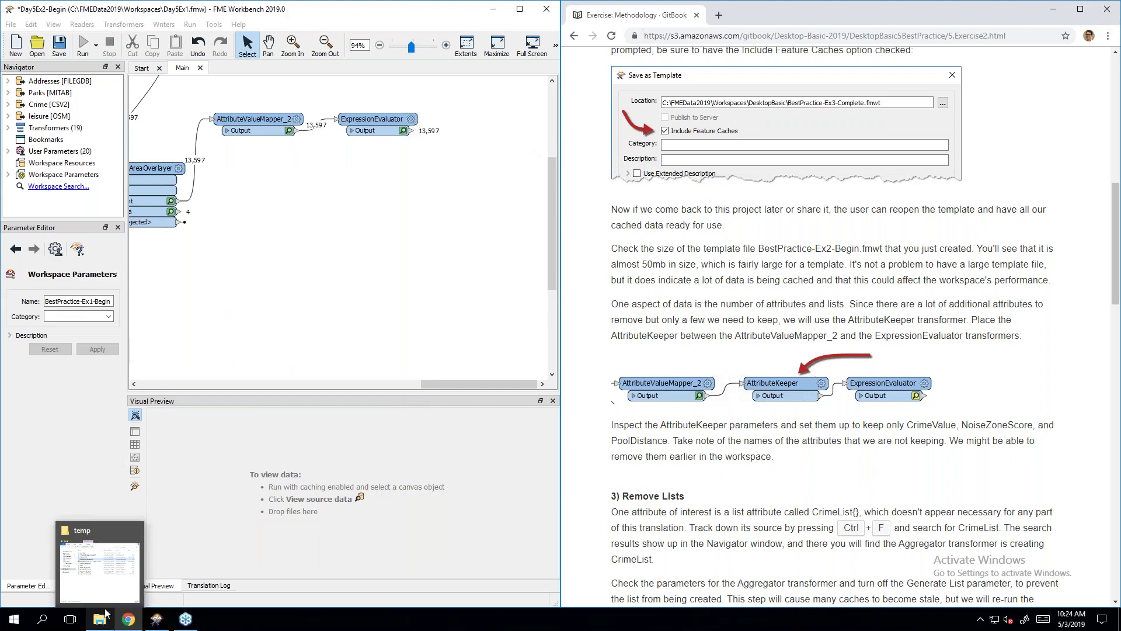
left_click(107, 578)
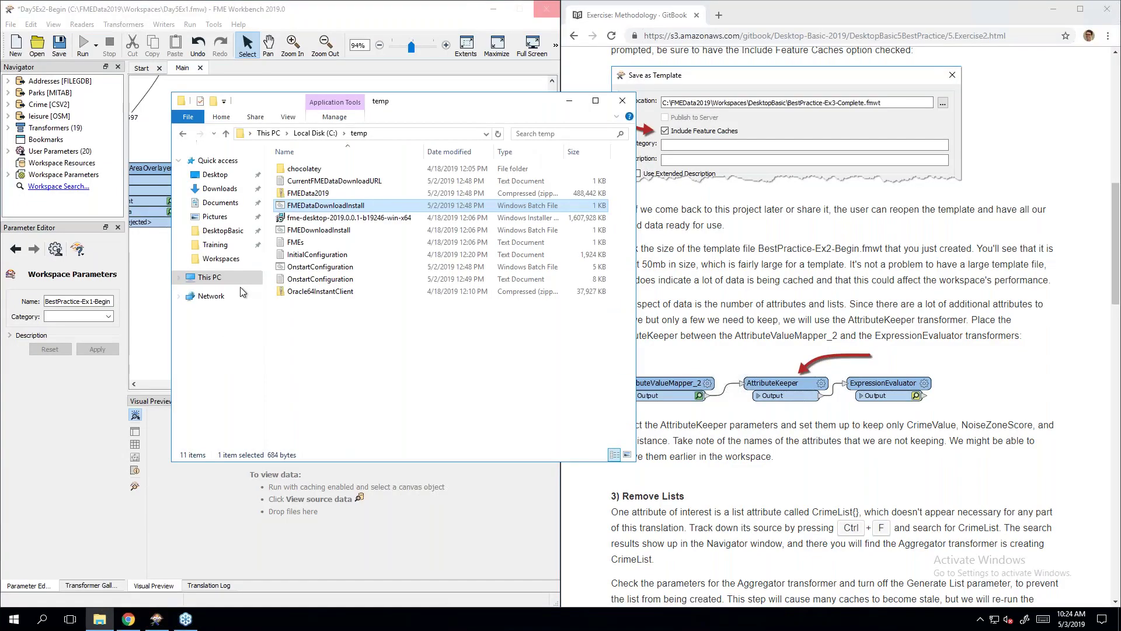
left_click(321, 133)
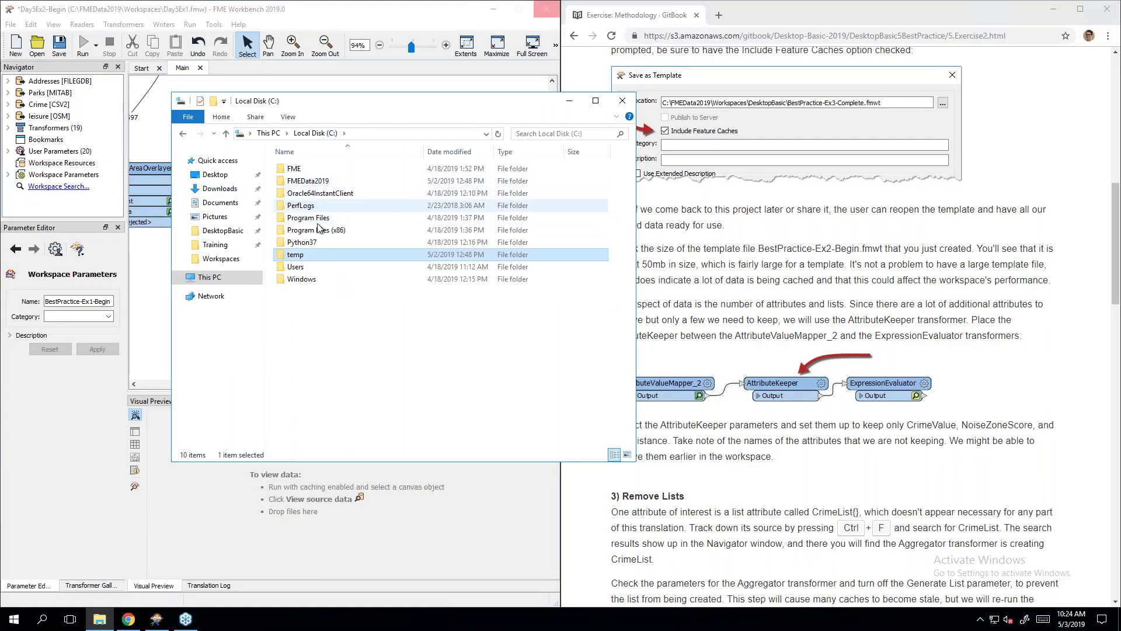
double_click(320, 181)
double_click(320, 205)
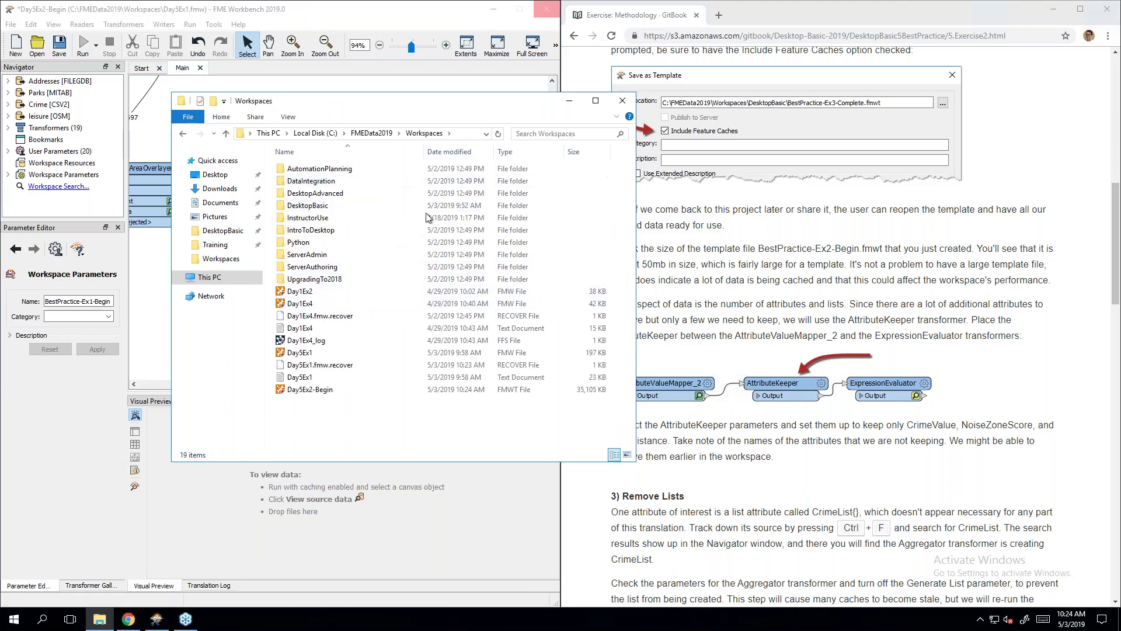
left_click(457, 151)
left_click(345, 169)
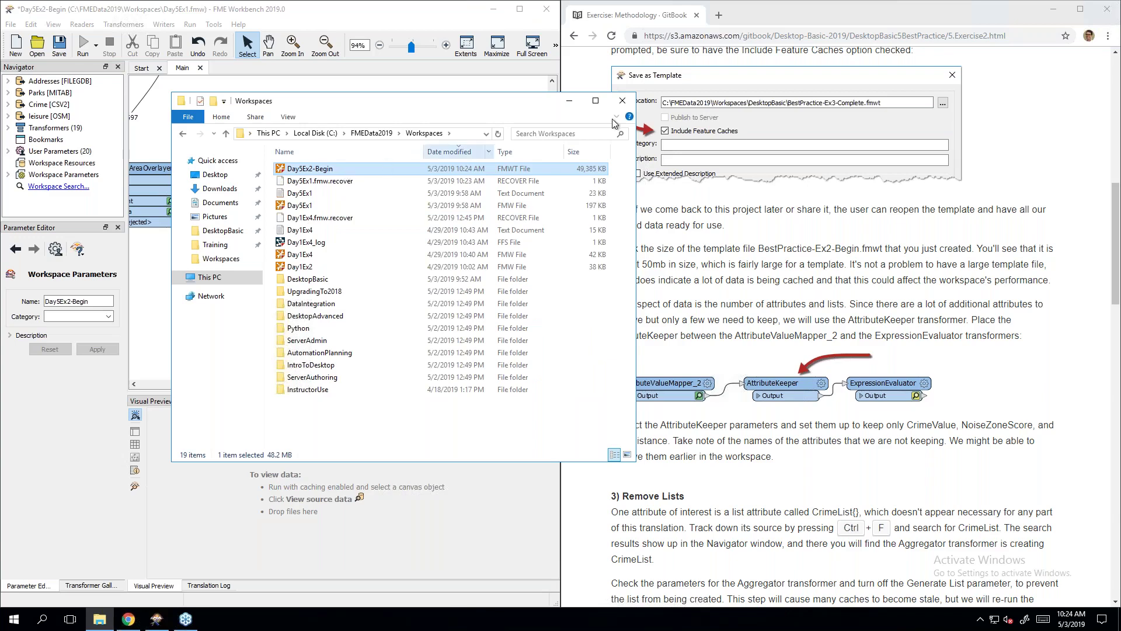
left_click(571, 101)
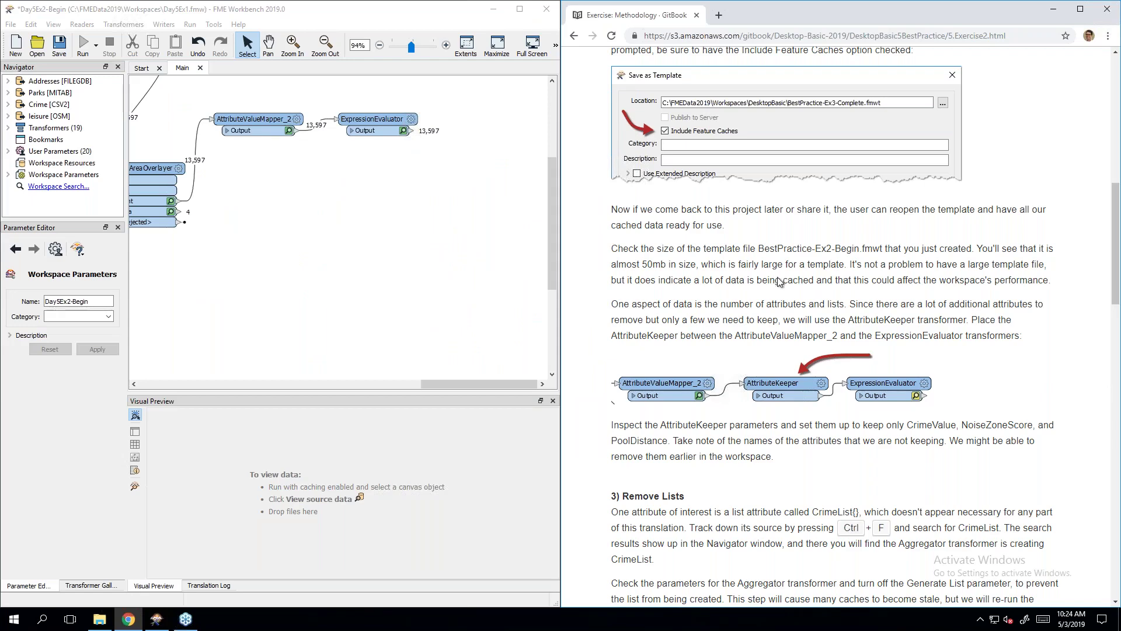
Step: Make room before the ExpressionEvaluator and insert an AttributeKeeper on its connection from AttributeValueMapper_2
scroll(774, 277, "down", 2)
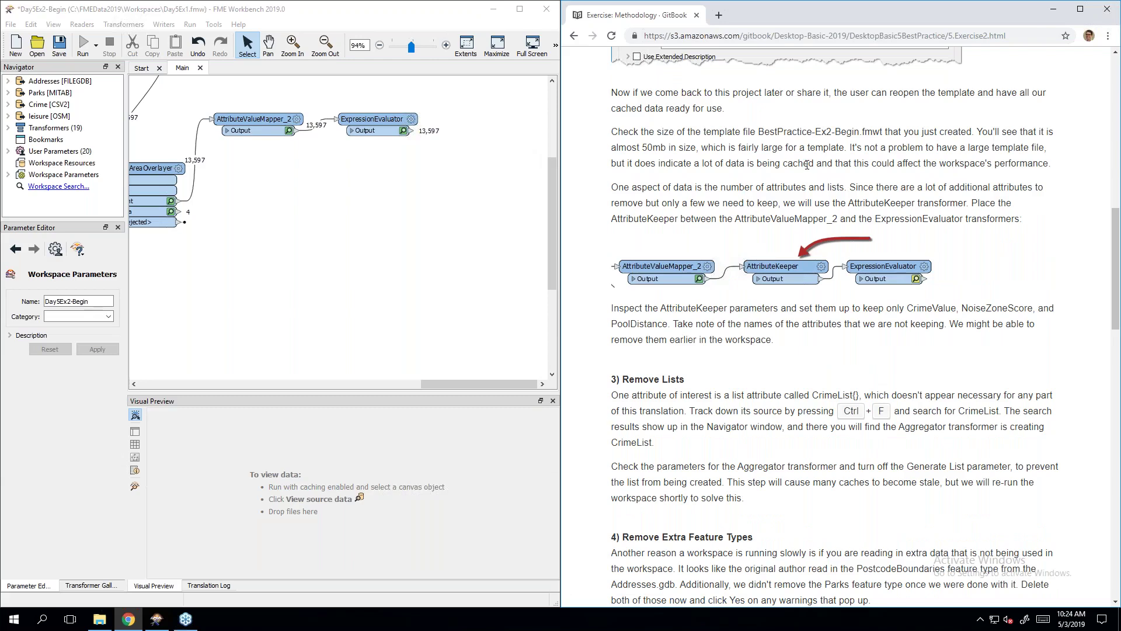
scroll(807, 165, "down", 1)
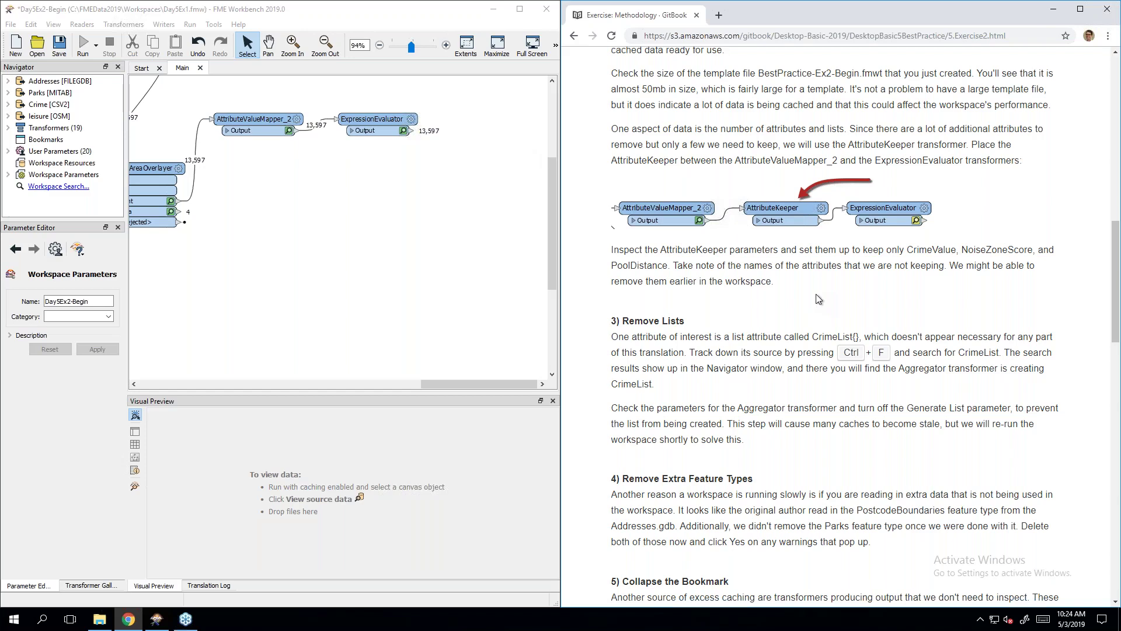
scroll(819, 299, "up", 1)
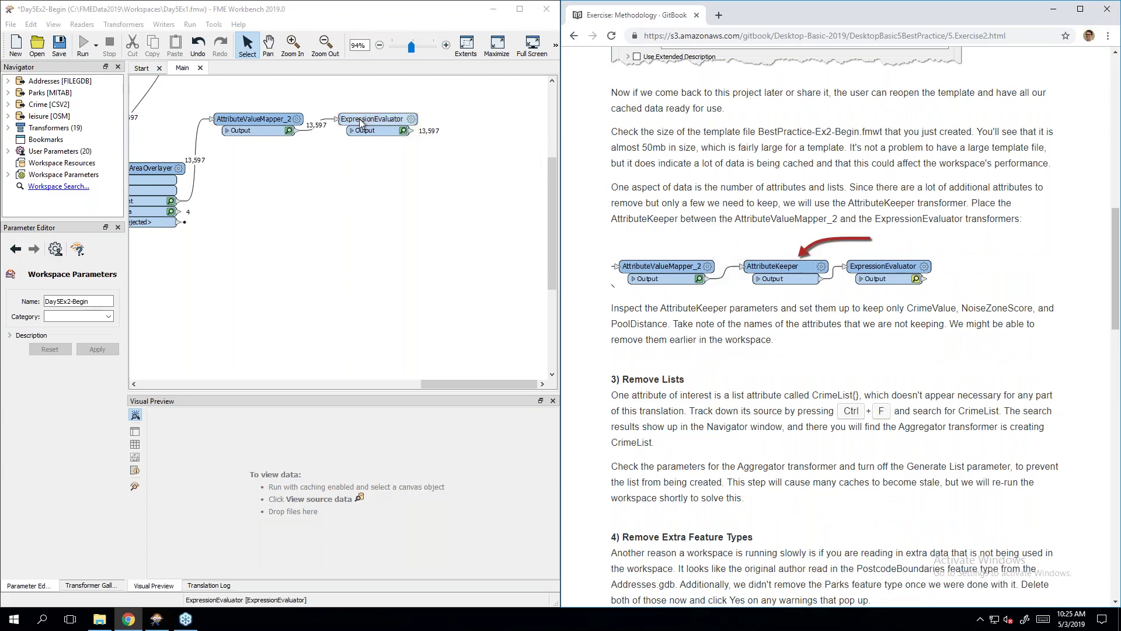
left_click_drag(376, 117, 495, 115)
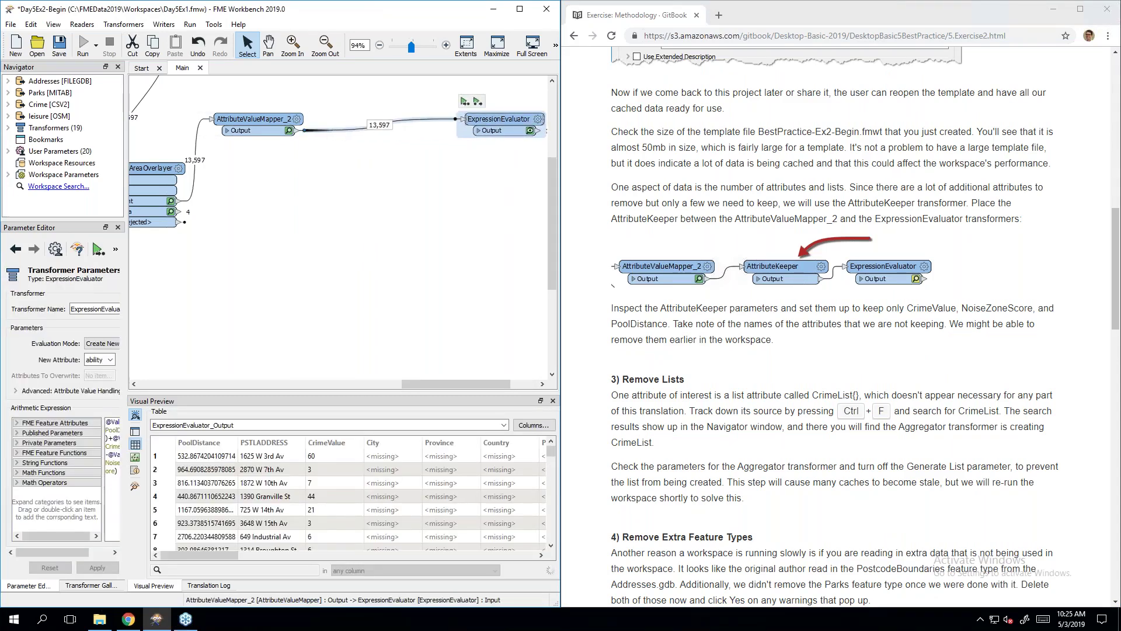
left_click(366, 127)
type("att")
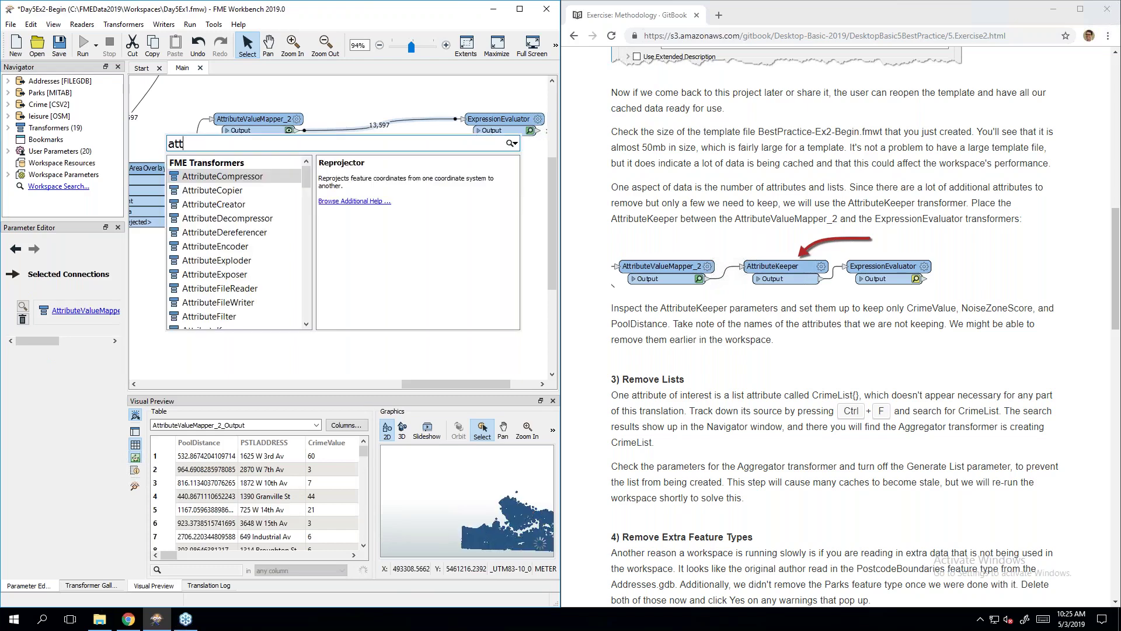
type("ributeke")
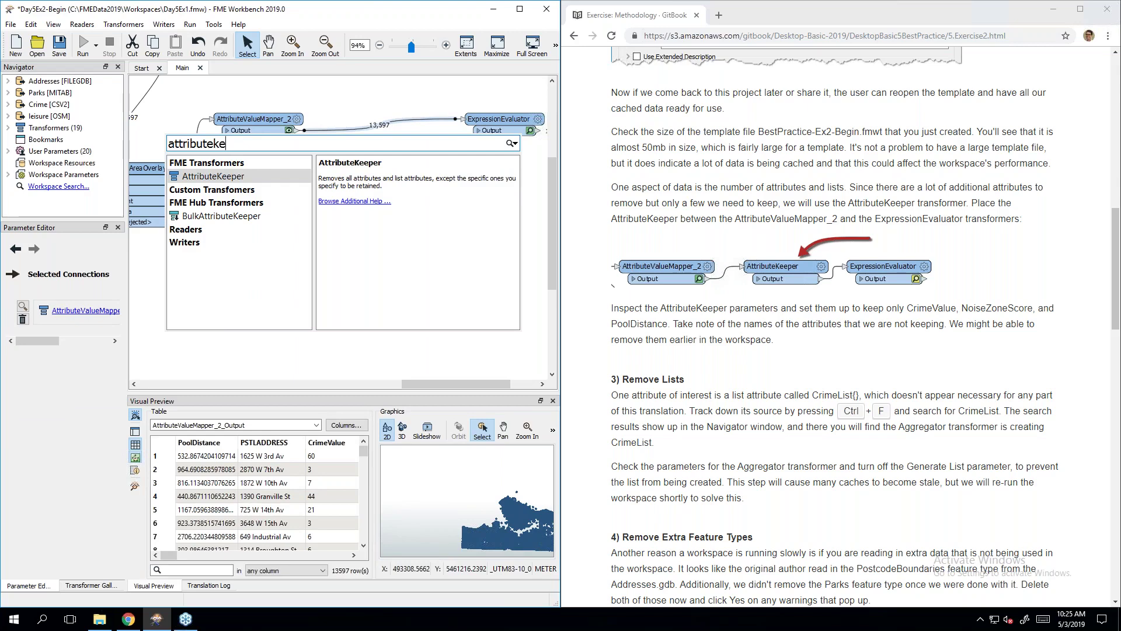
key("Return")
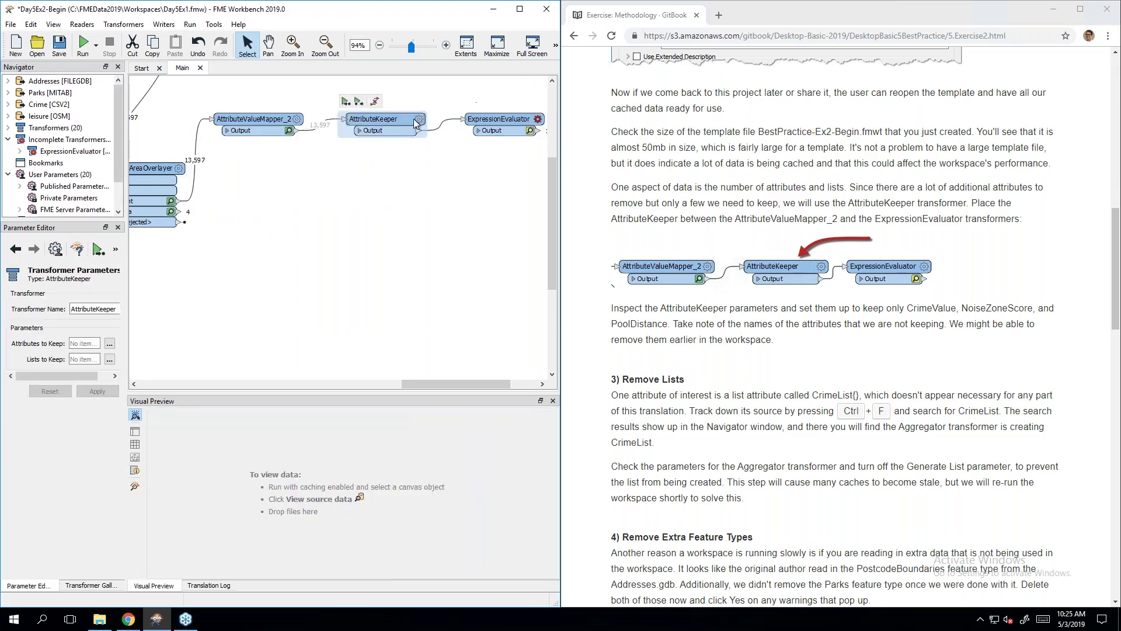
Step: Set the AttributeKeeper's attributes to keep to CrimeValue, NoiseZoneScore and PoolDistance
double_click(382, 121)
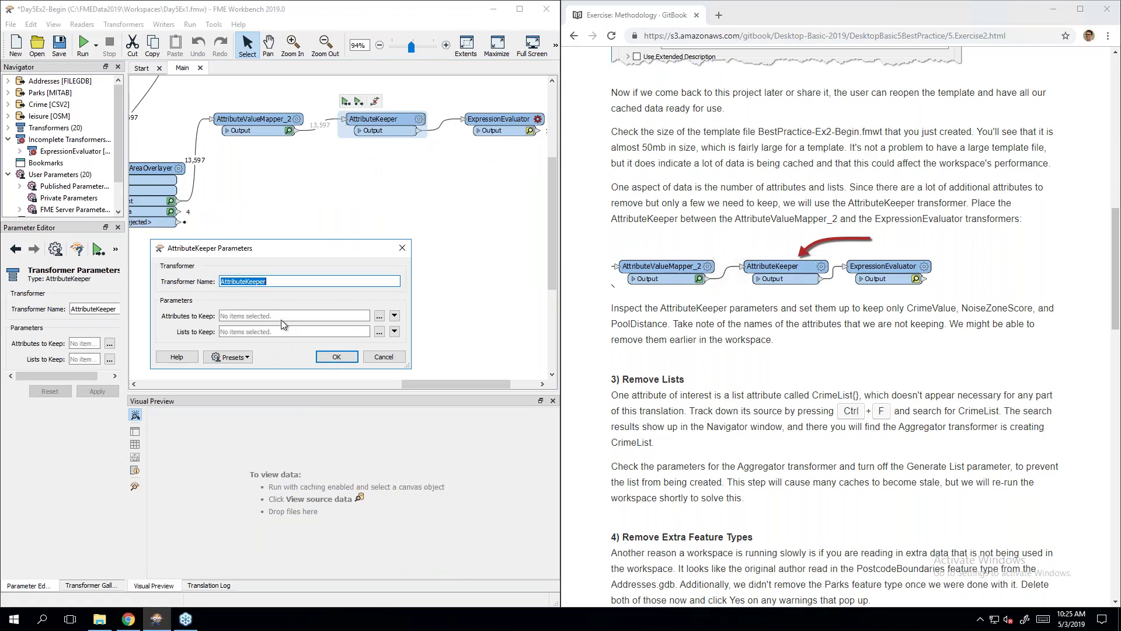
left_click(380, 316)
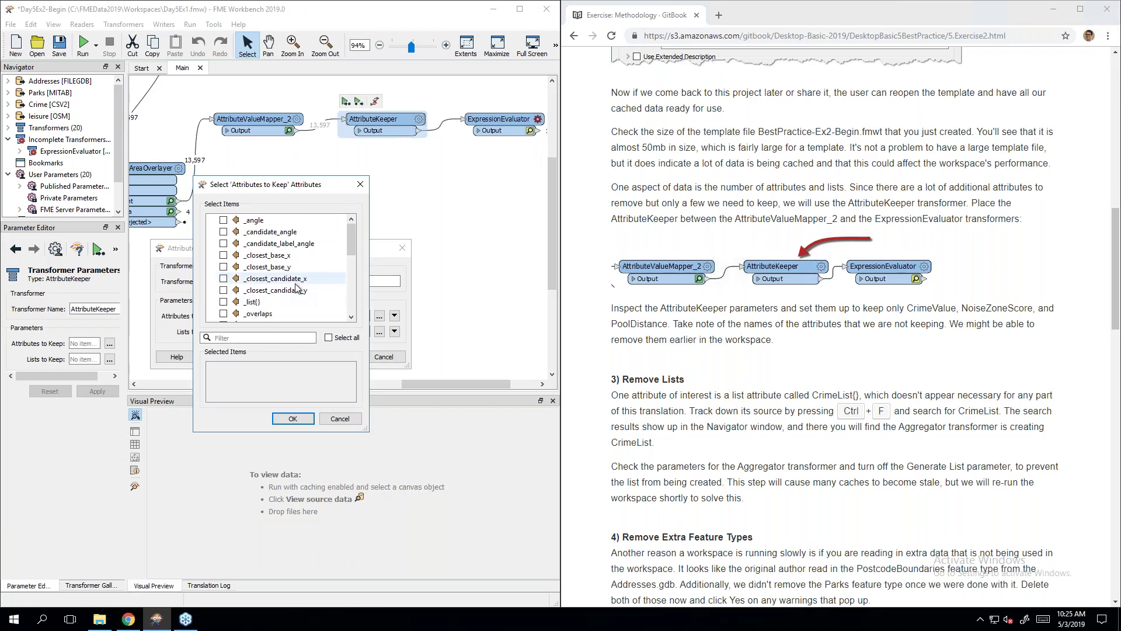
scroll(296, 287, "down", 2)
scroll(296, 288, "down", 1)
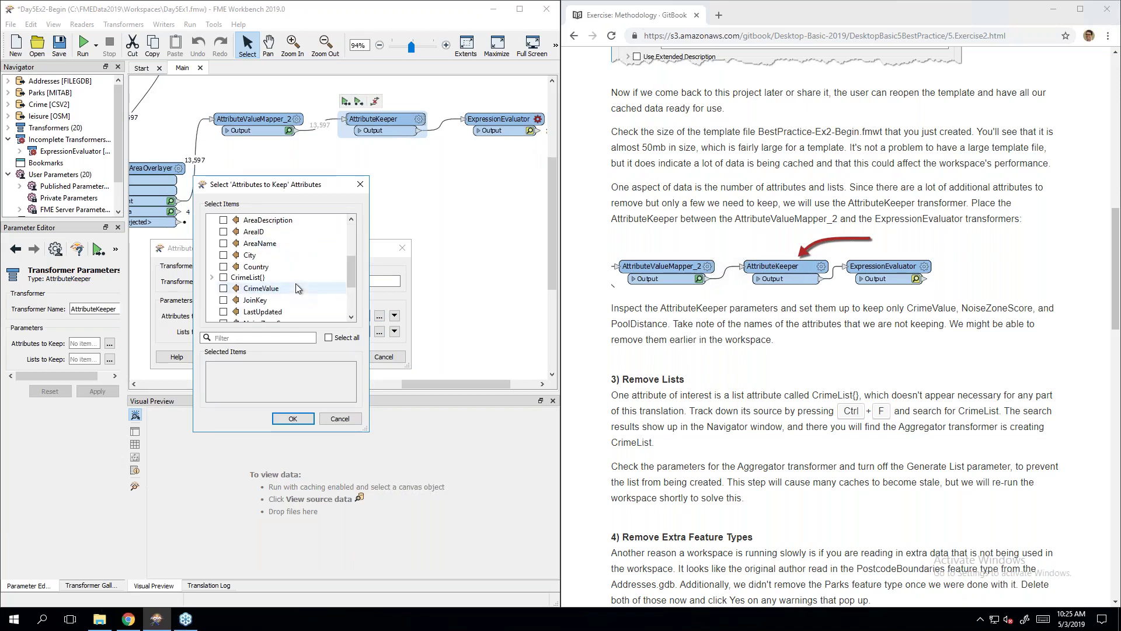
left_click(223, 288)
scroll(227, 274, "down", 3)
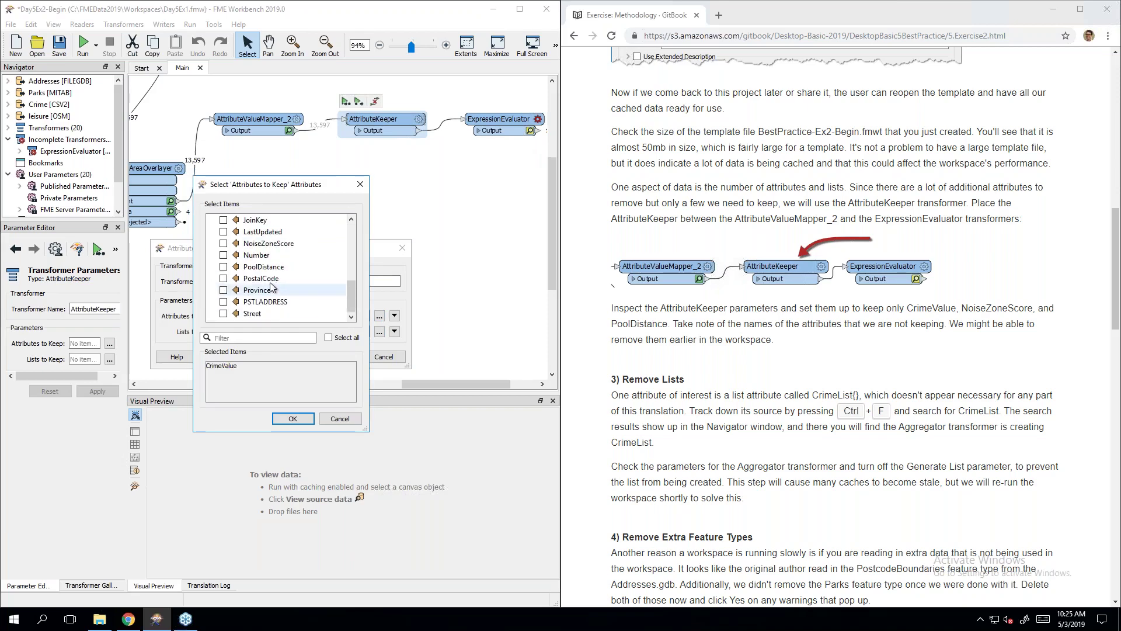
left_click(224, 244)
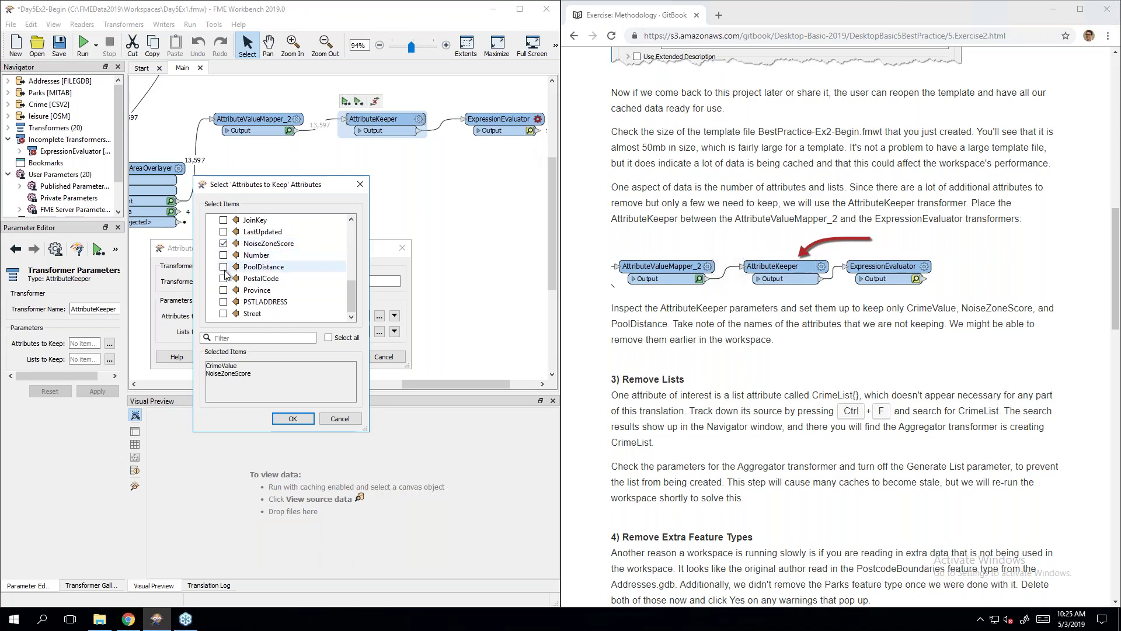
left_click(224, 267)
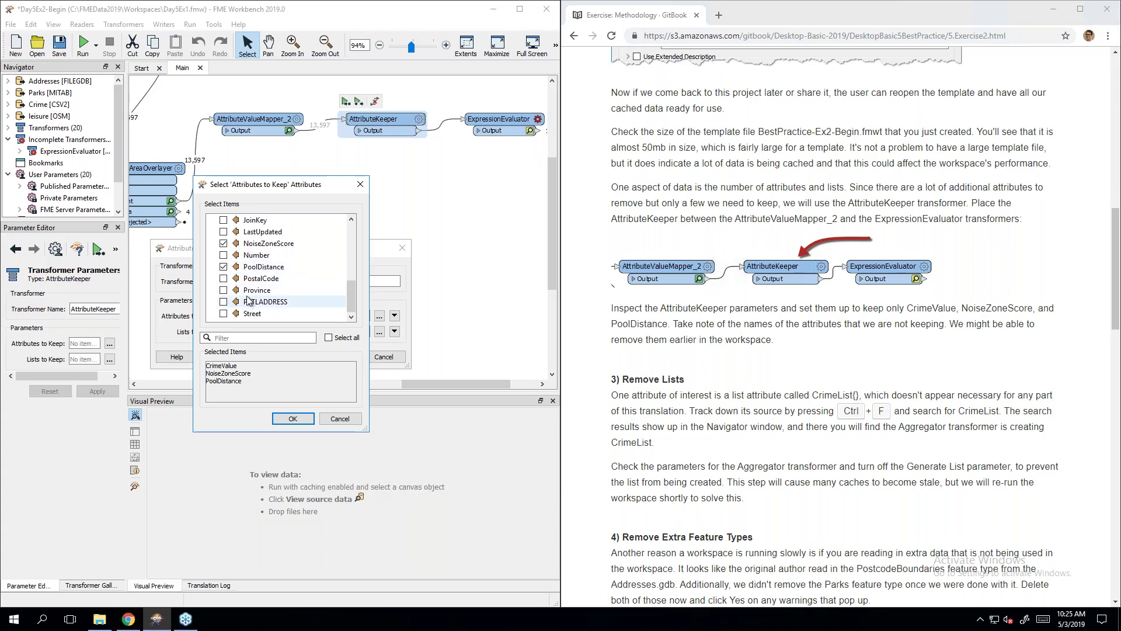
Step: Review the names of the attributes not being kept and accept the AttributeKeeper's selection and parameters
scroll(250, 298, "up", 5)
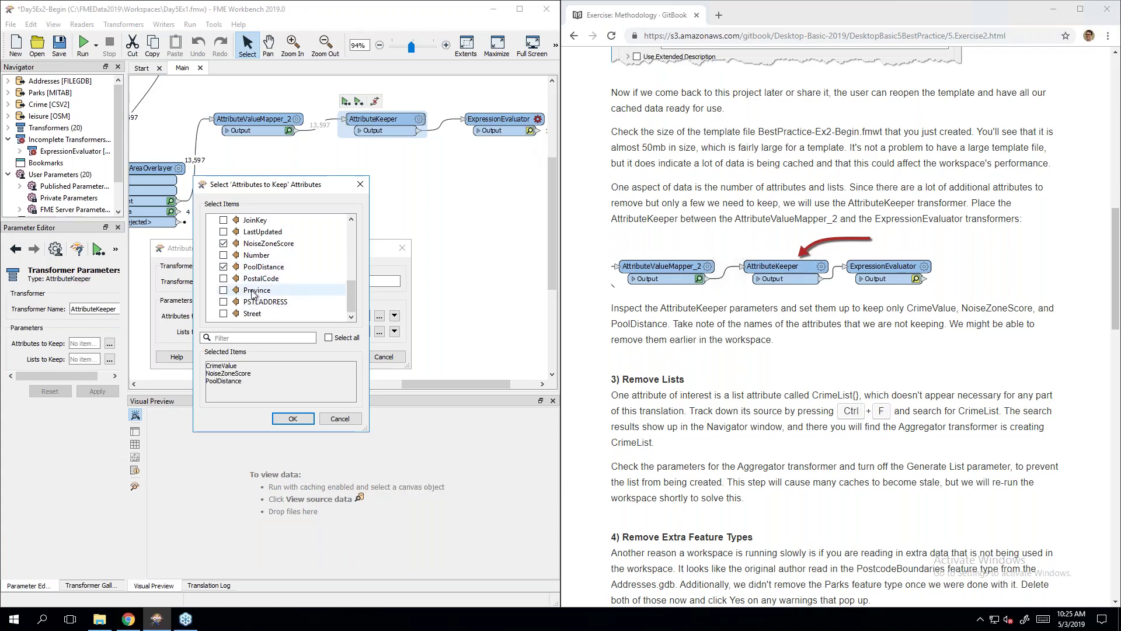
scroll(252, 295, "down", 5)
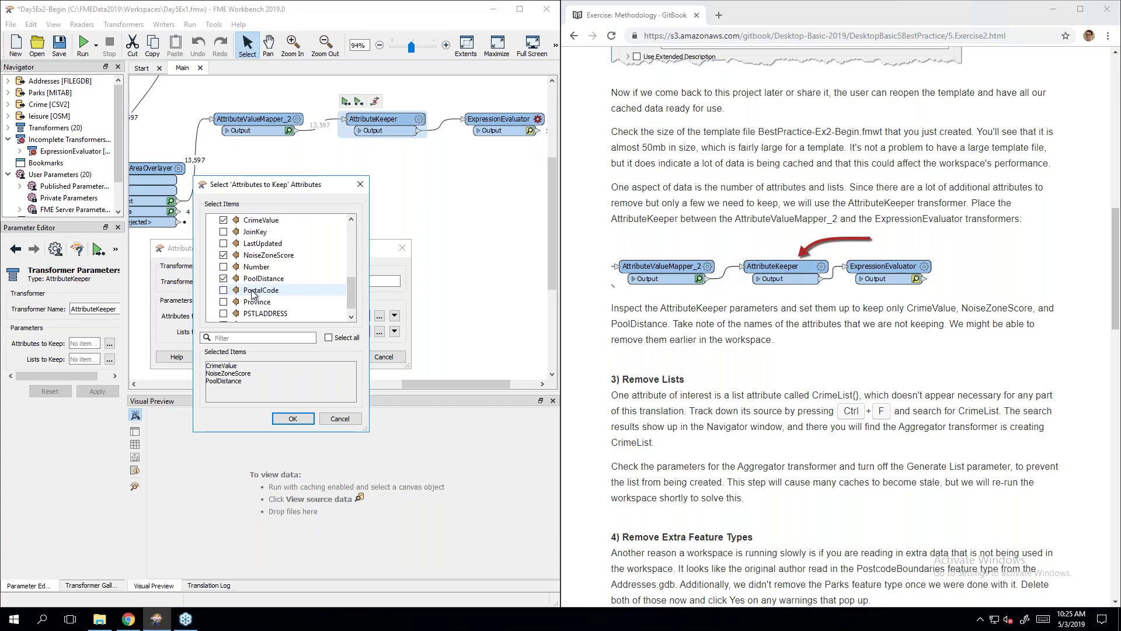
scroll(253, 294, "up", 7)
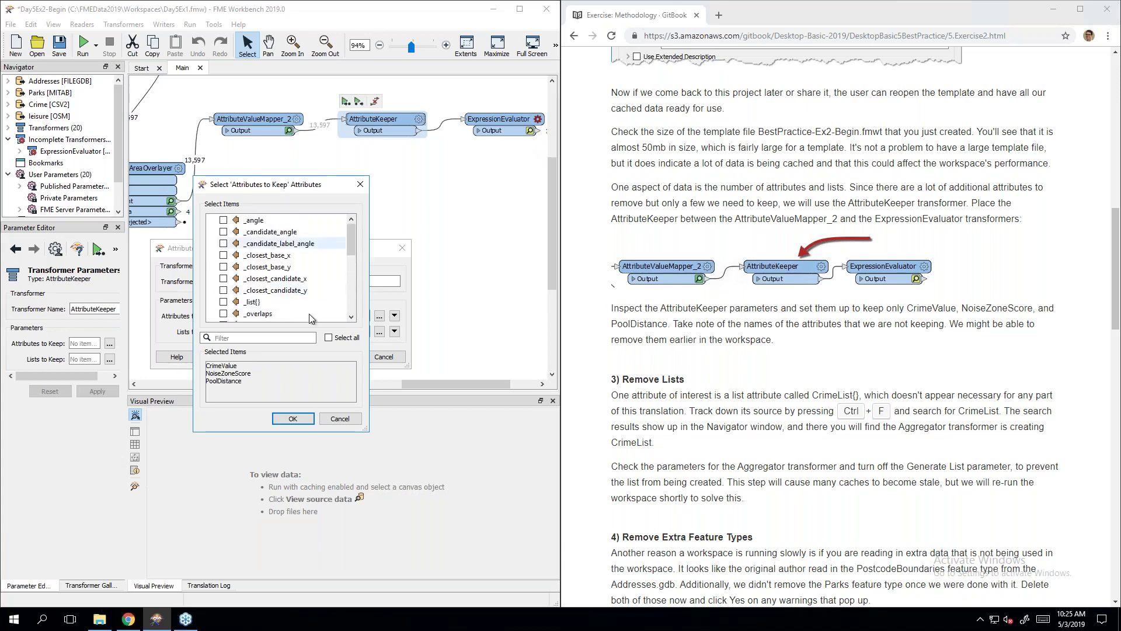
scroll(315, 257, "down", 6)
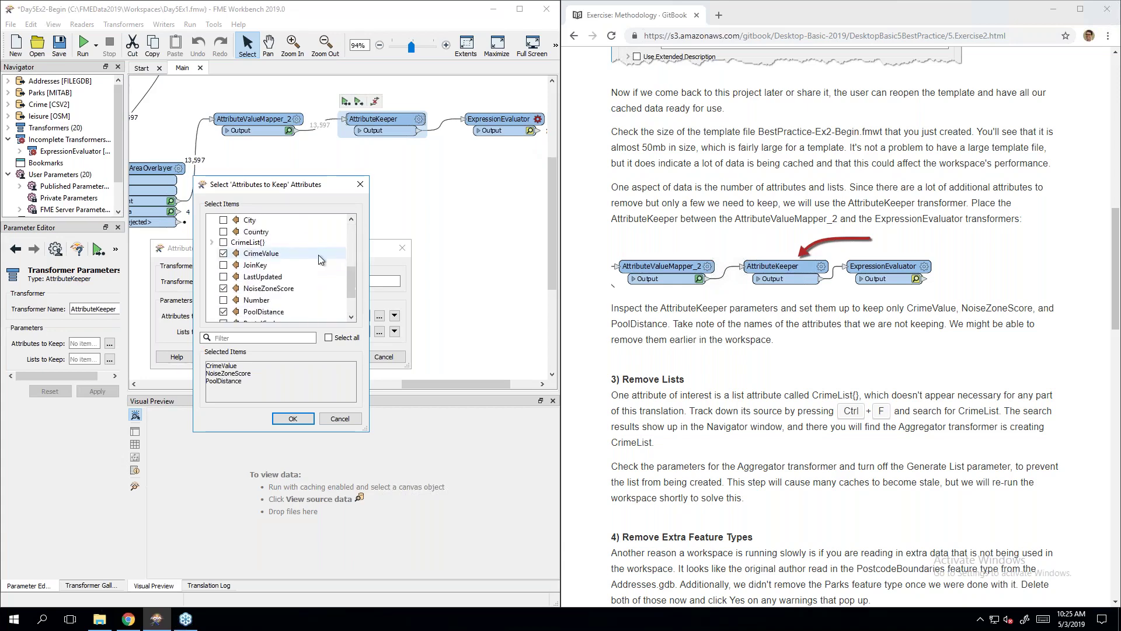
scroll(318, 254, "down", 1)
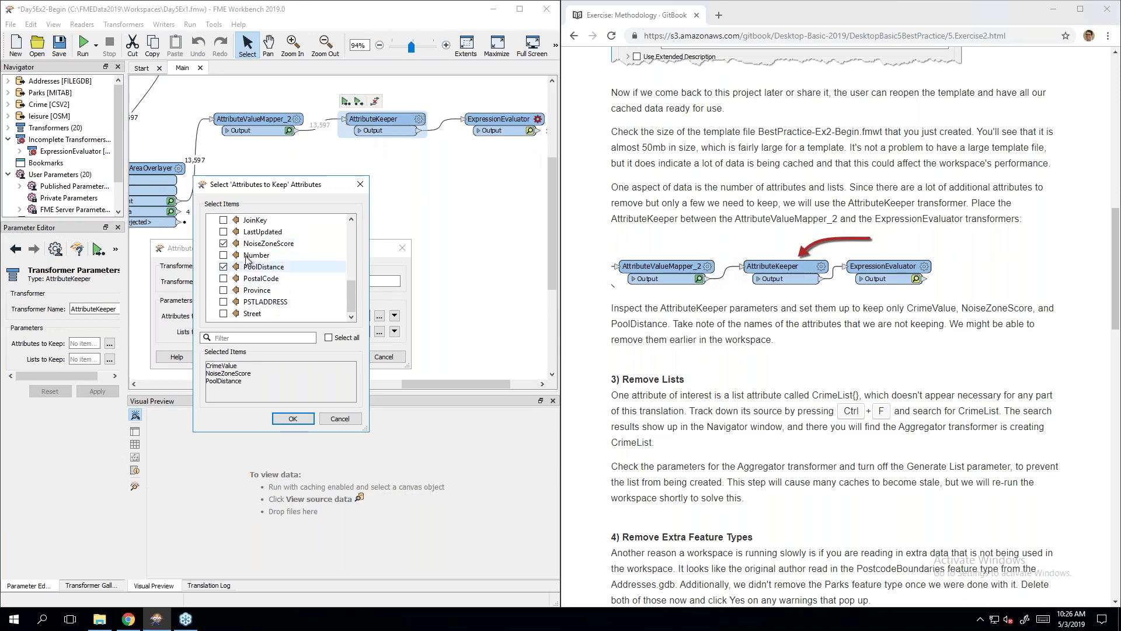
scroll(277, 284, "up", 6)
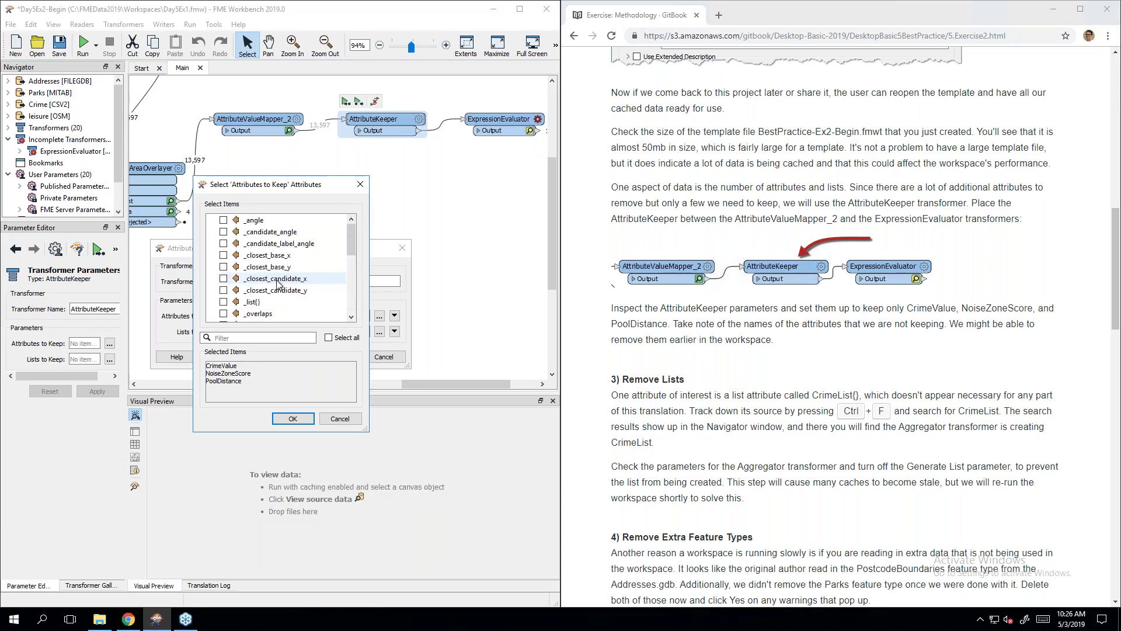
scroll(278, 285, "down", 6)
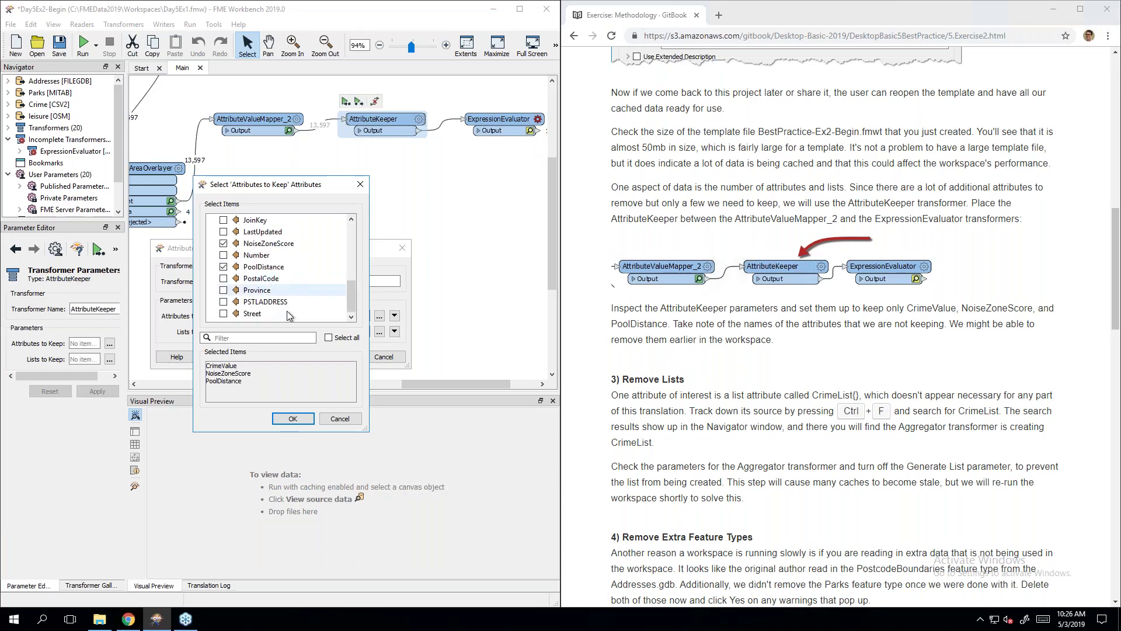
left_click(292, 418)
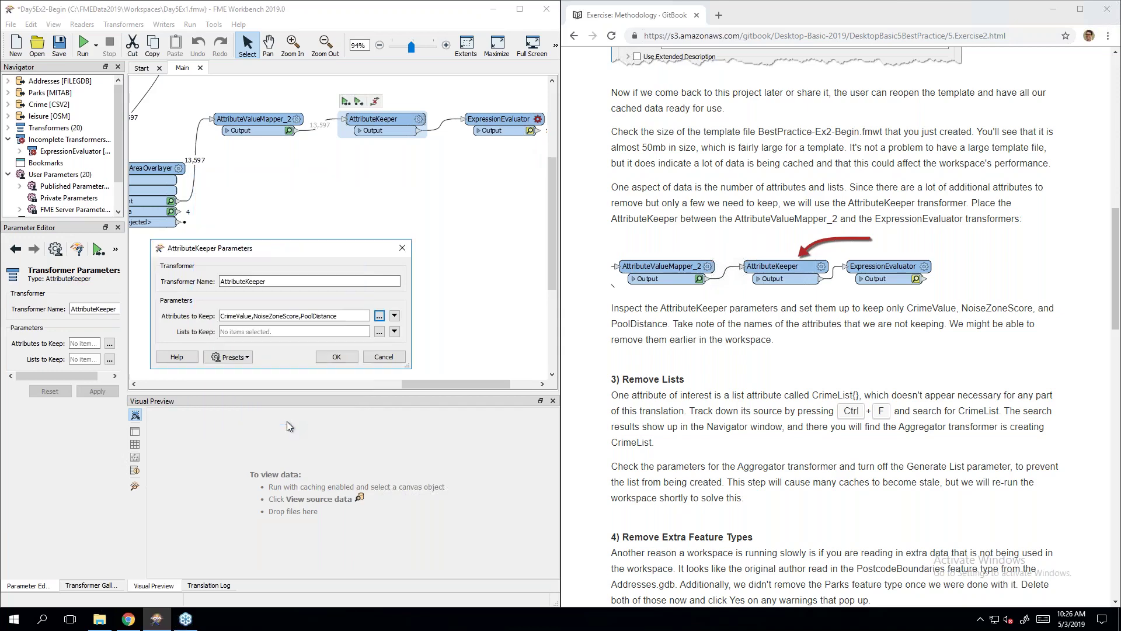
left_click(336, 357)
Step: Expand the ExpressionEvaluator's output attributes and compare them with AttributeValueMapper_2's output list, collapsing the latter again
left_click(387, 237)
scroll(387, 238, "up", 2)
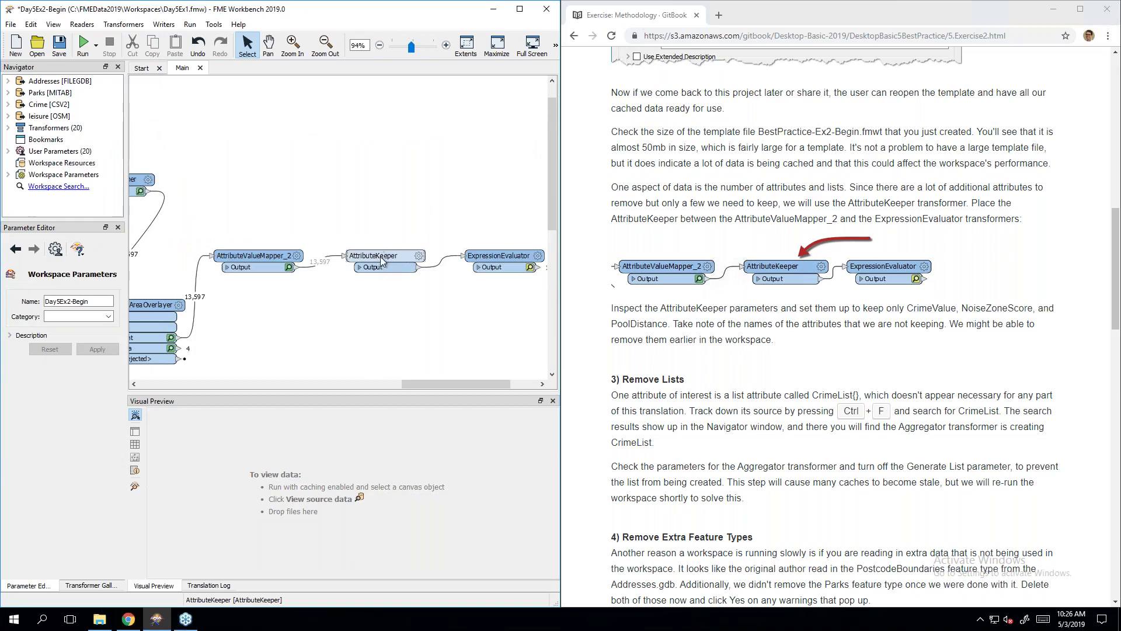
left_click(477, 268)
left_click(480, 272)
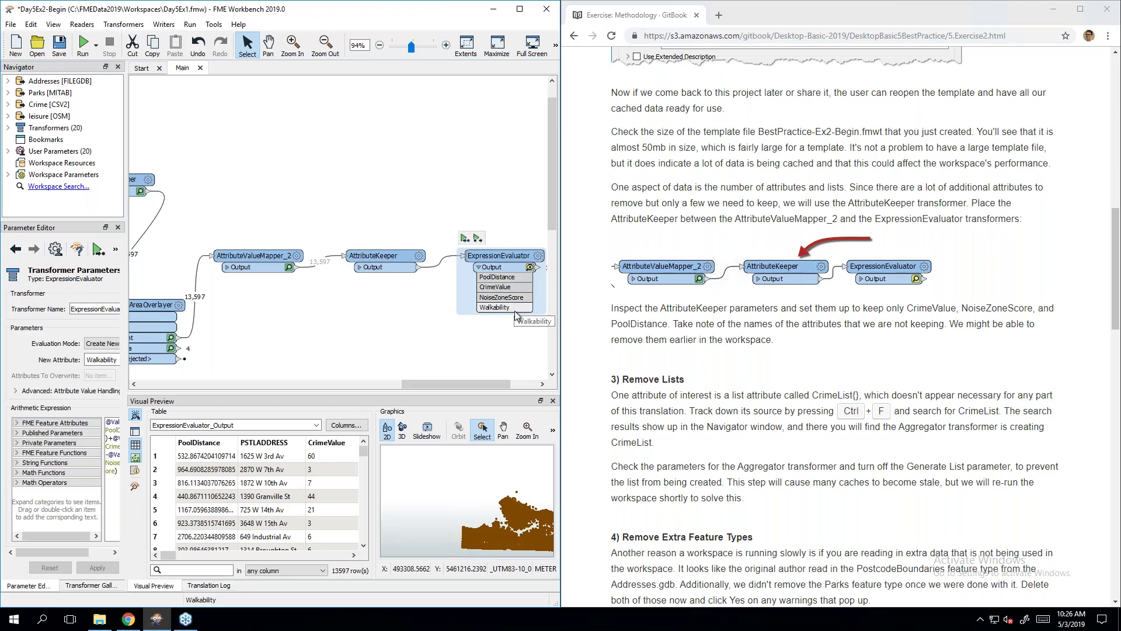
left_click(445, 338)
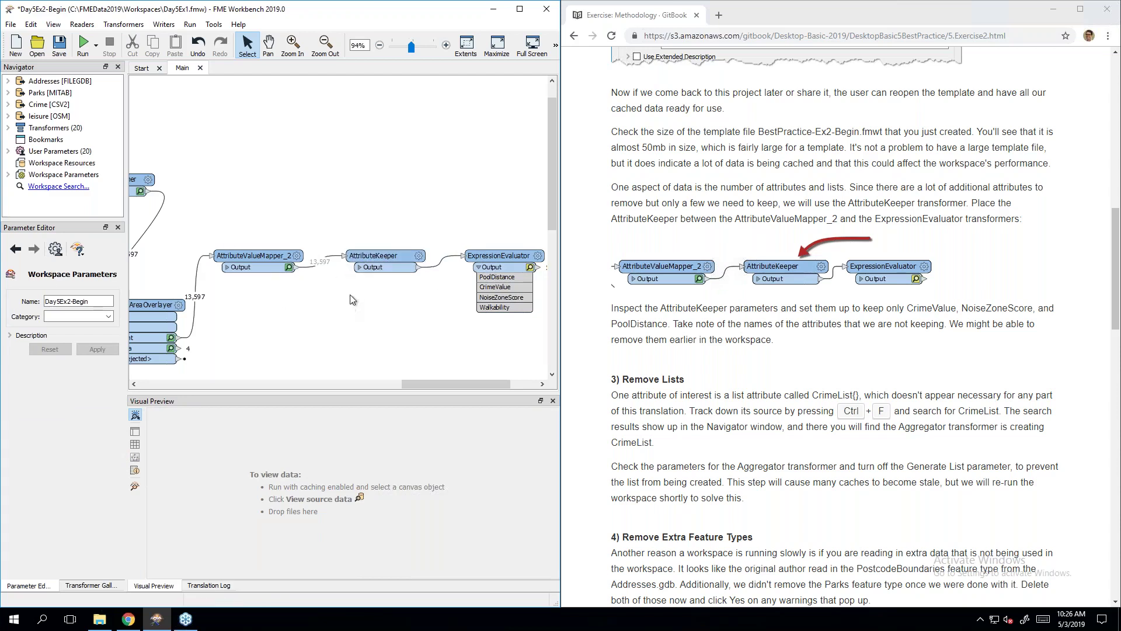
left_click(226, 268)
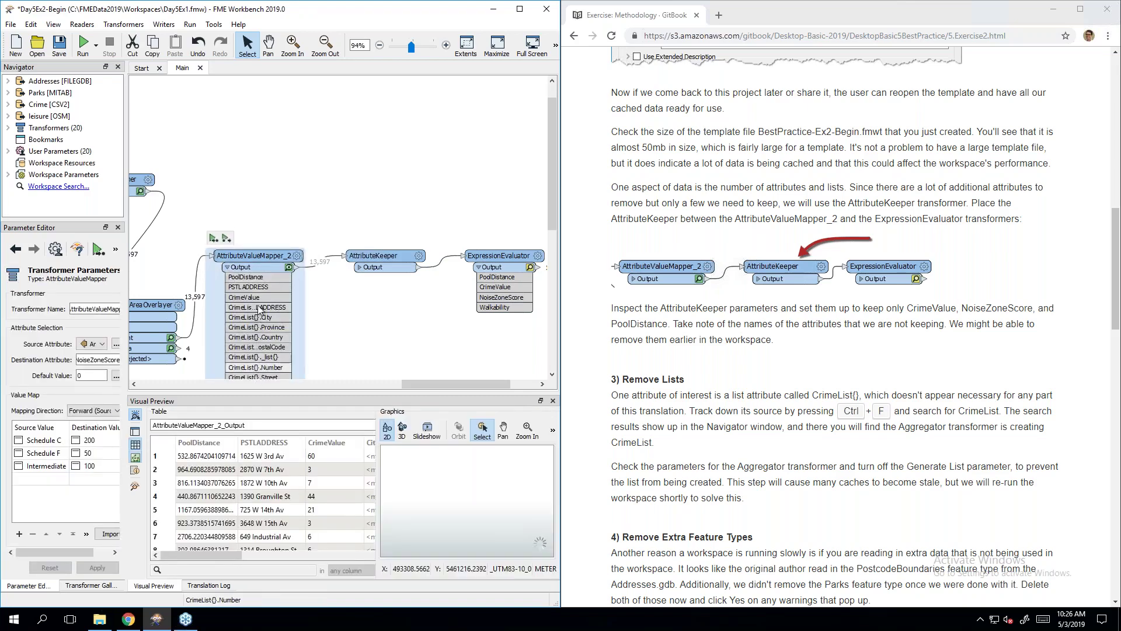
left_click(226, 268)
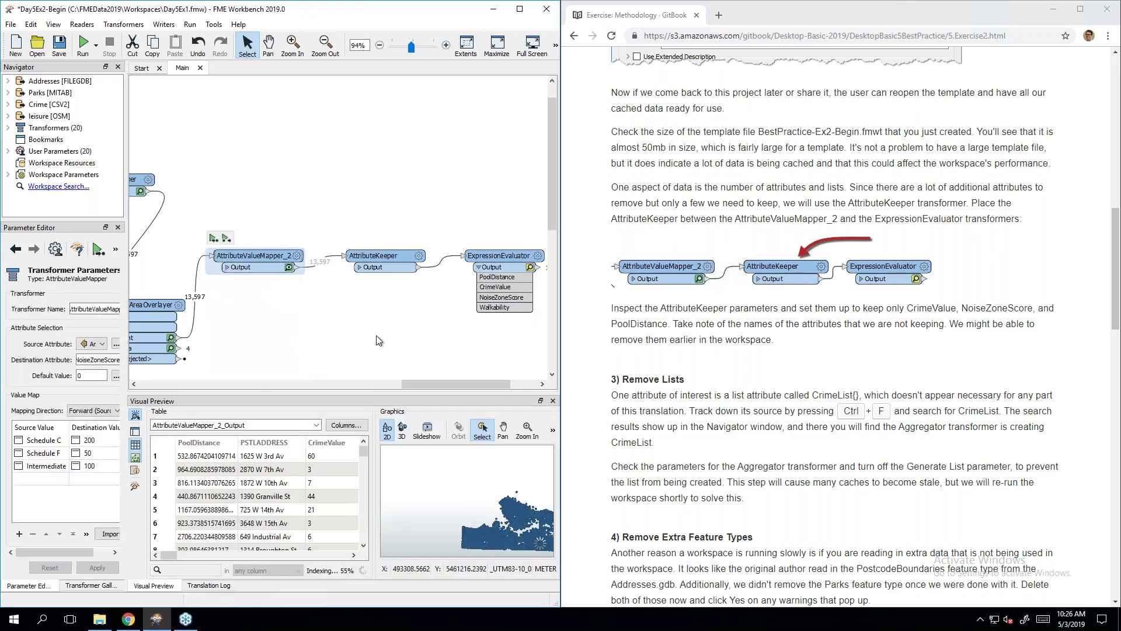
left_click(376, 335)
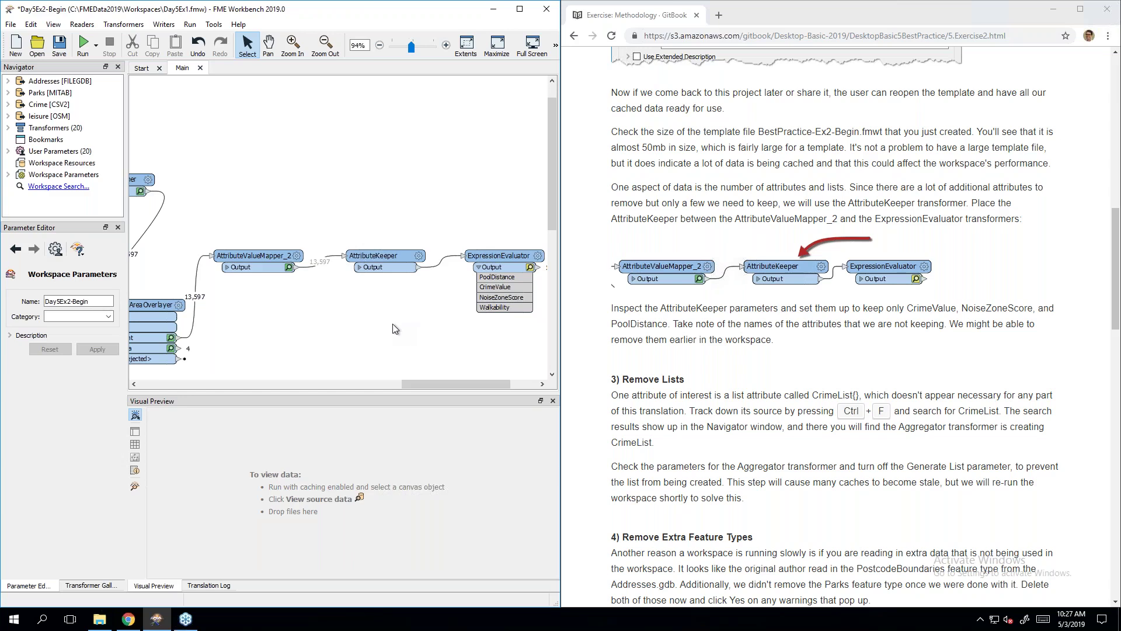
Step: Search the workspace for CrimeList and go to the Aggregator transformer on the canvas
key("ctrl+f")
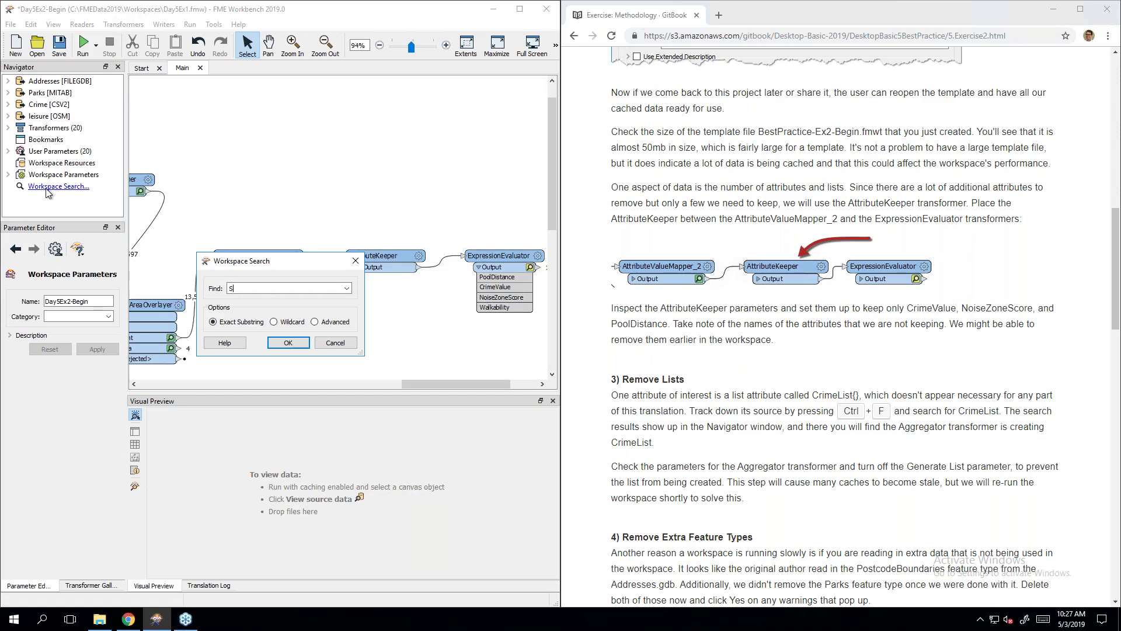
type("rimeList")
left_click(283, 344)
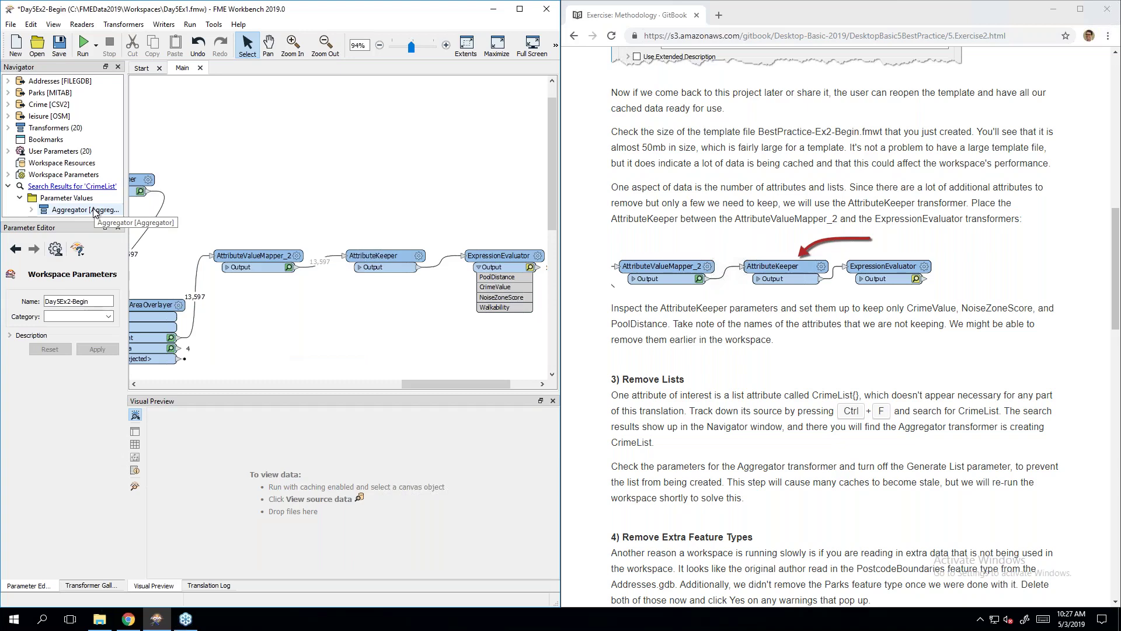
left_click(94, 212)
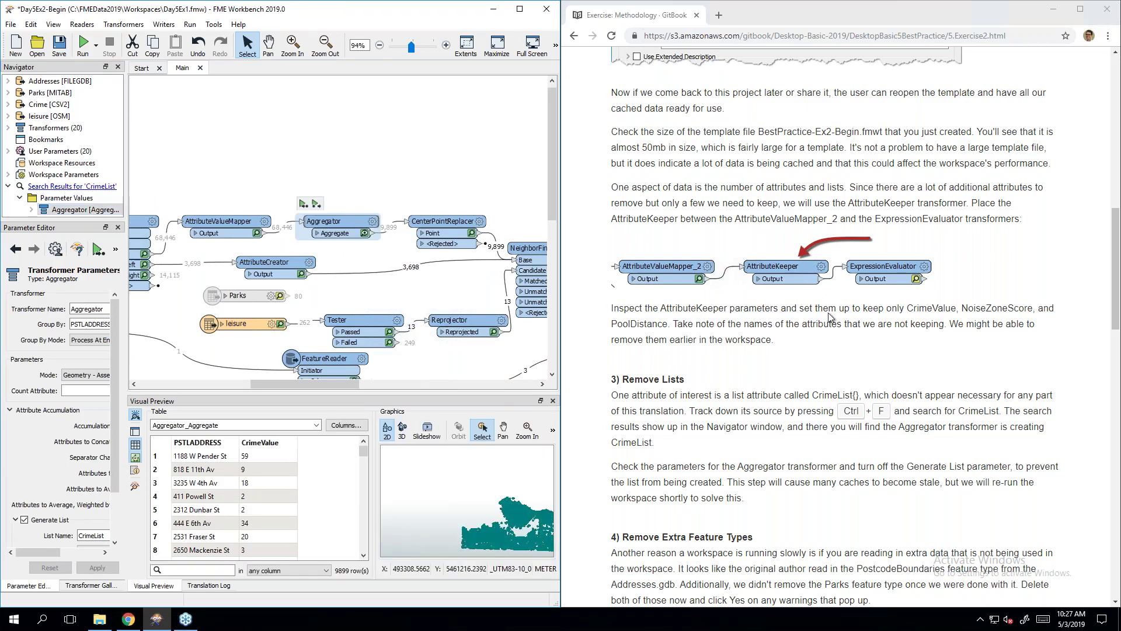
Step: Turn off Generate List in the Aggregator's parameters and save the workspace
scroll(832, 317, "down", 5)
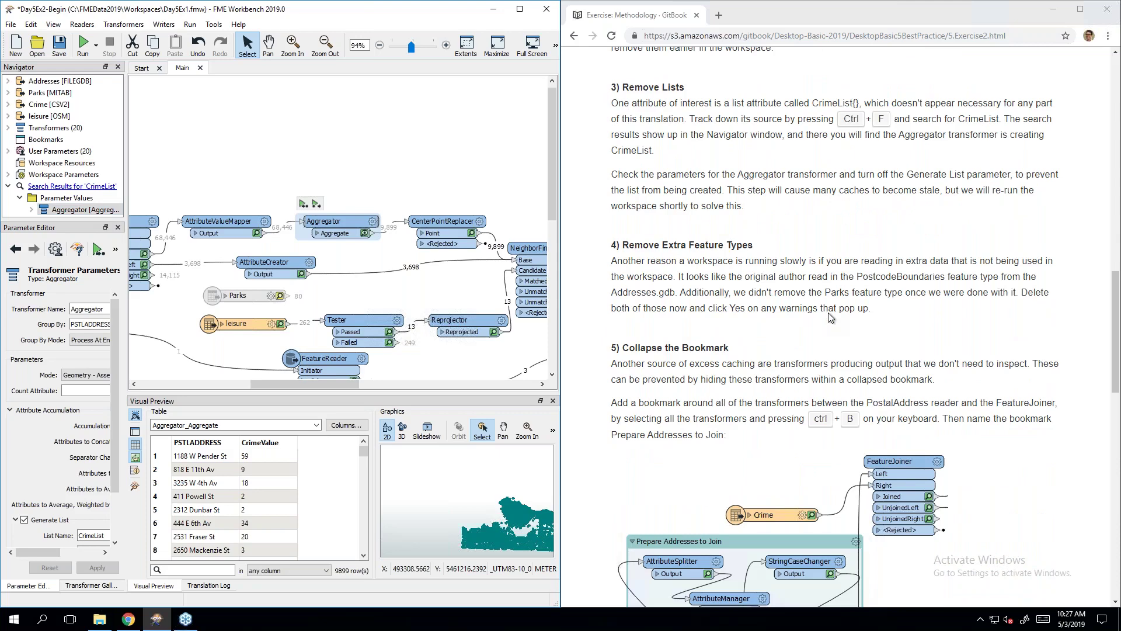
scroll(831, 317, "down", 1)
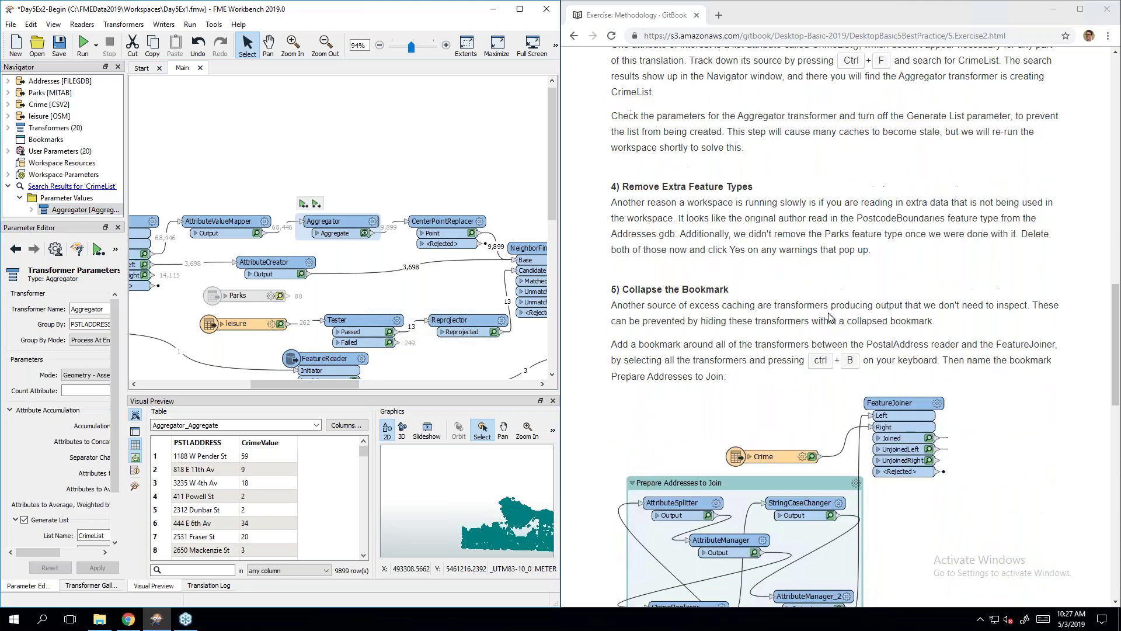
double_click(350, 225)
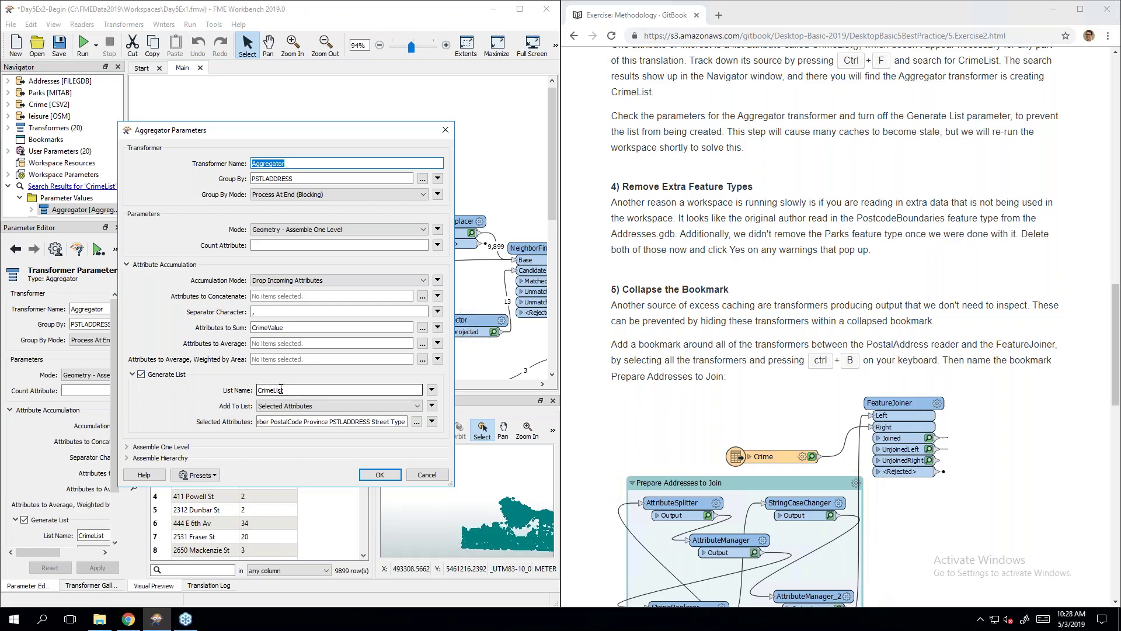
left_click(161, 376)
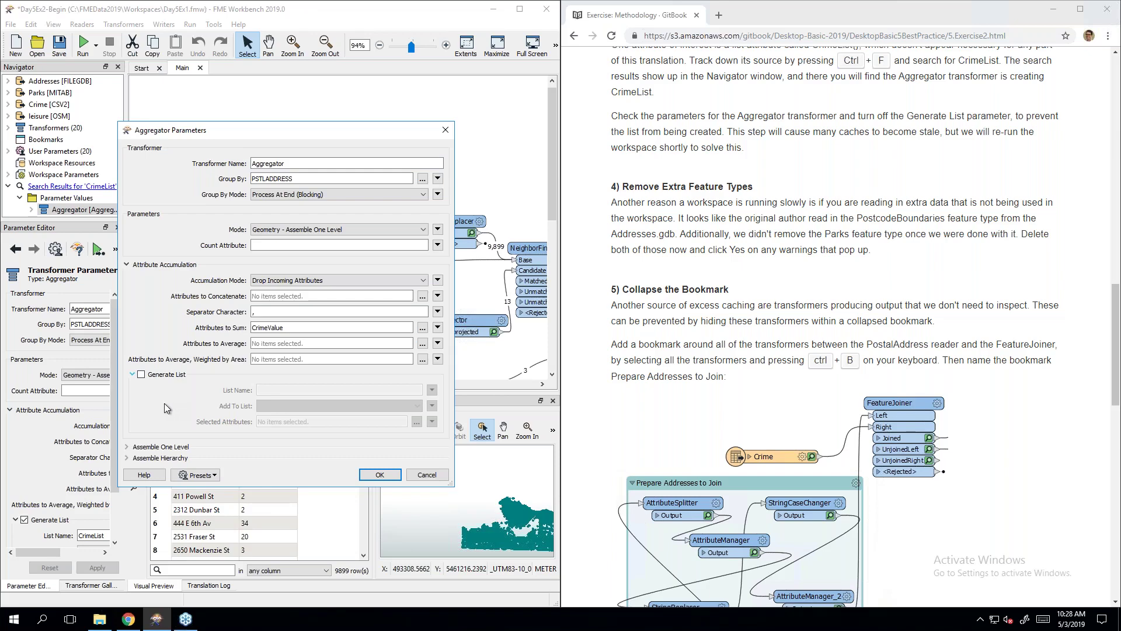
left_click(380, 475)
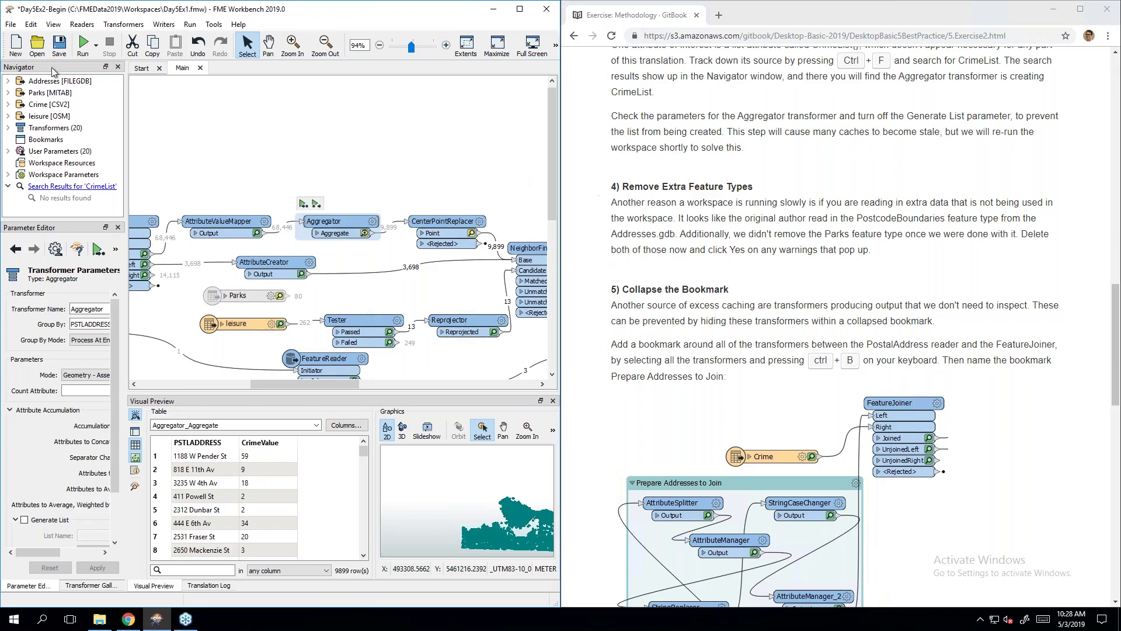
left_click(59, 46)
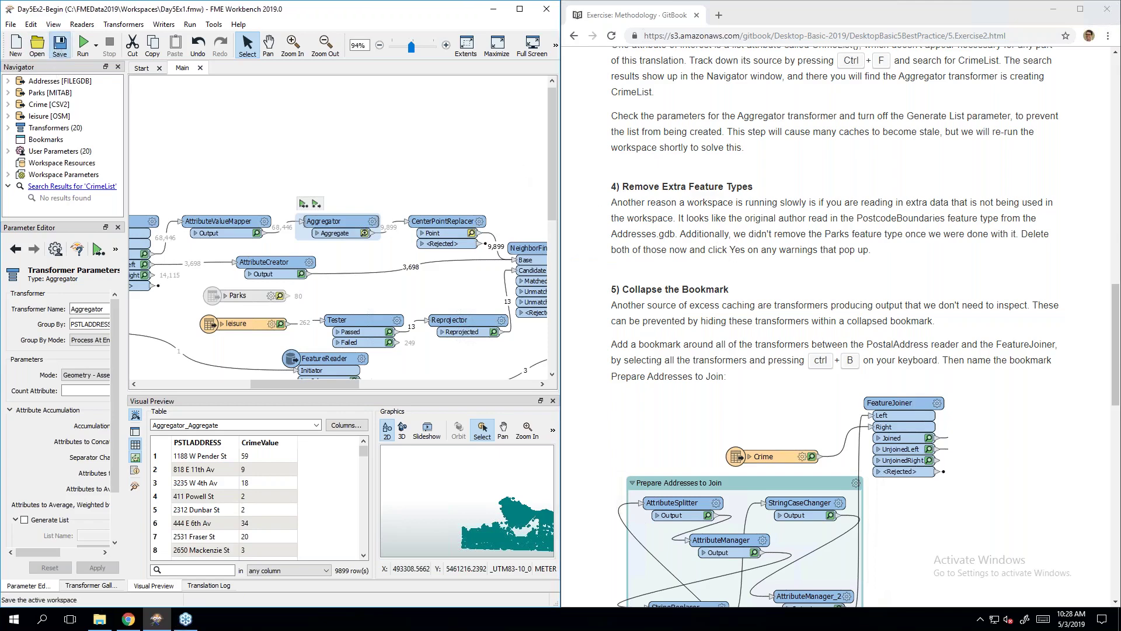
Step: Read the exercise's section on removing extra feature types and delete the PostcodeBoundaries feature type from the workspace
left_click(760, 251)
scroll(760, 251, "down", 1)
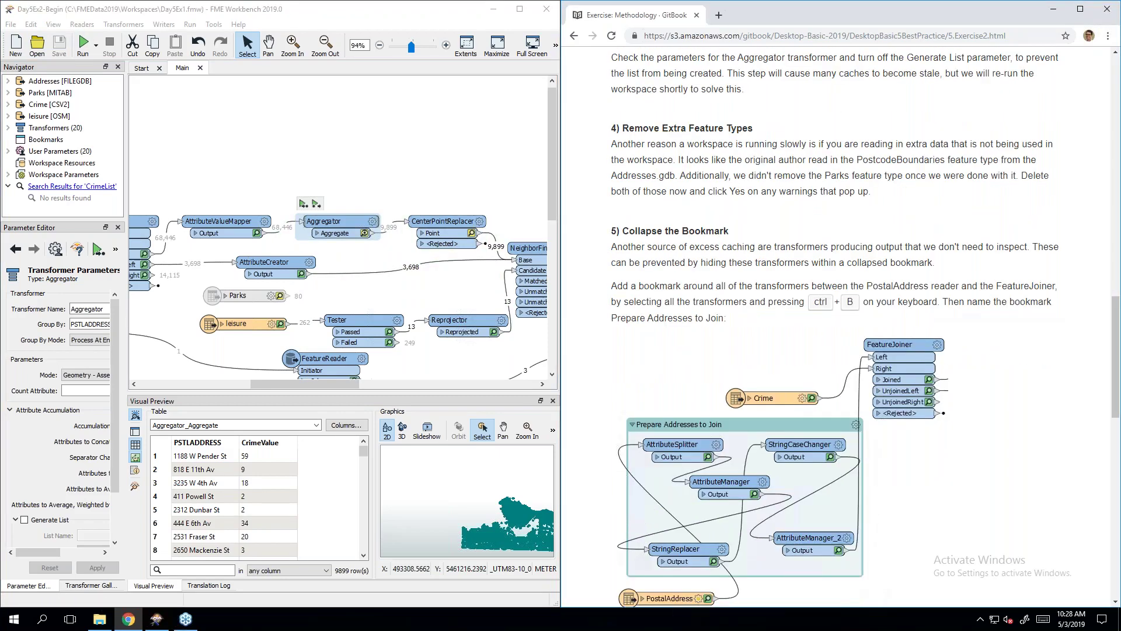
scroll(761, 251, "down", 1)
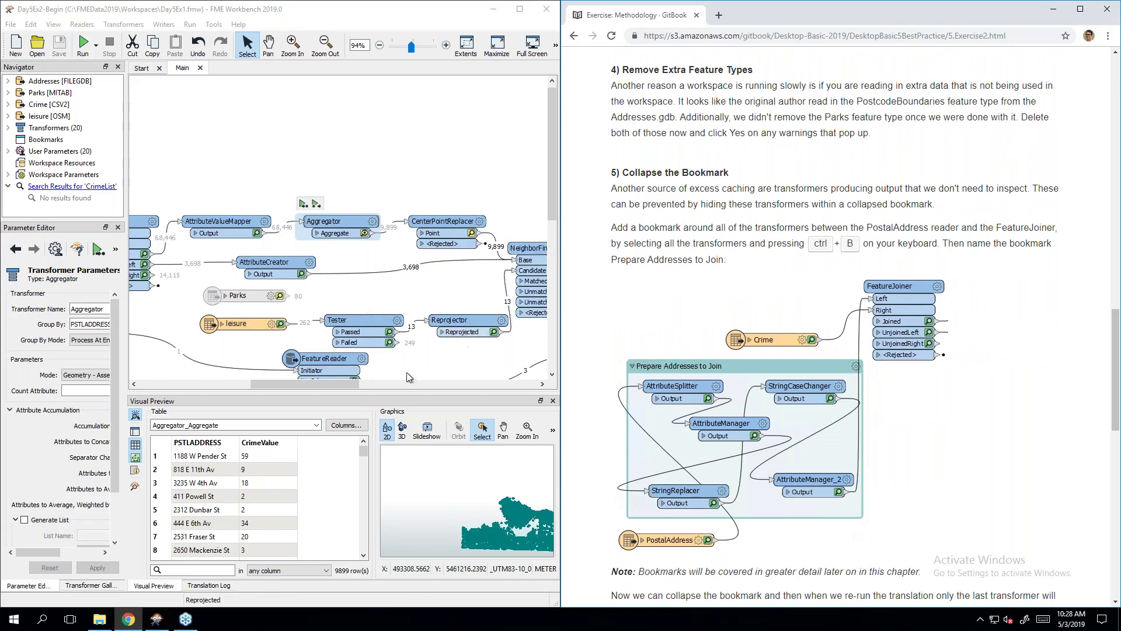
left_click_drag(331, 385, 235, 381)
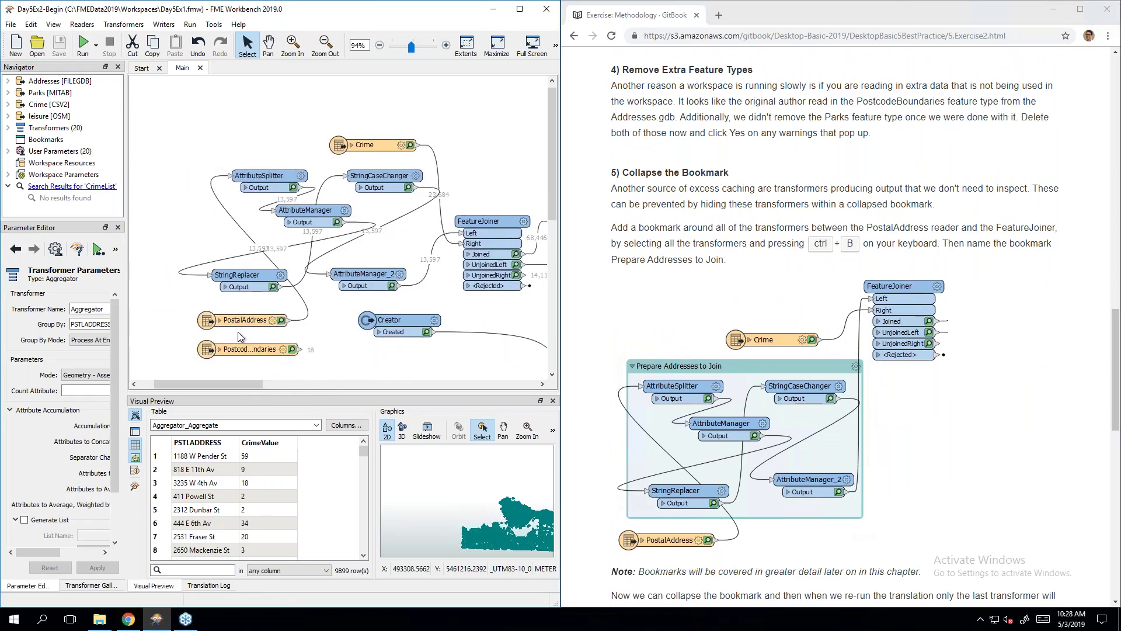
left_click(240, 348)
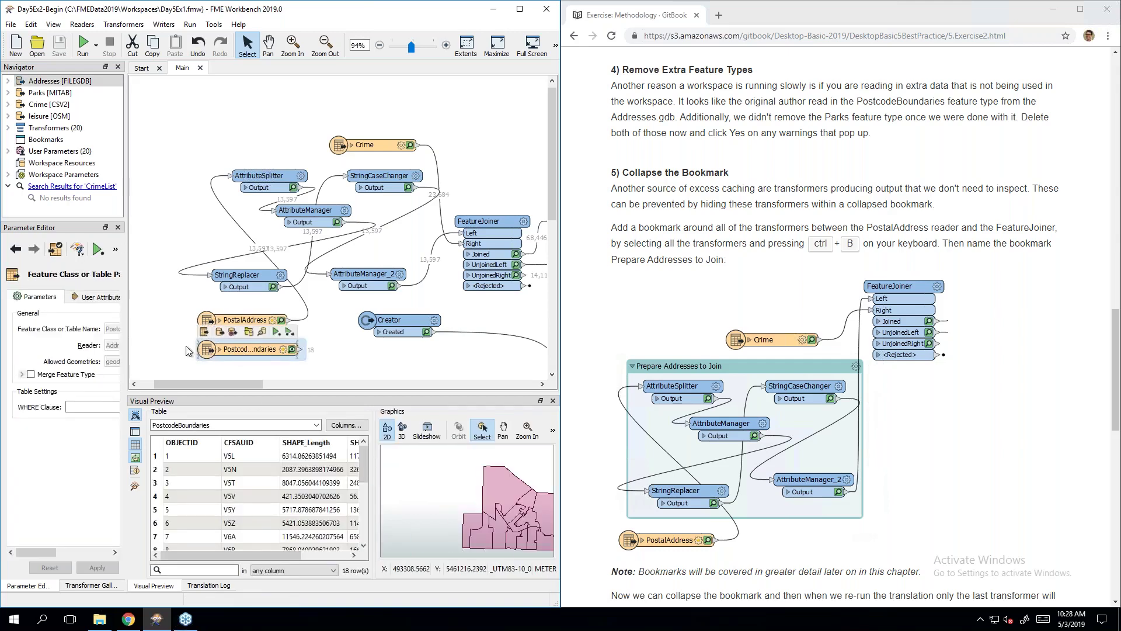
key("Delete")
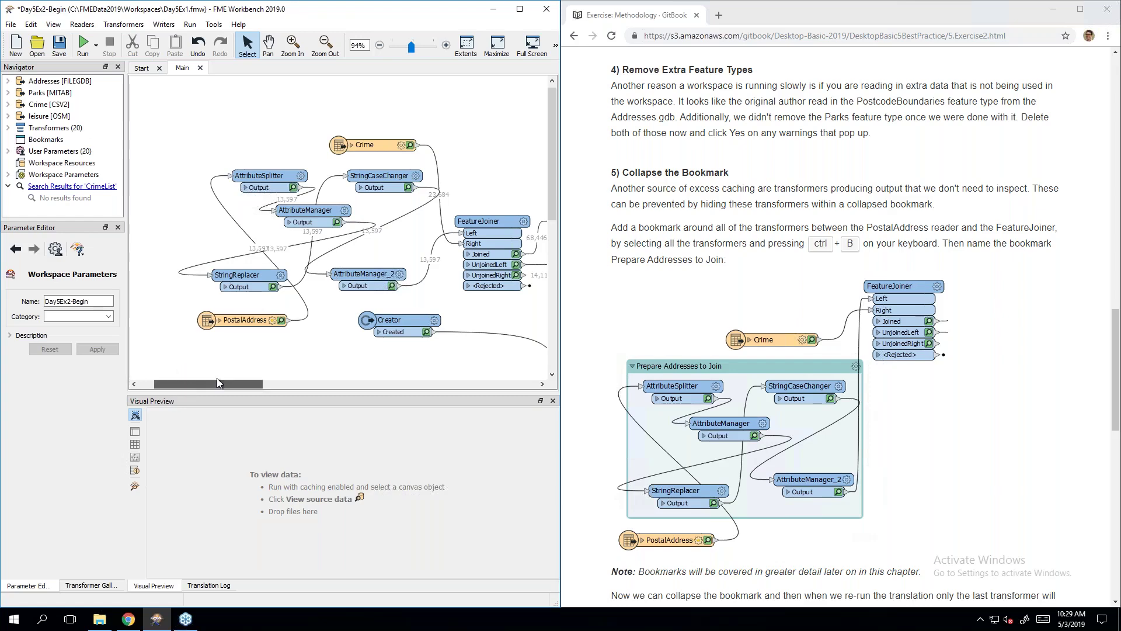
Step: Delete the unused Parks feature type from the workspace and remove its reader along with it
left_click_drag(216, 383, 279, 383)
left_click(365, 295)
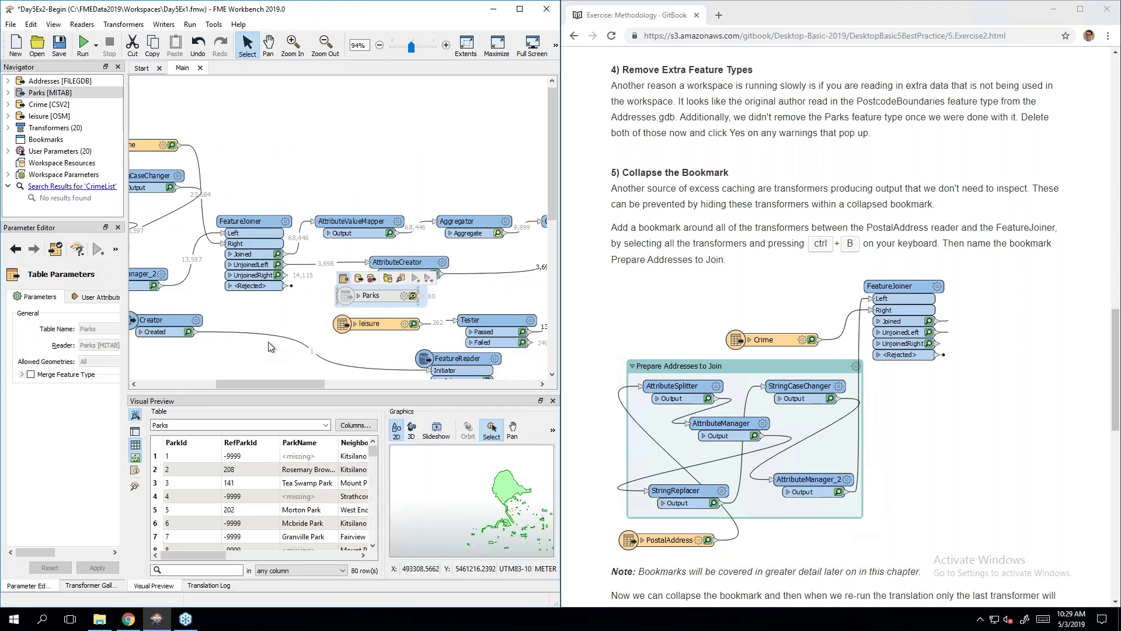
key("Delete")
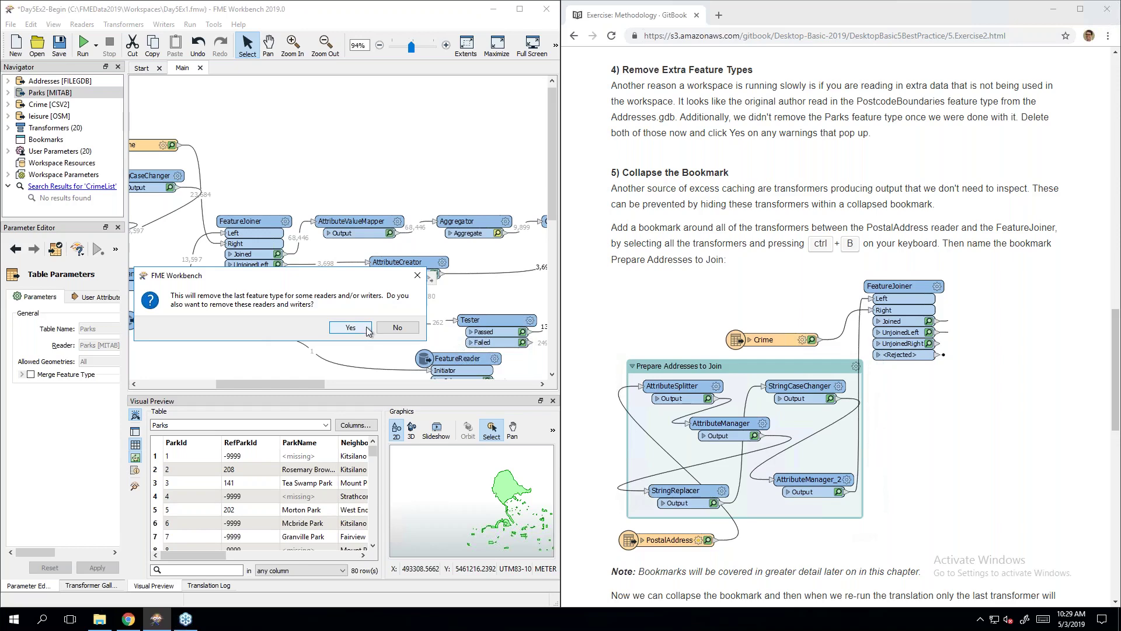
left_click(351, 328)
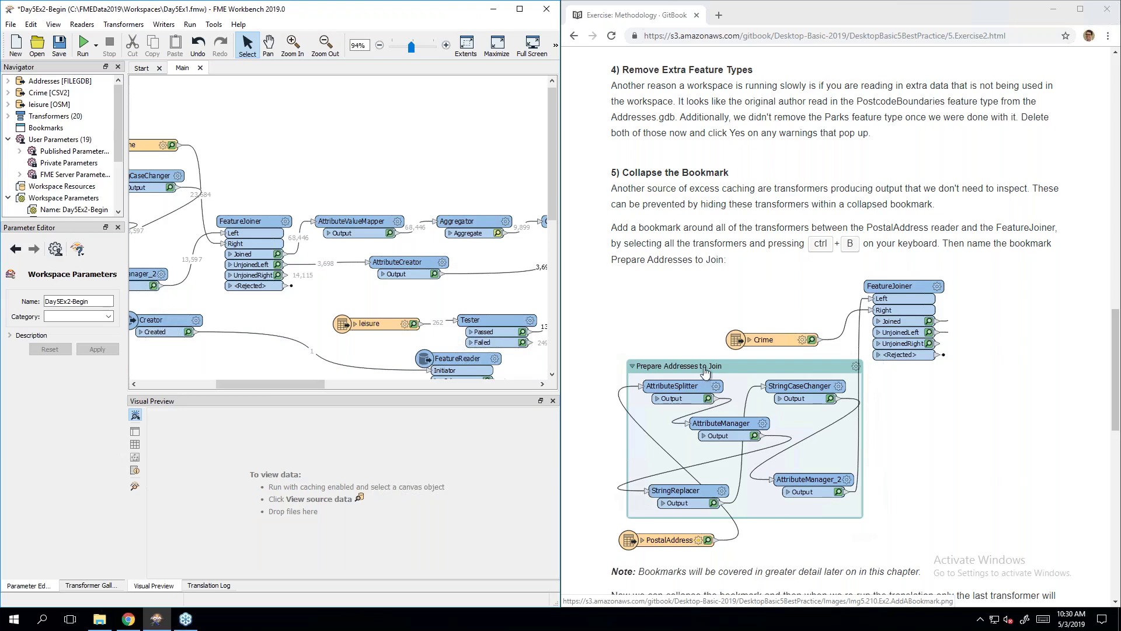
Step: Read the exercise's section on collapsing the bookmark and find the transformers between PostalAddress and the FeatureJoiner on the canvas
scroll(712, 432, "down", 5)
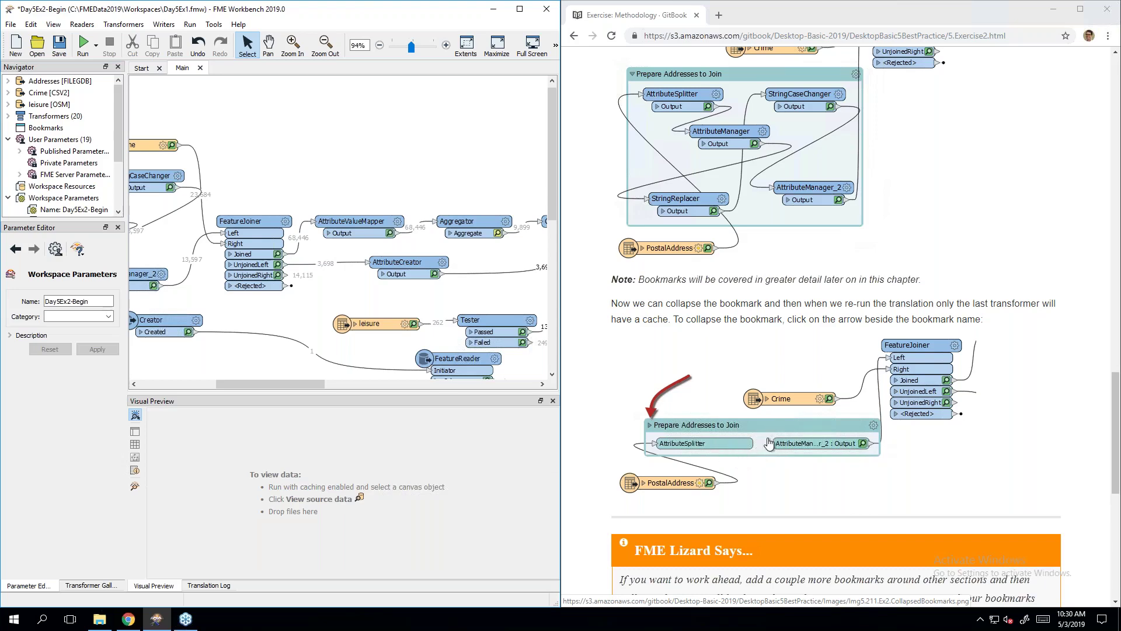
scroll(771, 441, "up", 1)
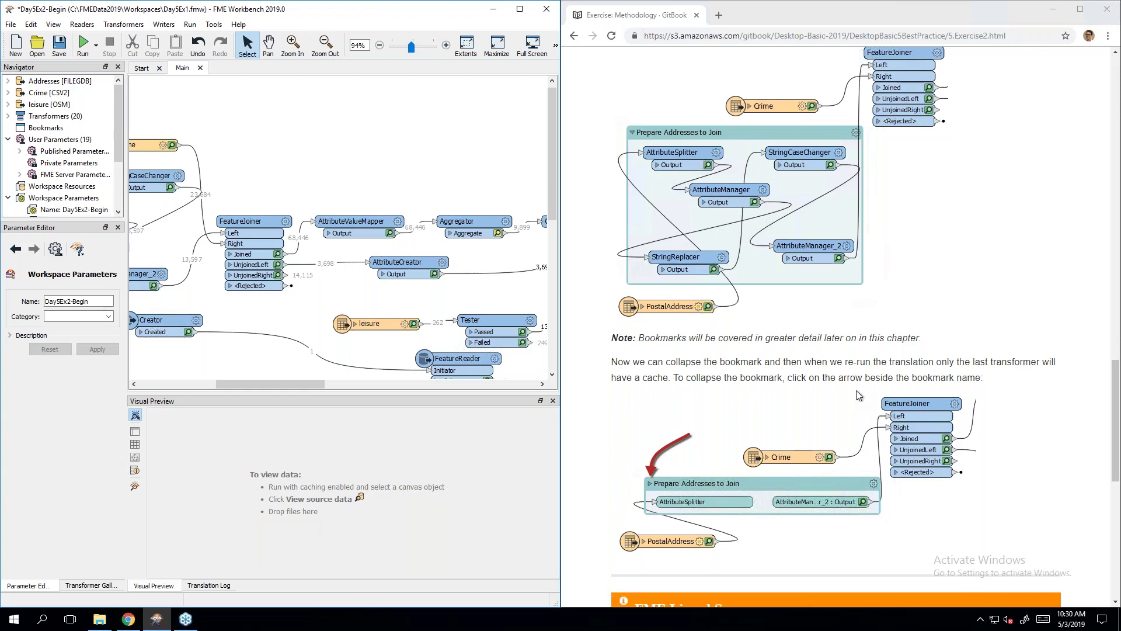
scroll(731, 334, "up", 2)
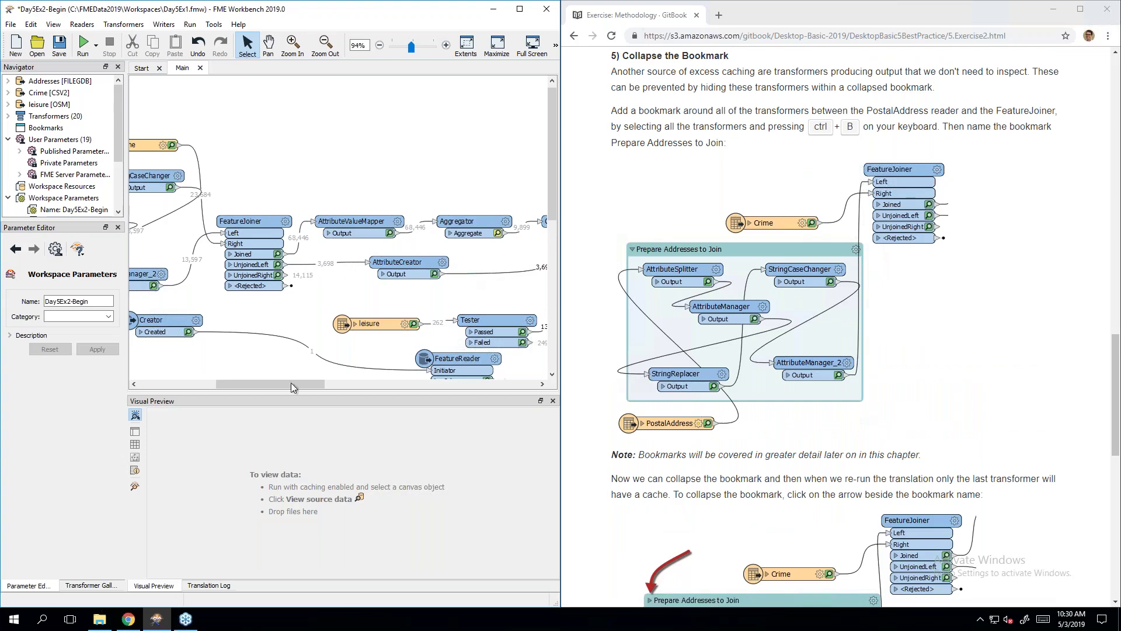
left_click_drag(280, 386, 221, 381)
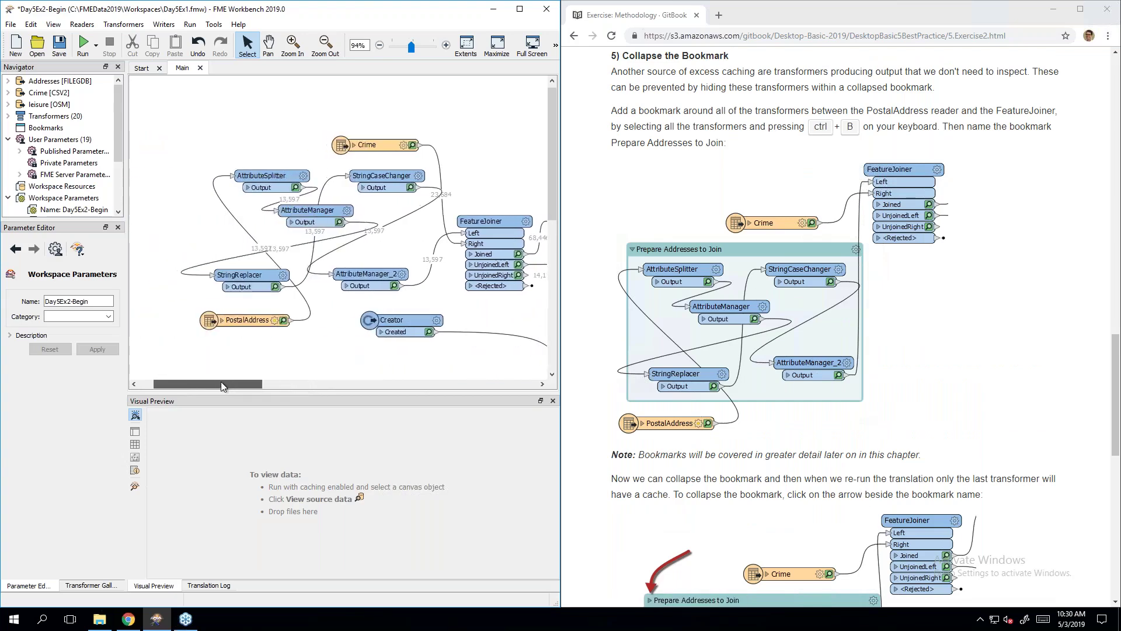
scroll(855, 333, "down", 2)
scroll(856, 332, "up", 1)
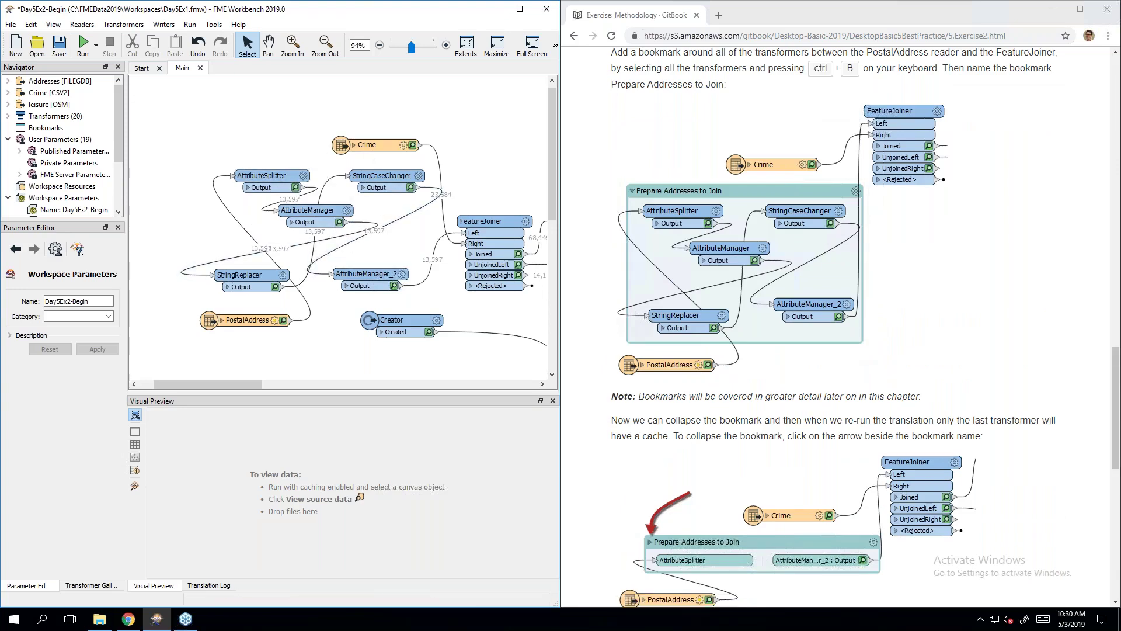
scroll(1036, 365, "down", 3)
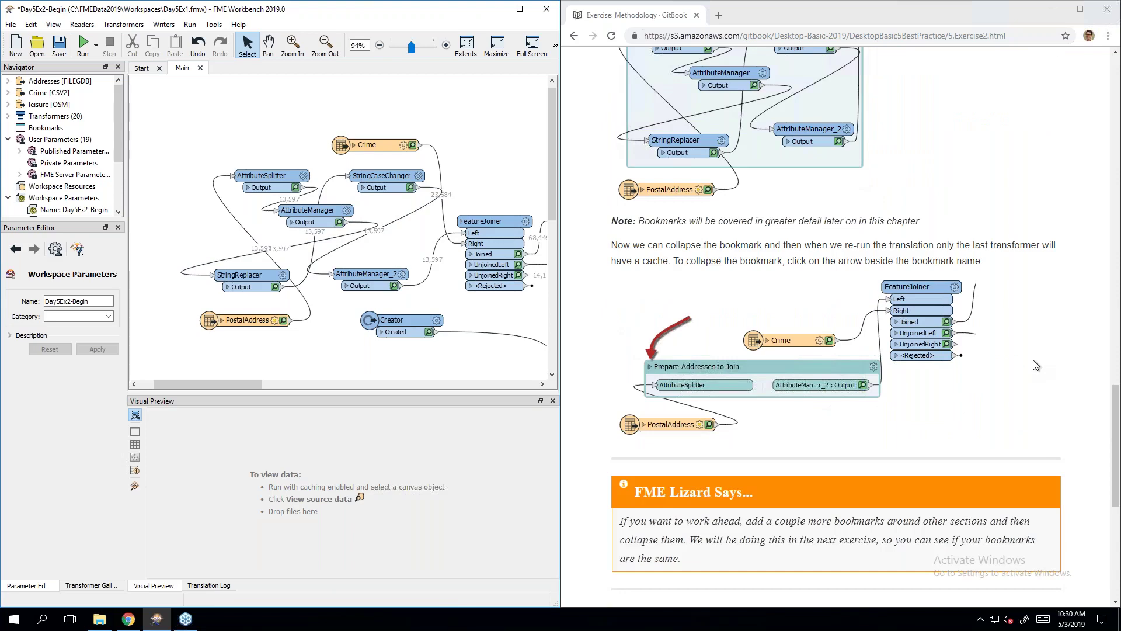
scroll(1033, 360, "up", 3)
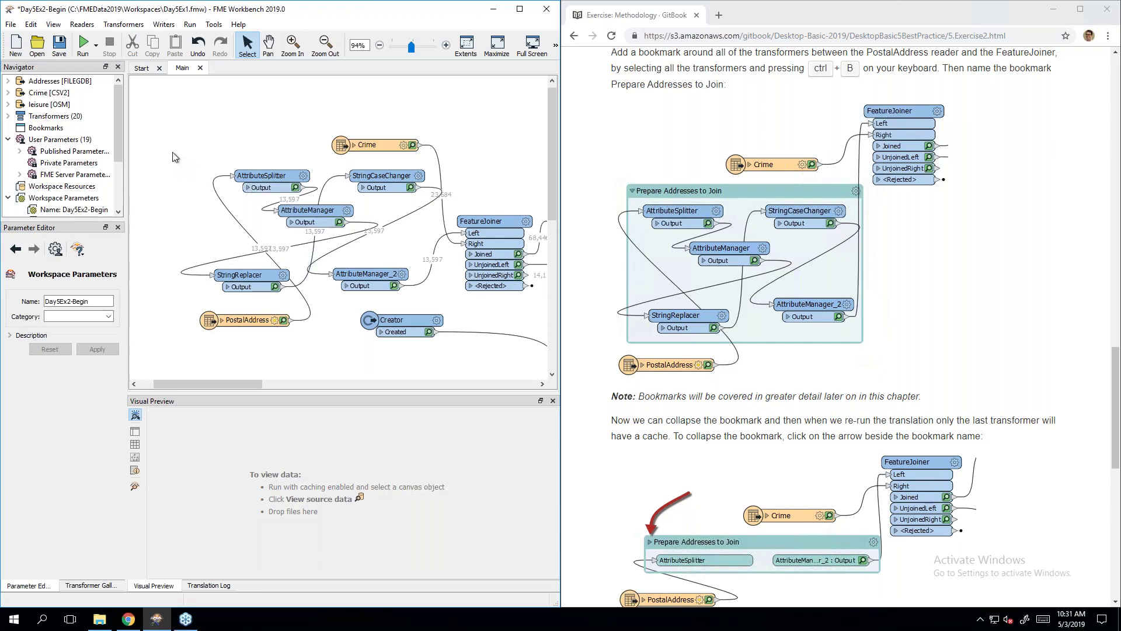
Step: Add a bookmark named Prepare Addresses to Join around the five transformers between the PostalAddress reader and the FeatureJoiner
left_click_drag(174, 153, 439, 304)
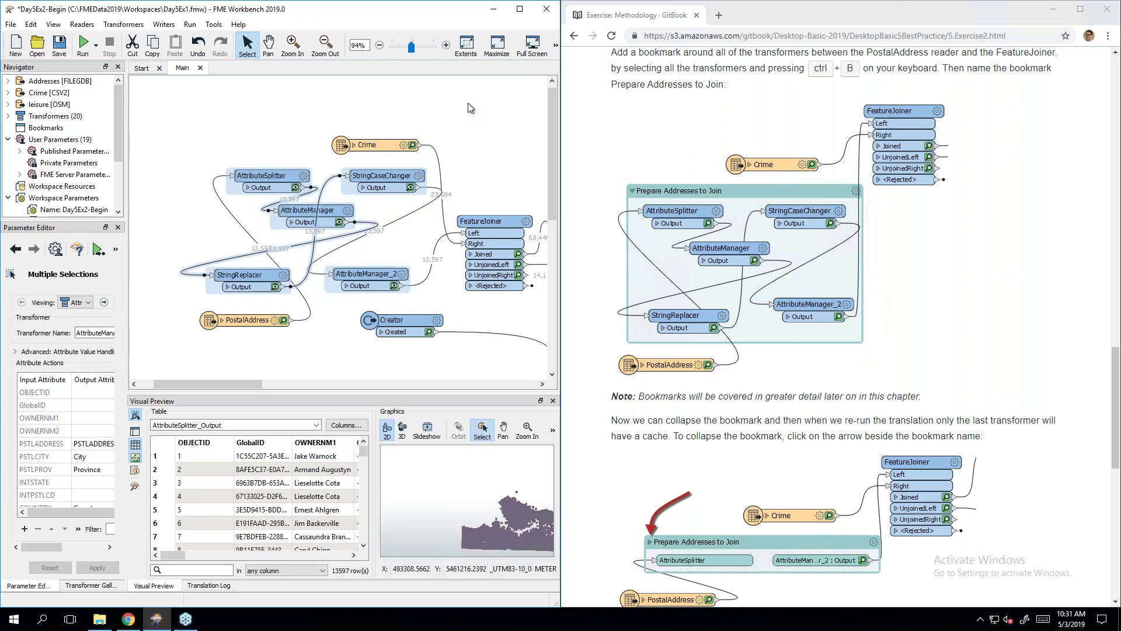
key("ctrl+b")
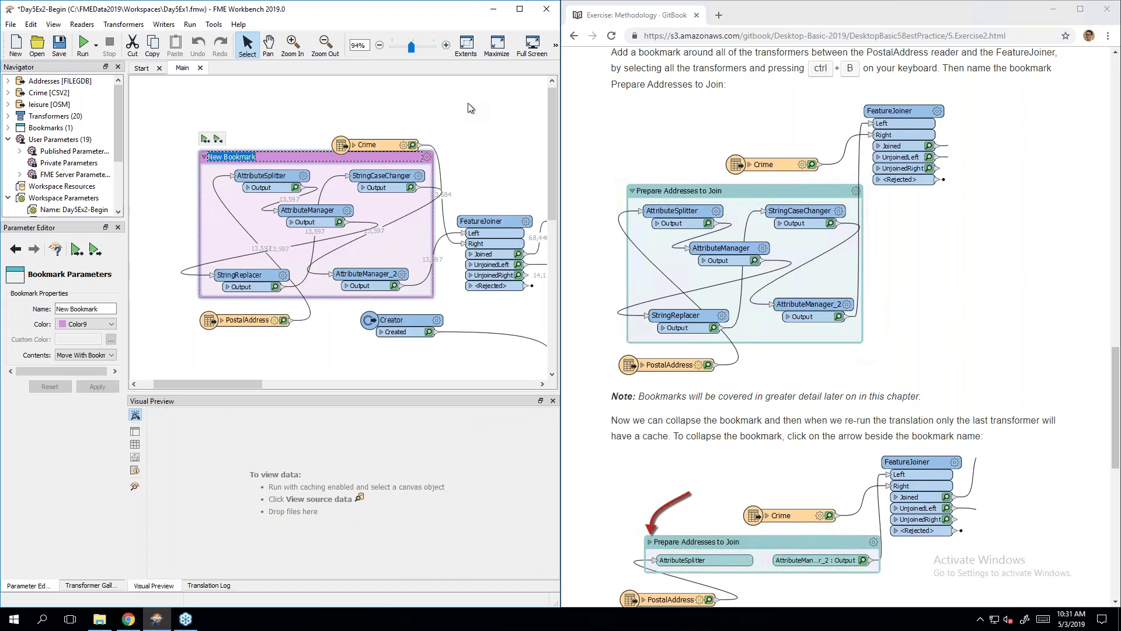
type("Prepare Addresses to Join")
key("Return")
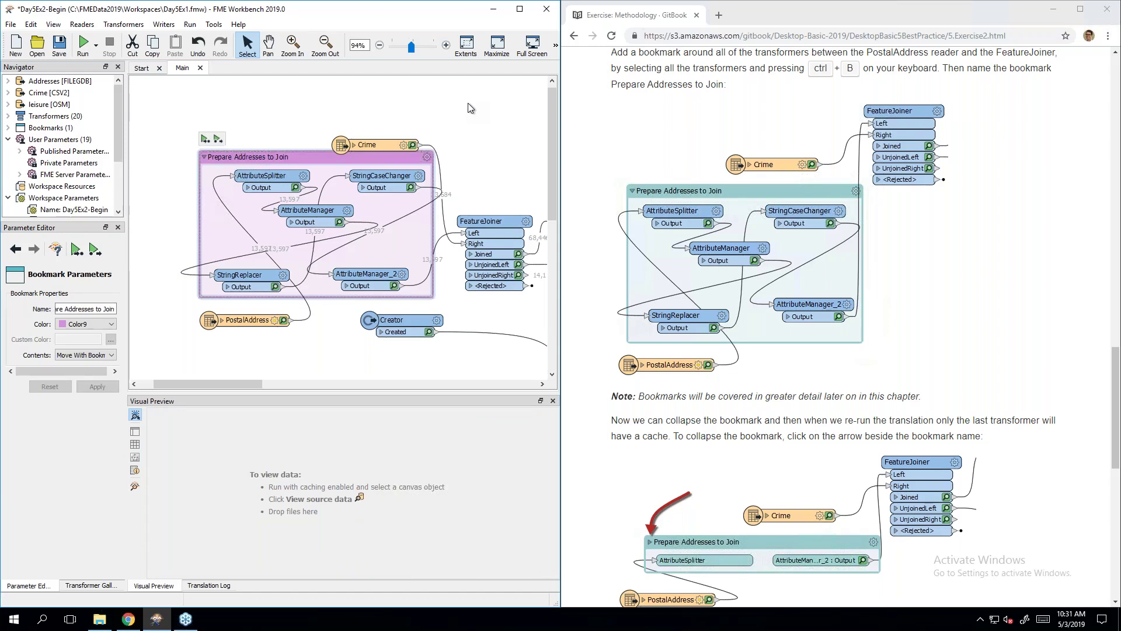
Step: Collapse the Prepare Addresses to Join bookmark and move it down between the Crime and PostalAddress readers
left_click(204, 157)
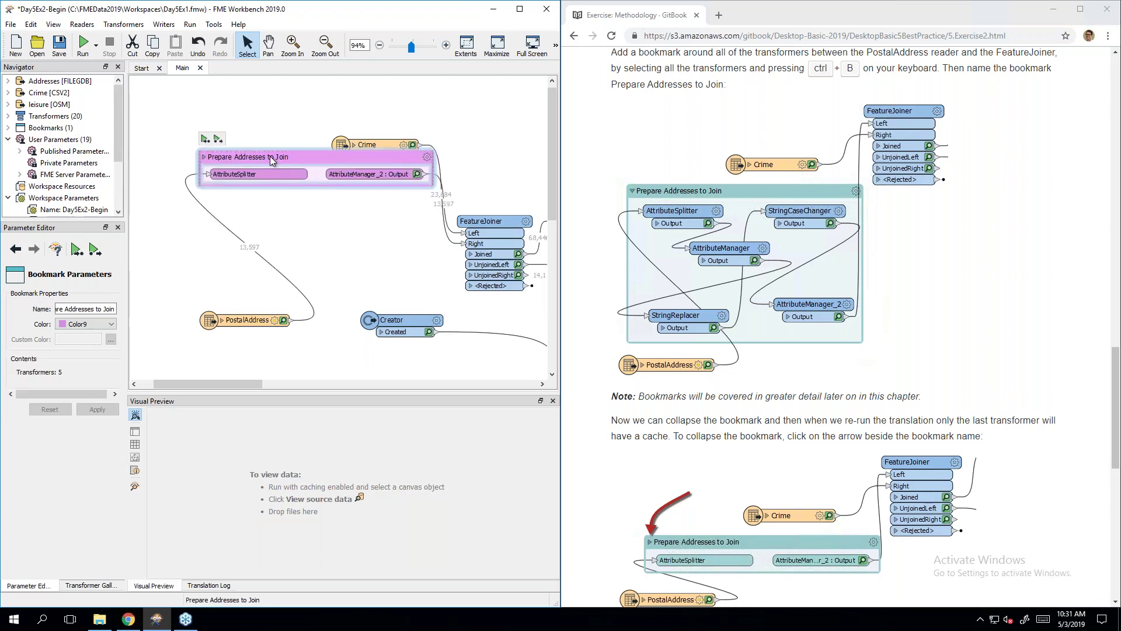
left_click_drag(272, 168, 272, 234)
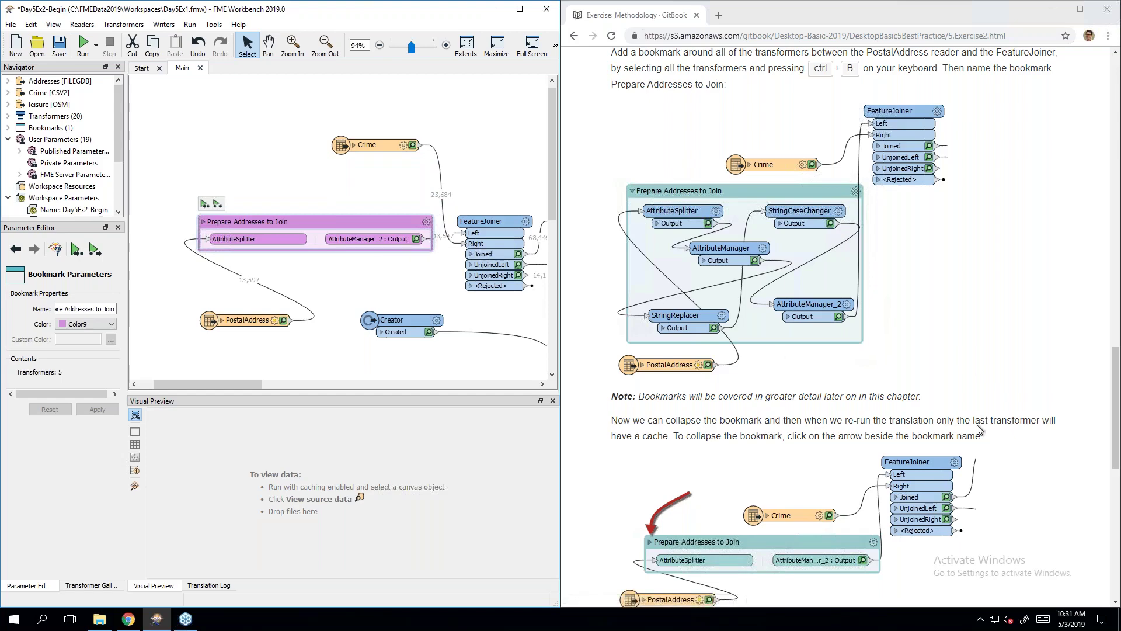
Step: Read the exercise's section on running the workspace, and save and run the workspace with feature caching
scroll(980, 429, "down", 8)
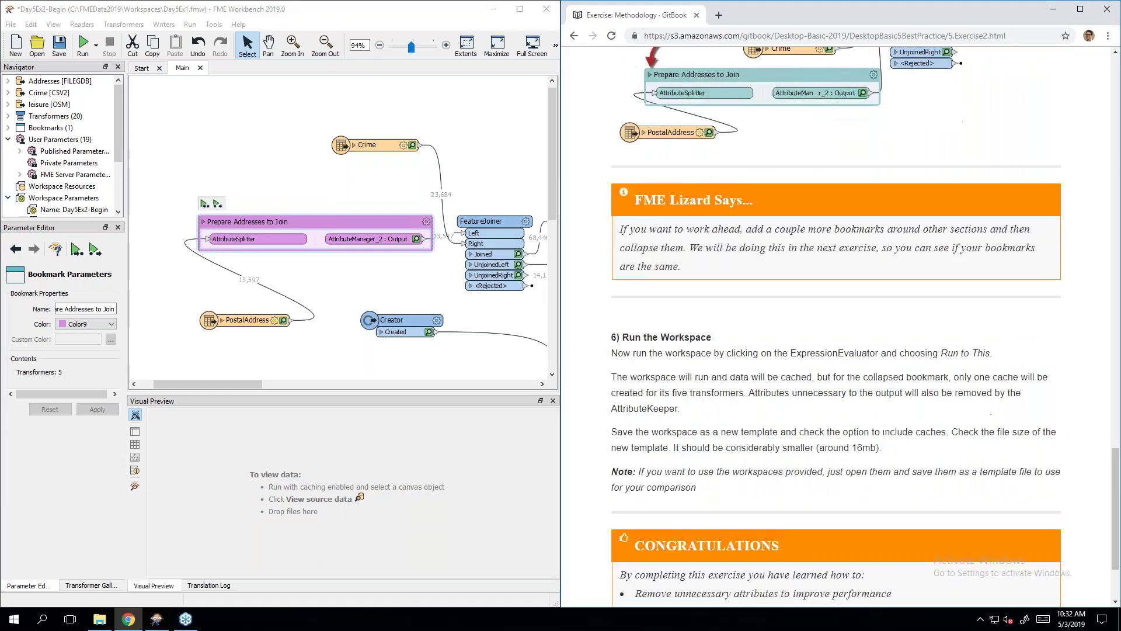
scroll(835, 350, "down", 2)
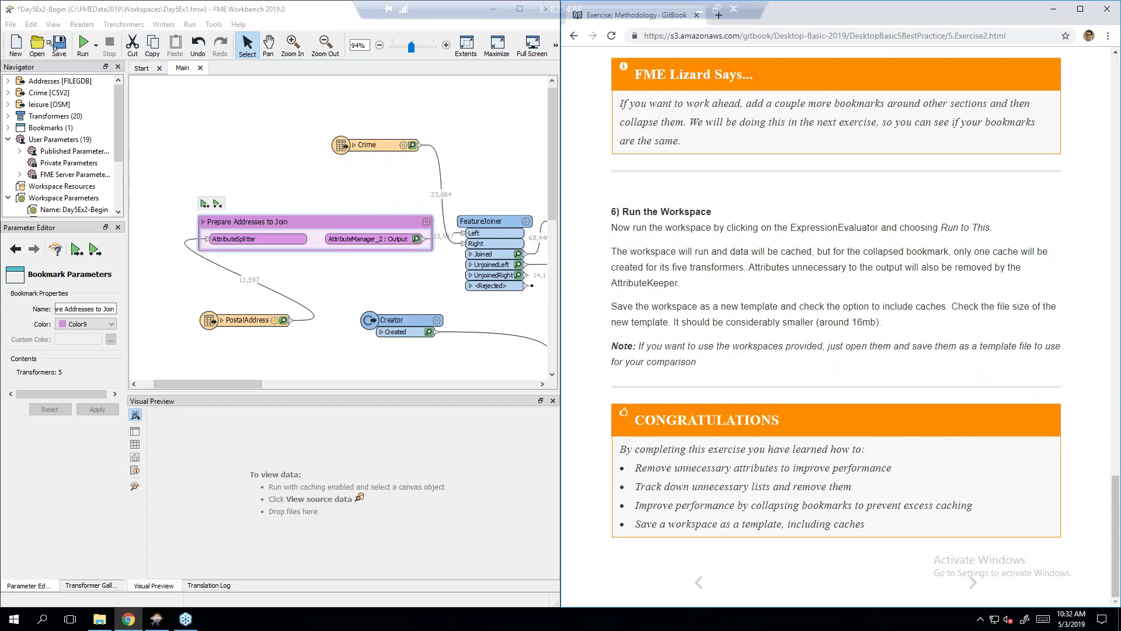
left_click(60, 43)
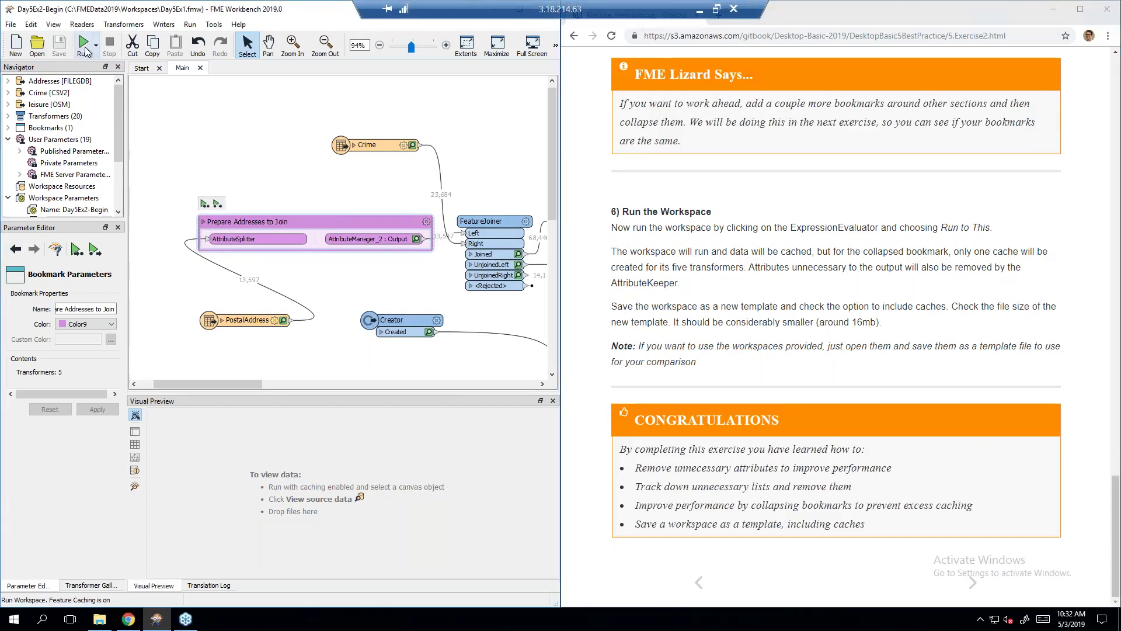
left_click(84, 47)
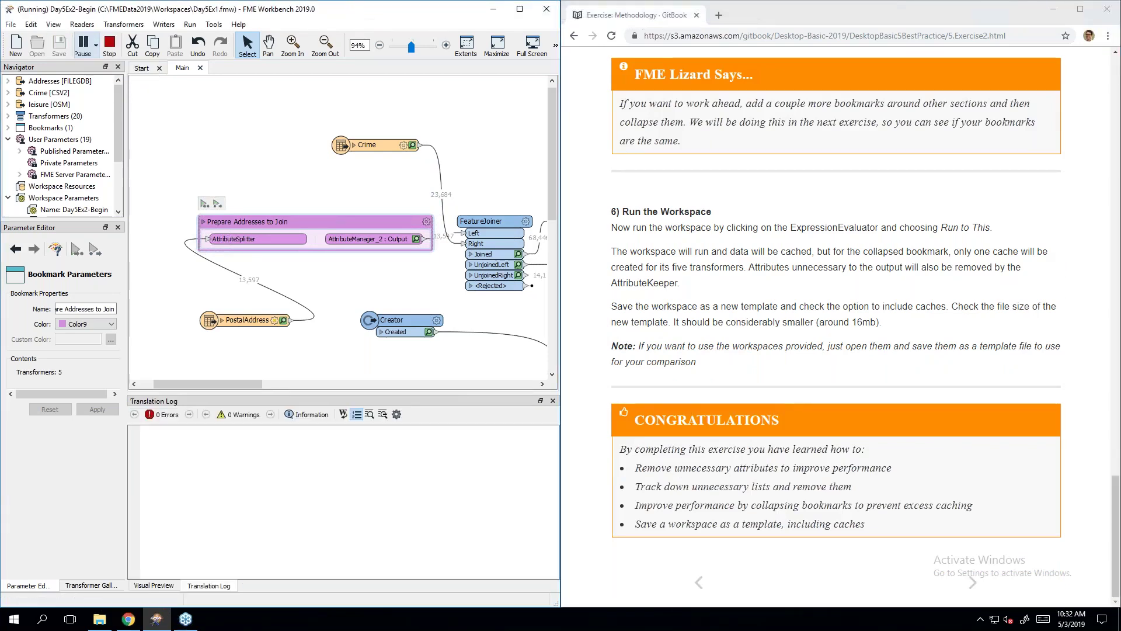
mouse_move(209, 383)
left_mouse_down()
mouse_move(374, 384)
mouse_move(210, 384)
left_mouse_up()
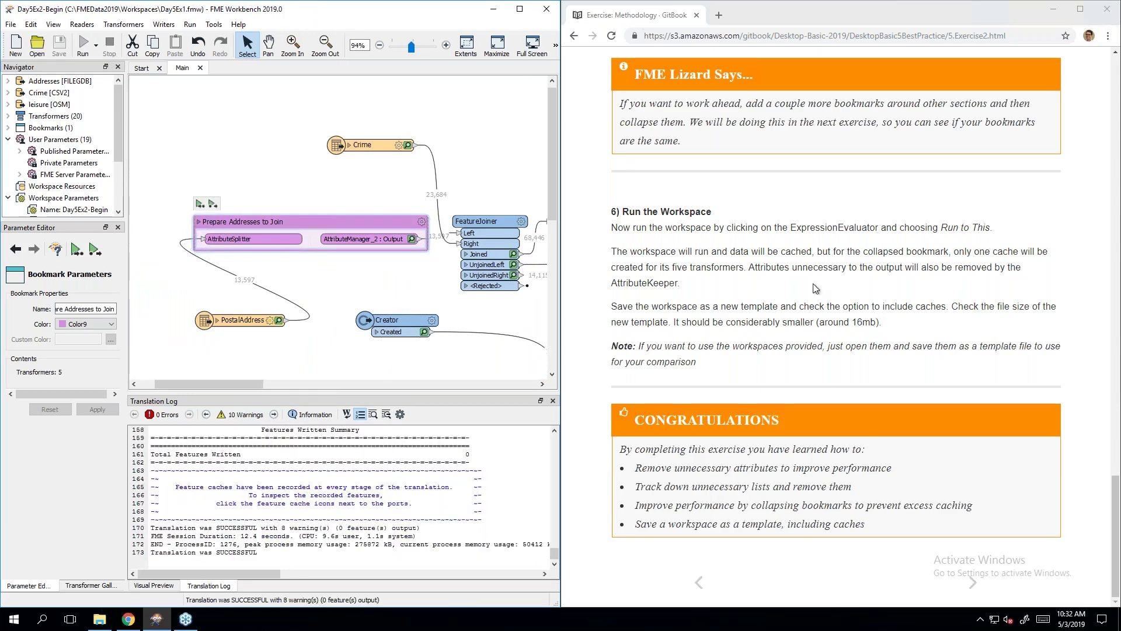
Step: Save the workspace as the template Day5Ex2-Complete.fmwt in the Workspaces folder with feature caches included
left_click(816, 288)
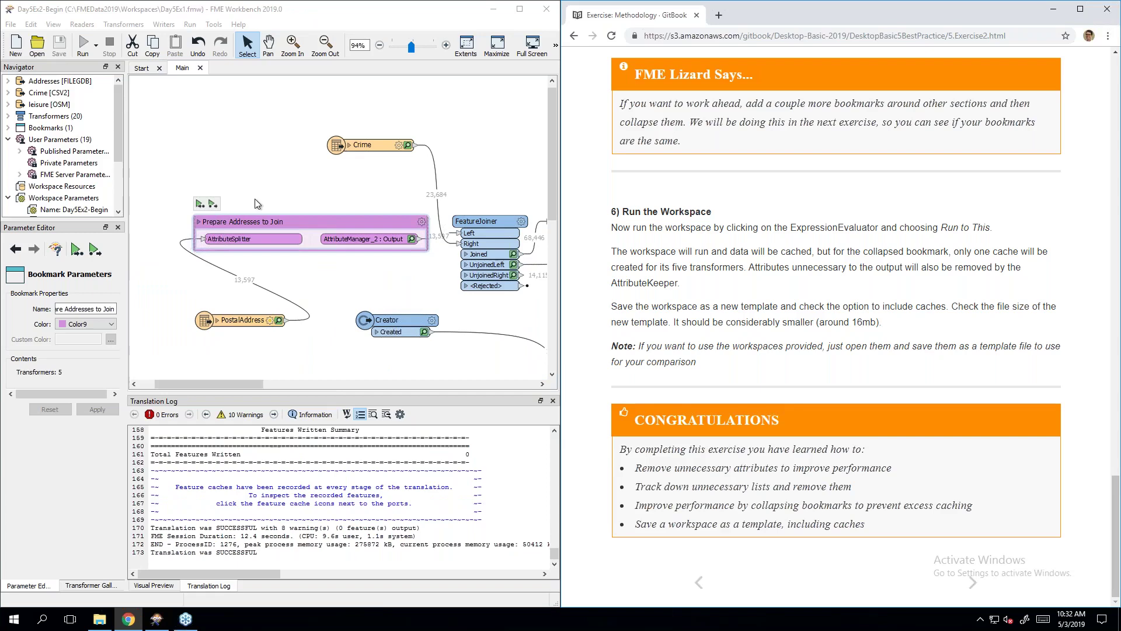
left_click(12, 26)
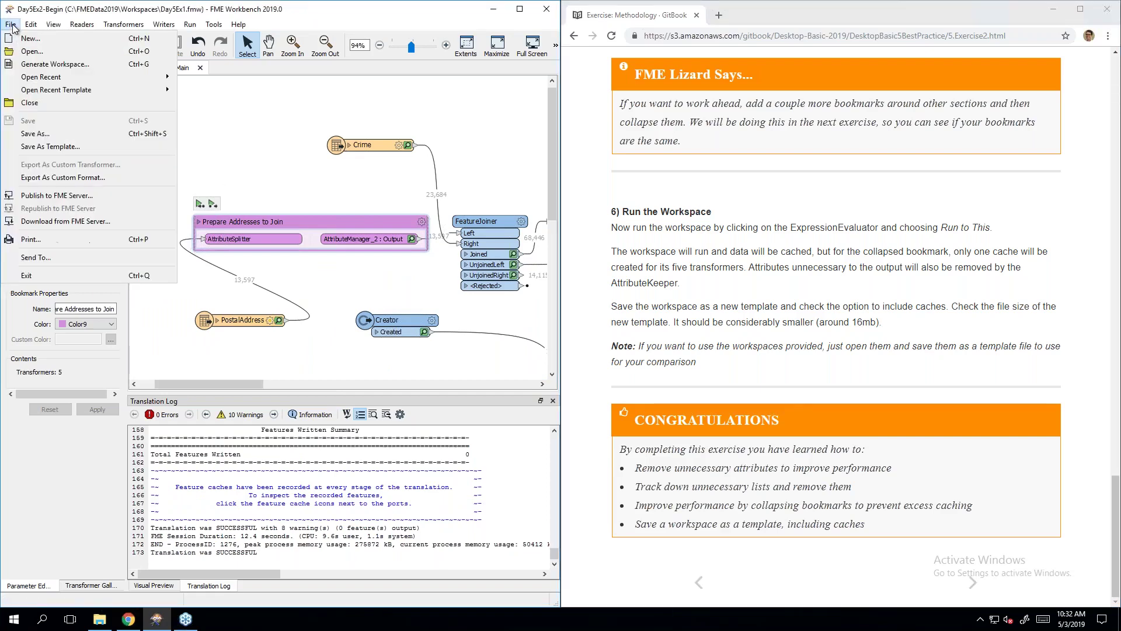
left_click(51, 149)
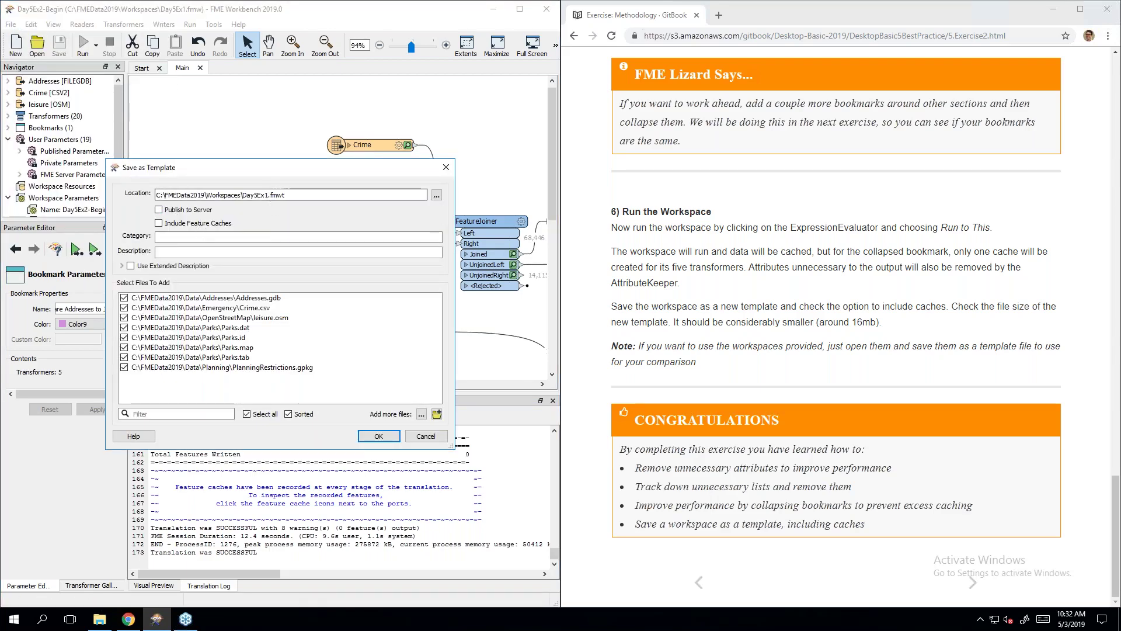
left_click(234, 195)
left_click(269, 195)
key("BackSpace")
type("2-Complete")
left_click(189, 228)
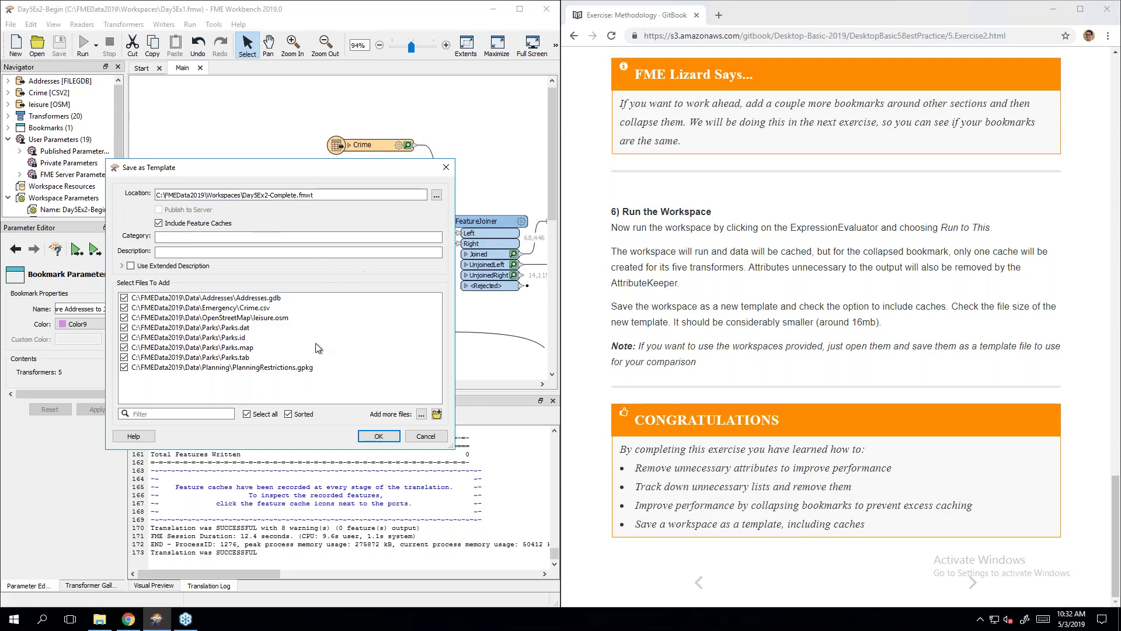
left_click(378, 437)
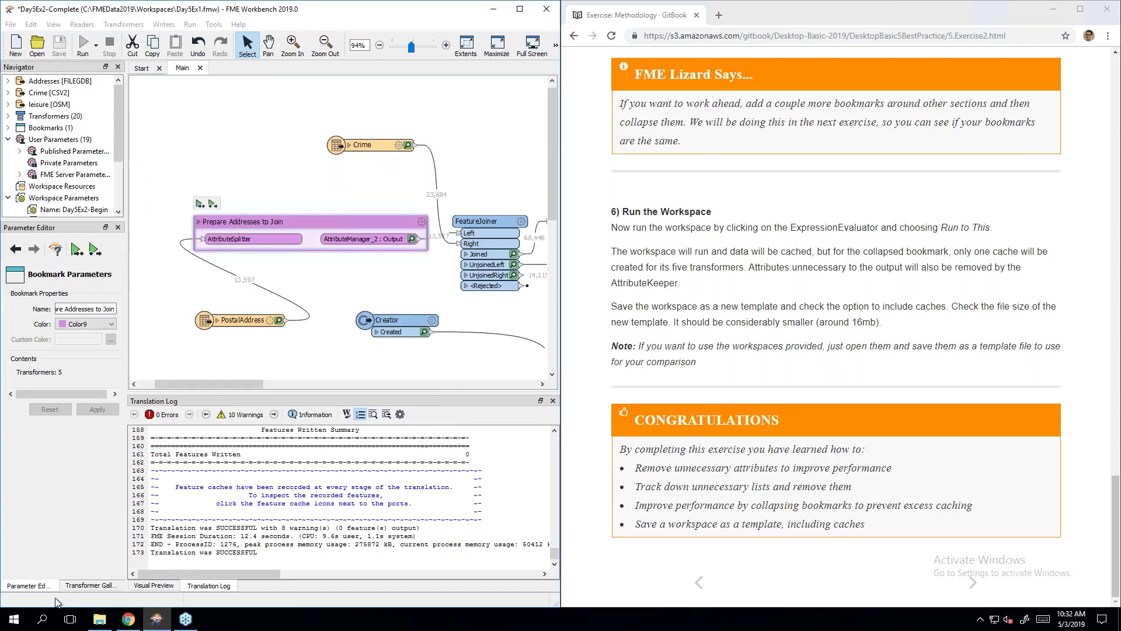
Step: Compare the file sizes of the Day5Ex2-Begin and Day5Ex2-Complete templates in the Workspaces folder in File Explorer
mouse_move(103, 603)
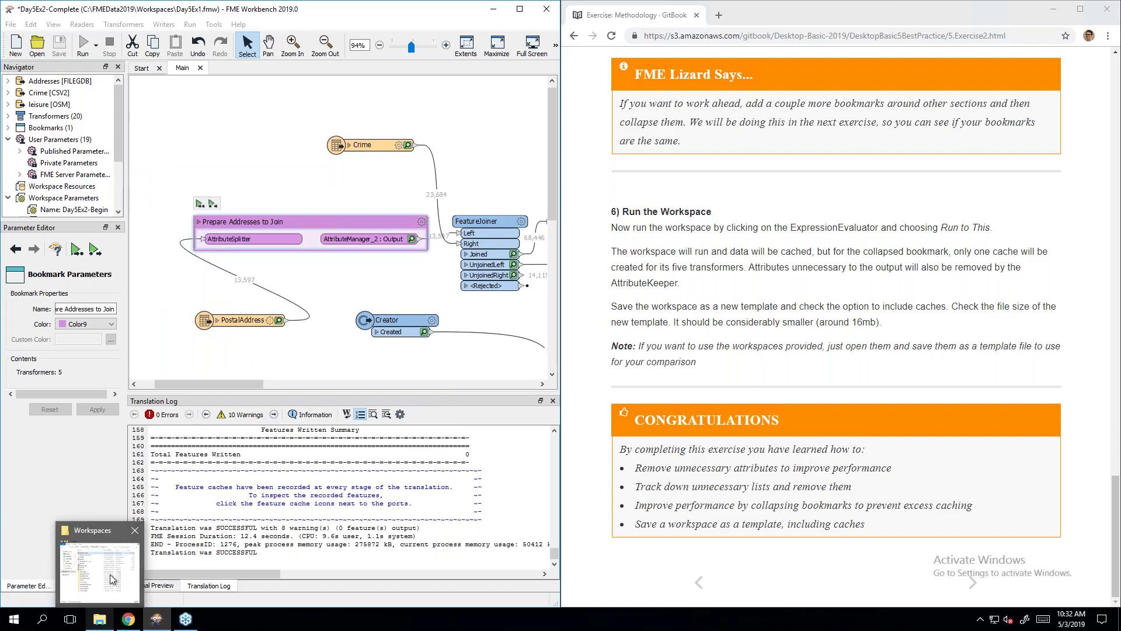
left_click(112, 580)
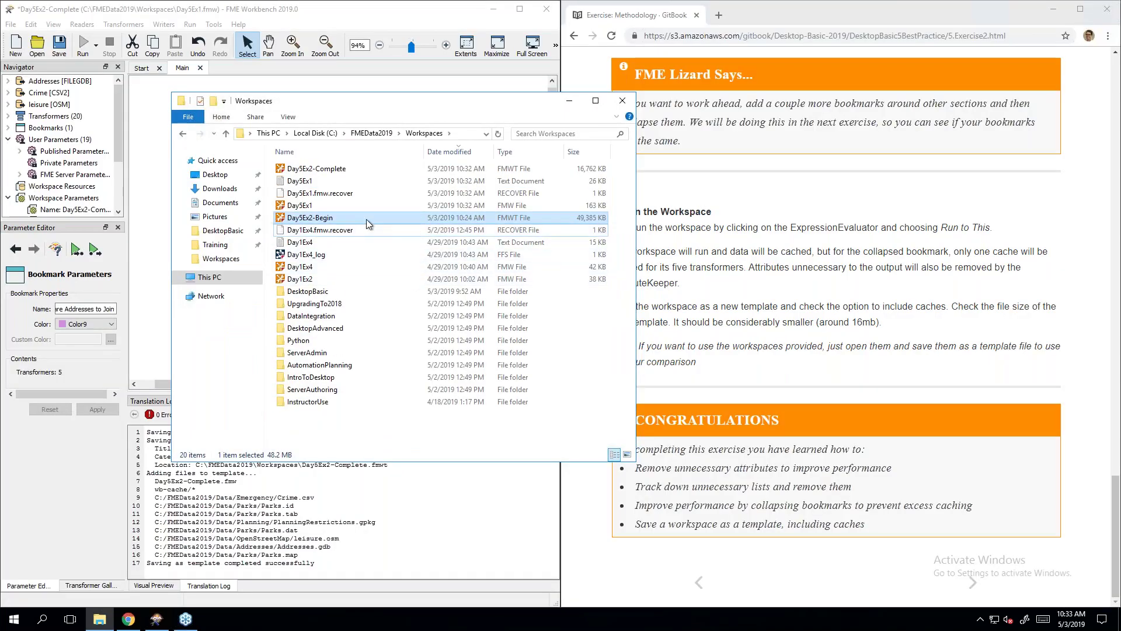
left_click(359, 167, "ctrl")
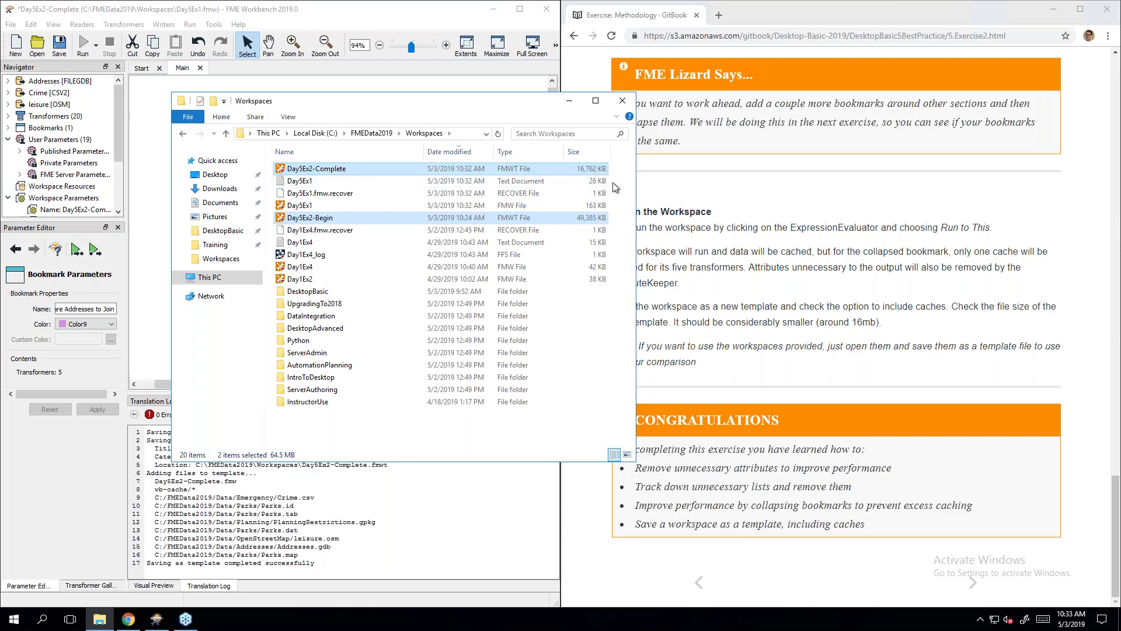
left_click(575, 104)
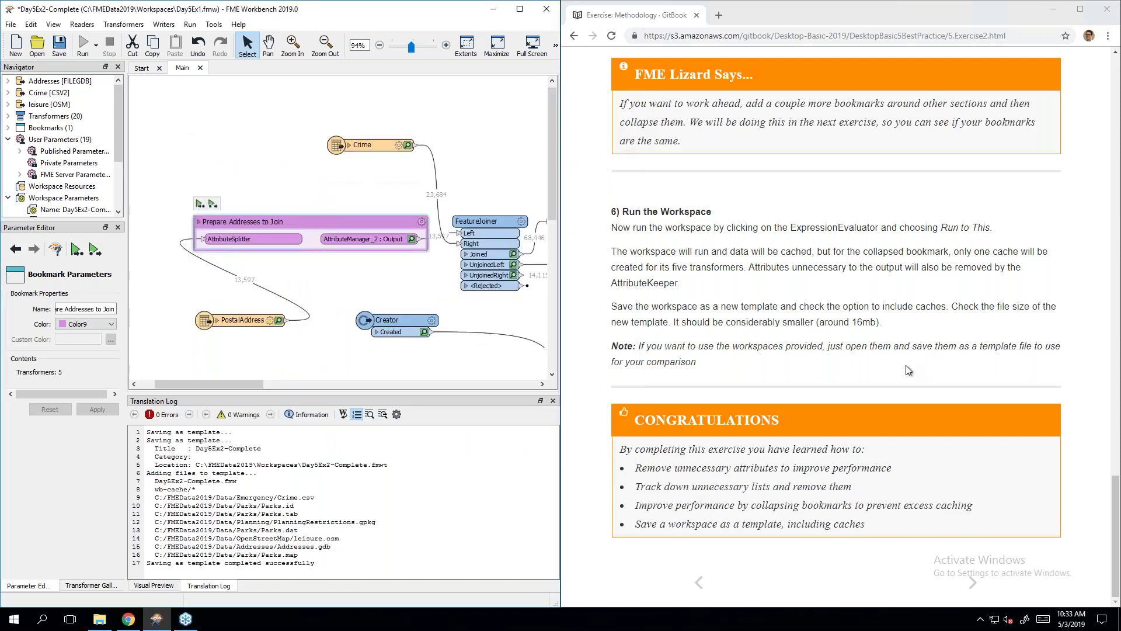
Step: Move on from the exercise to the course manual's Style page and read it and the Annotating Workspaces page
left_click(912, 371)
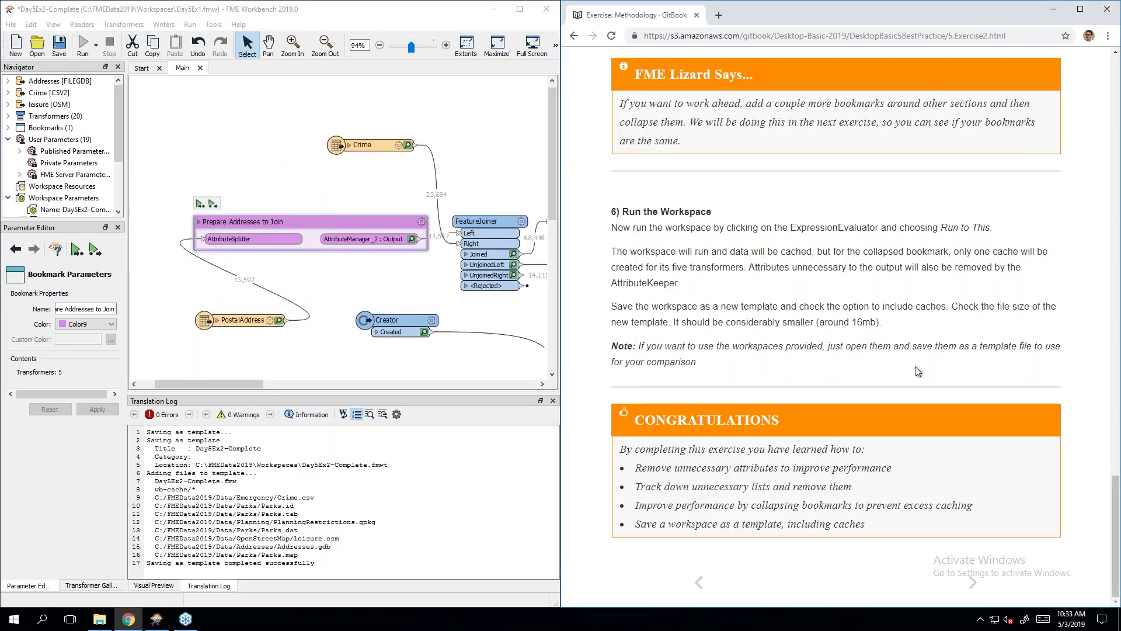
left_click(973, 584)
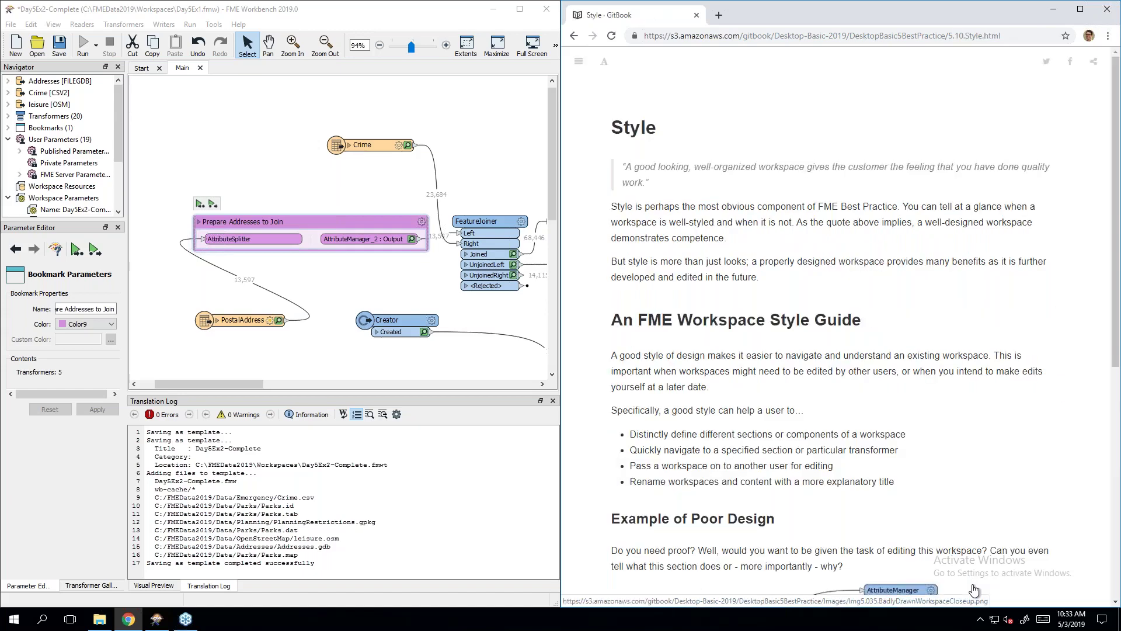
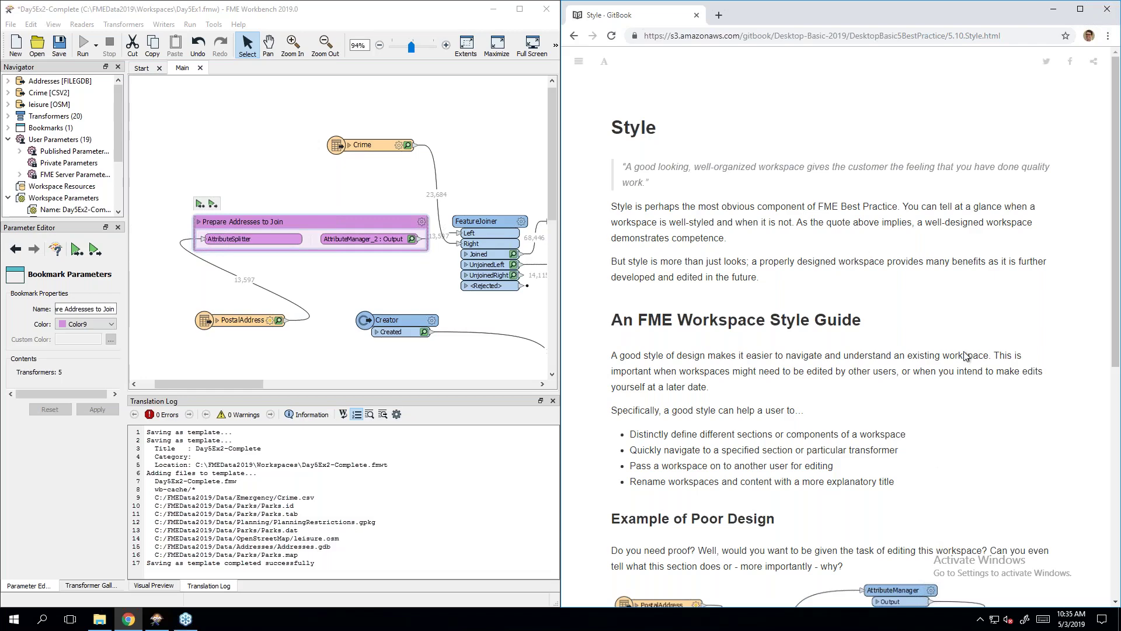
scroll(965, 355, "down", 3)
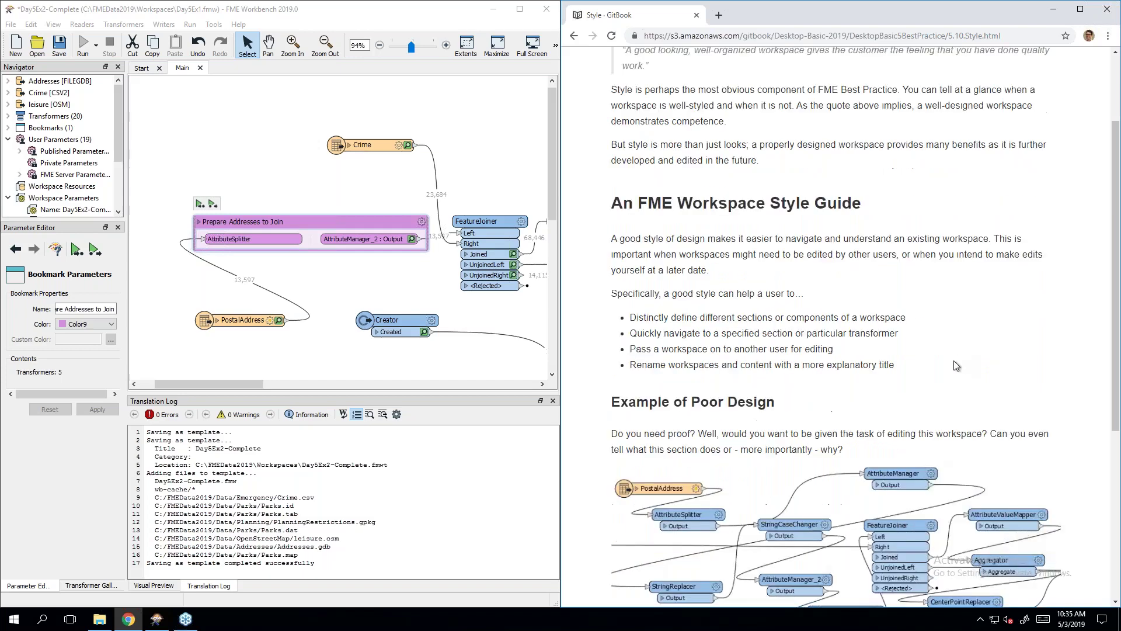
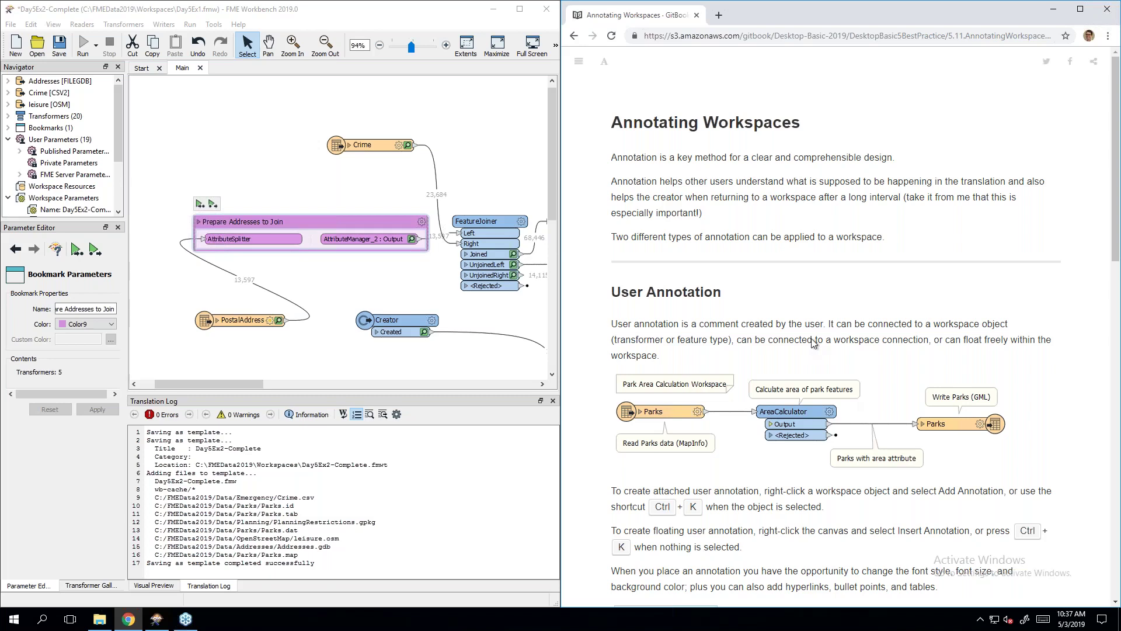
scroll(815, 341, "down", 3)
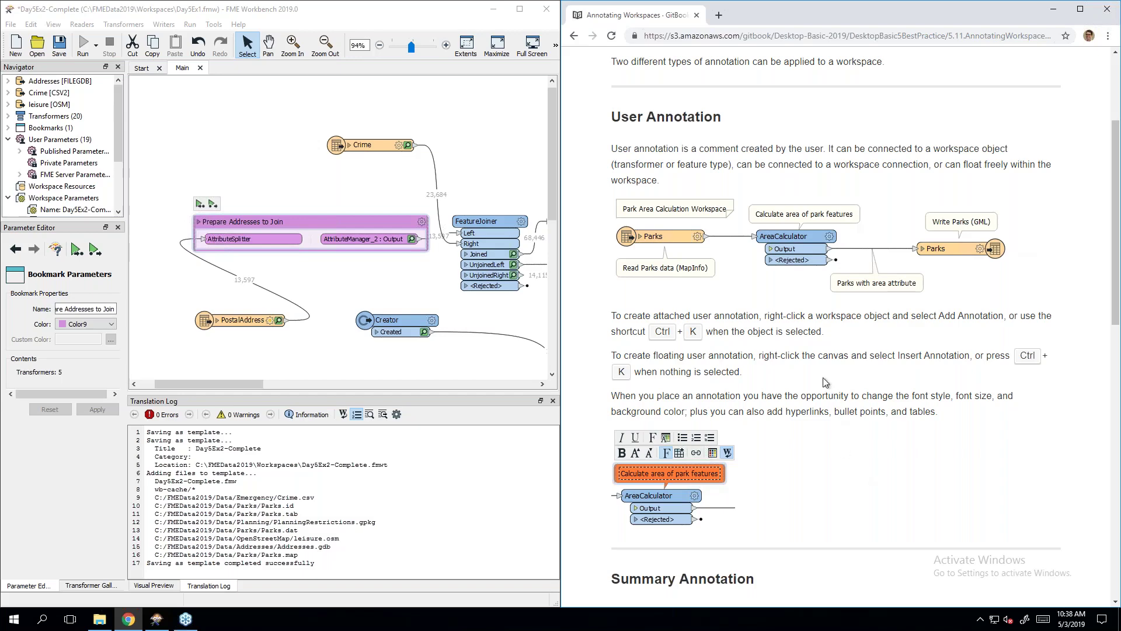
Step: Attach the user annotation "Read in crime data" to the Crime feature type
scroll(623, 245, "down", 2)
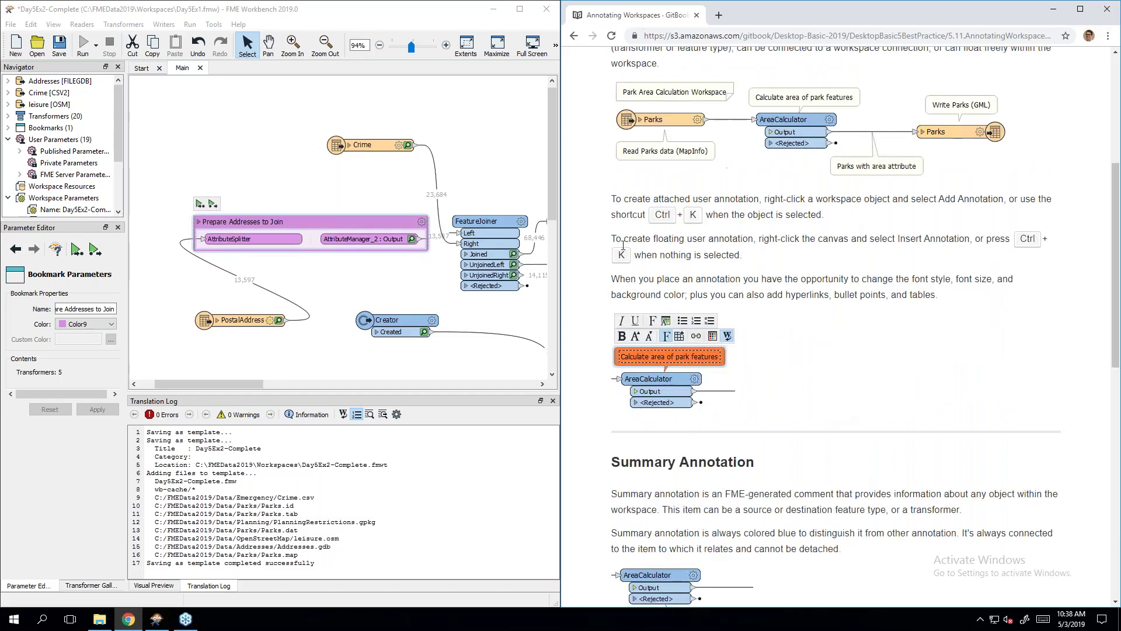
left_click(351, 147)
left_click(349, 145)
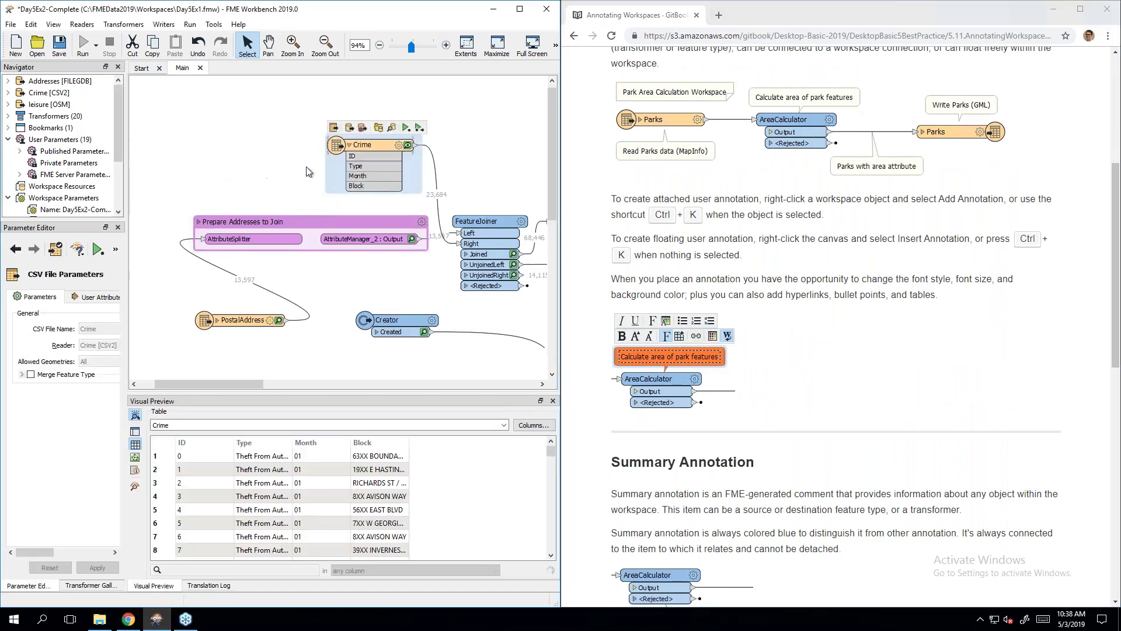
left_click(349, 145)
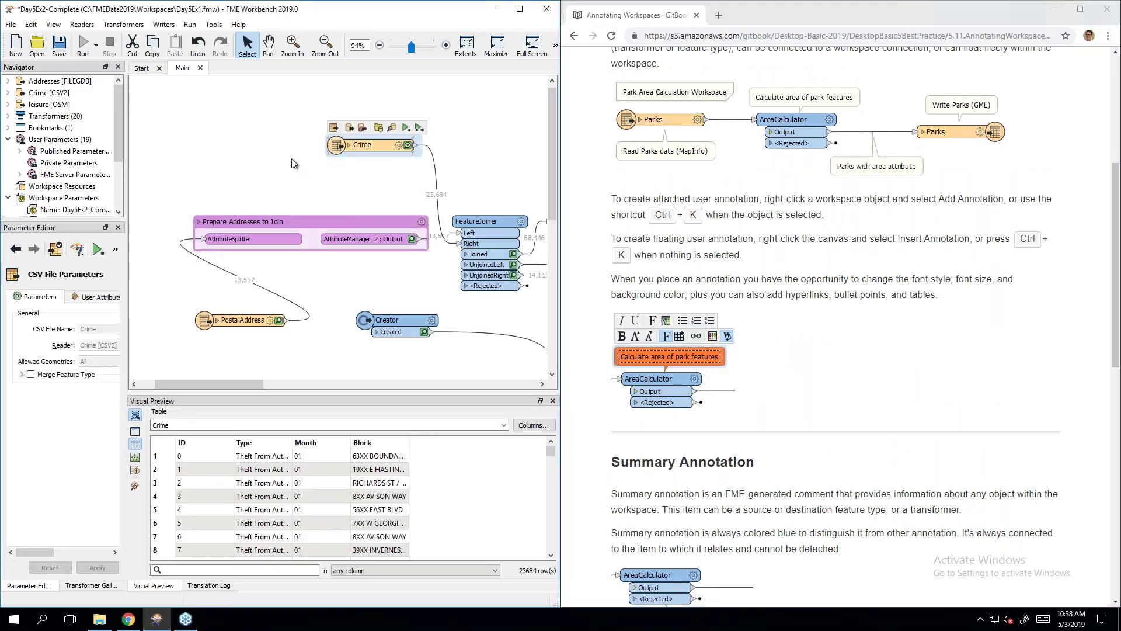
key("ctrl+k")
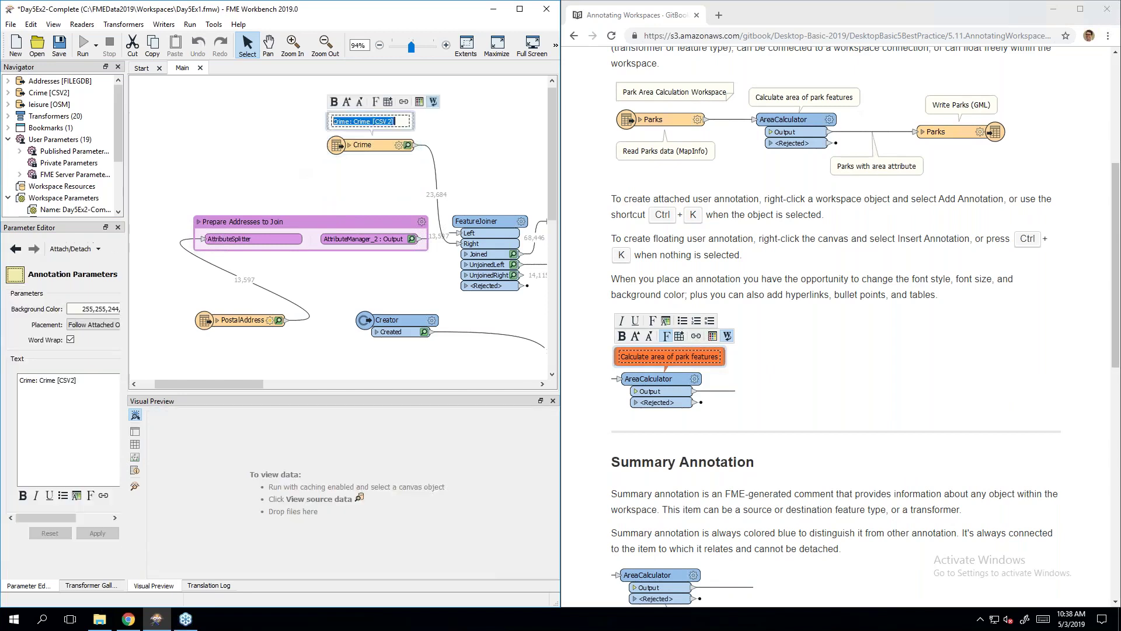
type("Read in crime data")
key("Escape")
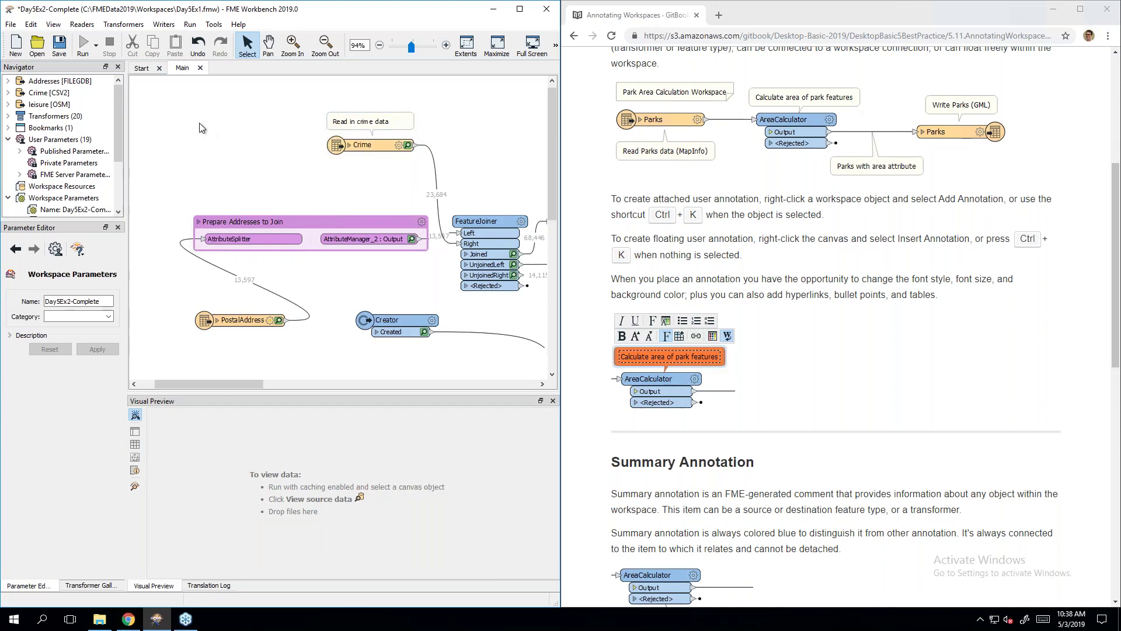
Step: Insert a floating annotation reading "Read in data" on the canvas and place it above the Crime feature type's annotation
key("ctrl+k")
type("Read in data")
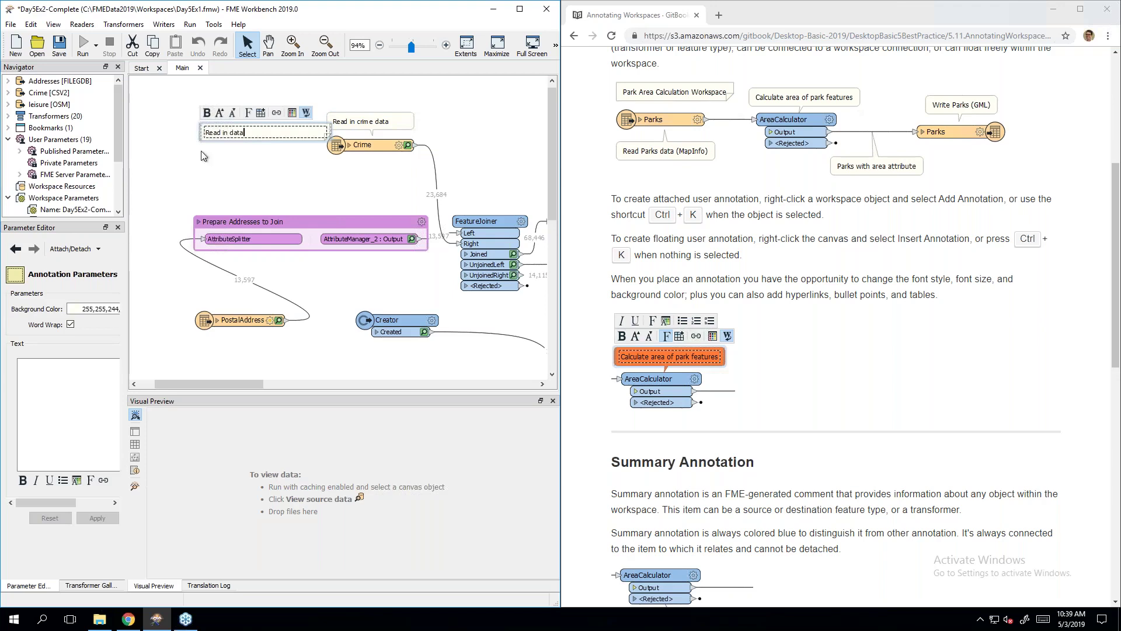
left_click(201, 150)
mouse_move(233, 134)
left_mouse_down()
mouse_move(361, 87)
mouse_move(344, 88)
left_mouse_up()
Step: Replace the floating annotation's text with "Last modified by:" followed by the author's name and the date 5/3/19
double_click(349, 88)
key("ctrl+a")
key("BackSpace")
type("Last mo")
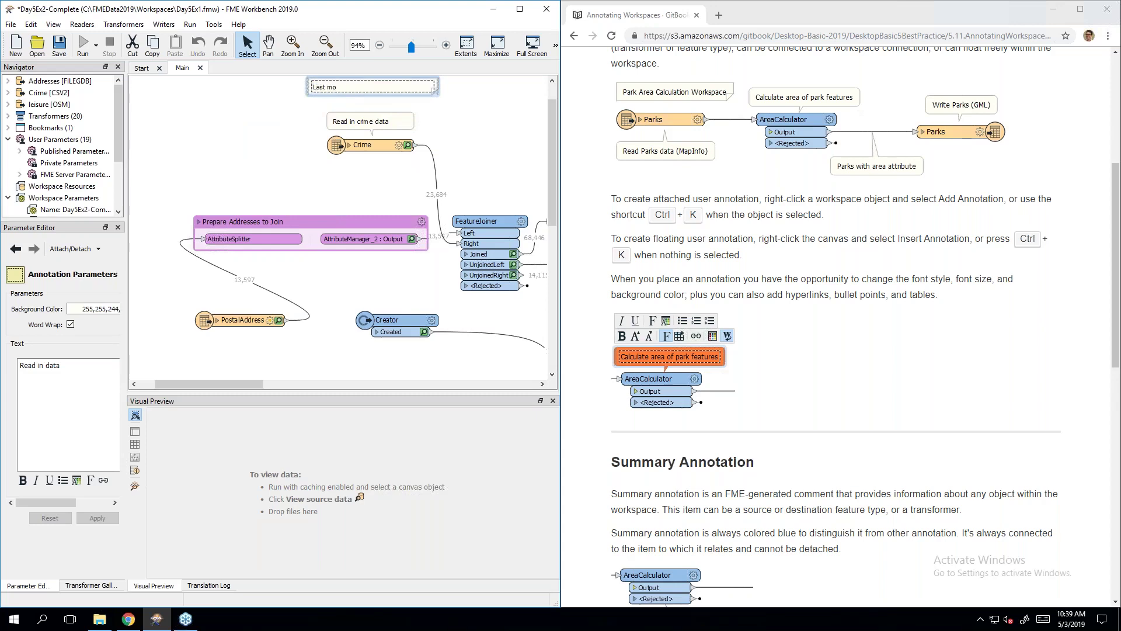
type("dified by: Sam Walker, 5/3/19")
left_click(275, 126)
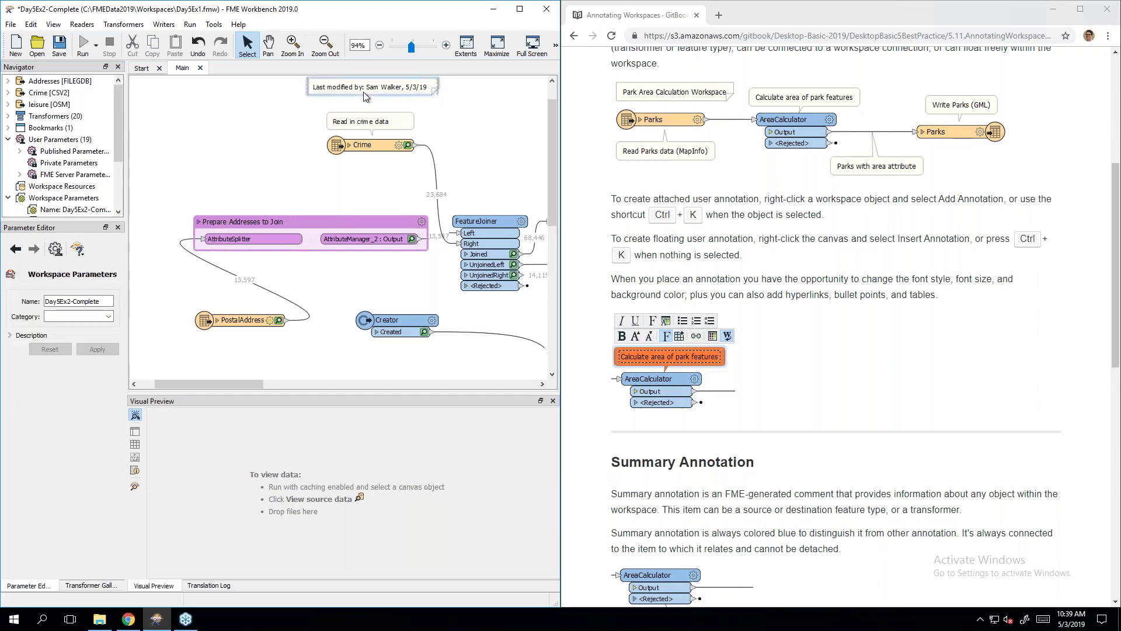
Step: Look over the annotation commands available for the Crime feature type and the text formatting options of its attached annotation
right_click(362, 145)
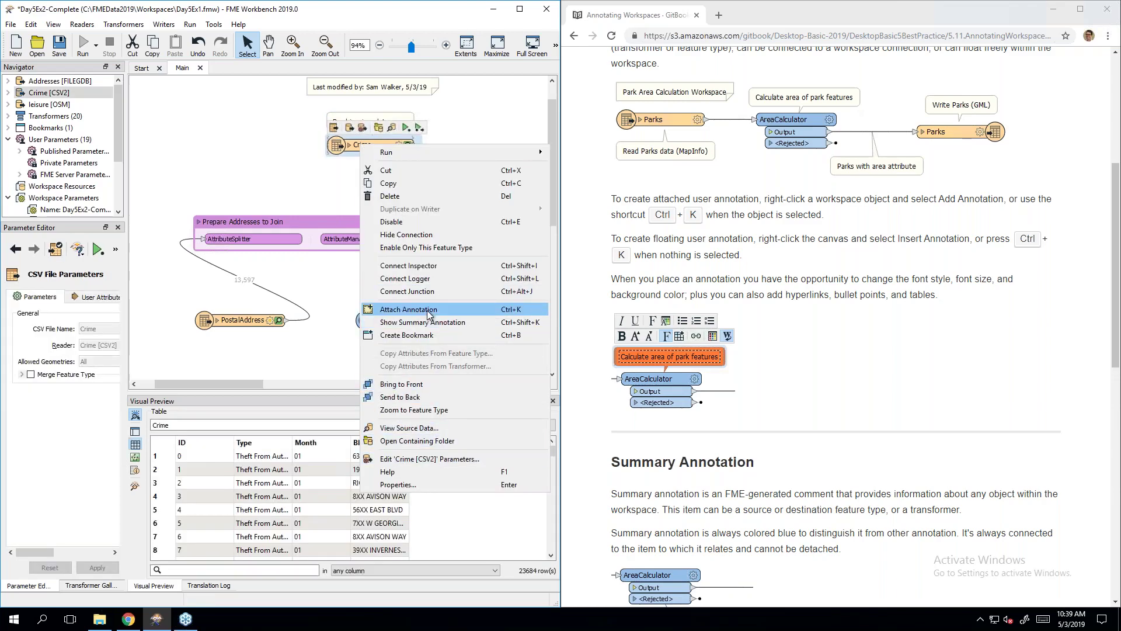
left_click(296, 196)
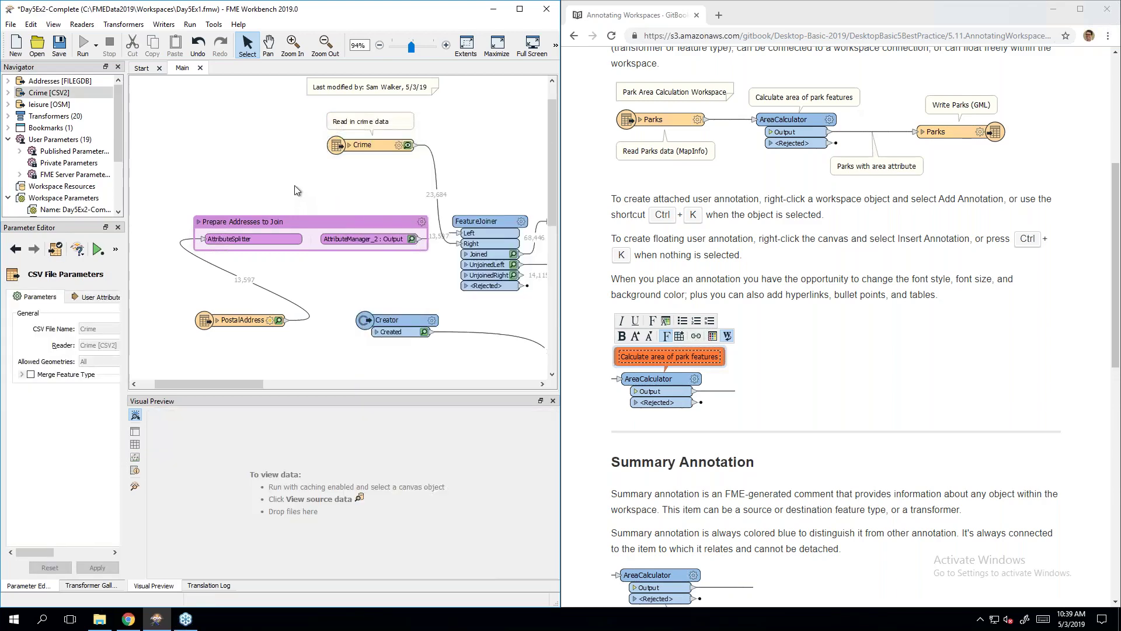
double_click(395, 122)
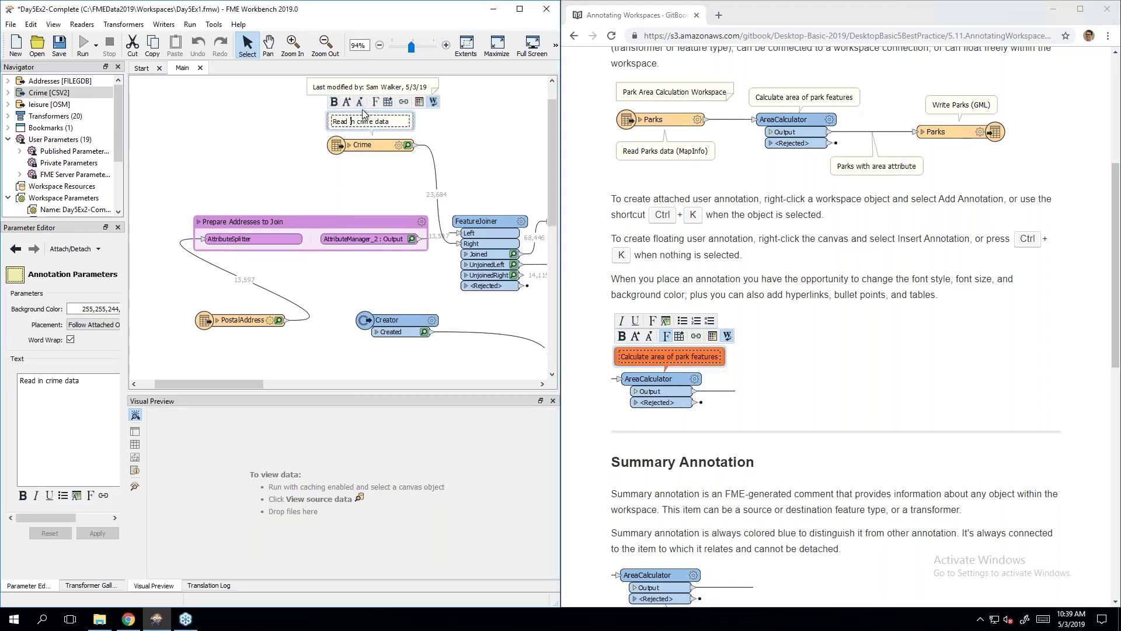
key("ctrl+a")
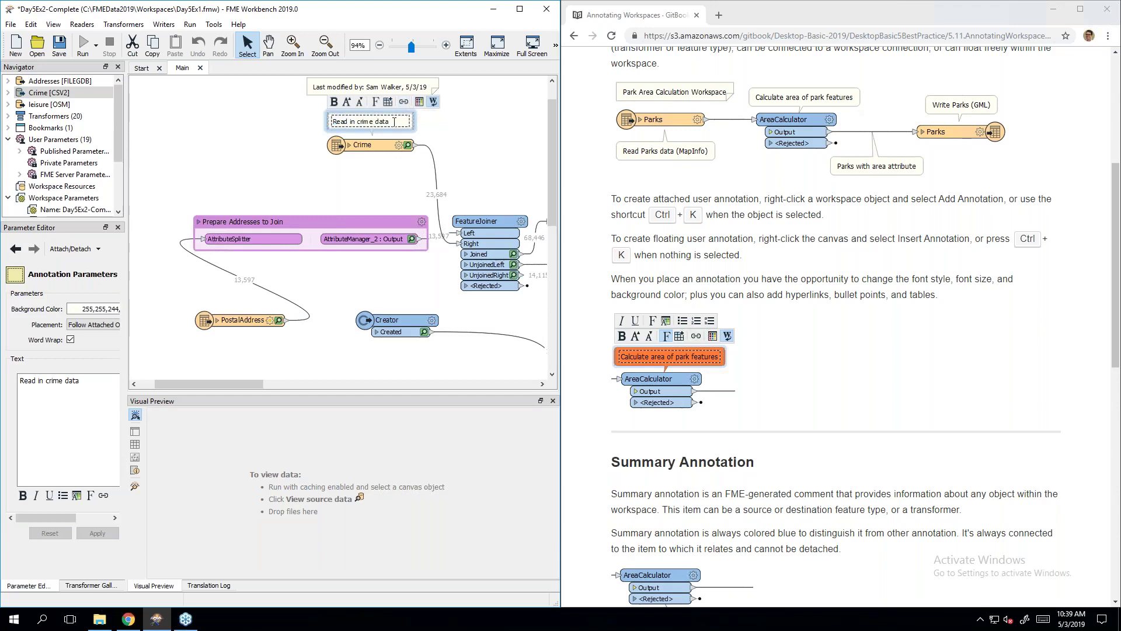
left_click(465, 148)
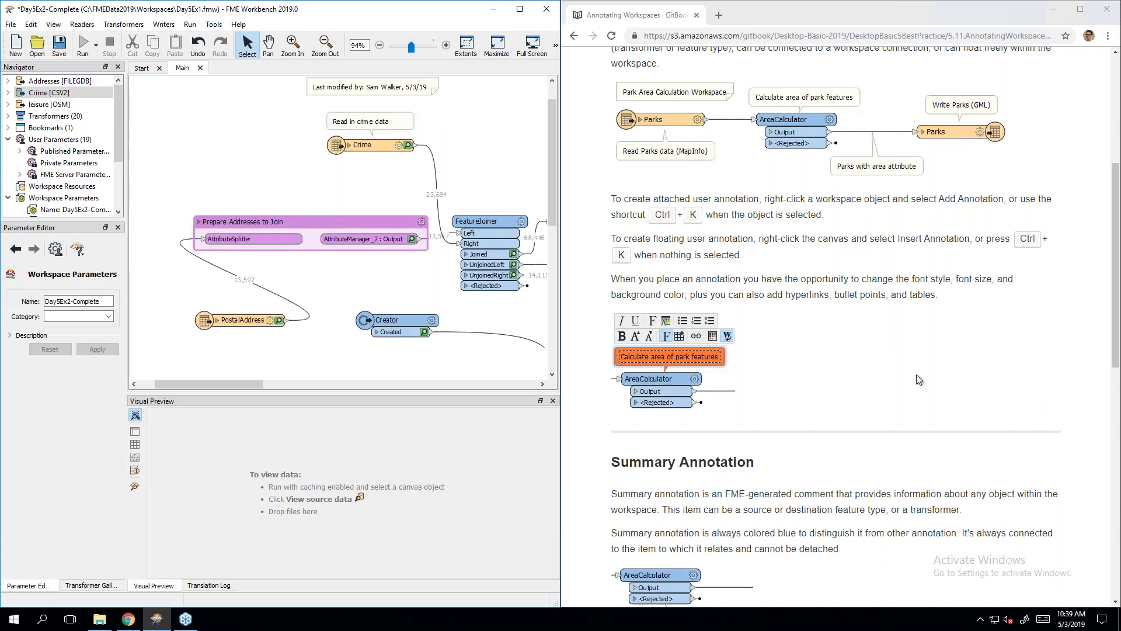
Step: Read the manual's Summary Annotation section and show the summary annotation of the PostalAddress feature type
scroll(917, 373, "down", 6)
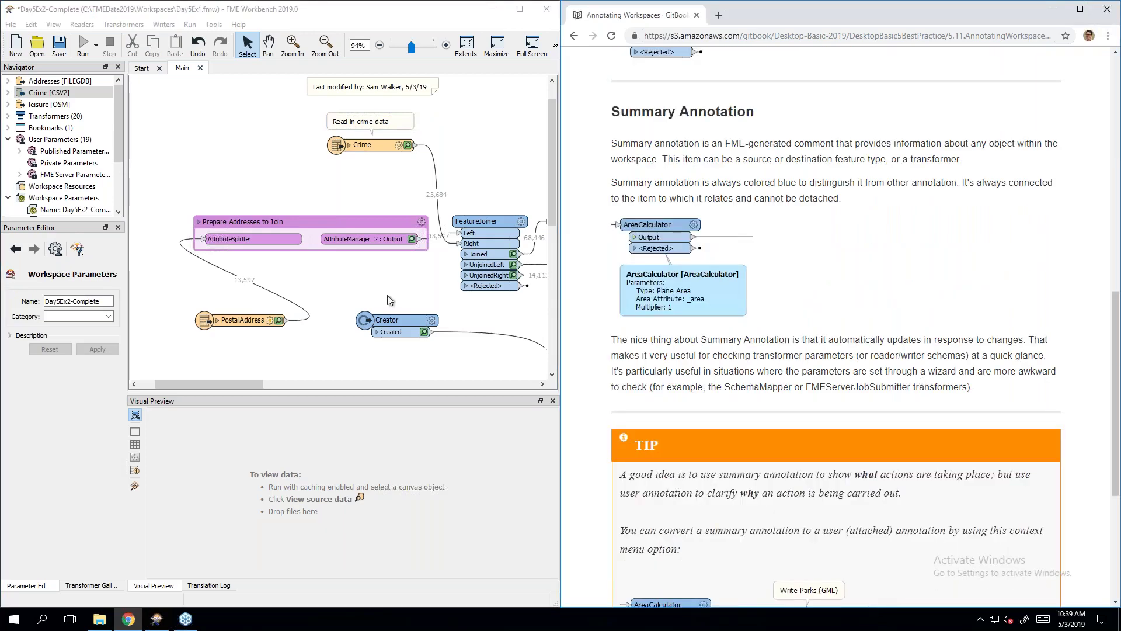
left_click(356, 276)
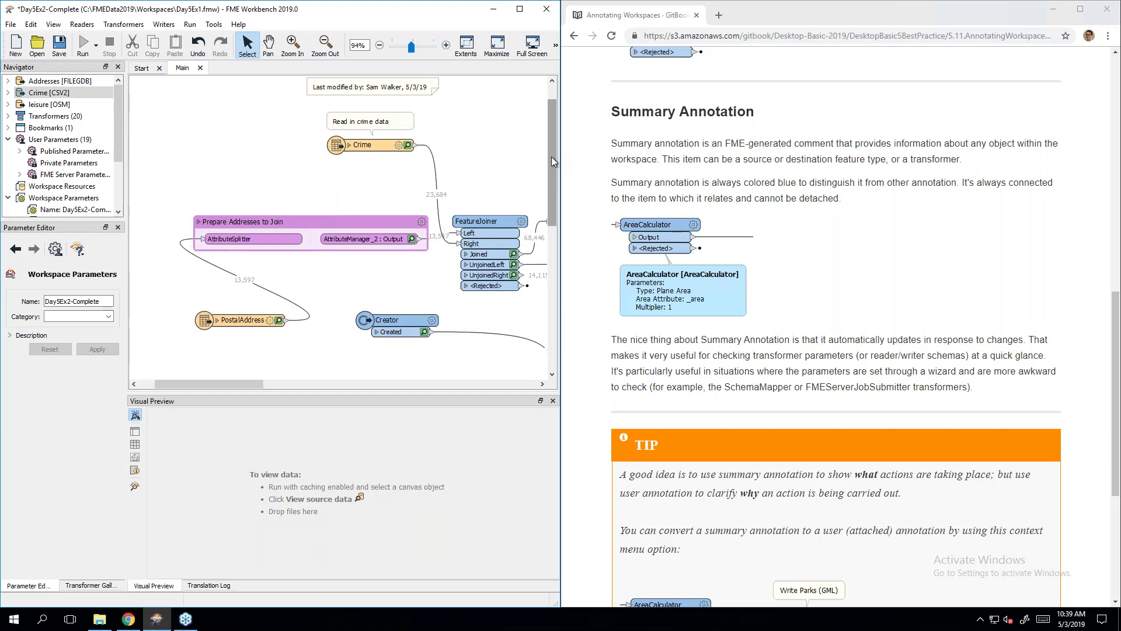
left_click_drag(552, 160, 549, 183)
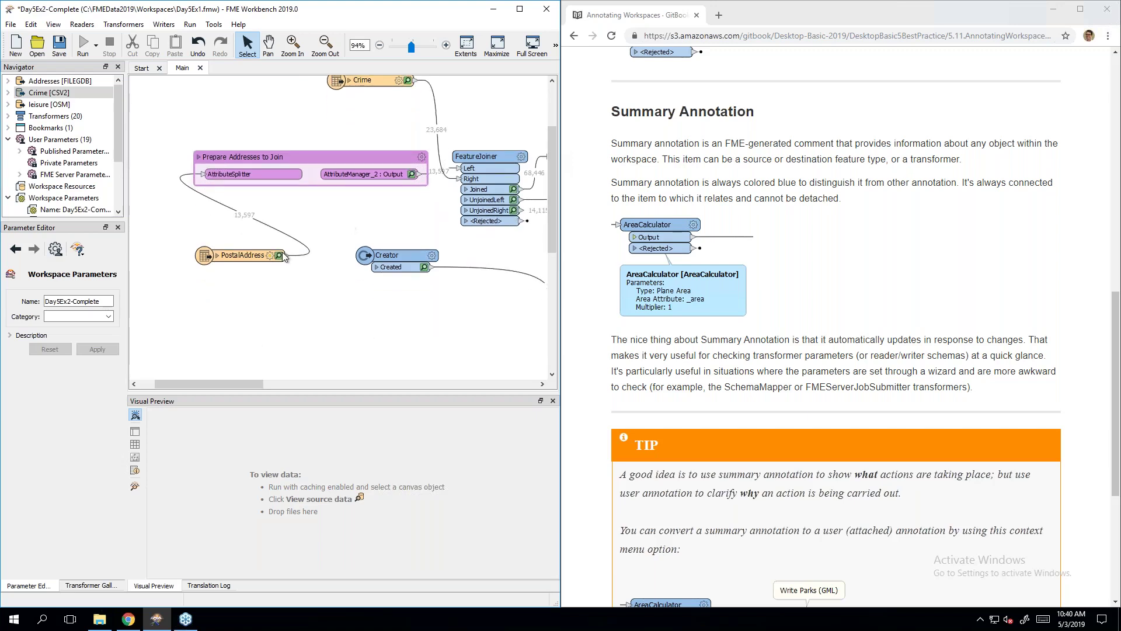
right_click(258, 262)
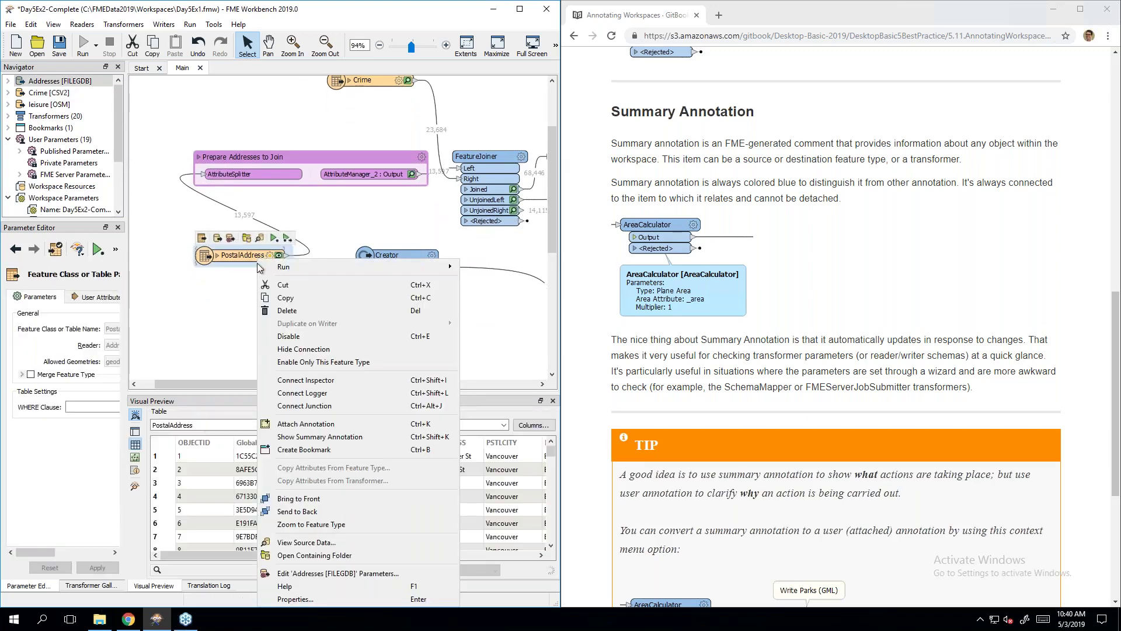
left_click(310, 438)
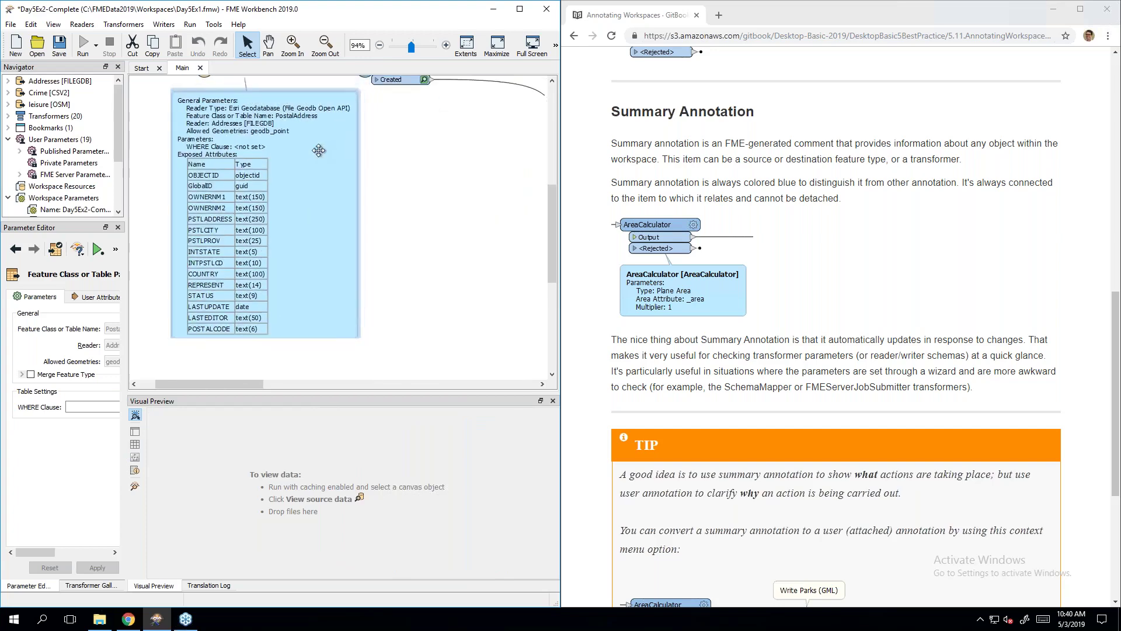
left_click(388, 167)
scroll(435, 234, "up", 1)
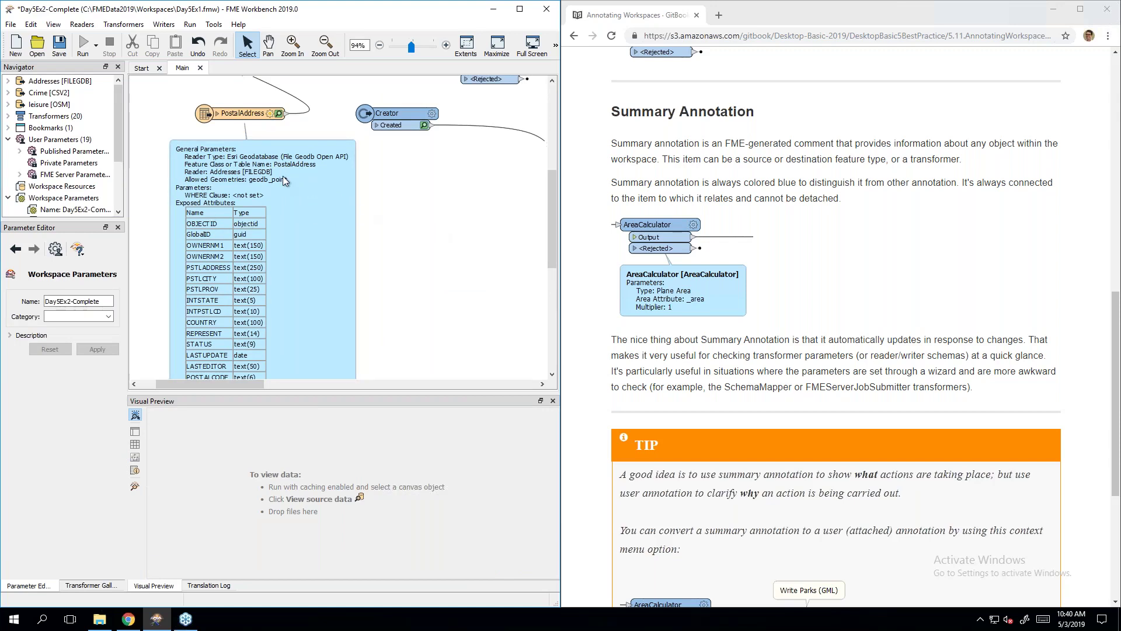
Step: Examine the PostalAddress summary annotation's parameters and exposed attributes, and the option for converting it to an attached annotation
mouse_move(246, 119)
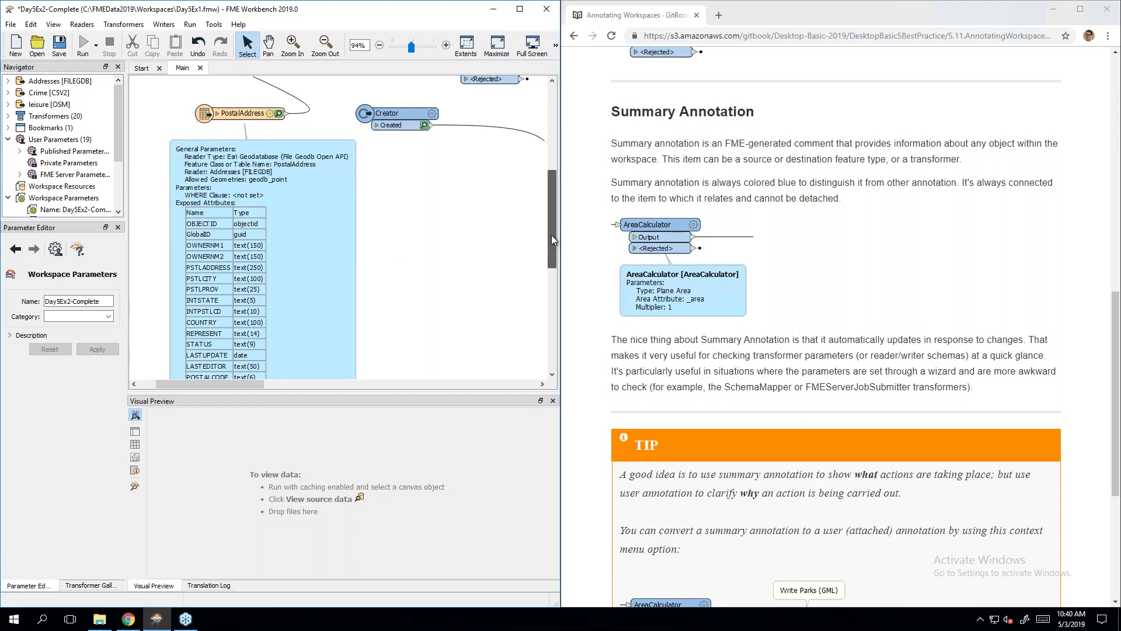
scroll(551, 236, "down", 1)
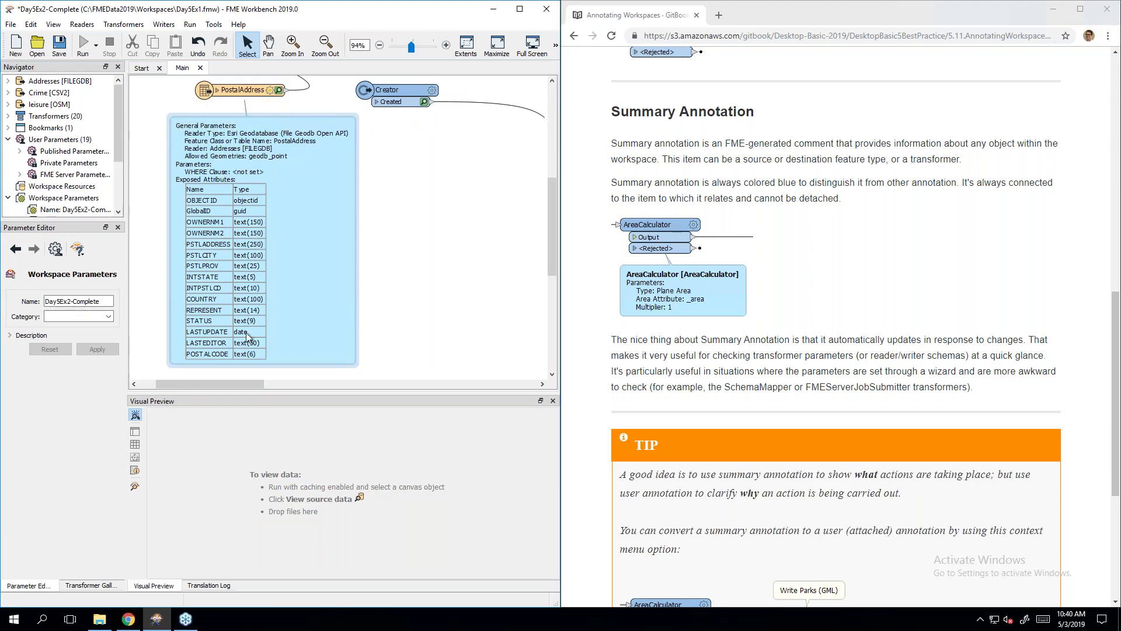
left_click(328, 206)
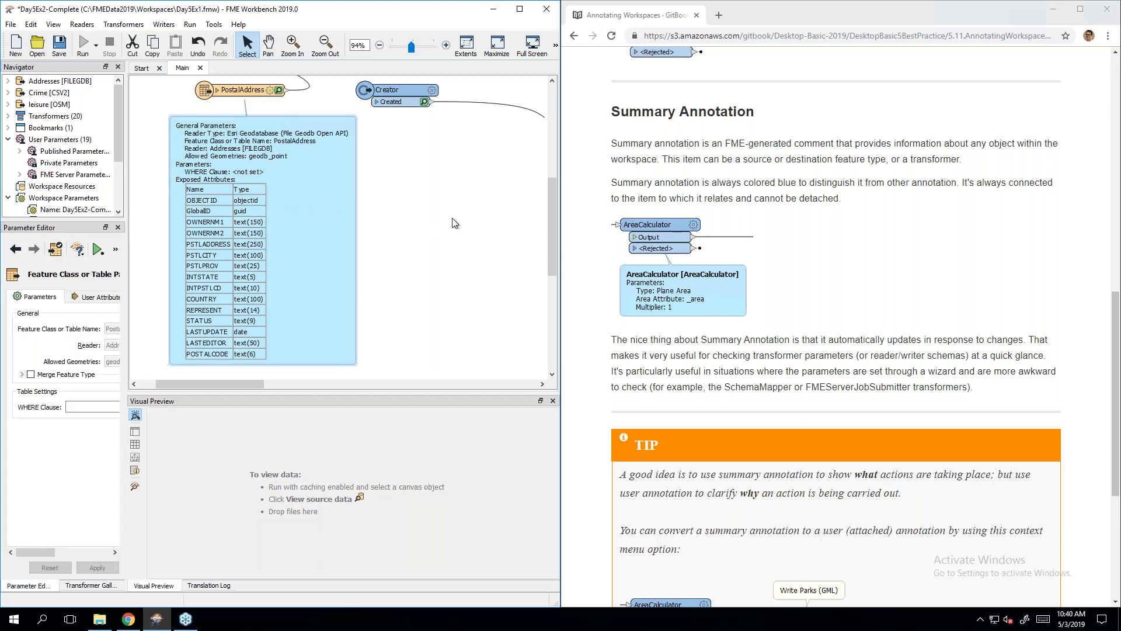
left_click(441, 247)
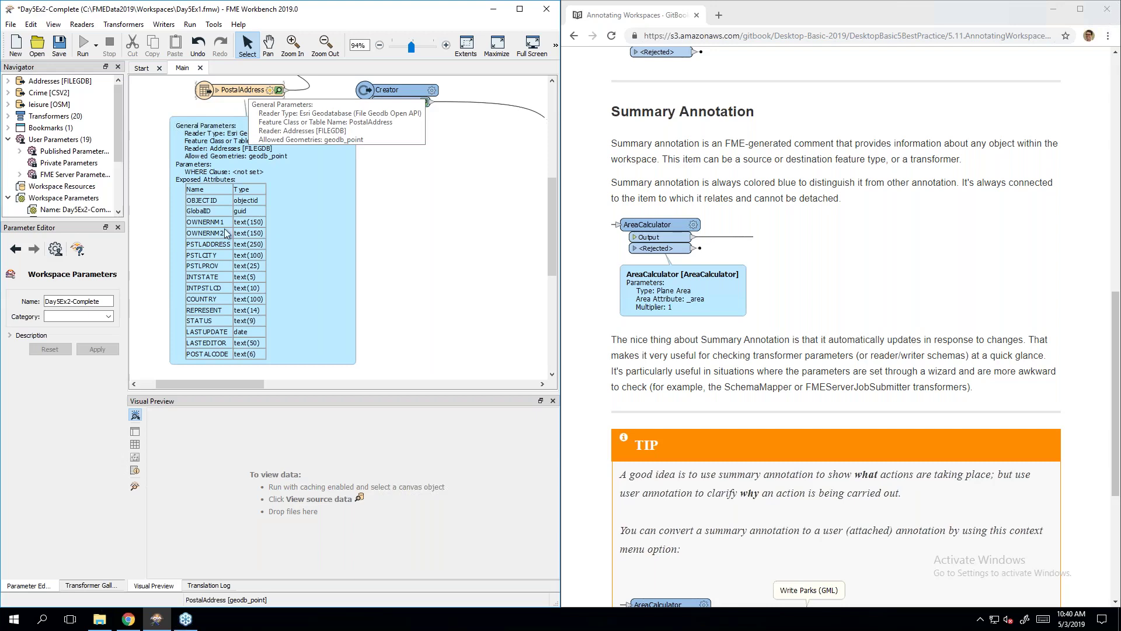
left_click(226, 231)
left_click(386, 215)
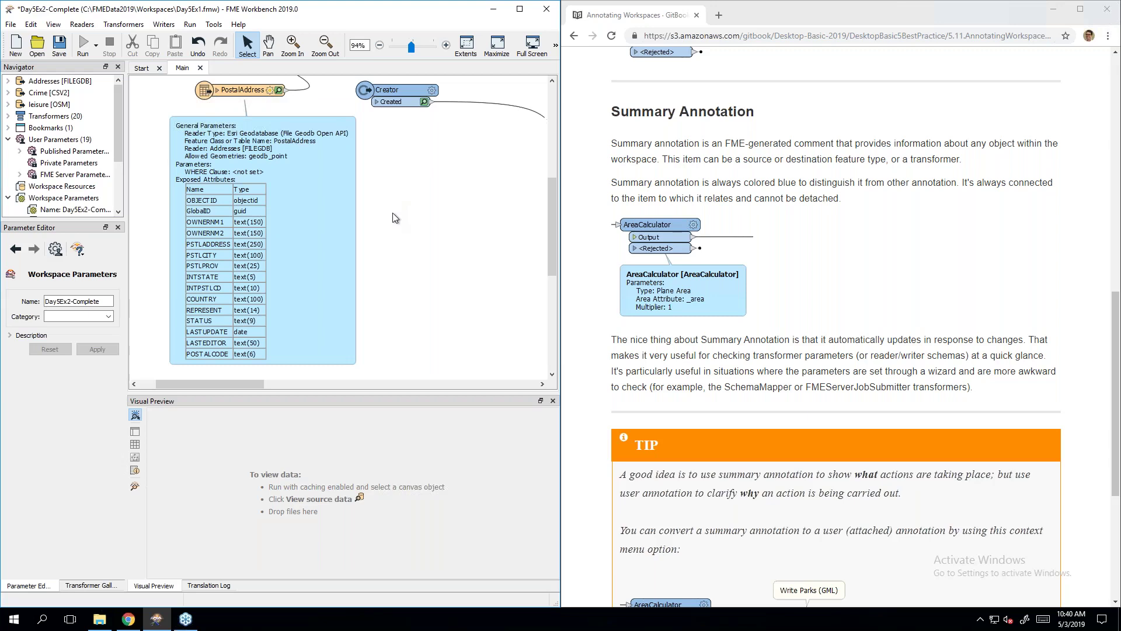
left_click(303, 243)
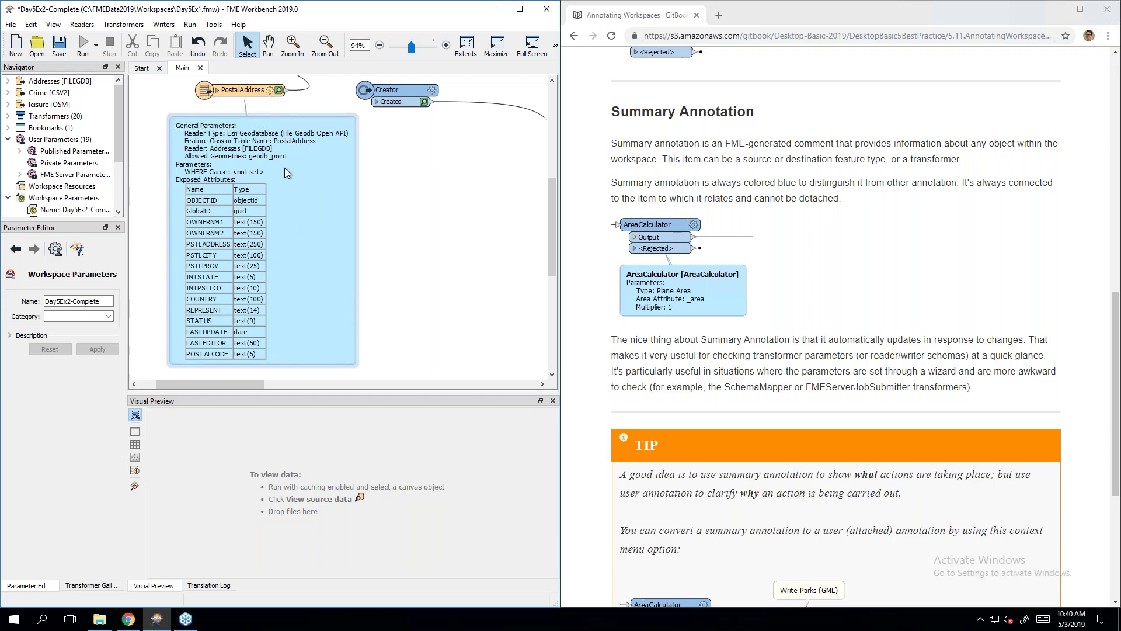
right_click(247, 151)
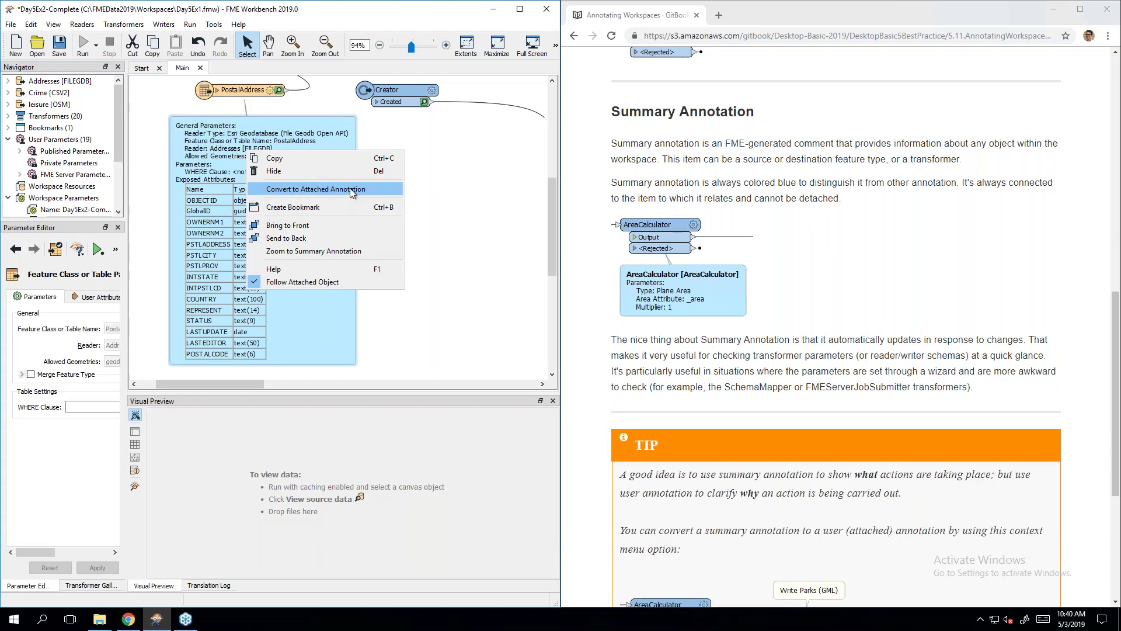
left_click(449, 204)
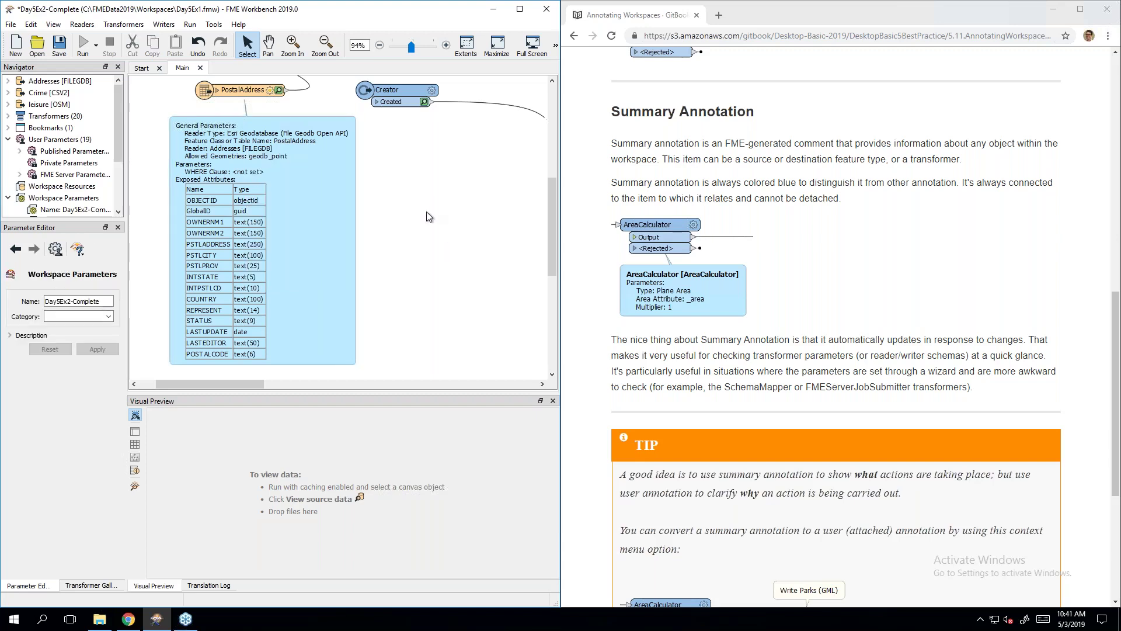
Step: Hide the PostalAddress summary annotation and read the manual's tip on converting summary annotations
left_click(318, 188)
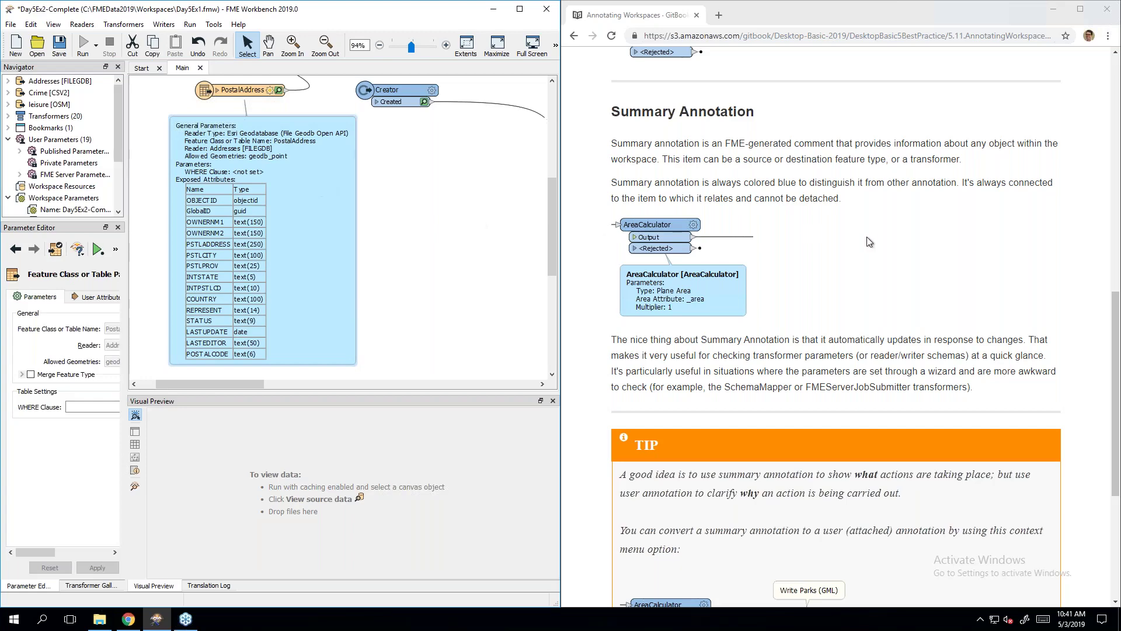
key("Delete")
left_click(917, 257)
scroll(918, 259, "down", 5)
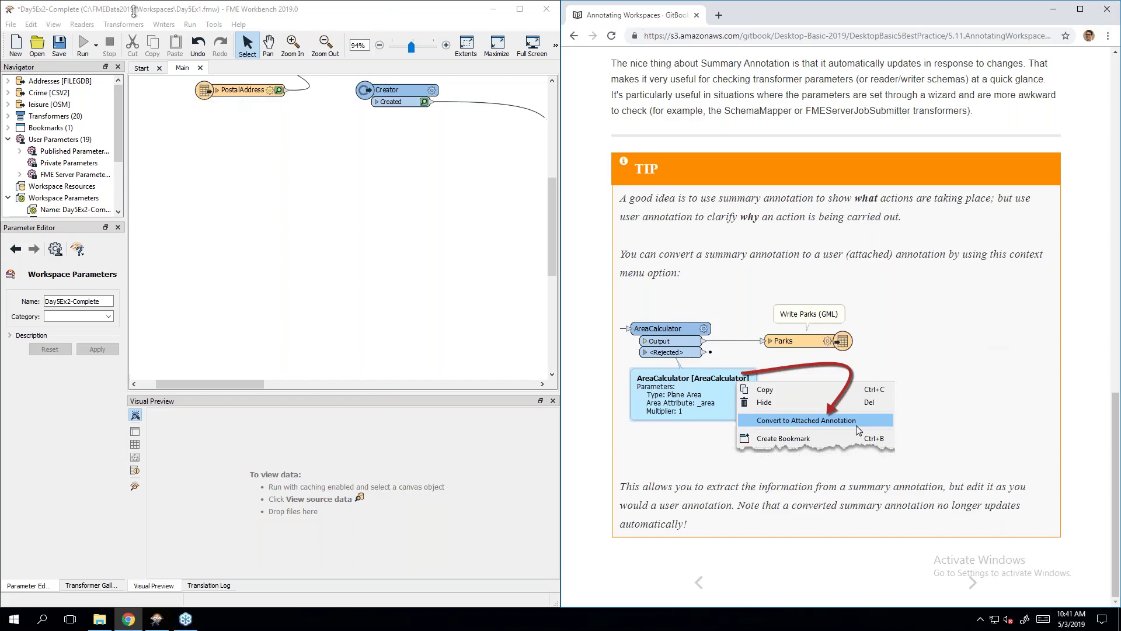
left_click(299, 305)
scroll(298, 307, "up", 5)
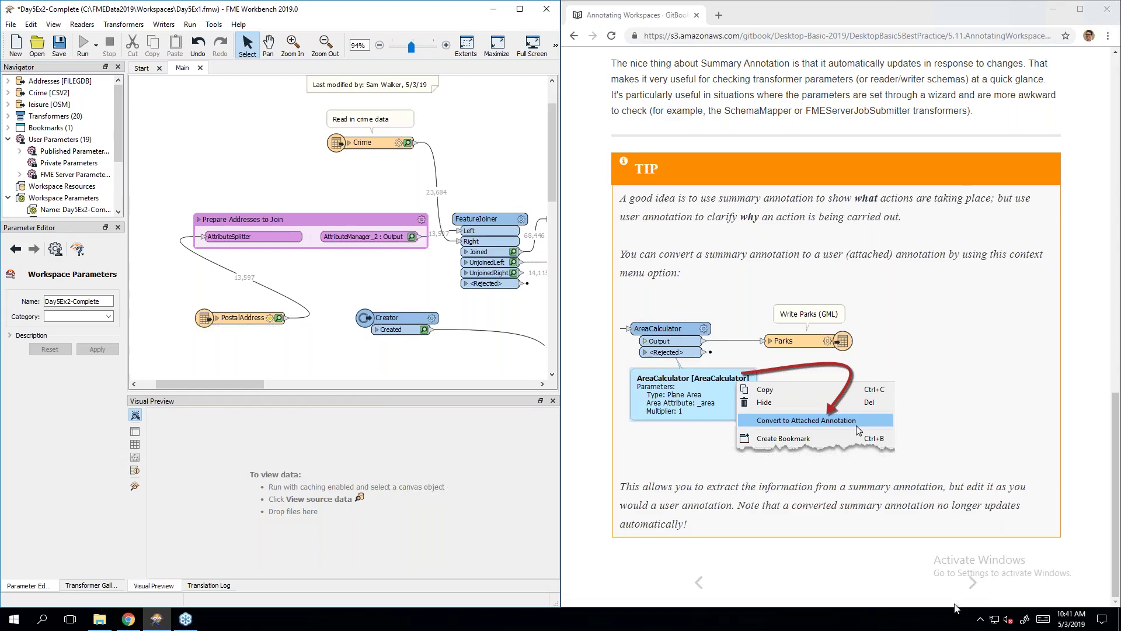
Step: Move on to the manual's Bookmarks page and read about adding, resizing and editing bookmarks
left_click(975, 582)
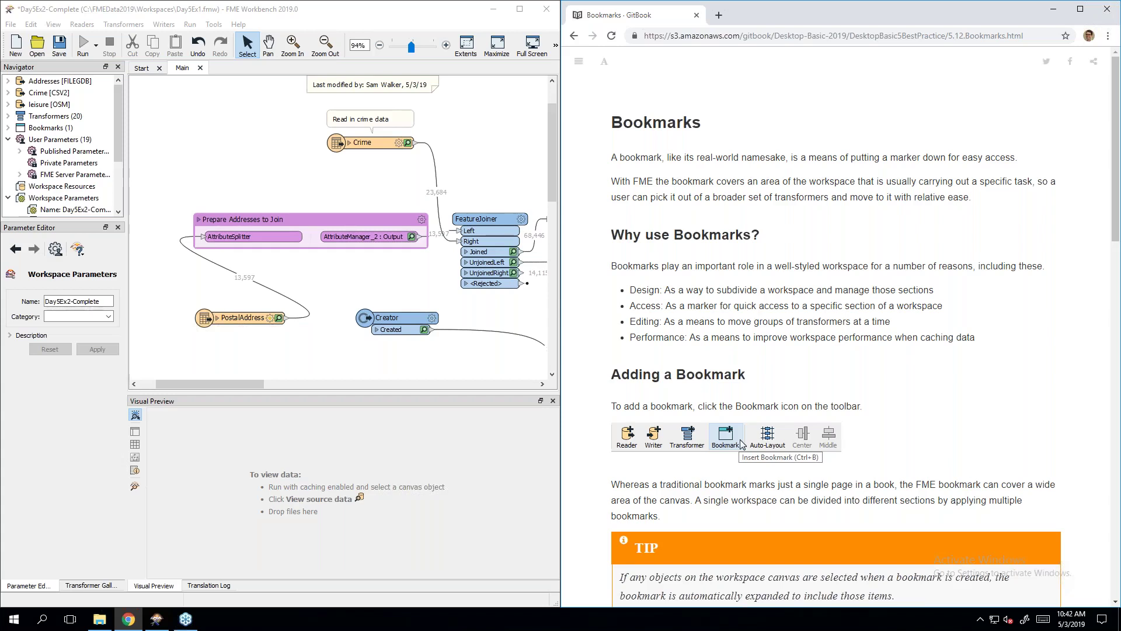
scroll(979, 283, "down", 2)
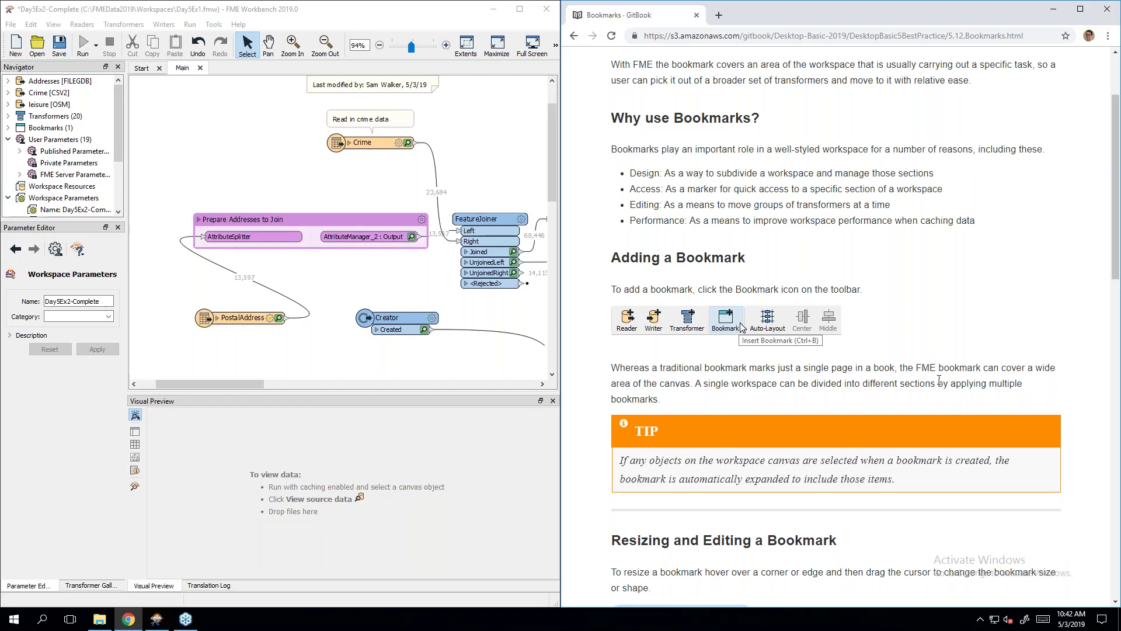
scroll(940, 380, "down", 5)
scroll(835, 362, "down", 3)
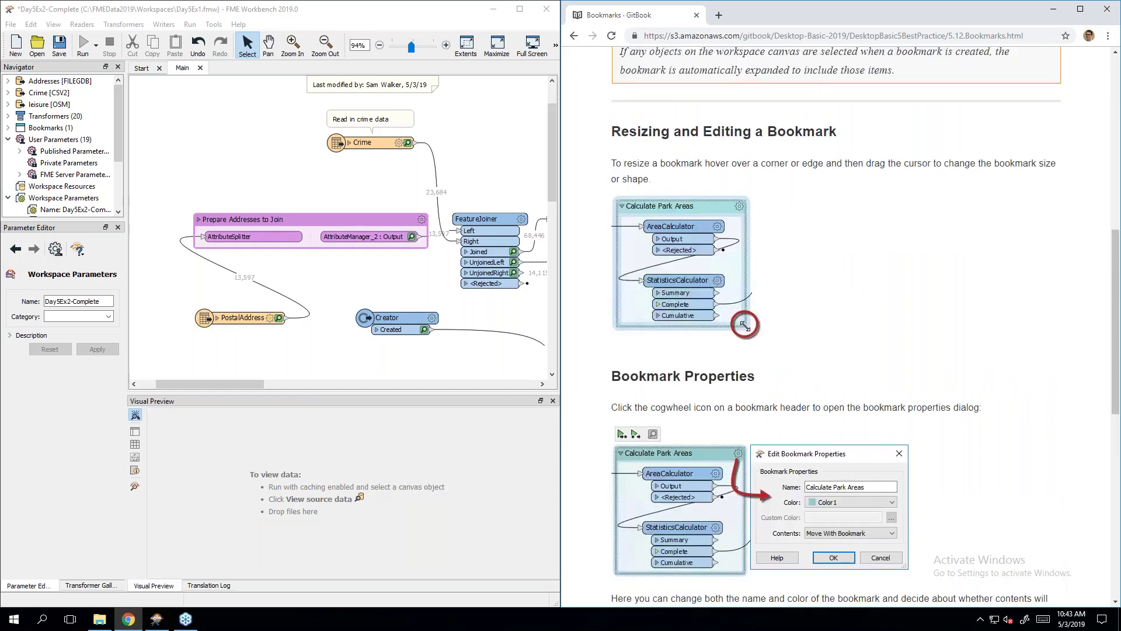
Step: Expand the Prepare Addresses to Join bookmark and move it with its transformers slightly up and away from the FeatureJoiner
left_click(199, 220)
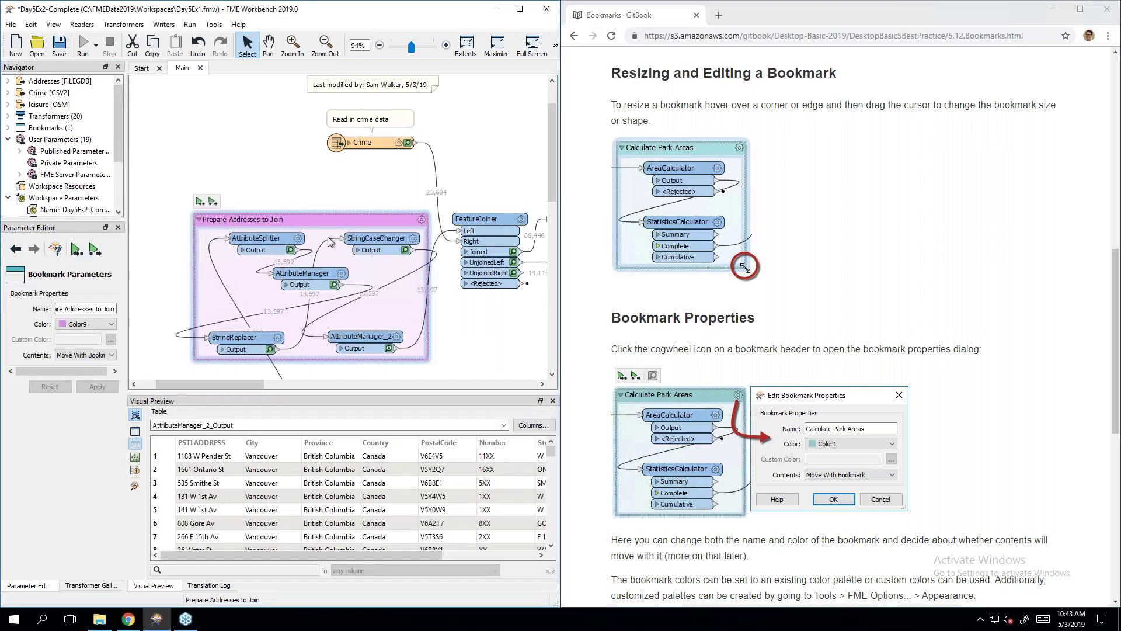
mouse_move(287, 221)
left_mouse_down()
mouse_move(289, 177)
mouse_move(257, 180)
mouse_move(274, 171)
mouse_move(289, 180)
left_mouse_up()
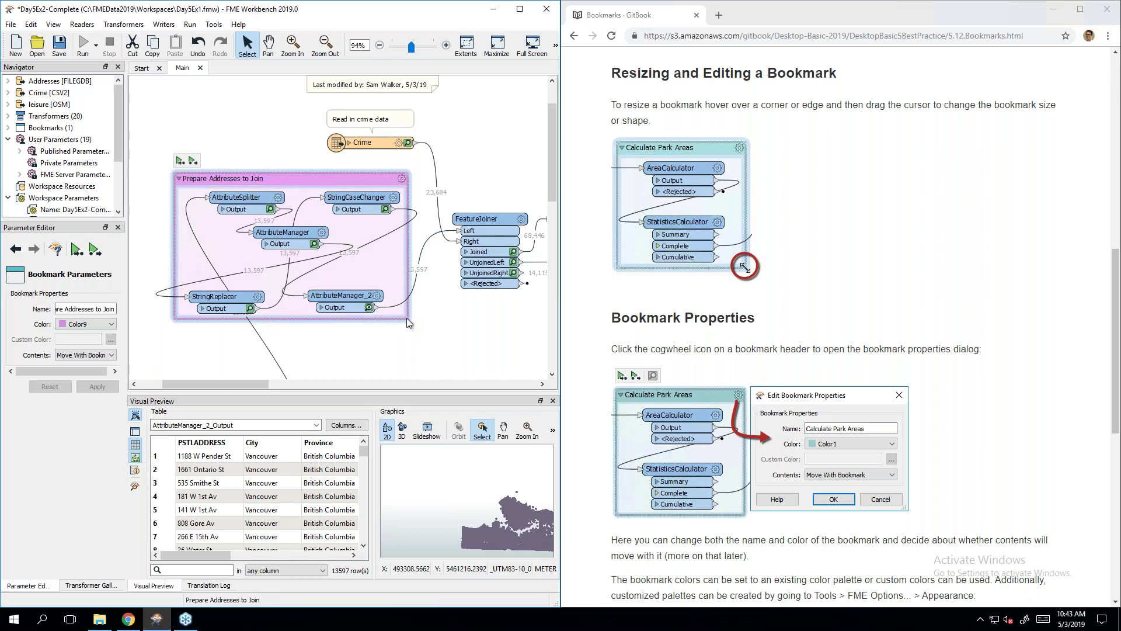
Step: Enlarge the Prepare Addresses to Join bookmark slightly and examine the color and contents options in its properties
mouse_move(406, 317)
left_mouse_down()
mouse_move(421, 333)
mouse_move(410, 325)
left_mouse_up()
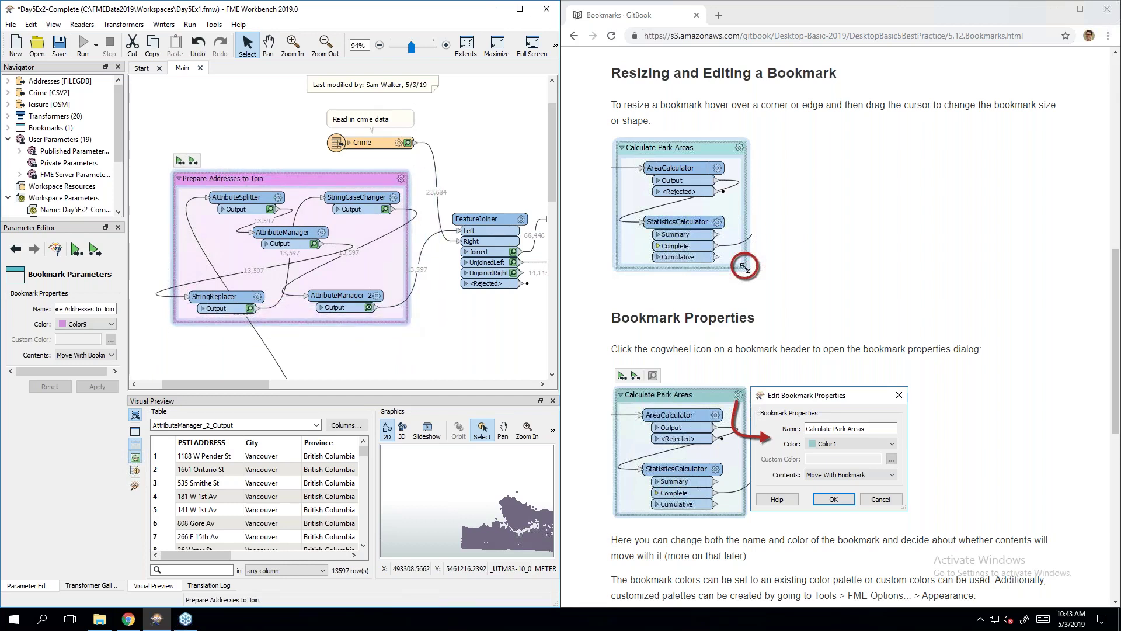
left_click(403, 180)
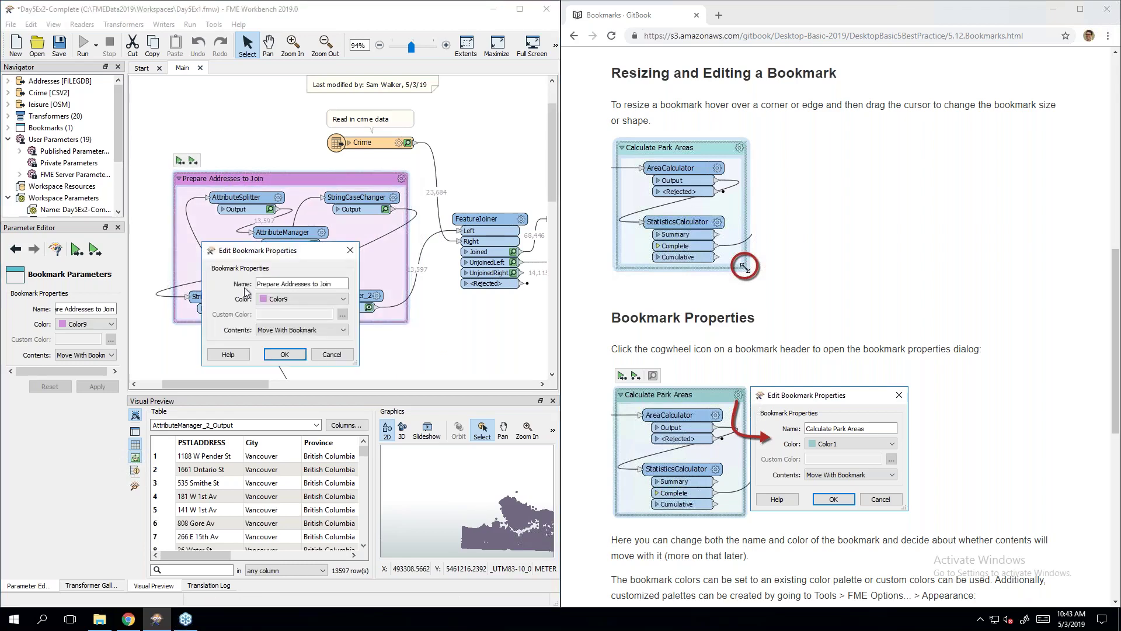
left_click(287, 300)
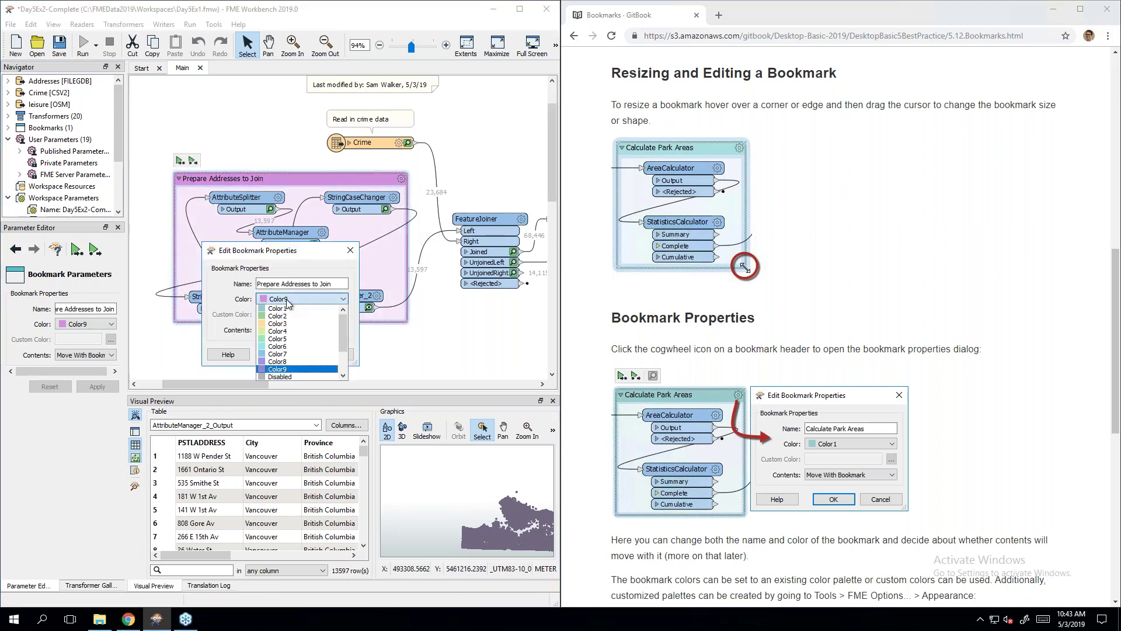
scroll(295, 359, "down", 2)
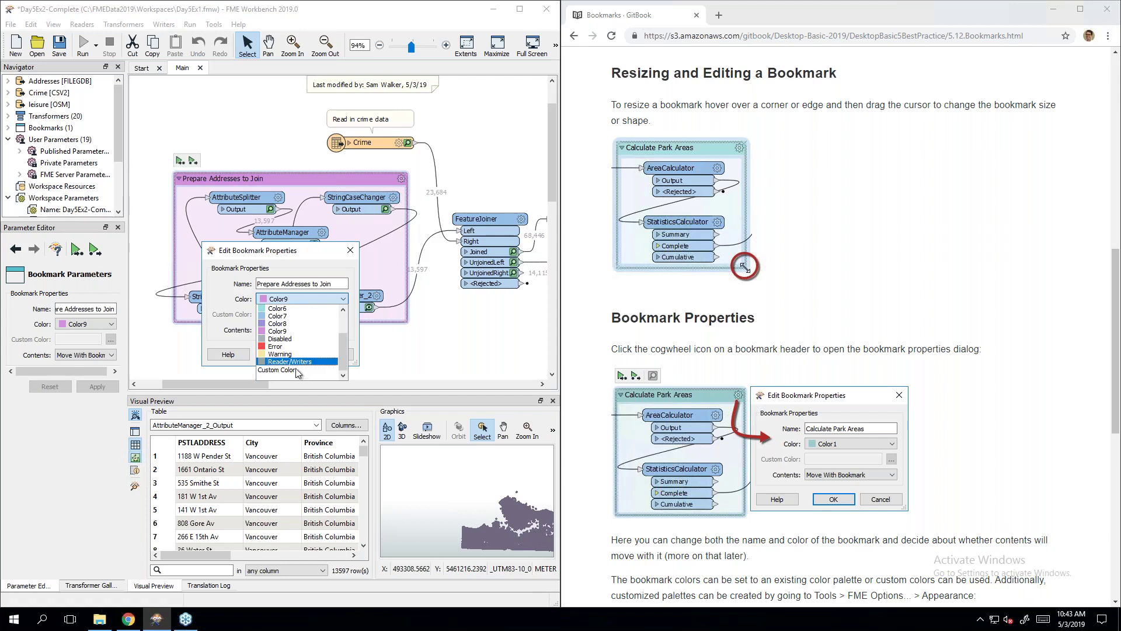
scroll(301, 295, "up", 2)
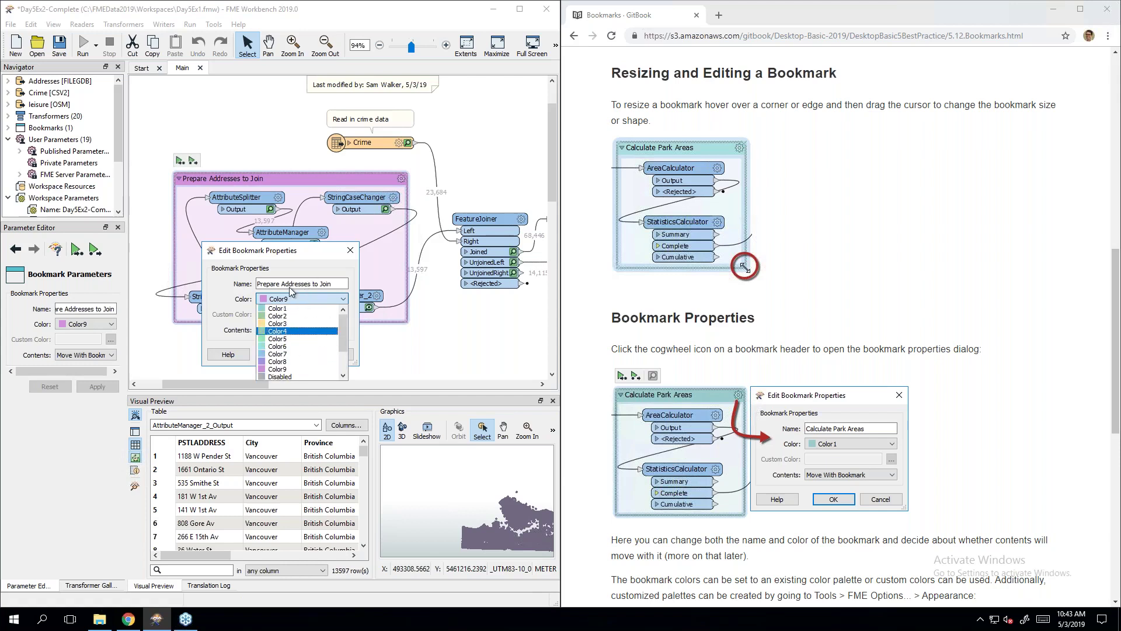
left_click(303, 251)
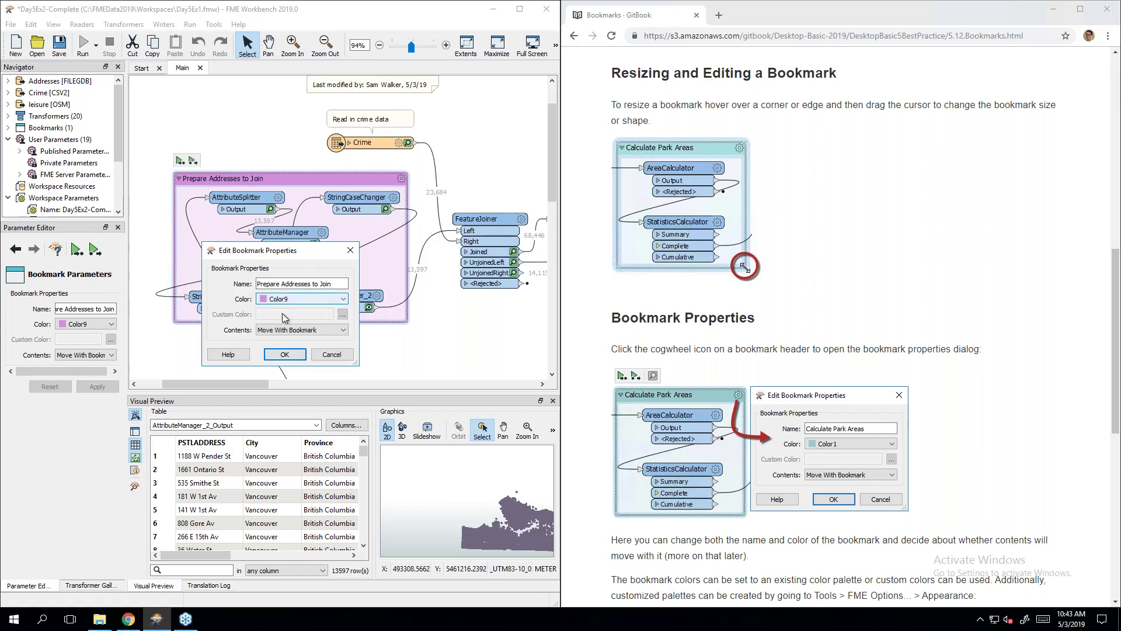
left_click(282, 331)
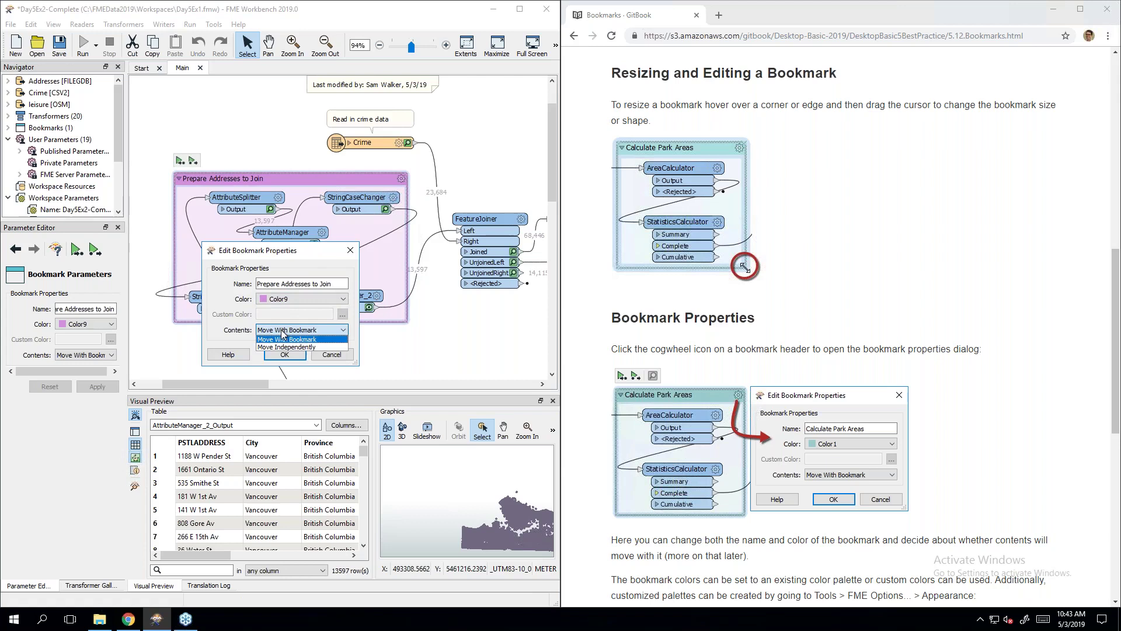
left_click(328, 358)
left_click(331, 356)
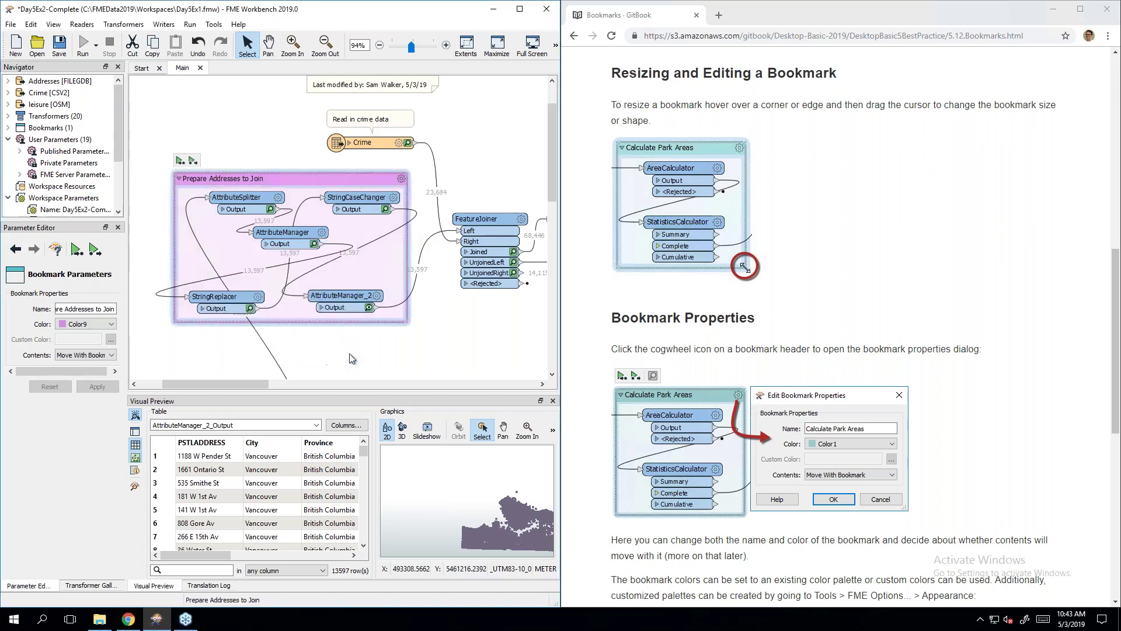
Step: Read the manual's note on bookmark color palettes and examine the bookmark palette settings in FME Options under Appearance
left_click(904, 292)
scroll(904, 292, "down", 8)
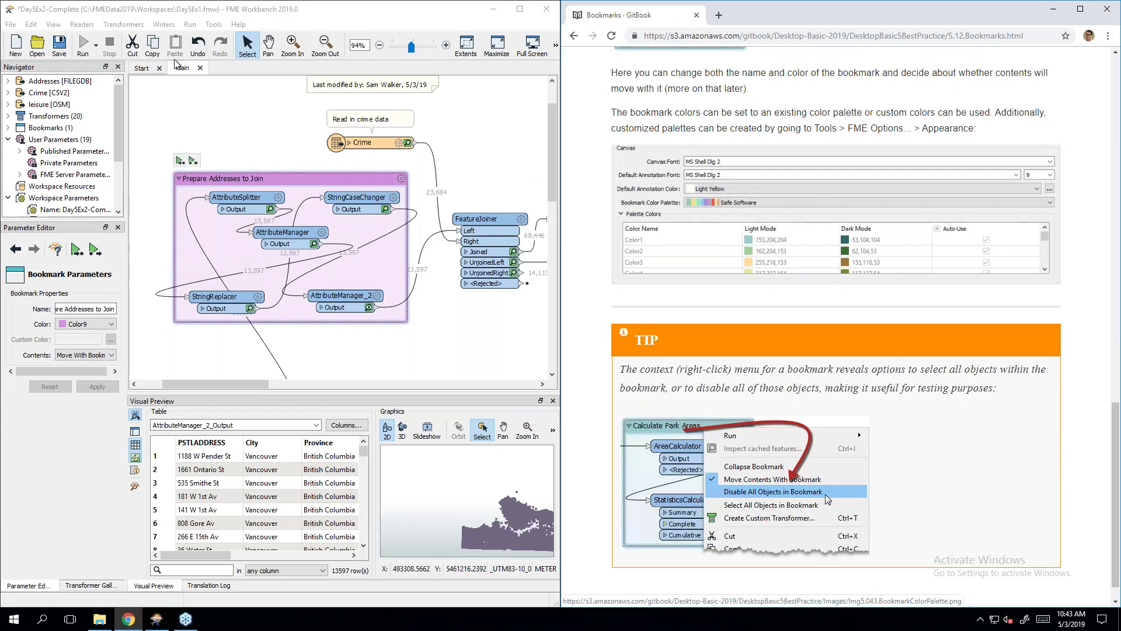
left_click(214, 24)
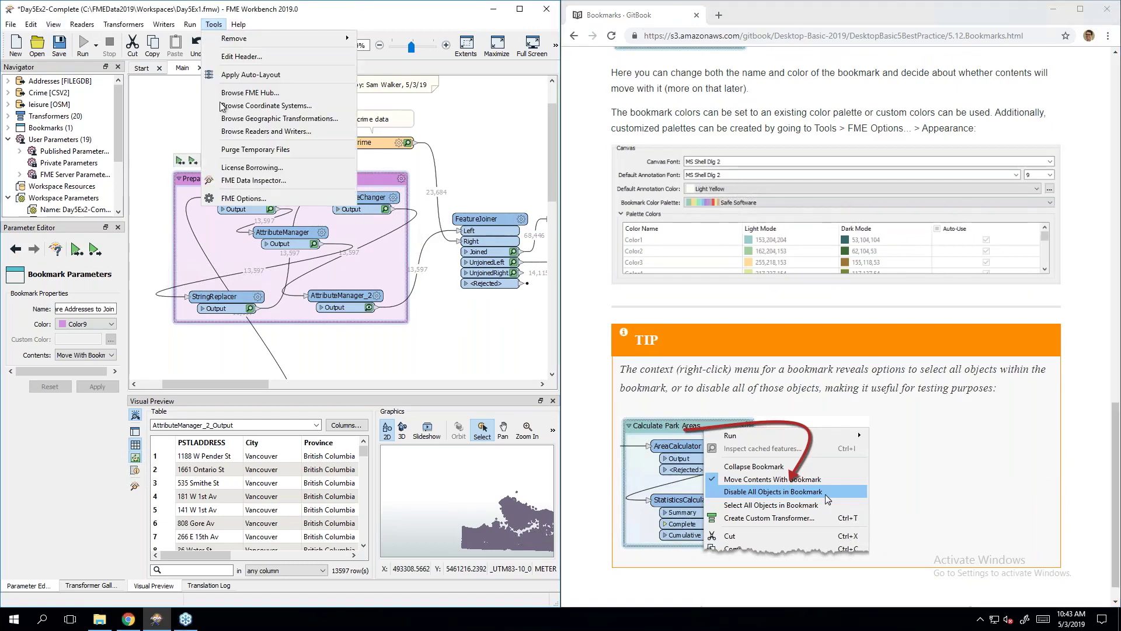
left_click(240, 198)
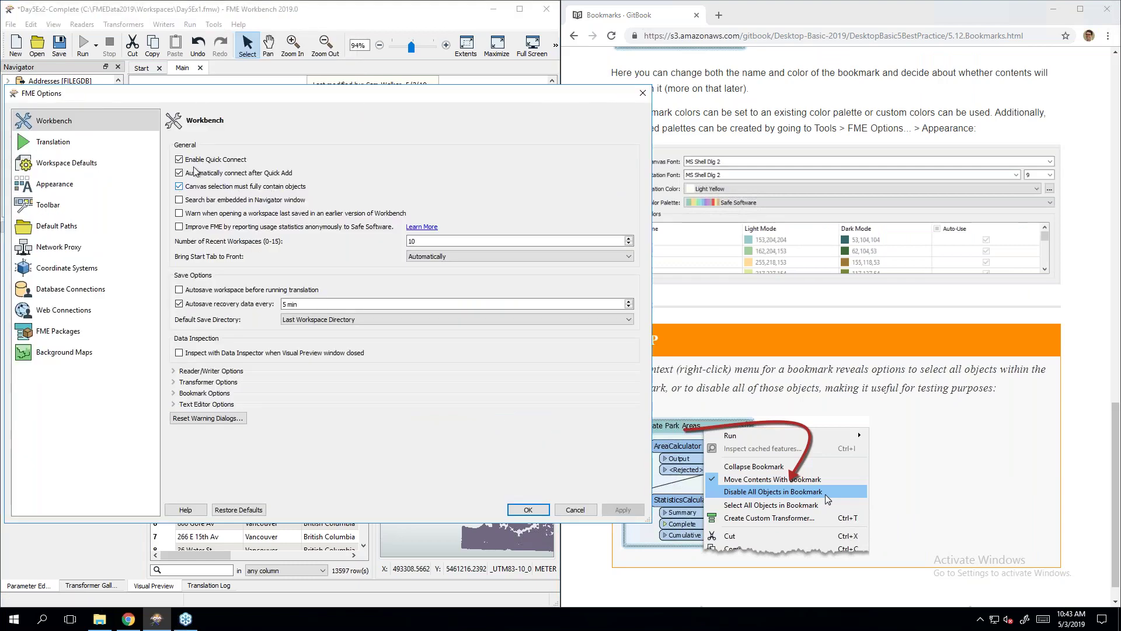
left_click(59, 187)
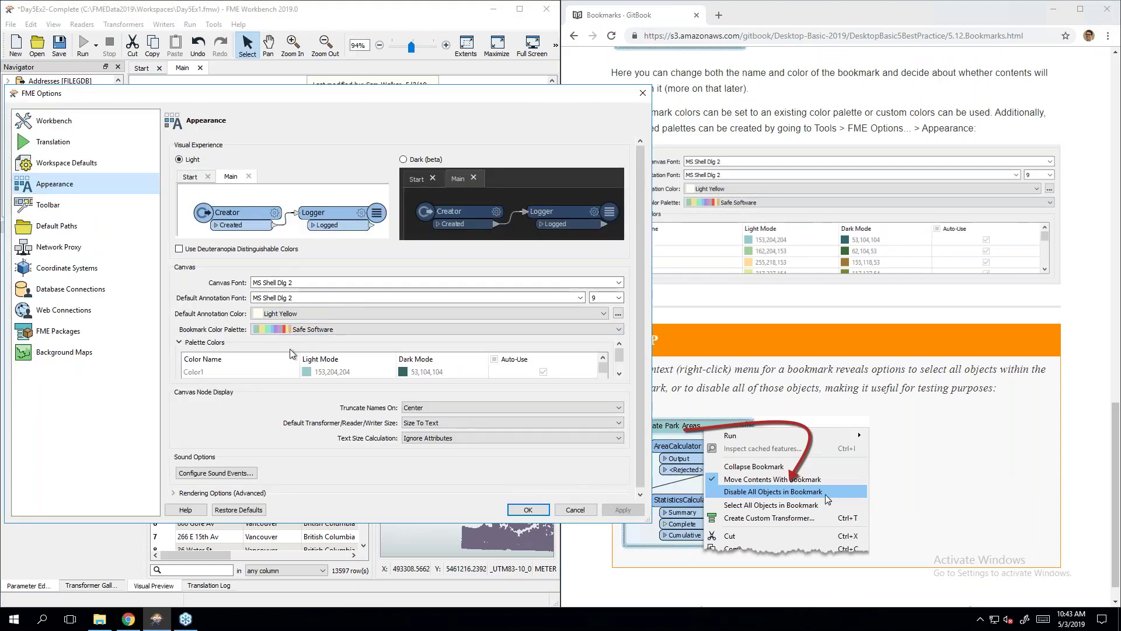
scroll(286, 372, "down", 2)
scroll(286, 367, "up", 5)
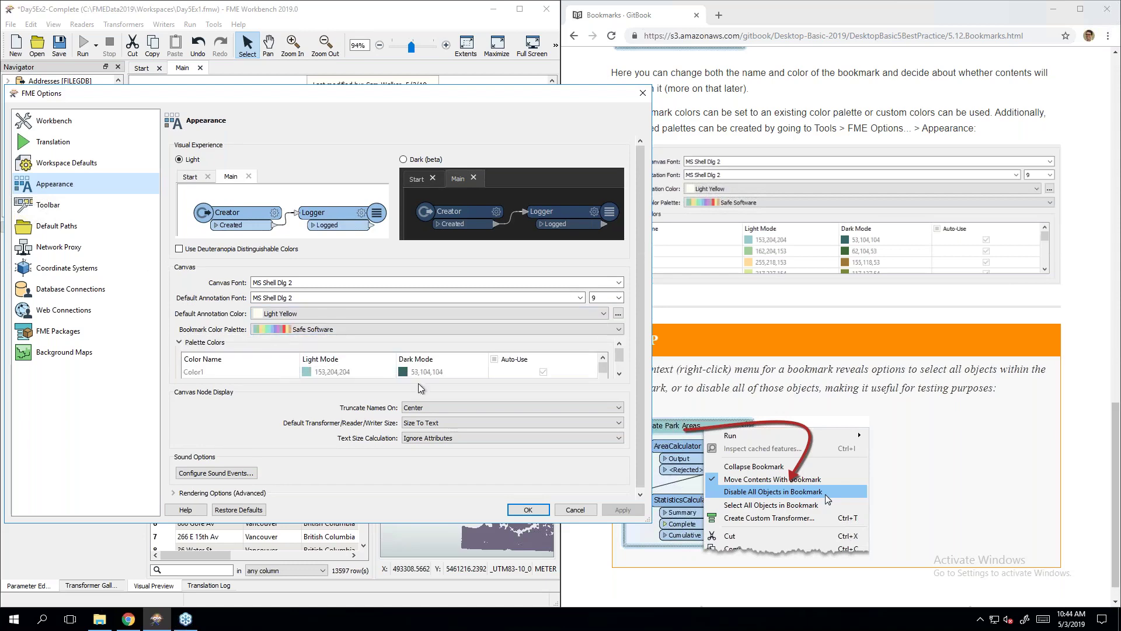
left_click(575, 509)
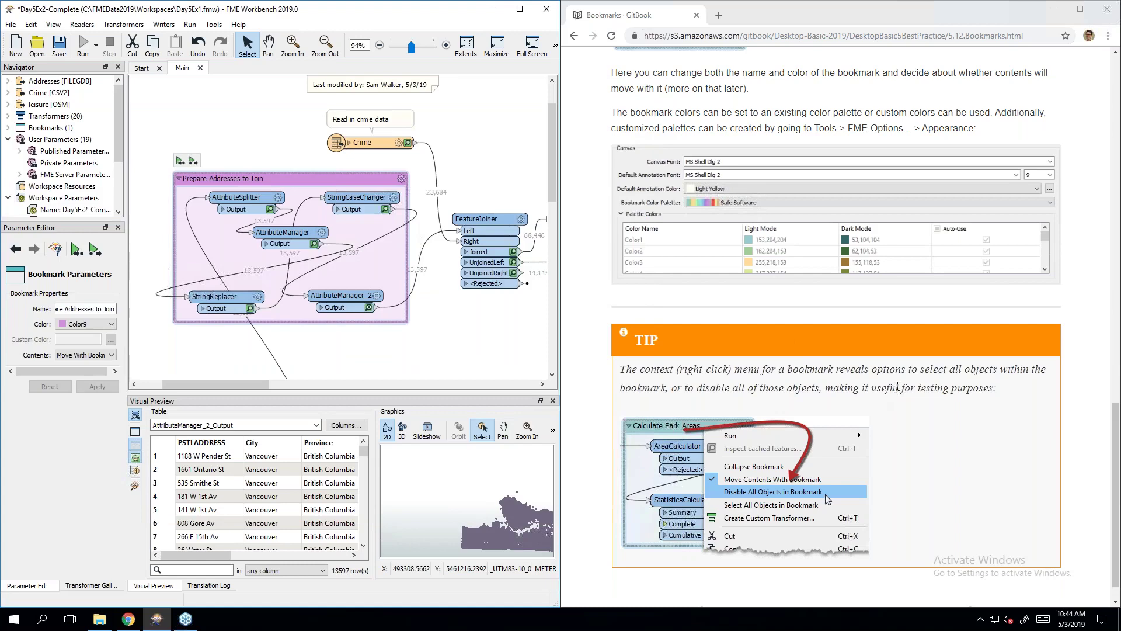
Step: Review the bookmark's options for disabling or selecting all its objects, and move on to the manual's Bookmarks for Design page
right_click(288, 185)
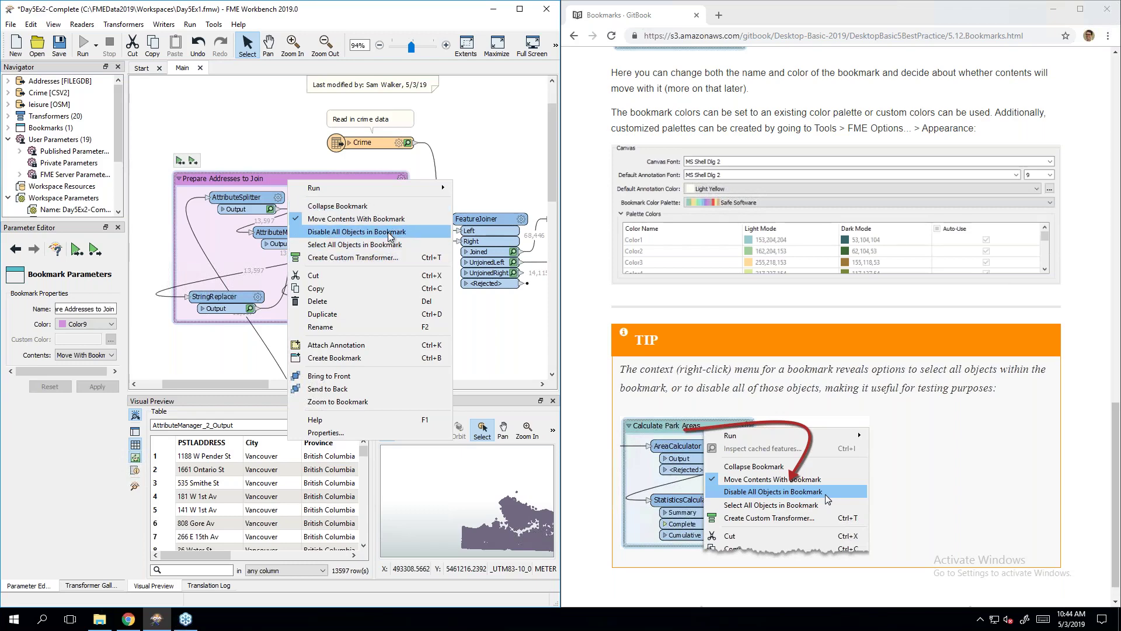
left_click(260, 137)
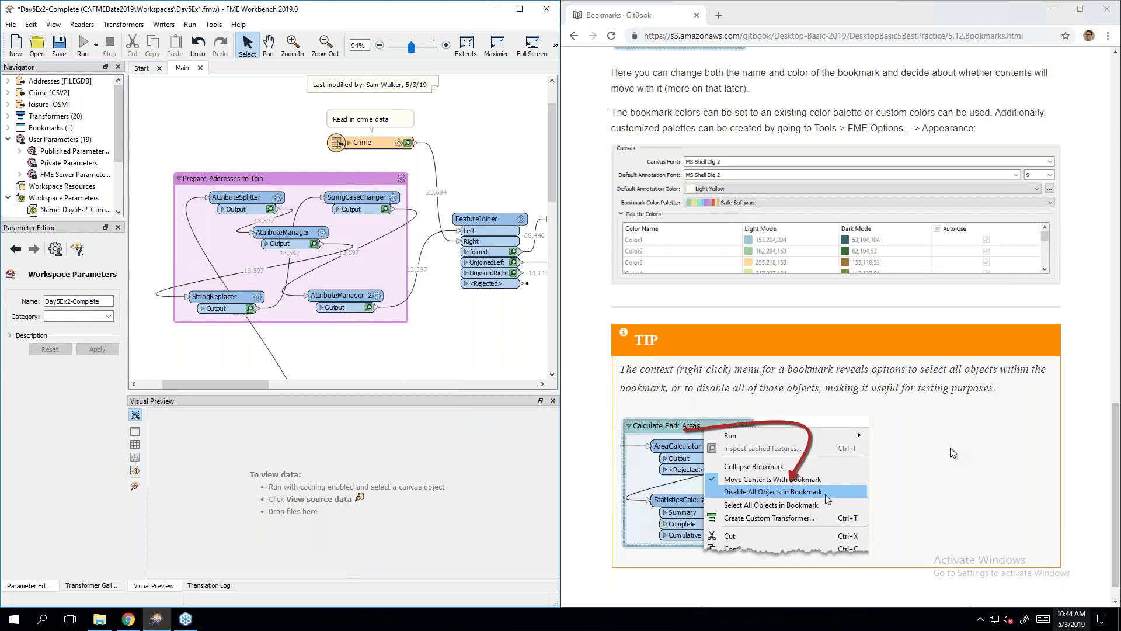
left_click(956, 388)
key("Right")
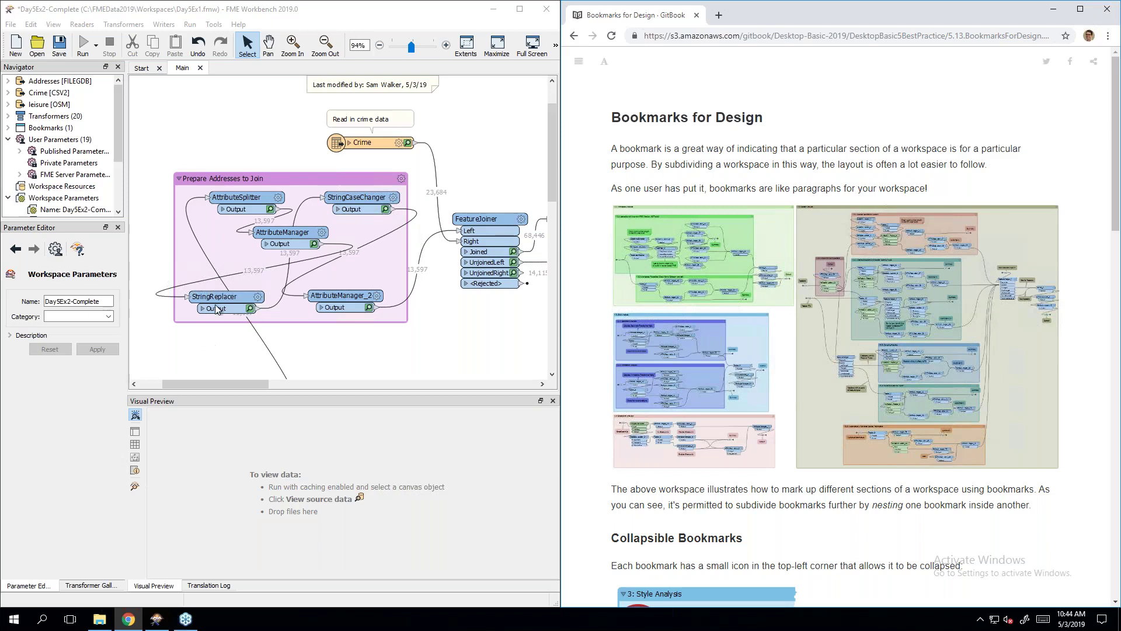
Step: Widen the Navigator and examine the transformers listed under the Prepare Addresses to Join bookmark
left_click(8, 128)
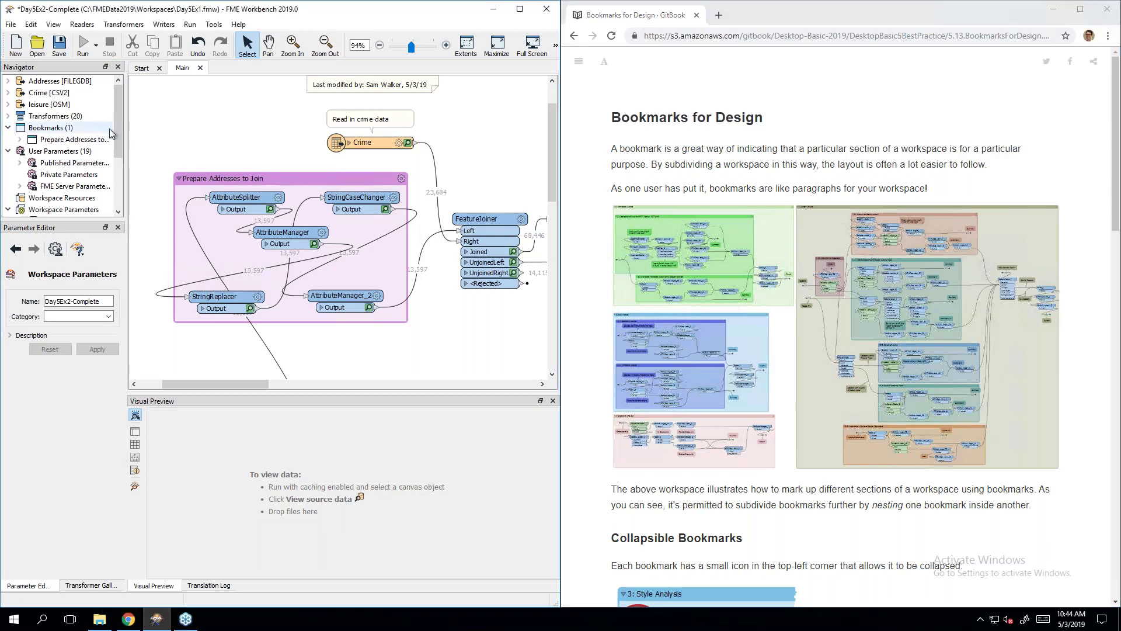
left_click_drag(125, 132, 186, 134)
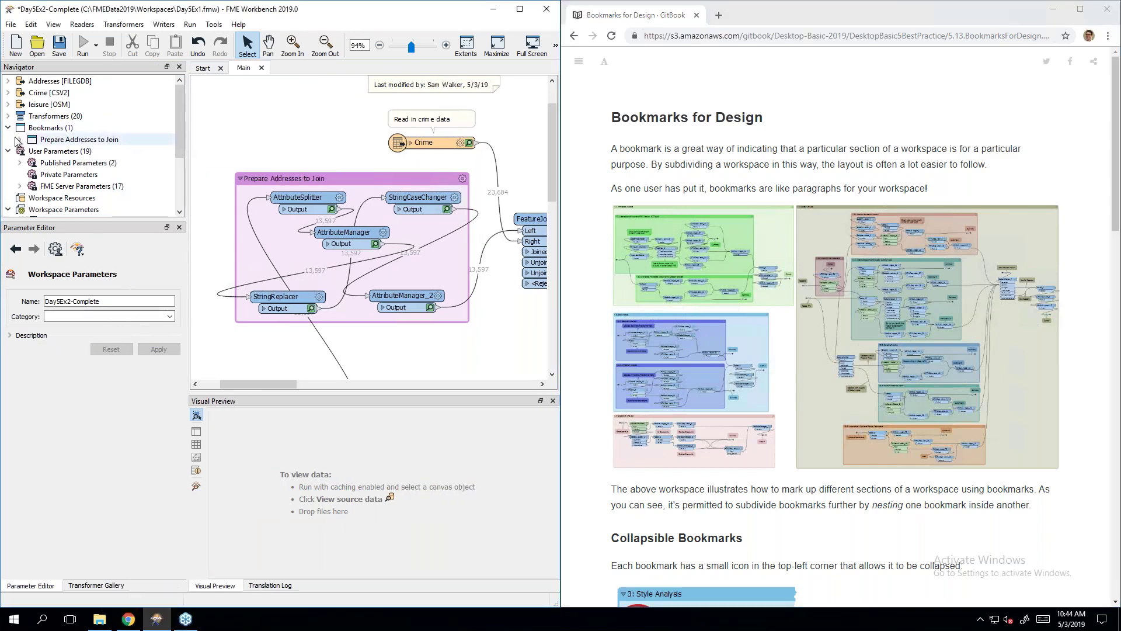
left_click(19, 139)
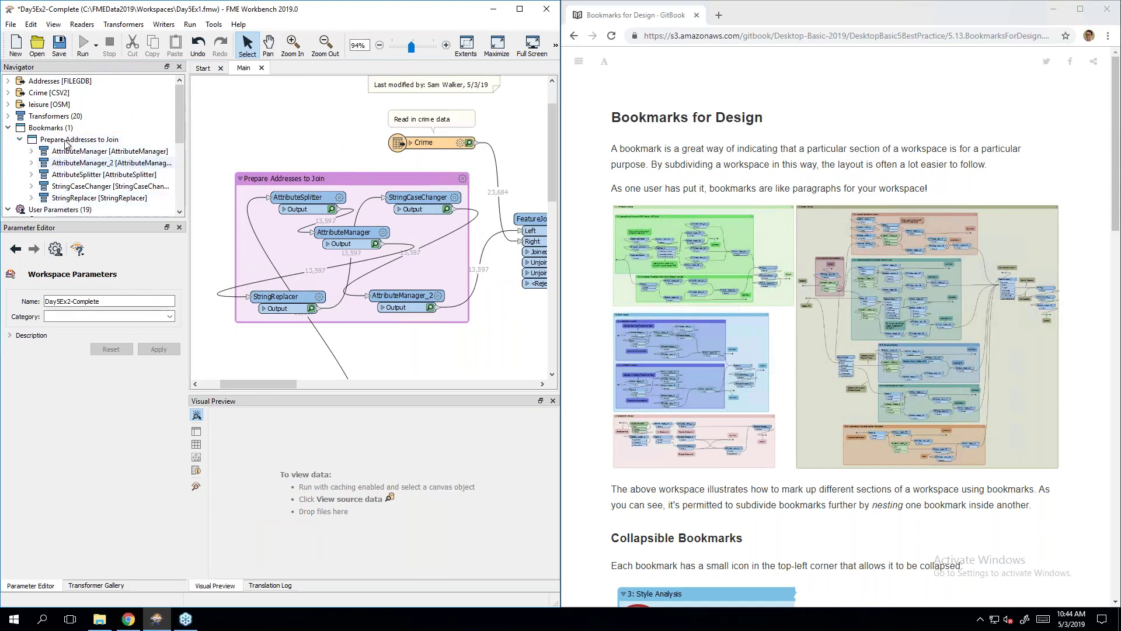
left_click(8, 128)
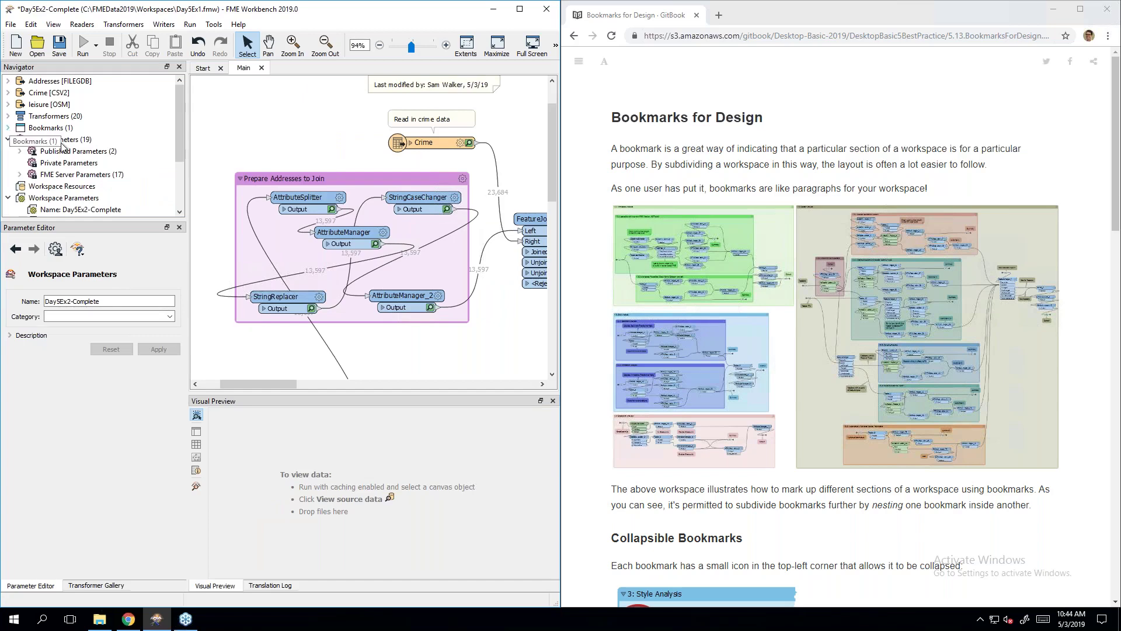
Step: Examine the manual's enlarged example of a bookmarked workspace and read about nested and collapsible bookmarks
left_click(790, 315)
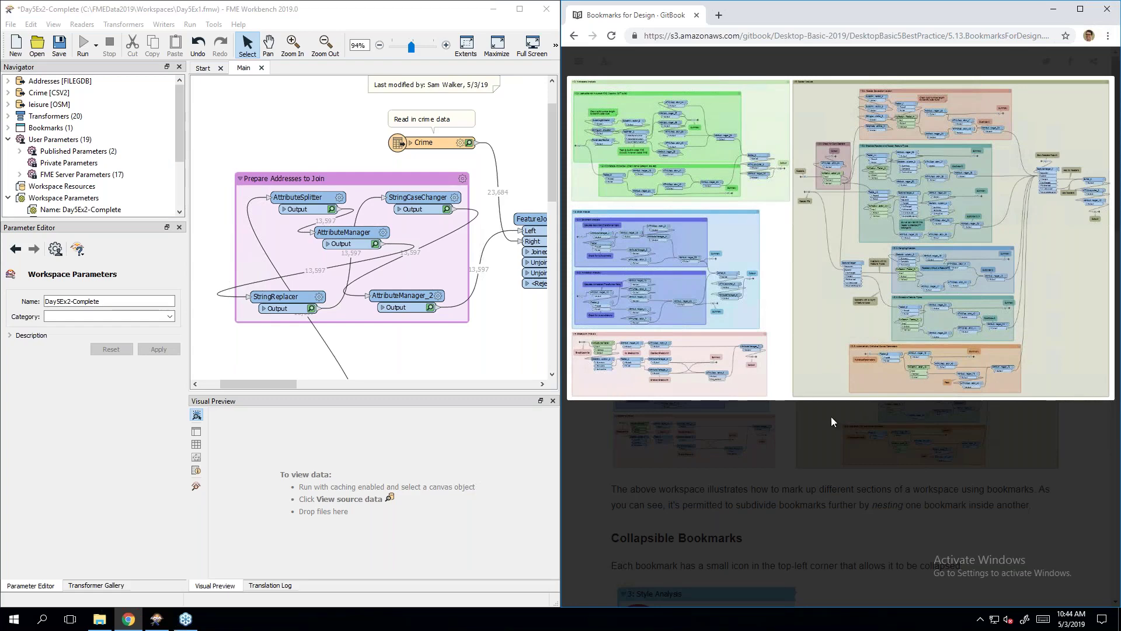
left_click(828, 444)
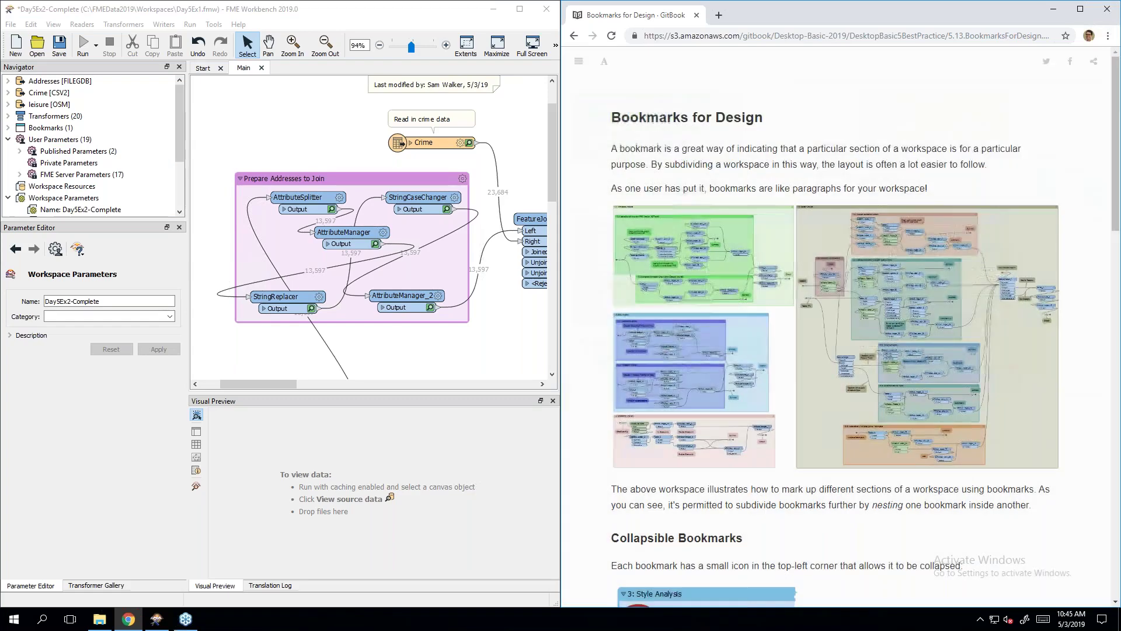
scroll(898, 418, "down", 3)
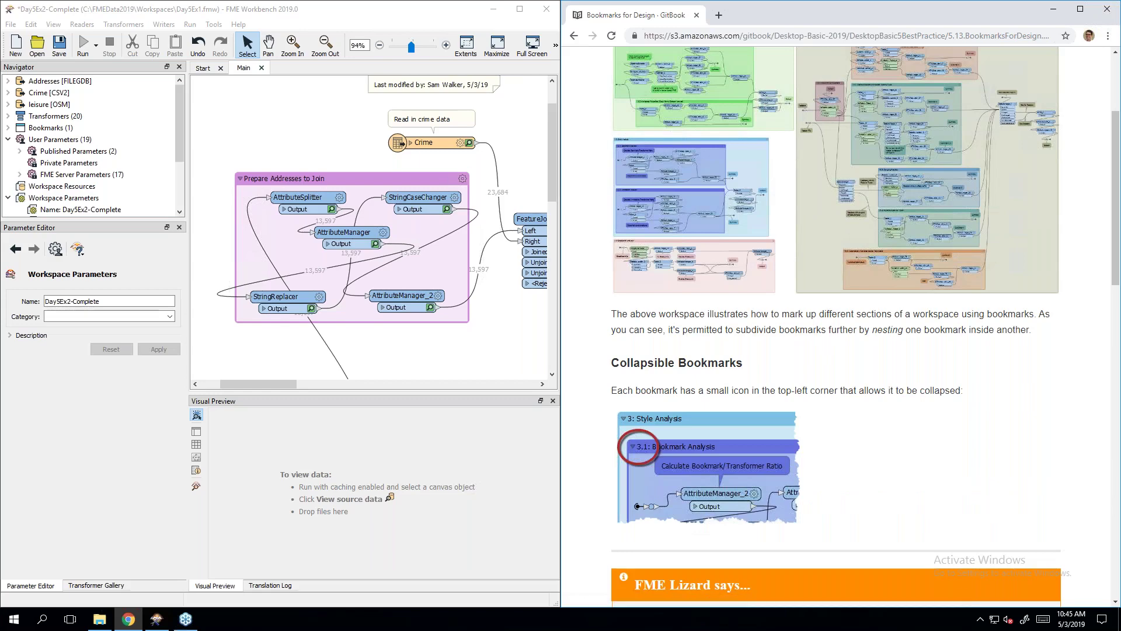
scroll(740, 191, "up", 3)
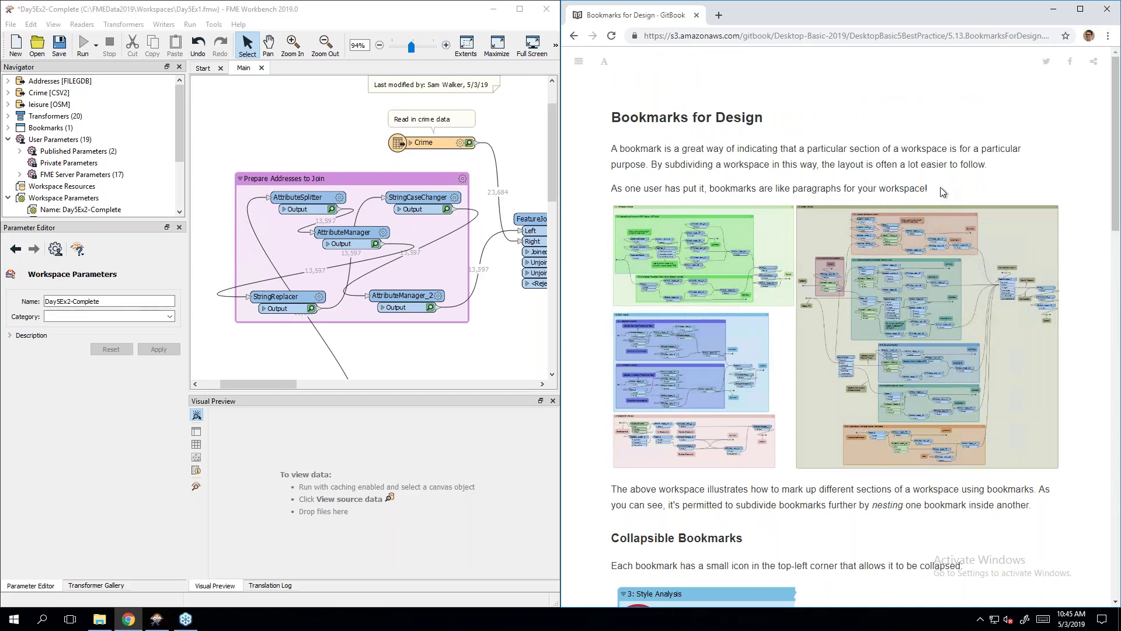
scroll(942, 192, "down", 2)
scroll(946, 295, "down", 3)
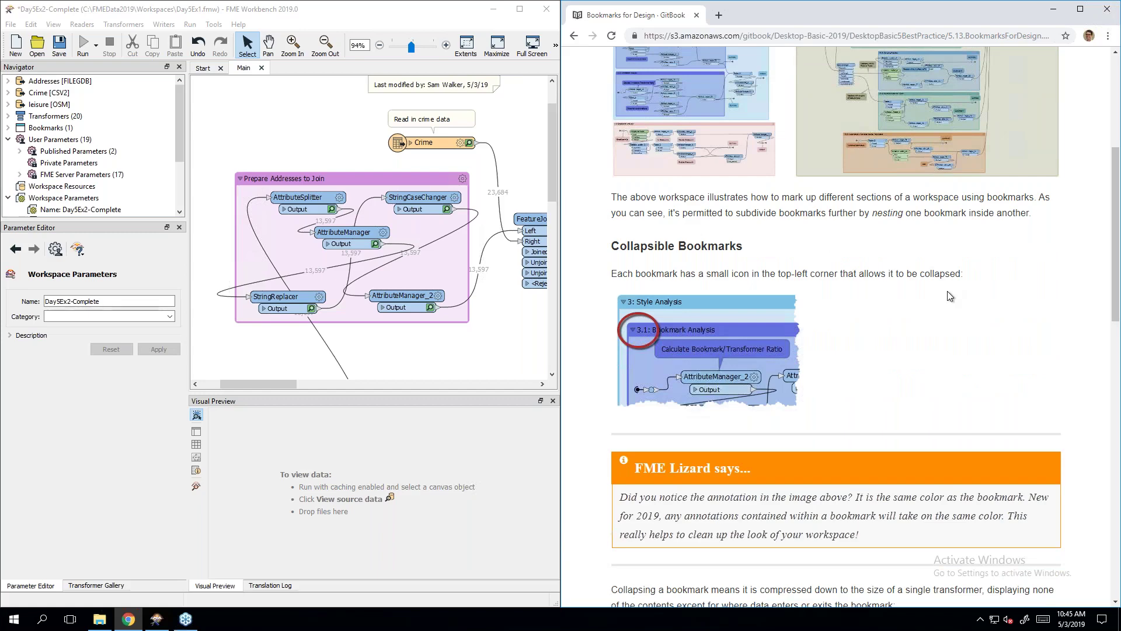
scroll(947, 291, "up", 3)
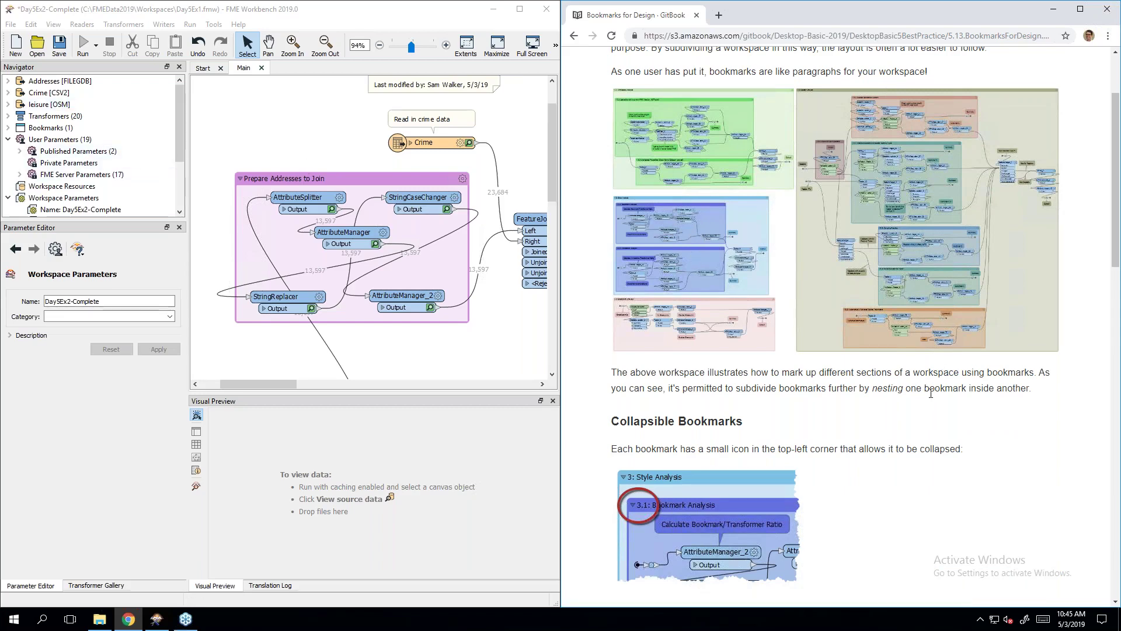
scroll(931, 394, "down", 3)
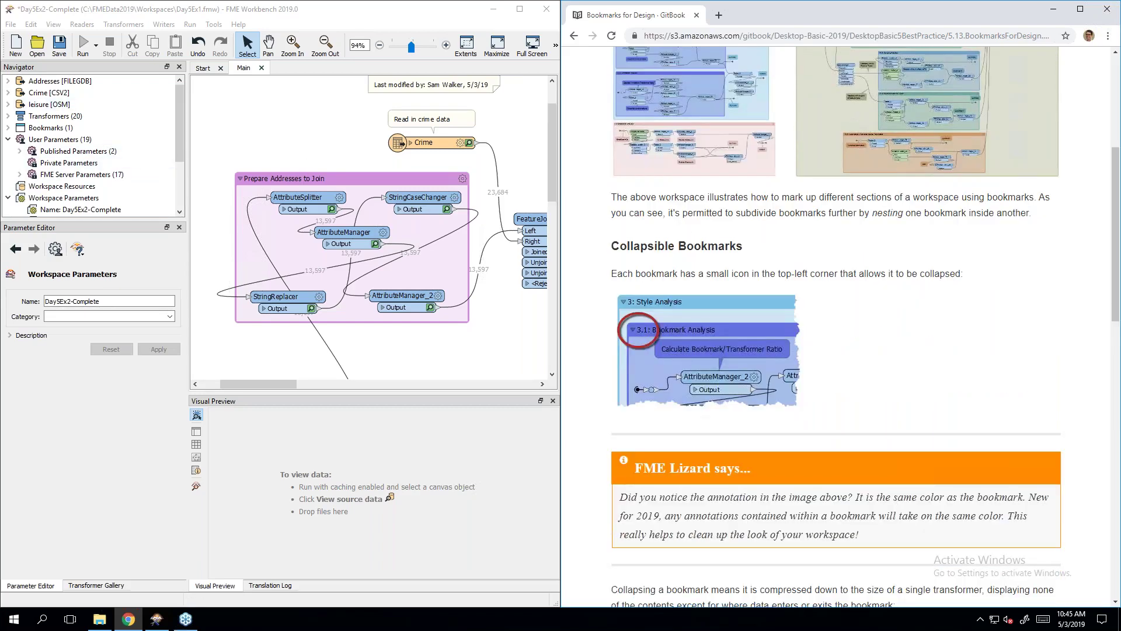
scroll(835, 327, "down", 4)
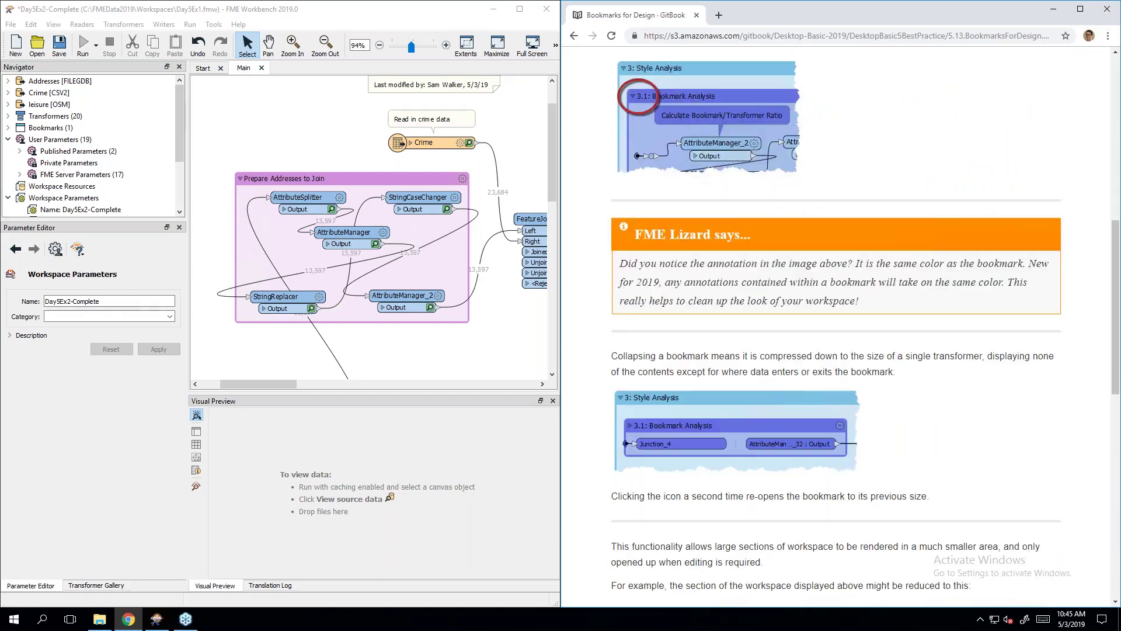
scroll(836, 328, "down", 3)
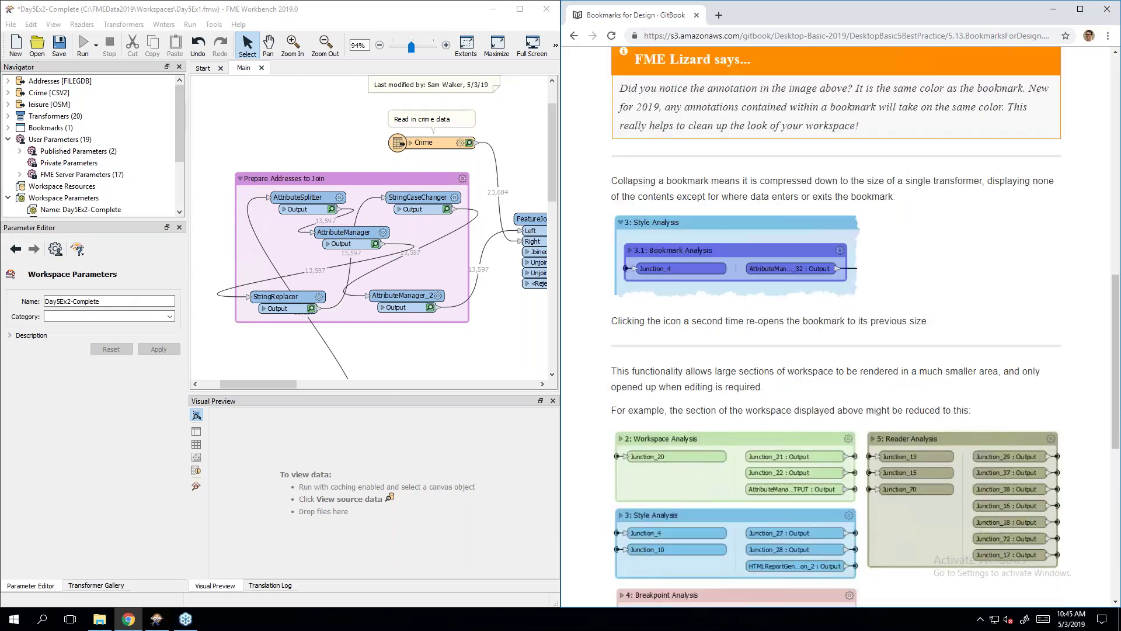
scroll(835, 327, "down", 1)
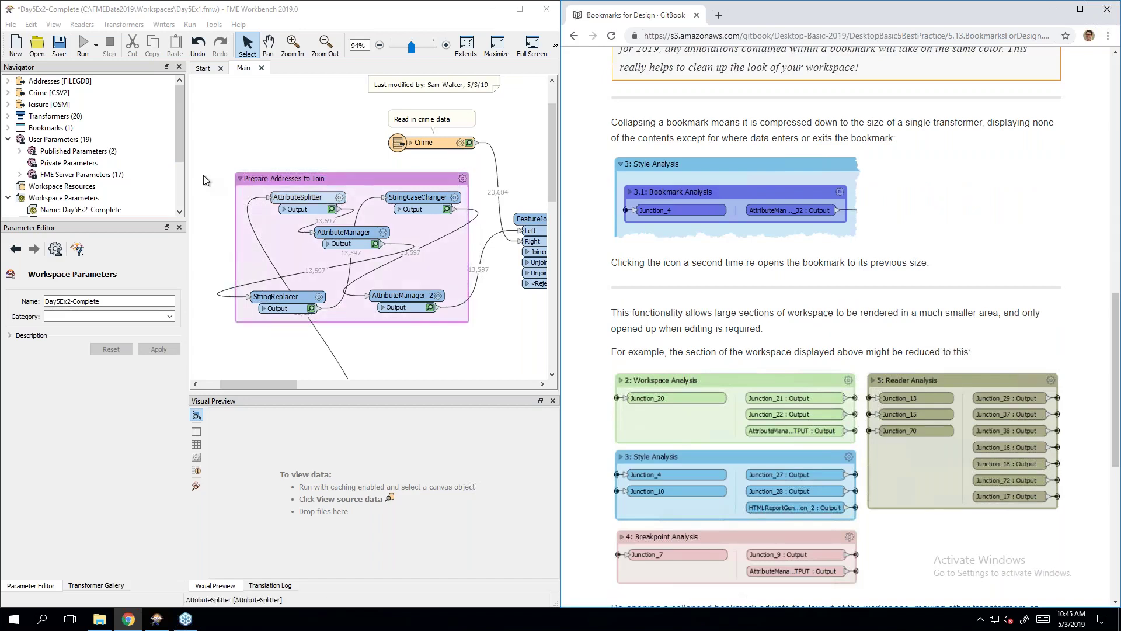
Step: Collapse, reopen and collapse again the Prepare Addresses to Join bookmark, and read on about compact layouts with collapsed bookmarks
left_click(240, 179)
left_click(240, 179)
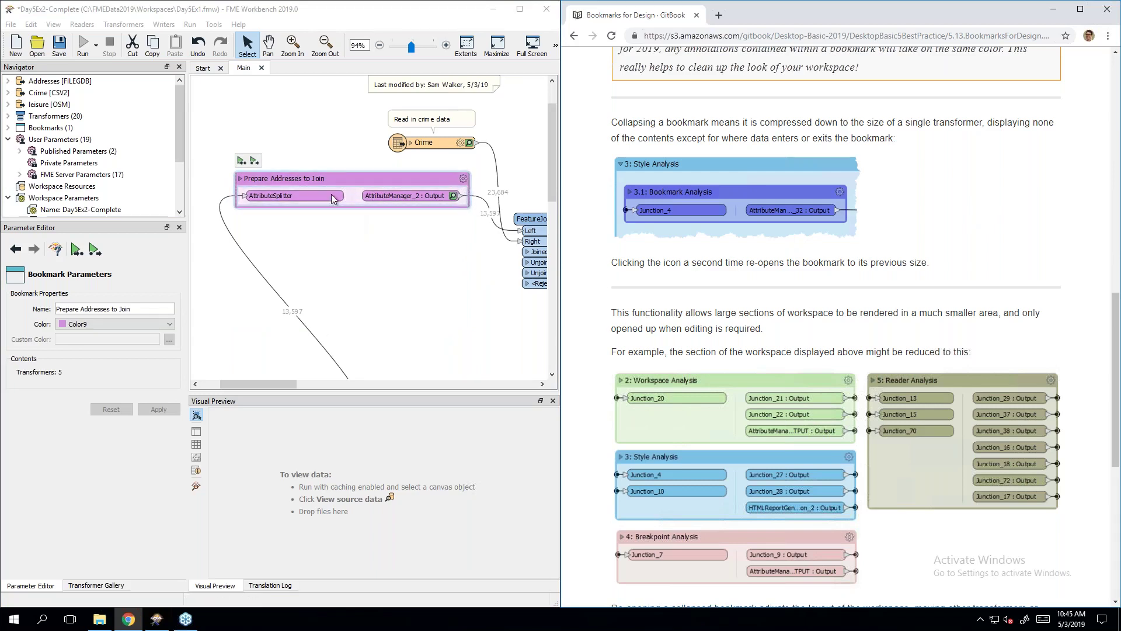
left_click(241, 179)
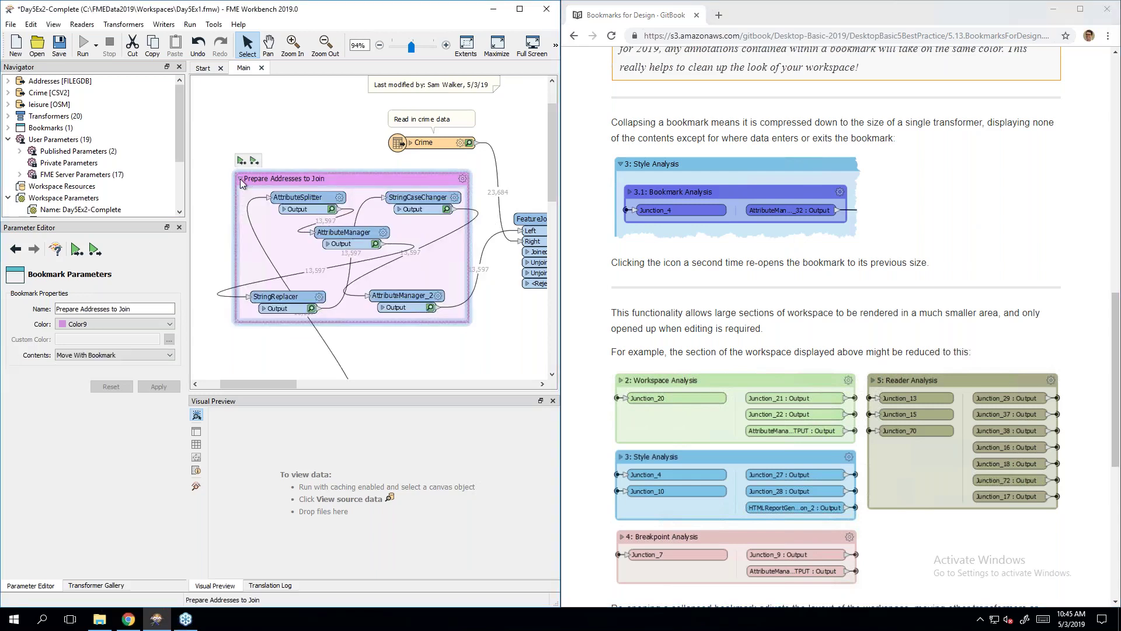
left_click(240, 179)
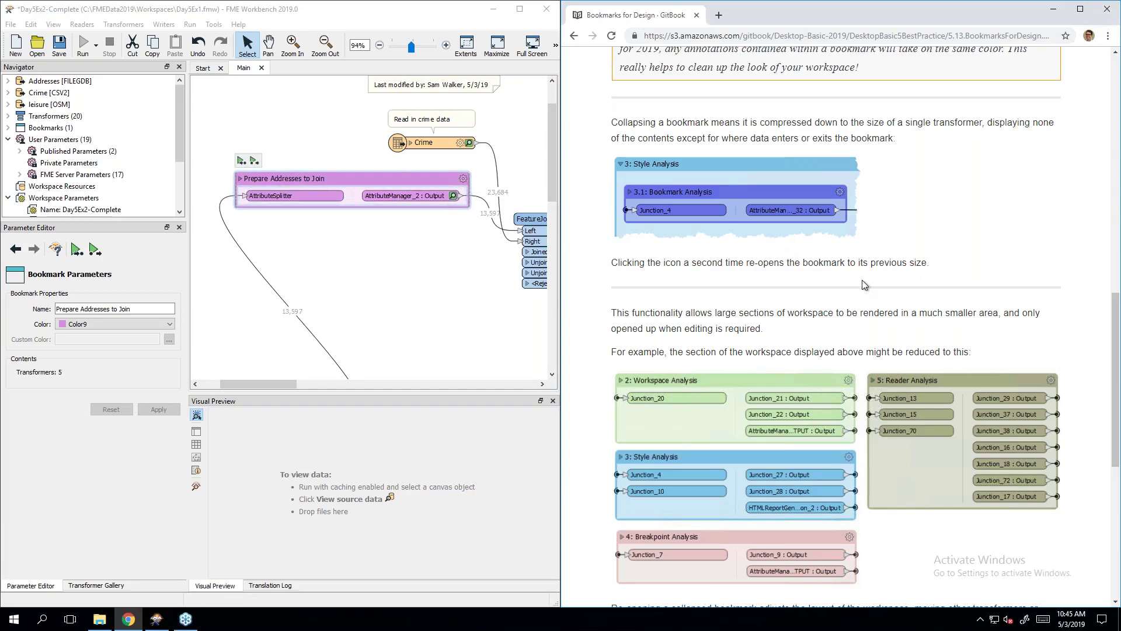
scroll(864, 285, "down", 2)
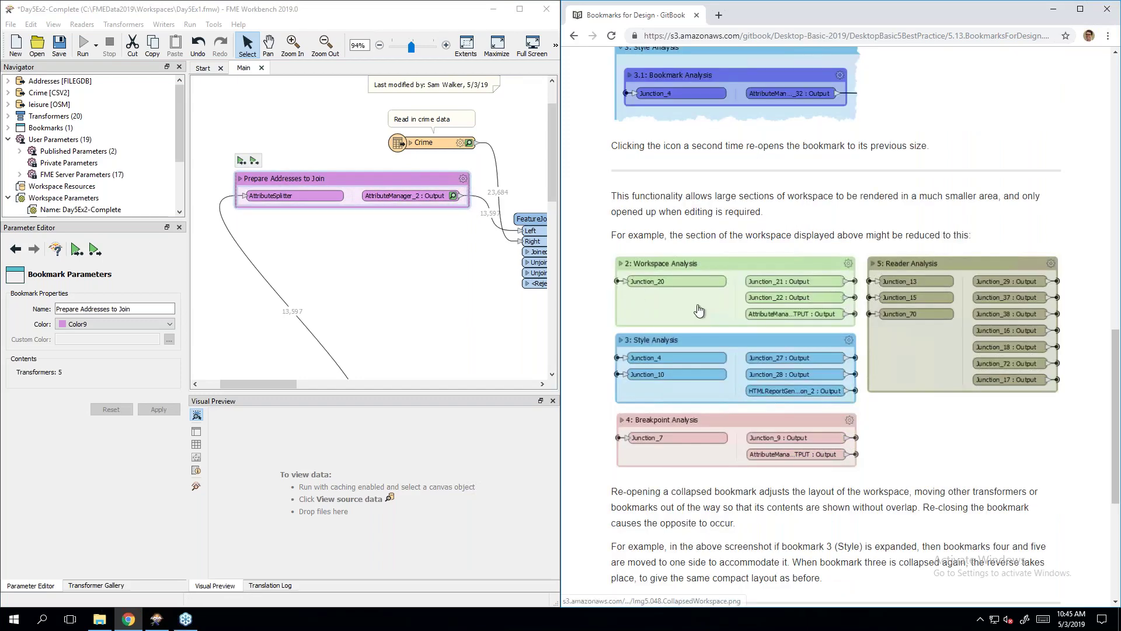
Step: Review the Bookmarks for Design page from its example workspace through to the tip on renaming ports of collapsed bookmarks
scroll(796, 354, "up", 15)
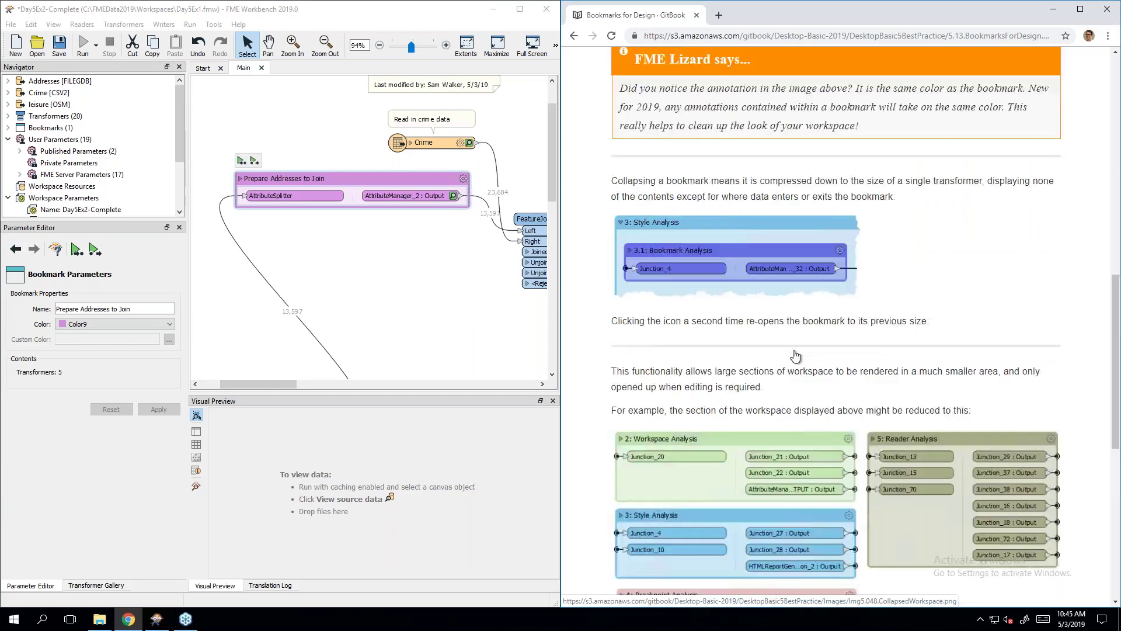
scroll(812, 235, "up", 3)
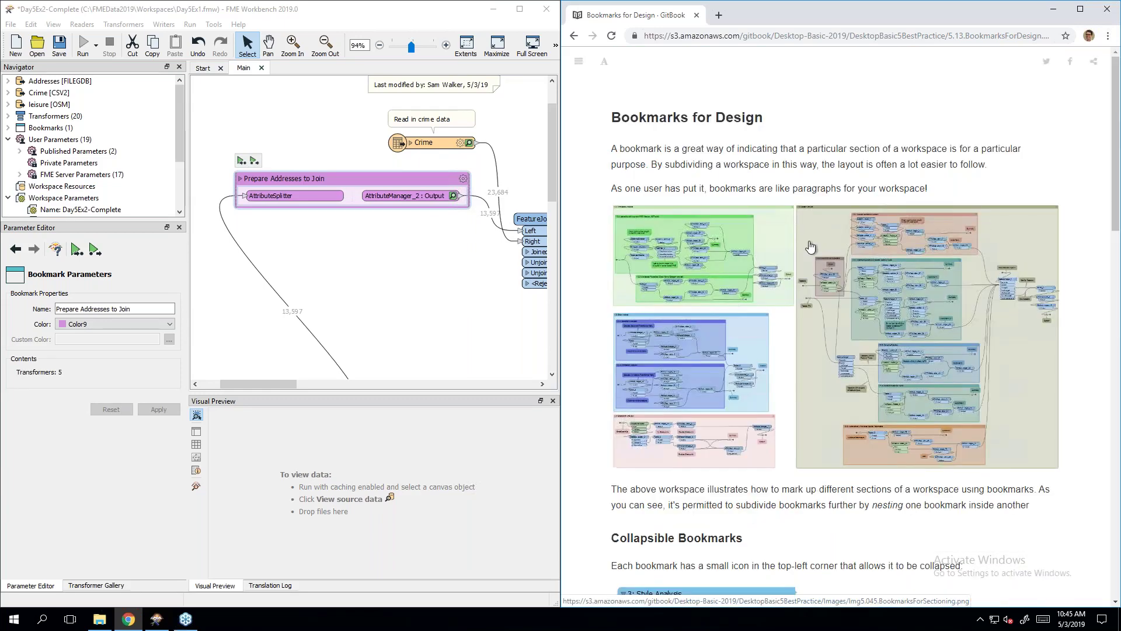
scroll(837, 335, "down", 18)
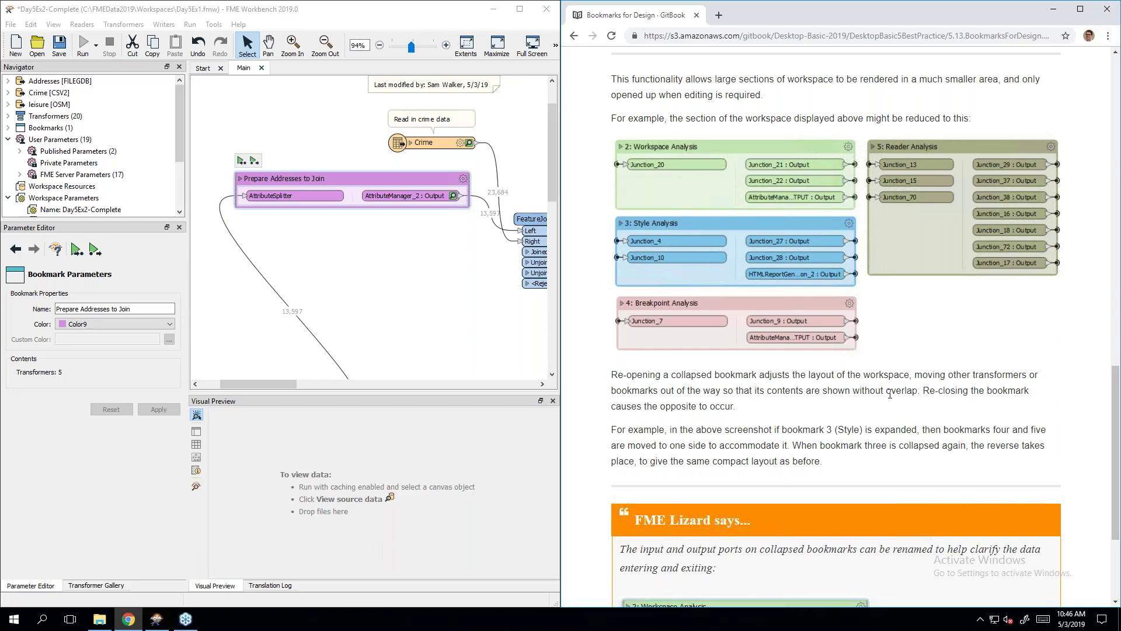
scroll(890, 395, "down", 2)
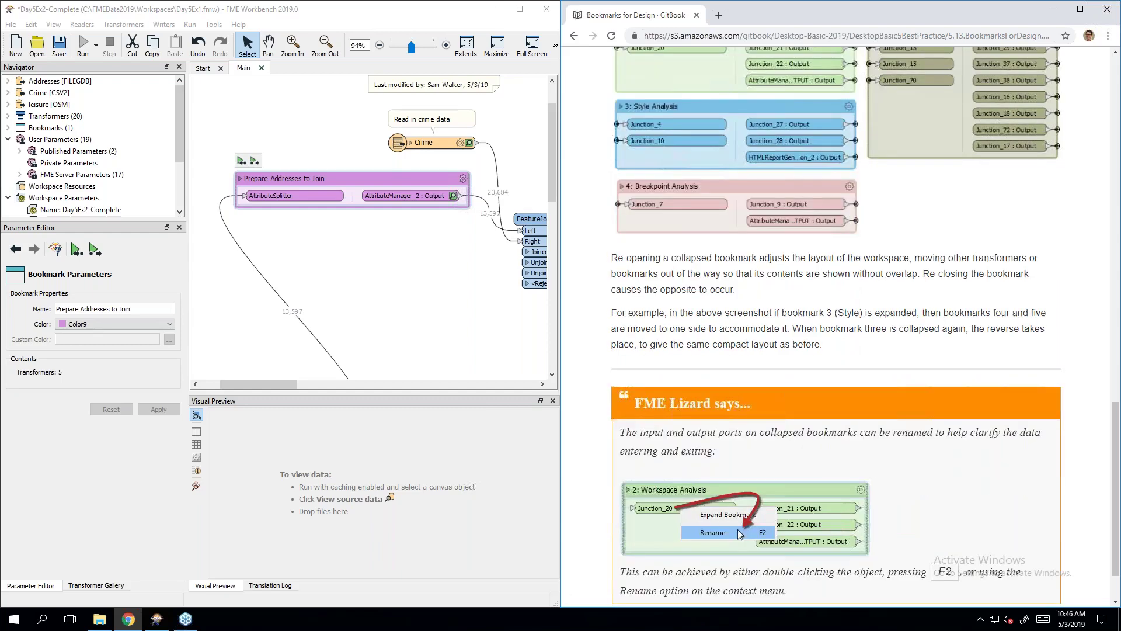
scroll(865, 325, "down", 1)
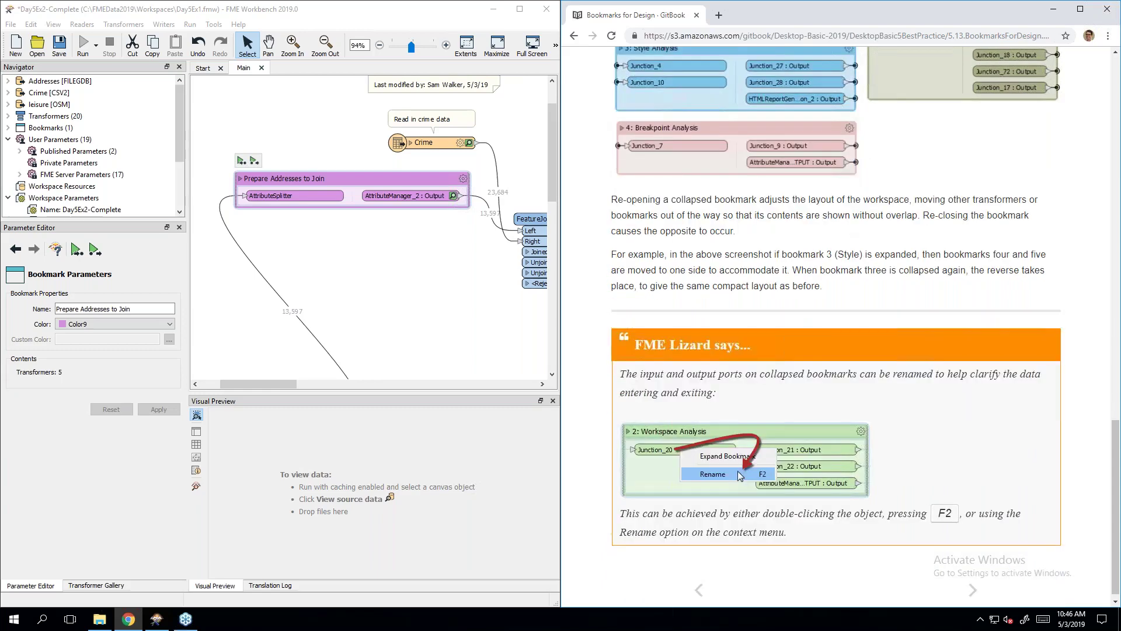
scroll(835, 325, "down", 1)
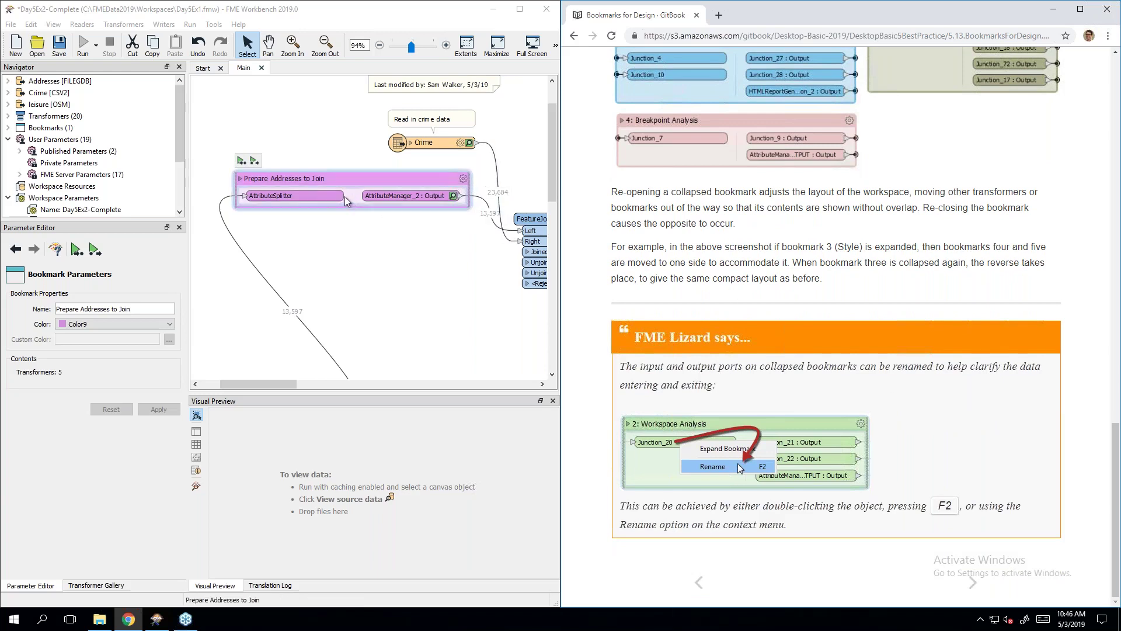
Step: Move the PostalAddress reader feature type up to sit directly beneath the collapsed Prepare Addresses to Join bookmark
scroll(367, 325, "down", 3)
left_click_drag(274, 331, 244, 142)
scroll(365, 286, "up", 3)
left_click(365, 285)
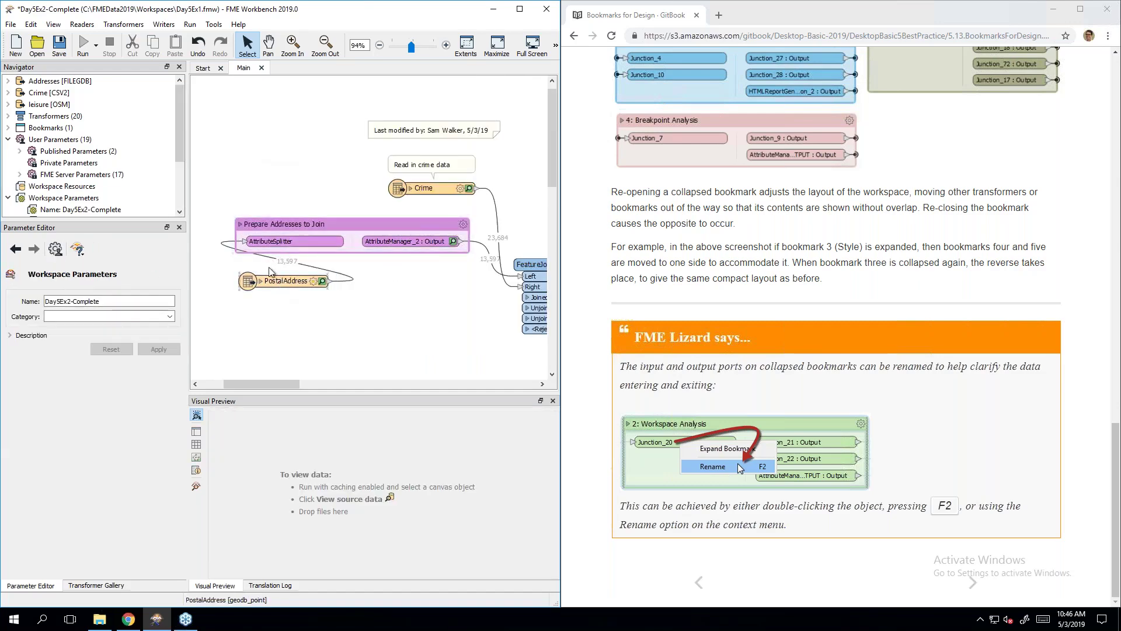
Step: Expand the Prepare Addresses to Join bookmark to check how neighbouring objects shift, and collapse it again
left_click(241, 227)
scroll(286, 303, "down", 3)
scroll(238, 217, "up", 3)
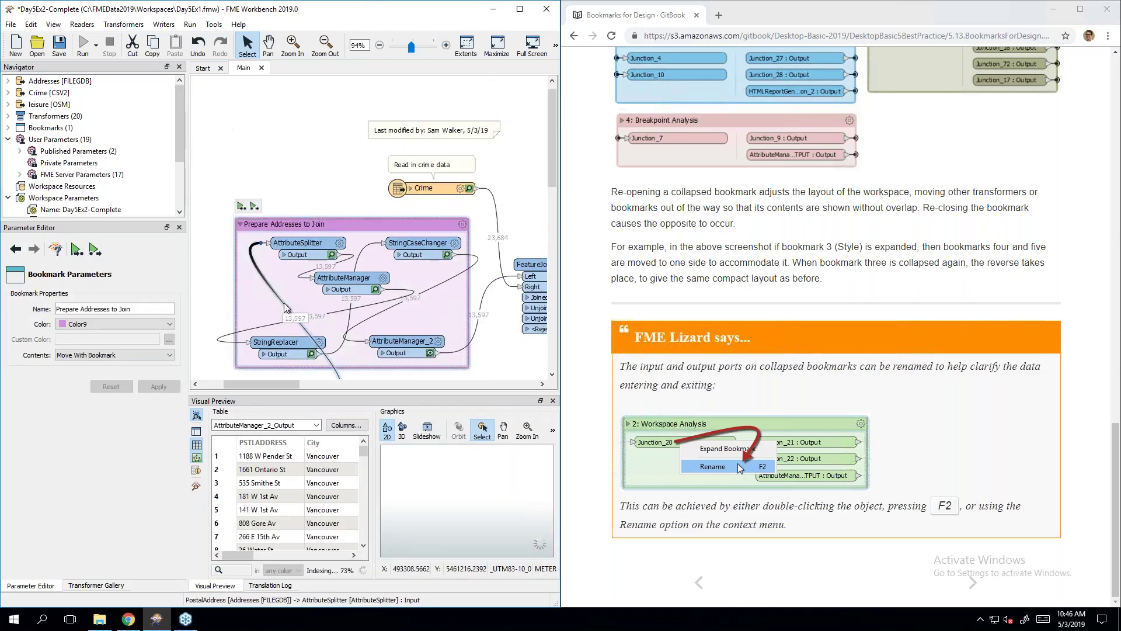
left_click(239, 217)
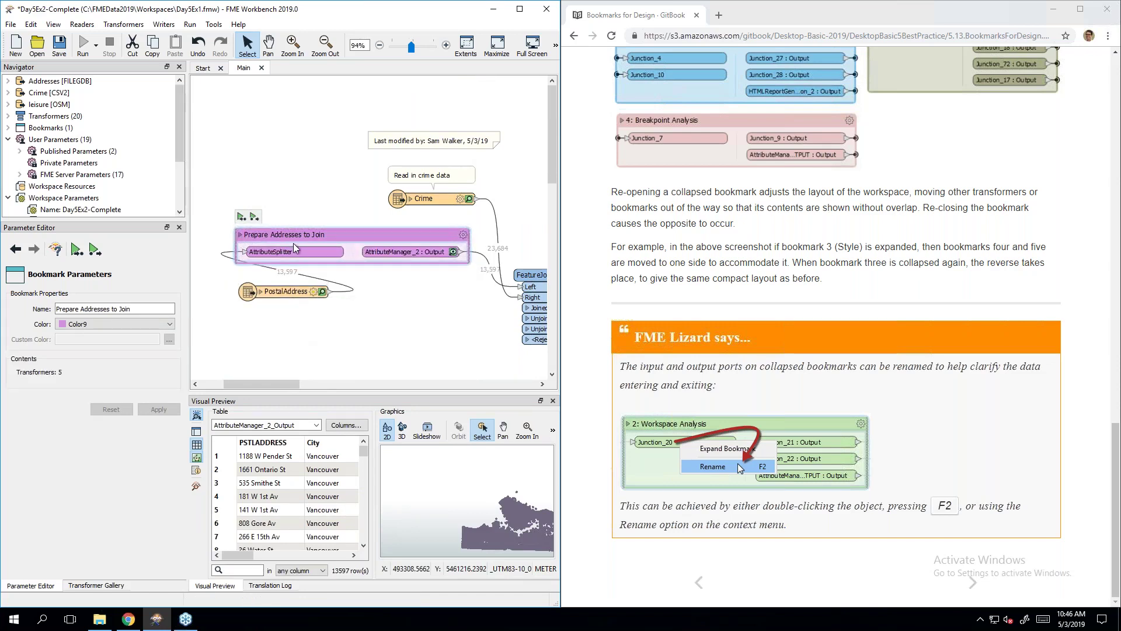
left_click(325, 348)
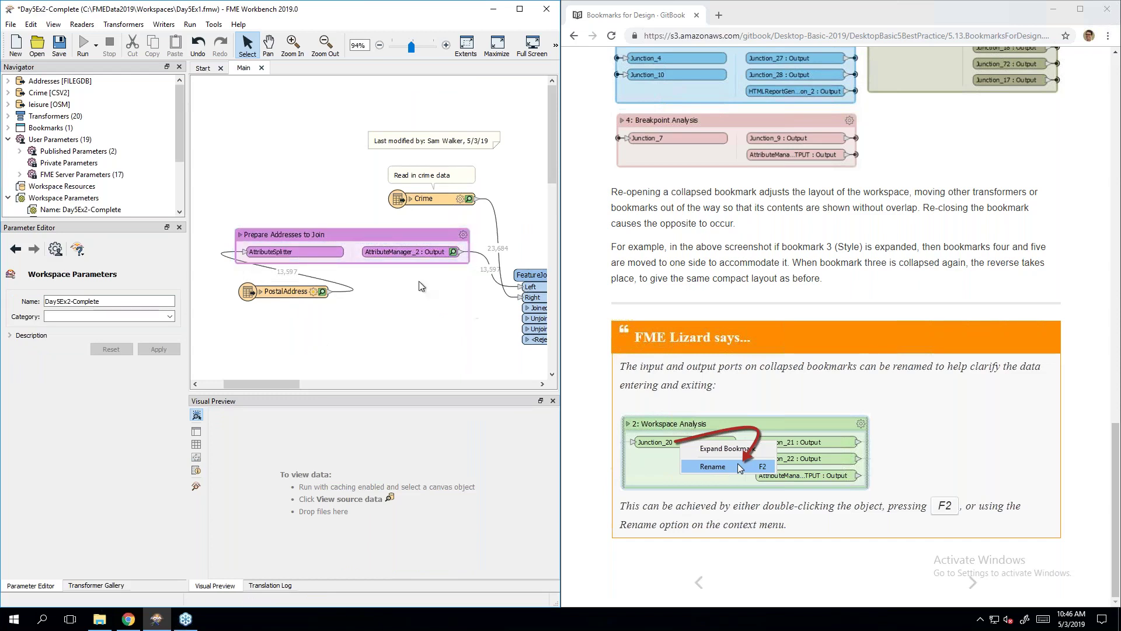
Step: Rename the AttributeSplitter input port of the collapsed Prepare Addresses to Join bookmark to Addresses
left_click(833, 286)
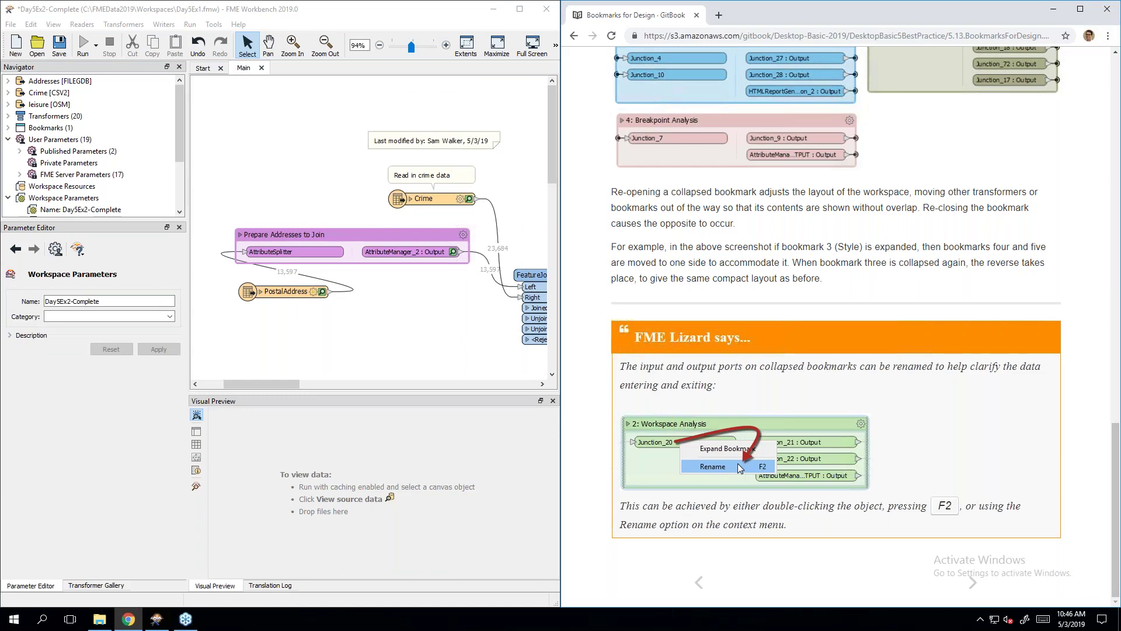
double_click(275, 251)
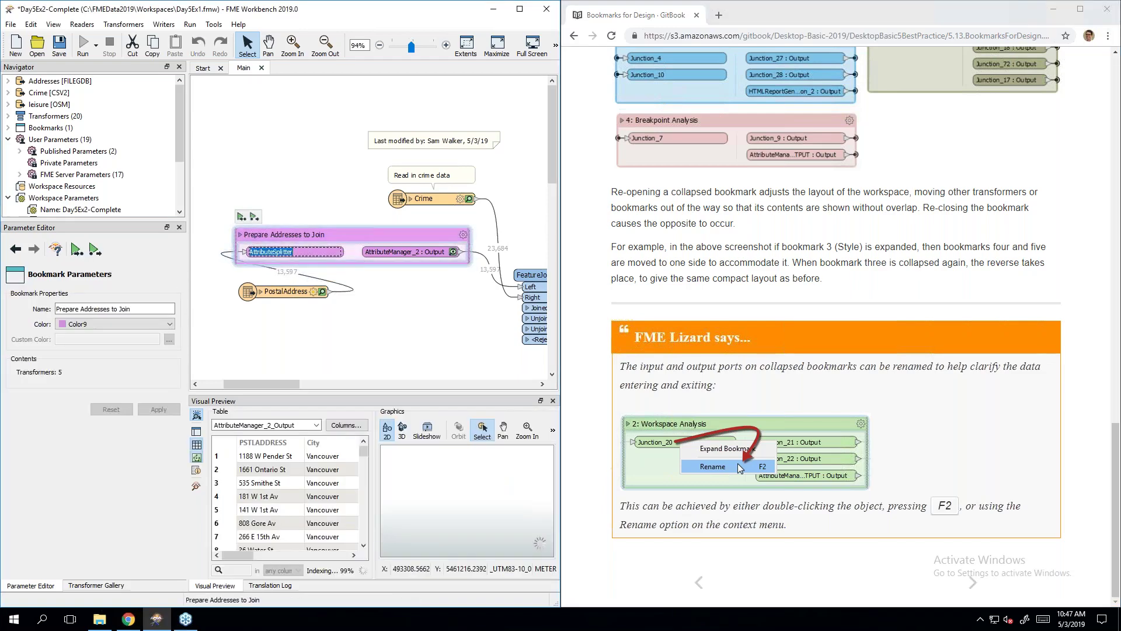
type("Address")
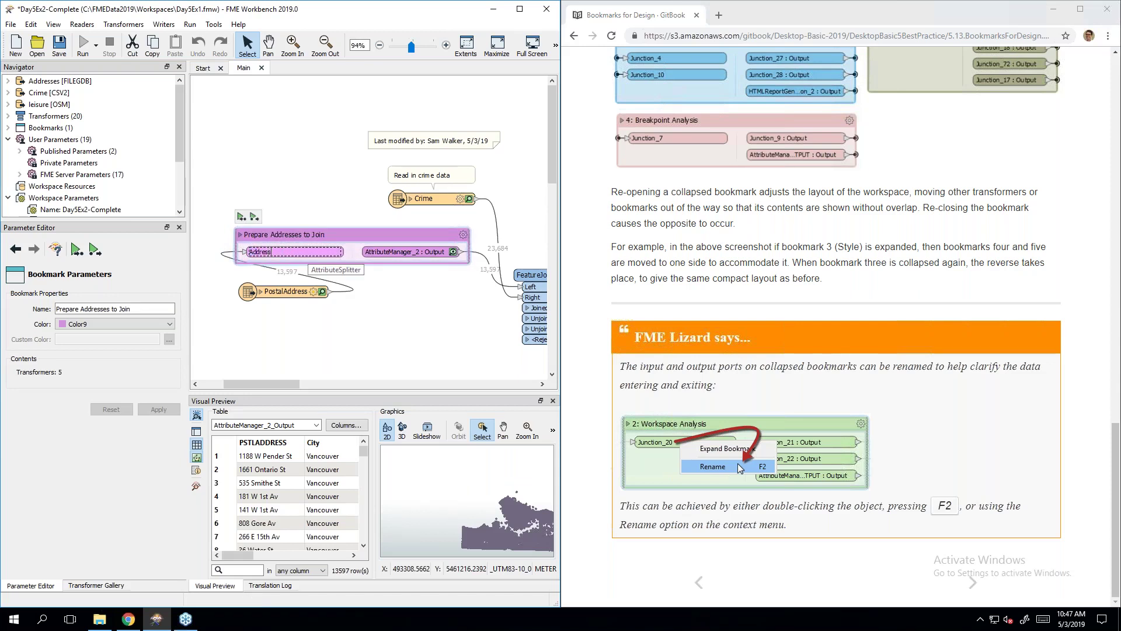
type("es")
key("Tab")
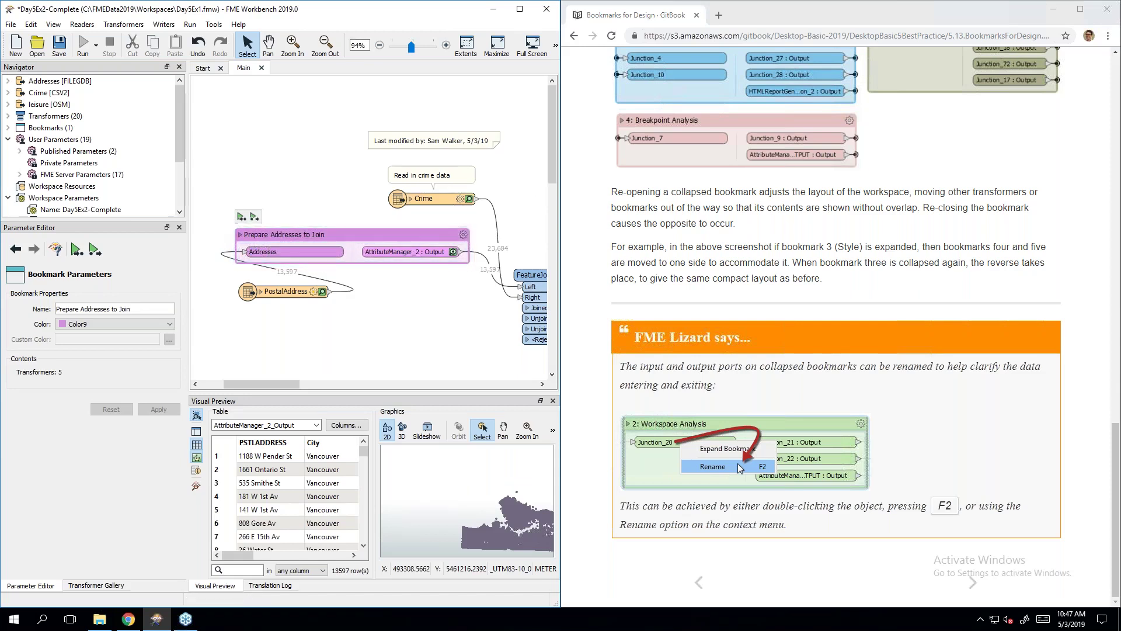
Step: Rename the output port of the collapsed Prepare Addresses to Join bookmark as Cleaned Addresses
type("Cleaned Address")
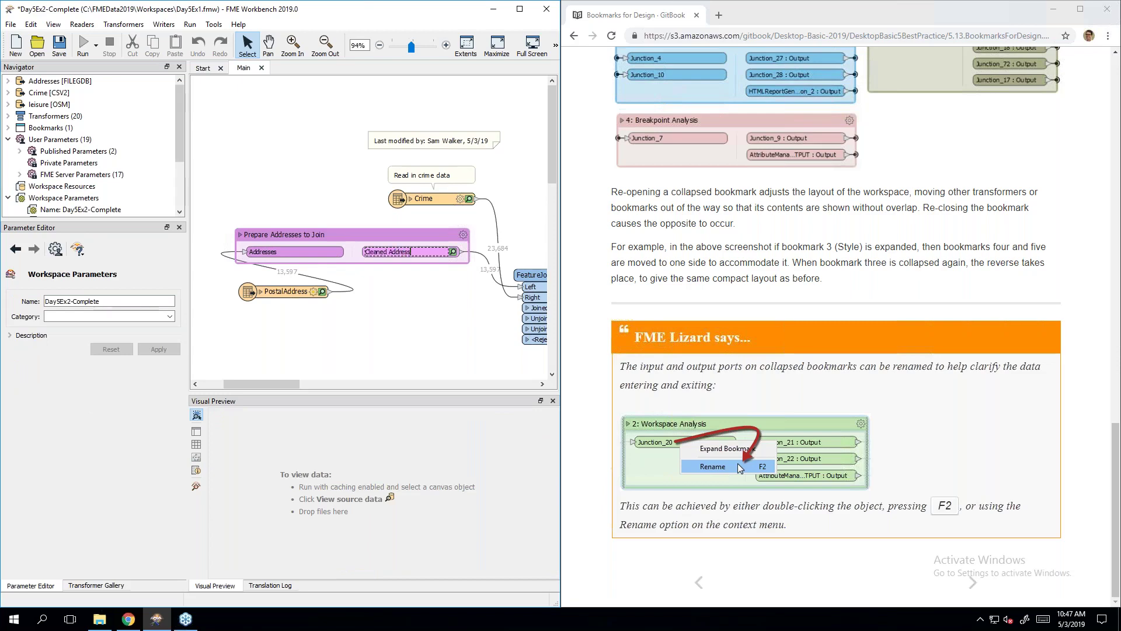
type("es")
key("Return")
Step: Expand the Prepare Addresses to Join bookmark to show its transformers, and collapse it again
left_click(242, 236)
left_click(242, 236)
scroll(294, 230, "down", 2)
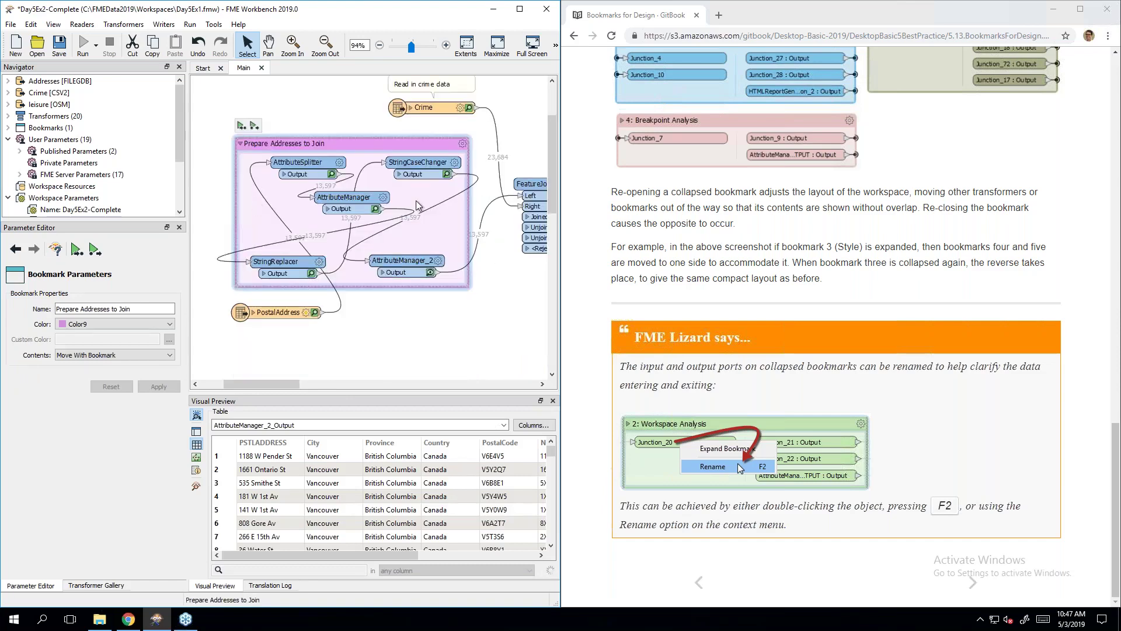
left_click(240, 143)
left_click(421, 244)
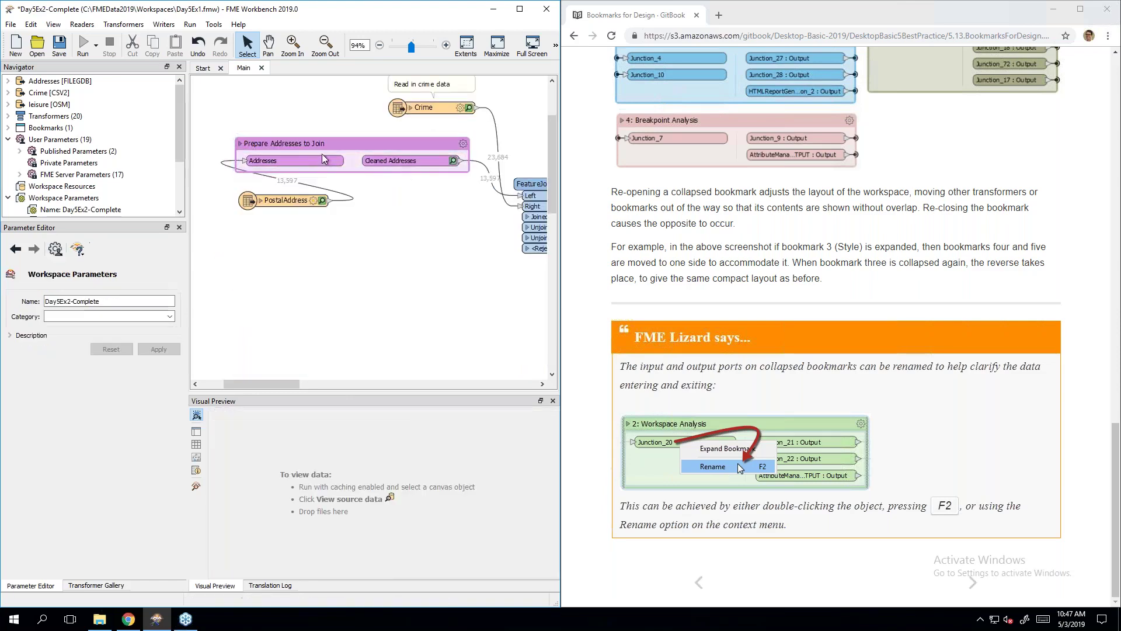
Step: Advance the browser manual to Bookmarks for Quick Access, and jump to Prepare Addresses to Join from FME Workbench's bookmark list
left_click(950, 284)
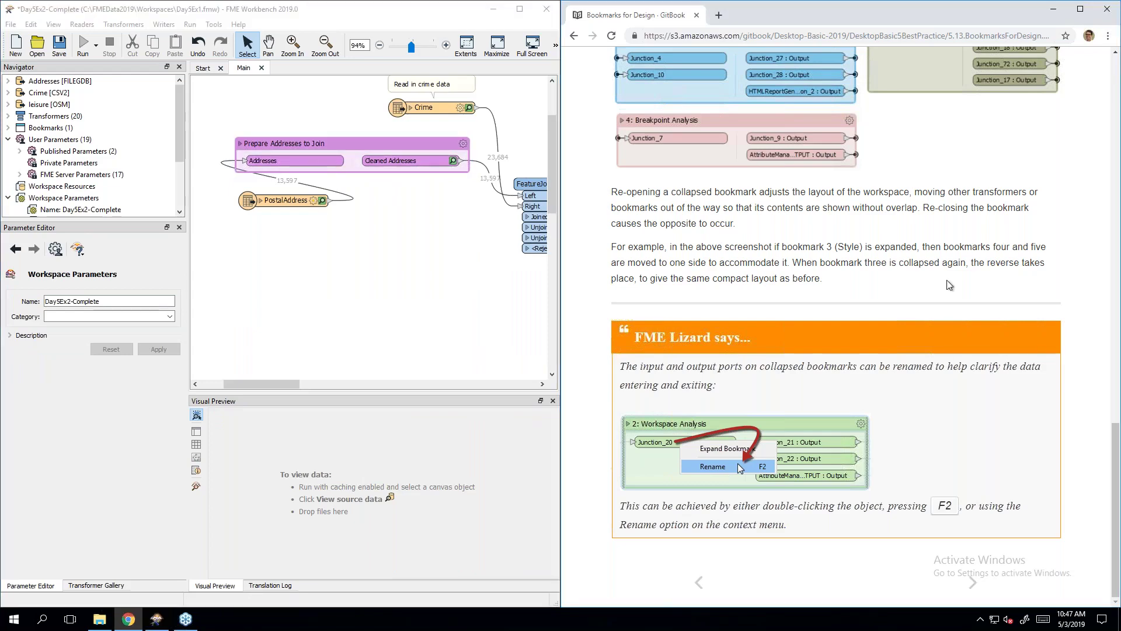
key("Right")
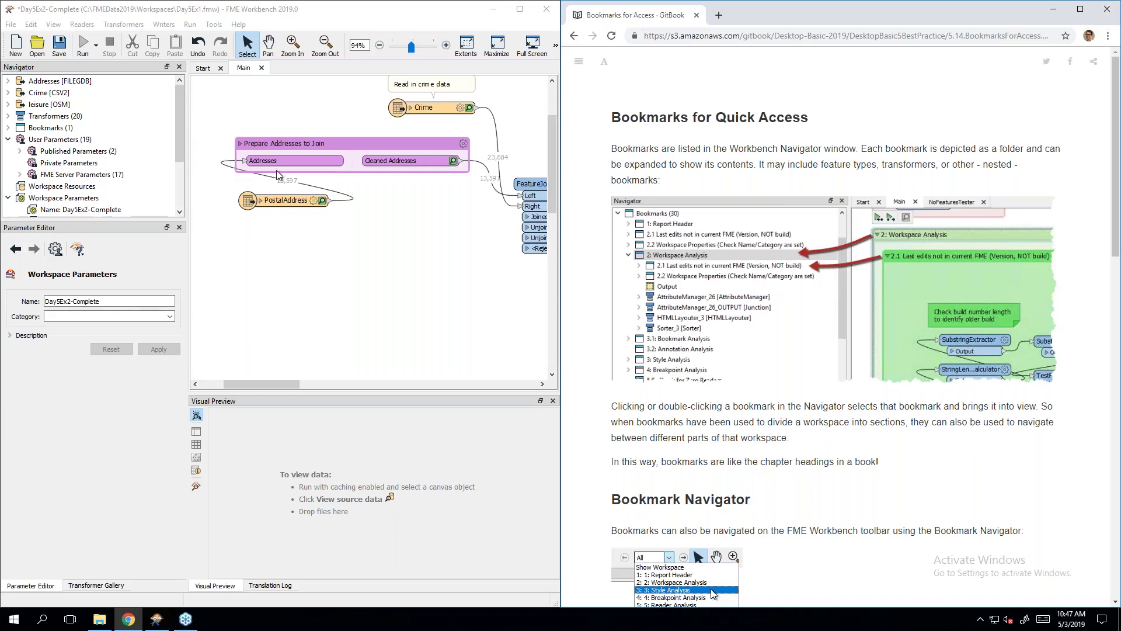
left_click(274, 376)
left_click_drag(258, 387, 424, 381)
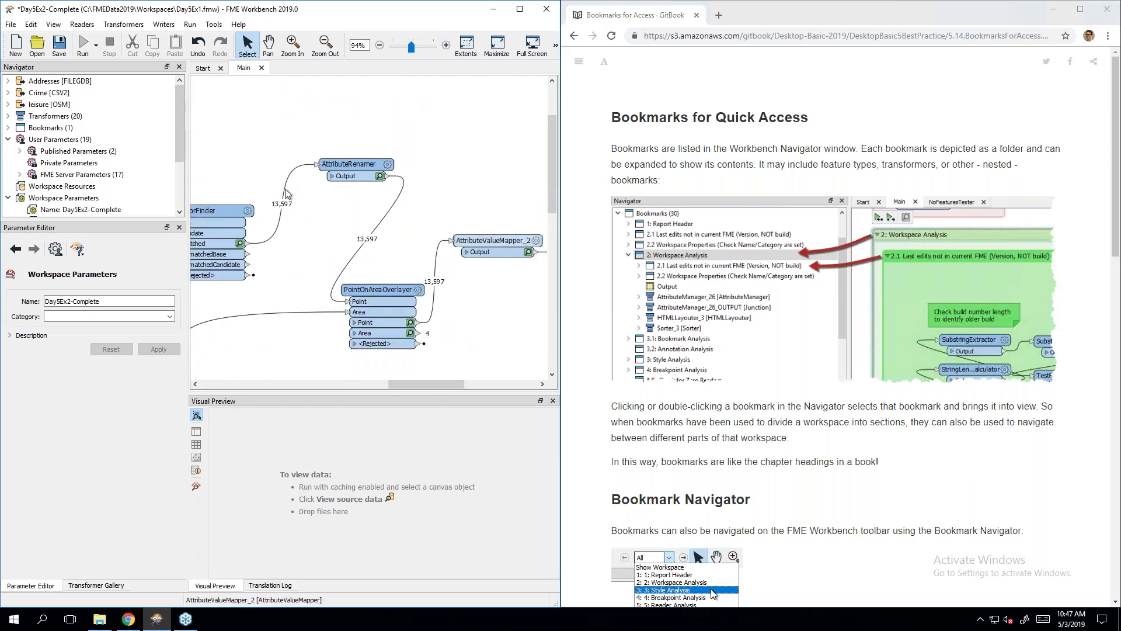
left_click(8, 127)
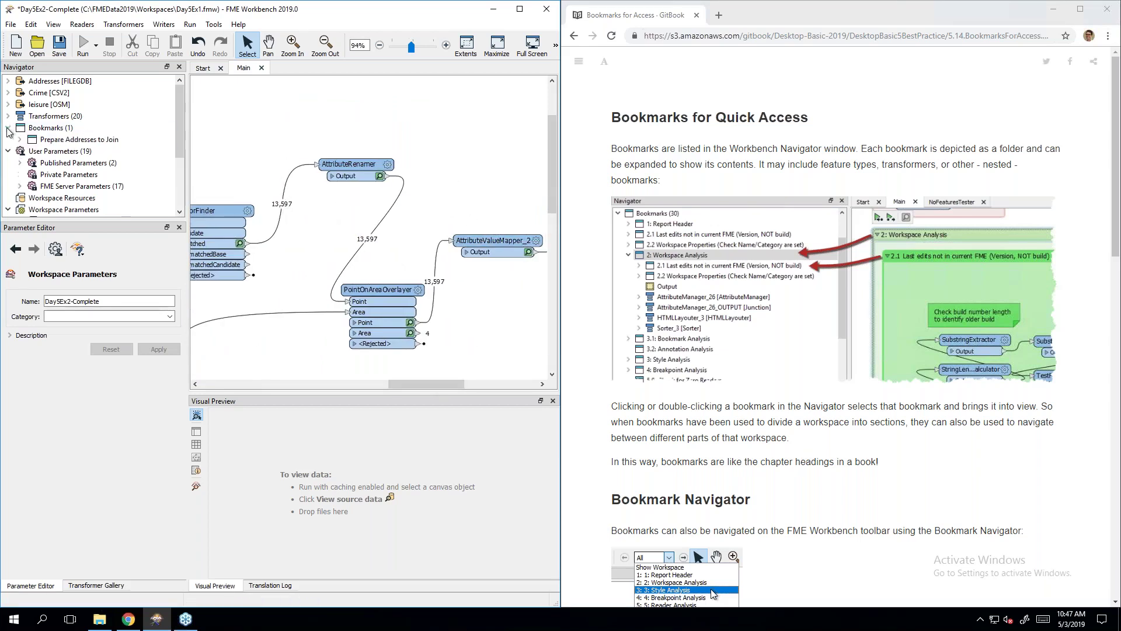
left_click(57, 142)
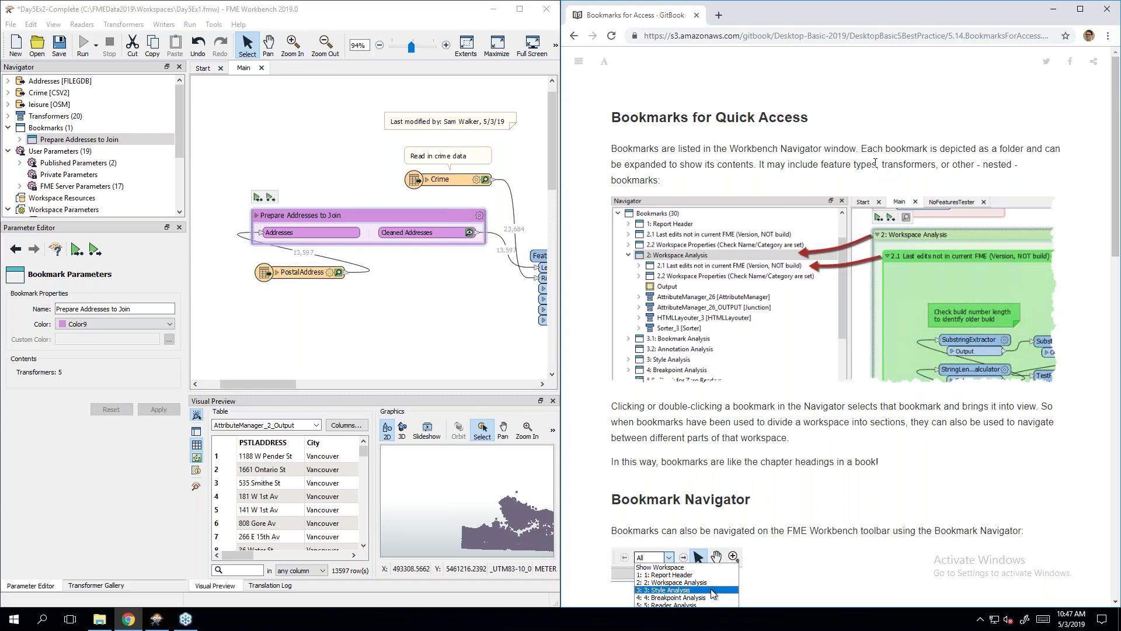
Step: Read the manual's Bookmark Navigator section and its tip on customizing the toolbar
scroll(875, 163, "down", 3)
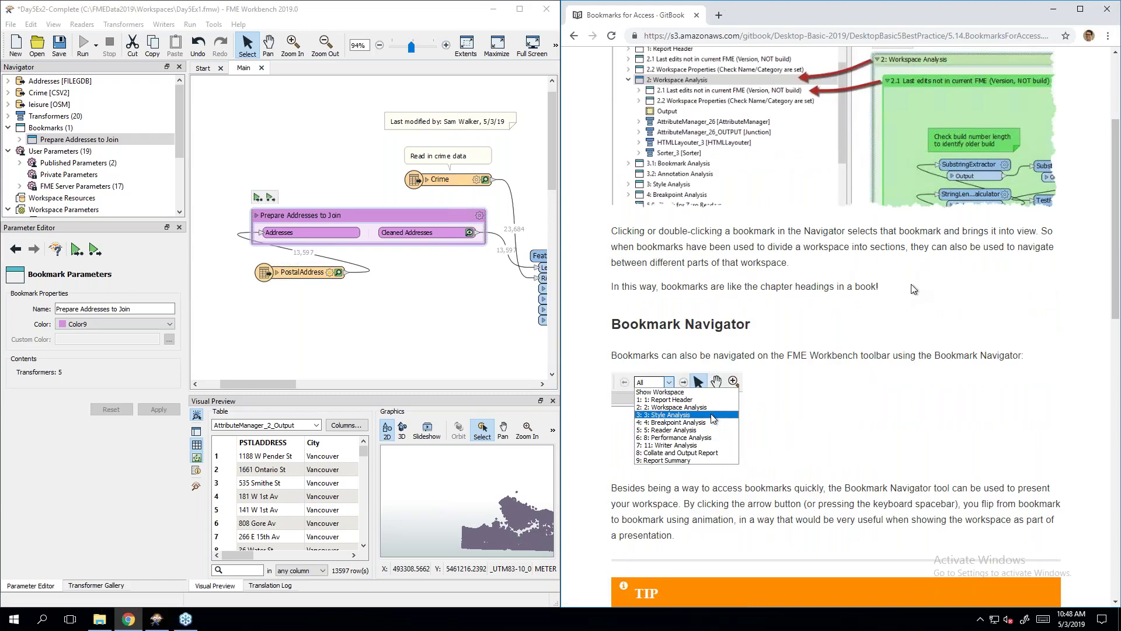
scroll(914, 289, "down", 3)
scroll(914, 289, "down", 1)
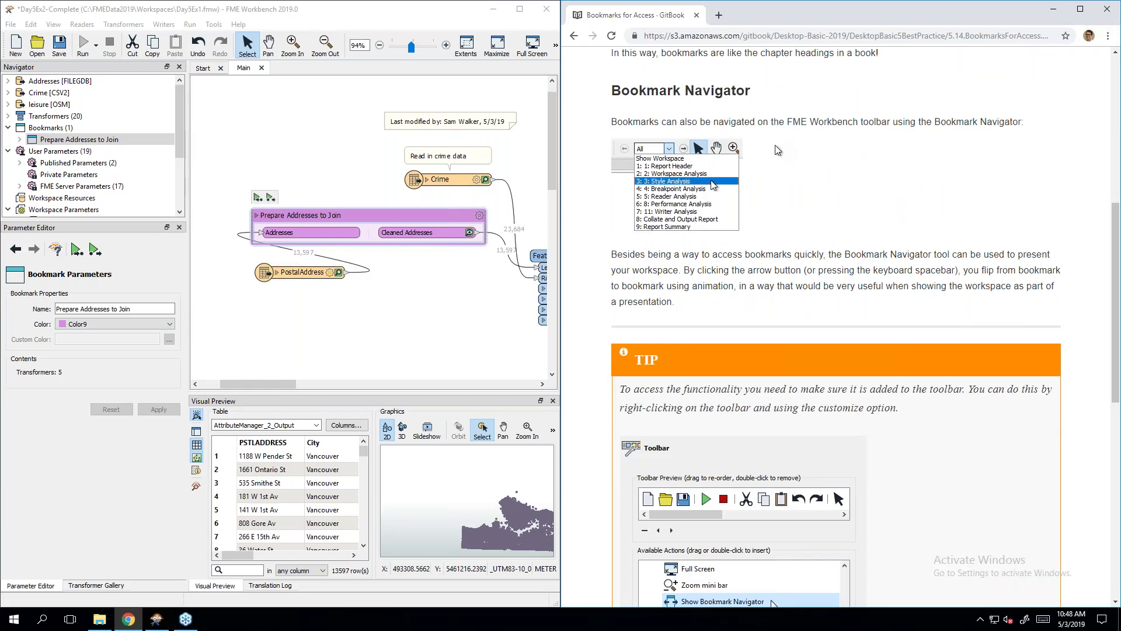
Step: In FME Workbench, create a bookmark named Calculate CrimeValue around AttributeValueMapper, Aggregator, CenterPointReplacer and AttributeCreator
left_click(286, 326)
left_click(345, 384)
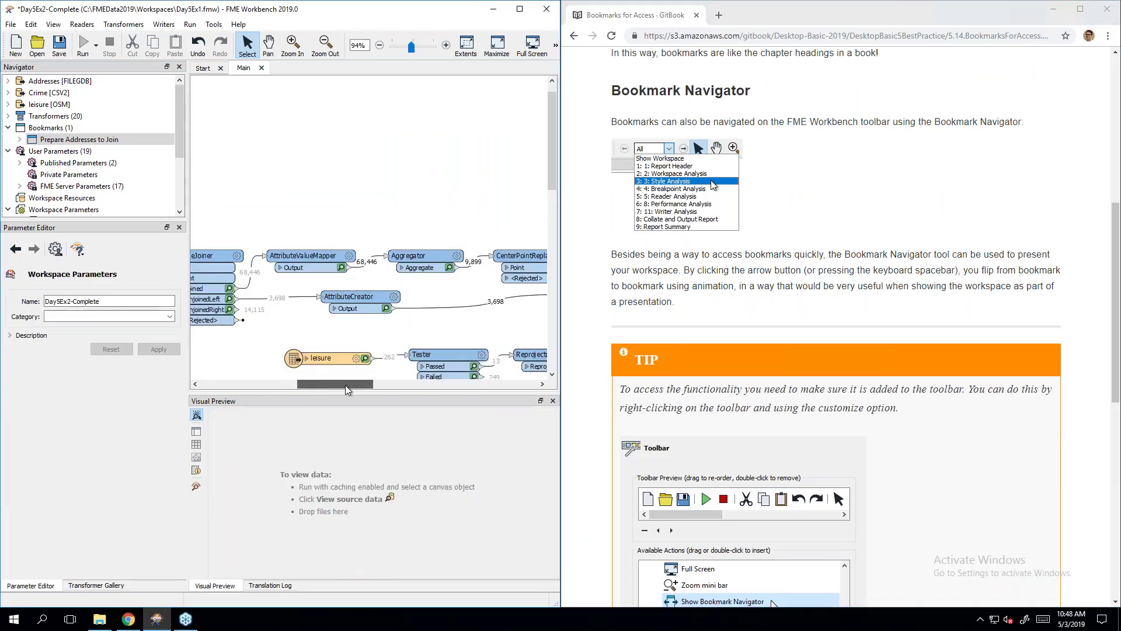
left_click_drag(214, 224, 542, 331)
key("ctrl+b")
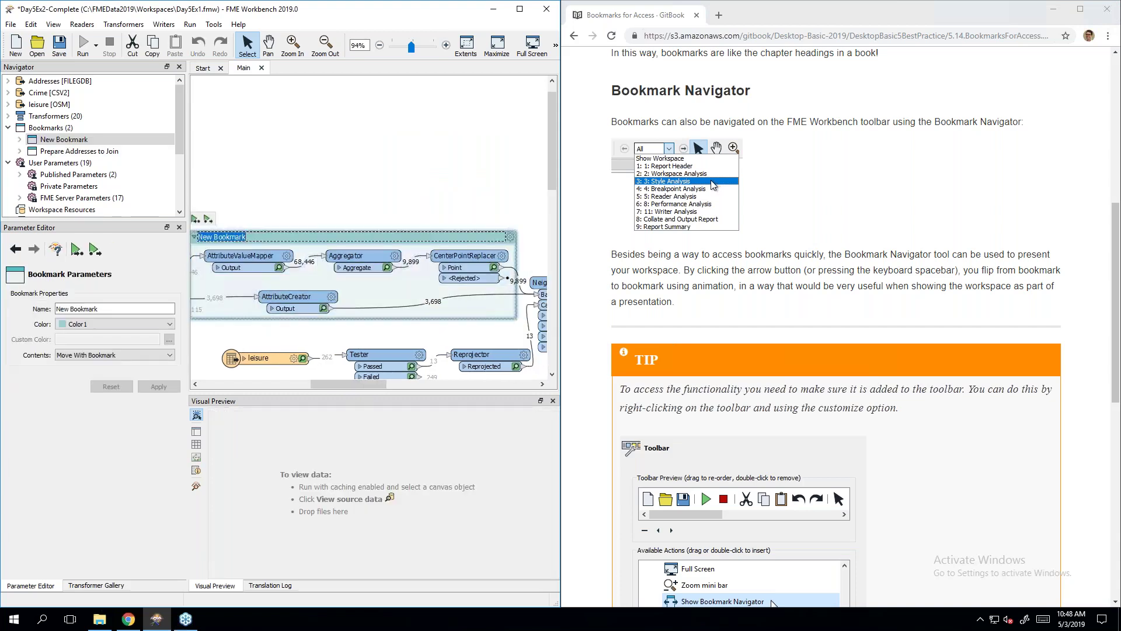
type("Calculate CrimeValue")
left_click(299, 236)
Step: Bring the Calculate CrimeValue bookmark into view from its entry in the workspace's bookmark list
left_click_drag(365, 384, 295, 384)
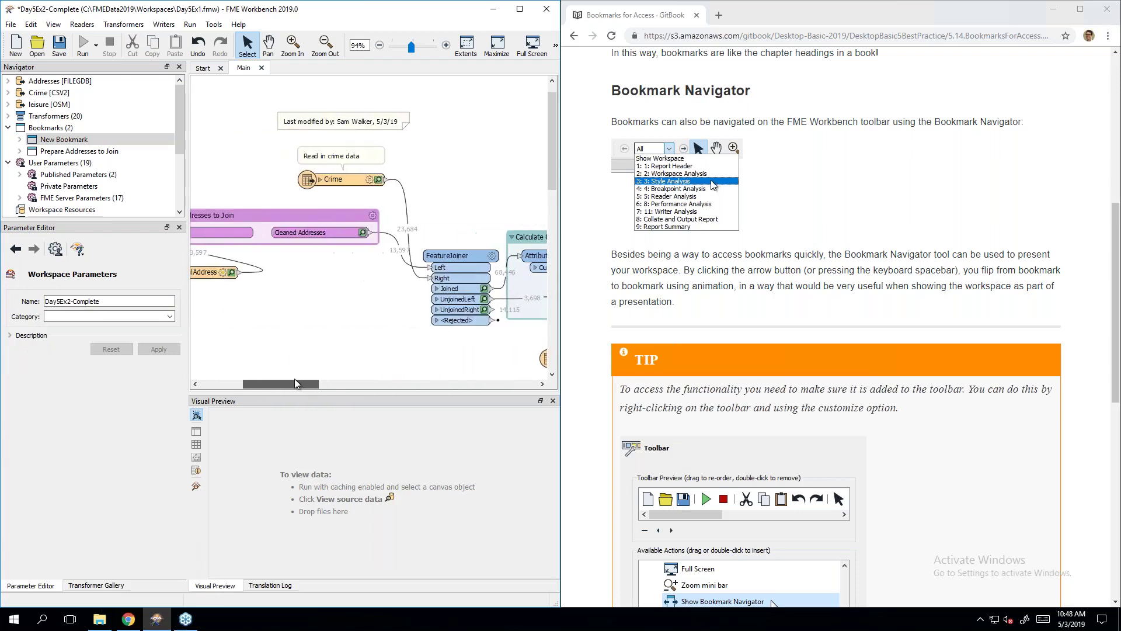
left_click(45, 128)
left_click(8, 127)
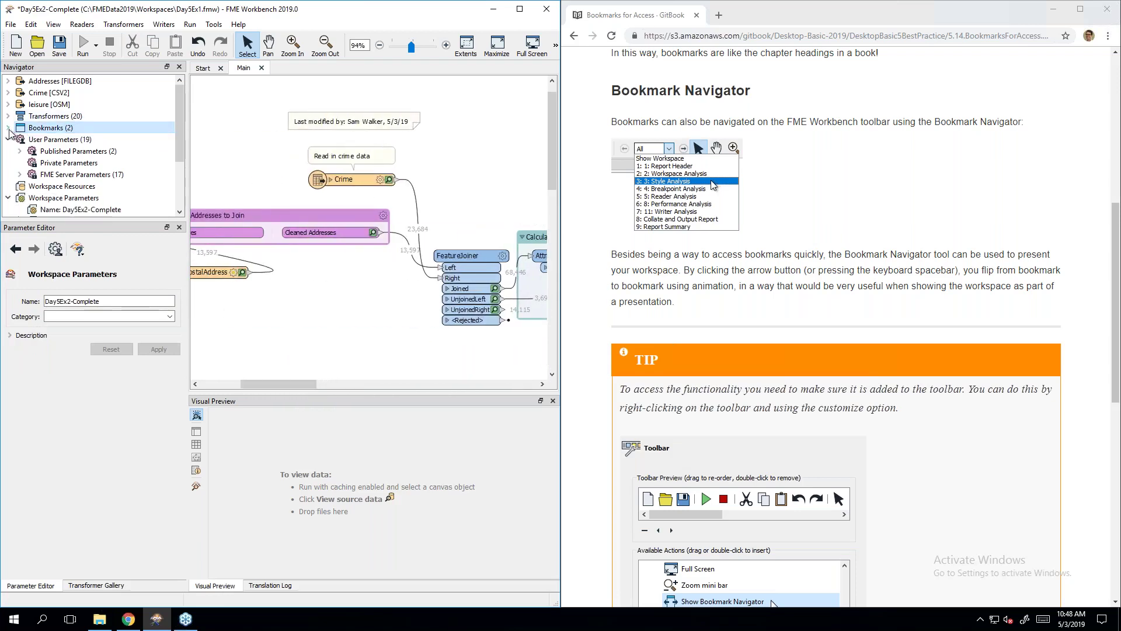
left_click(8, 128)
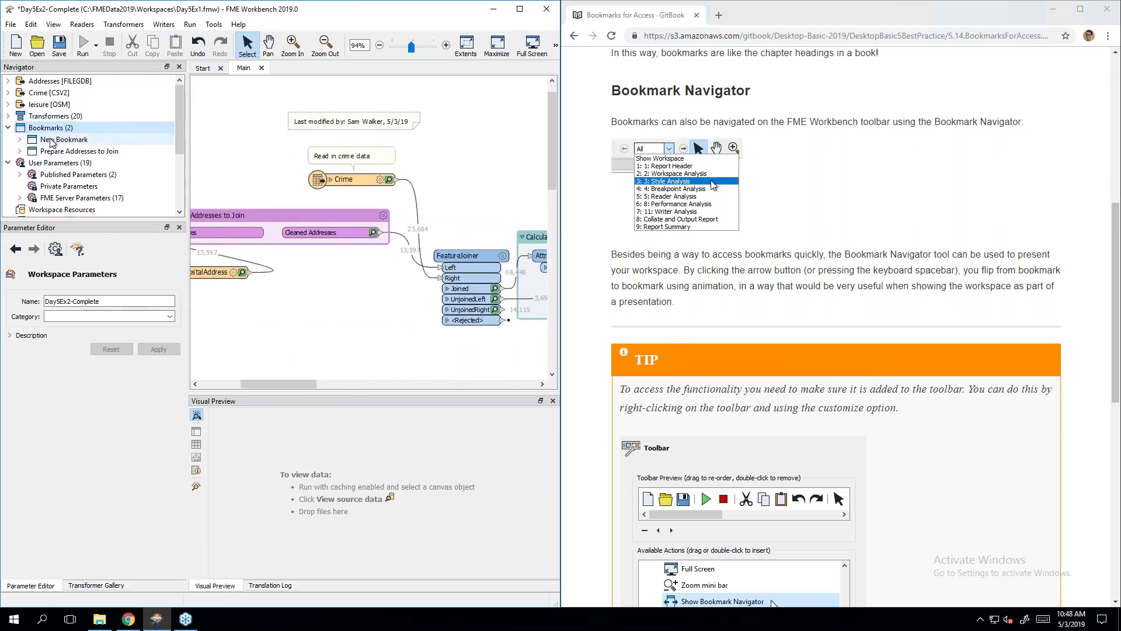
double_click(64, 139)
left_click(234, 129)
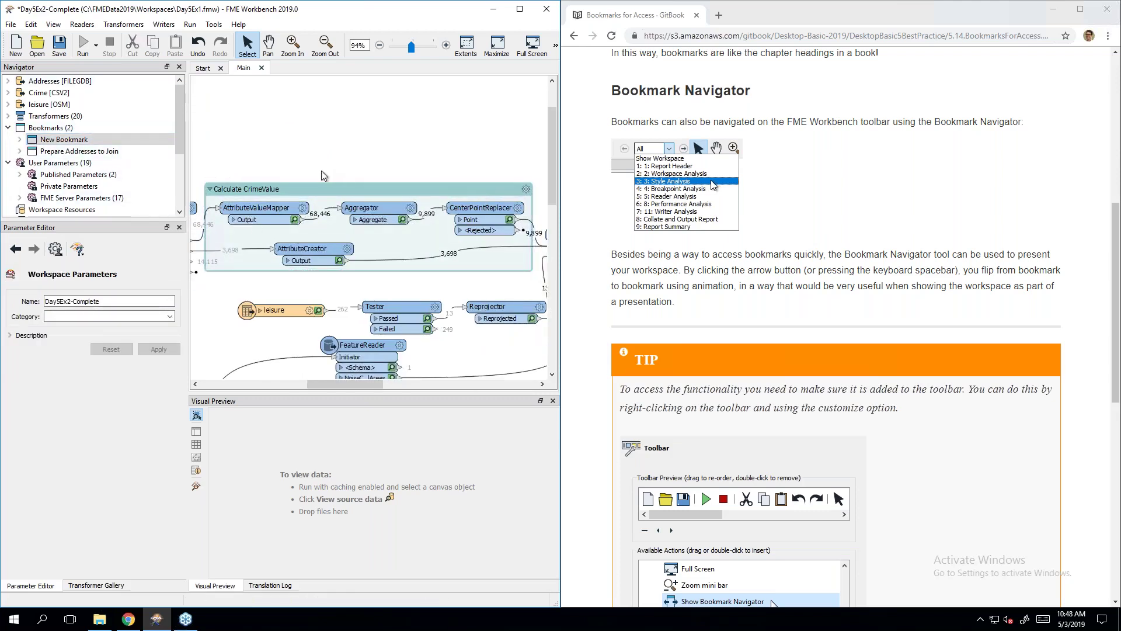
Step: Customize the toolbar by adding the Show Bookmark Navigator action after the Bookmark action, and apply the change
left_click(556, 45)
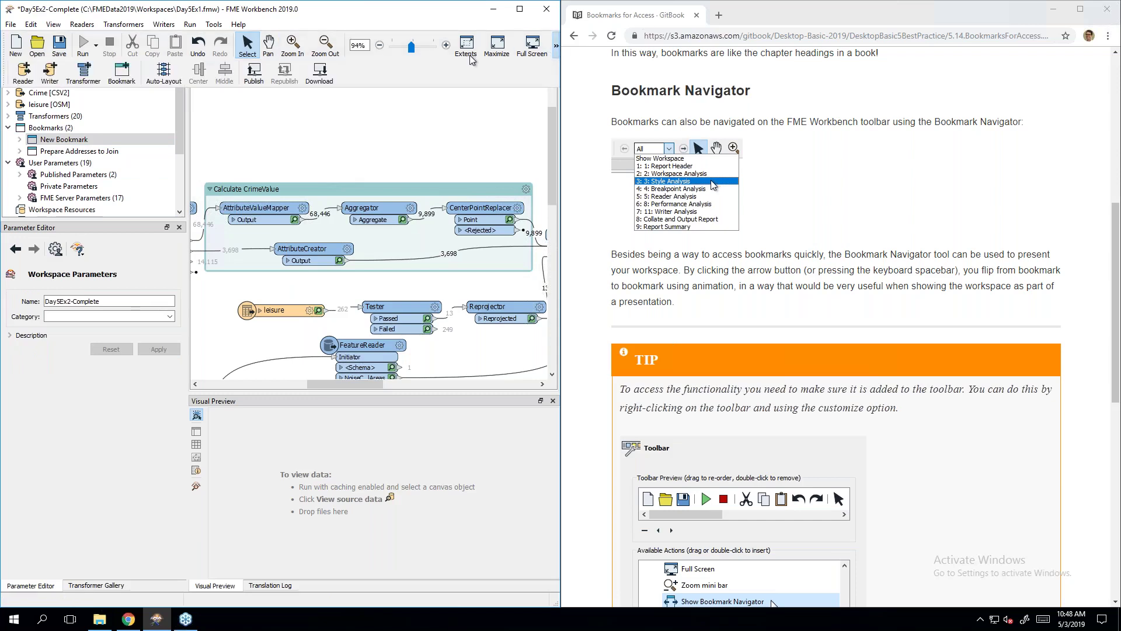
left_click(558, 52)
right_click(369, 65)
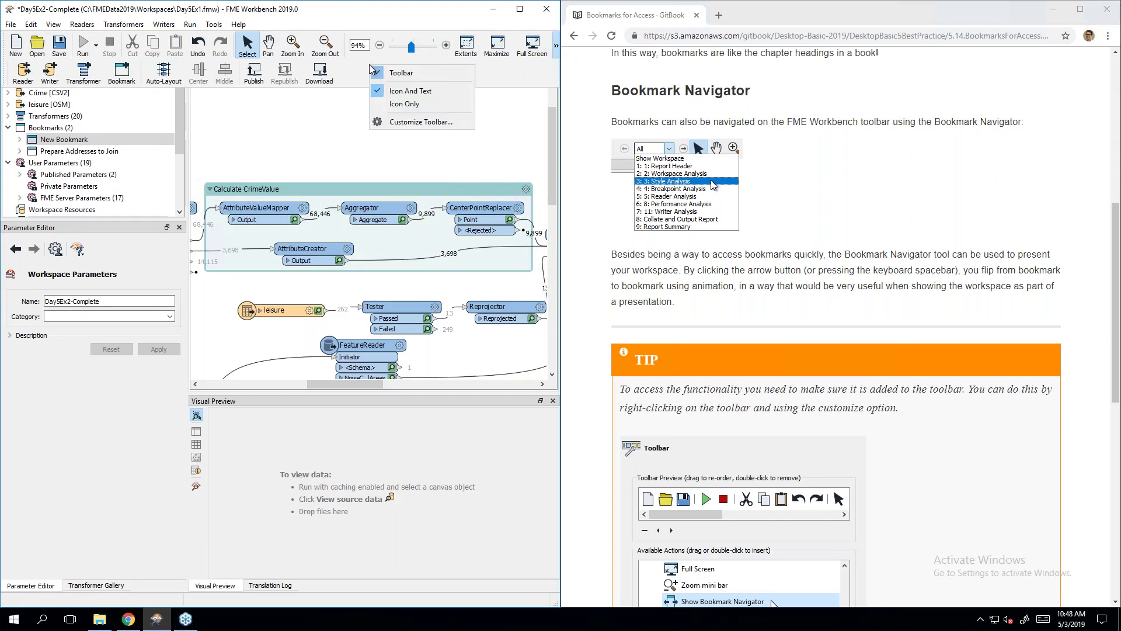
left_click(425, 122)
scroll(291, 323, "down", 8)
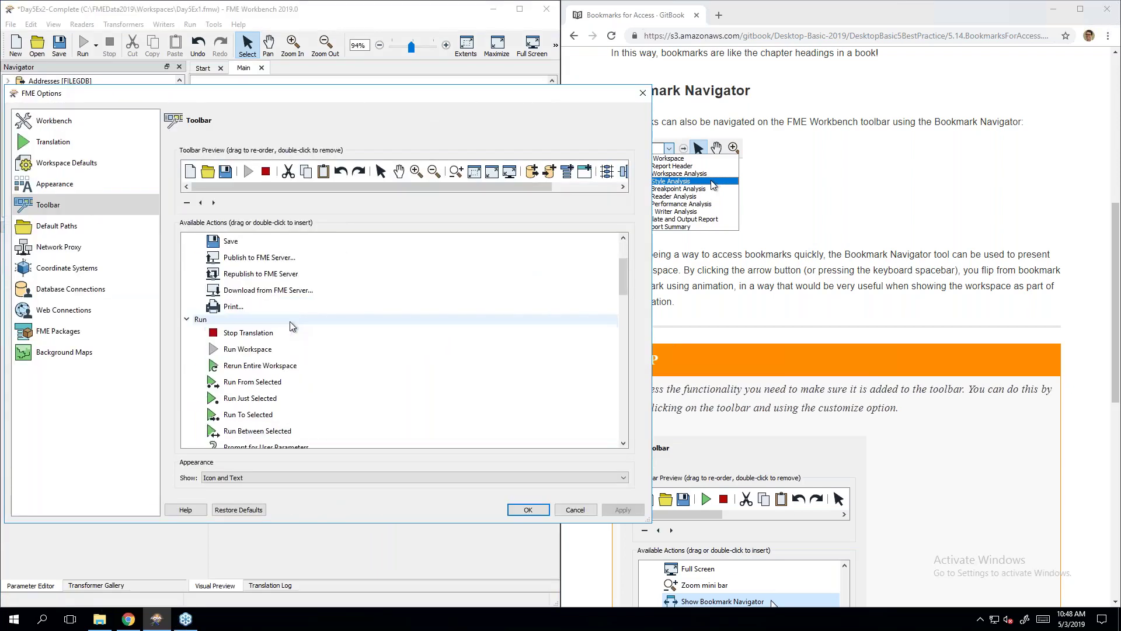
scroll(290, 322, "down", 7)
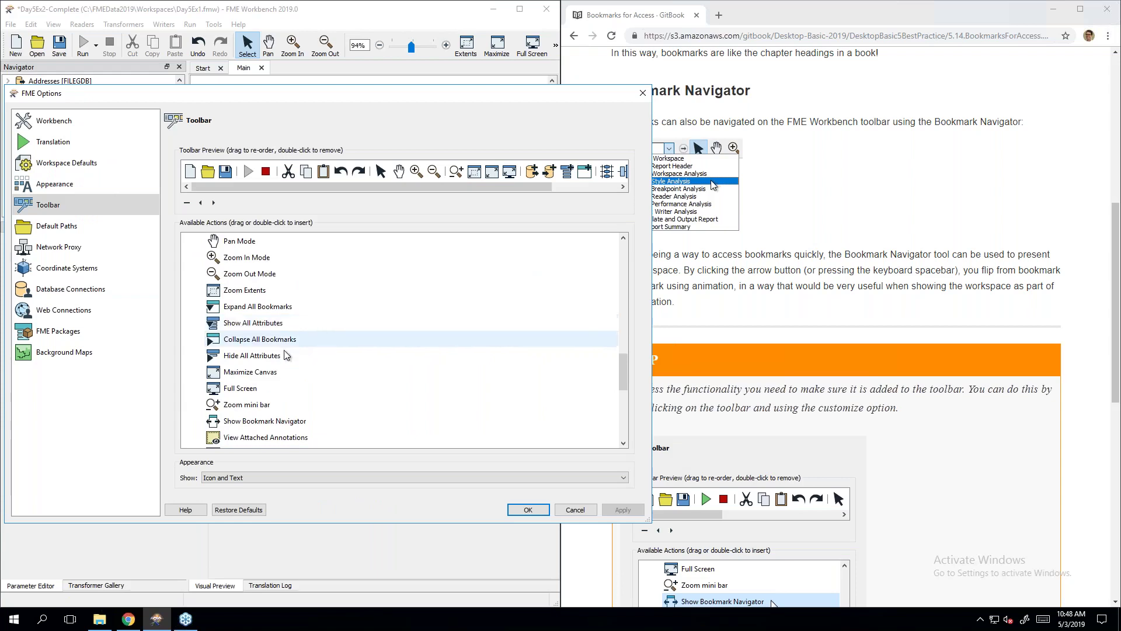
left_click(252, 427)
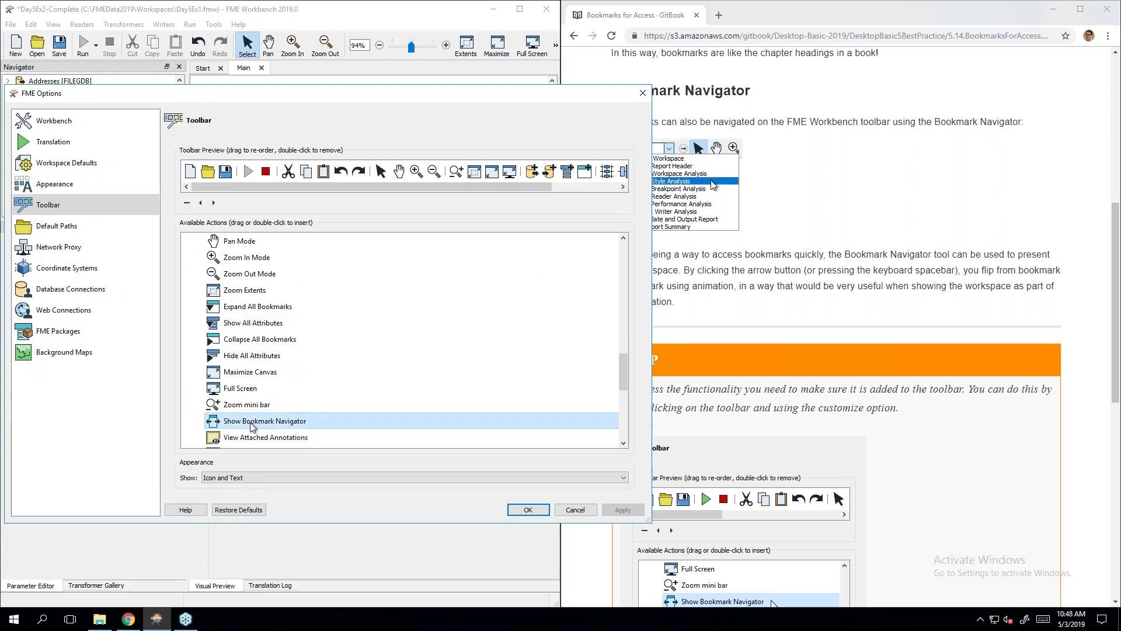
left_click_drag(252, 426, 601, 175)
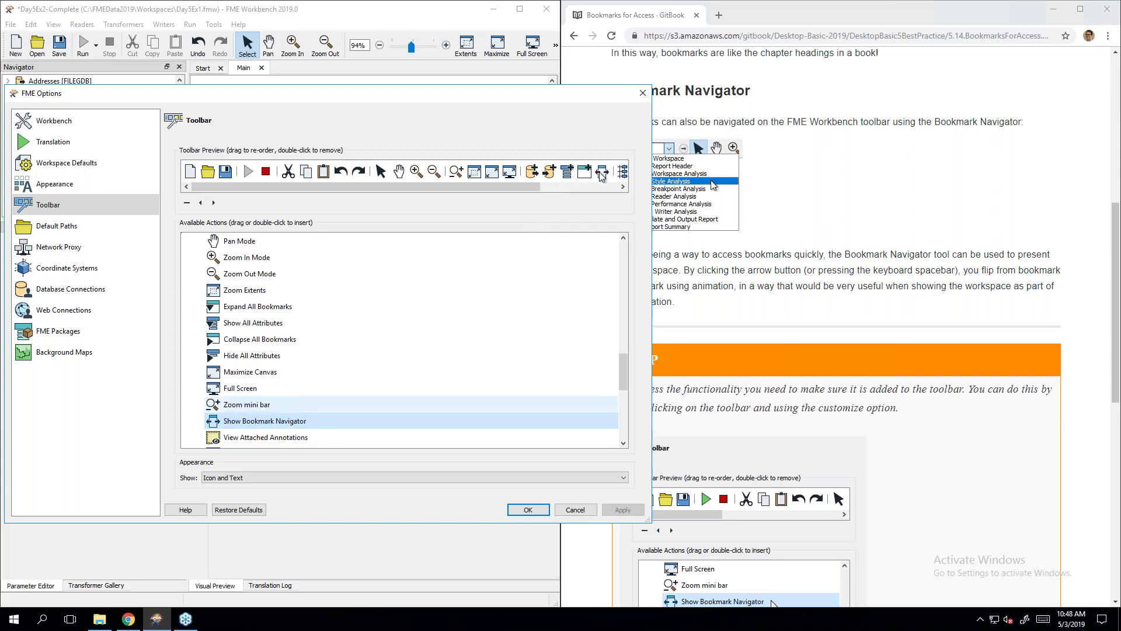
left_click(526, 510)
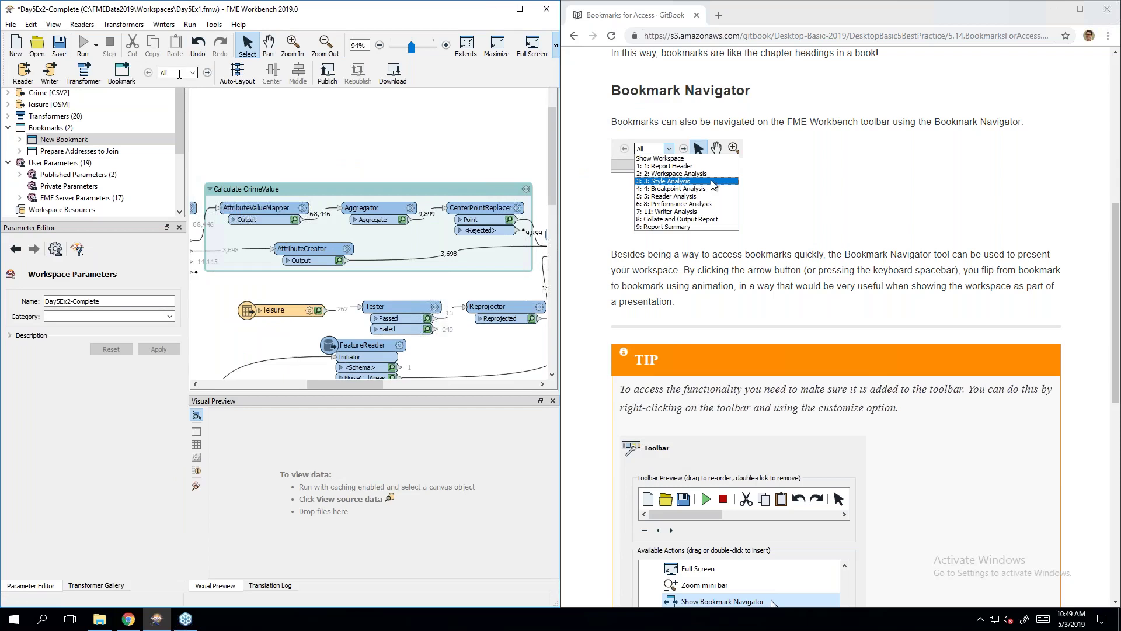
Step: Use the Bookmark Navigator to go to Calculate CrimeValue and advance to Prepare Addresses to Join
left_click(191, 73)
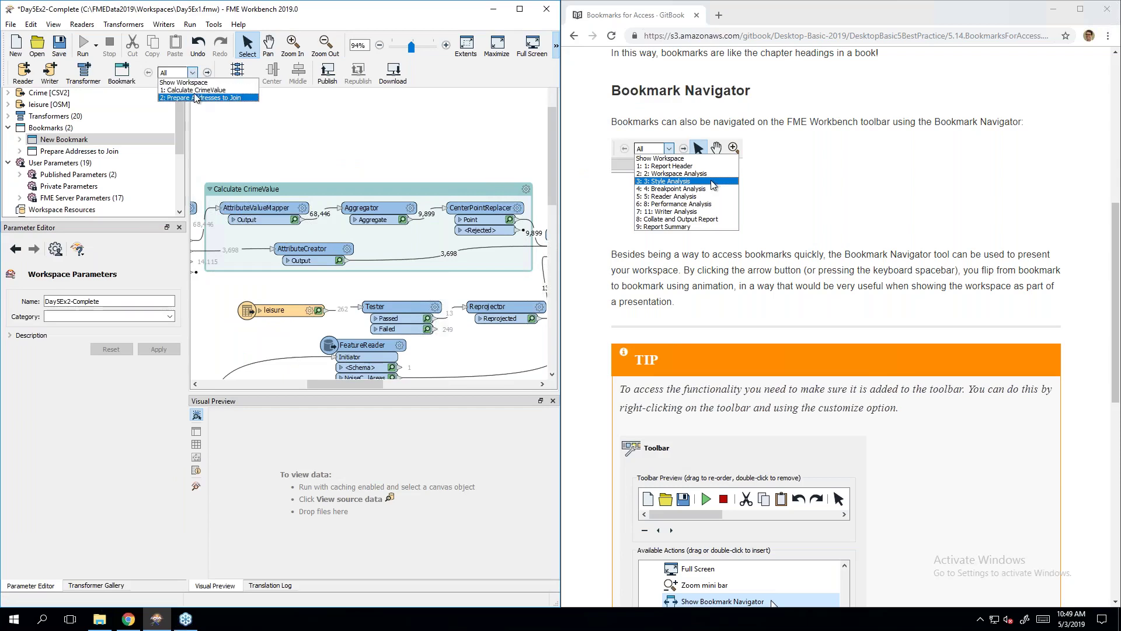
left_click(200, 91)
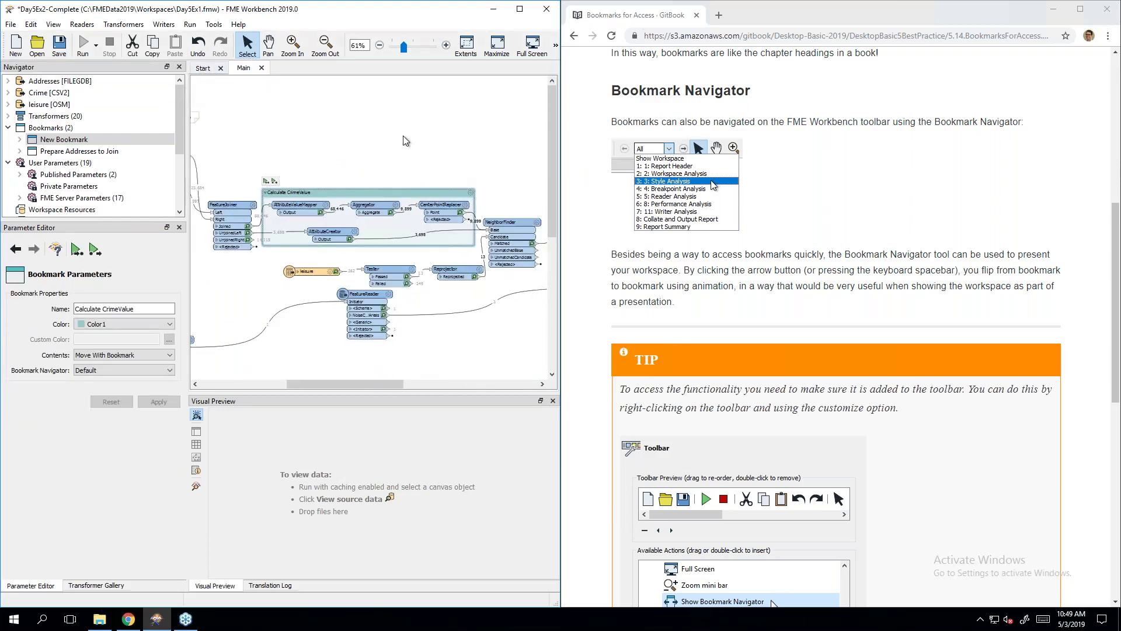
left_click(556, 45)
left_click(208, 73)
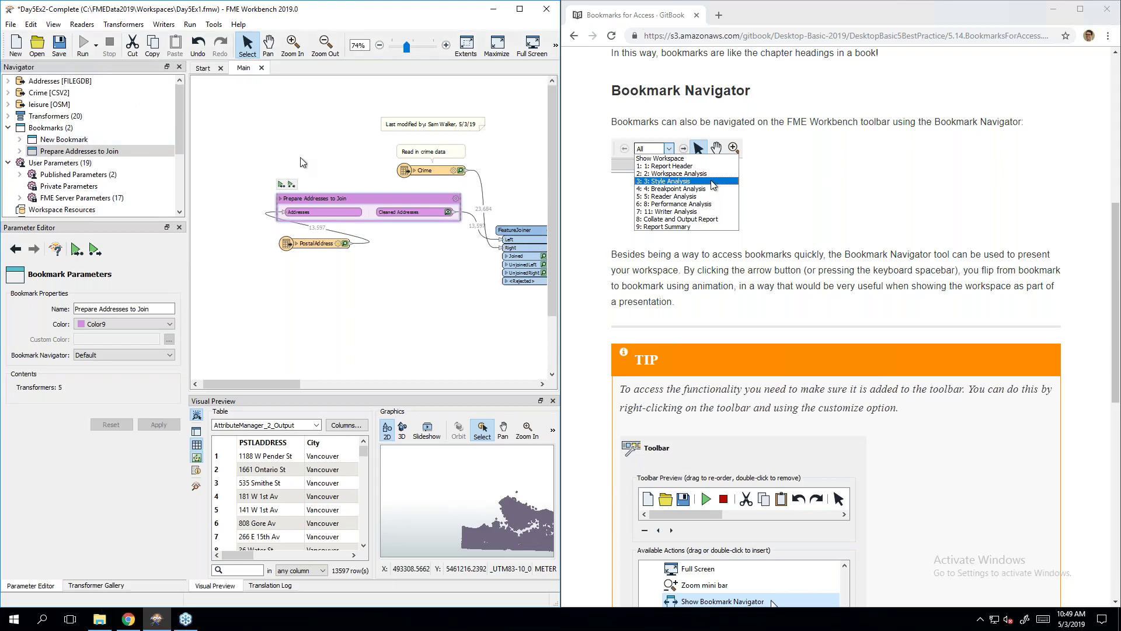
left_click(358, 300)
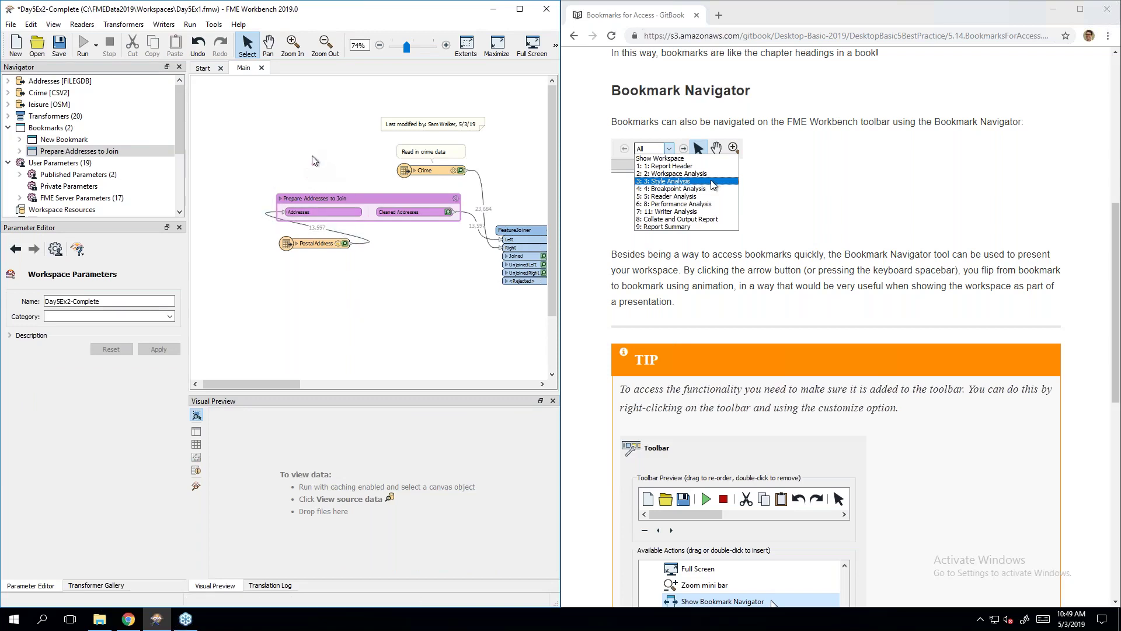
Step: Review the browser manual's tip on bookmark order, and turn off alphabetical sorting of Bookmarks in FME Workbench
left_click(911, 308)
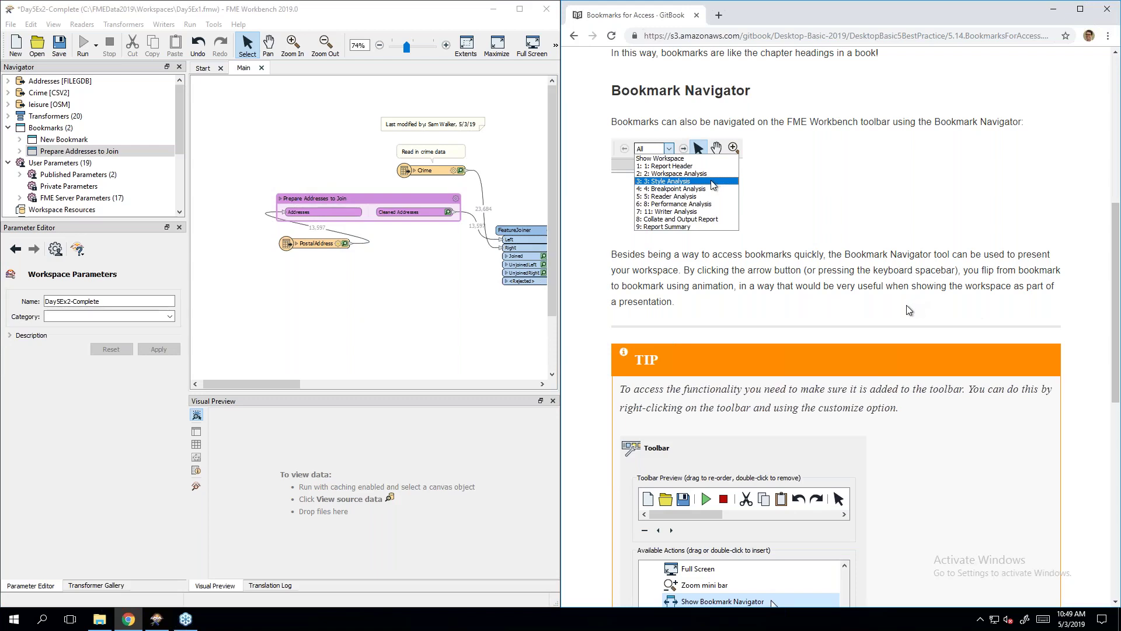
scroll(908, 306, "down", 3)
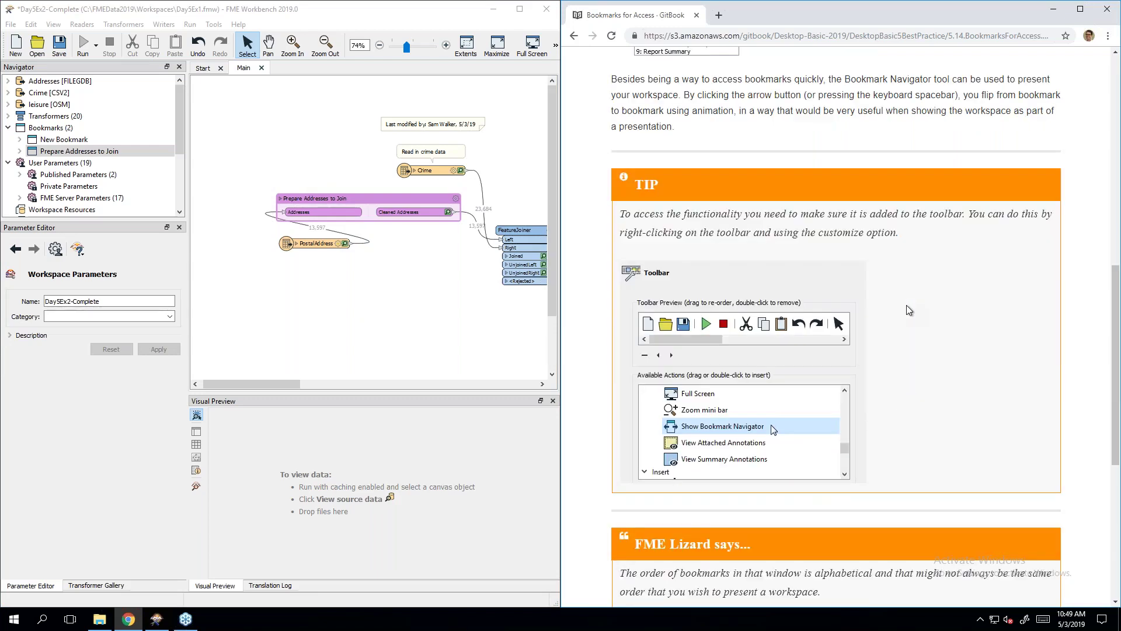
scroll(906, 304, "down", 6)
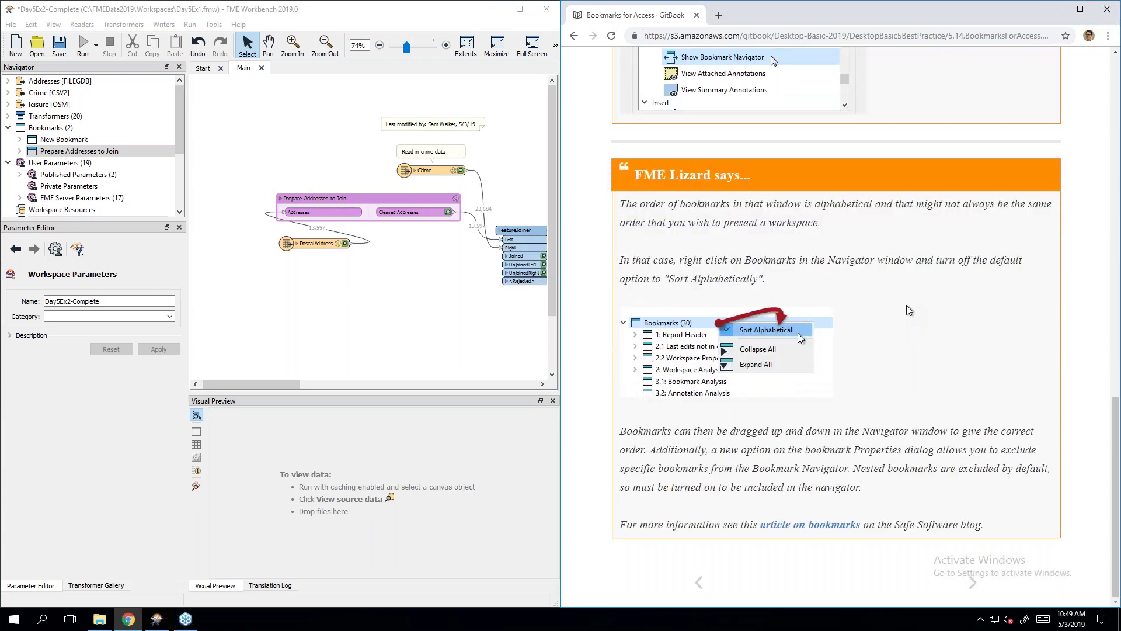
right_click(56, 128)
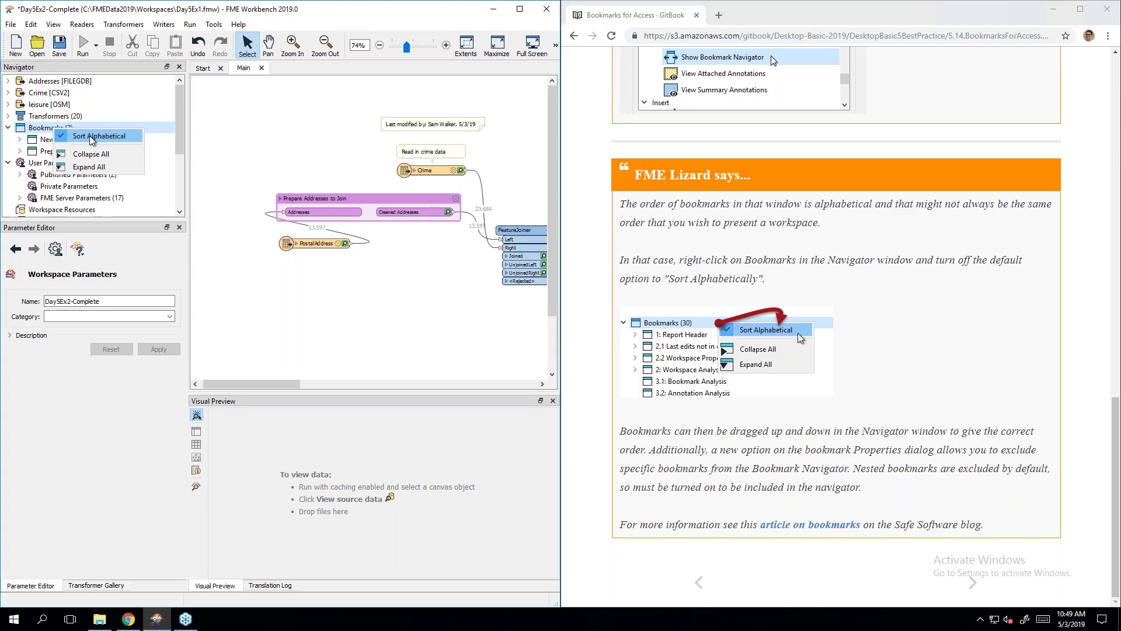
left_click(99, 136)
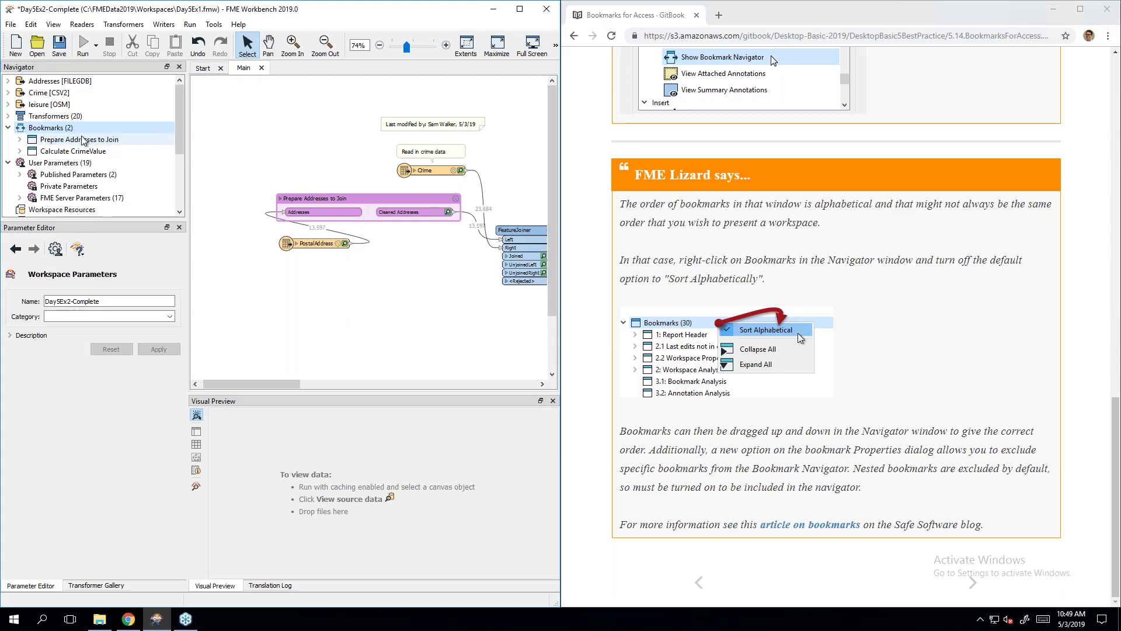
Step: Select the Prepare Addresses to Join and Calculate CrimeValue entries in the bookmark list, ending on Calculate CrimeValue
left_click(74, 140)
mouse_move(66, 153)
left_mouse_down()
mouse_move(67, 141)
mouse_move(70, 158)
left_mouse_up()
left_click(68, 139)
left_click(69, 150)
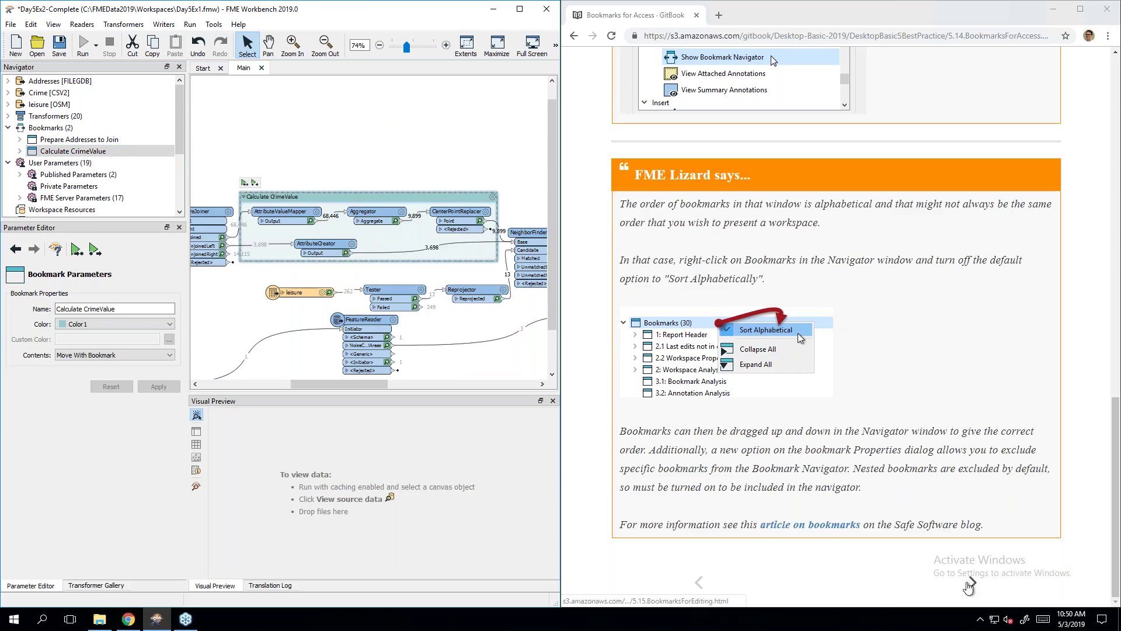
Step: Open the manual's Bookmarks for Editing page in the browser and read its note on the Contents property
left_click(973, 582)
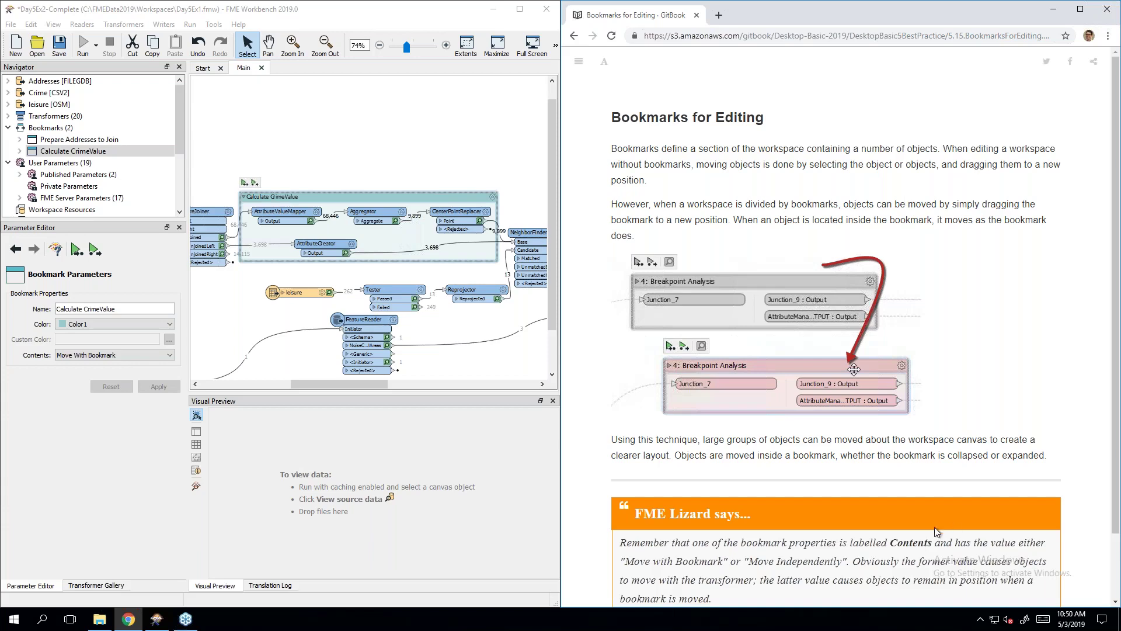
scroll(930, 460, "down", 2)
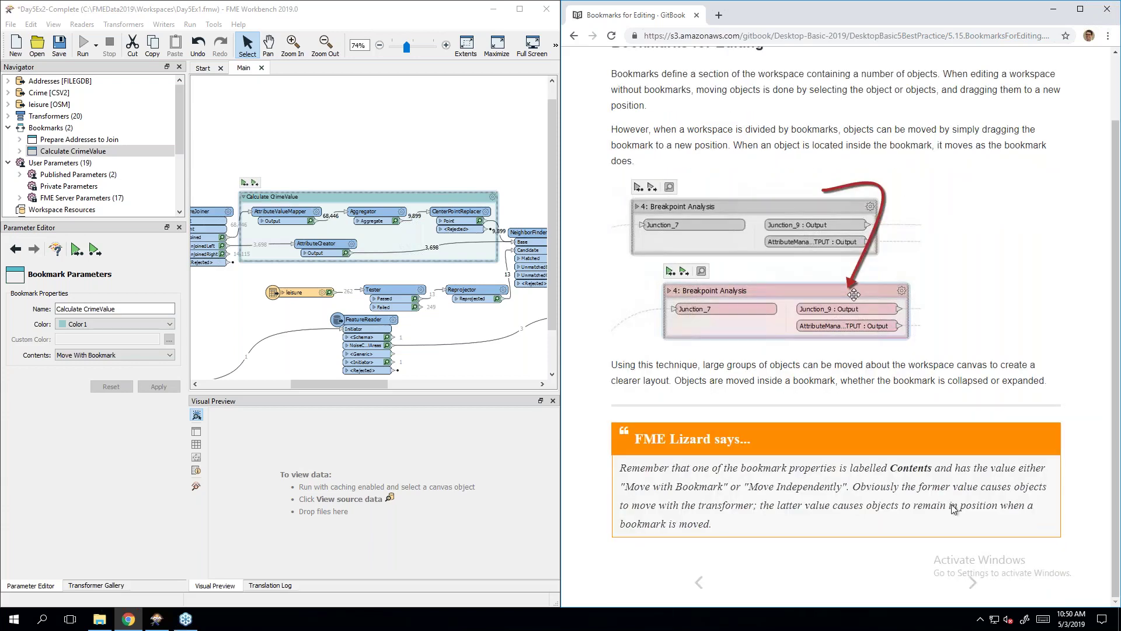
Step: Open the manual's Bookmarks for Performance page and read about data caching in collapsed bookmarks through the closing tip
left_click(975, 583)
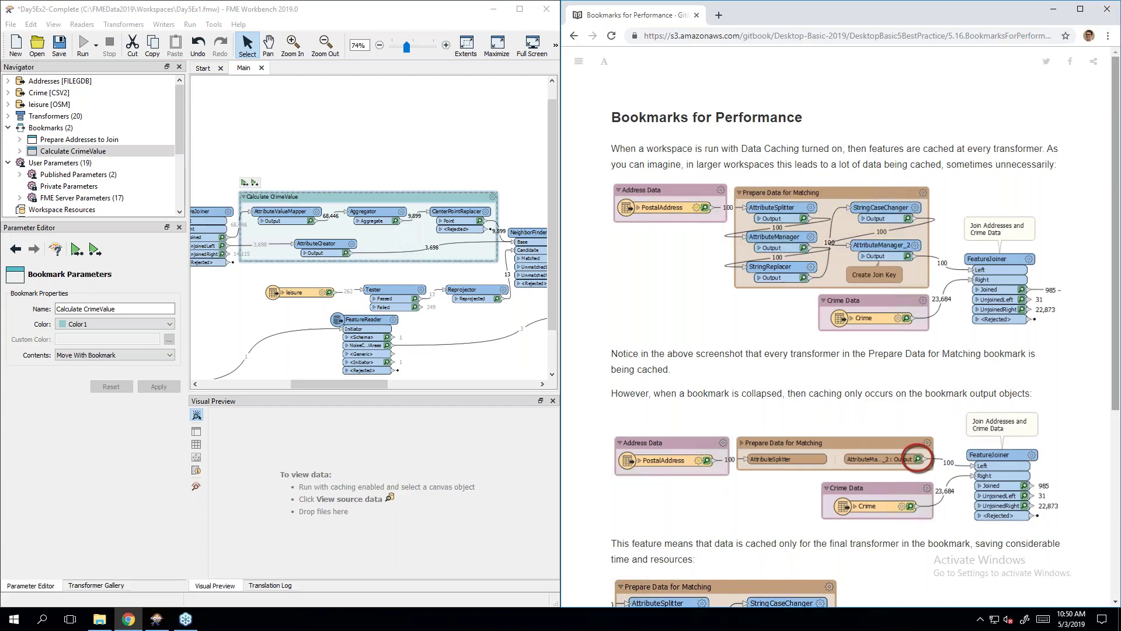
scroll(907, 363, "down", 3)
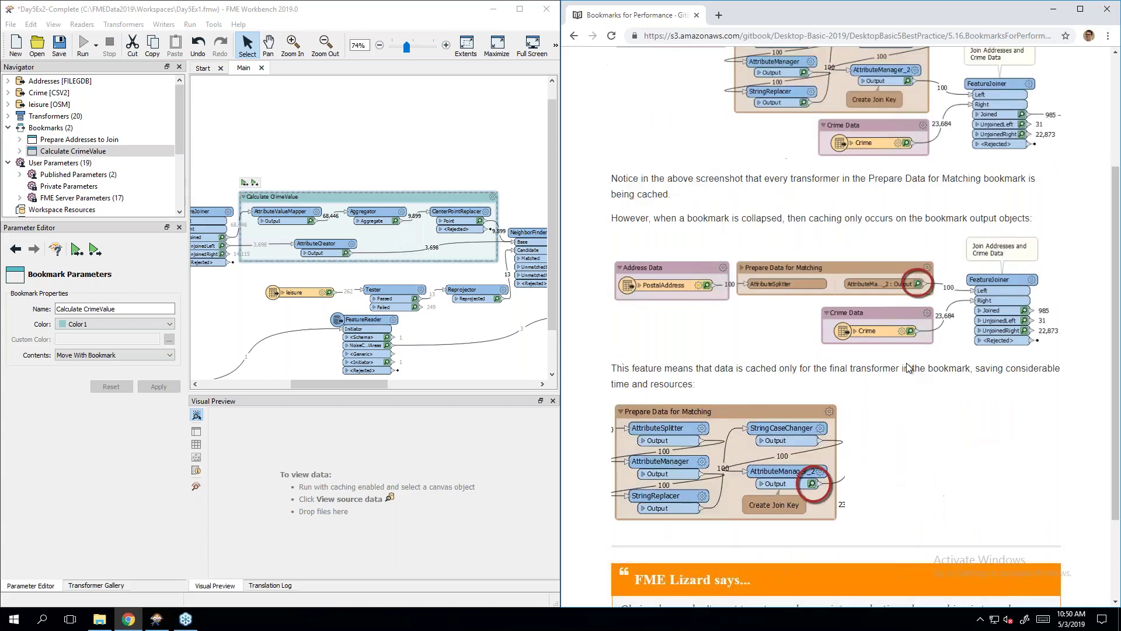
scroll(908, 368, "down", 2)
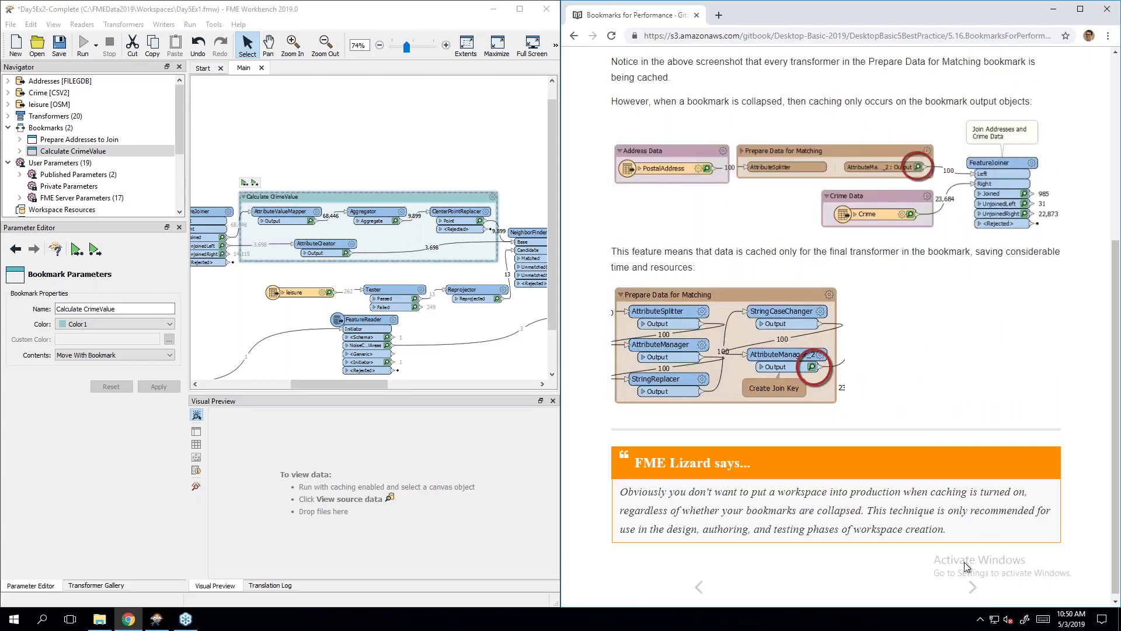
Step: Open the manual's Object Layout page and read the object alignment styles through to the Grid and Guides section
left_click(973, 587)
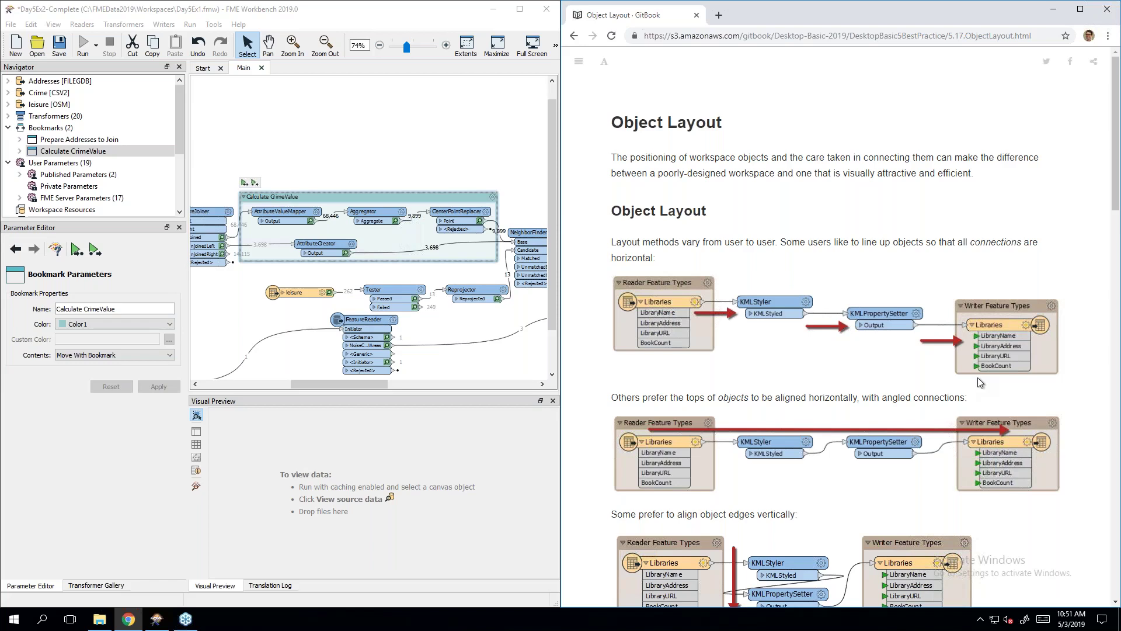
scroll(823, 193, "down", 2)
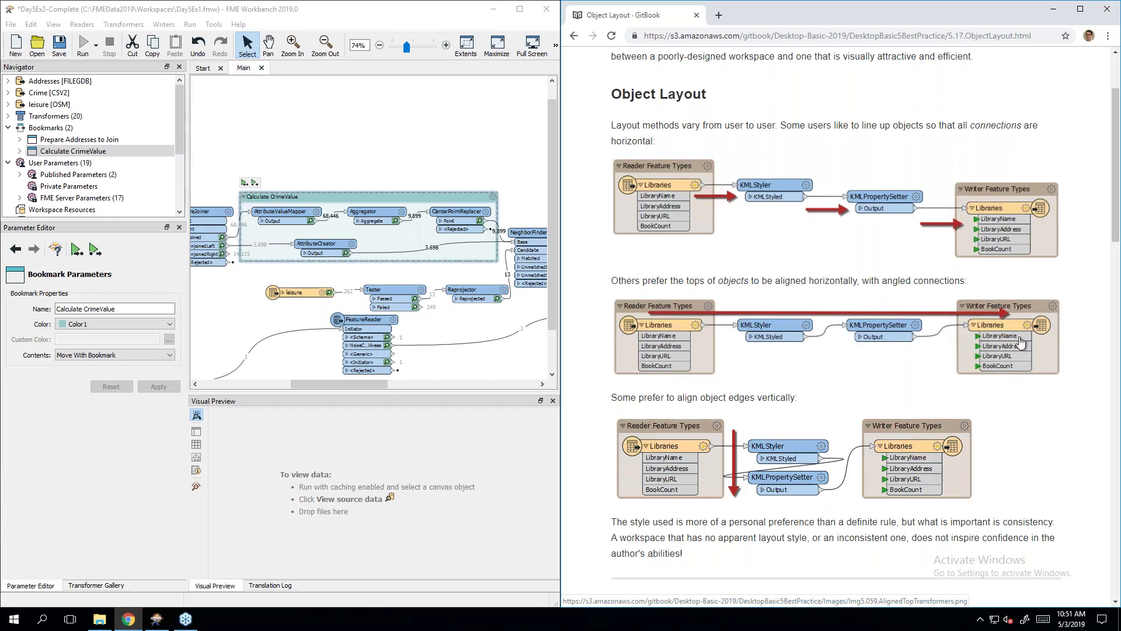
scroll(1021, 341, "down", 4)
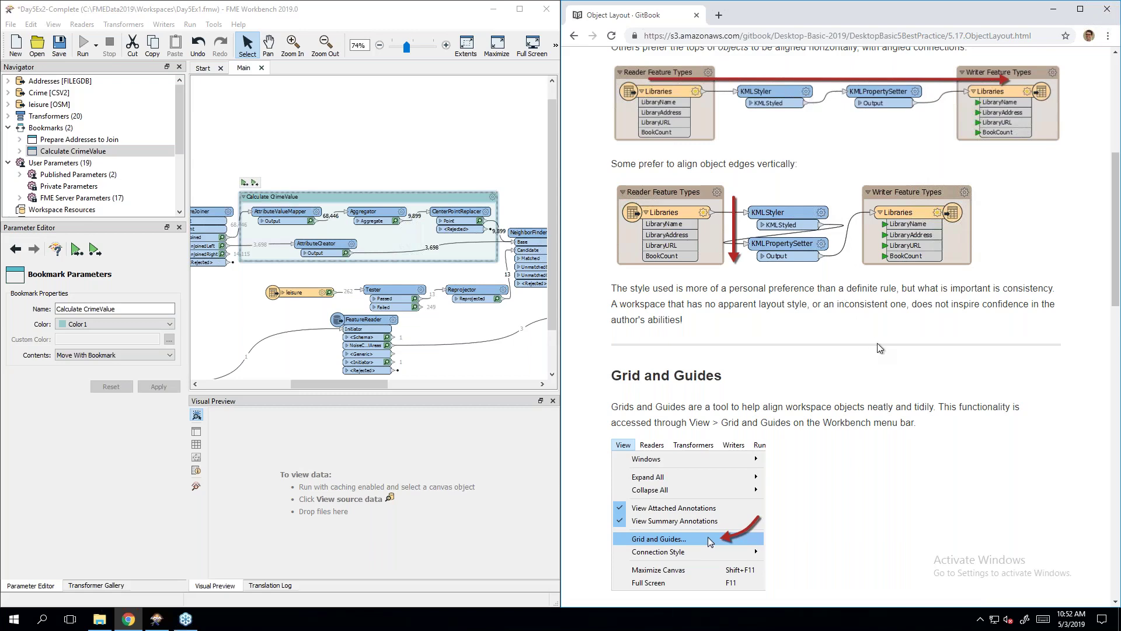
scroll(863, 332, "up", 3)
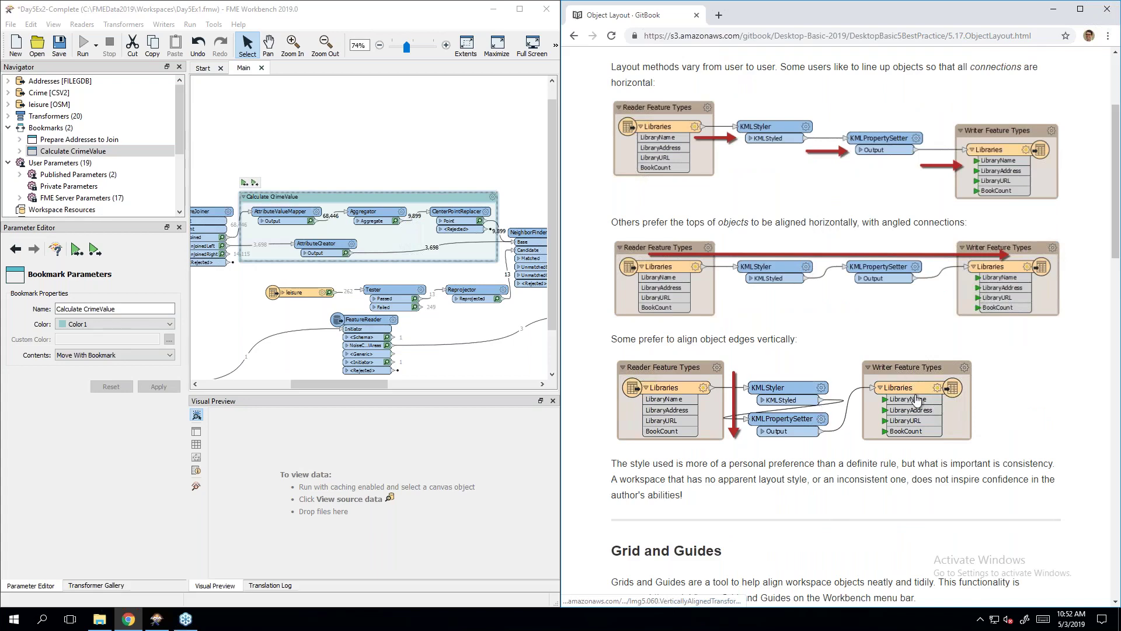
scroll(915, 400, "down", 7)
scroll(915, 400, "down", 1)
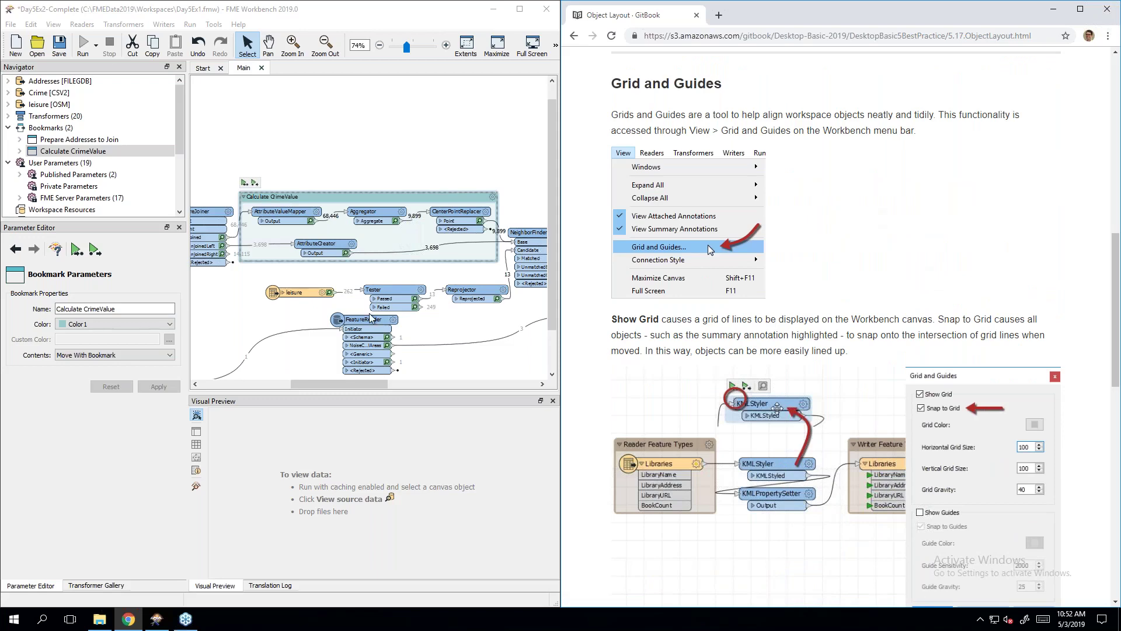
Step: Switch to FME Workbench and shift the Tester transformer slightly along its row to demonstrate the alignment guides
left_click(415, 299)
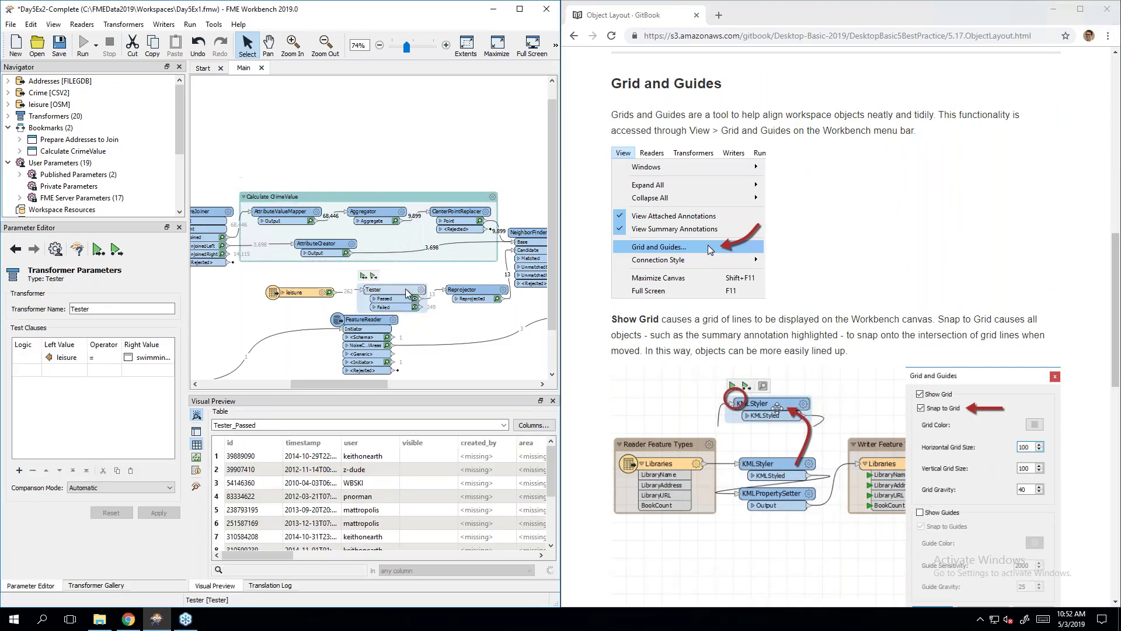
left_click(464, 330)
scroll(465, 330, "up", 5)
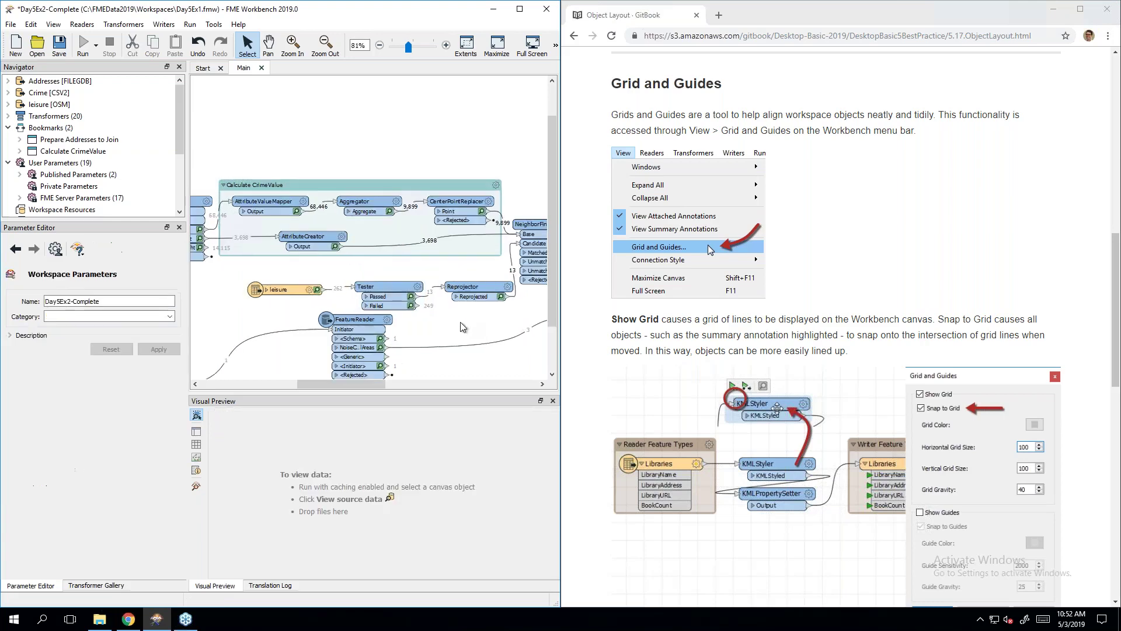
left_click(308, 270)
mouse_move(308, 270)
left_mouse_down()
mouse_move(318, 256)
mouse_move(332, 268)
left_mouse_up()
left_click(433, 327)
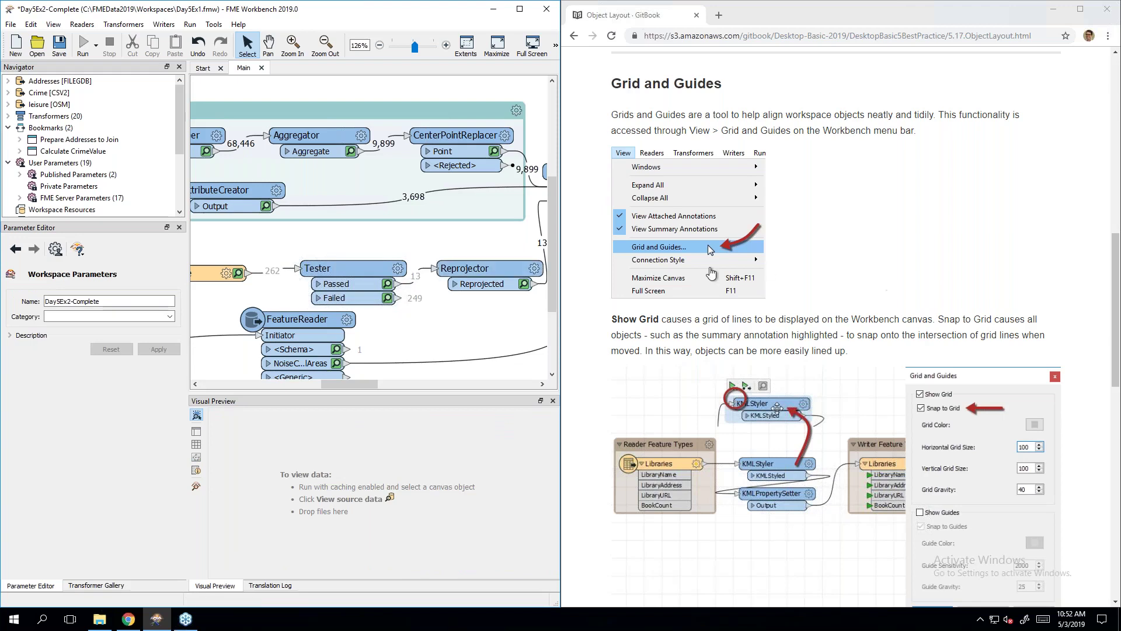
Step: Turn off Show Guides and turn on Show Grid with Snap to Grid for the workspace canvas
left_click(55, 25)
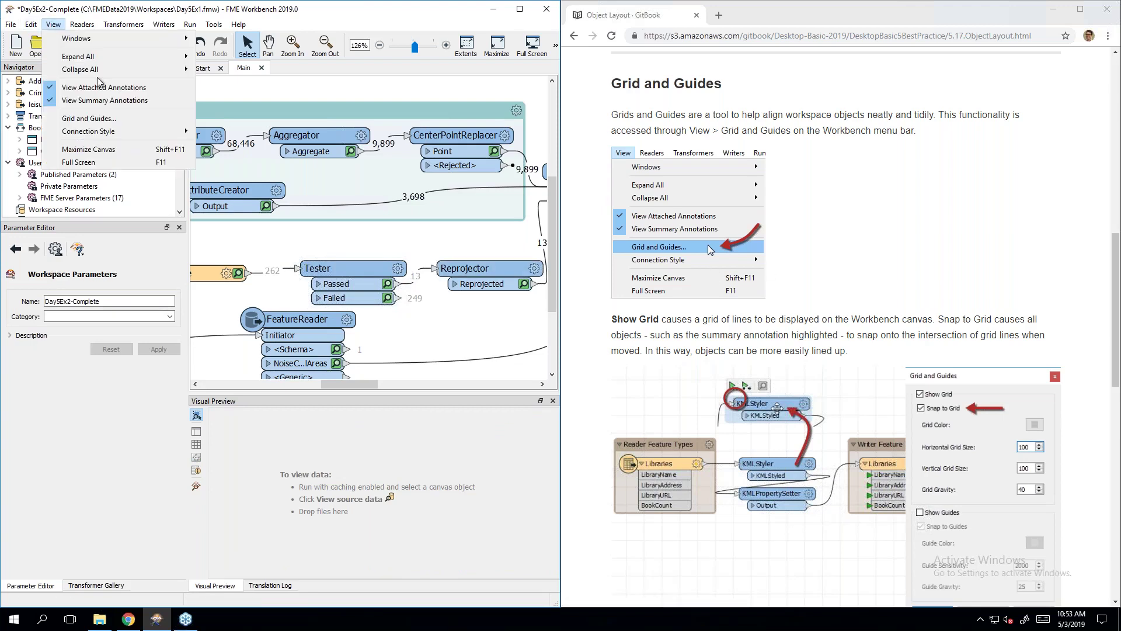
left_click(120, 120)
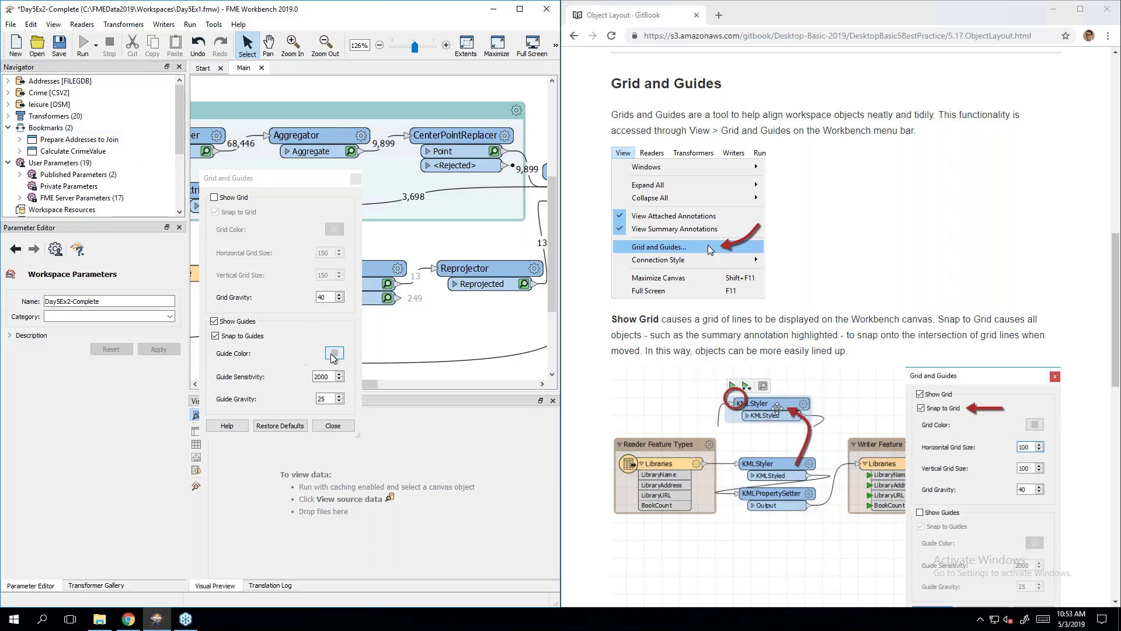
left_click(324, 396)
left_click(233, 199)
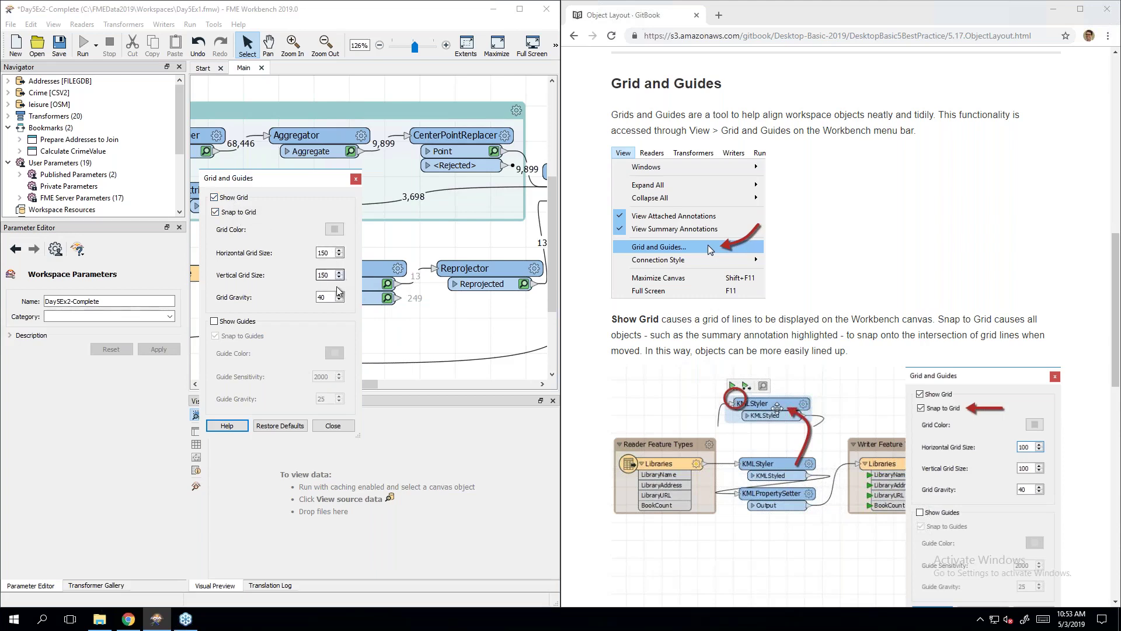
left_click(330, 427)
Step: Move the Tester and Reprojector transformers up one grid position, then shift the Reprojector farther from the Tester along the same row
left_click_drag(334, 267, 314, 254)
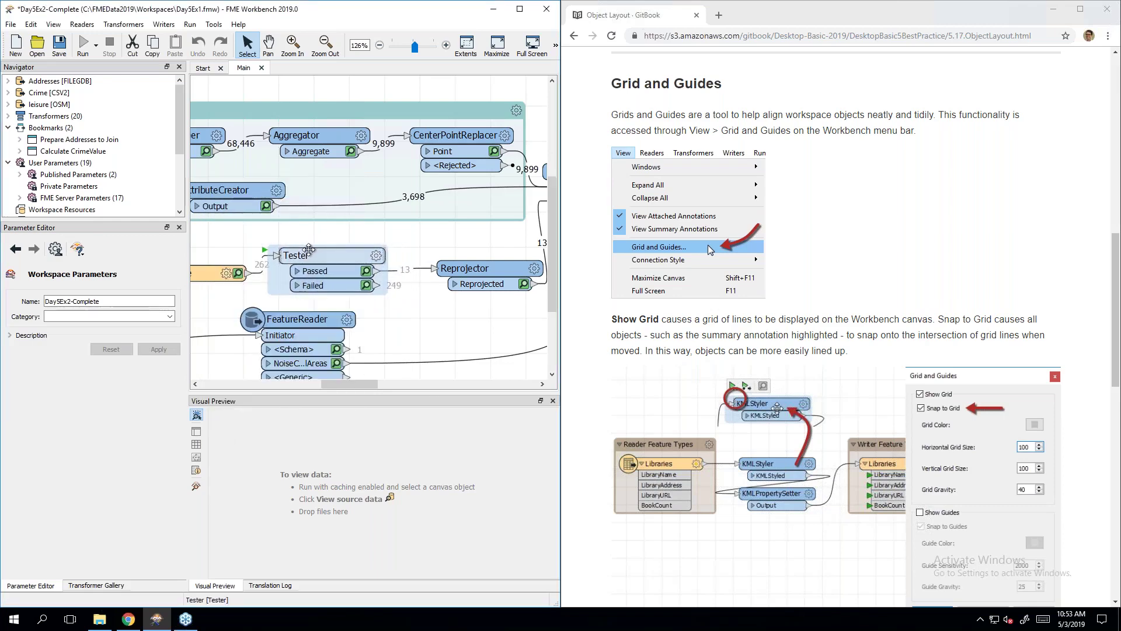
left_click_drag(479, 264, 463, 252)
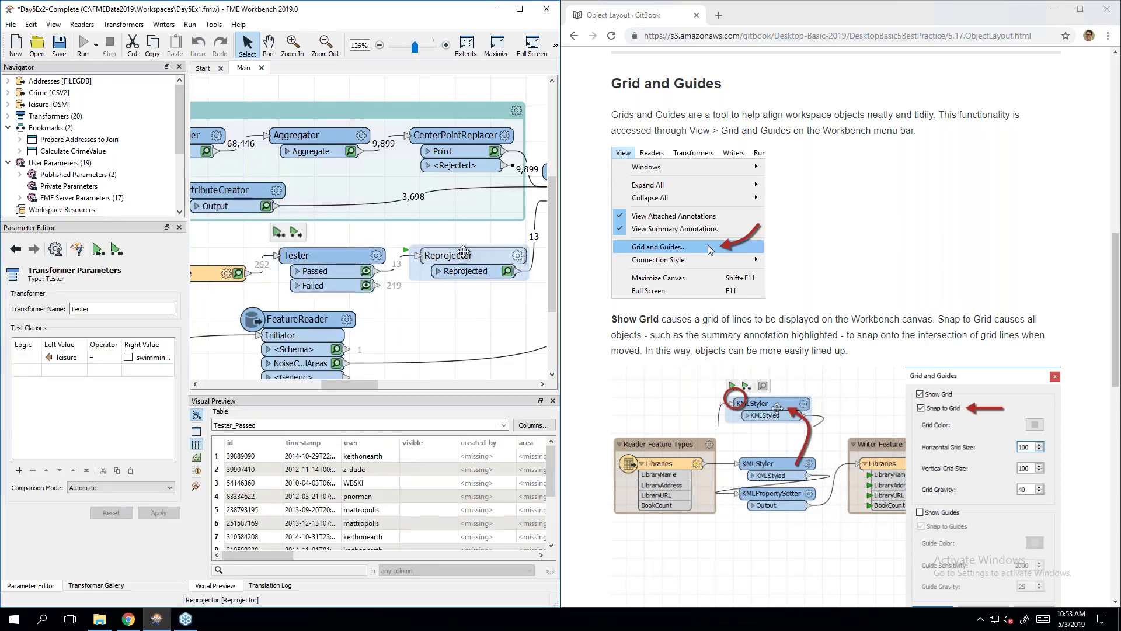
left_click(453, 321)
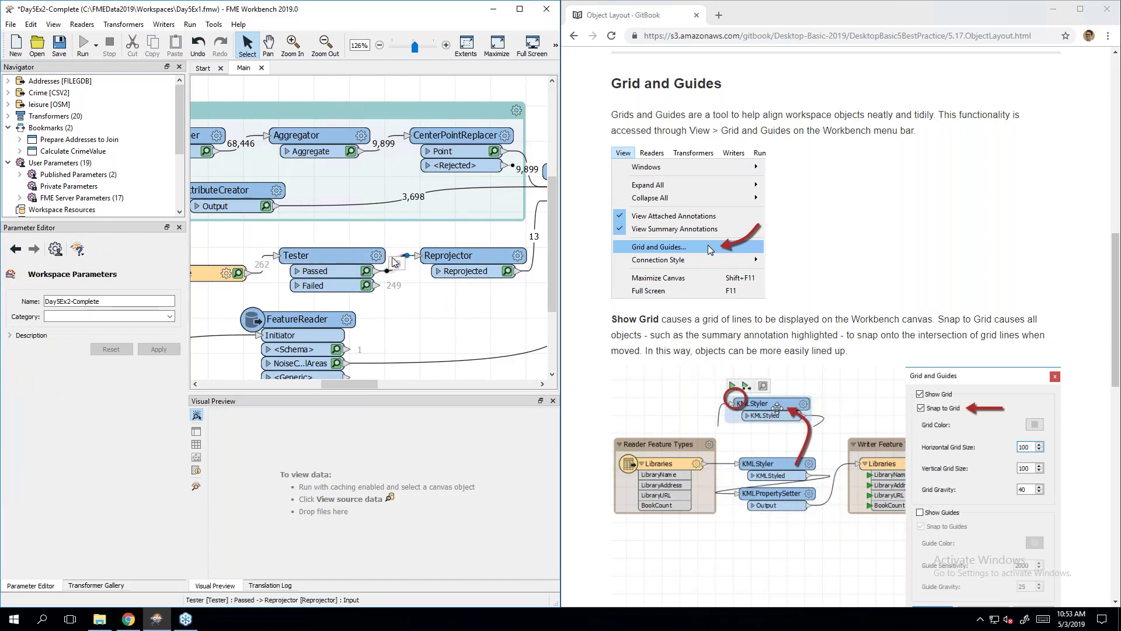
left_click_drag(450, 259, 485, 260)
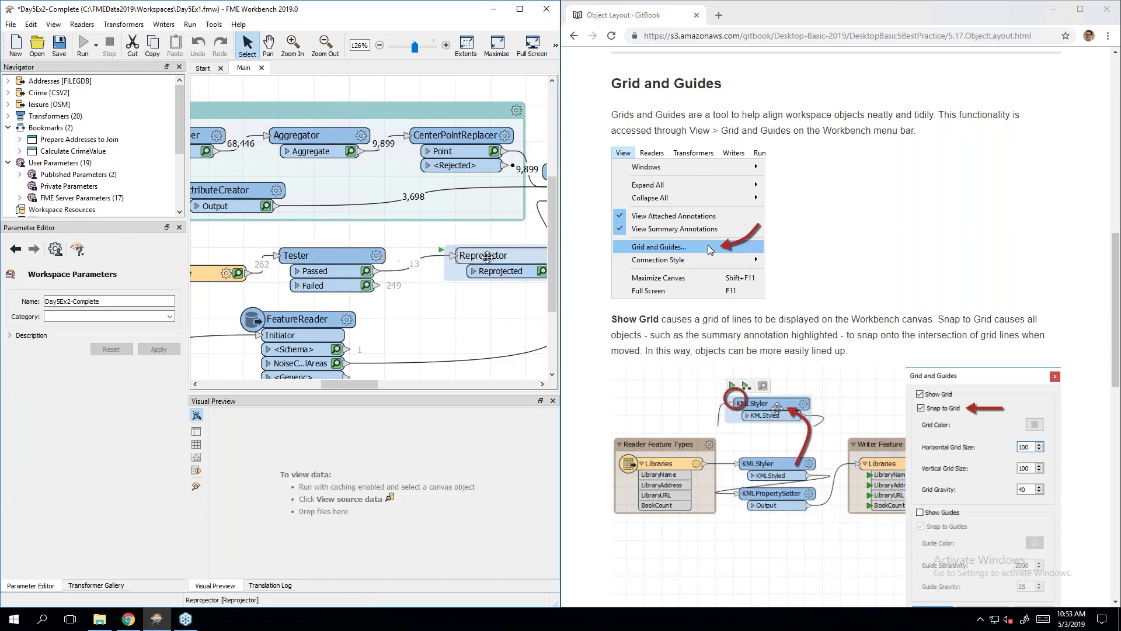
left_click(436, 305)
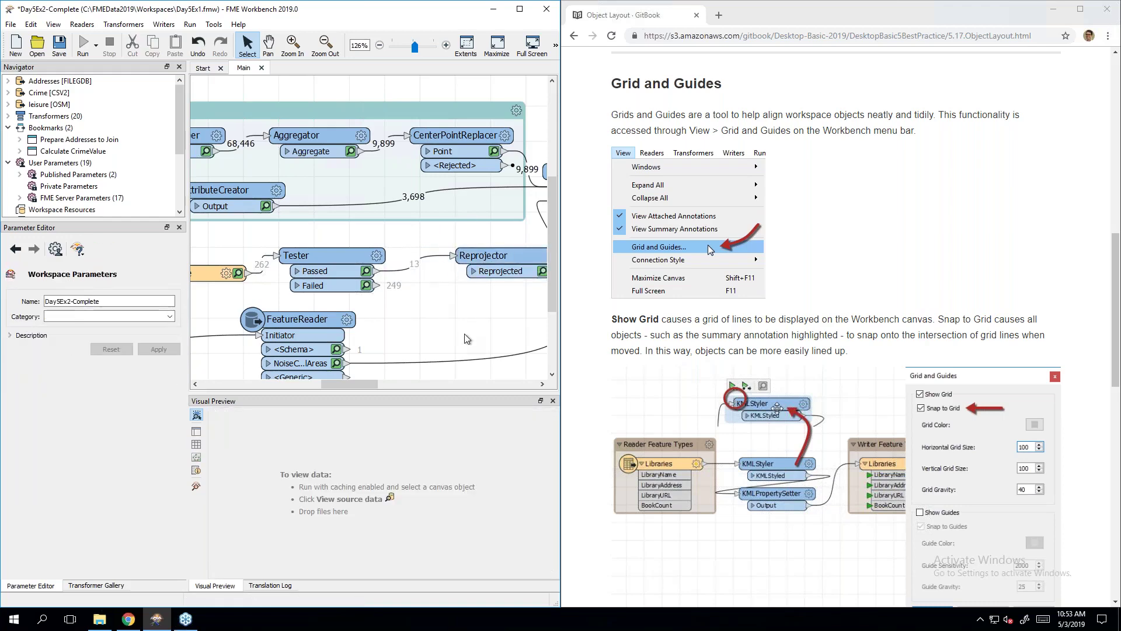
Step: Return to the browser manual and read the Show Guides and Autolayout sections of the Object Layout page
left_click(822, 333)
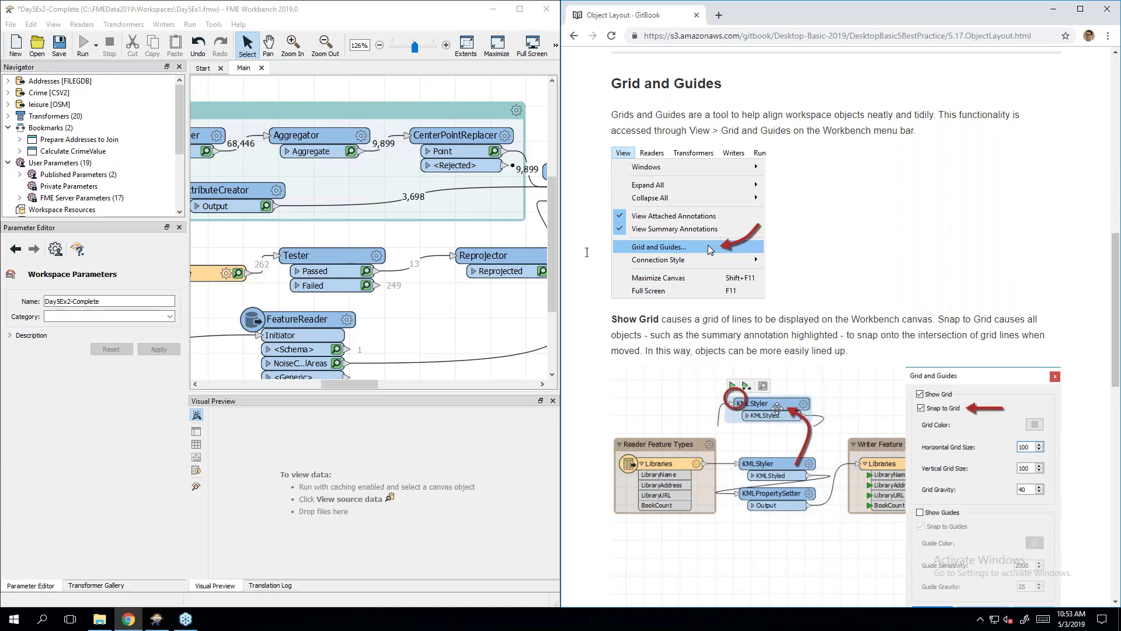
scroll(767, 272, "down", 5)
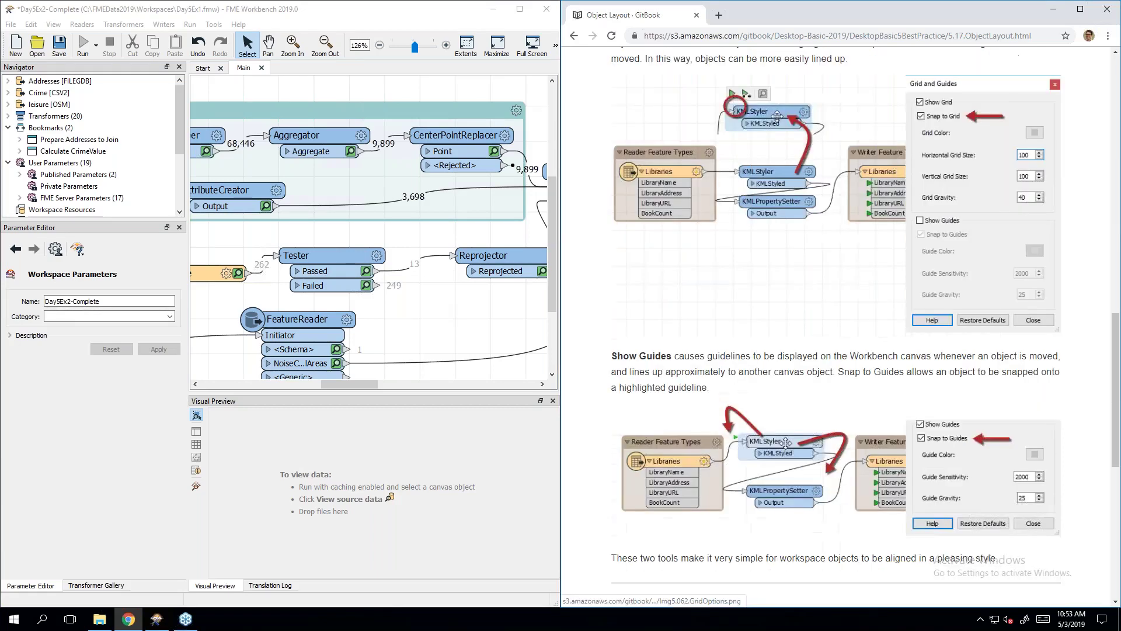
scroll(782, 516, "down", 3)
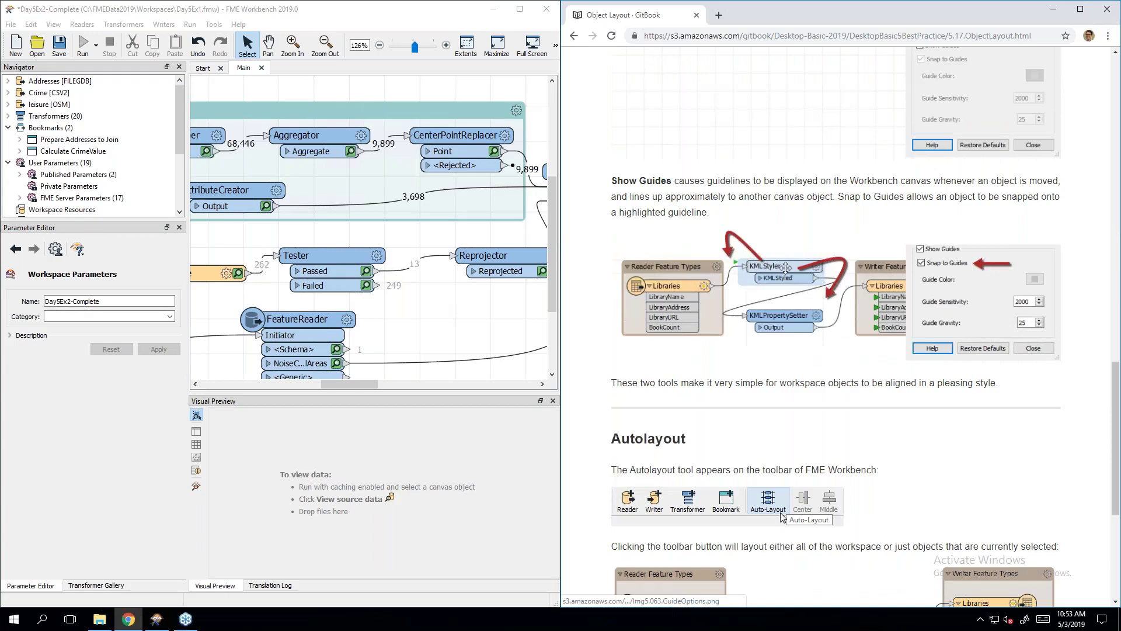
scroll(835, 325, "down", 5)
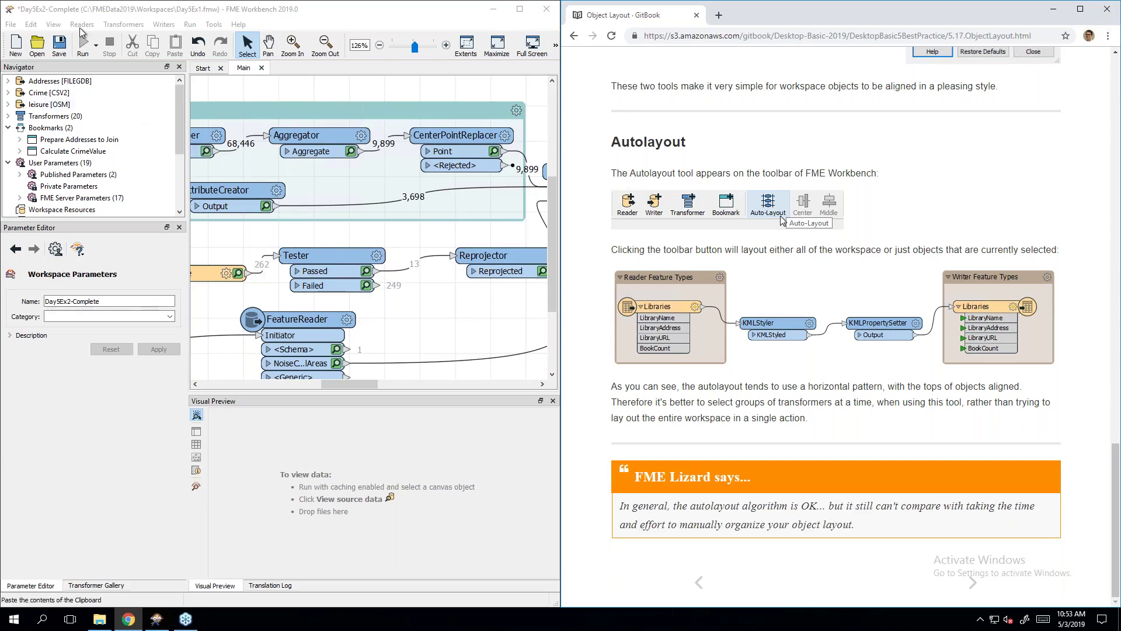
Step: In FME Workbench, turn off Show Grid and turn on Show Guides with Snap to Guides
left_click(53, 24)
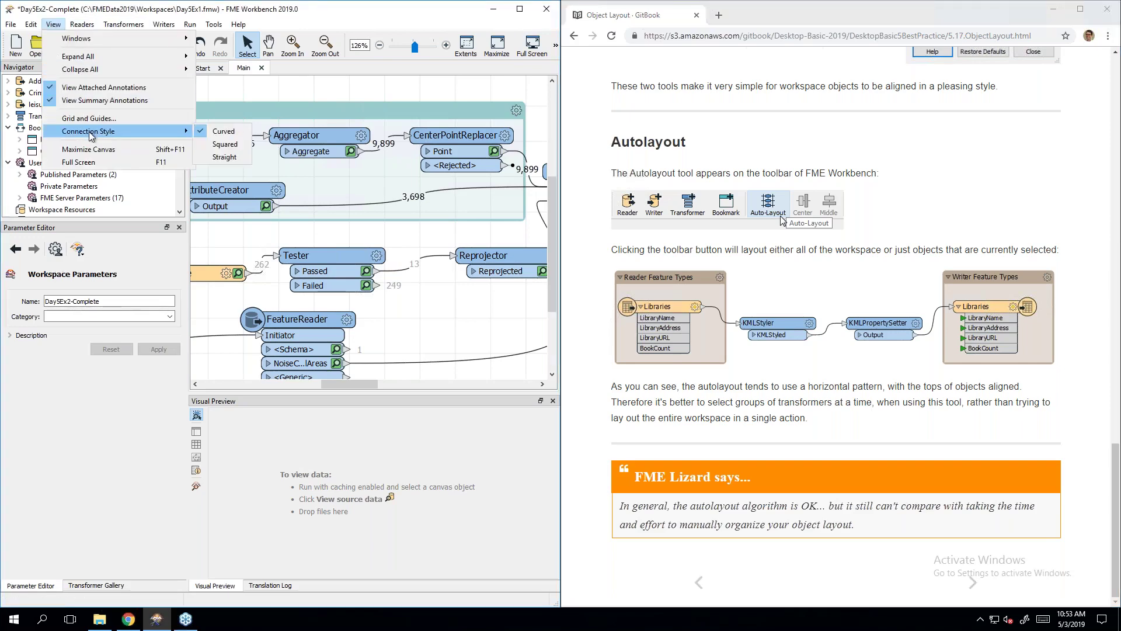
left_click(87, 118)
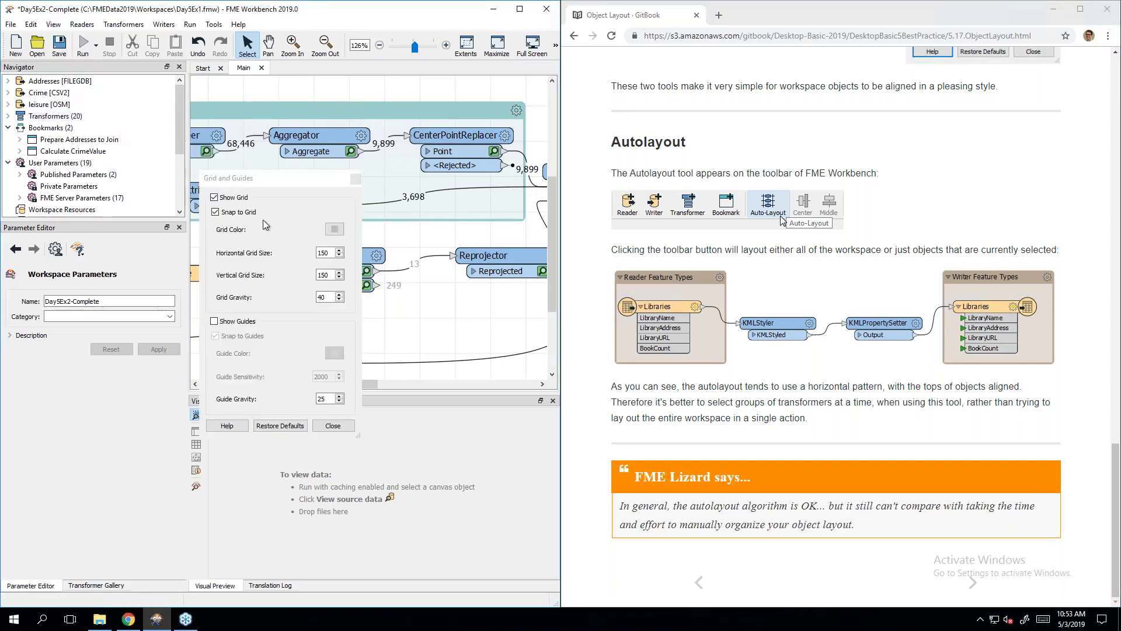
left_click(214, 198)
left_click(214, 321)
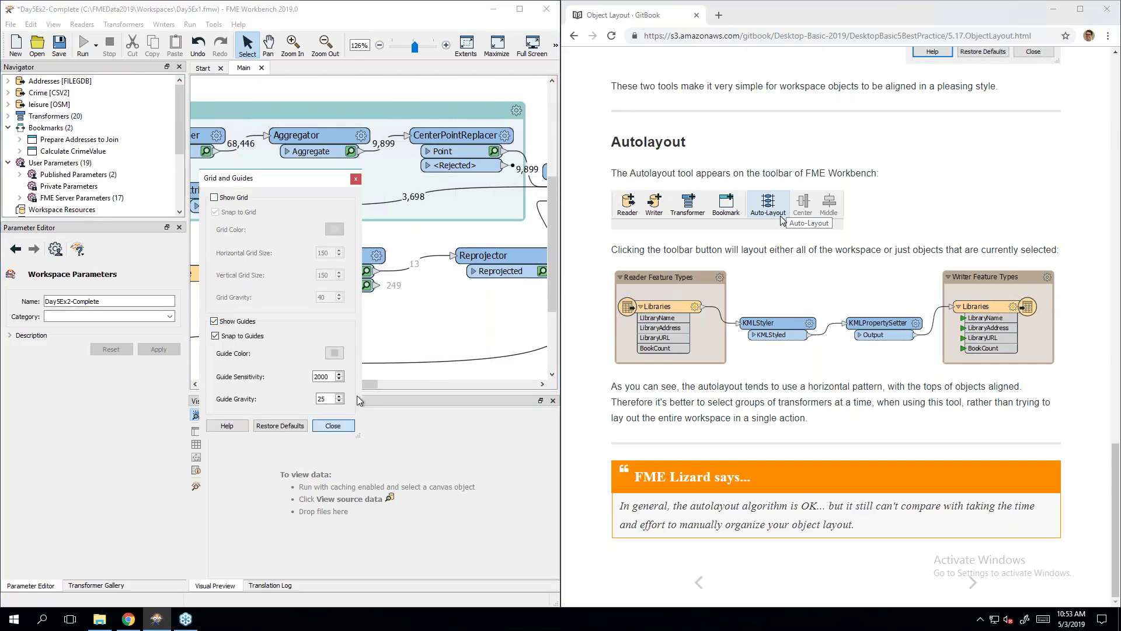
left_click(333, 425)
Step: Try Auto-Layout on the entire workspace, examine the arrangement from the readers to the ExpressionEvaluator, and undo it
scroll(445, 333, "down", 8)
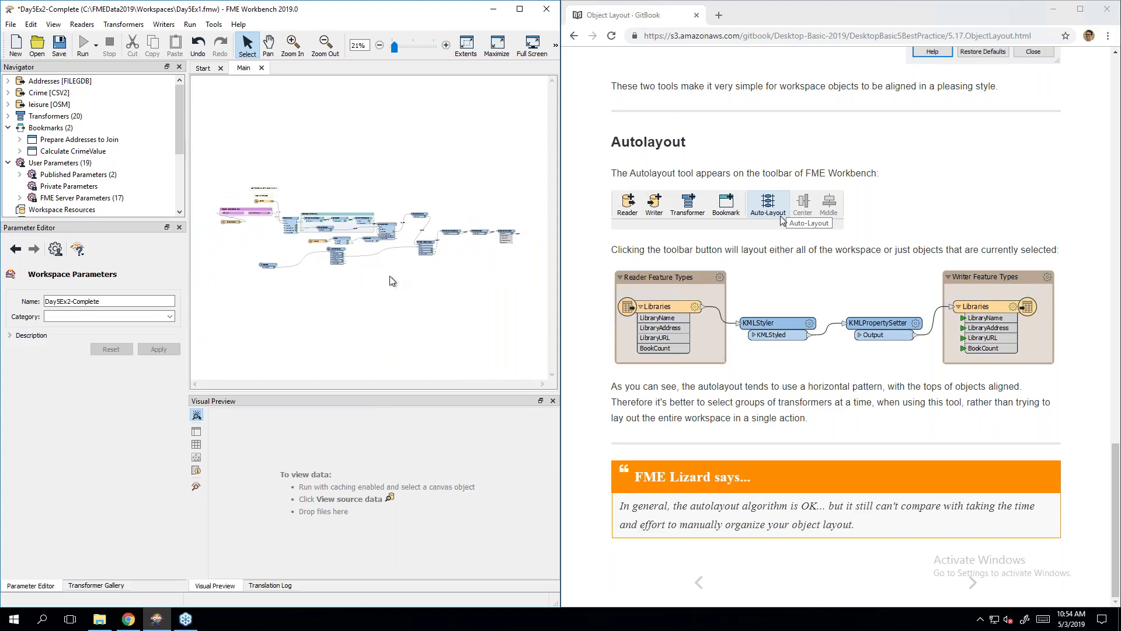
left_click(555, 51)
left_click(245, 75)
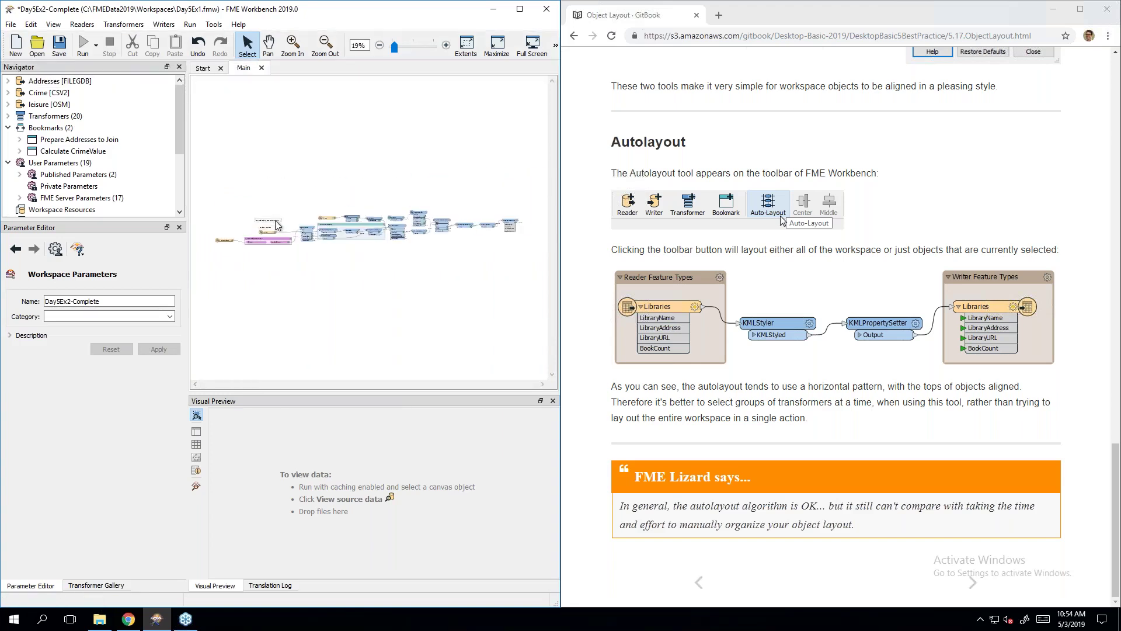
scroll(277, 226, "up", 8)
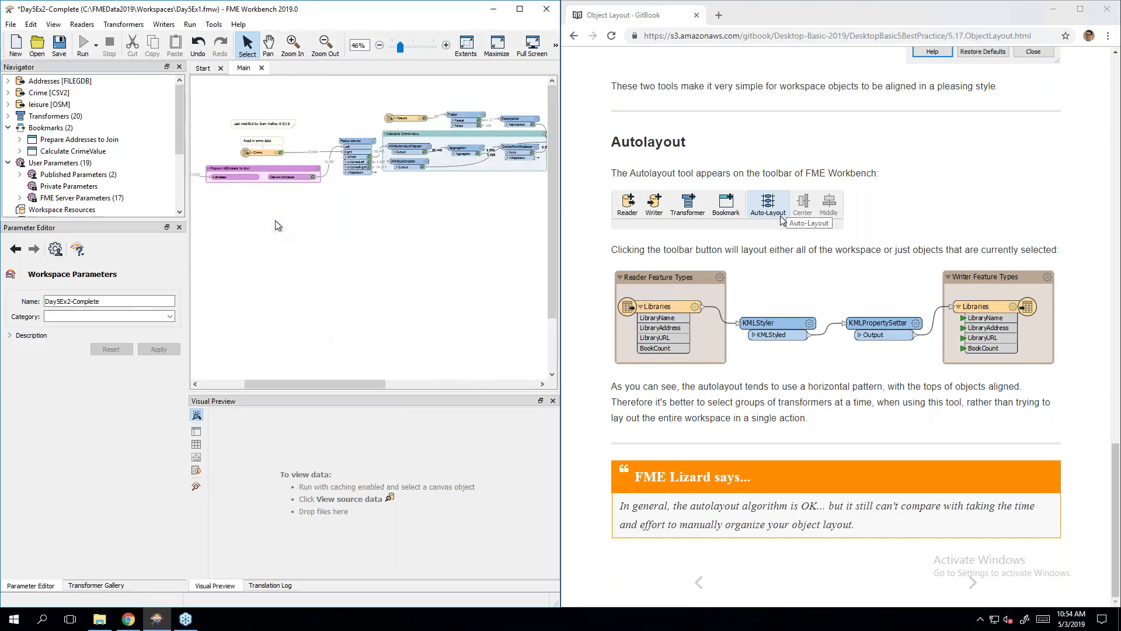
scroll(276, 222, "up", 2)
left_click_drag(324, 383, 294, 370)
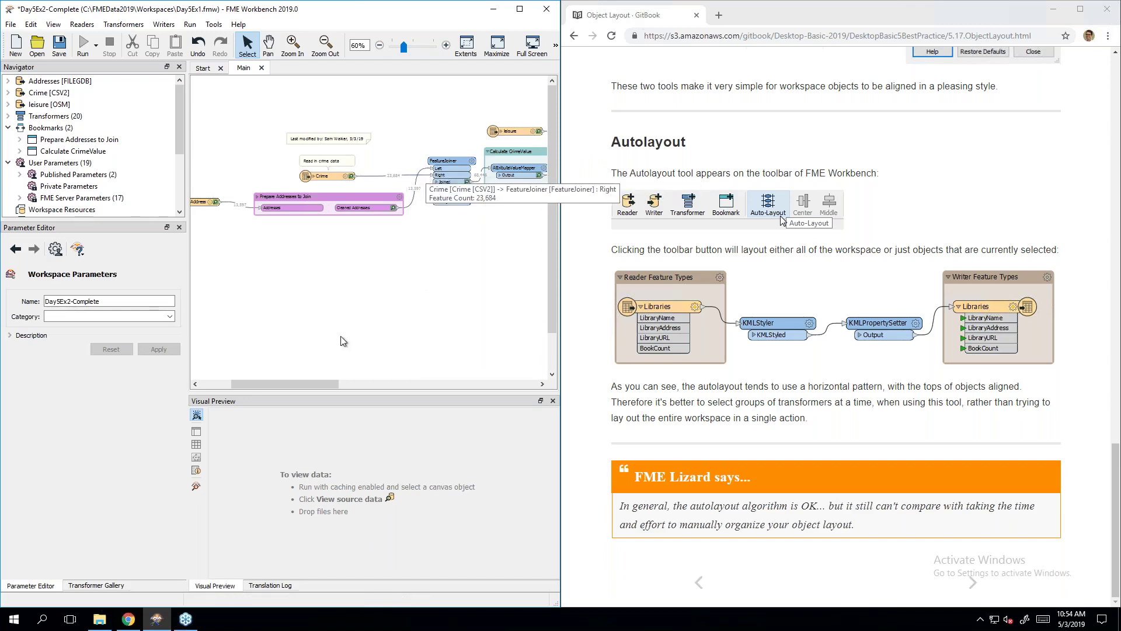
left_click_drag(314, 388, 534, 391)
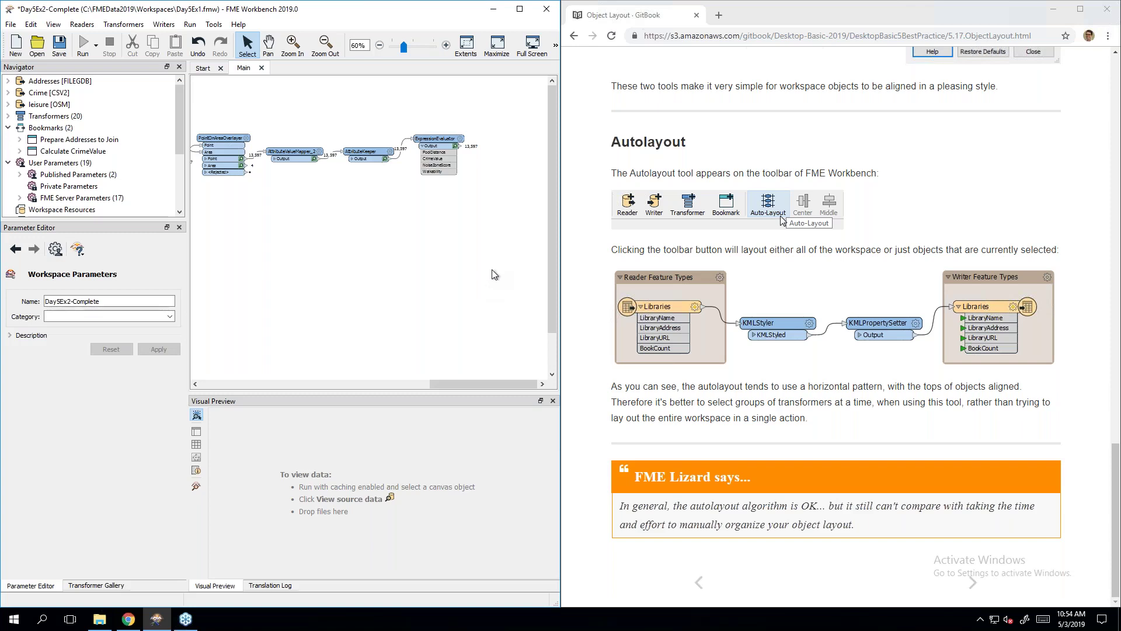
key("ctrl+z")
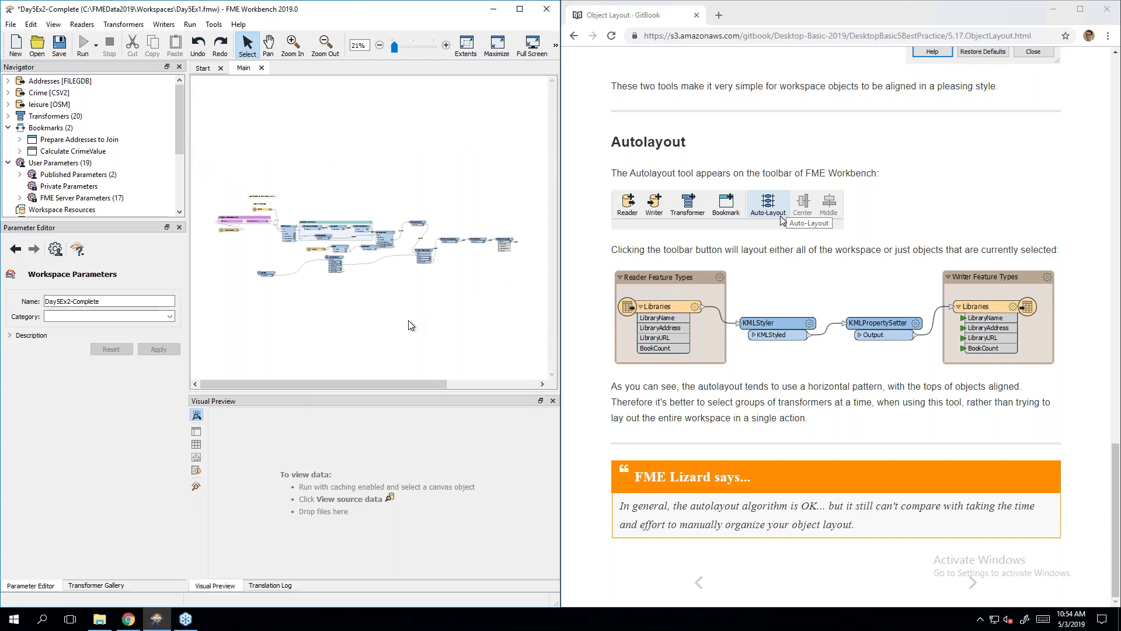
Step: Open the manual's Connection Style page in the browser and read the comparison of curved, squared and straight connections
left_click(930, 433)
left_click(972, 586)
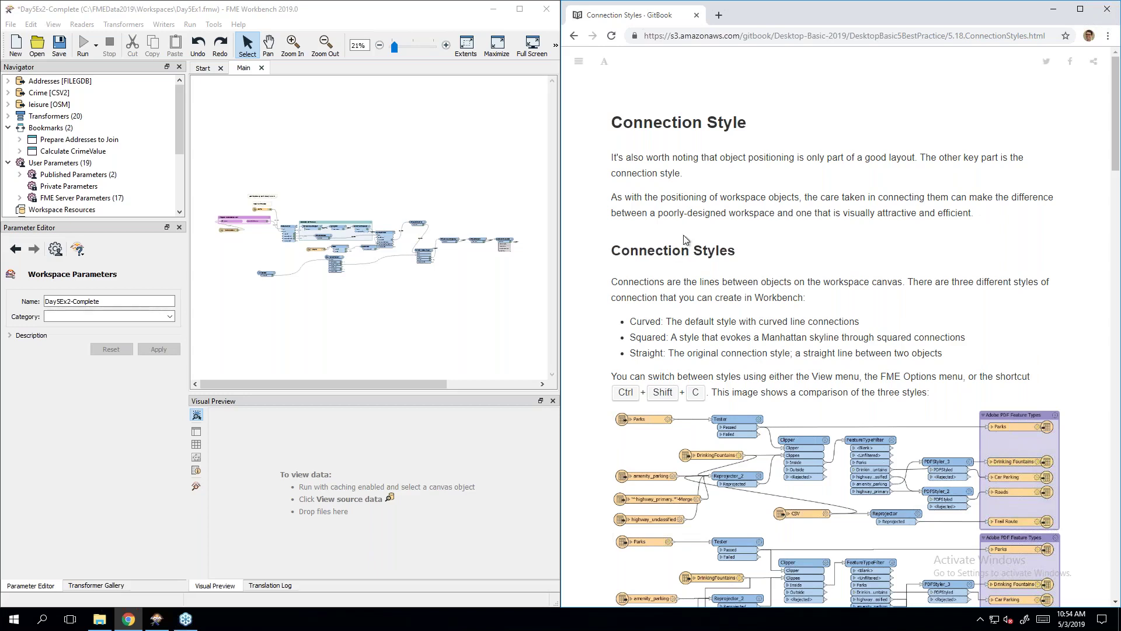
scroll(797, 265, "down", 2)
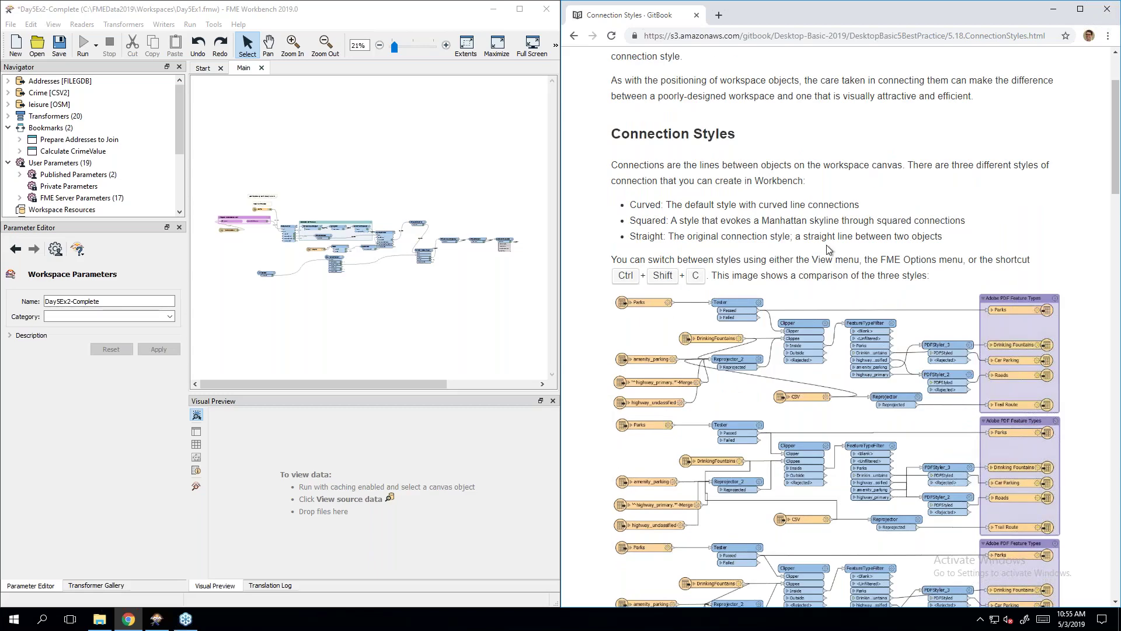
scroll(826, 245, "down", 2)
Step: In FME Workbench, switch the workspace's connection style to Squared and compare the connection around the FeatureReader
left_click(57, 28)
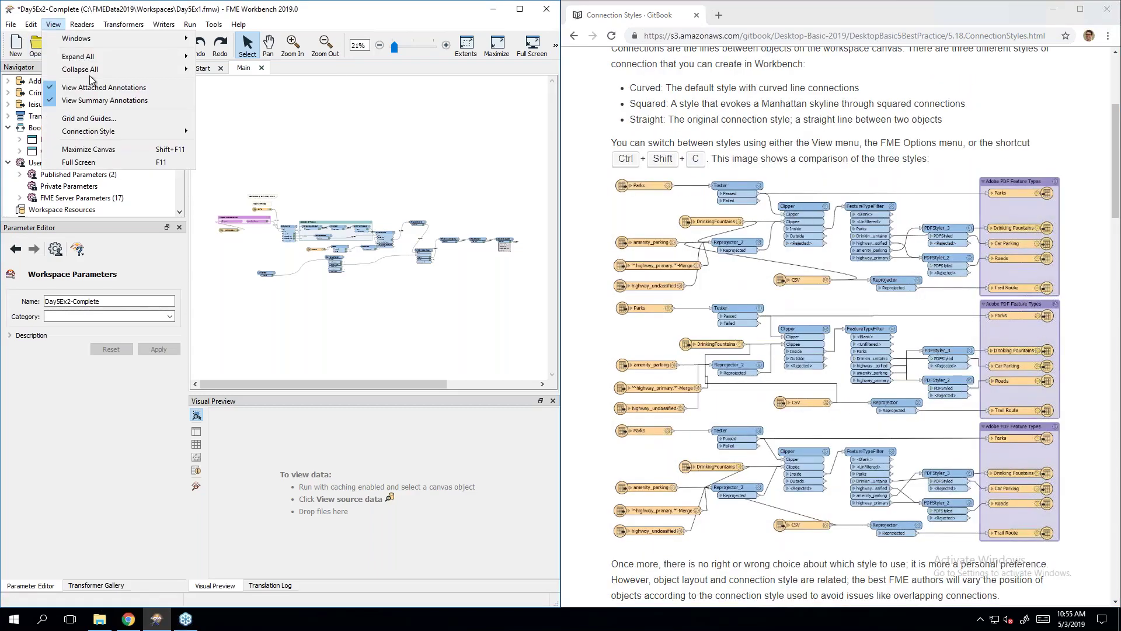
mouse_move(103, 125)
left_click(358, 131)
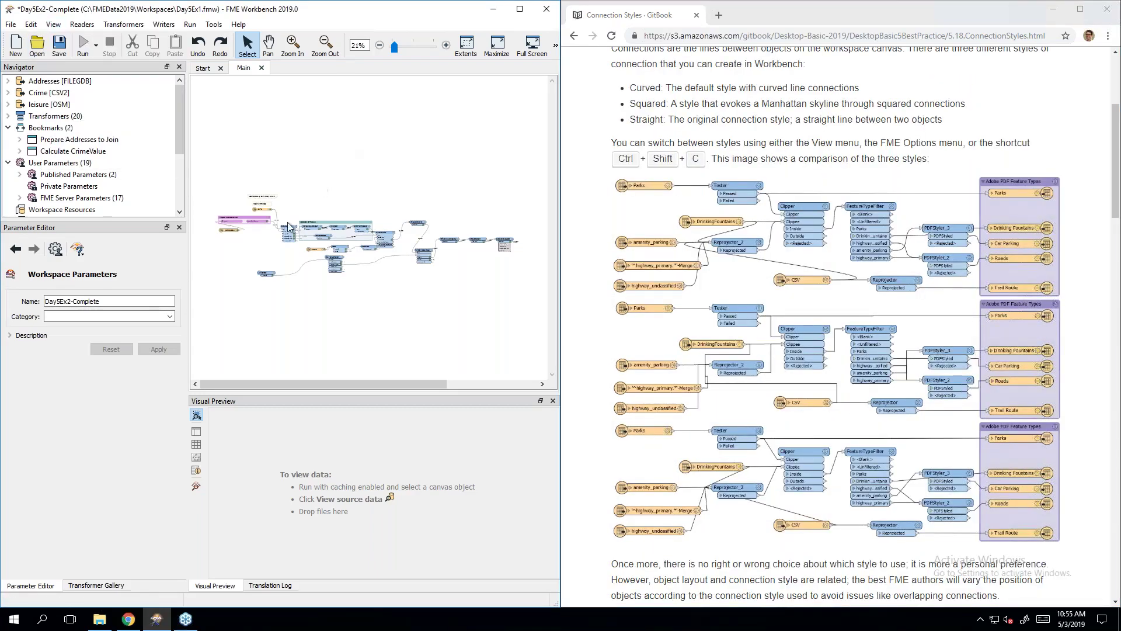
scroll(394, 140, "up", 6)
scroll(395, 140, "up", 1)
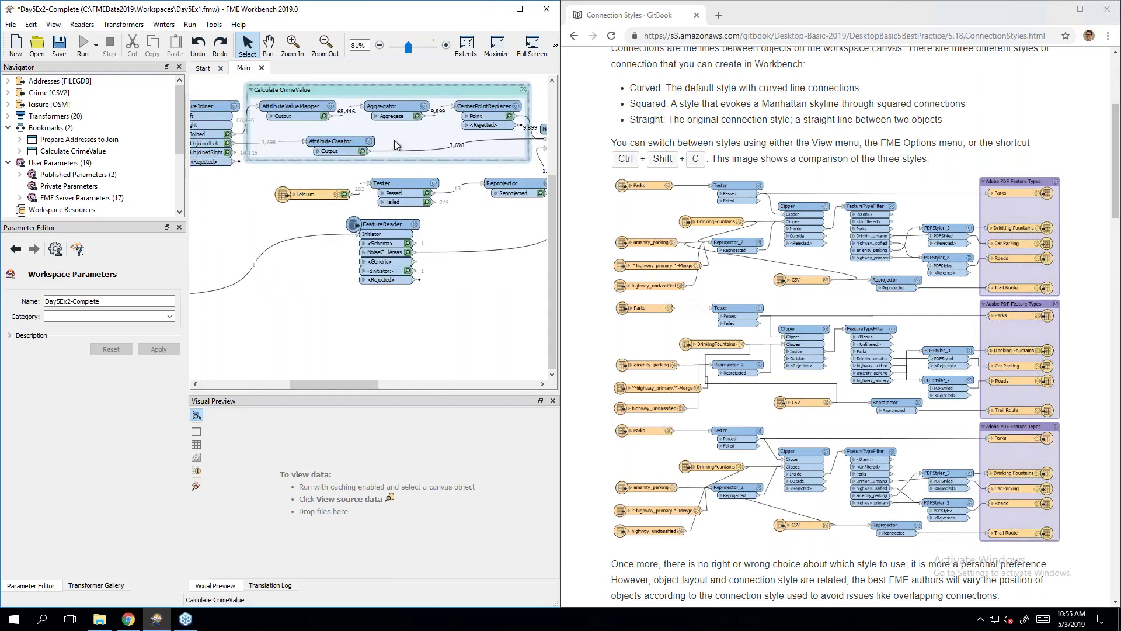
left_click(53, 24)
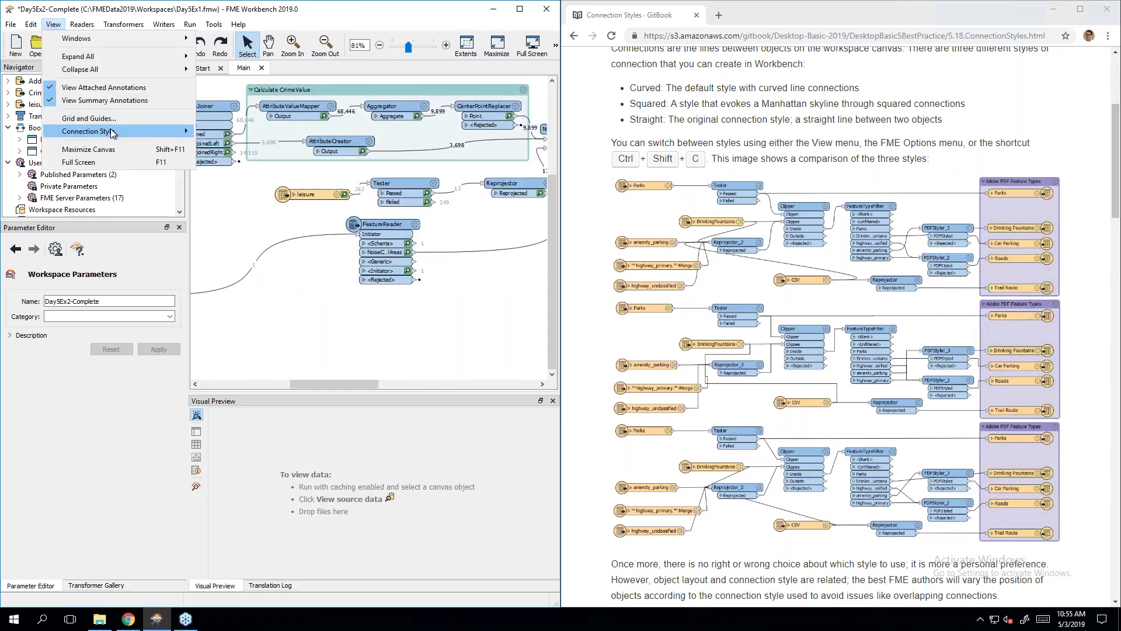
mouse_move(116, 134)
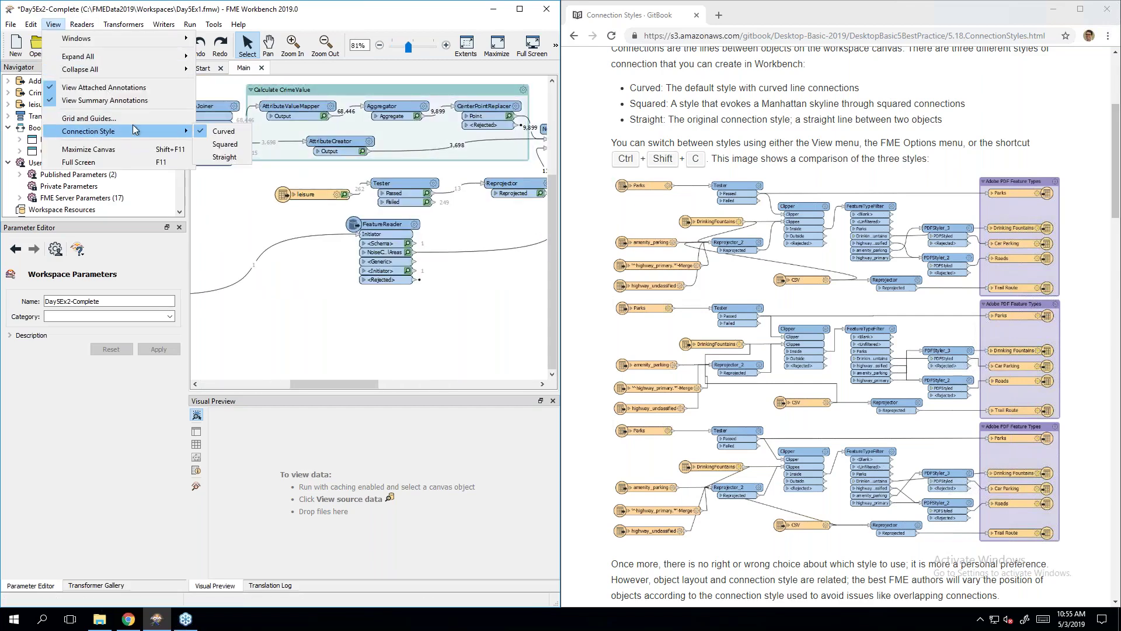
left_click(226, 144)
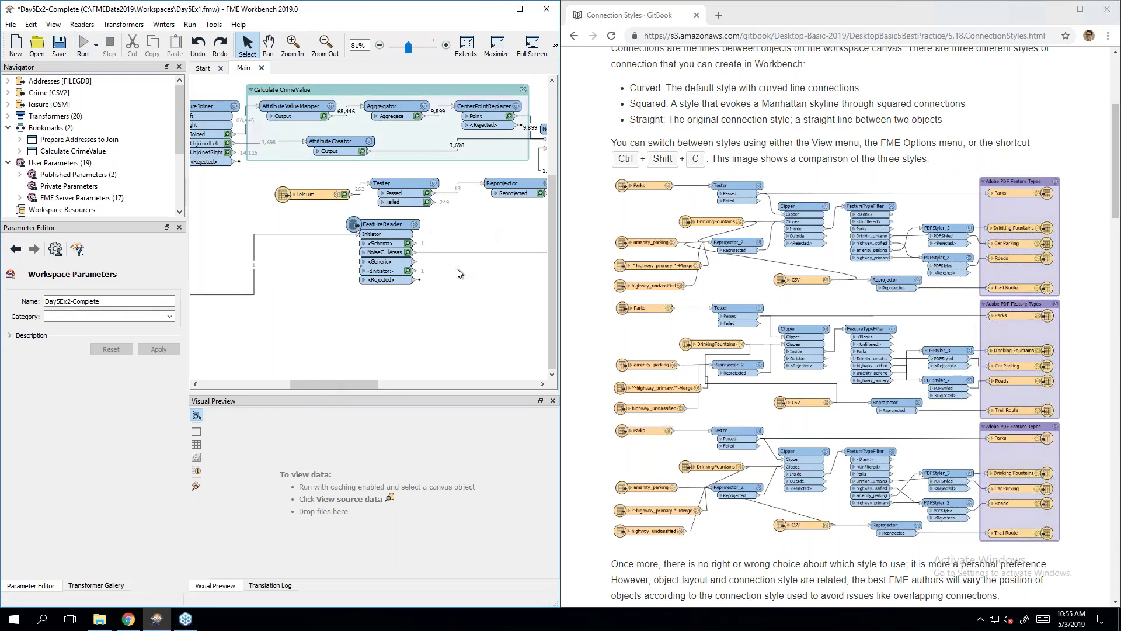
Step: Switch the connection style to Straight and examine the lines around the FeatureReader and NeighborFinder
left_click(54, 24)
mouse_move(93, 133)
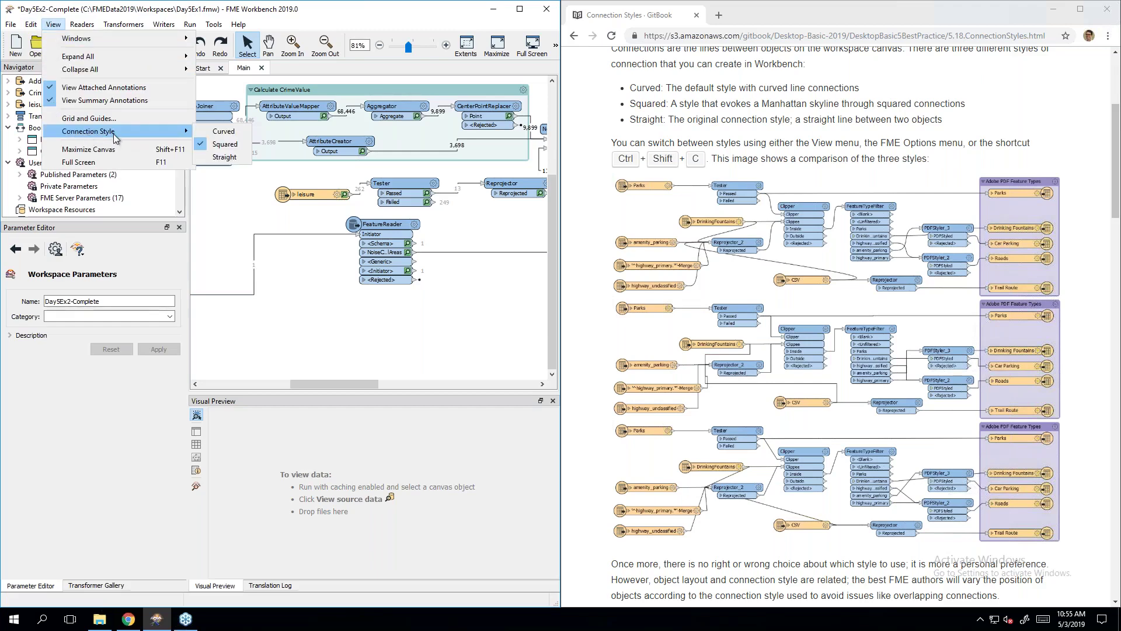
left_click(213, 158)
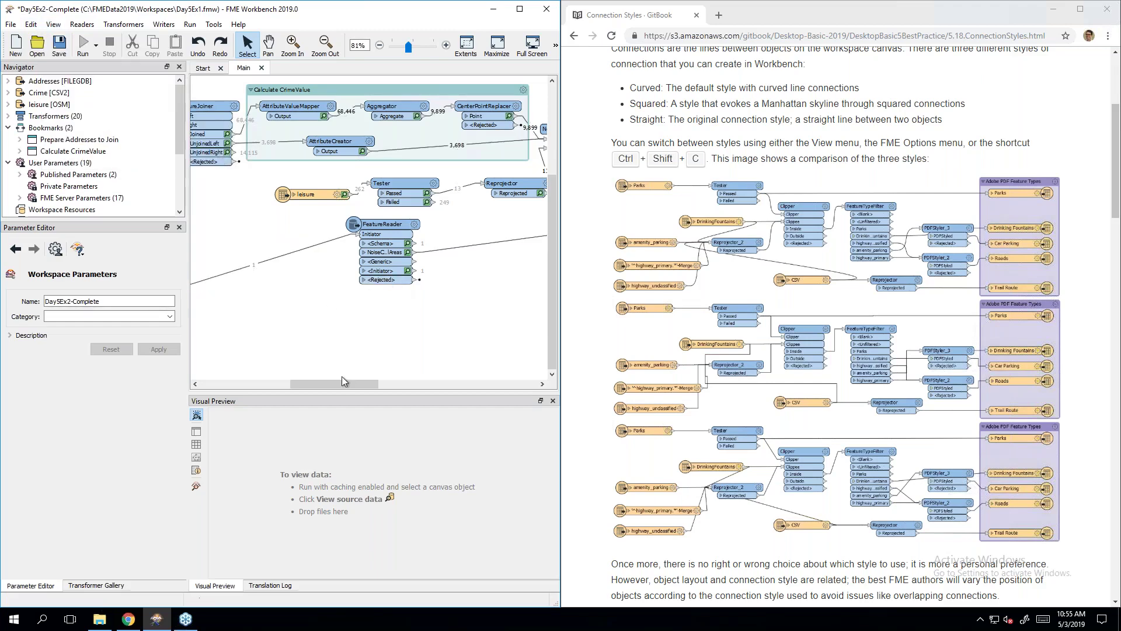
left_click_drag(335, 382, 351, 359)
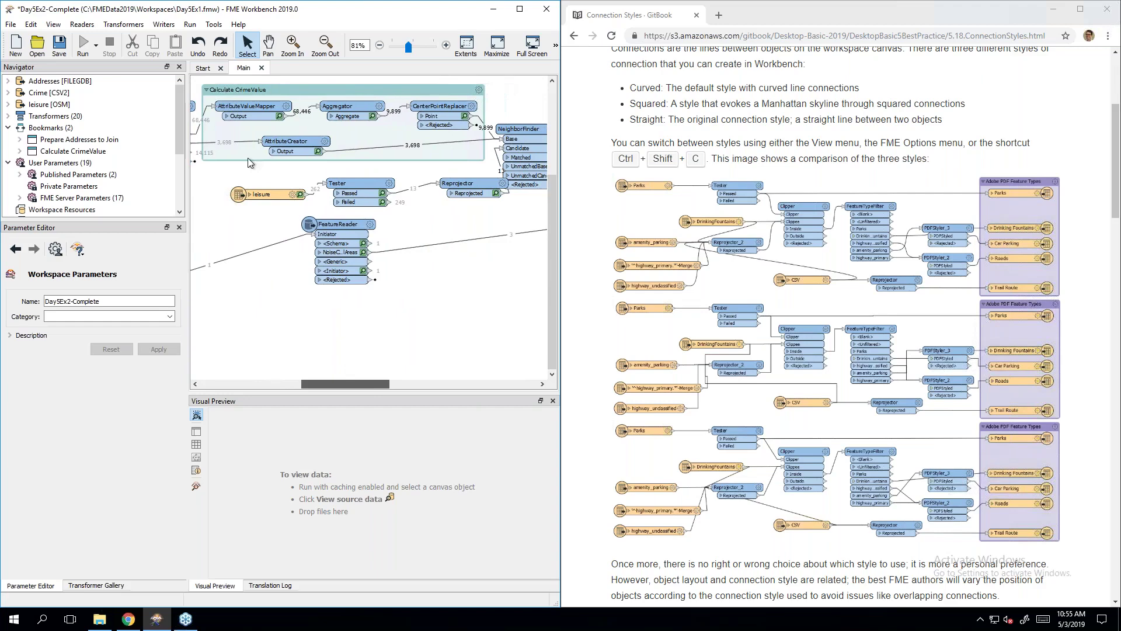
Step: Set the connection style back to Curved and view the connections leading into the PointOnAreaOverlayer
left_click(53, 26)
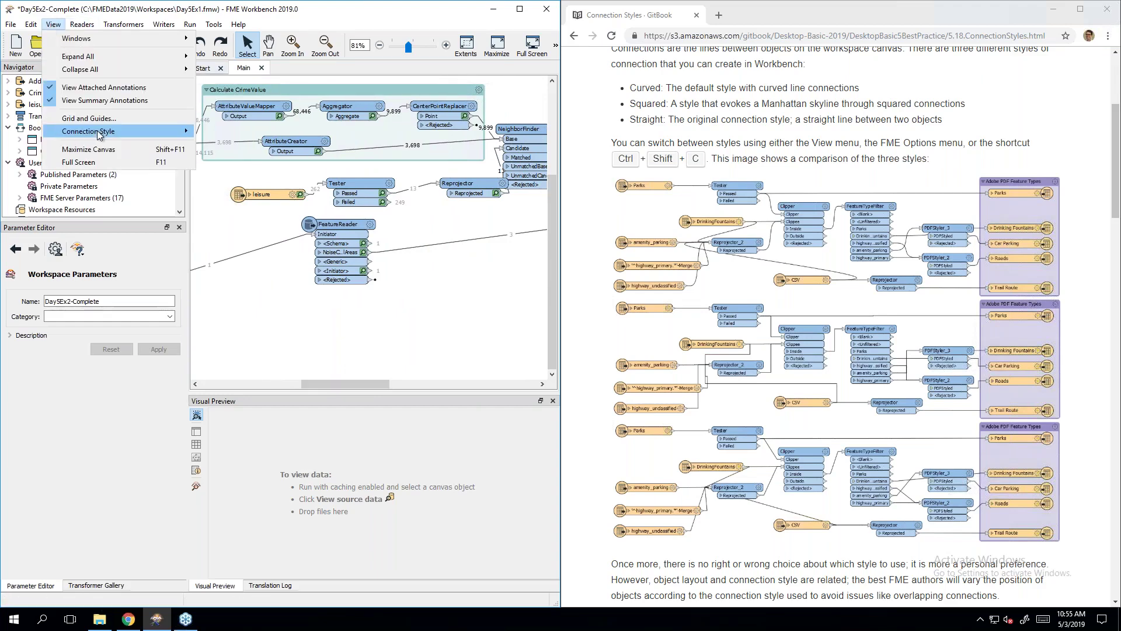
mouse_move(175, 131)
left_click(222, 132)
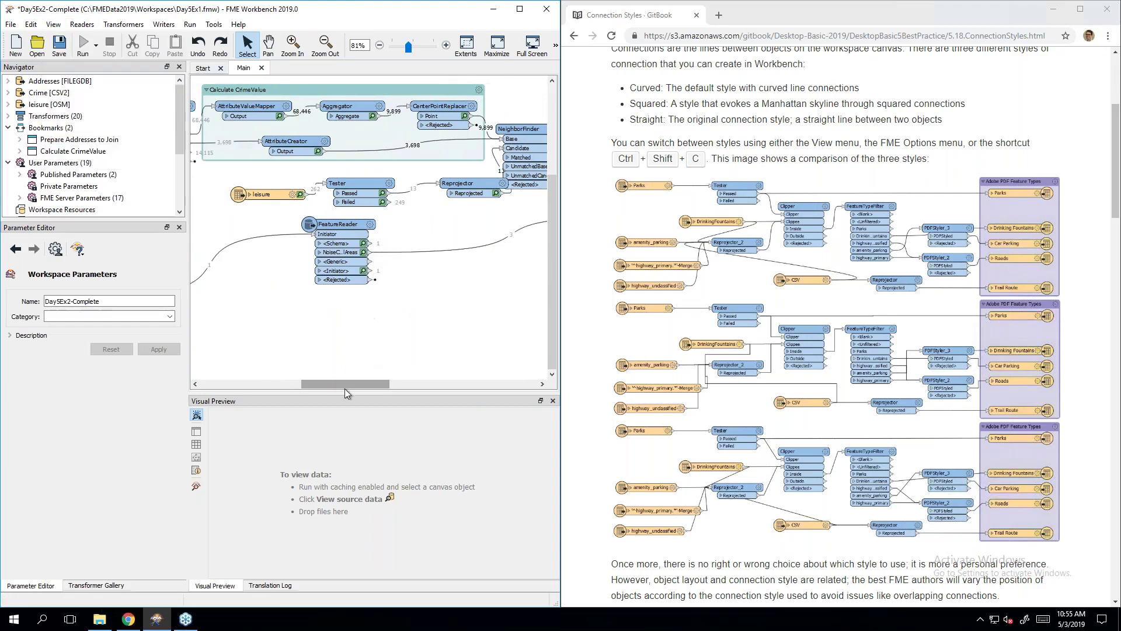
left_click_drag(349, 387, 420, 383)
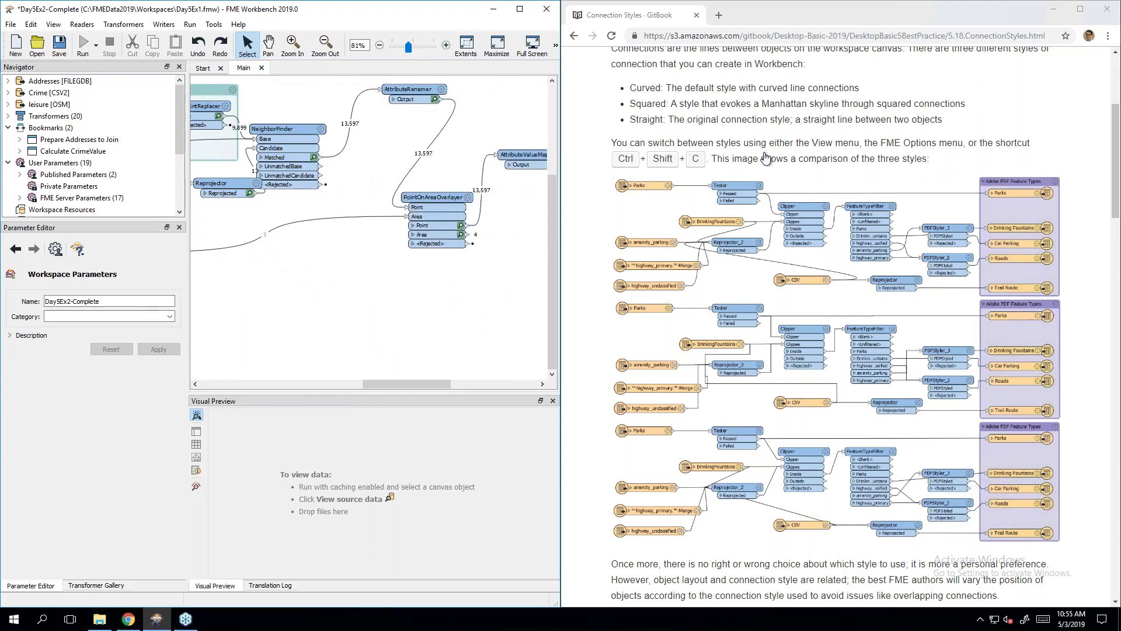
Step: Return to the browser manual and read the Overlapping Connections and Junctions sections of the Connection Styles page
left_click(821, 148)
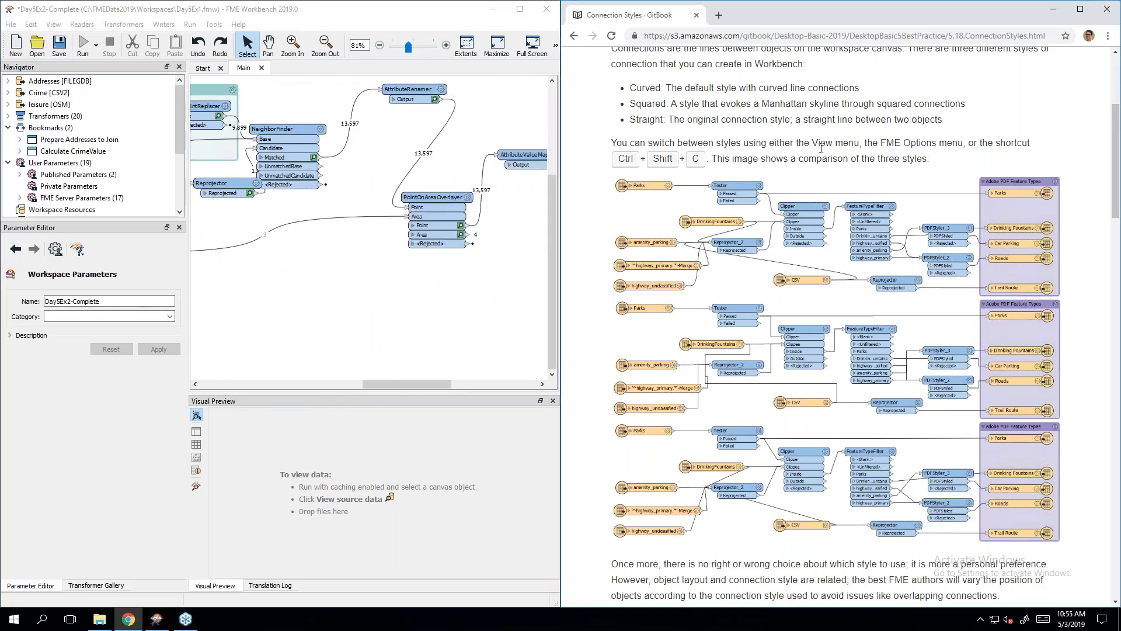
scroll(821, 148, "down", 2)
scroll(843, 262, "down", 20)
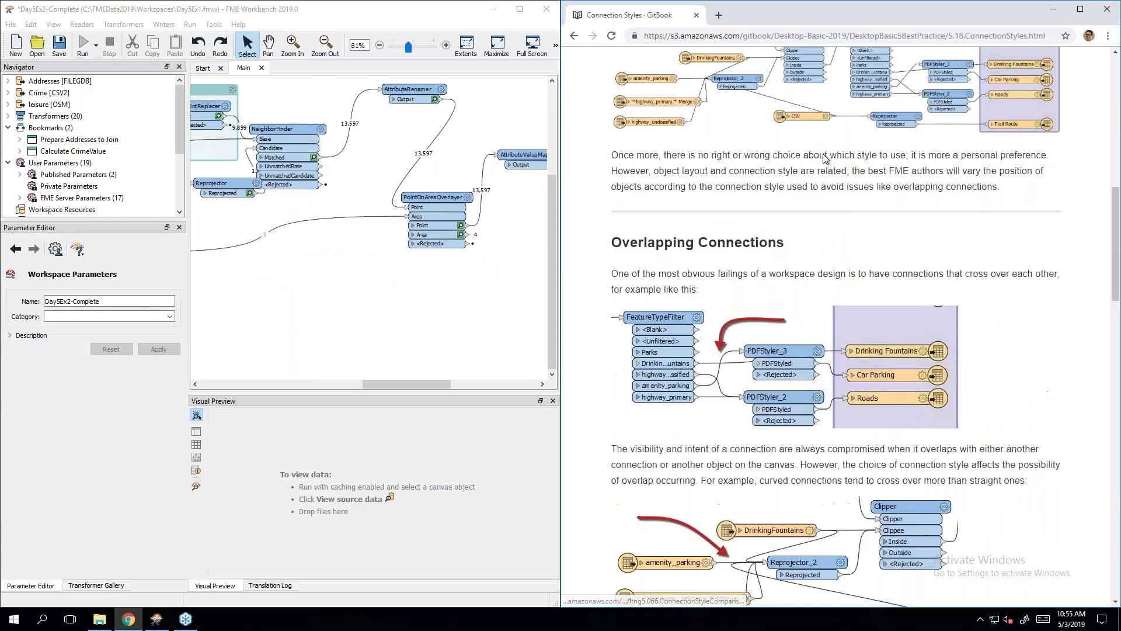
scroll(843, 263, "up", 14)
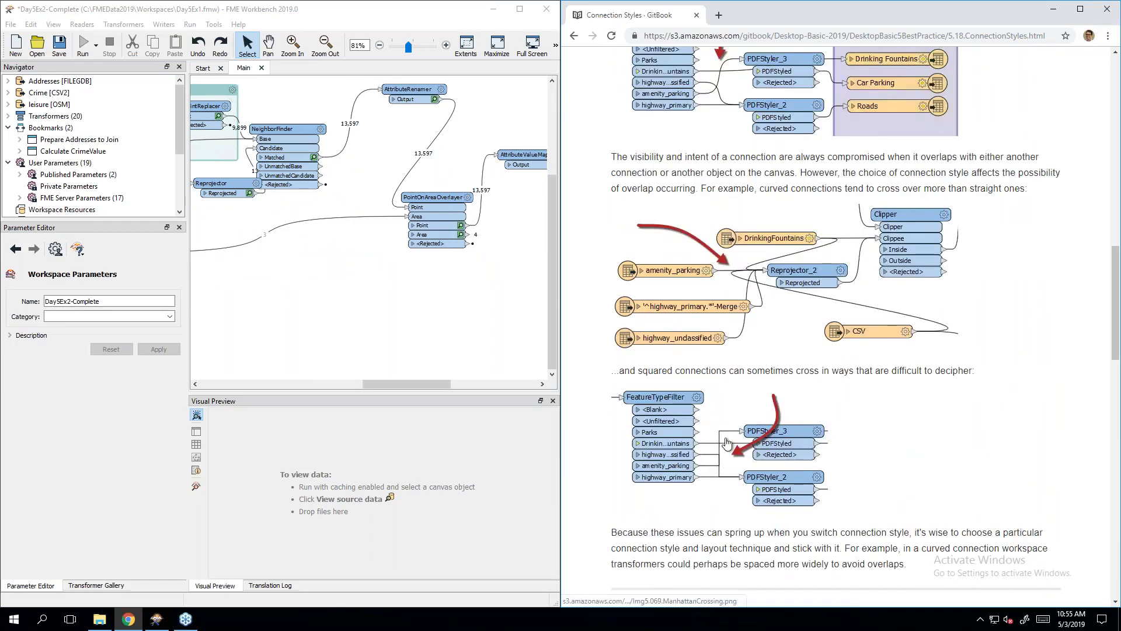
scroll(730, 445, "down", 1)
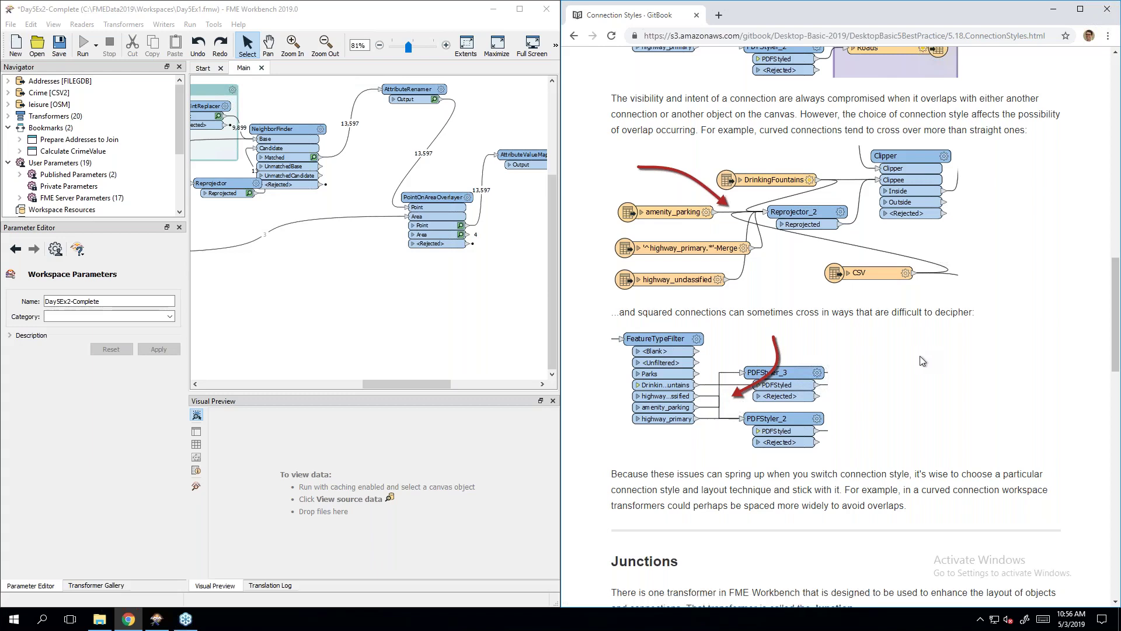
scroll(774, 304, "up", 7)
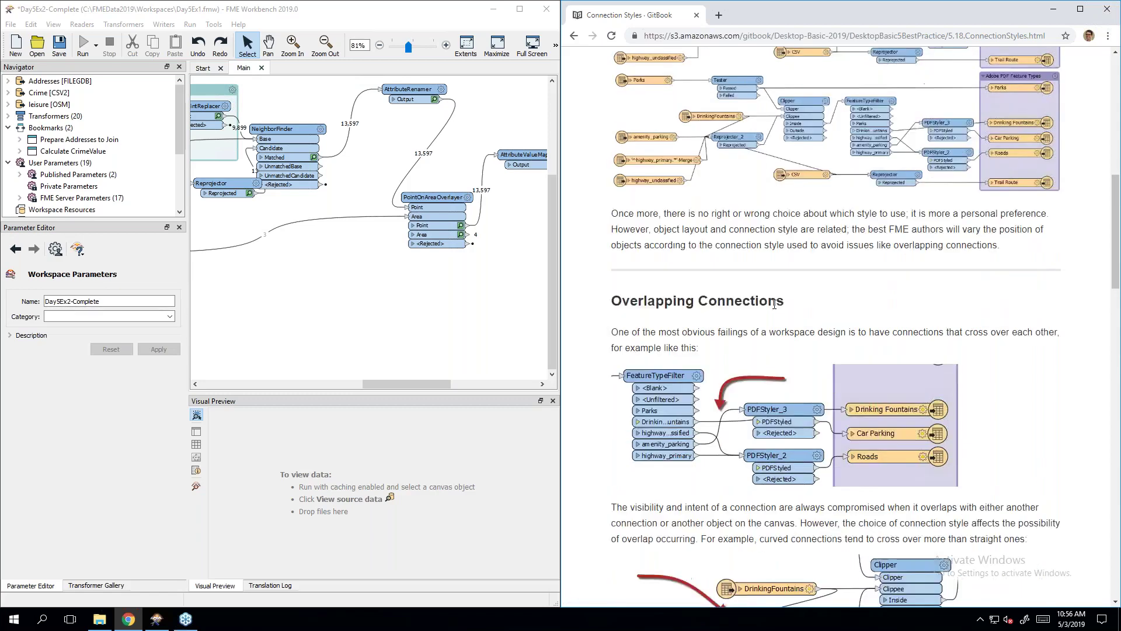
scroll(775, 305, "down", 1)
scroll(703, 236, "down", 2)
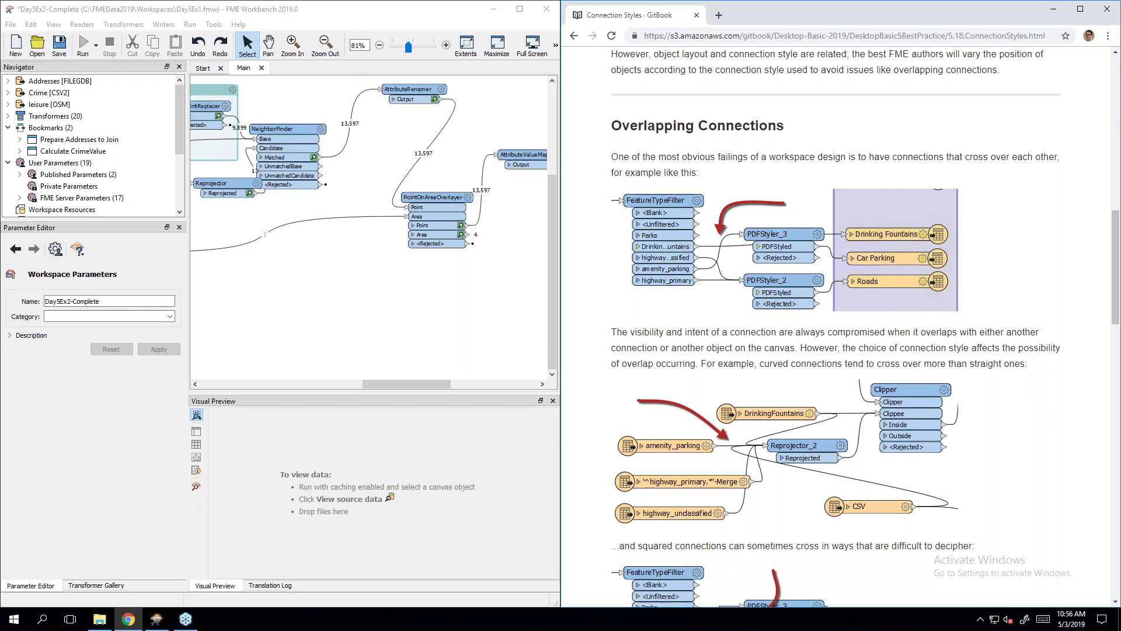
scroll(841, 327, "down", 3)
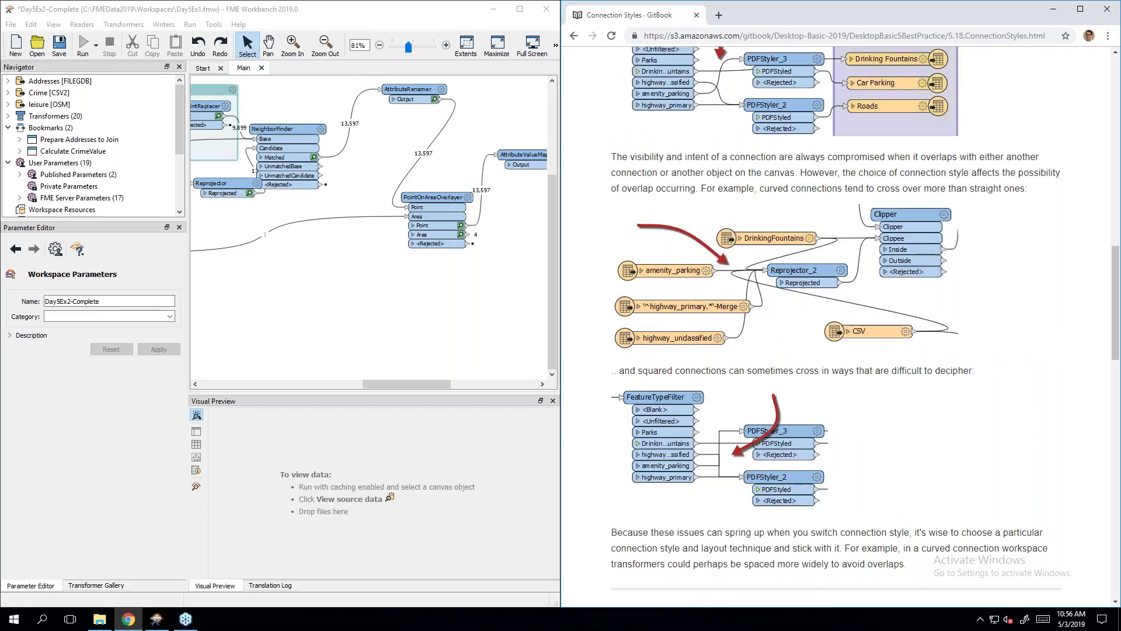
scroll(841, 327, "down", 3)
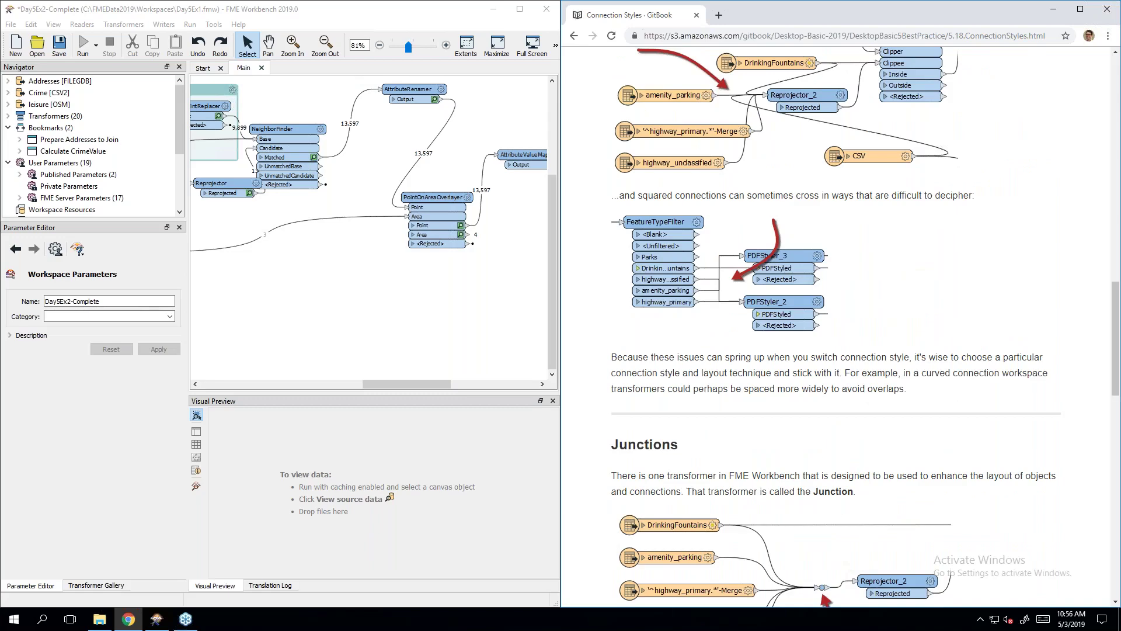
scroll(1003, 339, "down", 5)
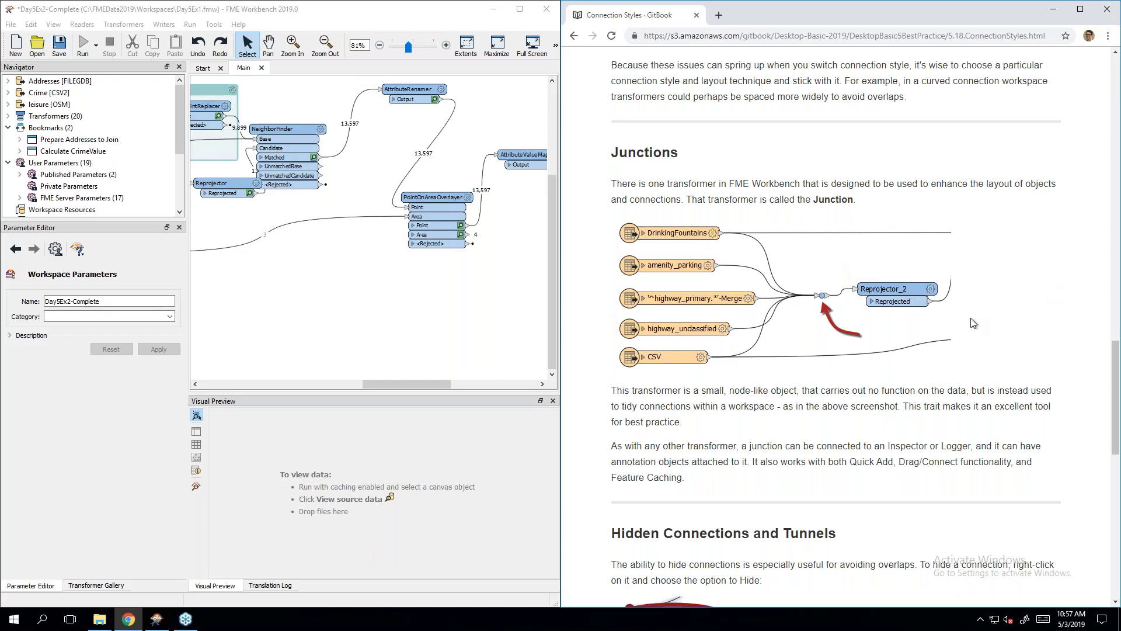
Step: In FME Workbench, try a Junction transformer below the PointOnAreaOverlayer with the AttributeRenamer's output connection rerouted into it, and undo the change
right_click(361, 280)
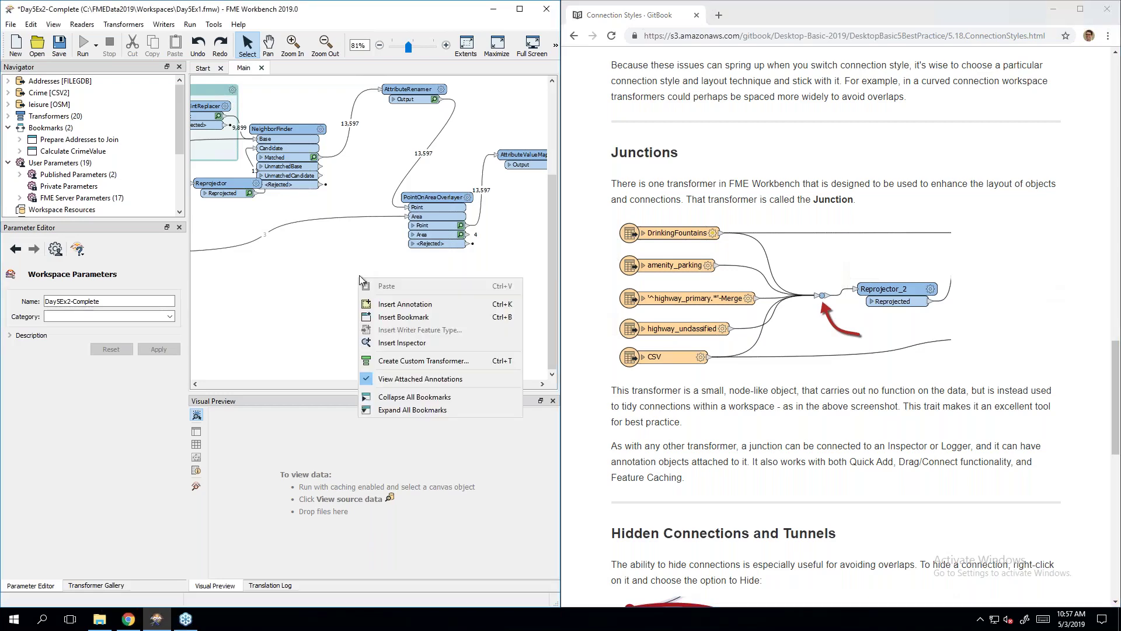
left_click(361, 276)
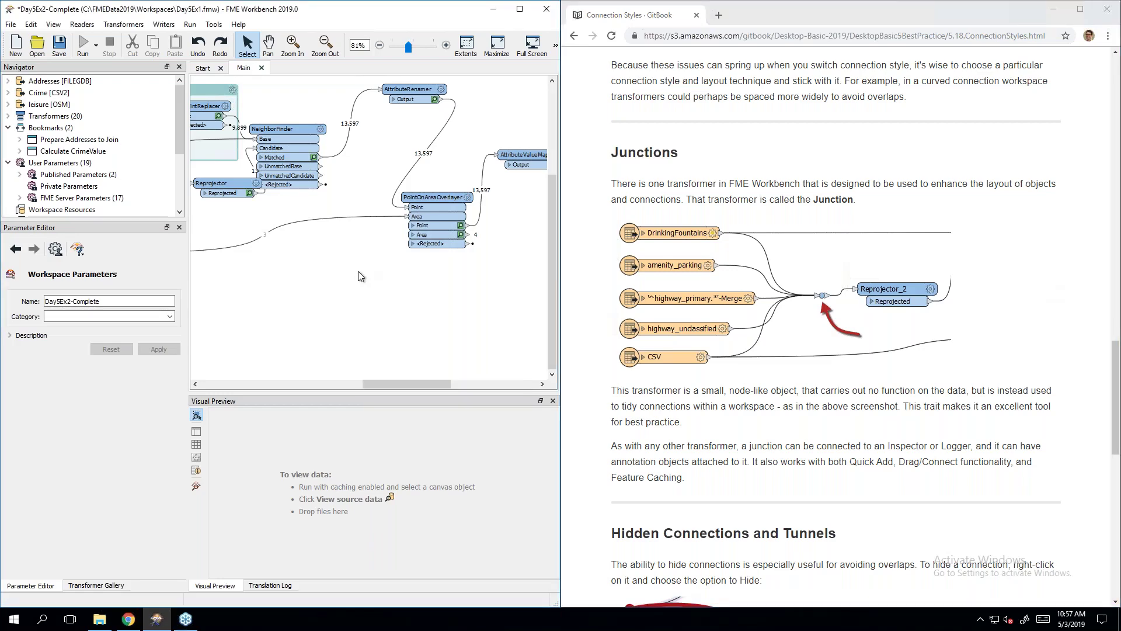
type("jun")
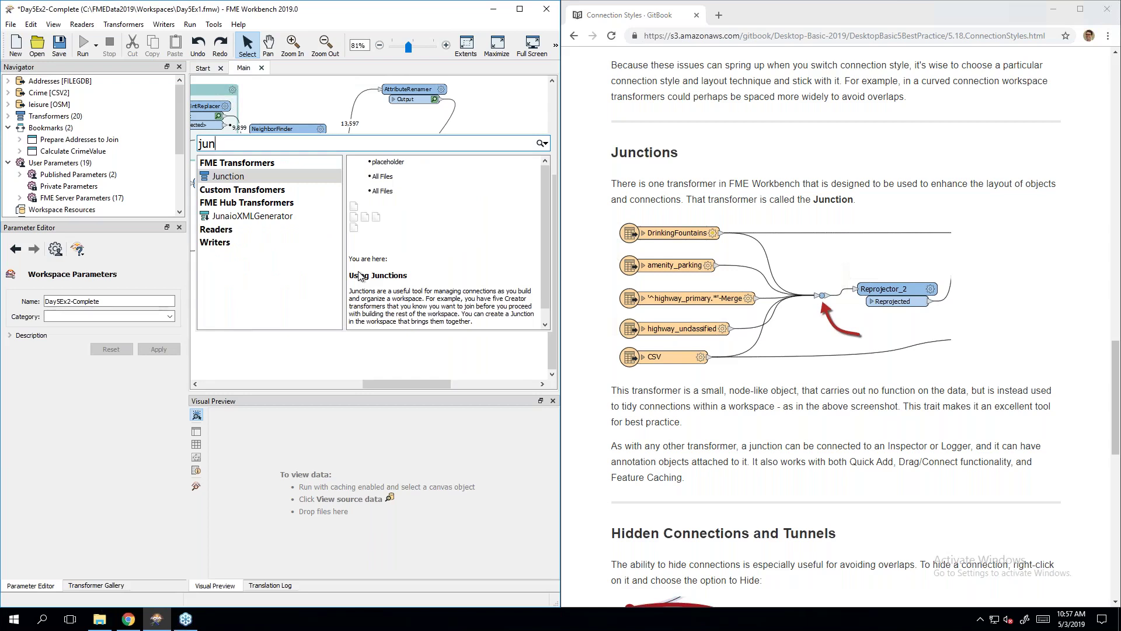
key("Return")
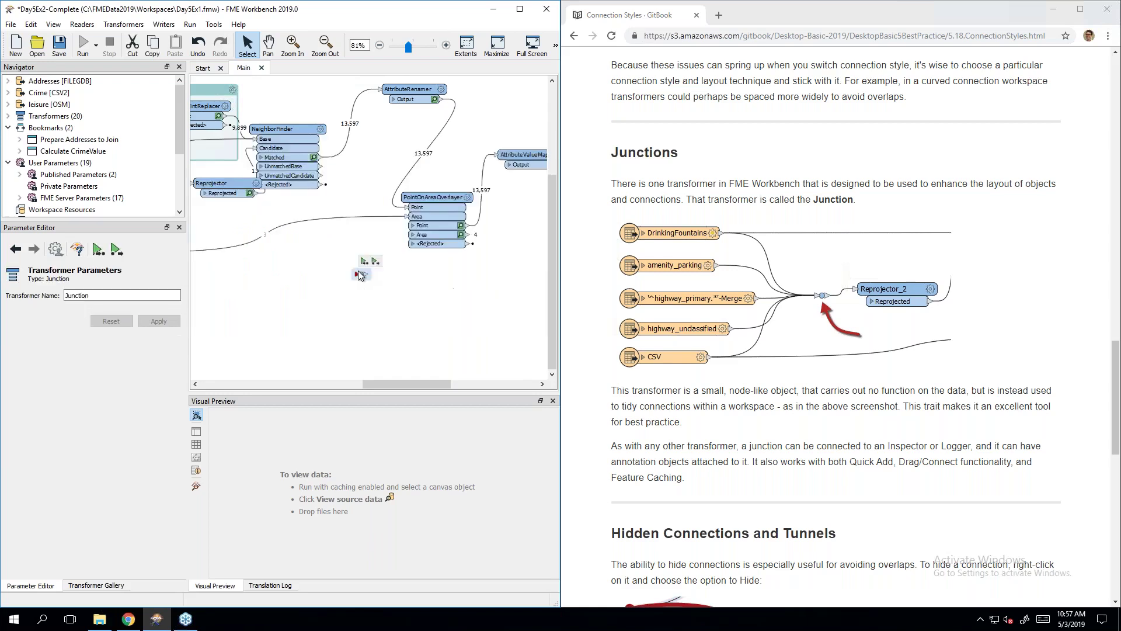
left_click(391, 310)
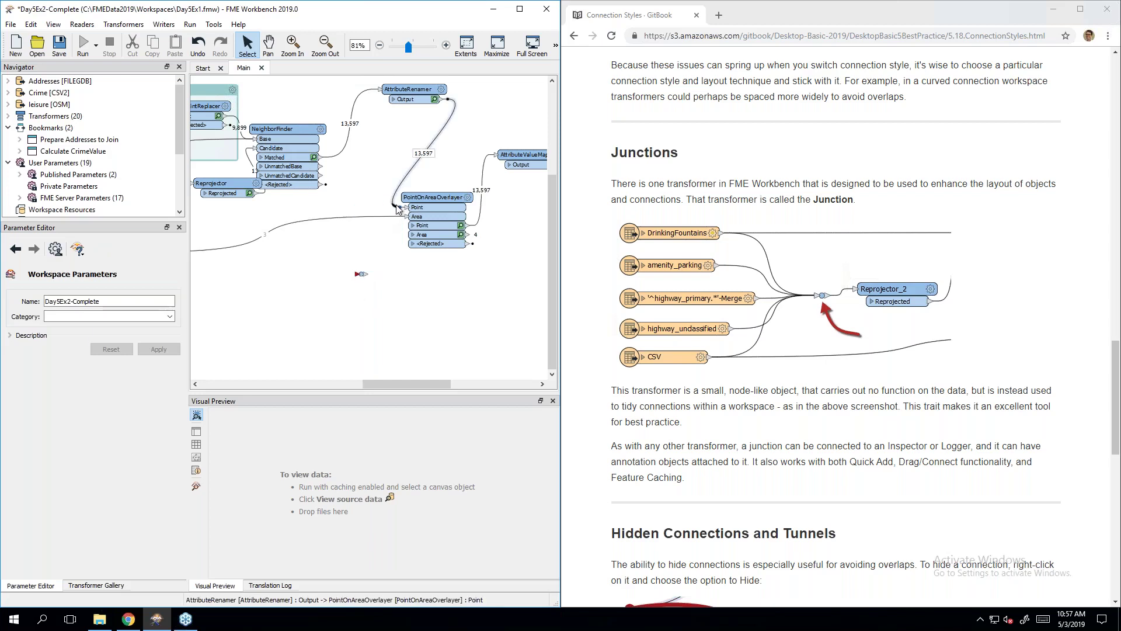
left_click_drag(393, 217, 358, 274)
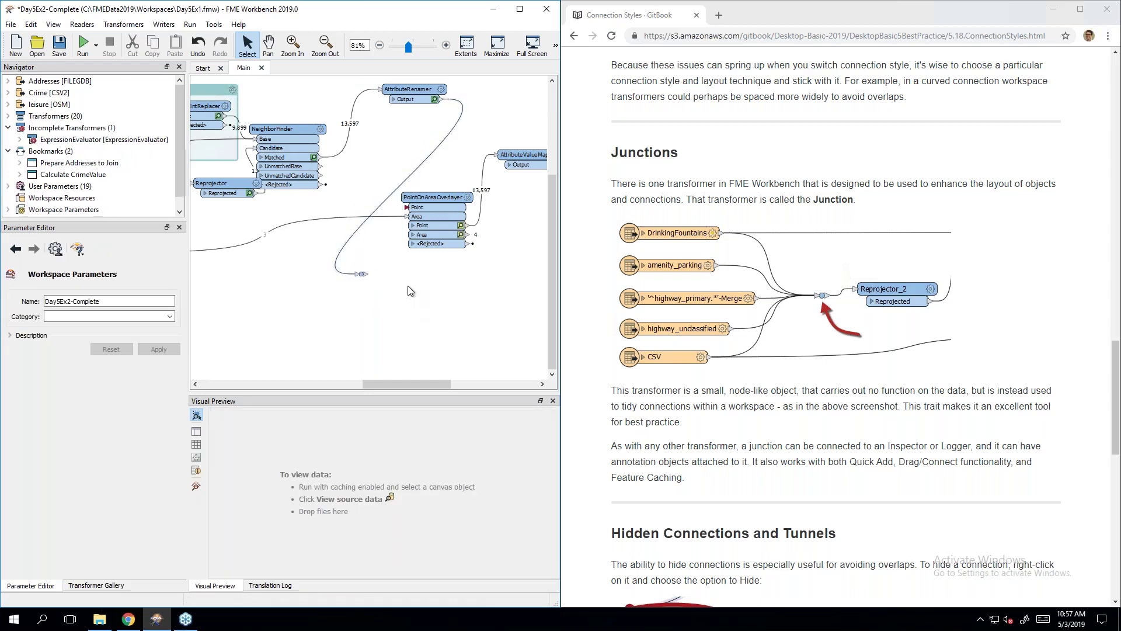
left_click(360, 273)
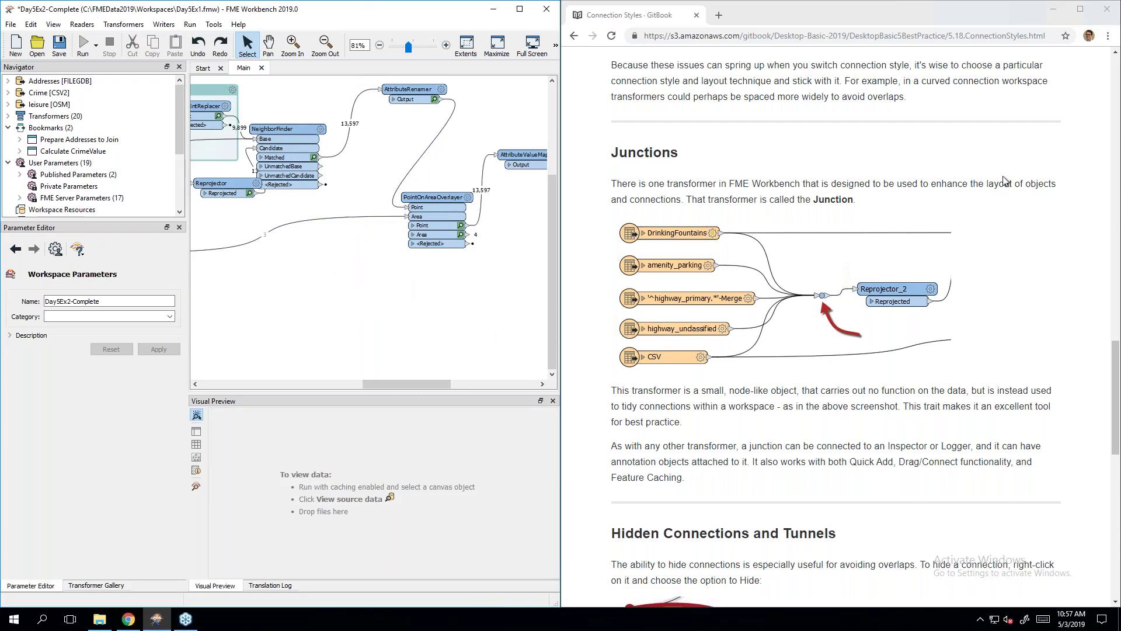
Step: In the browser manual, read the Hidden Connections and Tunnels section about hiding a connection and creating a tunnel
left_click(987, 215)
scroll(987, 214, "down", 3)
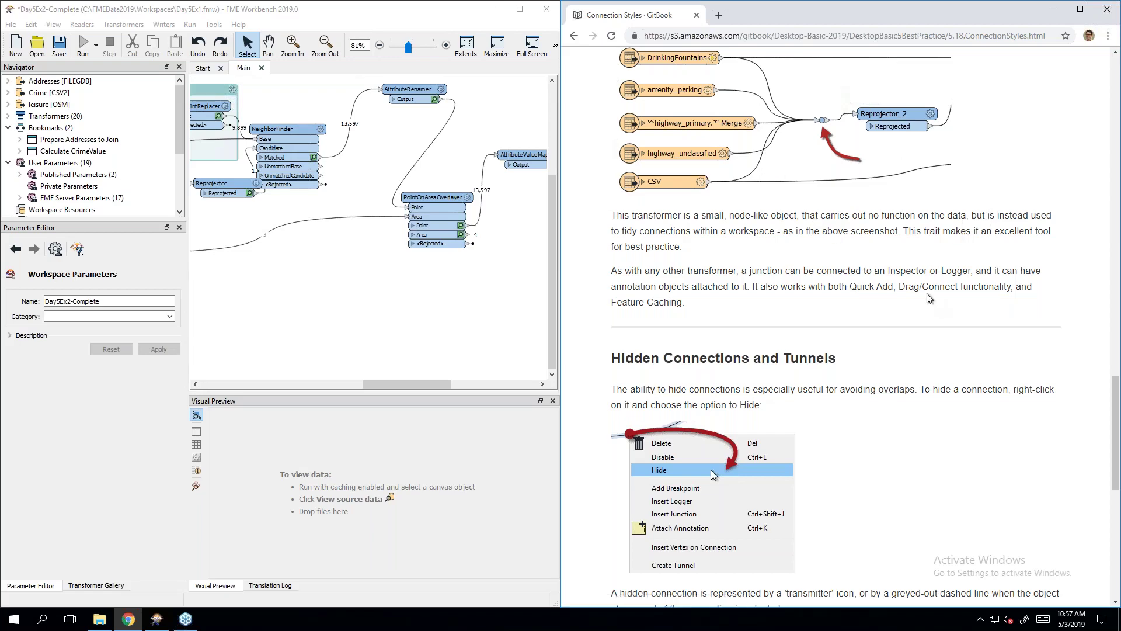
scroll(927, 292, "down", 2)
scroll(927, 293, "down", 2)
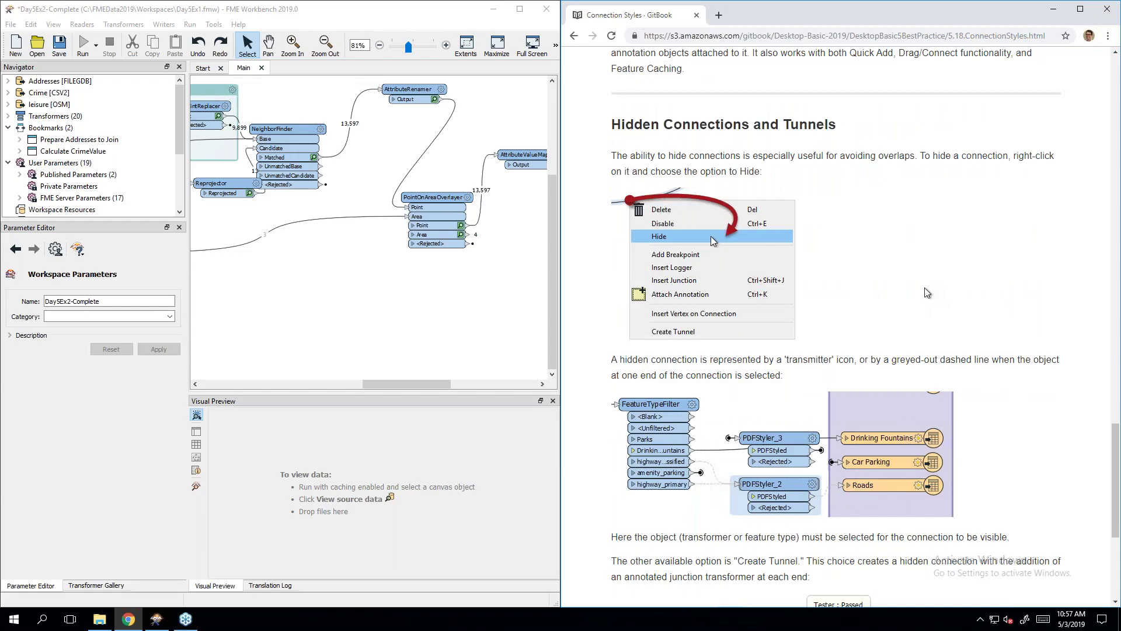
scroll(927, 292, "down", 1)
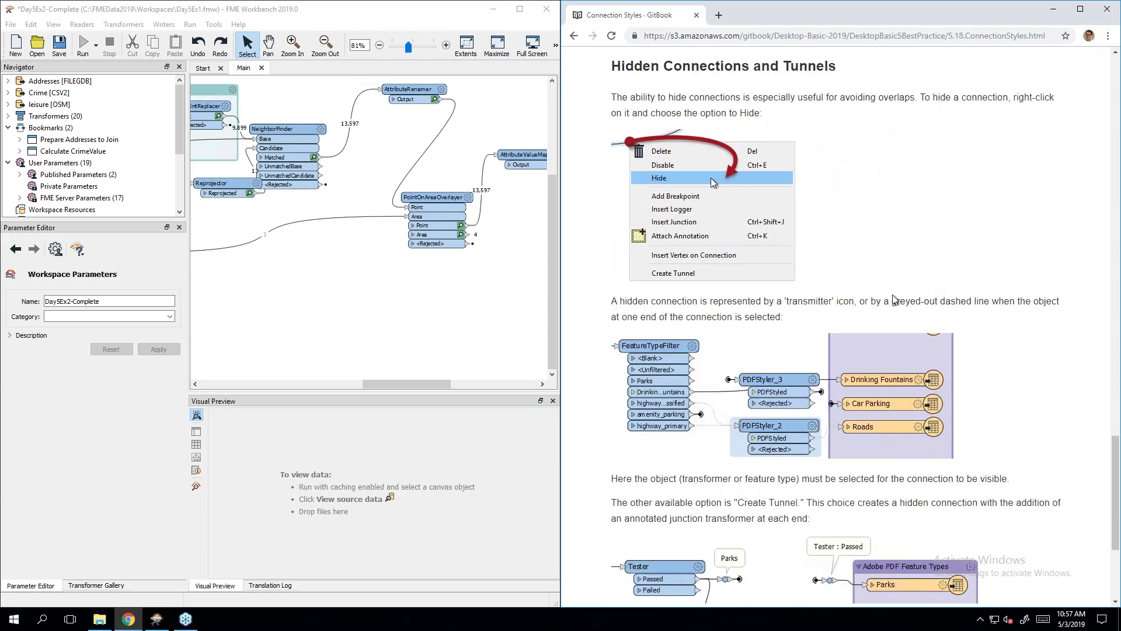
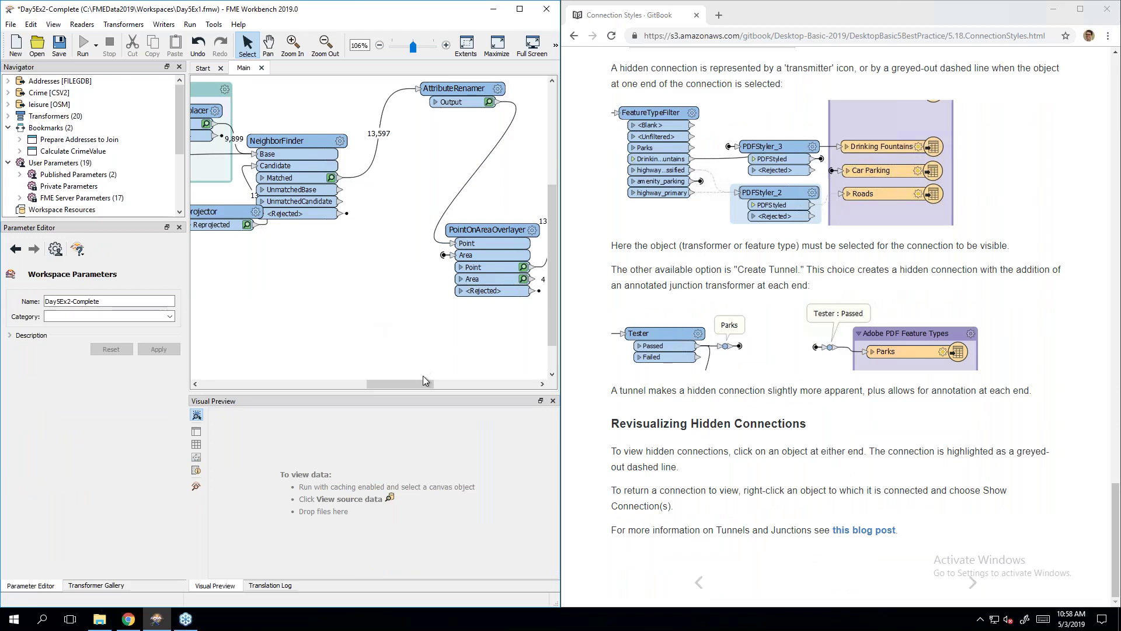
Step: In FME Workbench, show the hidden connection from the FeatureReader to the PointOnAreaOverlayer's Area port again
left_click_drag(423, 380, 373, 383)
right_click(317, 267)
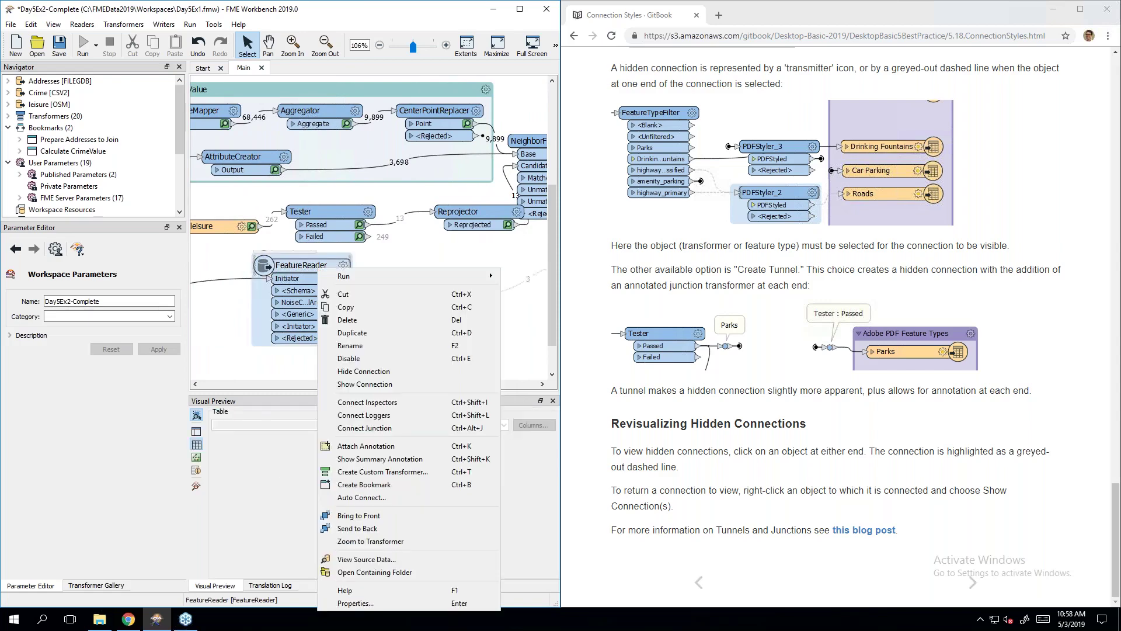
left_click(364, 384)
left_click(432, 328)
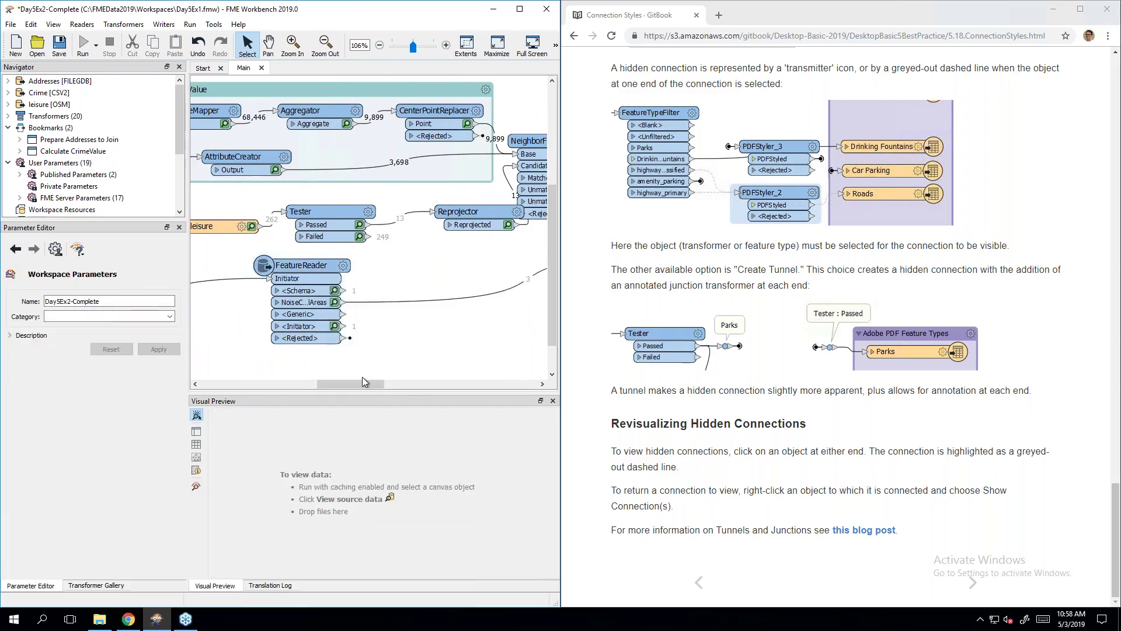
mouse_move(365, 387)
left_mouse_down()
mouse_move(384, 388)
mouse_move(356, 384)
left_mouse_up()
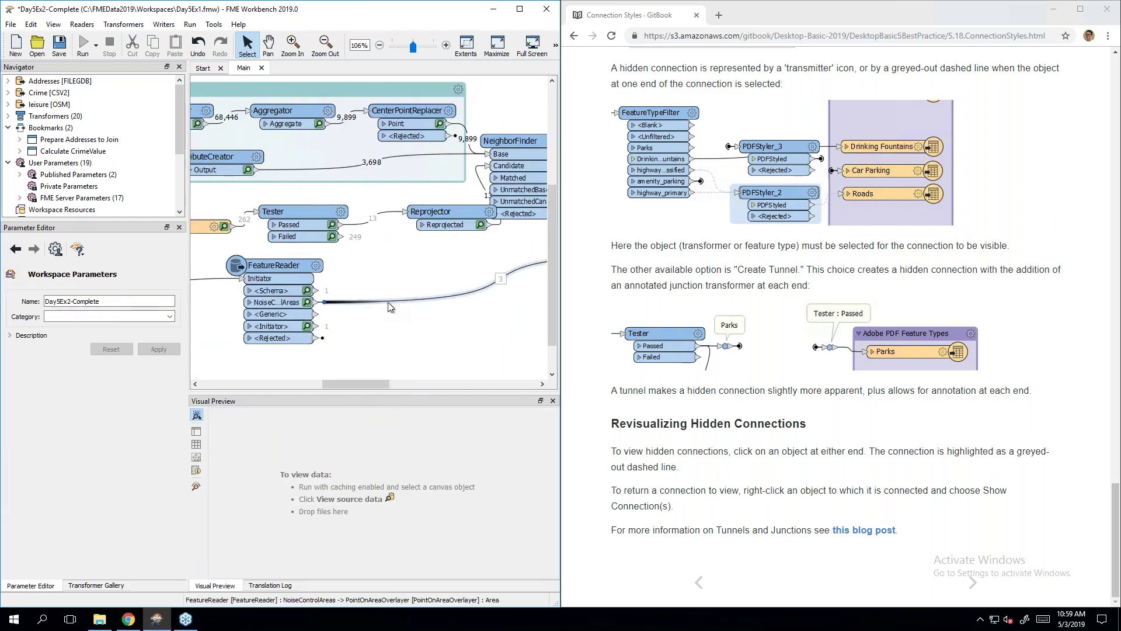
Step: Create a tunnel on the connection from the FeatureReader's NoiseControlAreas port to the PointOnAreaOverlayer, and select its source-end junction to reveal the hidden link
right_click(388, 301)
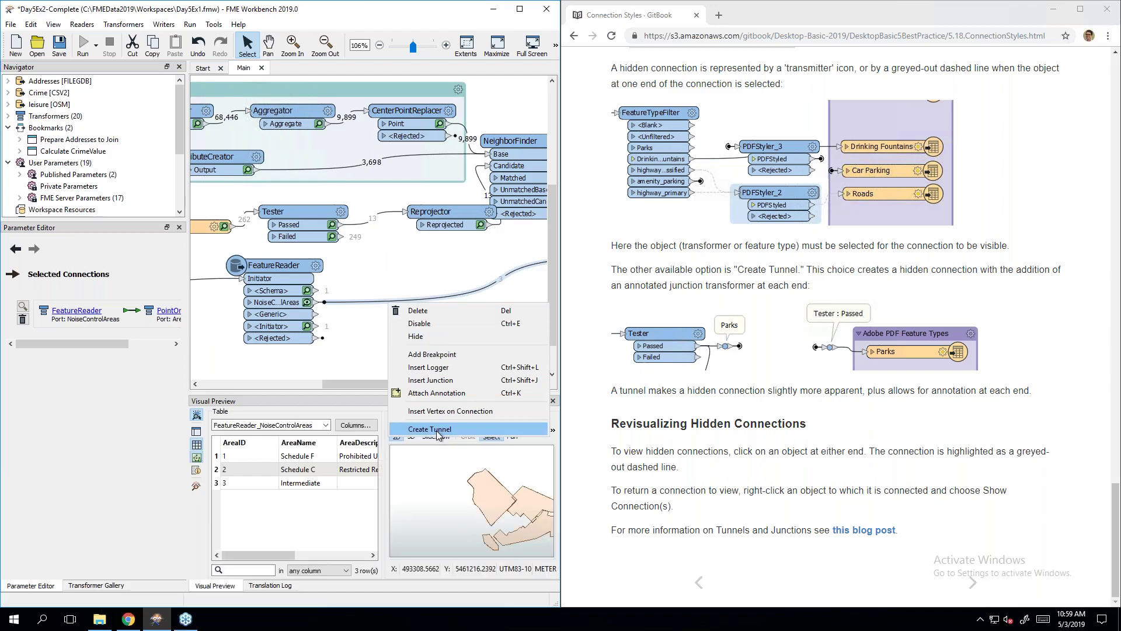
left_click(432, 429)
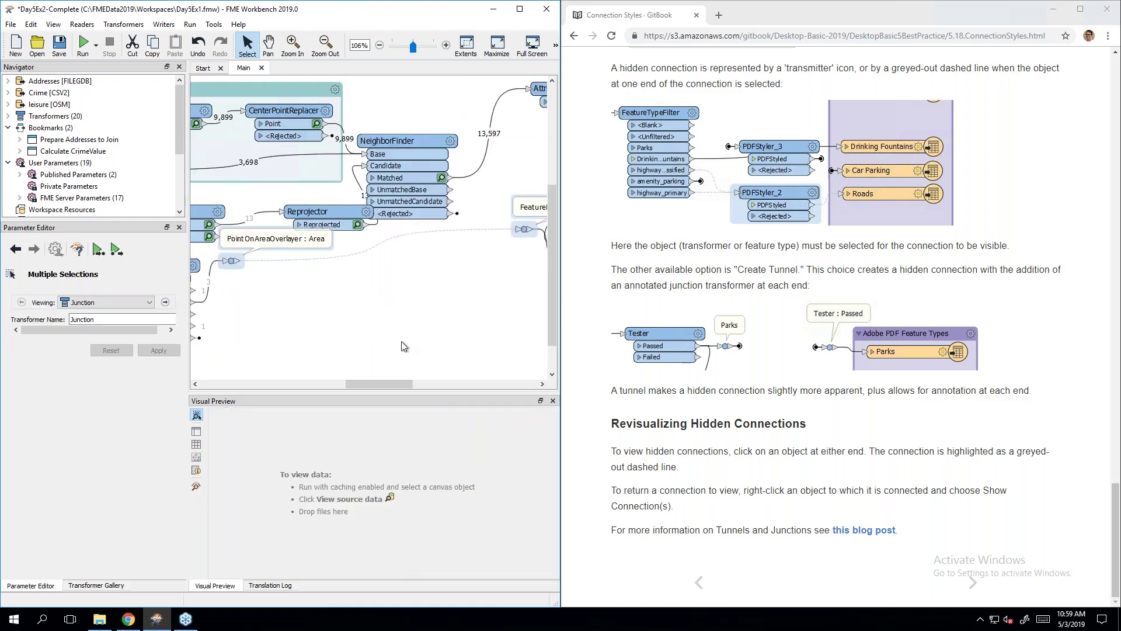
left_click(366, 323)
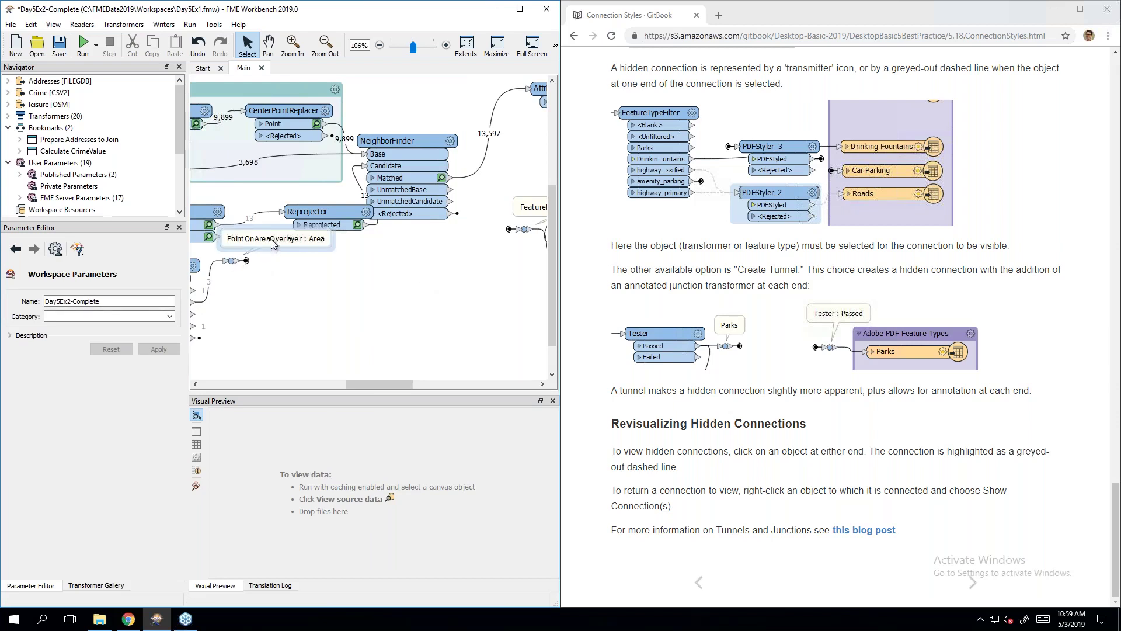
left_click(229, 263)
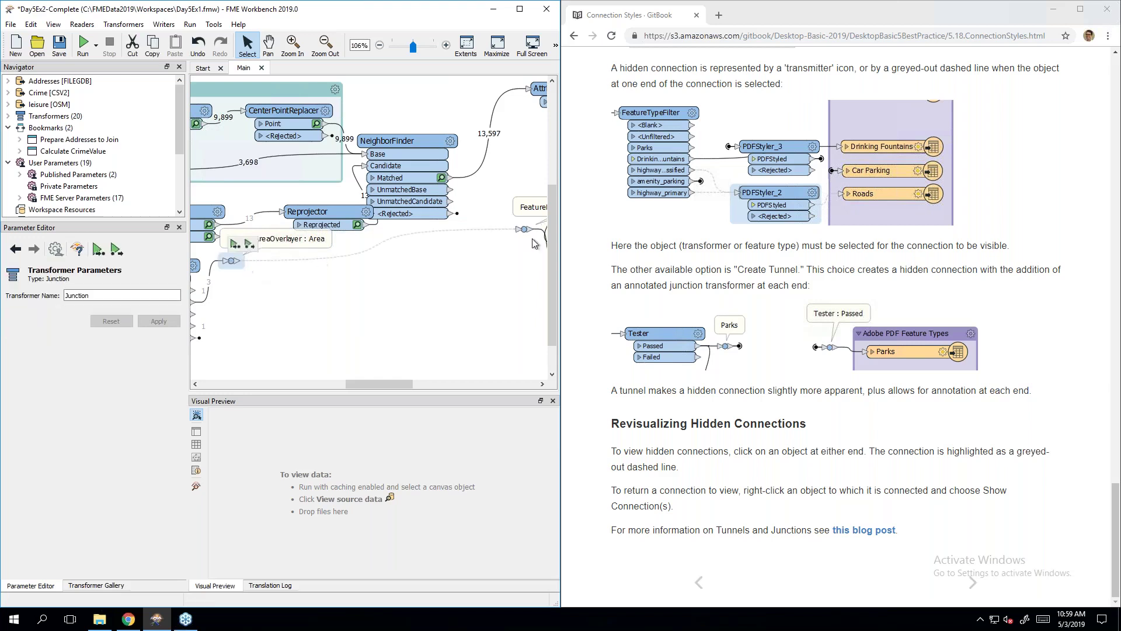
left_click(381, 368)
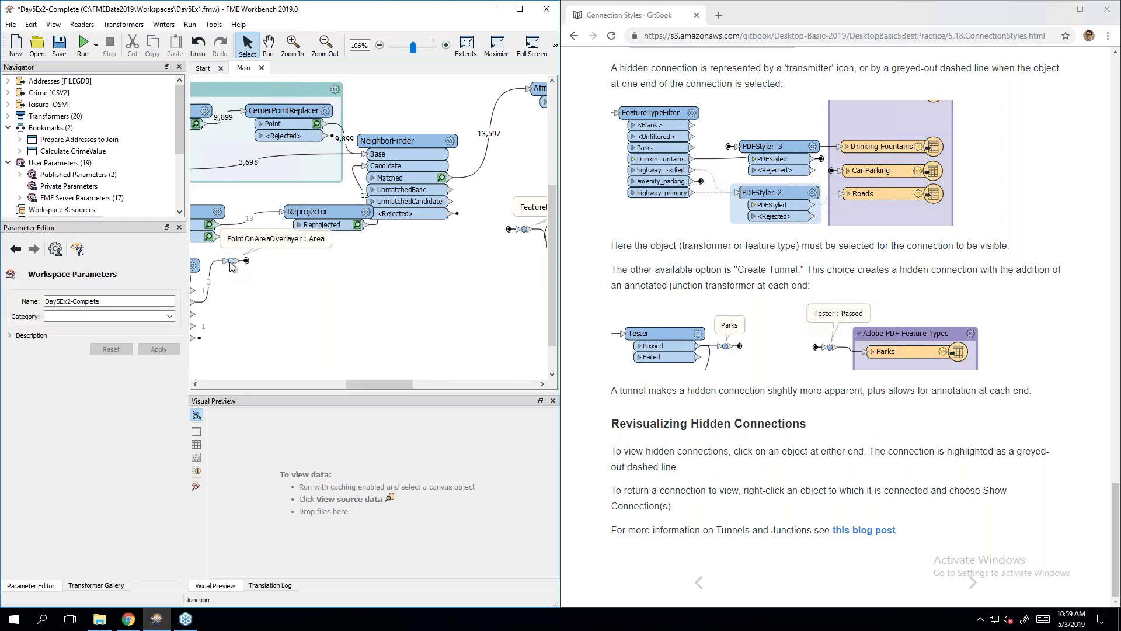
Step: Move both tunnel junctions down, aligning the source-end one with the FeatureReader's NoiseControlAreas output port
left_click_drag(230, 262, 236, 319)
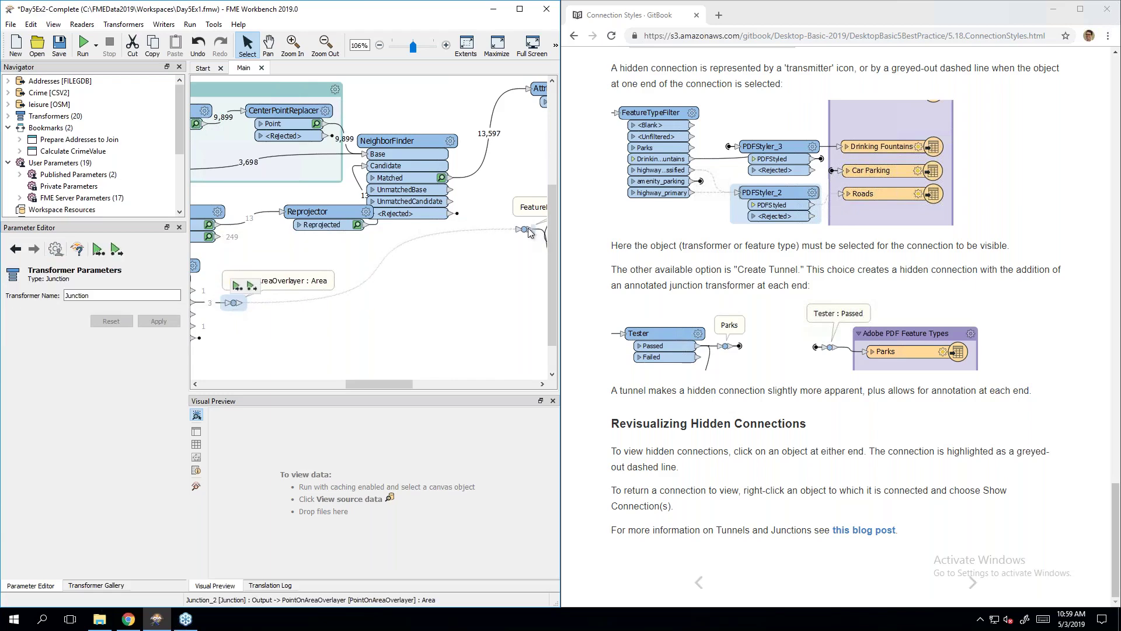
mouse_move(526, 232)
left_mouse_down()
mouse_move(522, 280)
mouse_move(504, 305)
left_mouse_up()
left_click(453, 340)
left_click_drag(387, 385, 366, 384)
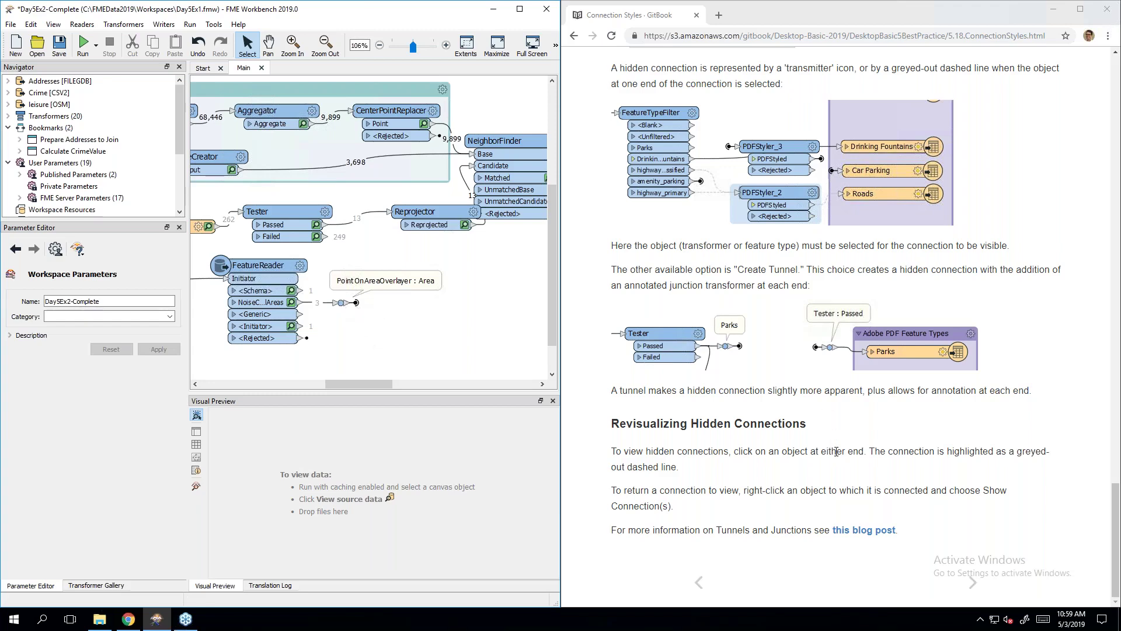
Step: Show the tunnel's hidden connection again from the junction beside the FeatureReader
left_click(844, 432)
left_click(342, 303)
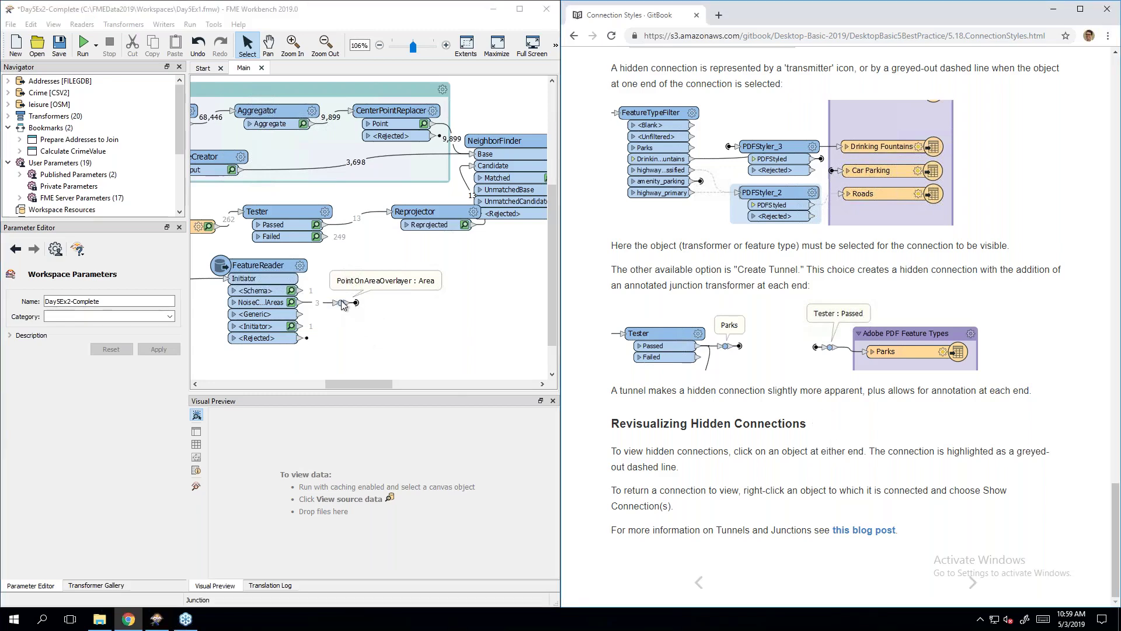
right_click(342, 302)
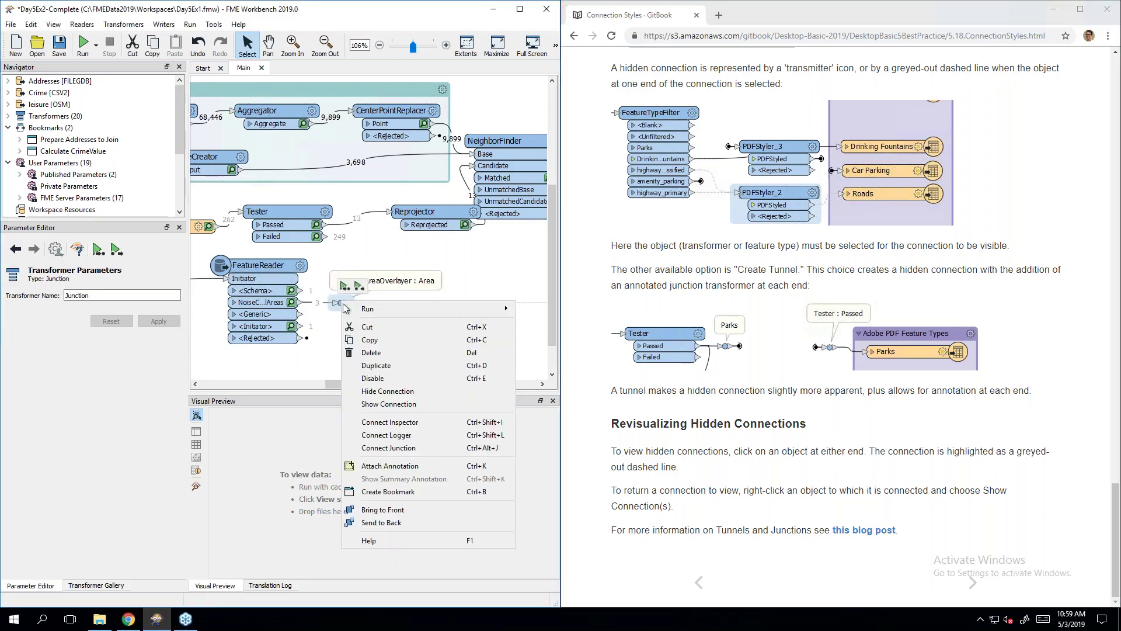
left_click(402, 404)
left_click(386, 378)
mouse_move(387, 378)
left_mouse_down()
mouse_move(430, 384)
mouse_move(382, 385)
left_mouse_up()
Step: Advance the browser manual to Exercise 3, and open BestPractice-Ex3-Begin.fmw from the DesktopBasic folder in FME Workbench, saving the current workspace's changes
left_click(973, 582)
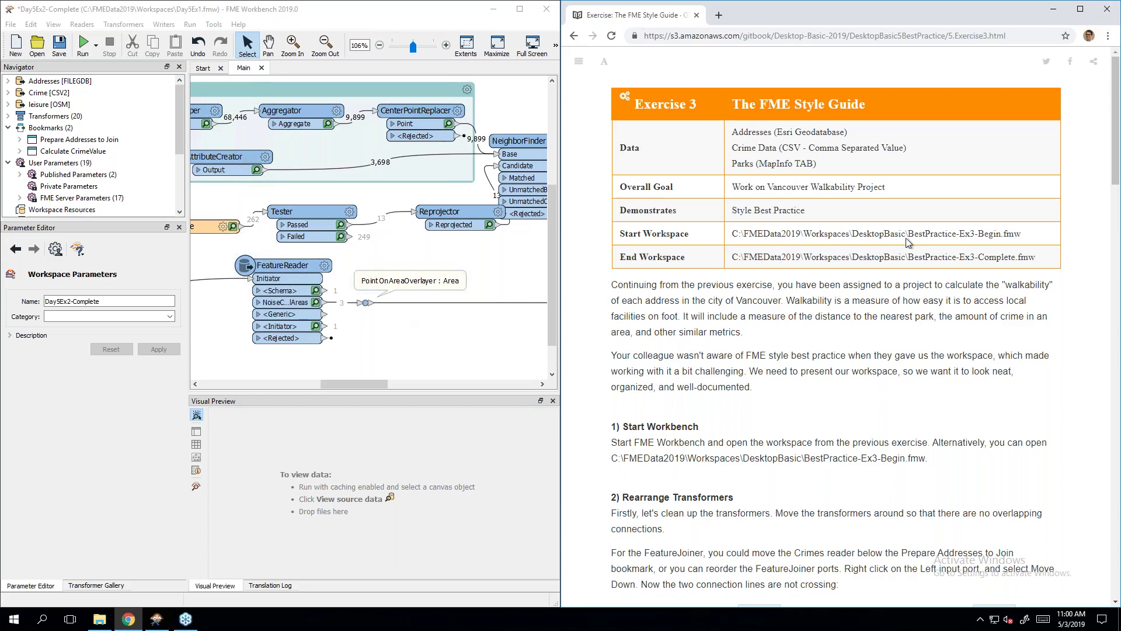
left_click(37, 45)
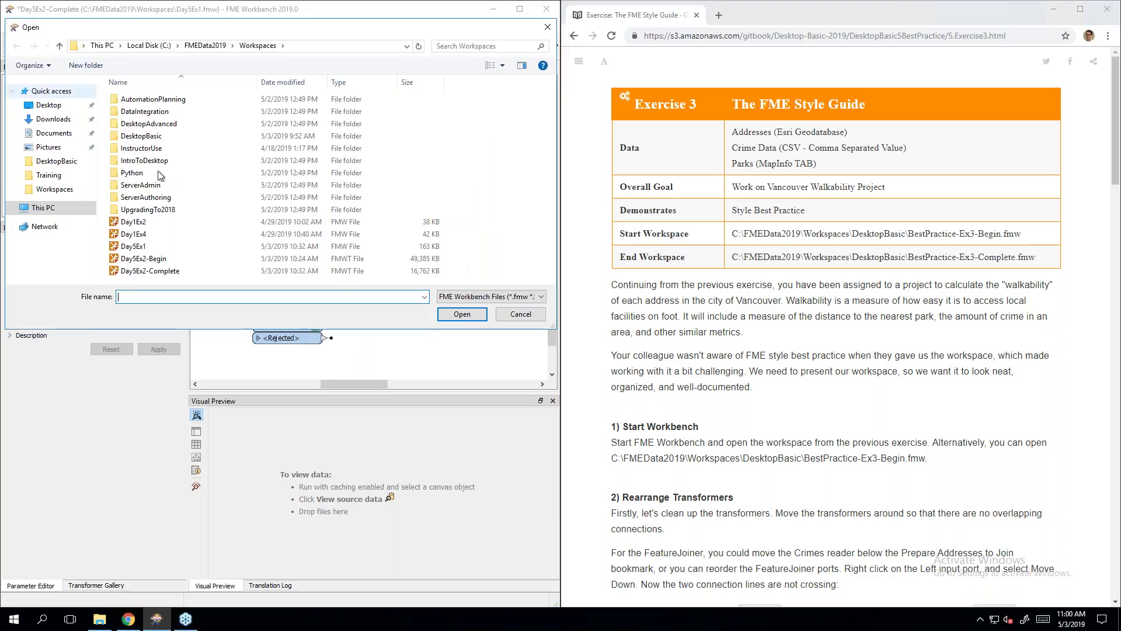
left_click(156, 139)
double_click(157, 139)
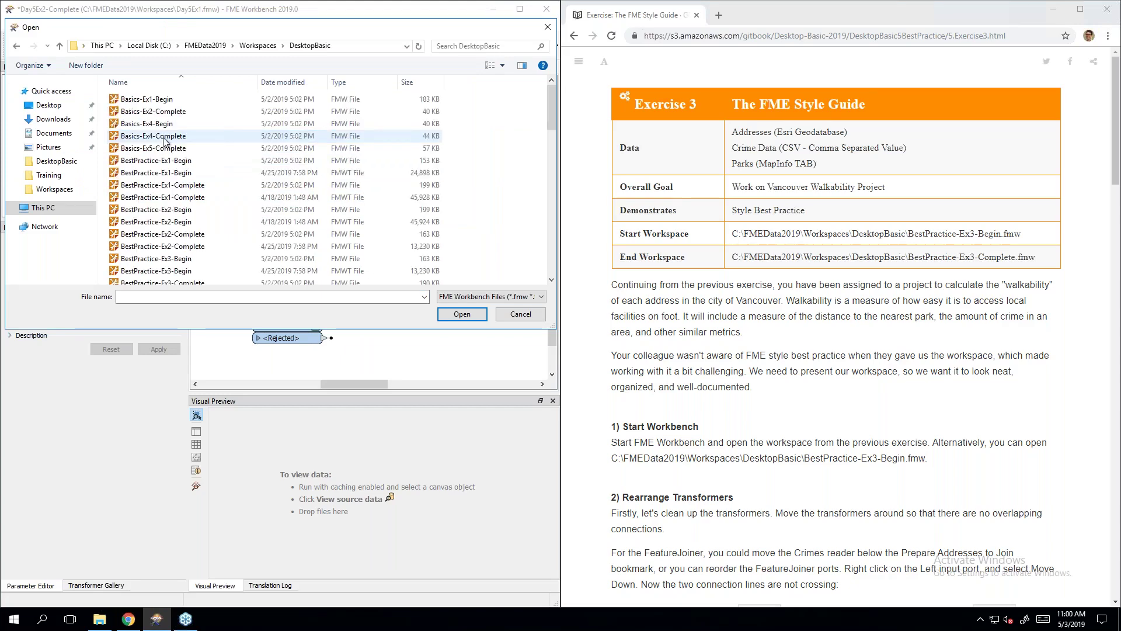
left_click(184, 259)
scroll(213, 201, "down", 2)
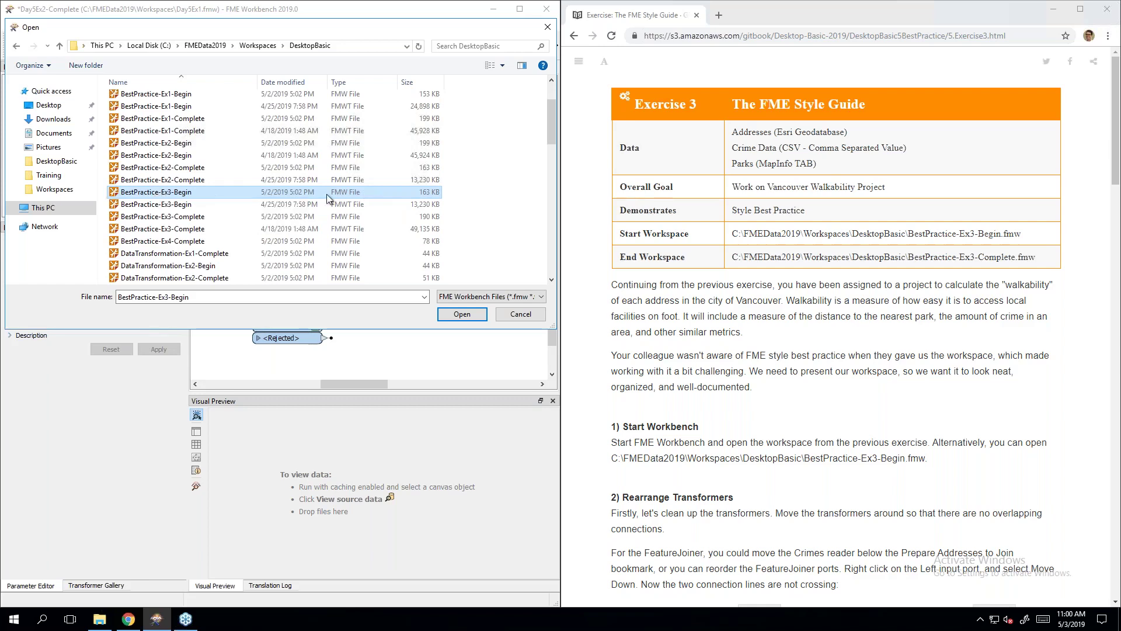
double_click(171, 193)
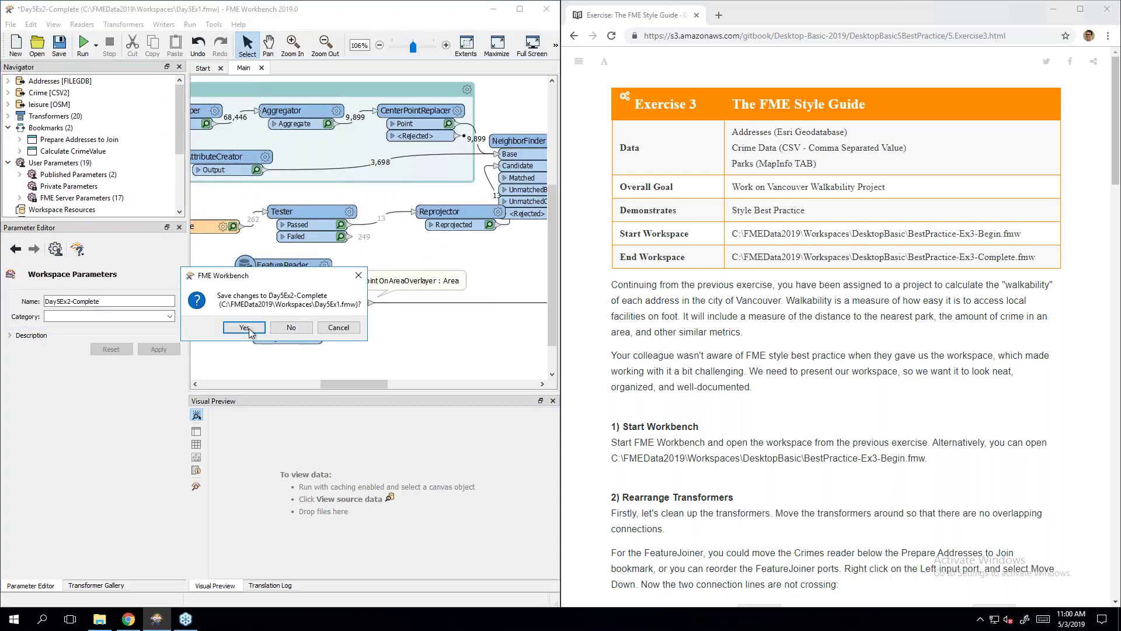
left_click(245, 328)
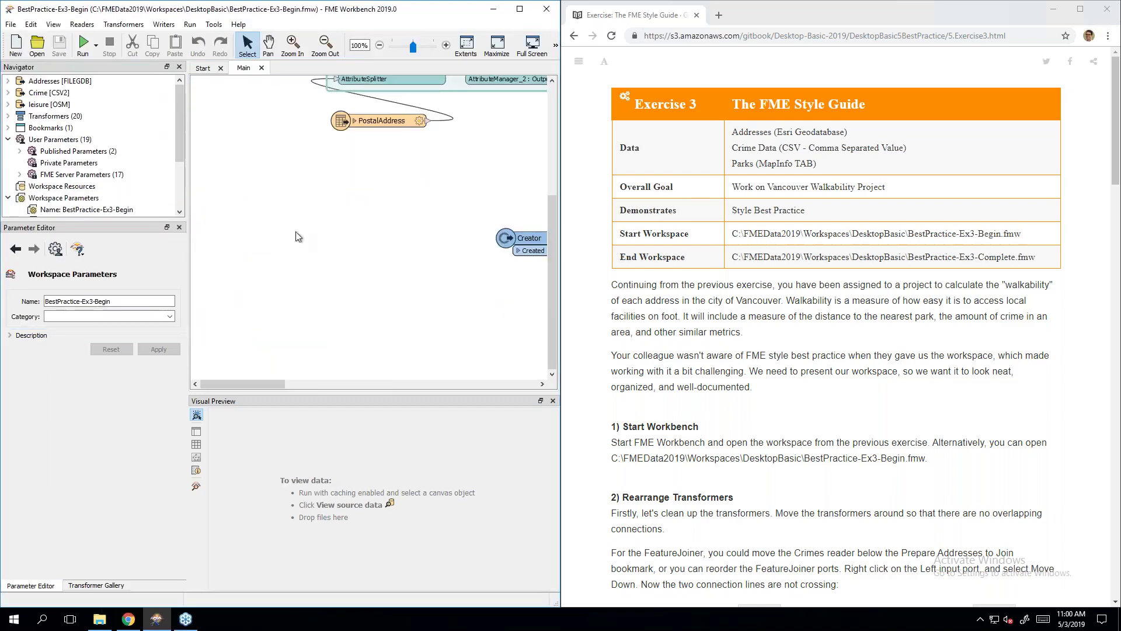
Step: Look over the opened workspace's layout and read the Start Workbench and Rearrange Transformers instructions of Exercise 3 in the browser manual
scroll(318, 314, "up", 2)
scroll(317, 314, "down", 1)
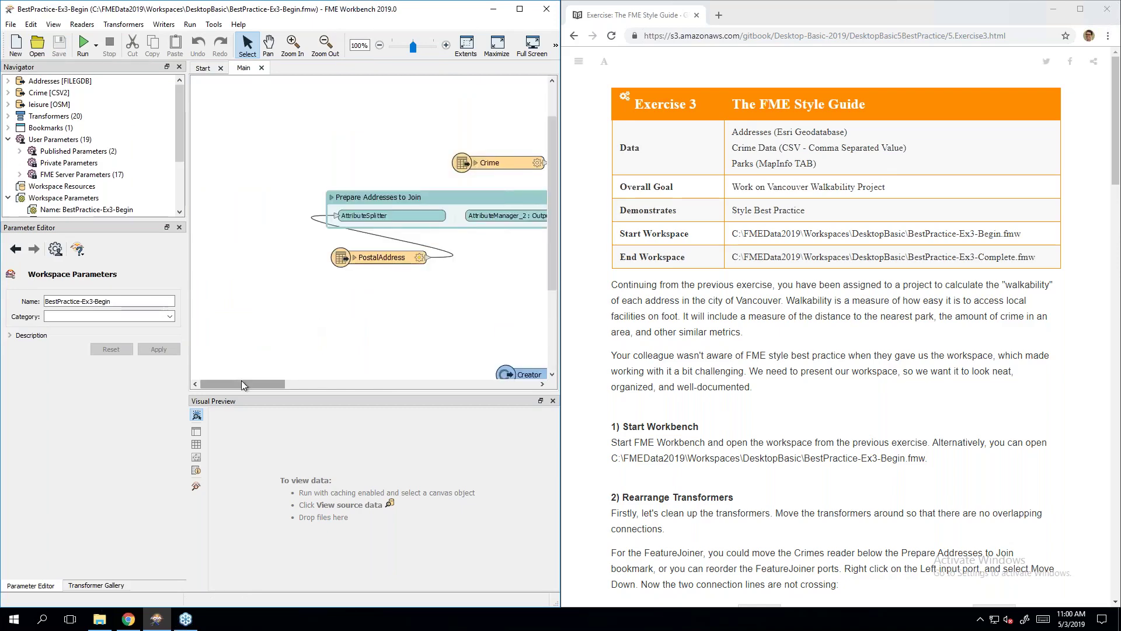
left_click_drag(240, 384, 468, 385)
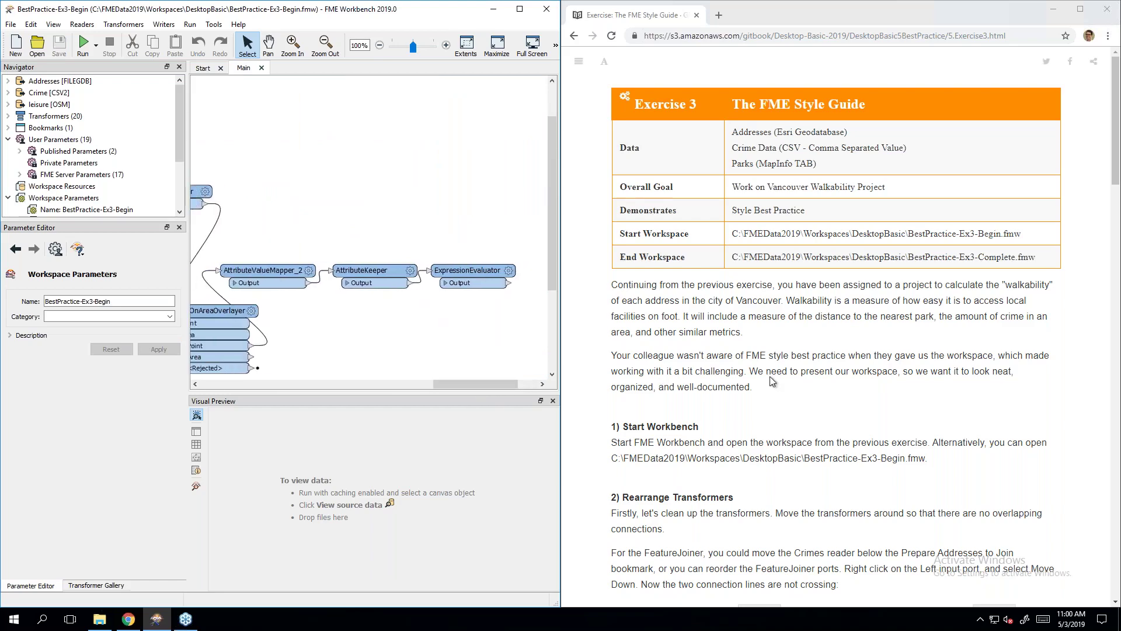
left_click(783, 379)
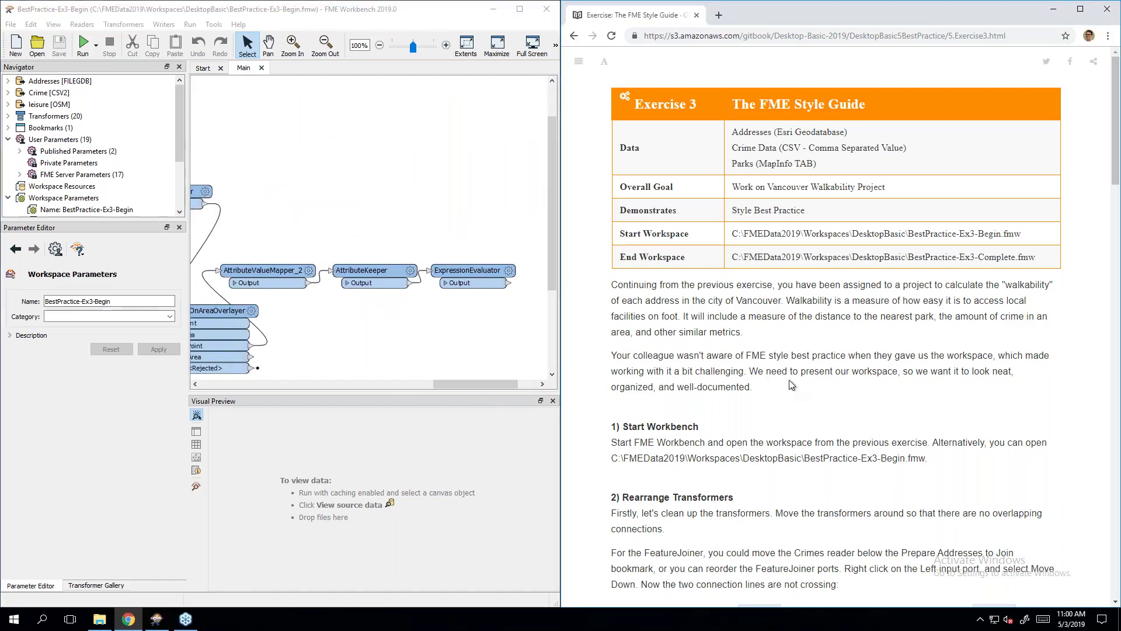
scroll(597, 289, "down", 4)
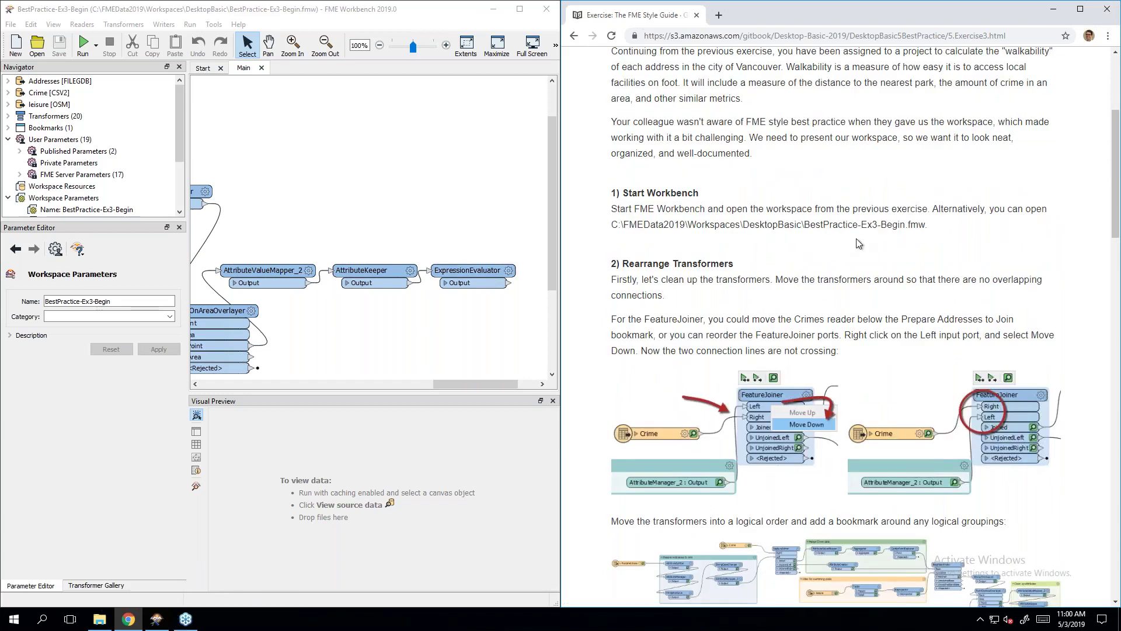
scroll(856, 237, "down", 2)
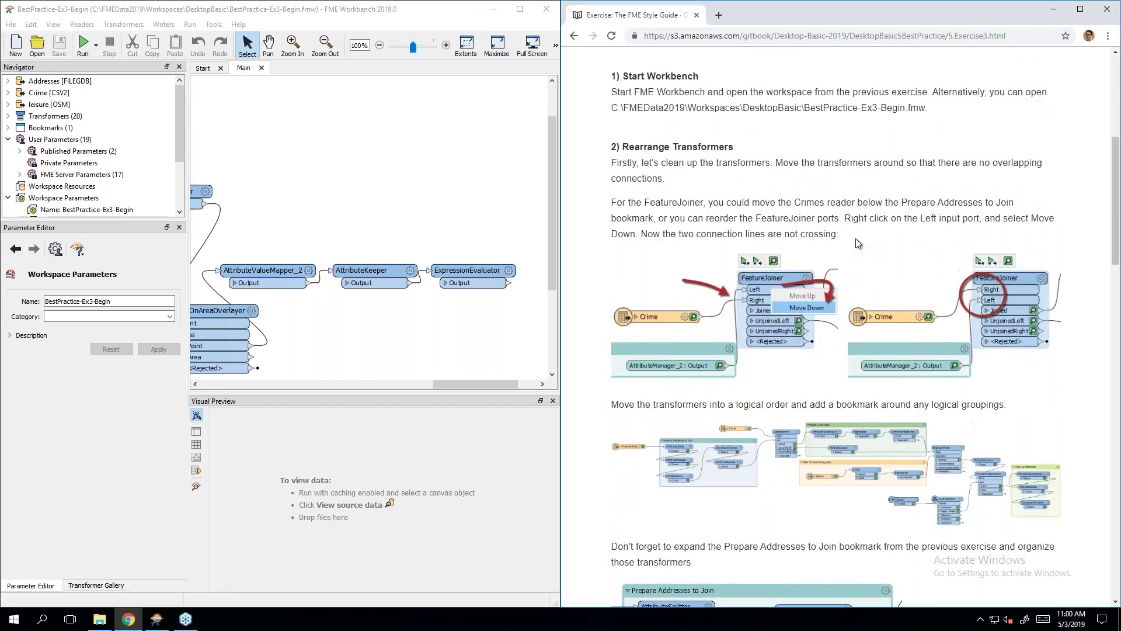
scroll(857, 238, "down", 1)
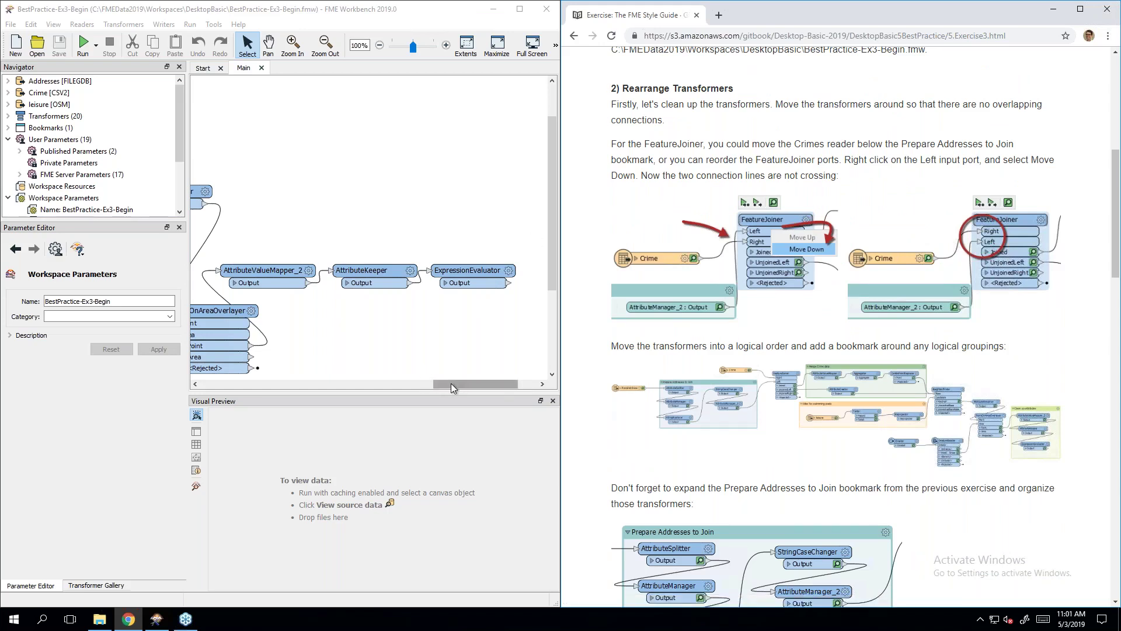
Step: In FME Workbench, try moving the Prepare Addresses to Join bookmark above the Crime reader, and undo the move
left_click_drag(451, 383, 237, 374)
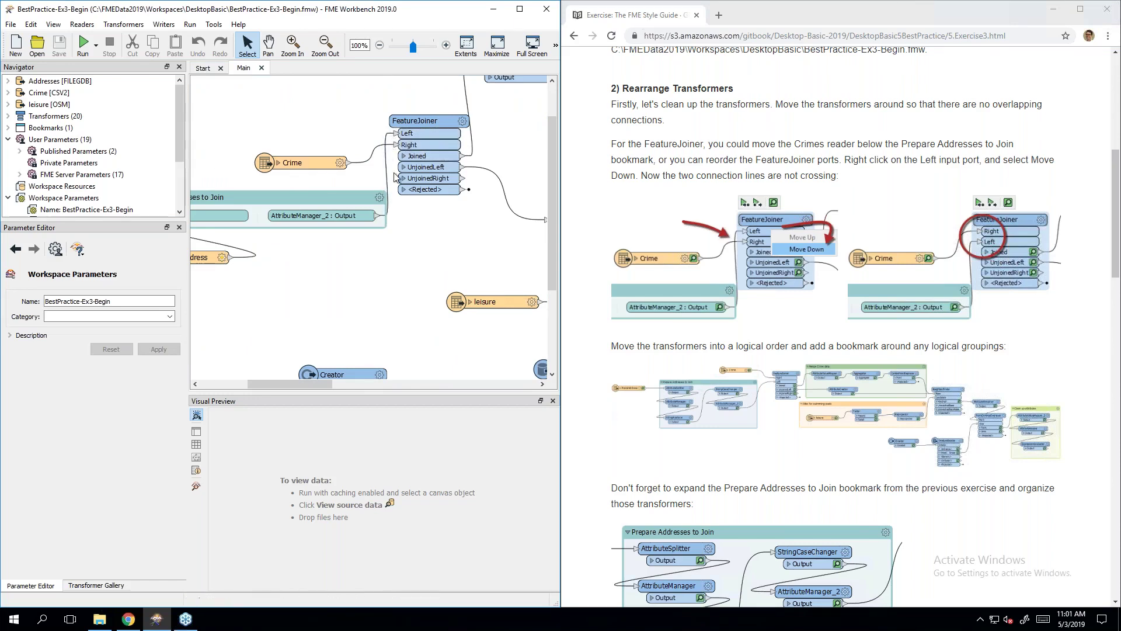
left_click_drag(318, 383, 298, 381)
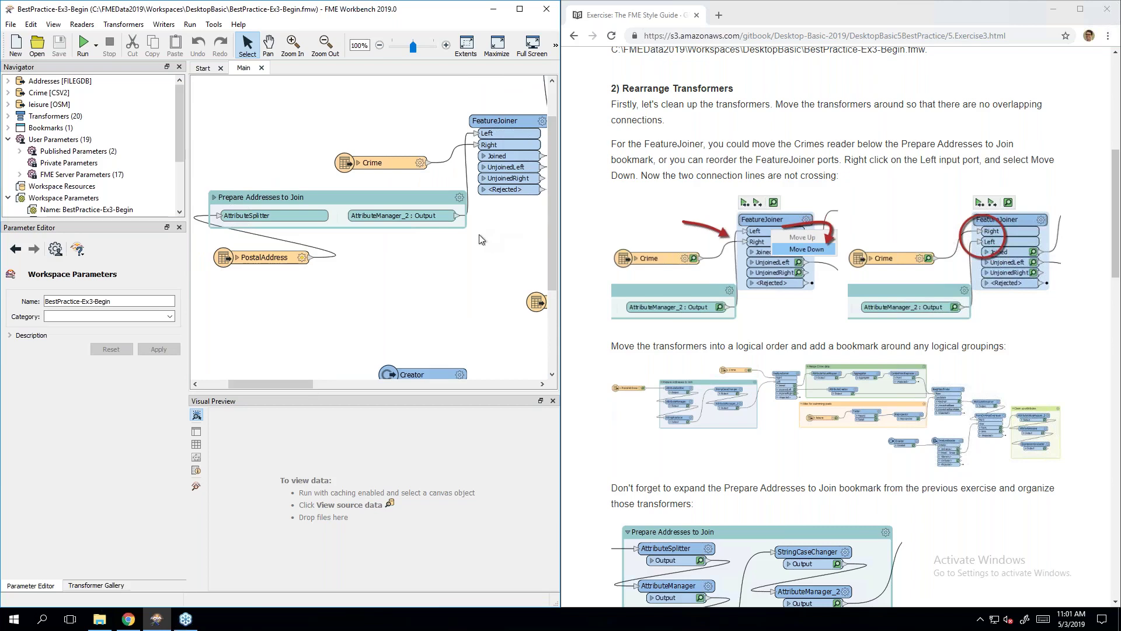
scroll(480, 239, "up", 2)
left_click_drag(282, 386, 278, 386)
left_click(362, 240)
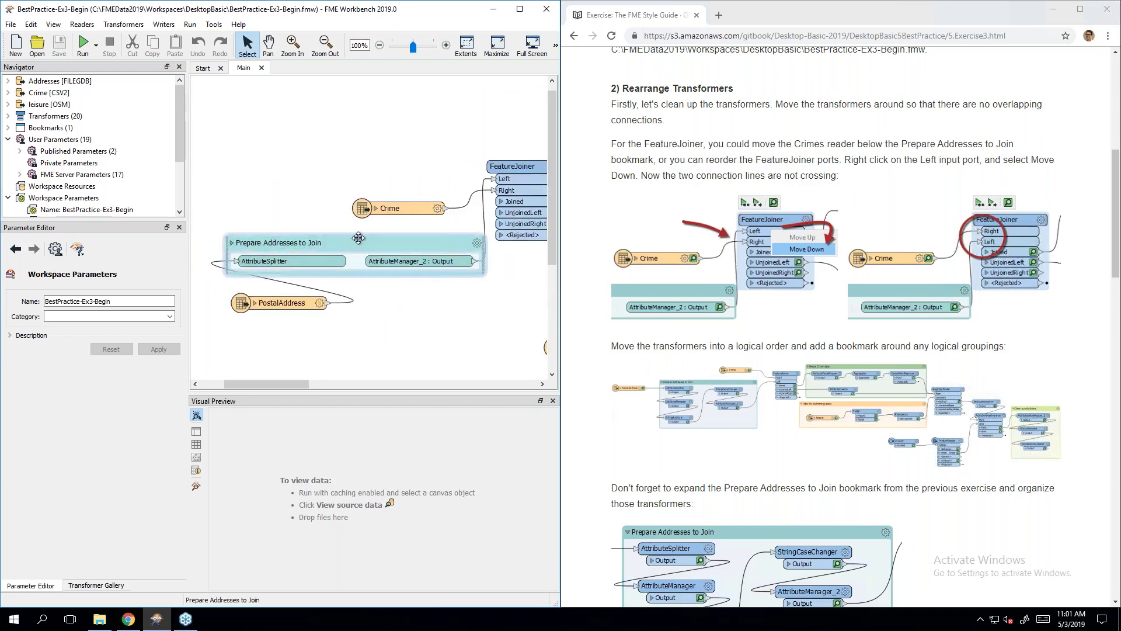
left_click_drag(358, 238, 337, 140)
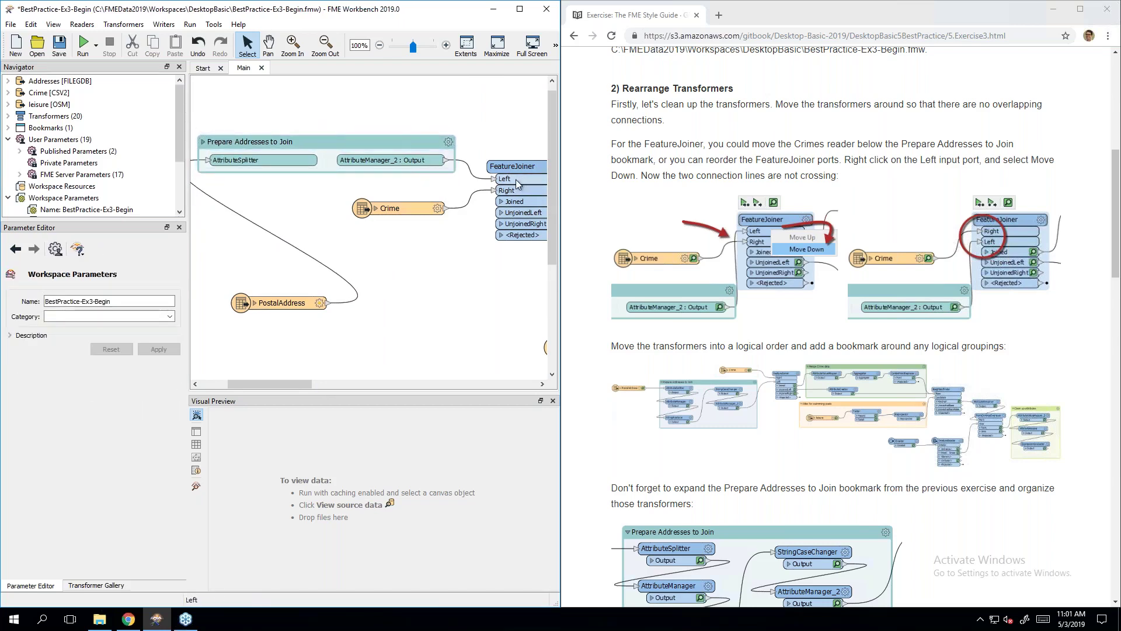
key("ctrl+z")
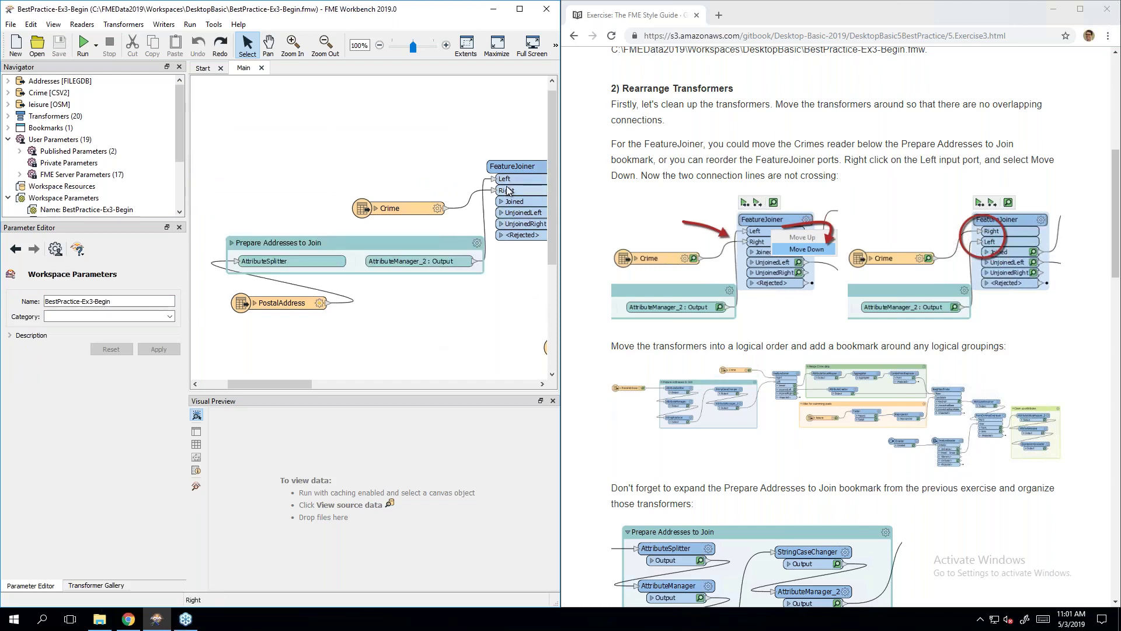
Step: Reorder the FeatureJoiner's input ports by moving the Left port down below the Right port
left_click_drag(306, 385, 325, 386)
right_click(425, 179)
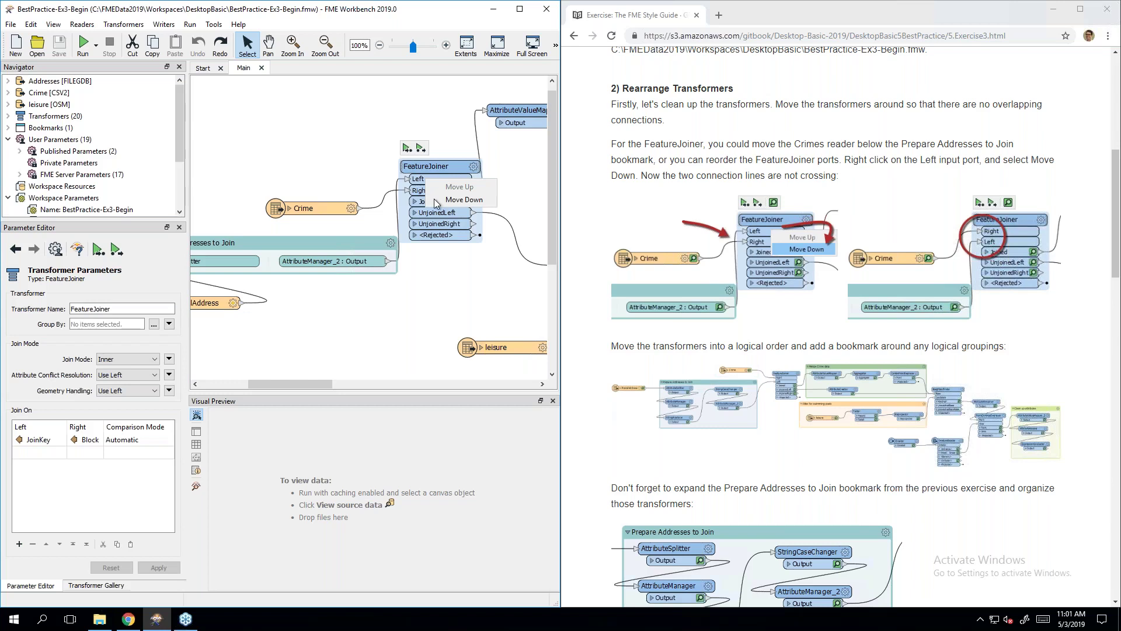
left_click(439, 199)
left_click(445, 293)
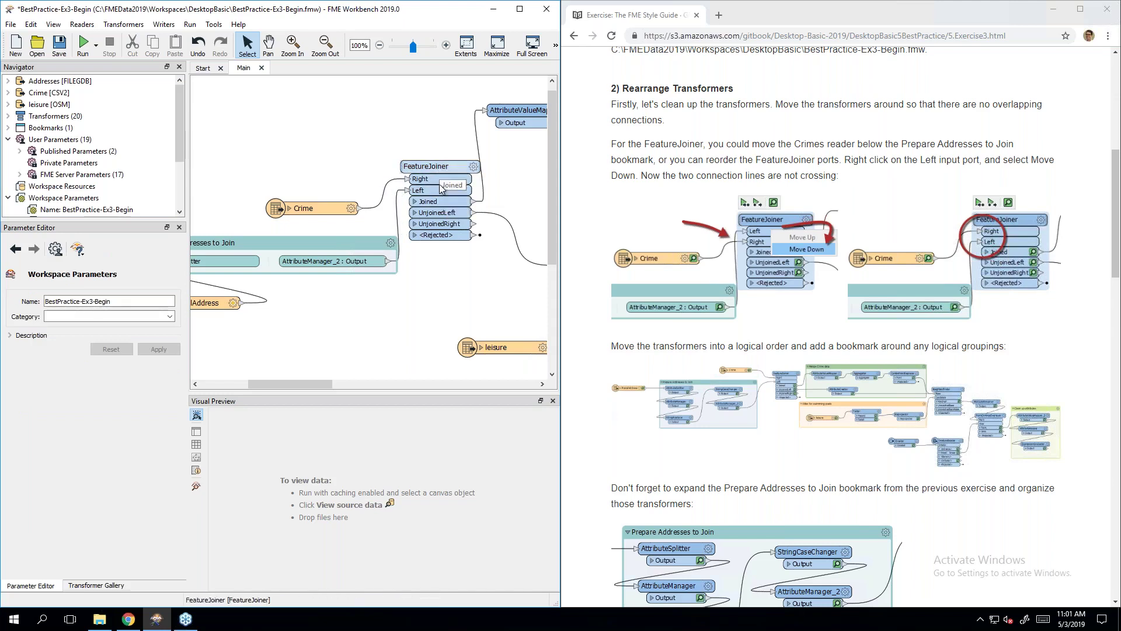
right_click(420, 181)
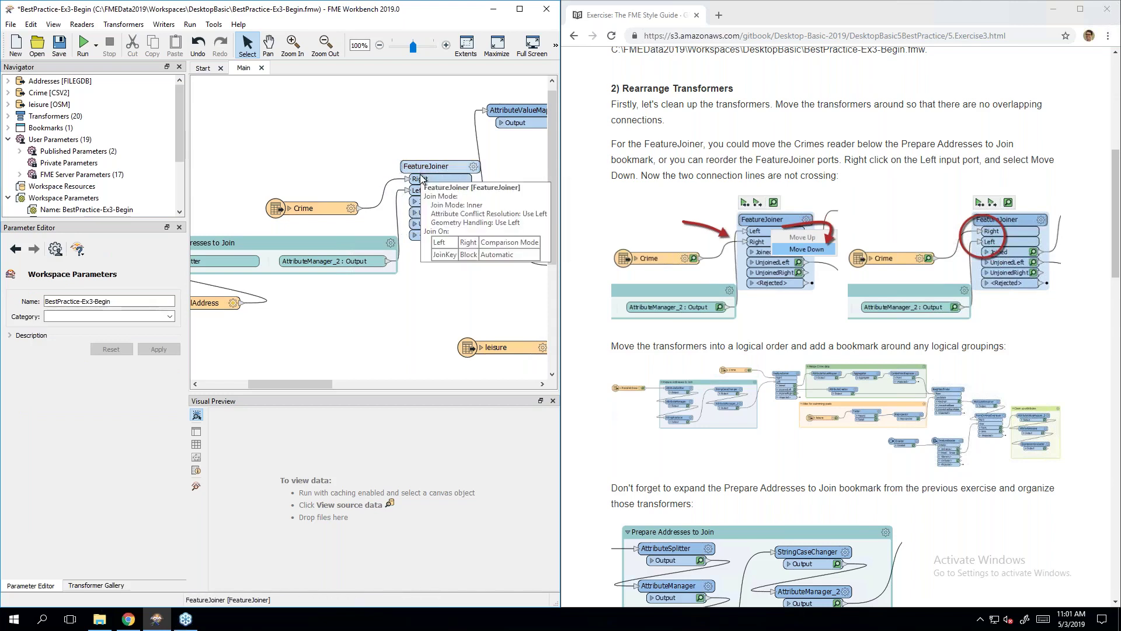
key("Escape")
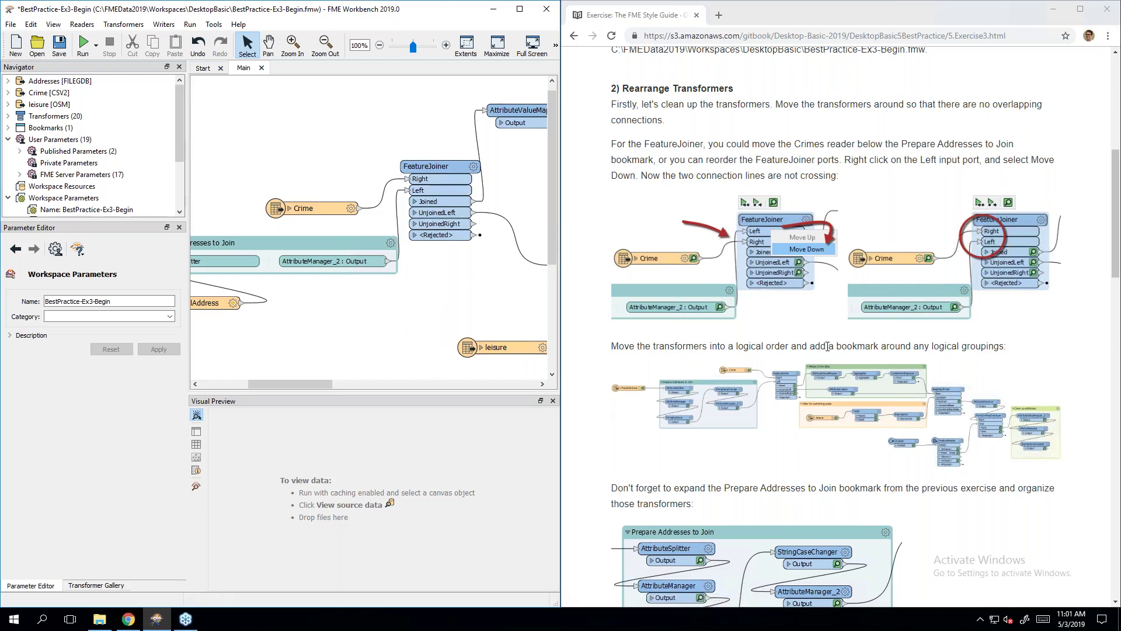
Step: Check the manual's enlarged bookmarked layout, and in FME Workbench move the PostalAddress reader ahead of the Prepare Addresses to Join bookmark, level with AttributeSplitter
scroll(759, 292, "down", 2)
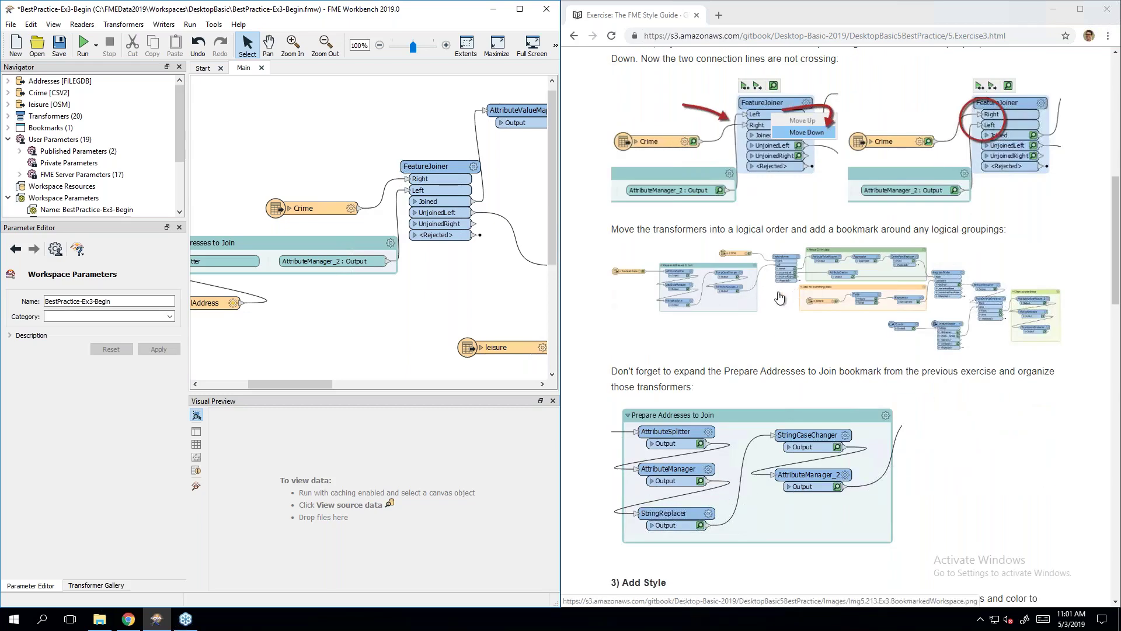
left_click(780, 298)
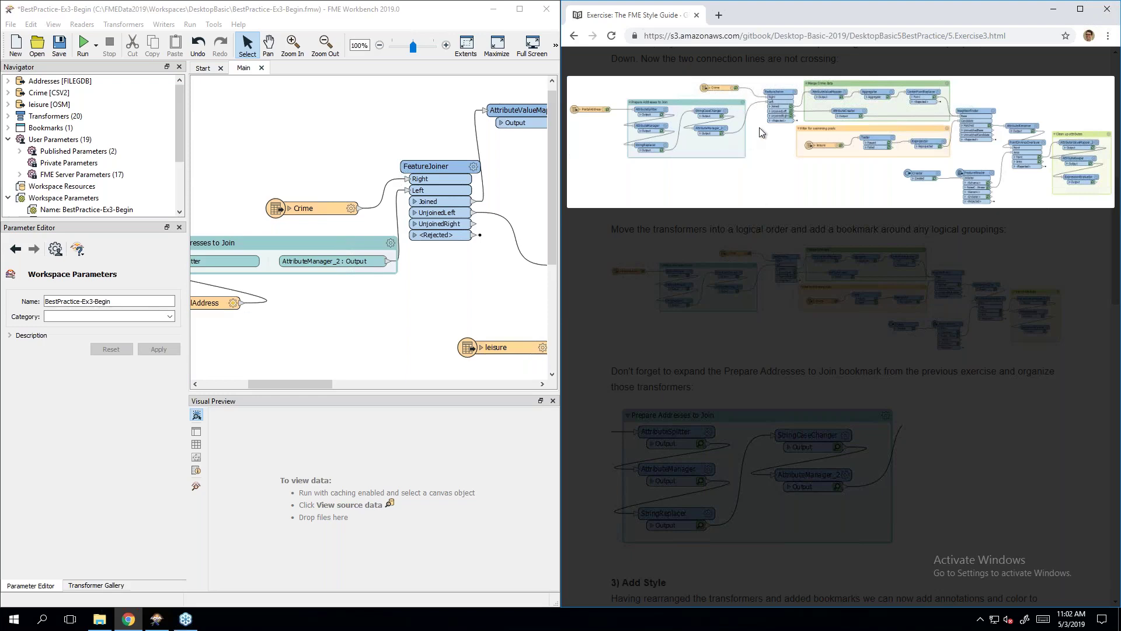
left_click(851, 278)
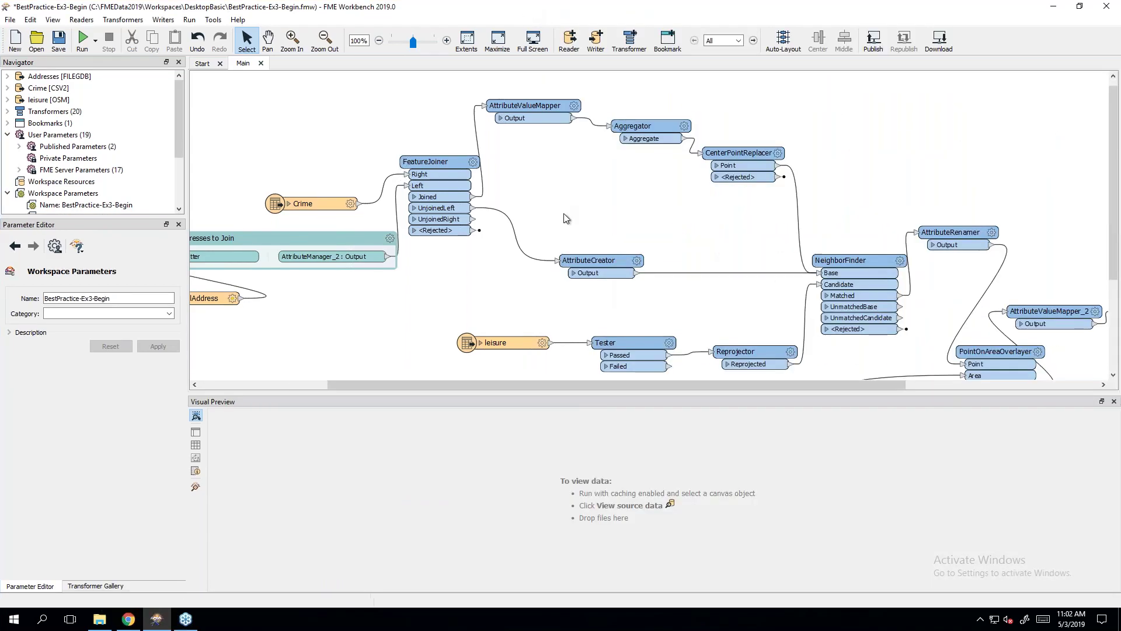
left_click_drag(419, 385, 285, 384)
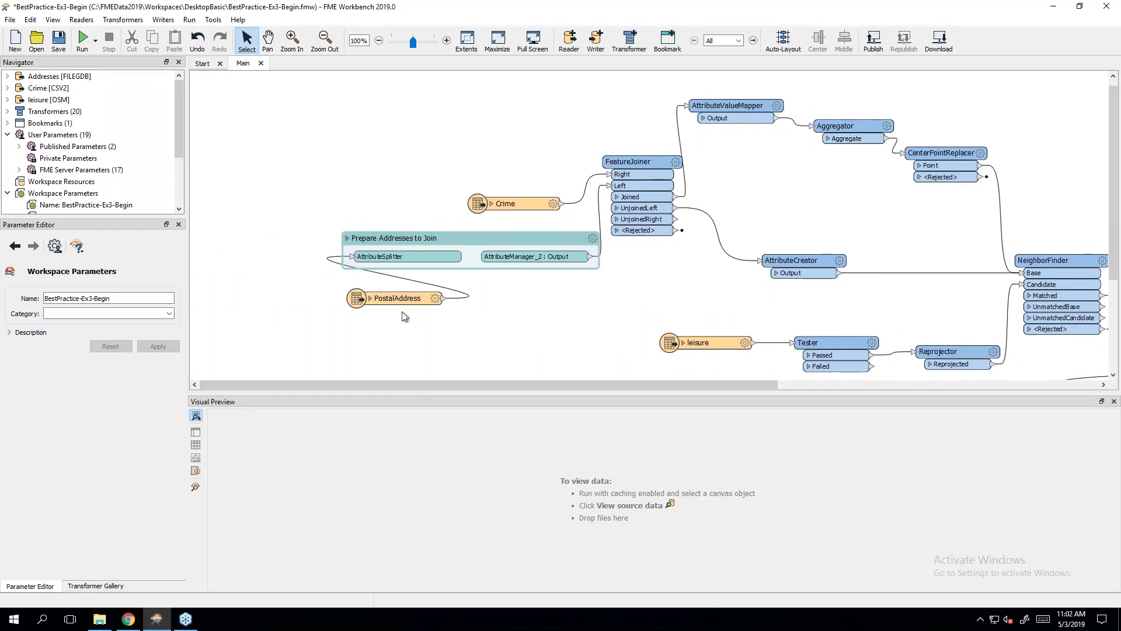
left_click_drag(401, 294, 280, 253)
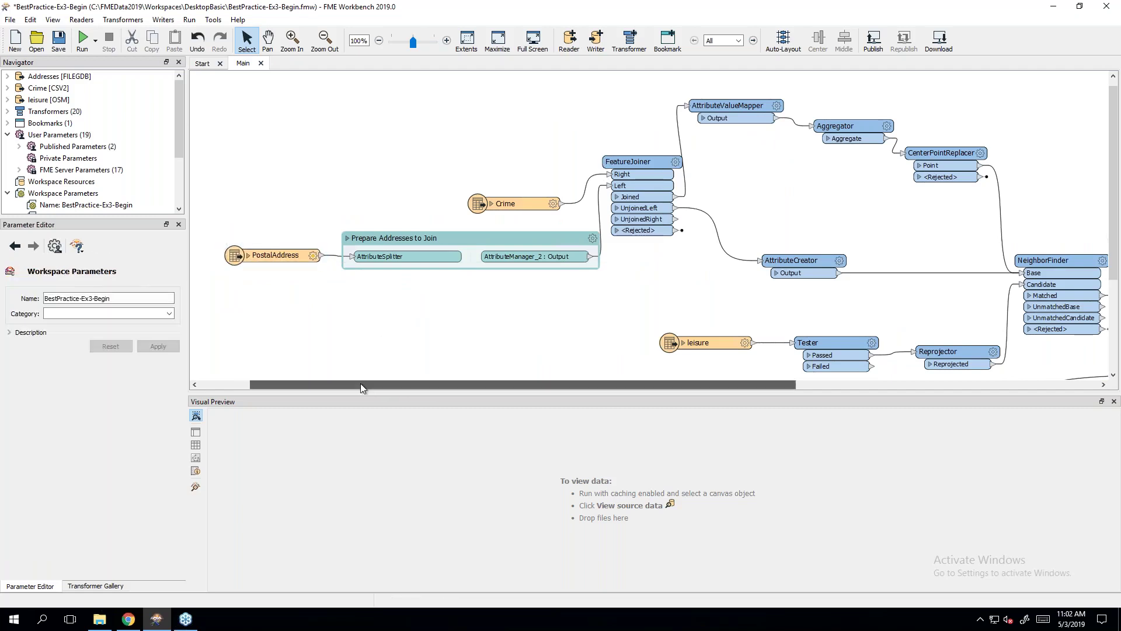
Step: Move the Crime and leisure readers into one column with PostalAddress, Crime above it and leisure below
left_click_drag(360, 383, 314, 383)
left_click_drag(603, 204, 361, 190)
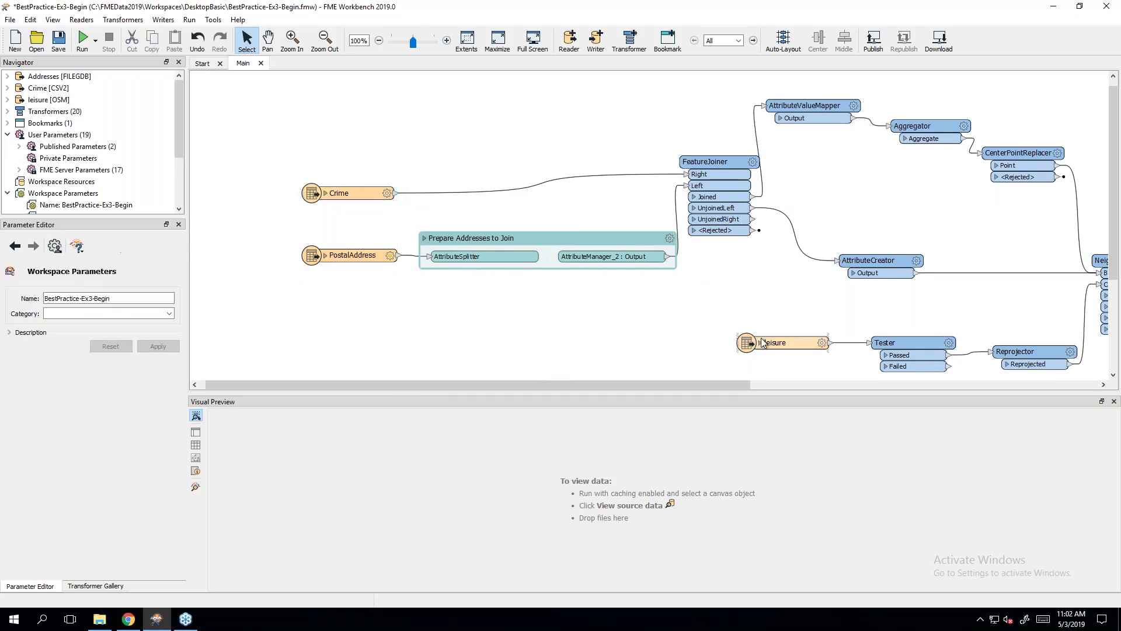
left_click_drag(797, 333, 338, 341)
left_click(507, 321)
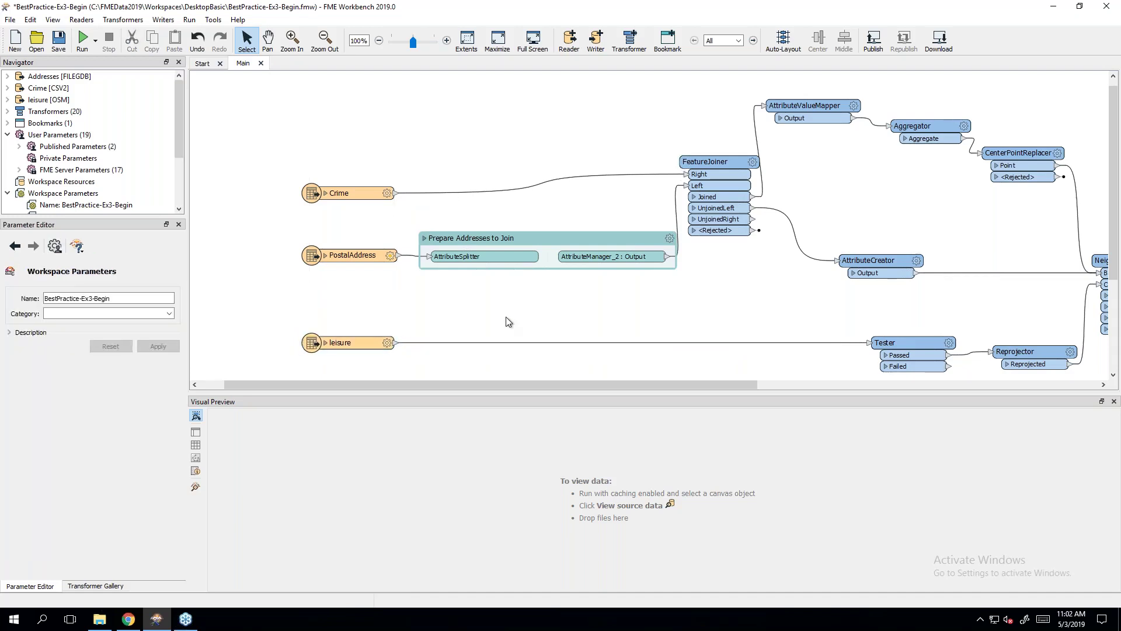
Step: Create a bookmark around the Crime, PostalAddress and leisure readers and name it Reader Feature Types
scroll(507, 321, "up", 1)
scroll(507, 322, "down", 5)
scroll(507, 321, "up", 5)
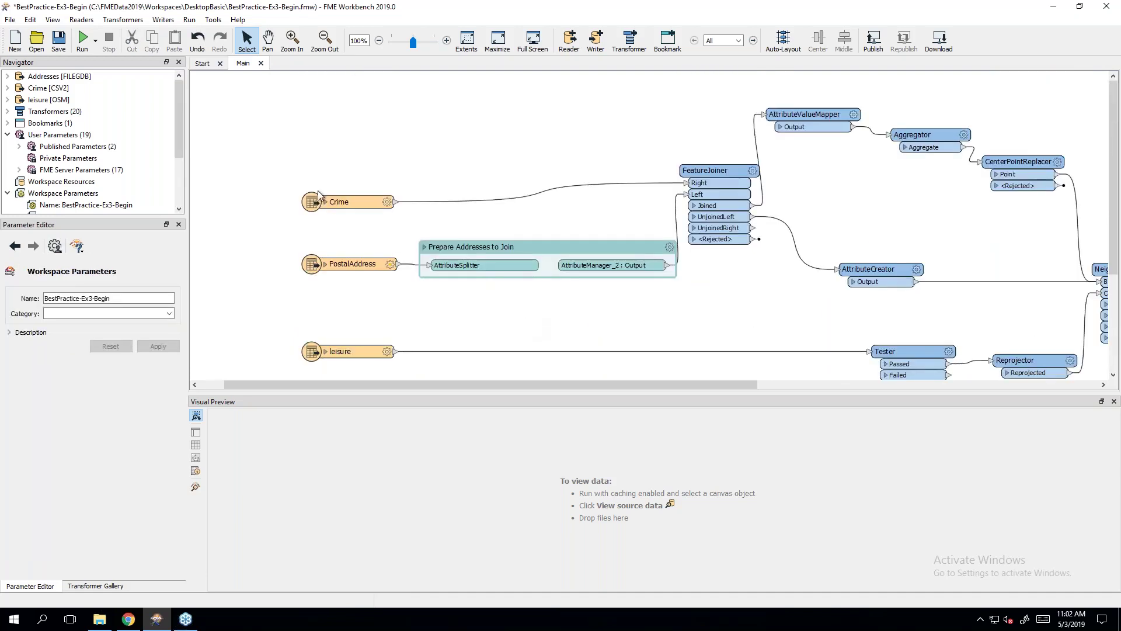
left_click_drag(286, 179, 403, 376)
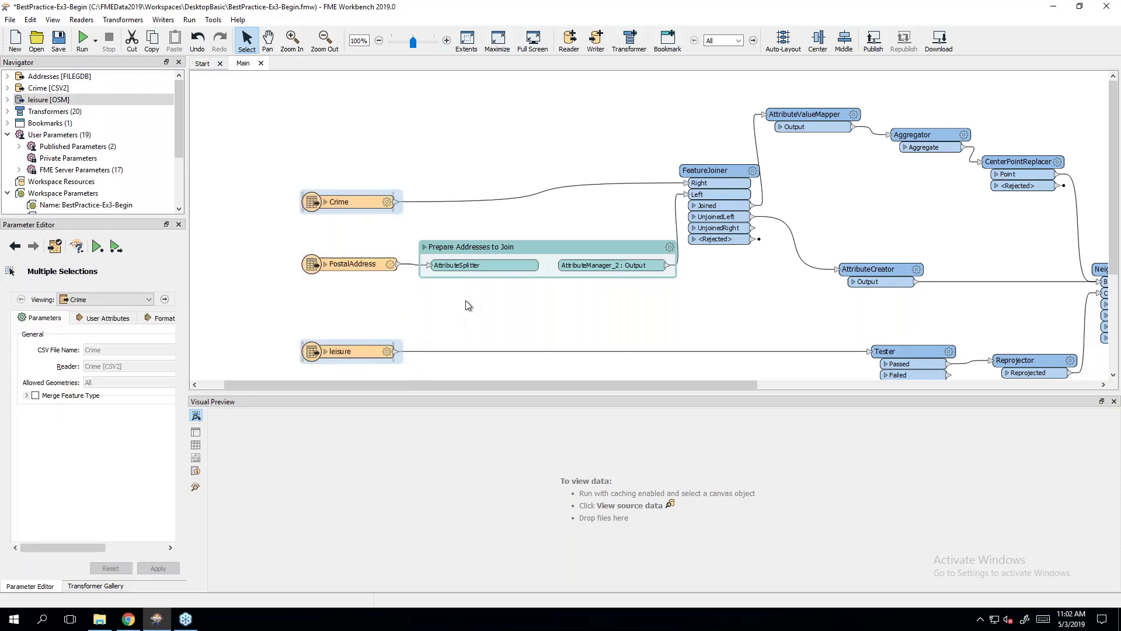
right_click(361, 264)
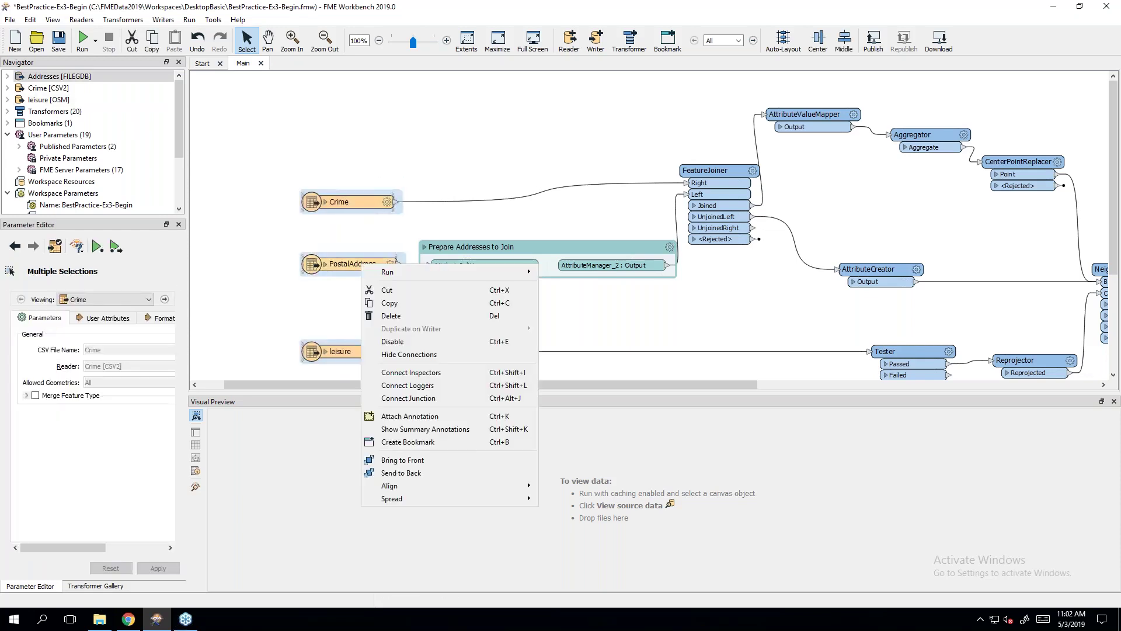
left_click(422, 441)
type("Reader Feature Types")
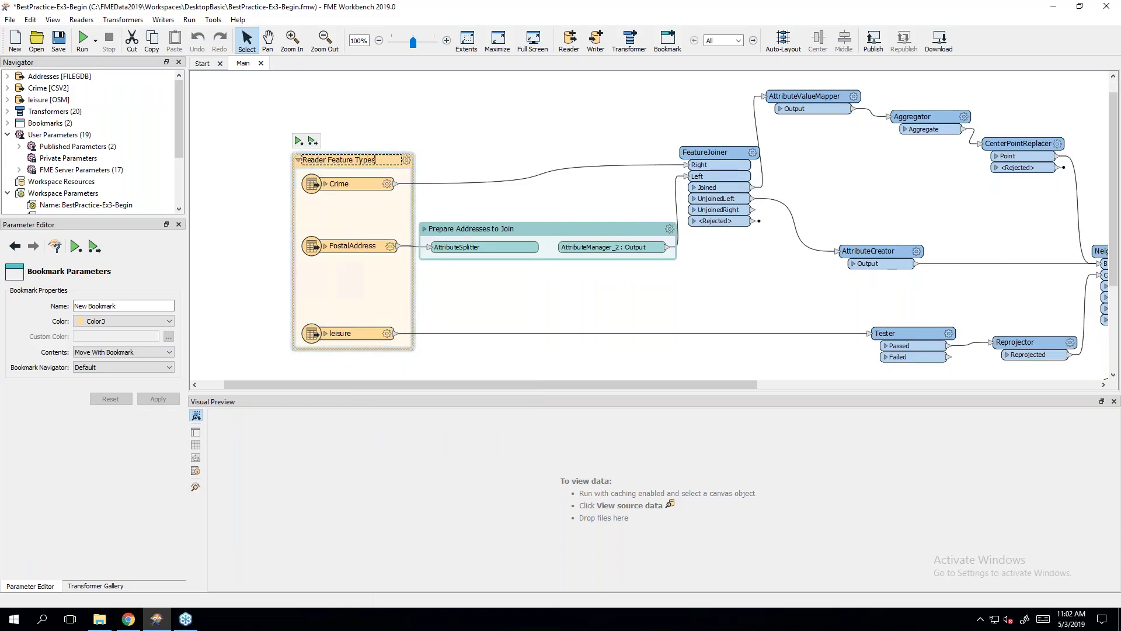
left_click(393, 257)
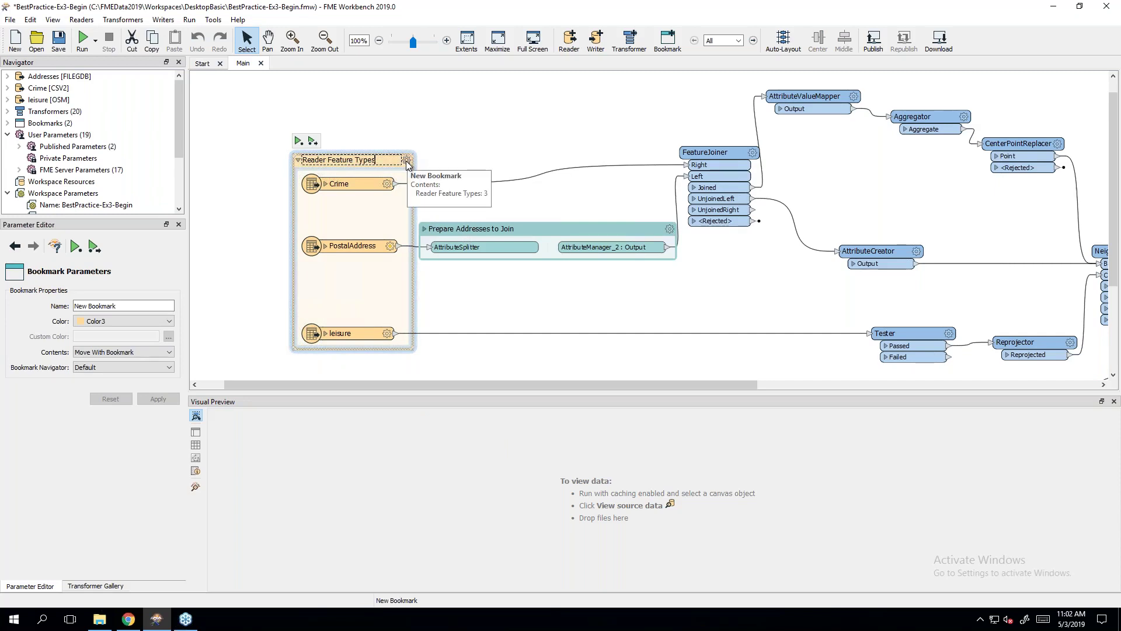
Step: Set the color of the Reader Feature Types bookmark to Reader/Writers
left_click(407, 161)
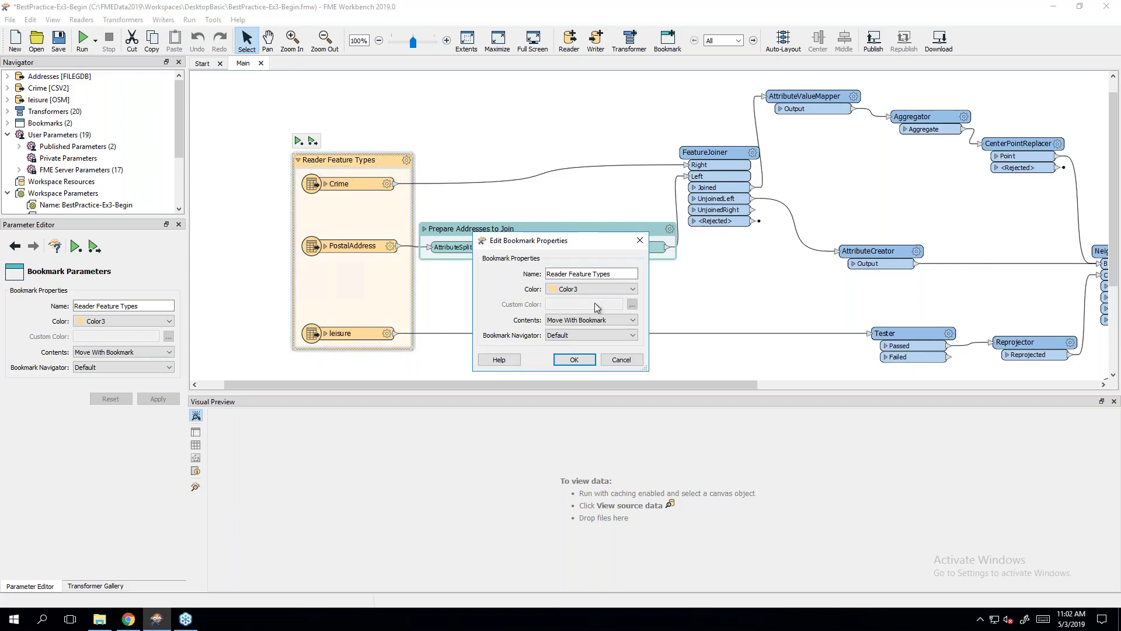
left_click(595, 289)
scroll(598, 318, "down", 2)
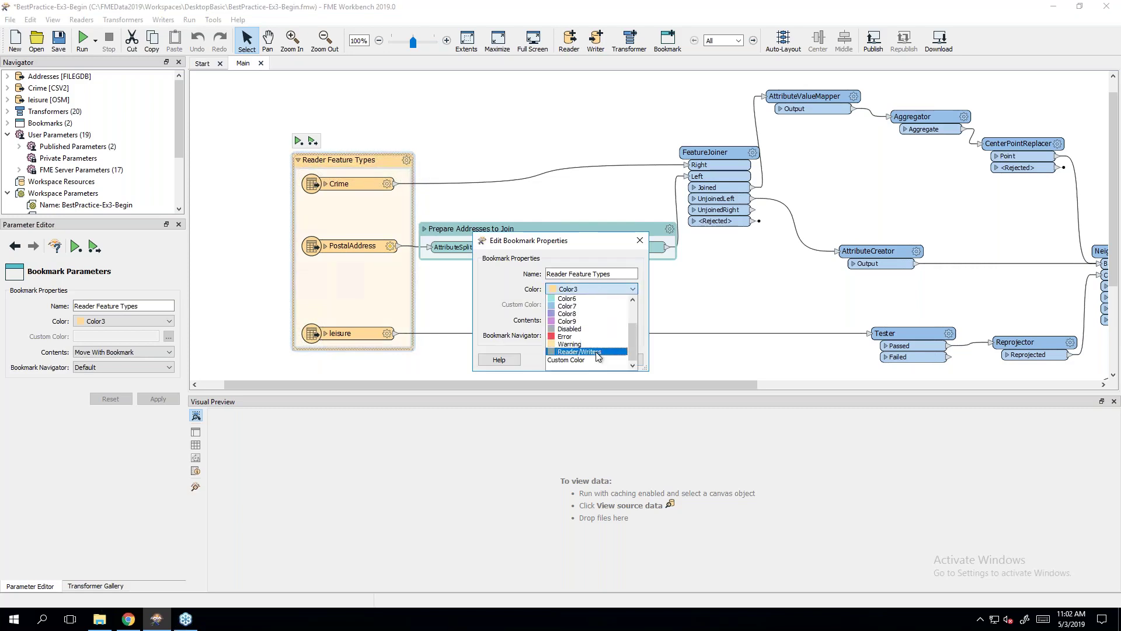
left_click(594, 352)
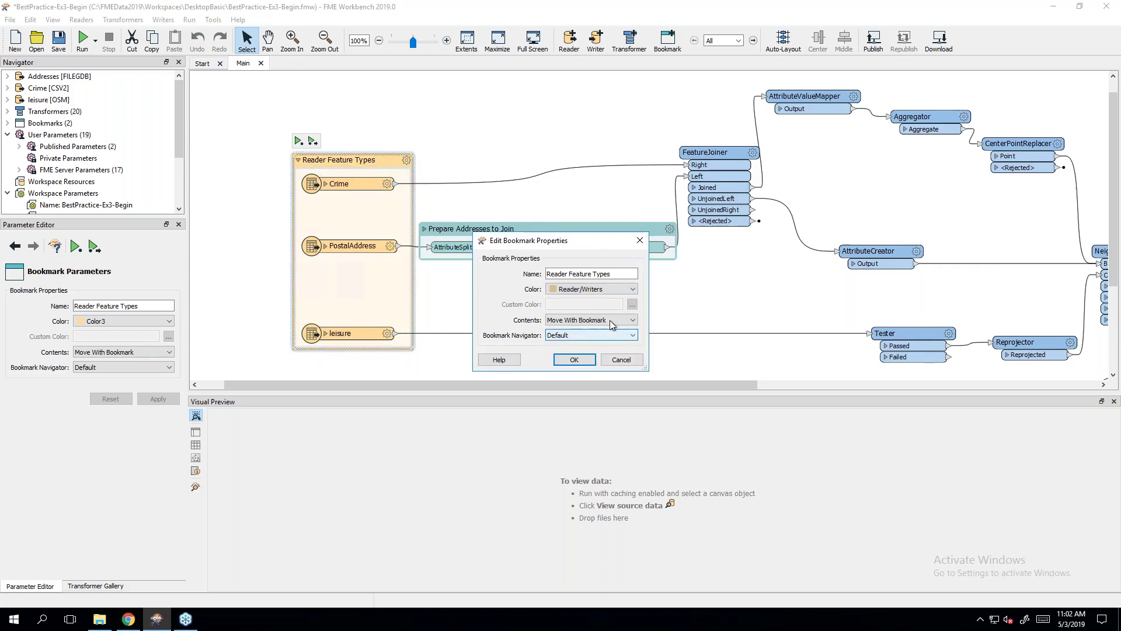
left_click(575, 360)
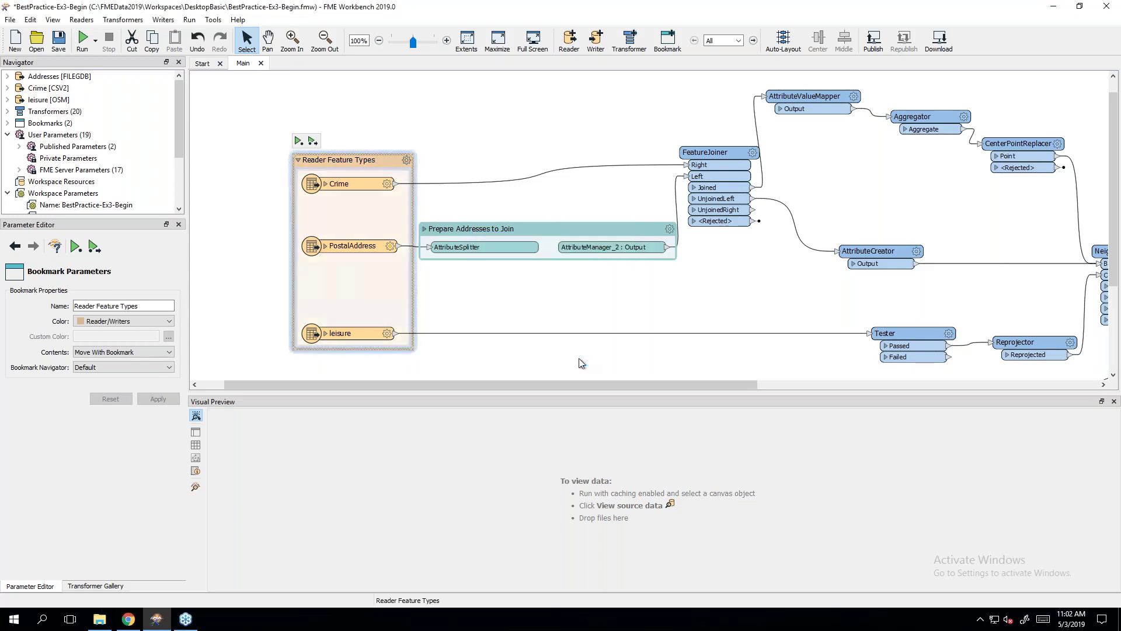
left_click(547, 306)
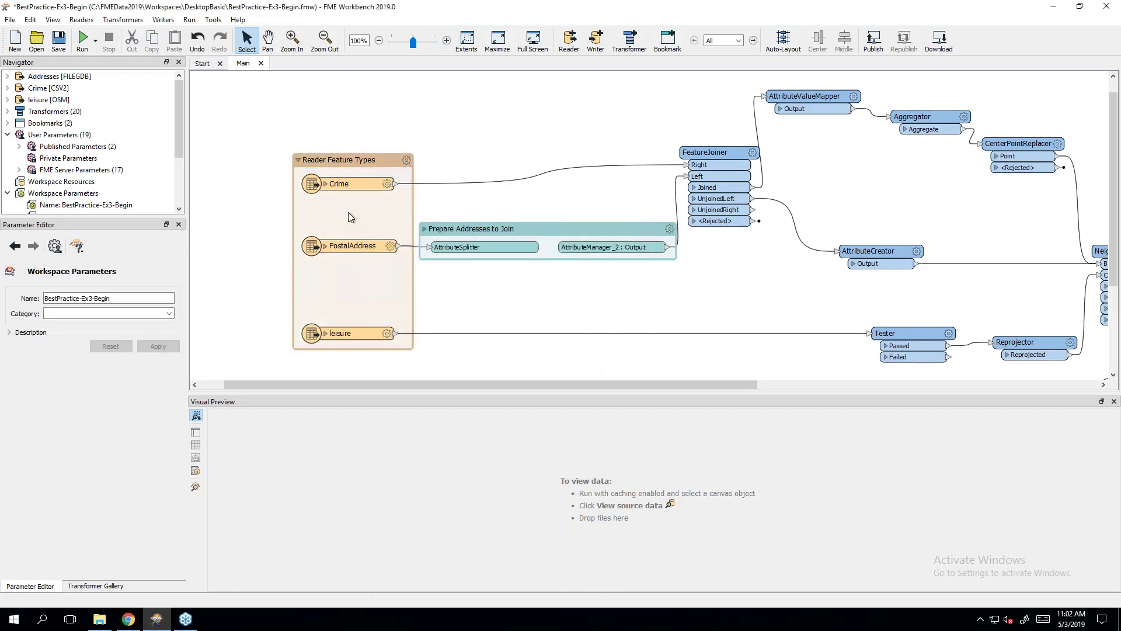
Step: Extend the Reader Feature Types bookmark upward and attach the annotation "Read in CSV of crime" to the Crime reader
left_click_drag(349, 153, 350, 112)
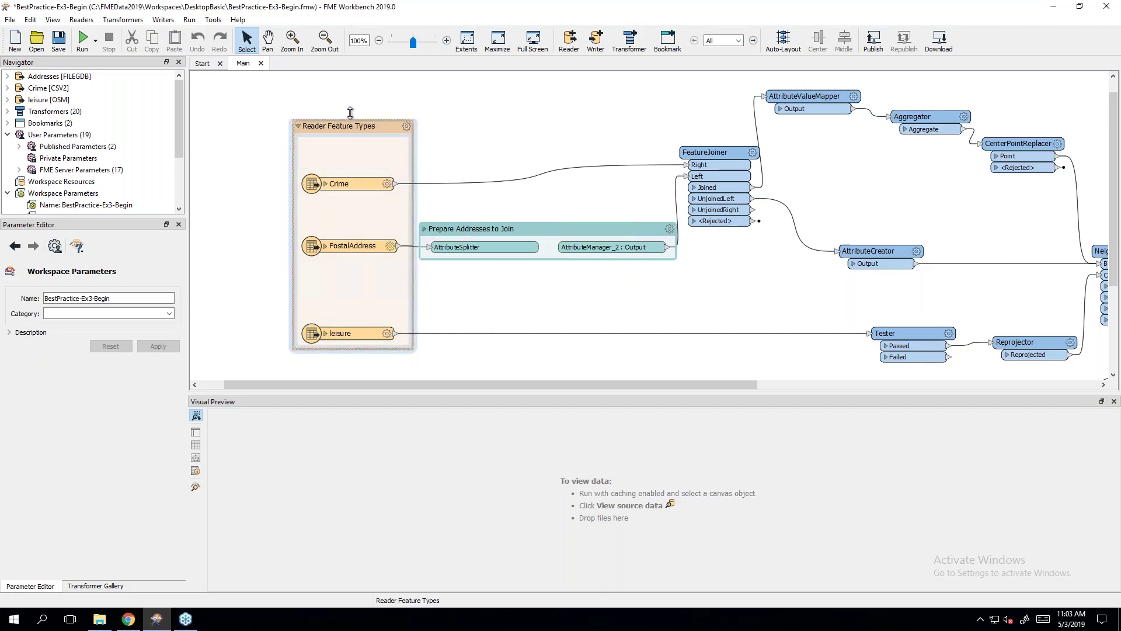
left_click(359, 183)
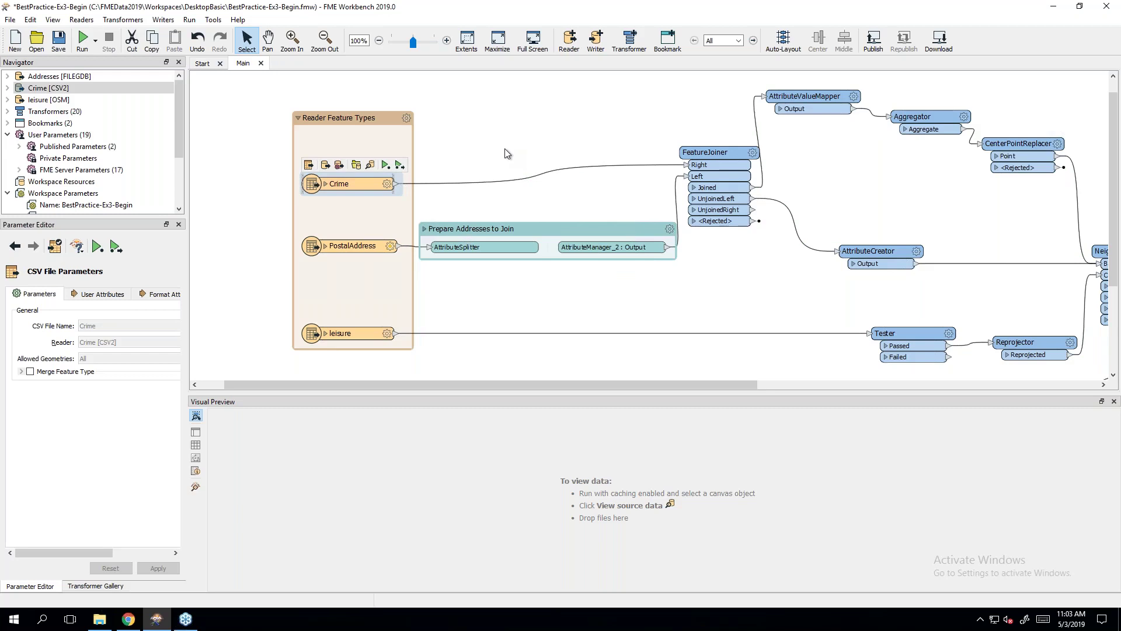
key("ctrl+k")
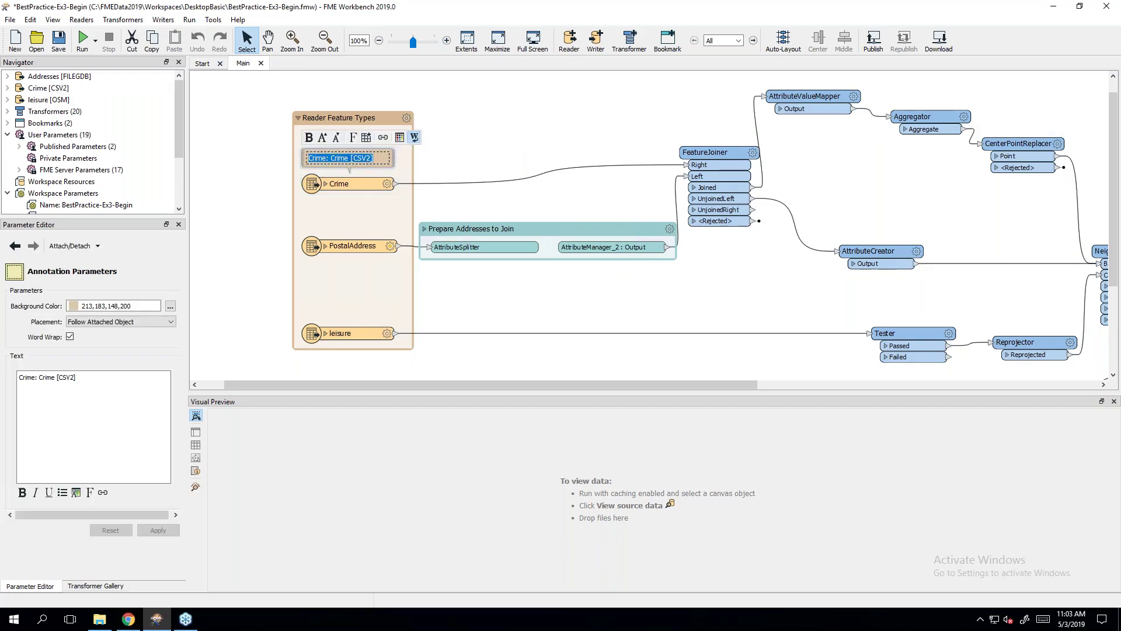
type("Read in CSV")
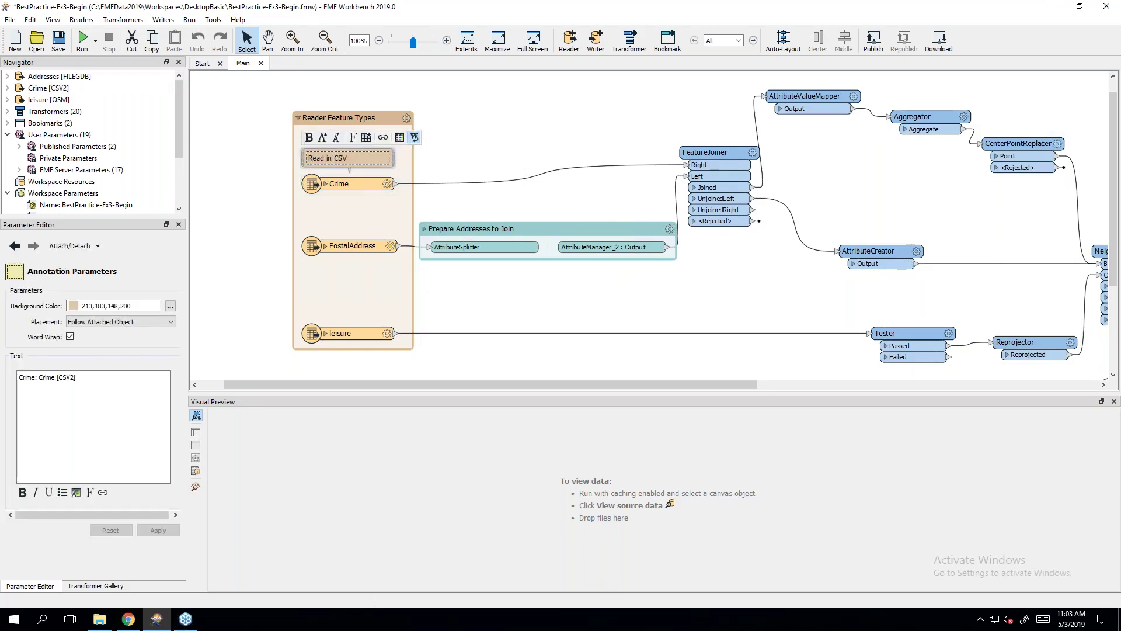
type(" of crime")
left_click(547, 109)
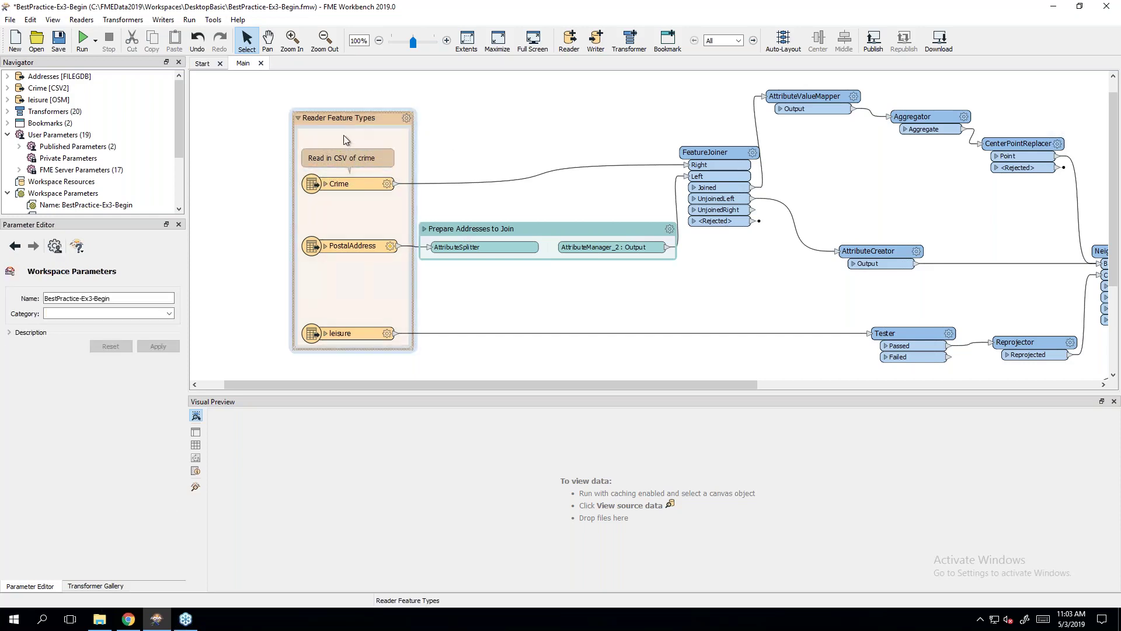
Step: Attach the annotation "Read in GeoDB of addresses" to the PostalAddress reader and narrow it to fit inside the bookmark
left_click(352, 245)
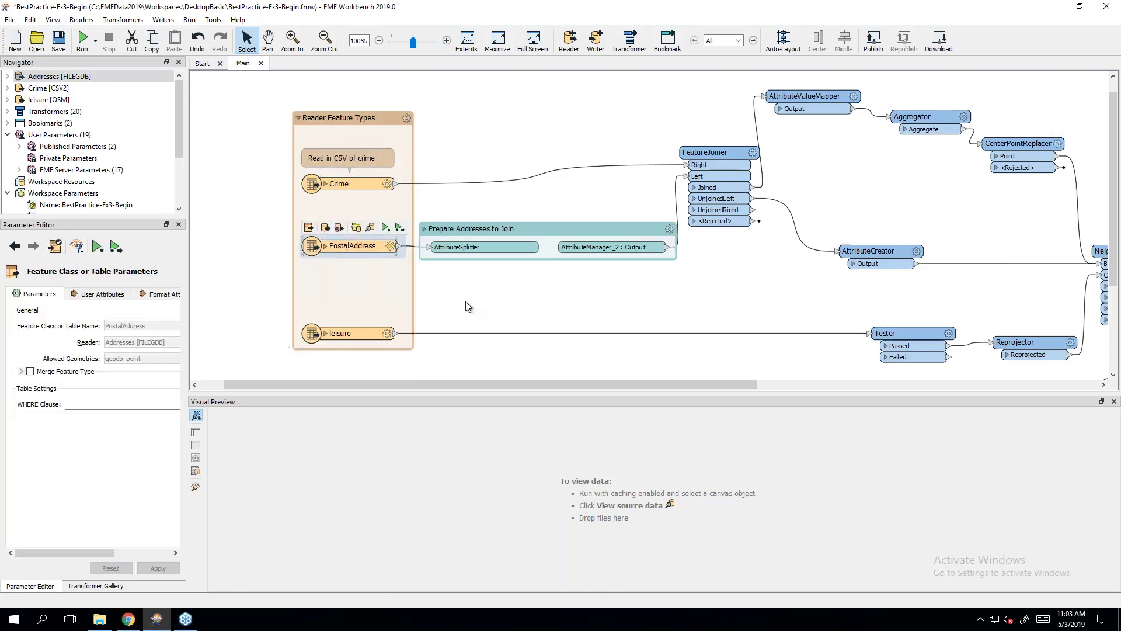
key("ctrl+k")
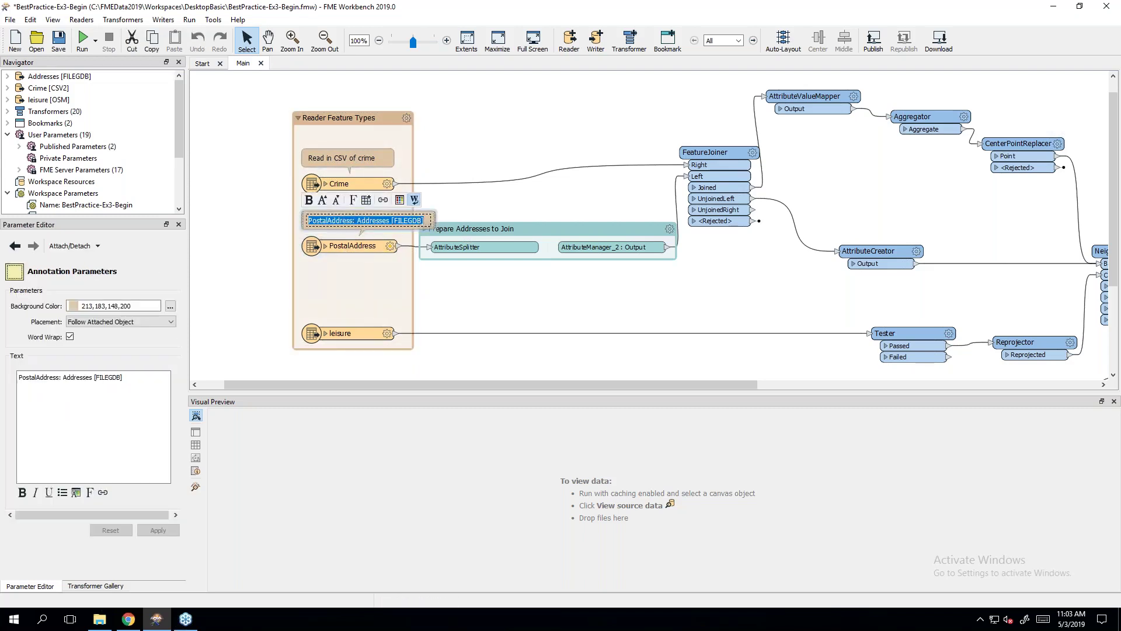
type("Read in GeoDB of addresses")
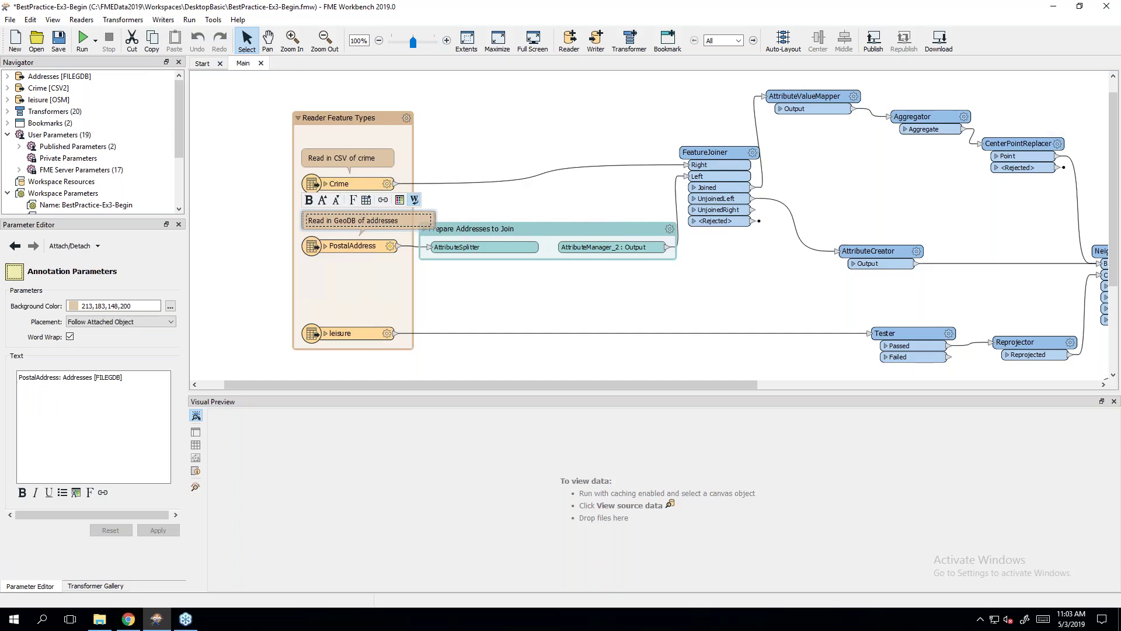
left_click(440, 211)
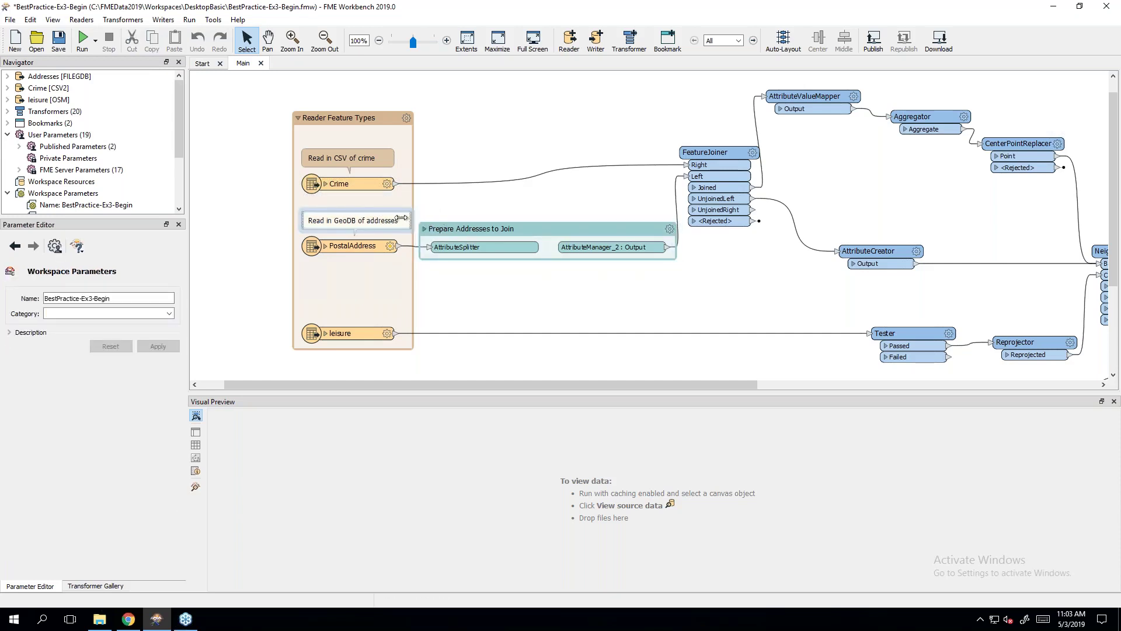
Step: Attach the annotation "Read in OSM XML of swimming pools" to the leisure reader
left_click(346, 337)
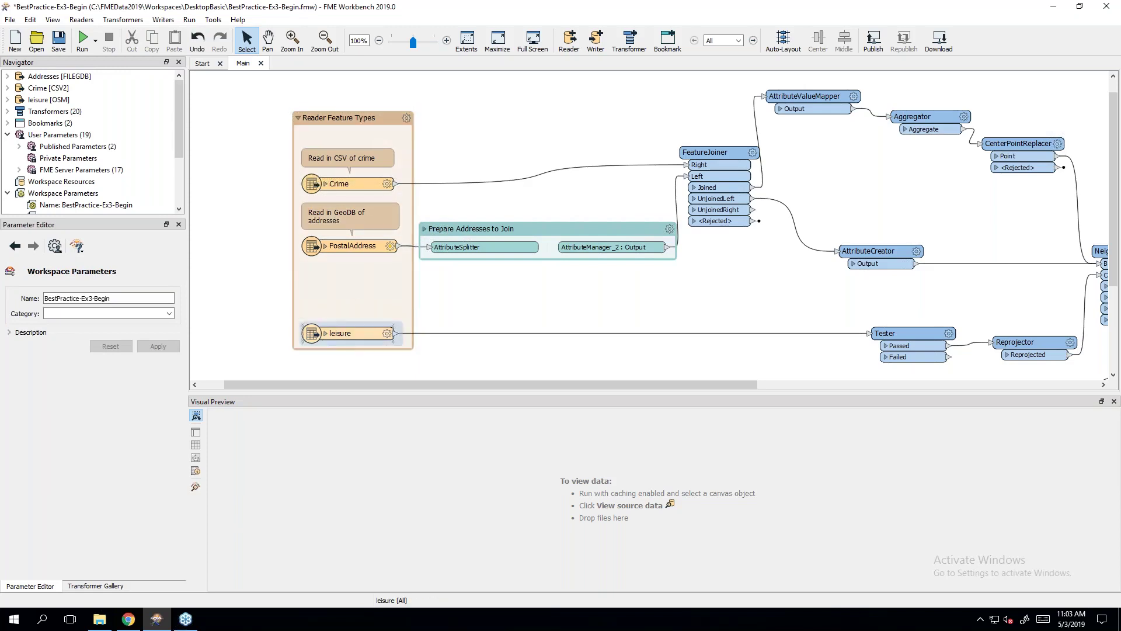
key("ctrl+k")
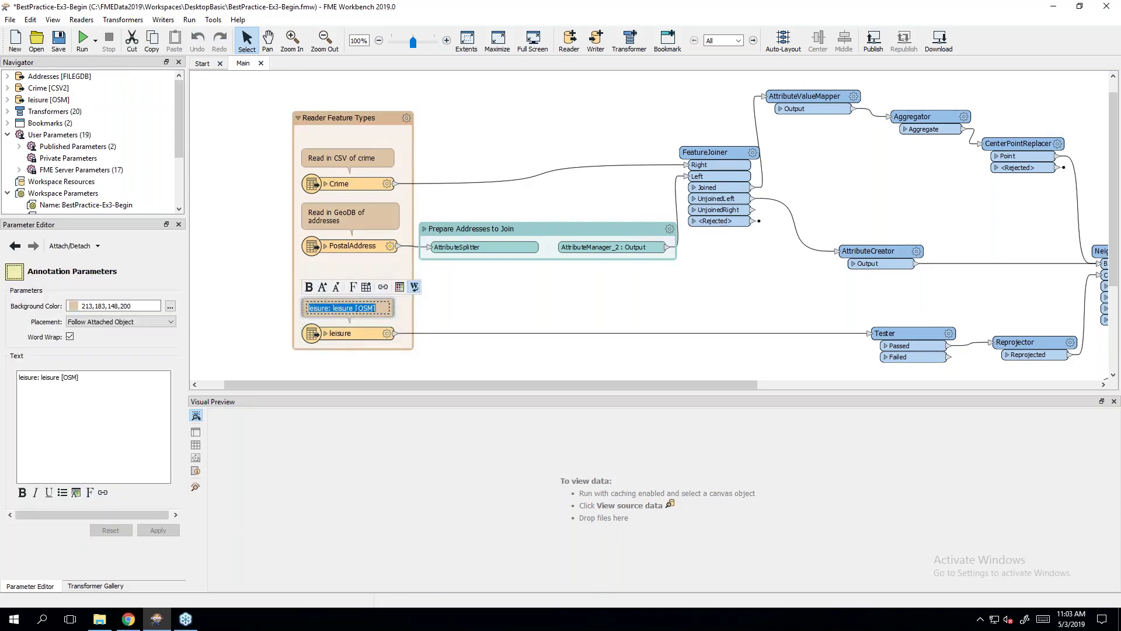
type("Read in OSM XML of swimming pools")
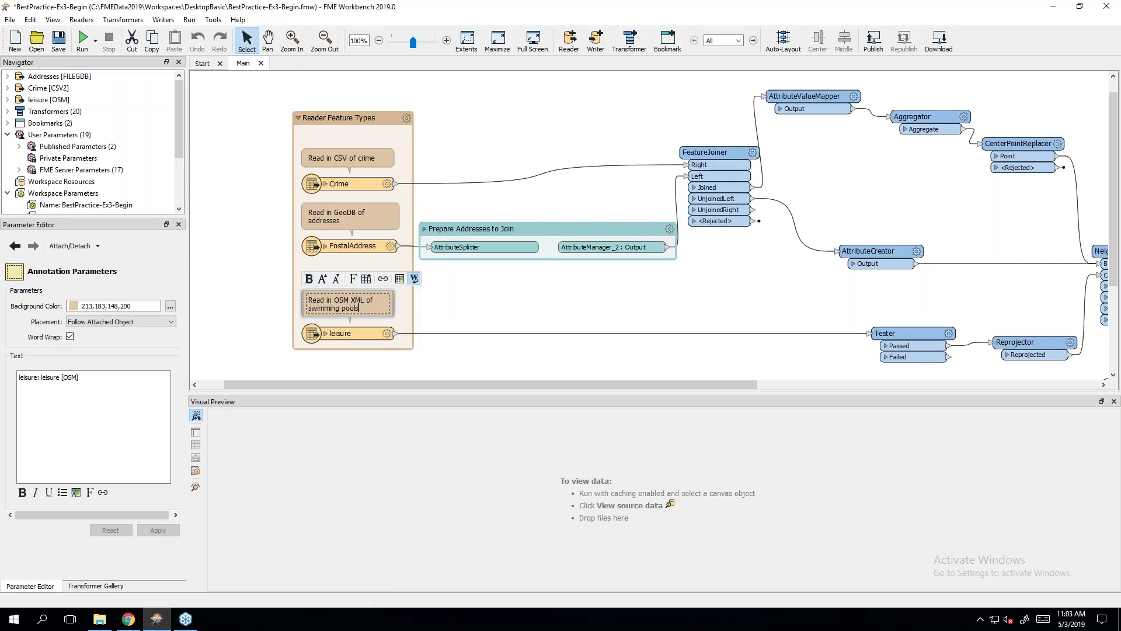
left_click(475, 302)
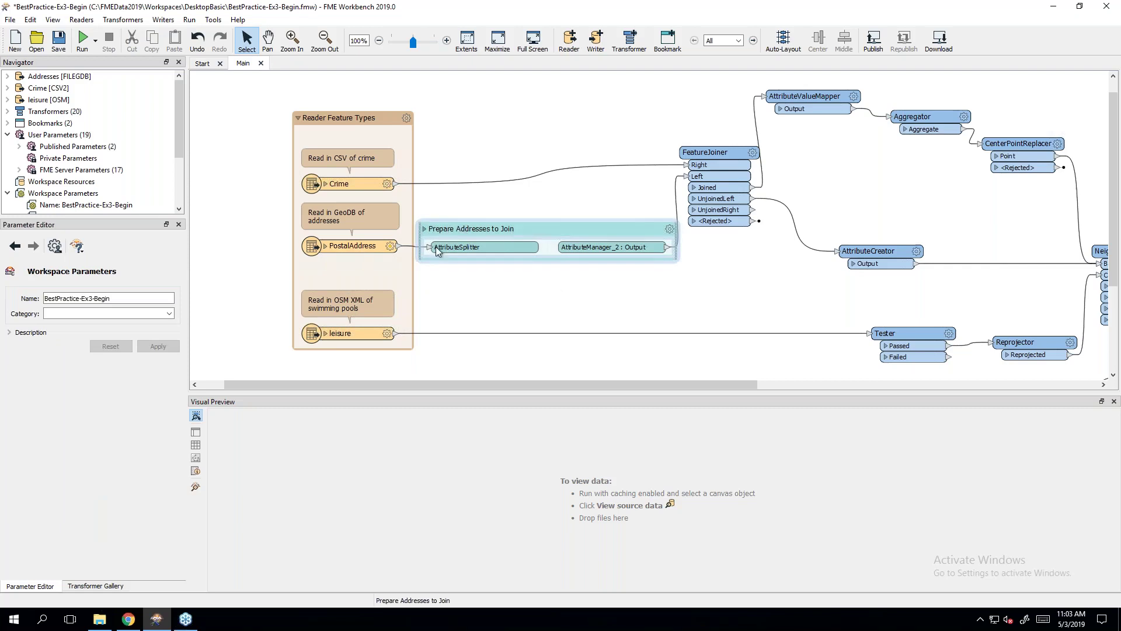
Step: Line up AttributeValueMapper, Aggregator and CenterPointReplacer in one row level with the top of FeatureJoiner
scroll(451, 384, "right", 3)
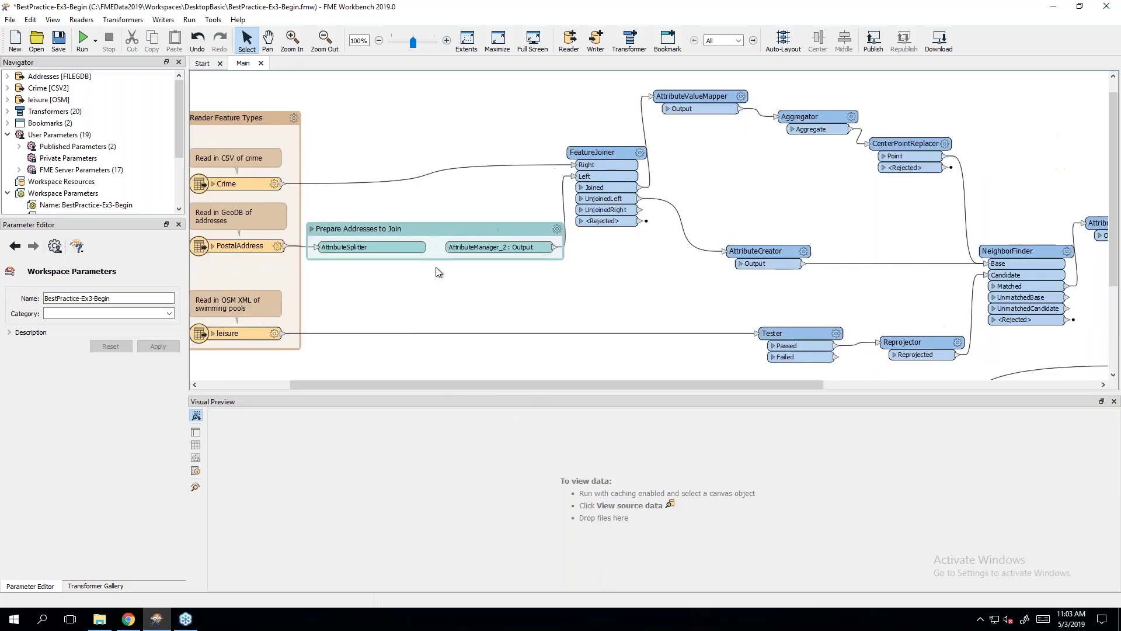
left_click_drag(463, 386, 676, 384)
left_click_drag(353, 94, 368, 163)
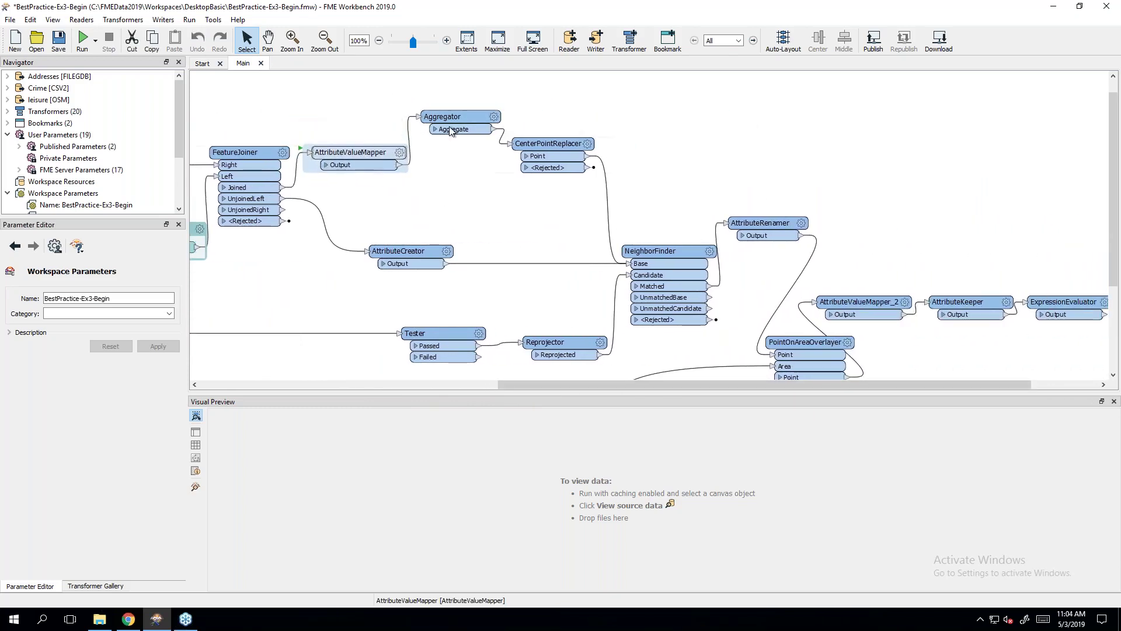
left_click_drag(460, 128, 459, 146)
left_click_drag(551, 144, 555, 153)
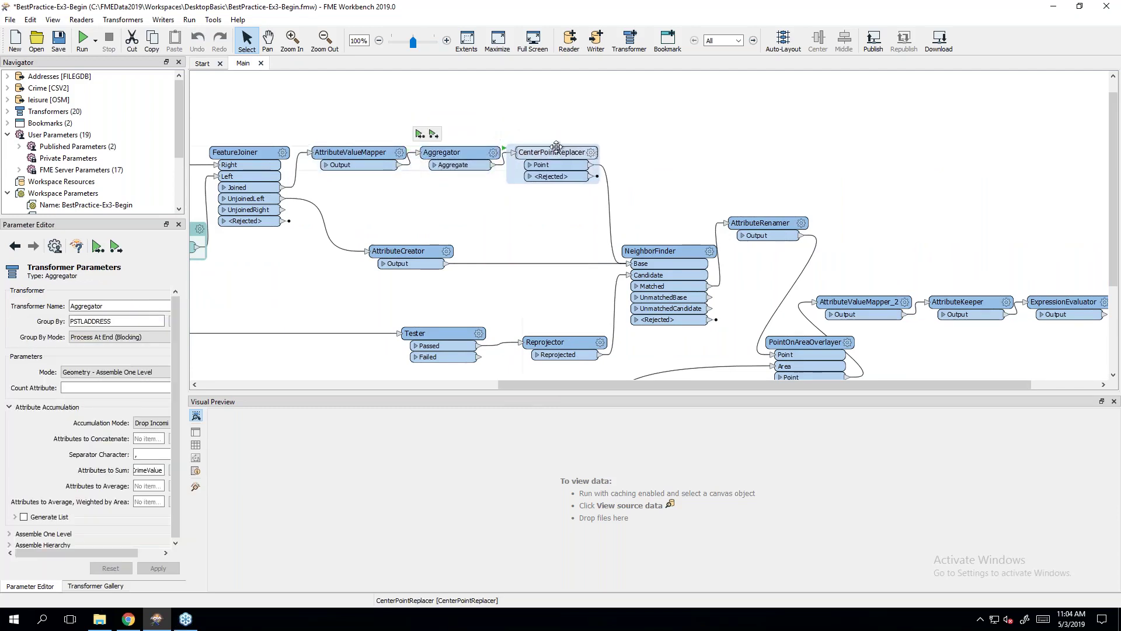
left_click(548, 104)
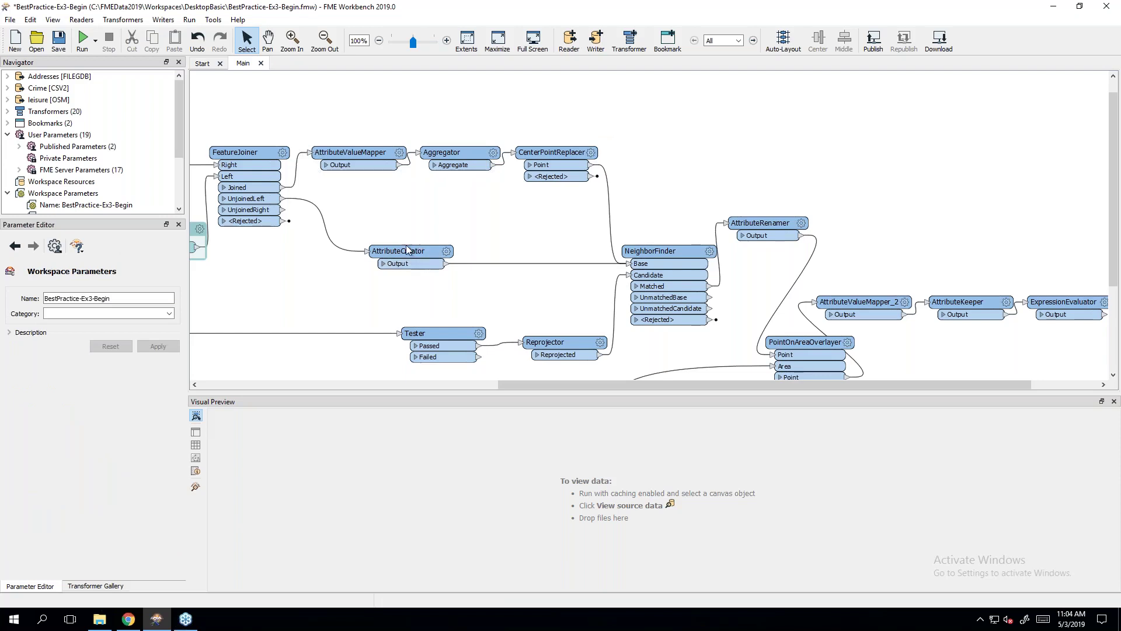
Step: Move AttributeCreator up beside FeatureJoiner's UnjoinedLeft port, and raise NeighborFinder level with AttributeCreator
left_click_drag(407, 255, 348, 200)
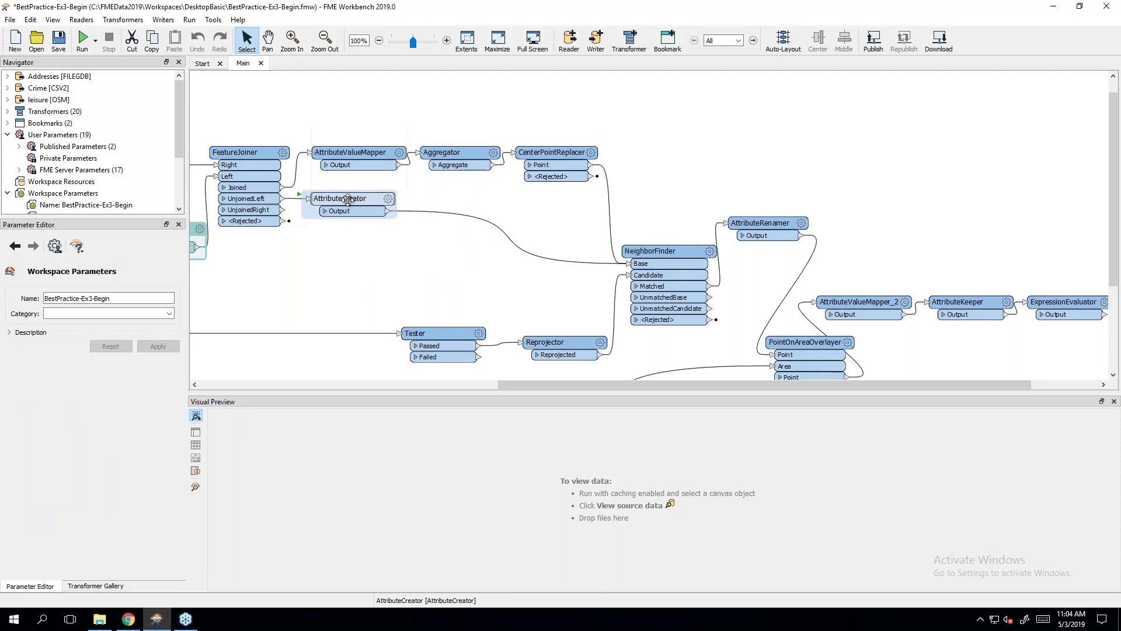
left_click(397, 254)
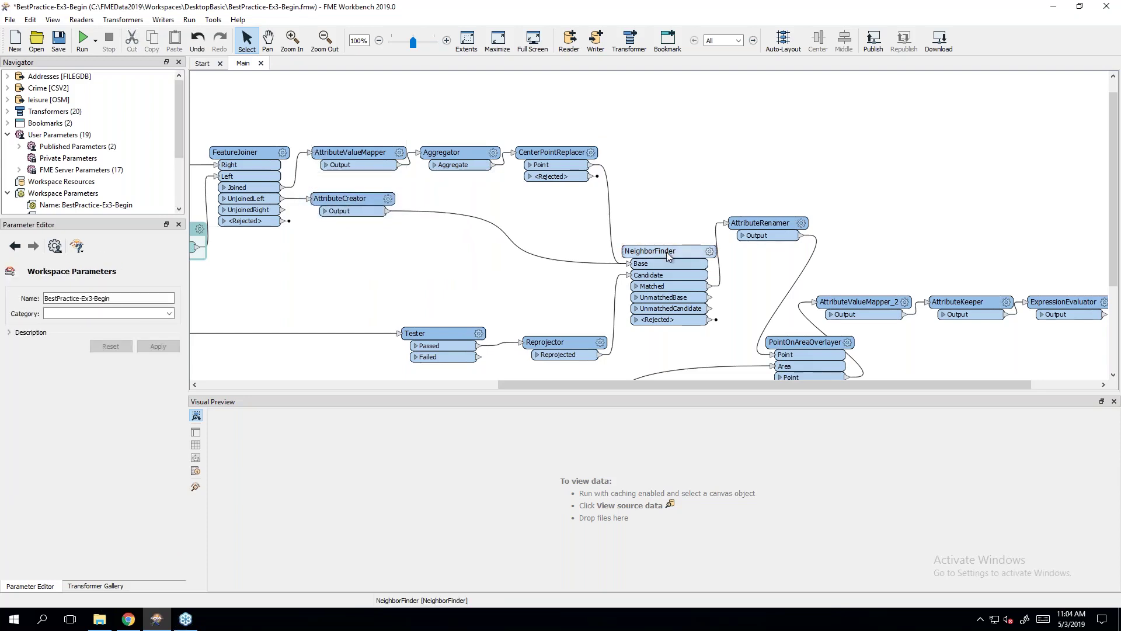
left_click_drag(669, 253, 656, 197)
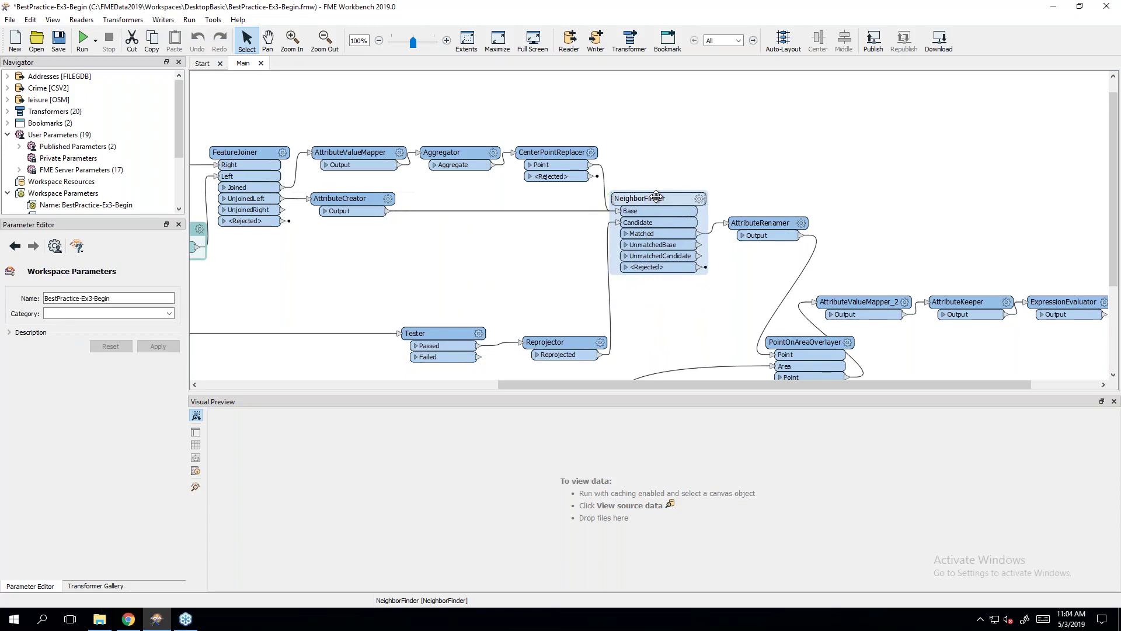
Step: Raise Tester slightly and align Reprojector with it in a straight row leading from the leisure reader
left_click_drag(532, 383, 543, 333)
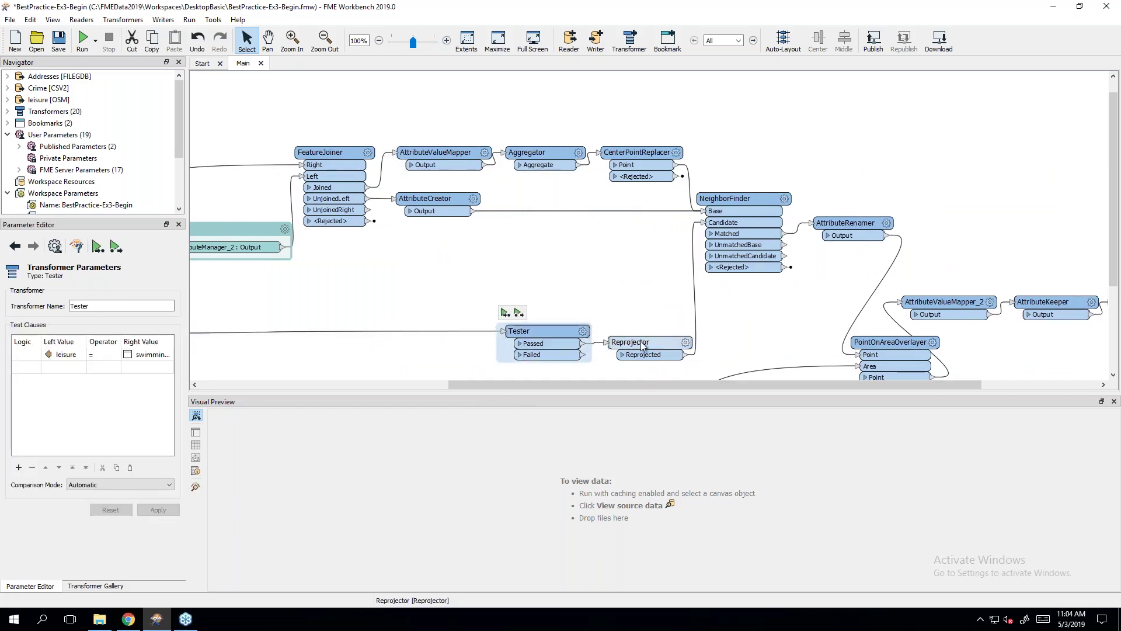
left_click_drag(641, 337, 639, 326)
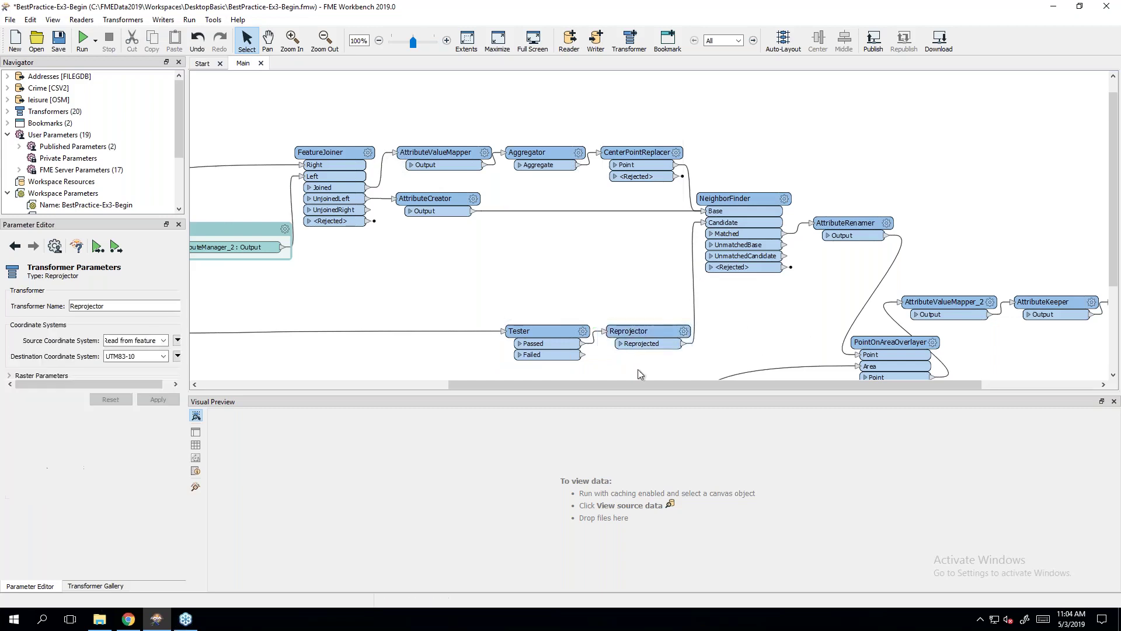
left_click(637, 371)
left_click_drag(664, 385, 780, 386)
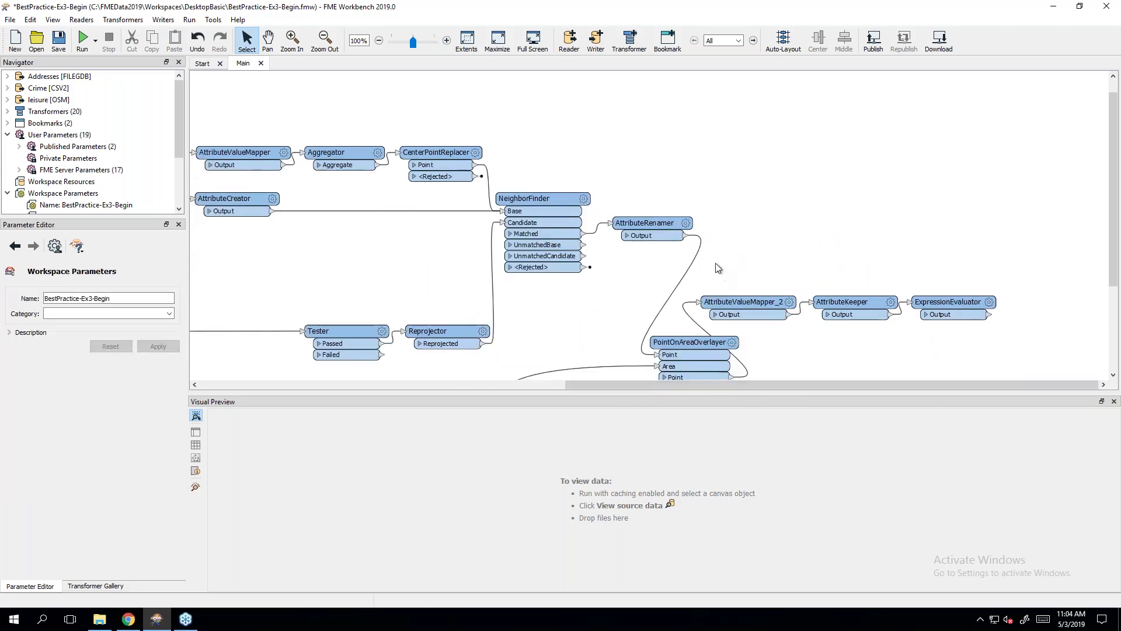
Step: Lower AttributeRenamer level with NeighborFinder's Matched port, and line up AttributeValueMapper_2, AttributeKeeper and ExpressionEvaluator in a row with the top of PointOnAreaOverlayer
left_click_drag(637, 223, 638, 232)
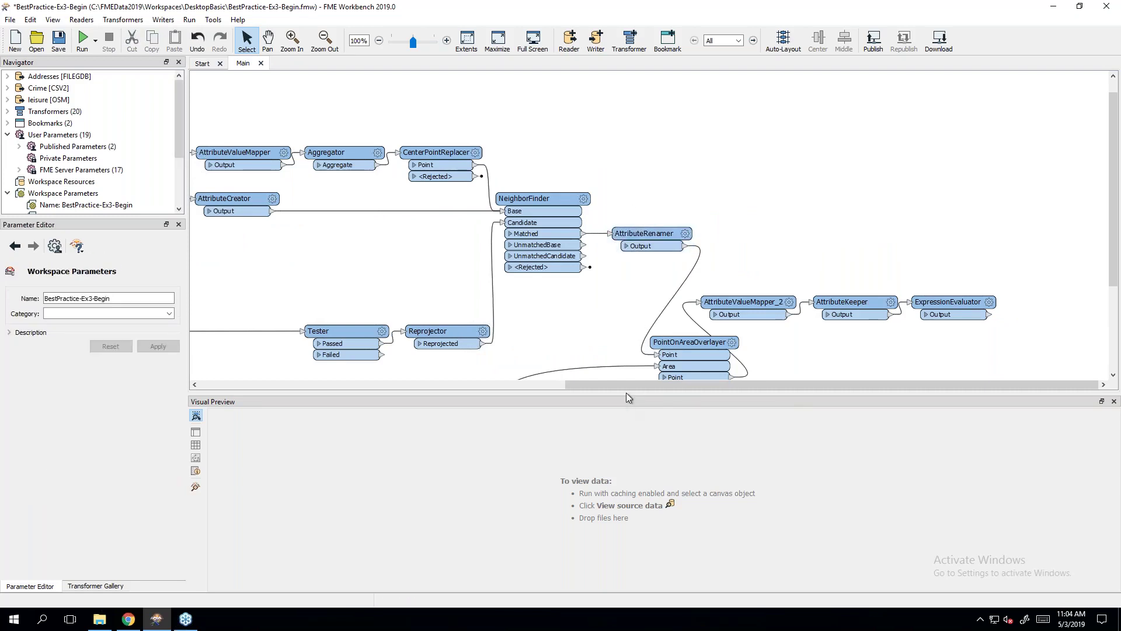
scroll(765, 339, "down", 2)
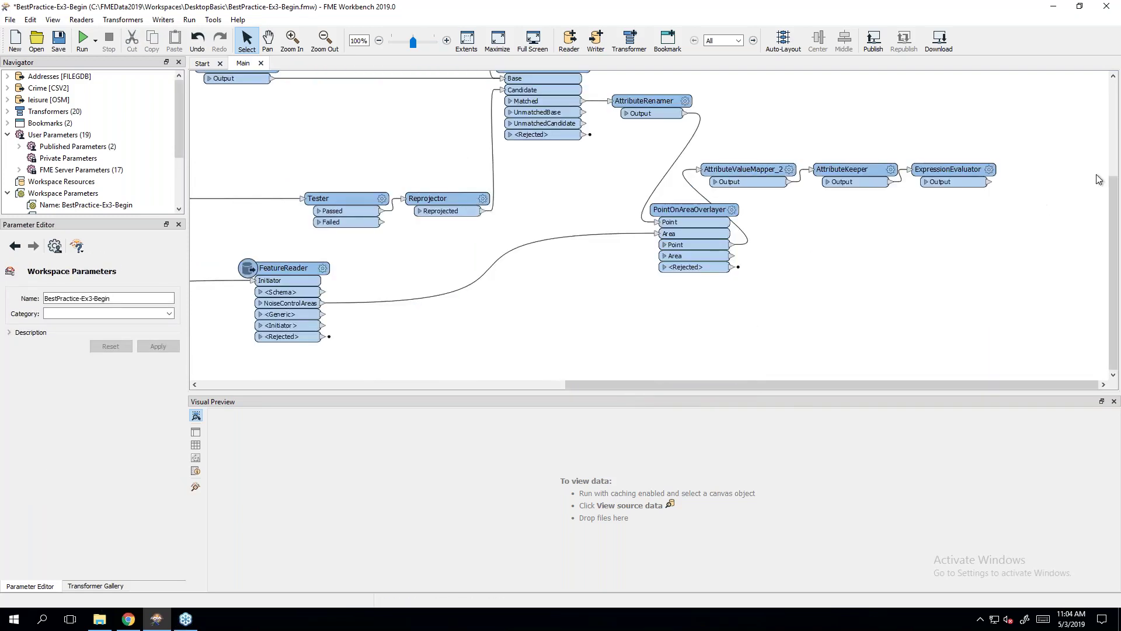
left_click(961, 173)
left_click(856, 171, "ctrl")
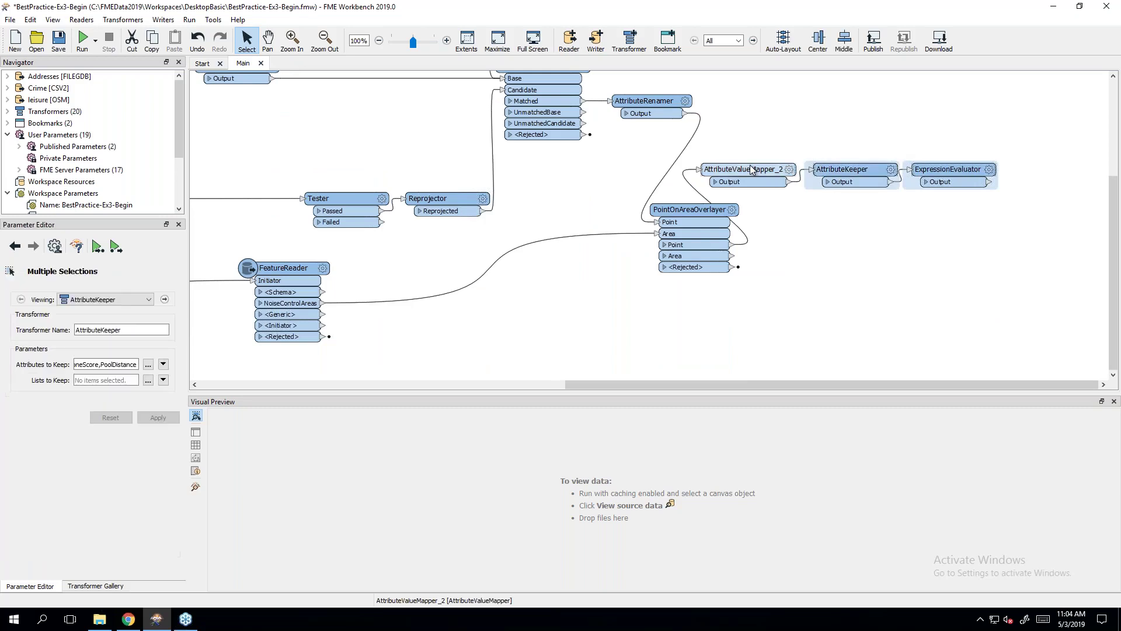
left_click(752, 170, "ctrl")
left_click_drag(752, 169, 800, 203)
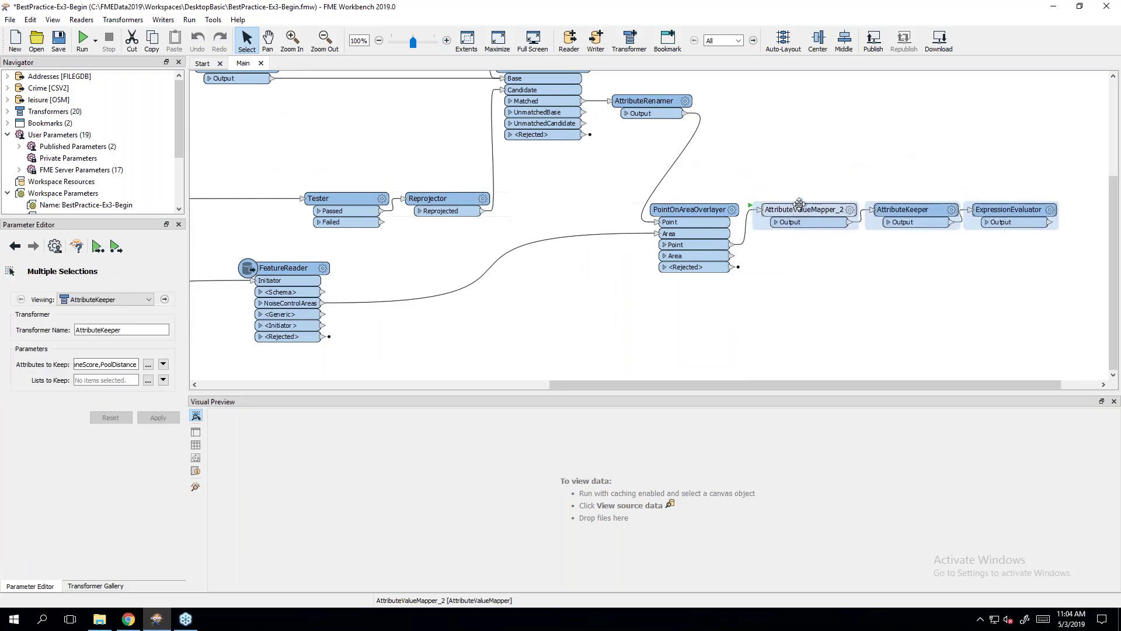
left_click(807, 135)
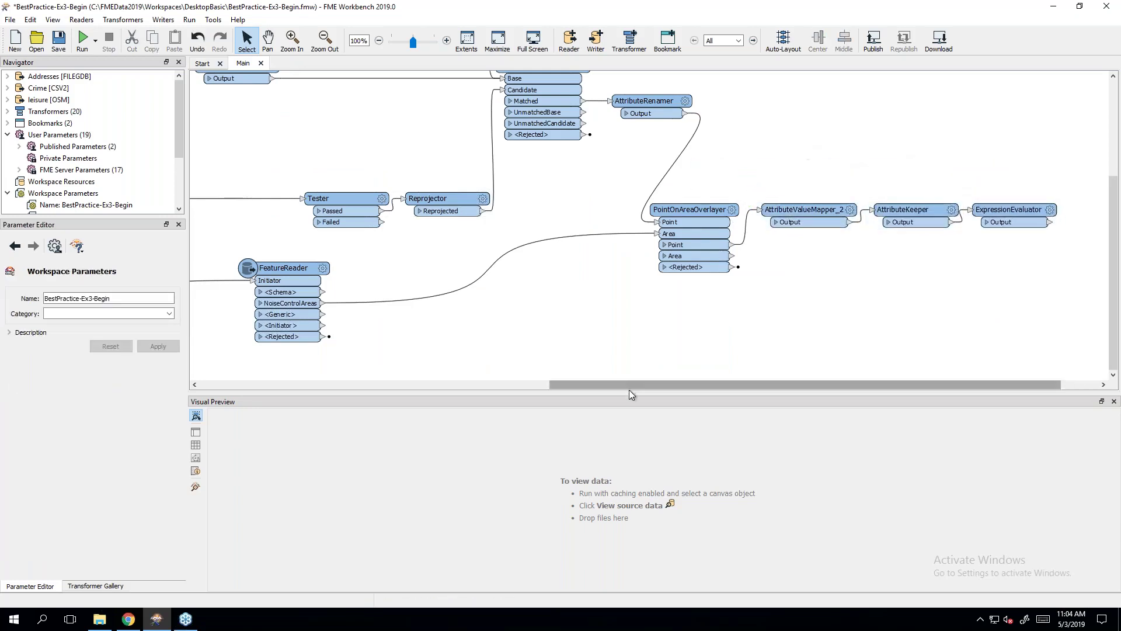
Step: Enlarge the Reader Feature Types bookmark downward and to the left to make room below the leisure reader
left_click_drag(608, 388, 323, 387)
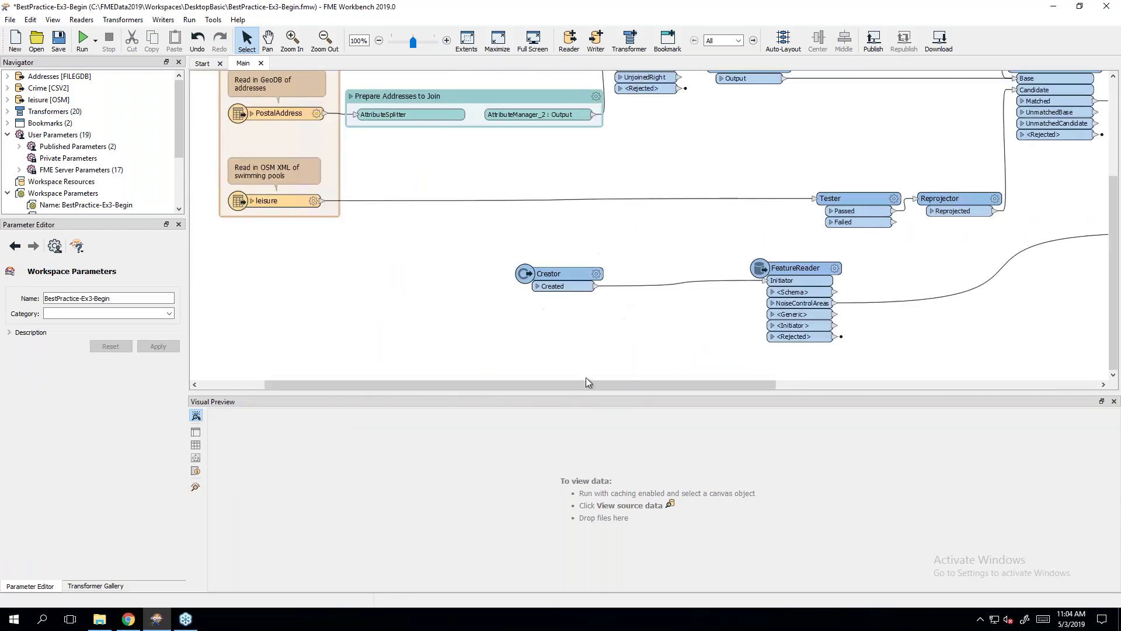
left_click_drag(574, 388, 550, 385)
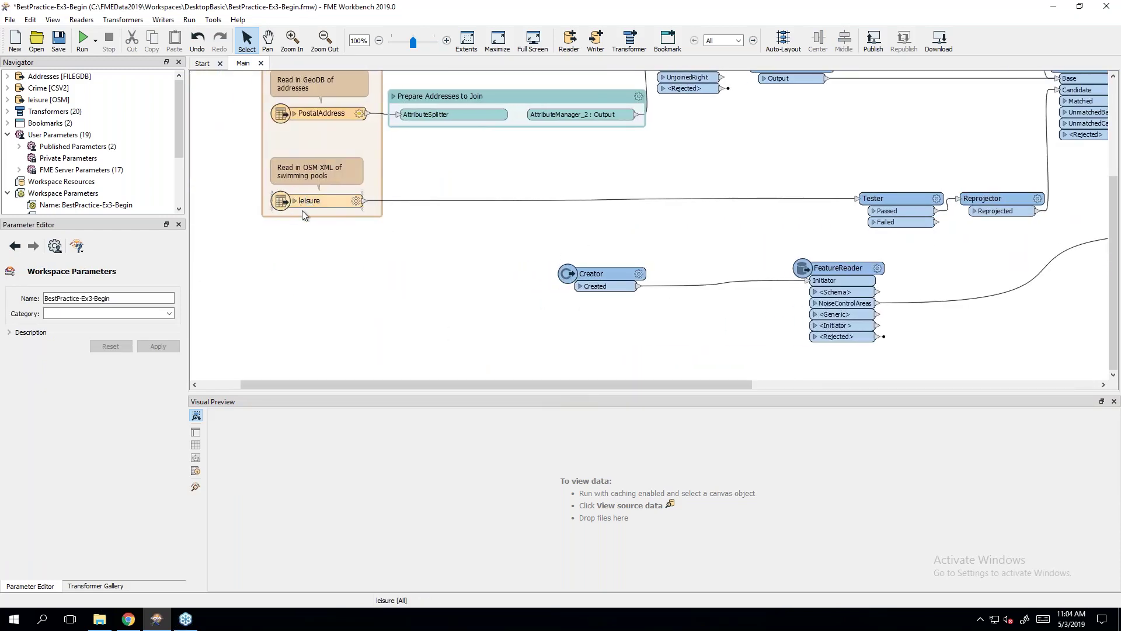
left_click_drag(313, 217, 316, 321)
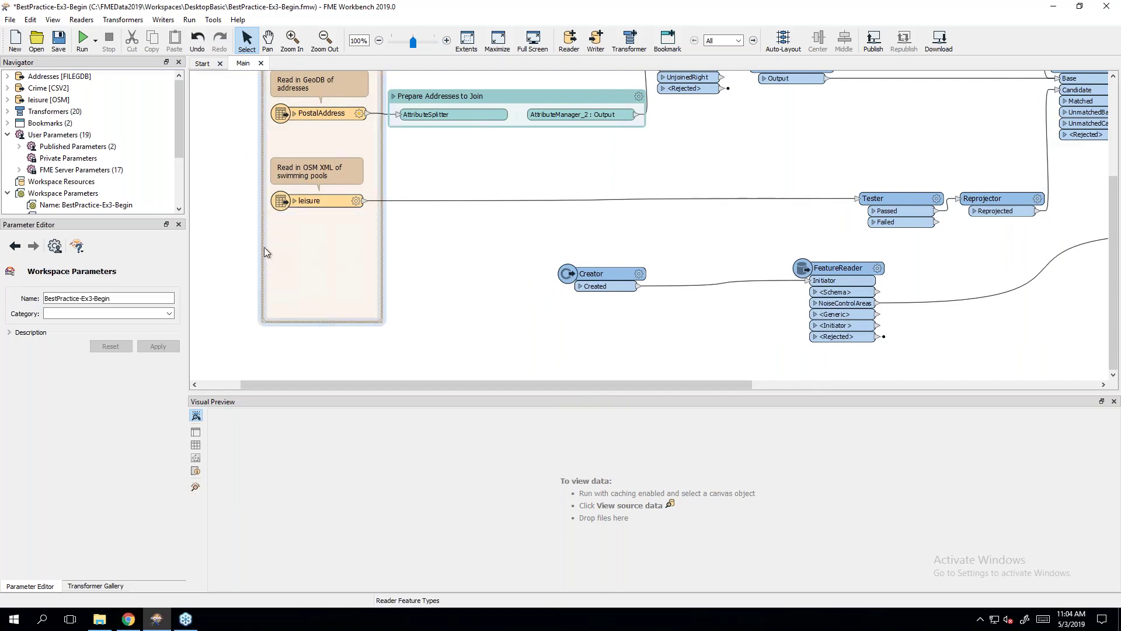
left_click_drag(264, 247, 202, 251)
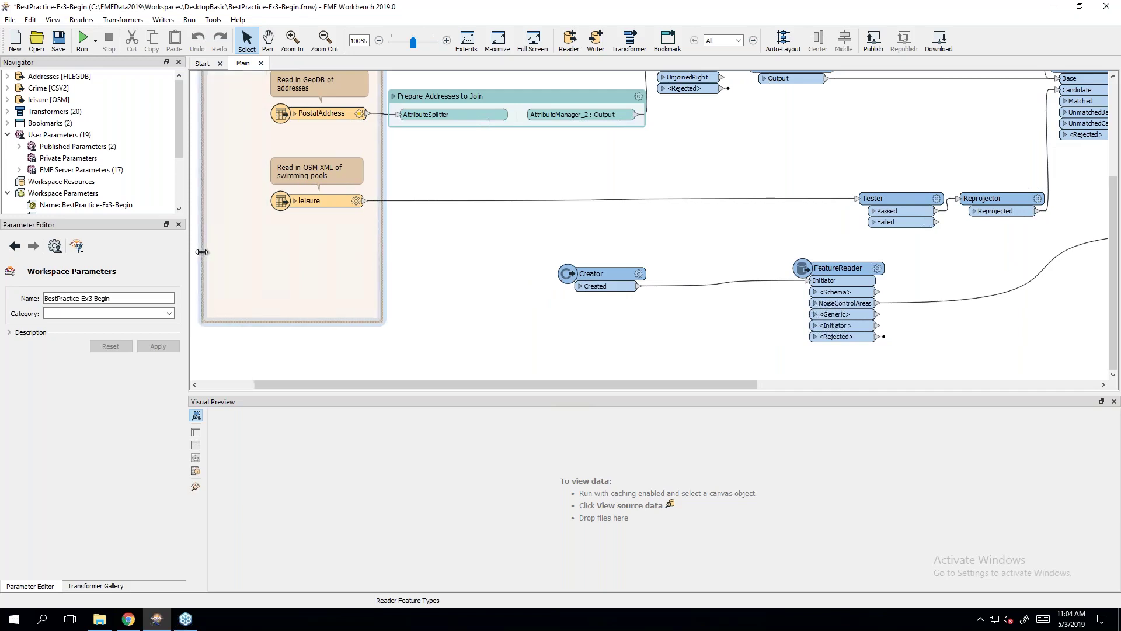
Step: Move Creator and FeatureReader below the leisure reader, and widen the Reader Feature Types bookmark to enclose both
left_click_drag(481, 233, 892, 359)
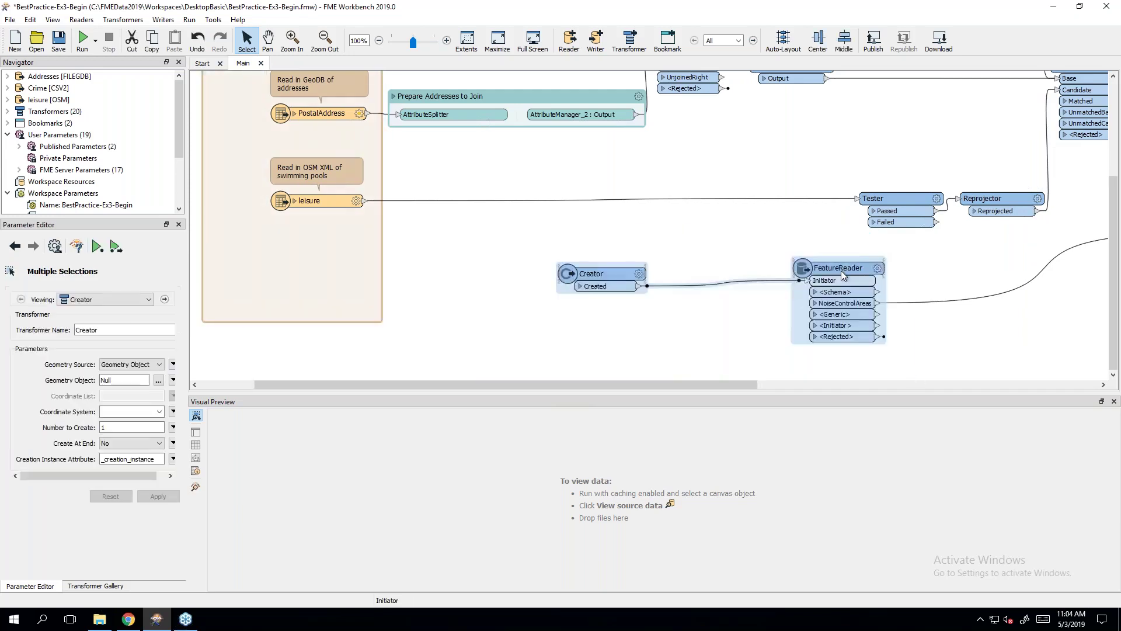
left_click_drag(841, 271, 261, 240)
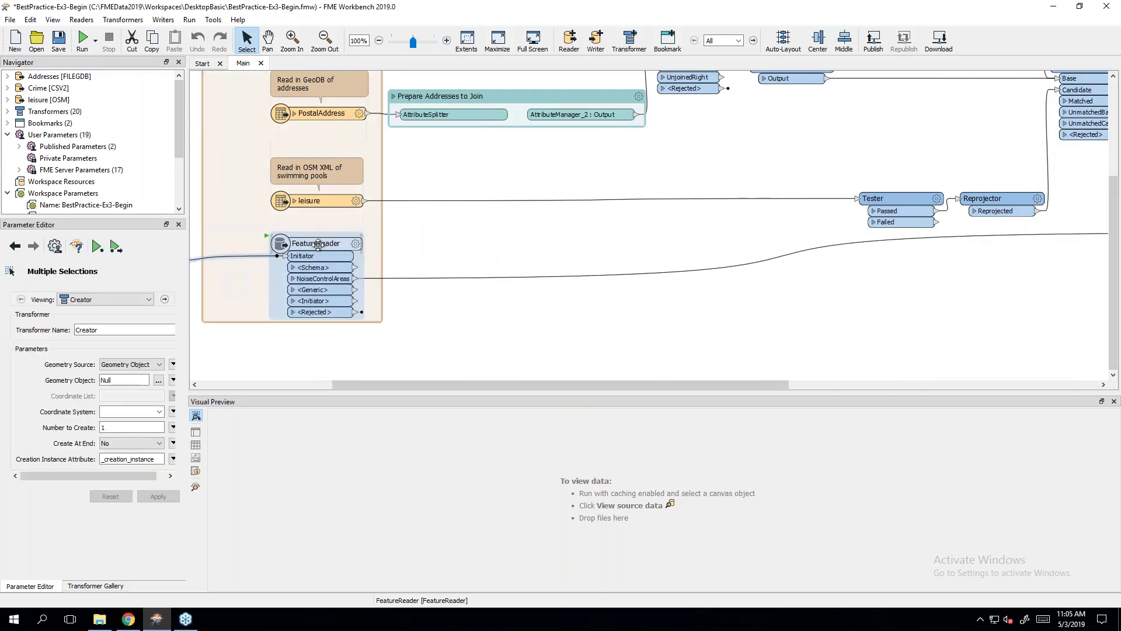
left_click(434, 321)
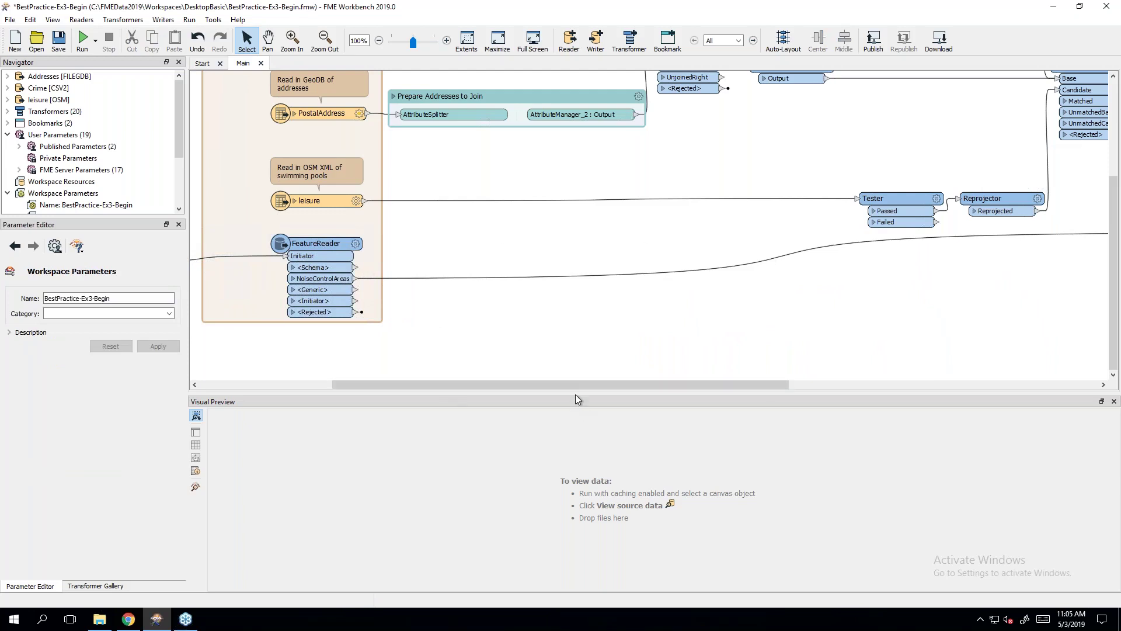
left_click_drag(552, 385, 482, 385)
left_click_drag(213, 247, 350, 241)
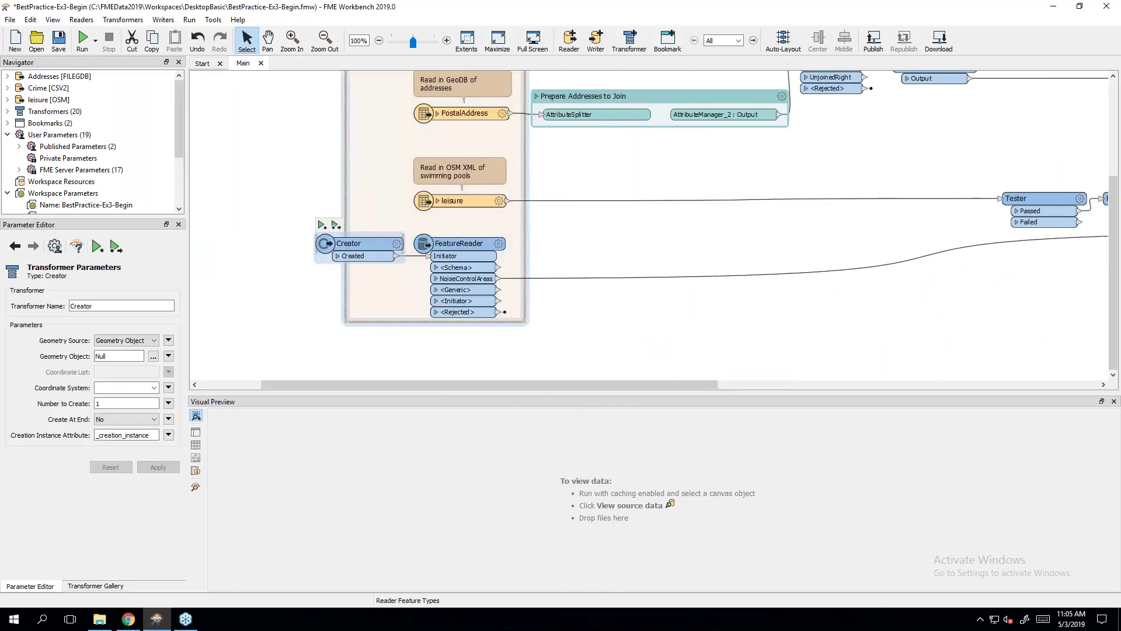
left_click(380, 271)
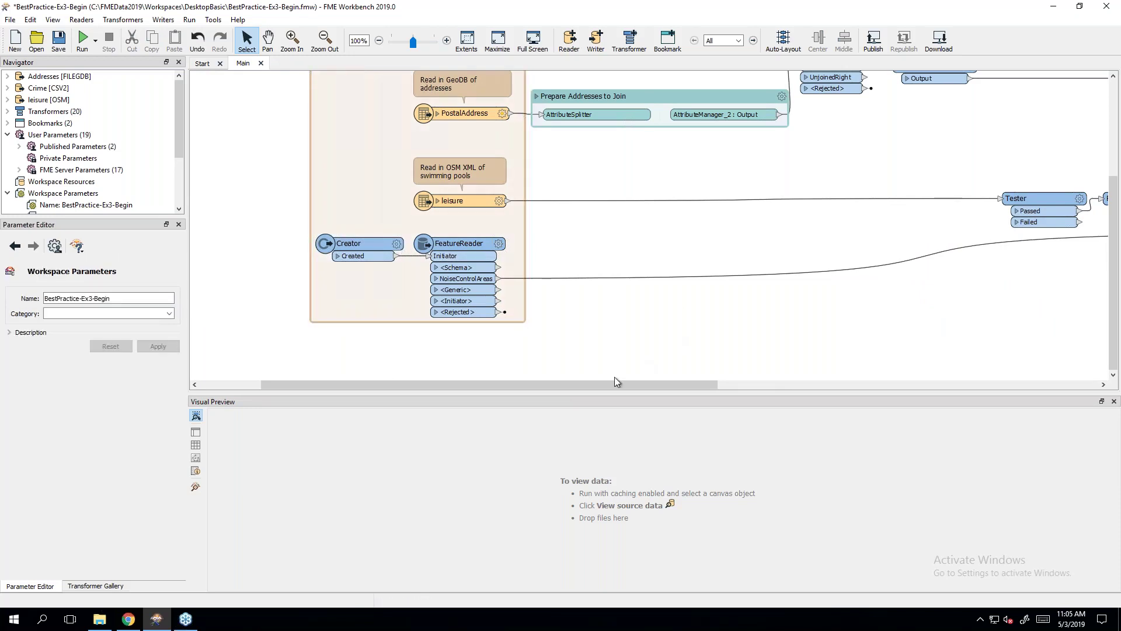
Step: Hide the connection from FeatureReader's NoiseControlAreas port to PointOnAreaOverlayer's Area port
left_click_drag(614, 384, 644, 390)
left_click(614, 279)
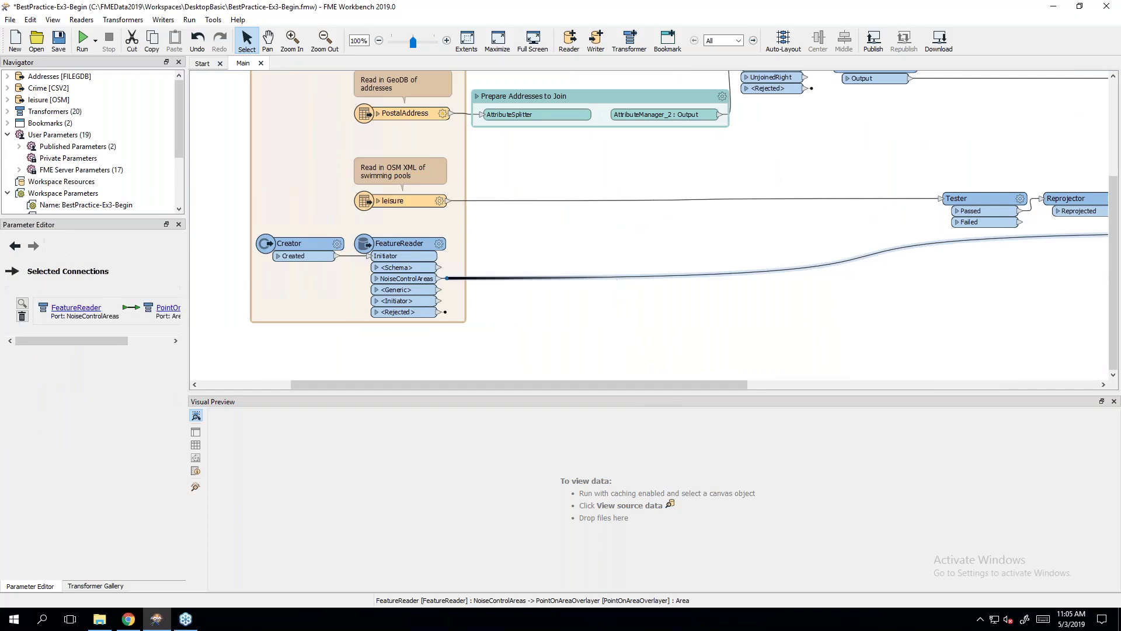
right_click(614, 278)
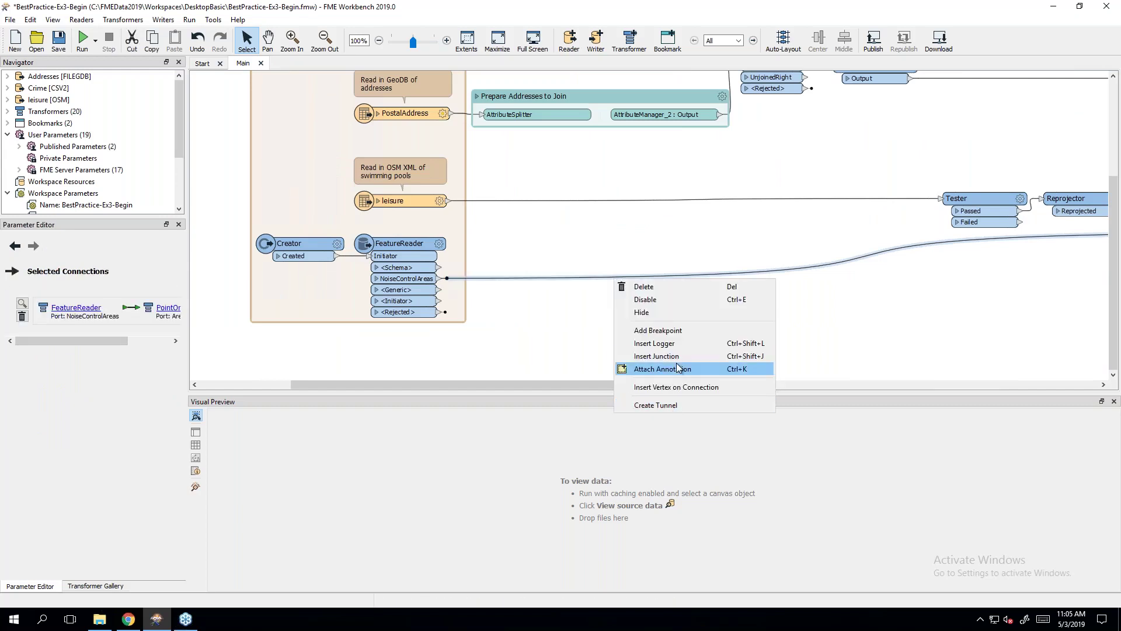
left_click(643, 313)
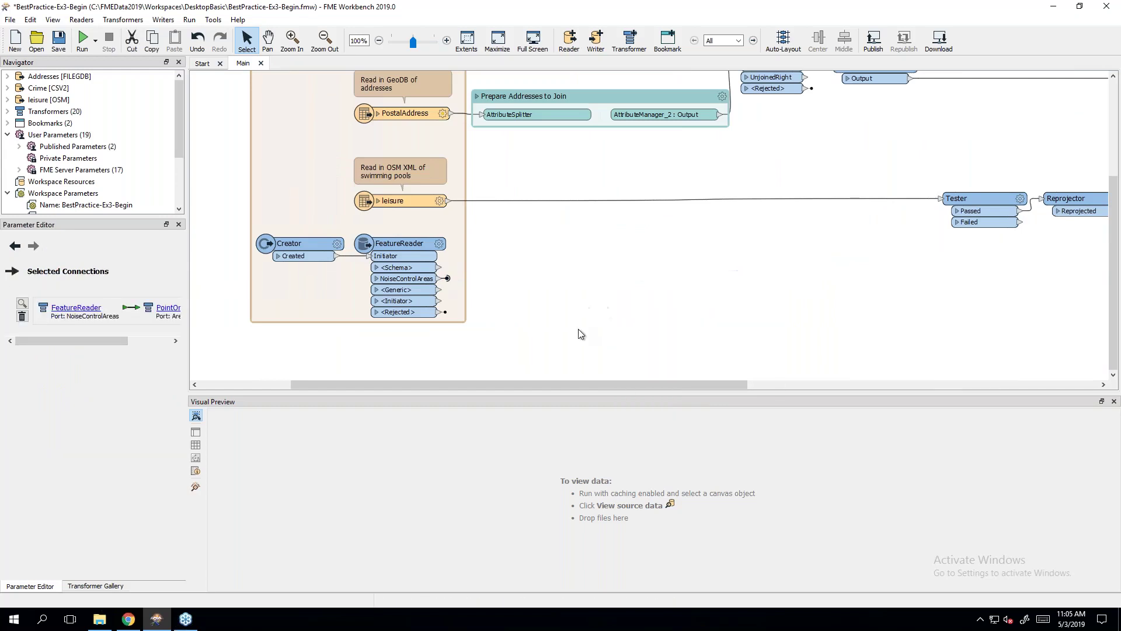
left_click_drag(565, 387, 833, 336)
scroll(628, 303, "up", 3)
scroll(776, 309, "down", 2)
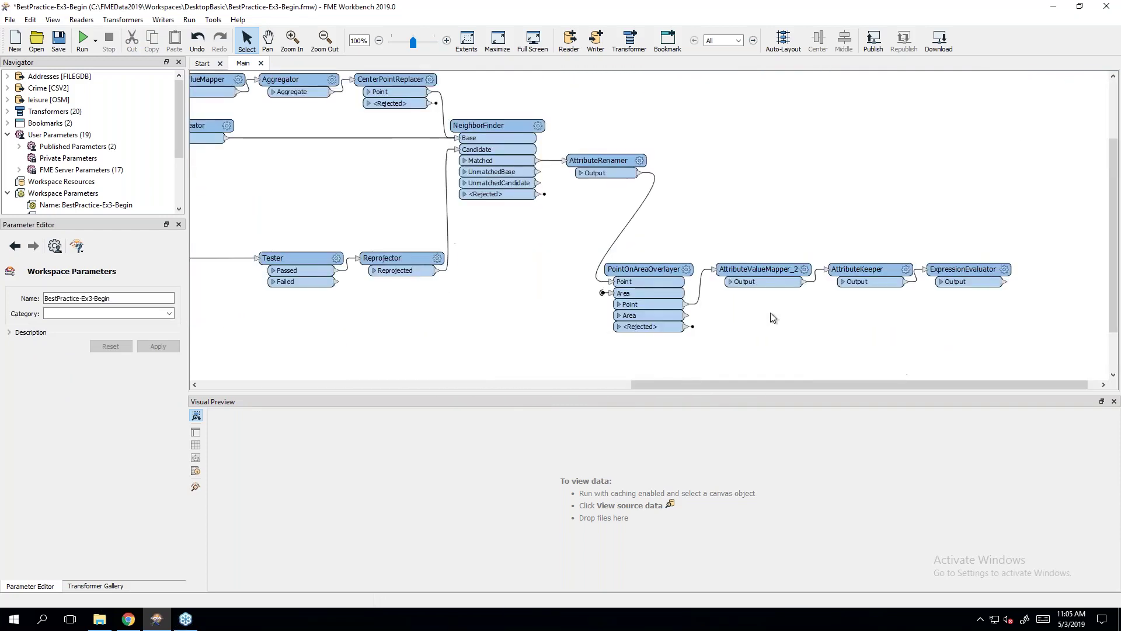
Step: Add a bookmark named "Calculate CrimeValue" around AttributeValueMapper, Aggregator, CenterPointReplacer, AttributeCreator and NeighborFinder
left_click_drag(703, 384, 413, 371)
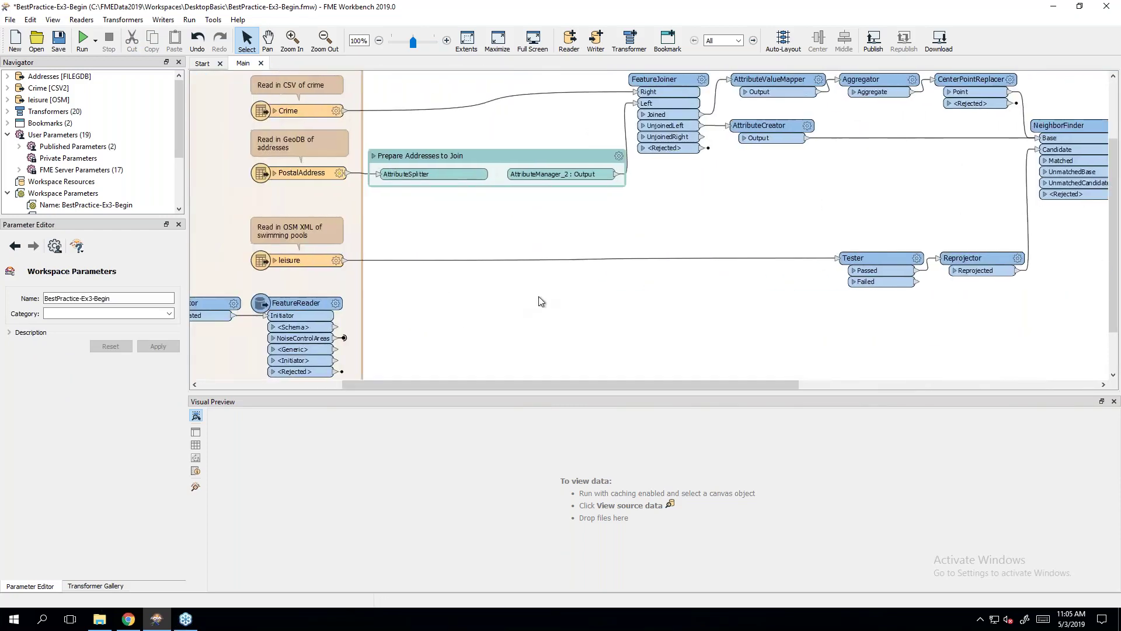
scroll(537, 300, "up", 2)
left_click_drag(537, 388, 657, 387)
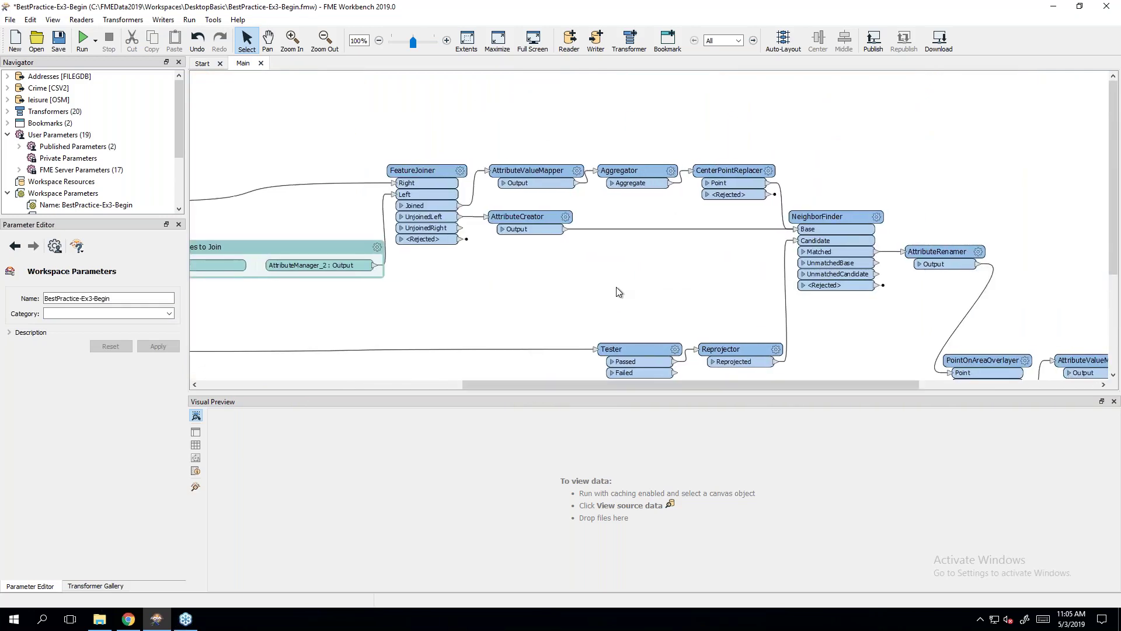
left_click_drag(378, 138, 790, 267)
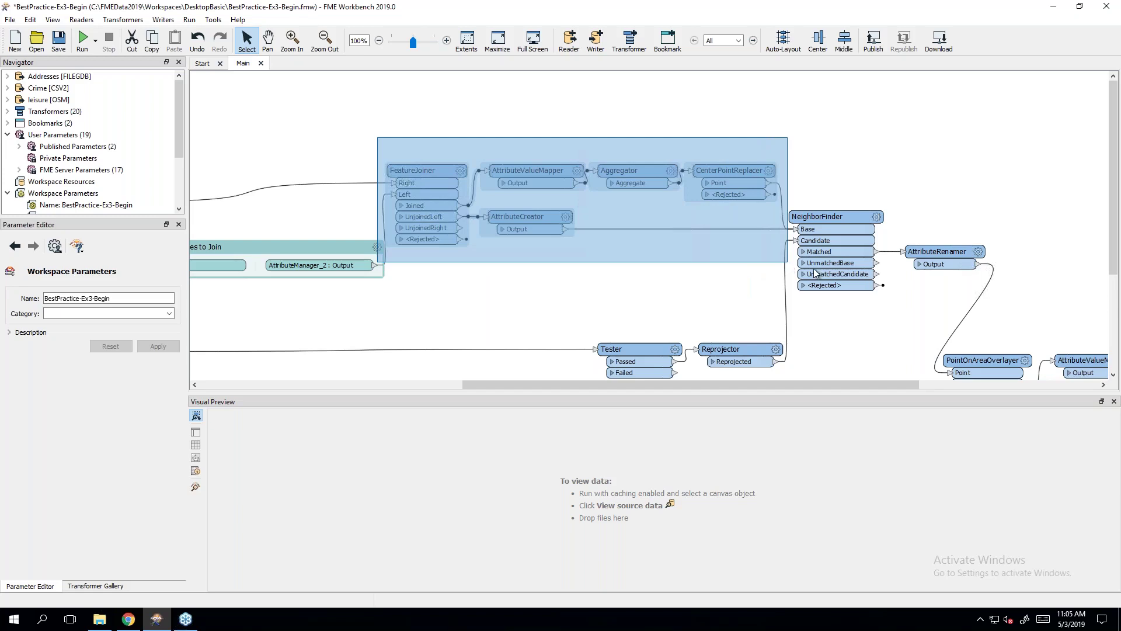
left_click_drag(816, 273, 898, 322)
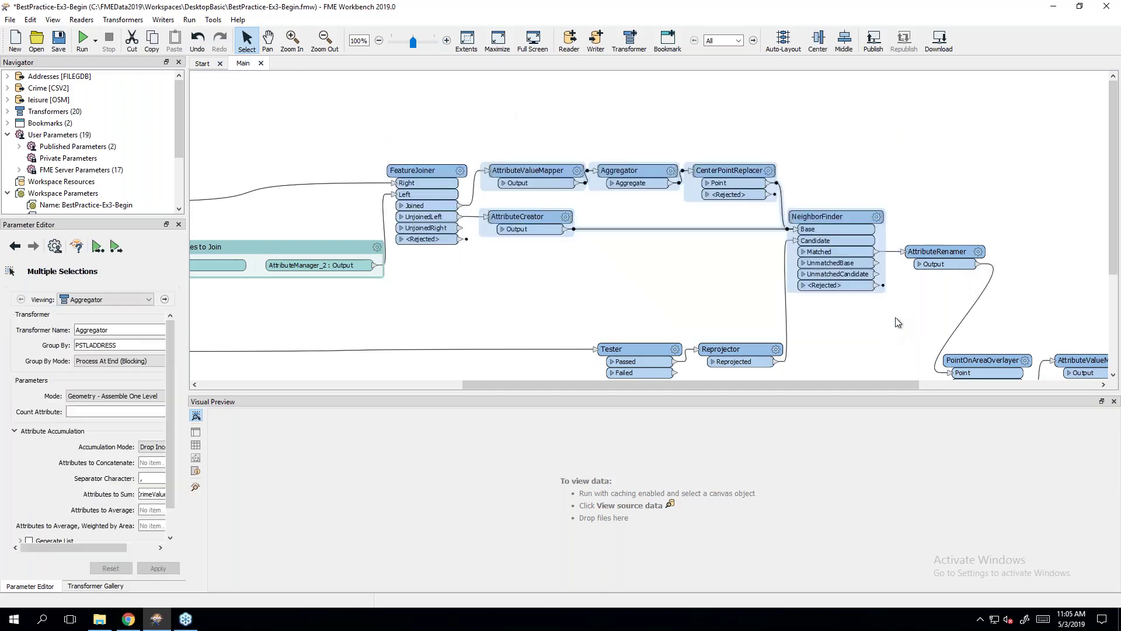
key("ctrl+b")
type("Calculate CrimeVal")
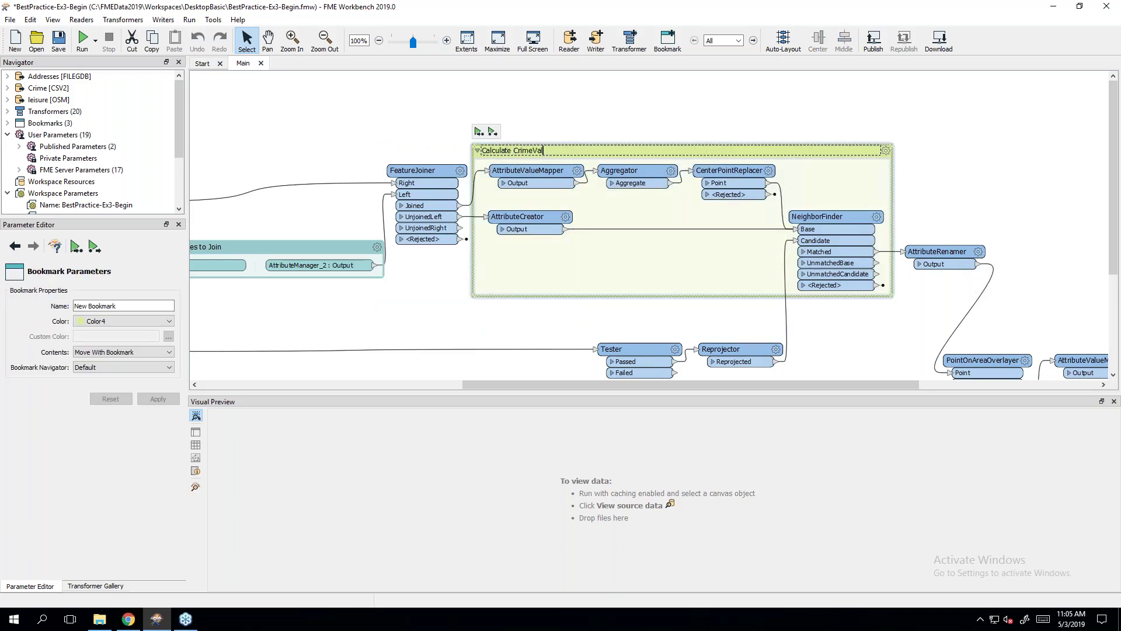
type("ue")
left_click(373, 116)
Step: Attach the annotation "Join crime data to addresses" to FeatureJoiner and raise it clear of the transformer
left_click(420, 183)
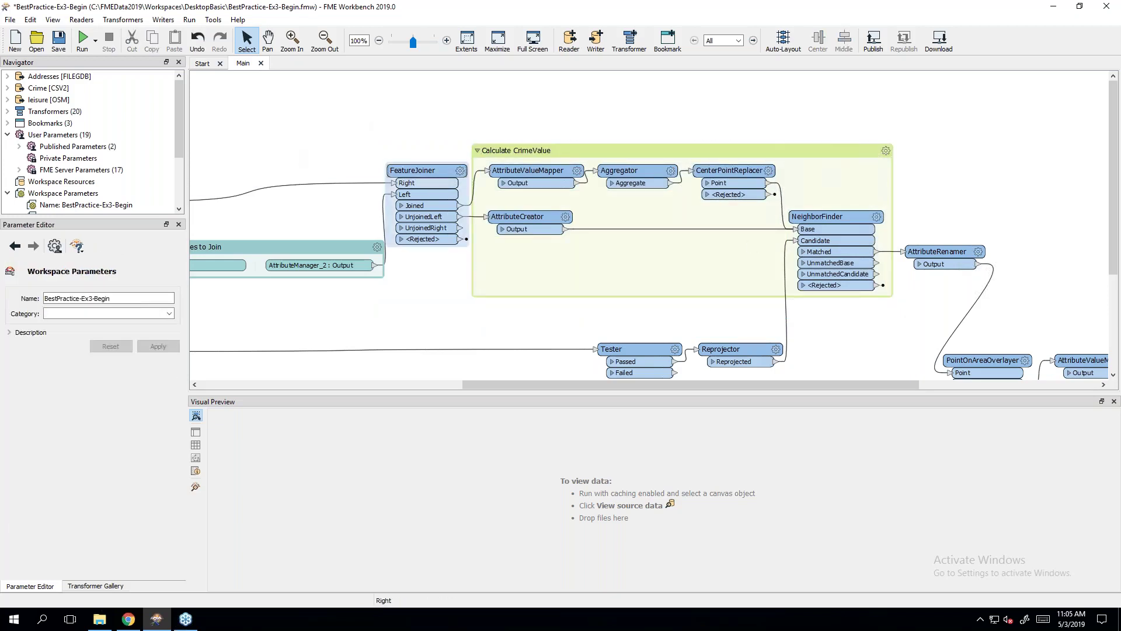
key("ctrl+k")
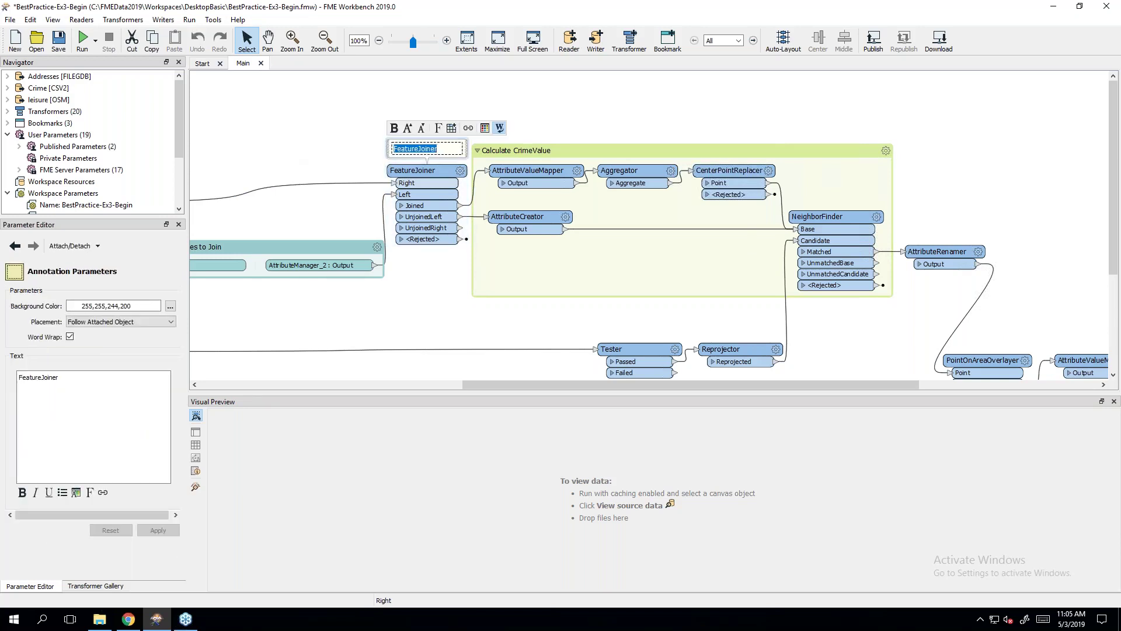
type("C")
type("addresses")
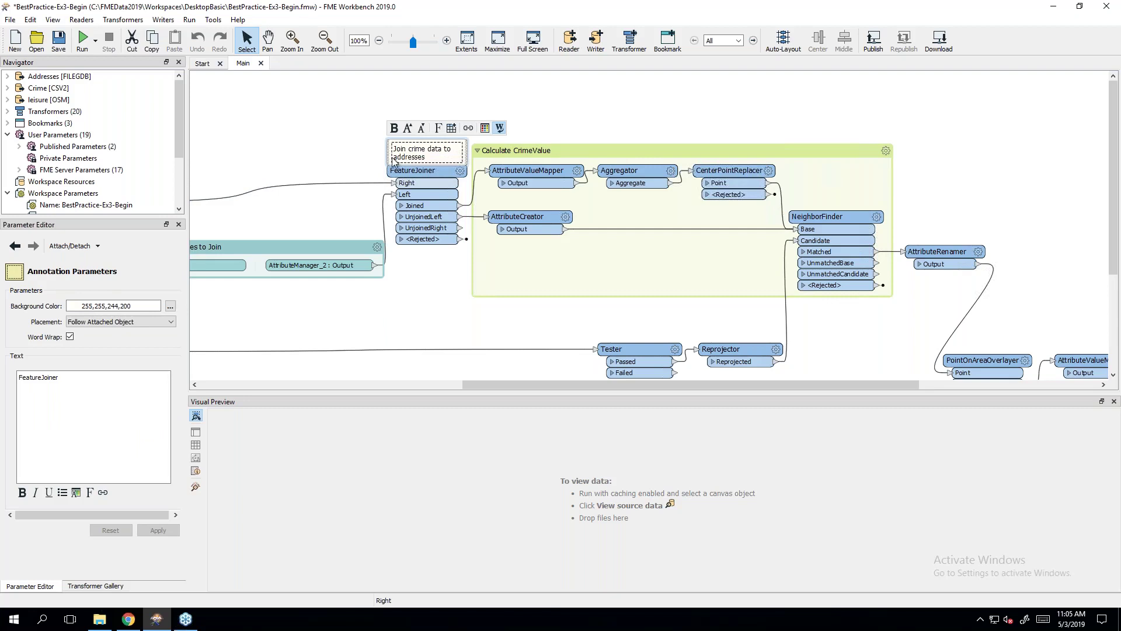
left_click(532, 108)
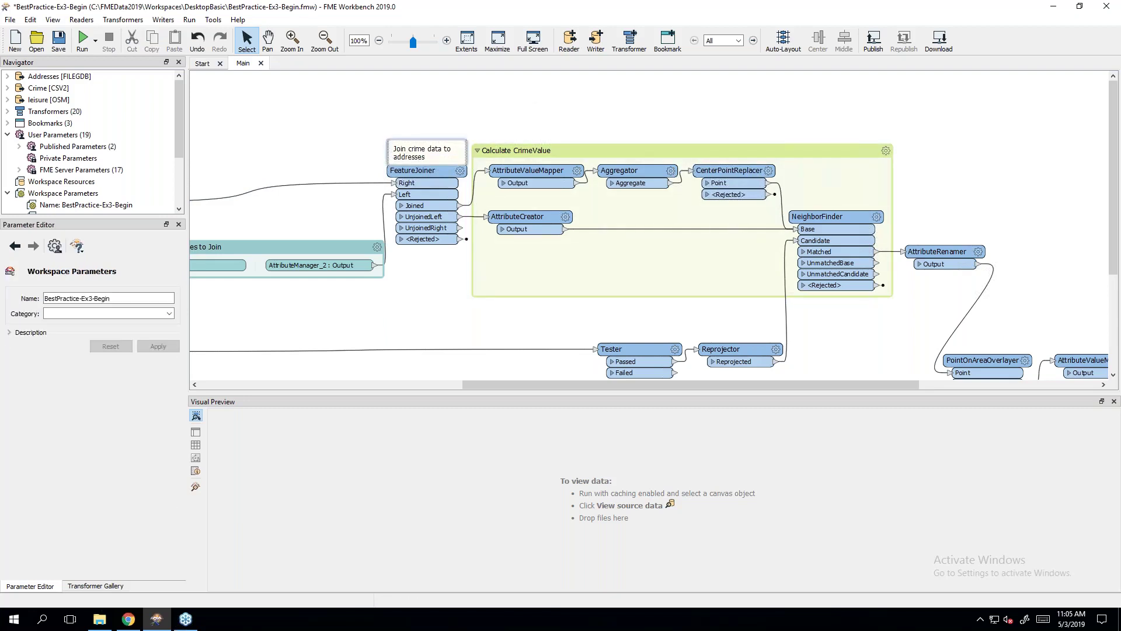
left_click_drag(431, 159, 431, 142)
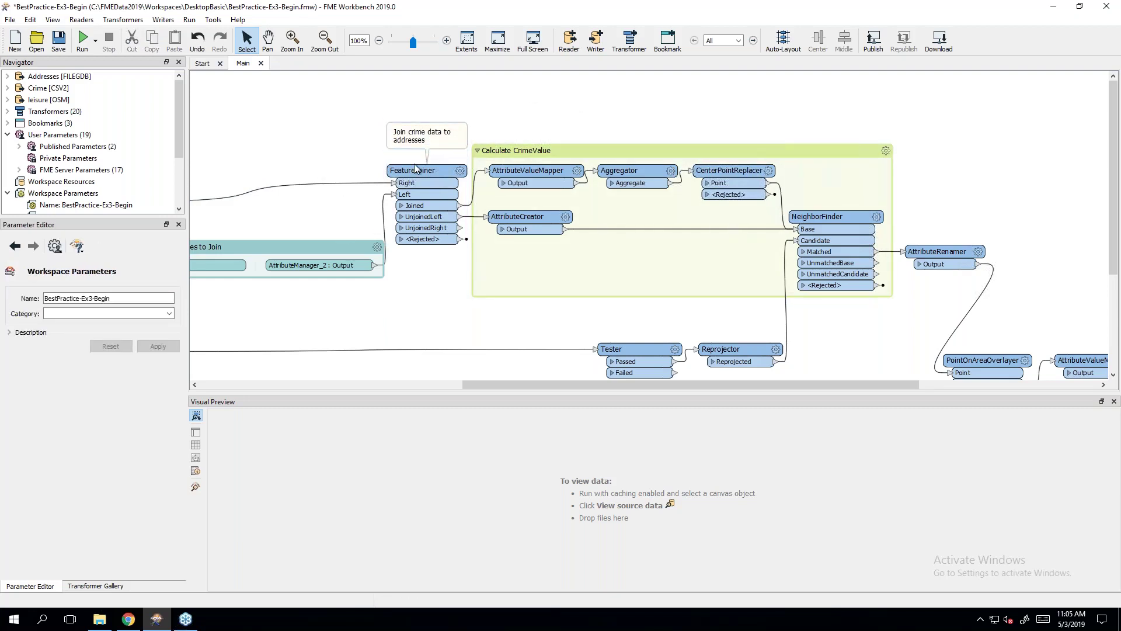
left_click(646, 273)
left_click(506, 333)
left_click(548, 265)
Step: Enlarge the Calculate CrimeValue bookmark to the left and upward to enclose FeatureJoiner and its annotation
scroll(546, 270, "down", 1)
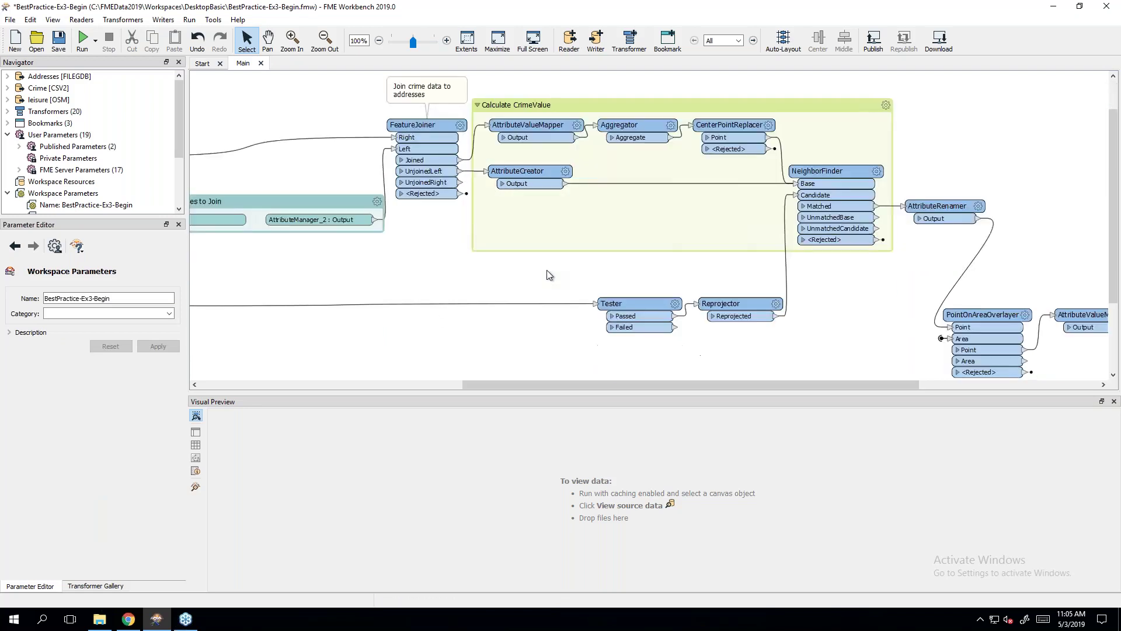
scroll(474, 250, "up", 1)
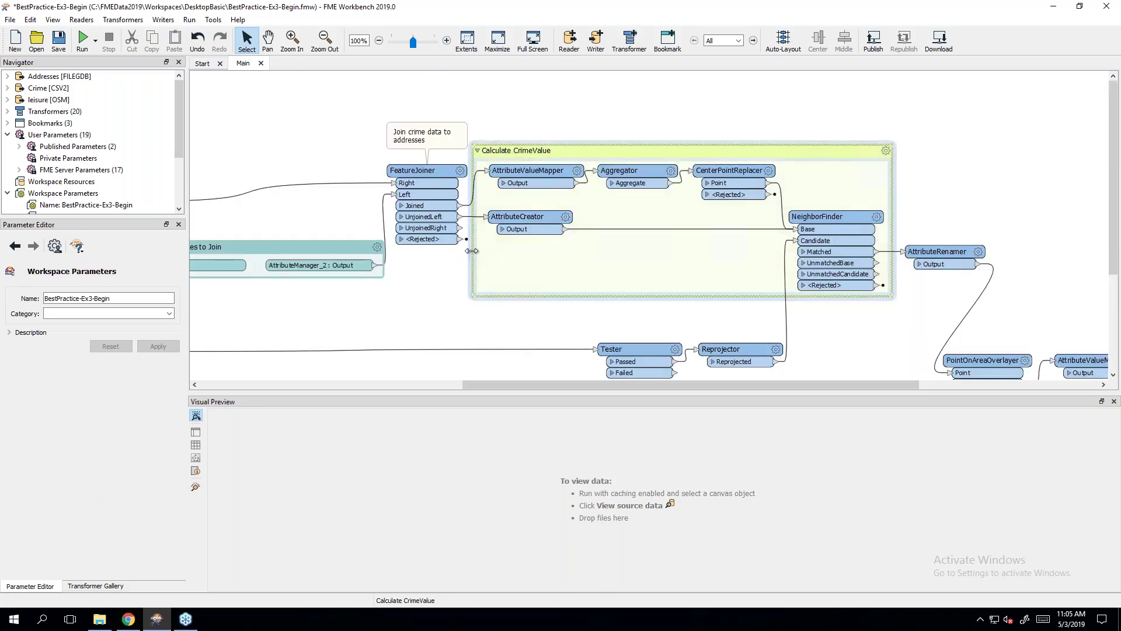
left_click_drag(472, 251, 385, 251)
left_click_drag(531, 145, 531, 108)
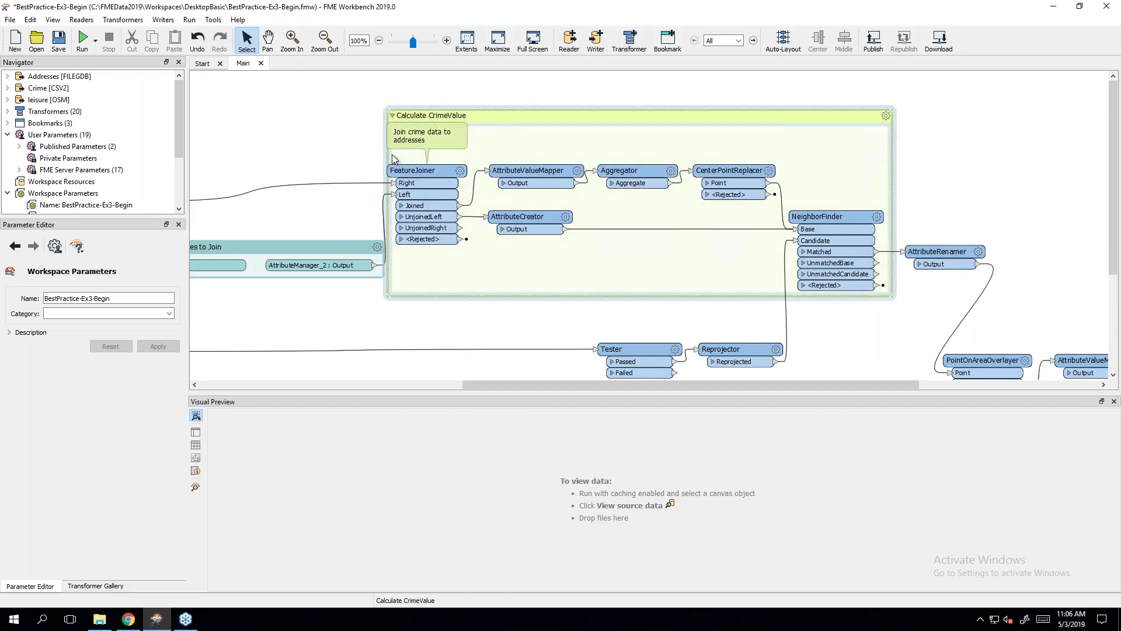
left_click_drag(387, 154, 381, 153)
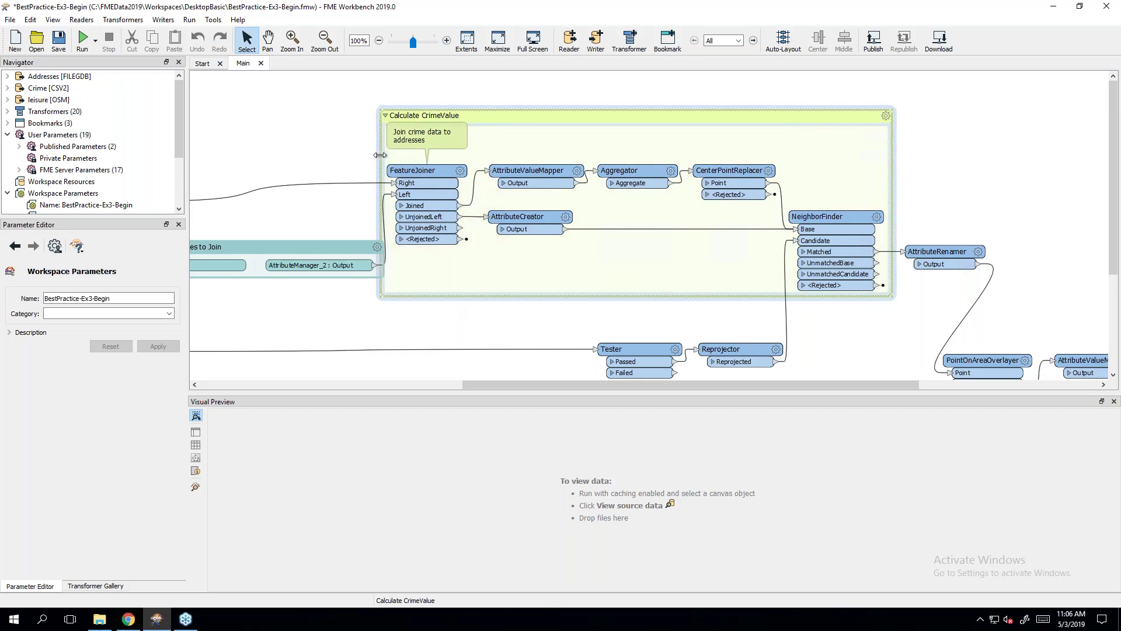
Step: Collapse the Calculate CrimeValue bookmark to shift it slightly down and to the right, and expand it again
left_click(386, 116)
left_click_drag(472, 126, 486, 146)
left_click(535, 234)
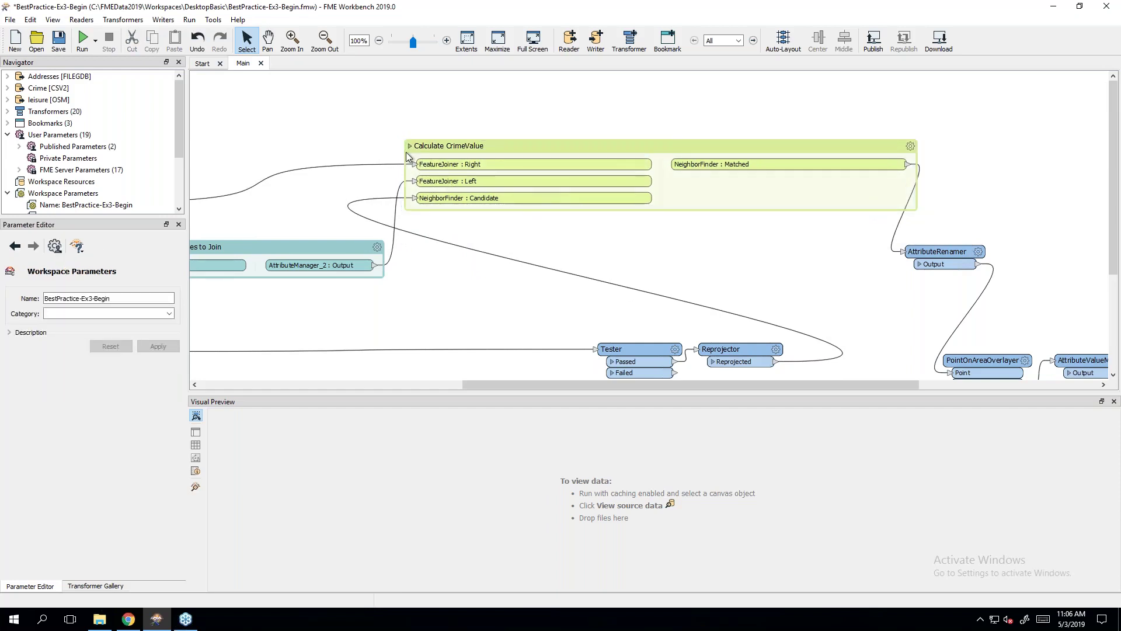
left_click(410, 145)
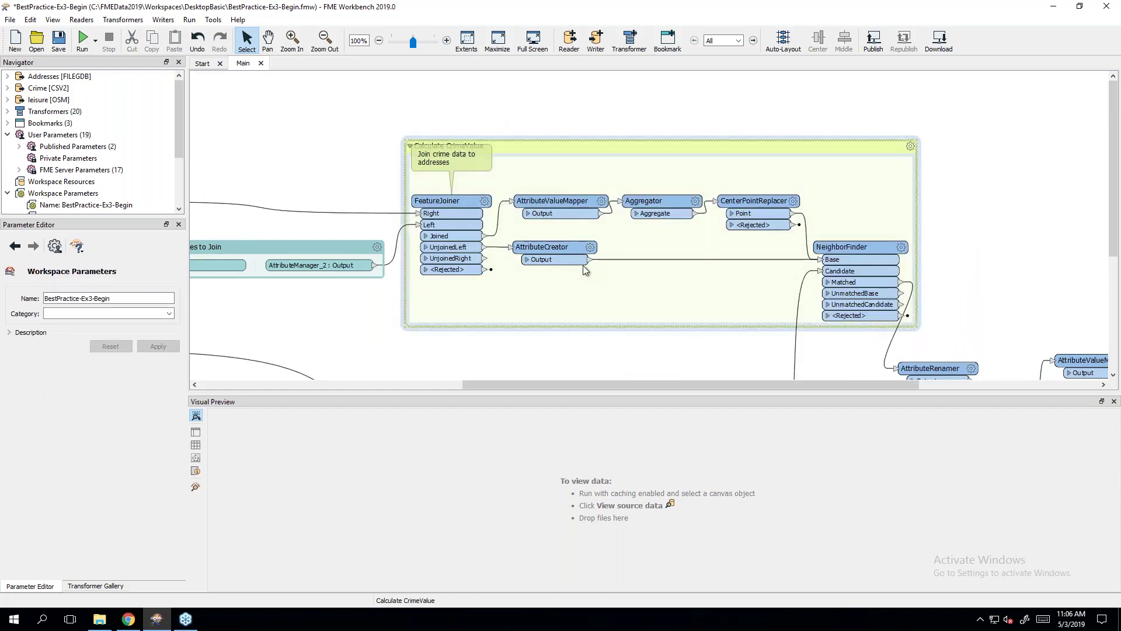
scroll(585, 269, "down", 5)
scroll(585, 270, "right", 2)
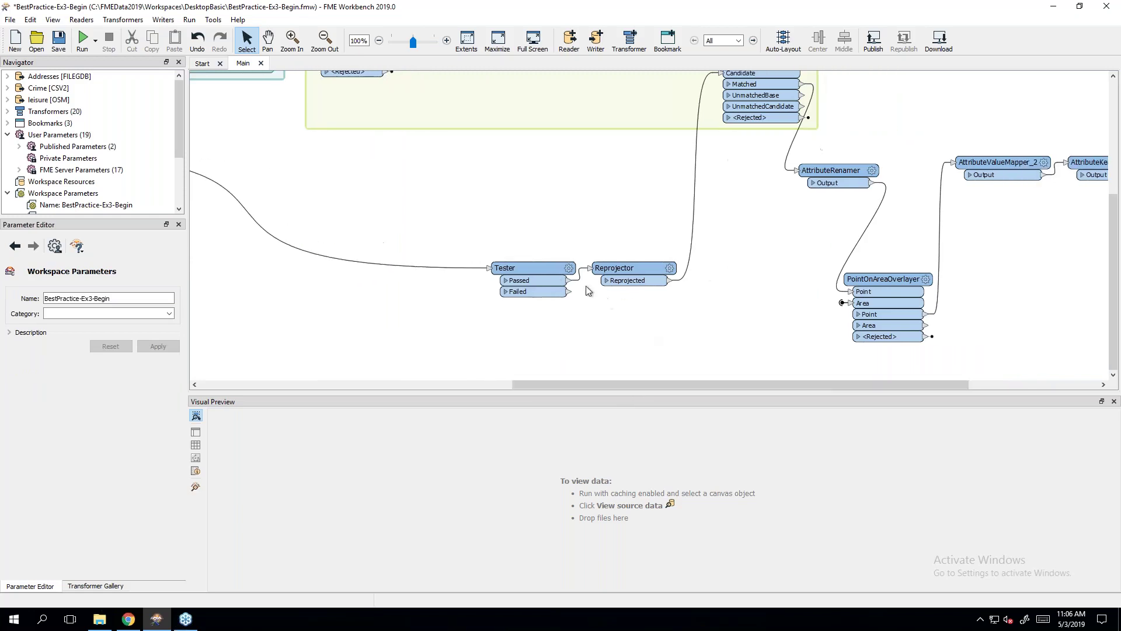
Step: Move Tester and Reprojector together up to just below the Calculate CrimeValue bookmark
left_click_drag(497, 251, 683, 303)
scroll(641, 340, "up", 2)
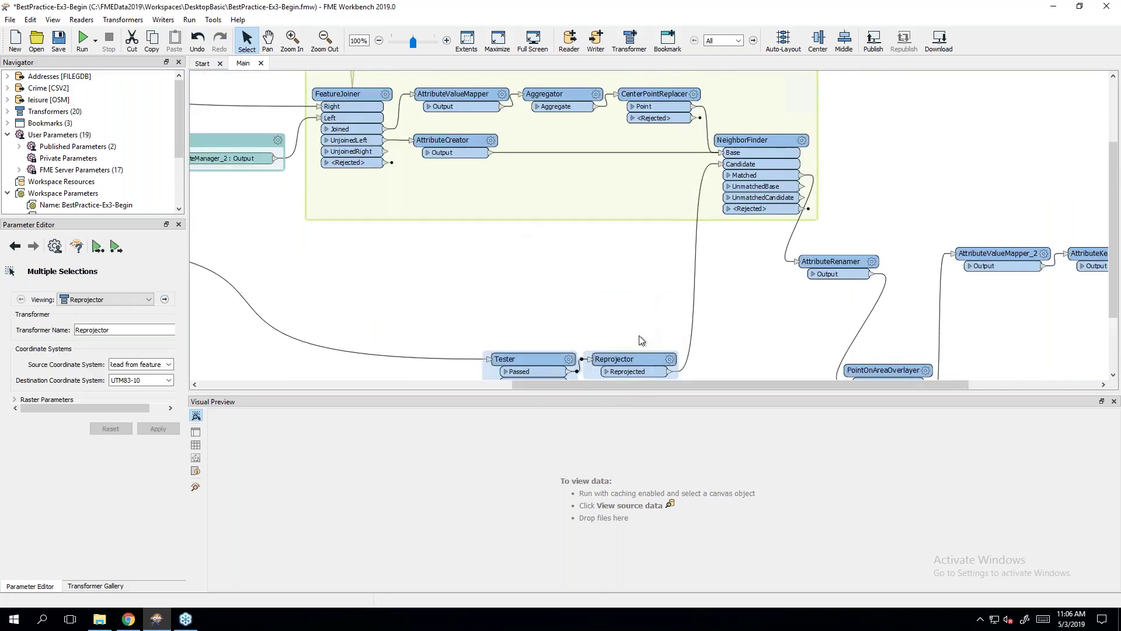
left_click_drag(636, 359, 652, 246)
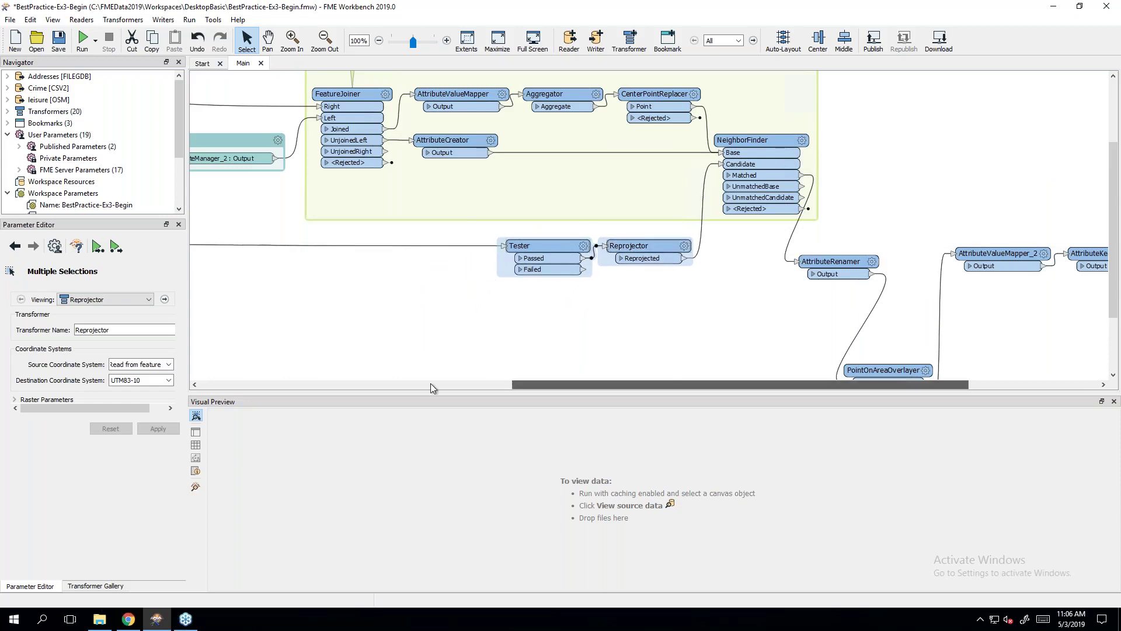
left_click_drag(431, 387, 673, 306)
left_click(674, 305)
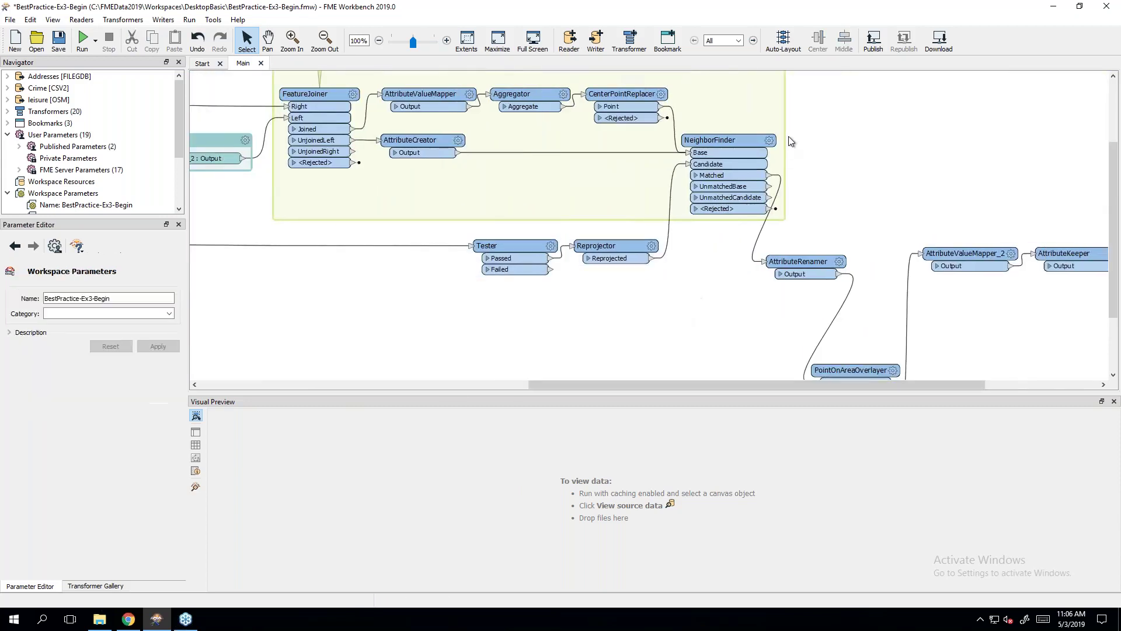
Step: Move NeighborFinder out of the Calculate CrimeValue bookmark to beside AttributeRenamer, and lower Tester and Reprojector to line up with its inputs
left_click_drag(777, 135, 703, 248)
left_click_drag(450, 226, 664, 306)
left_click_drag(610, 248, 603, 282)
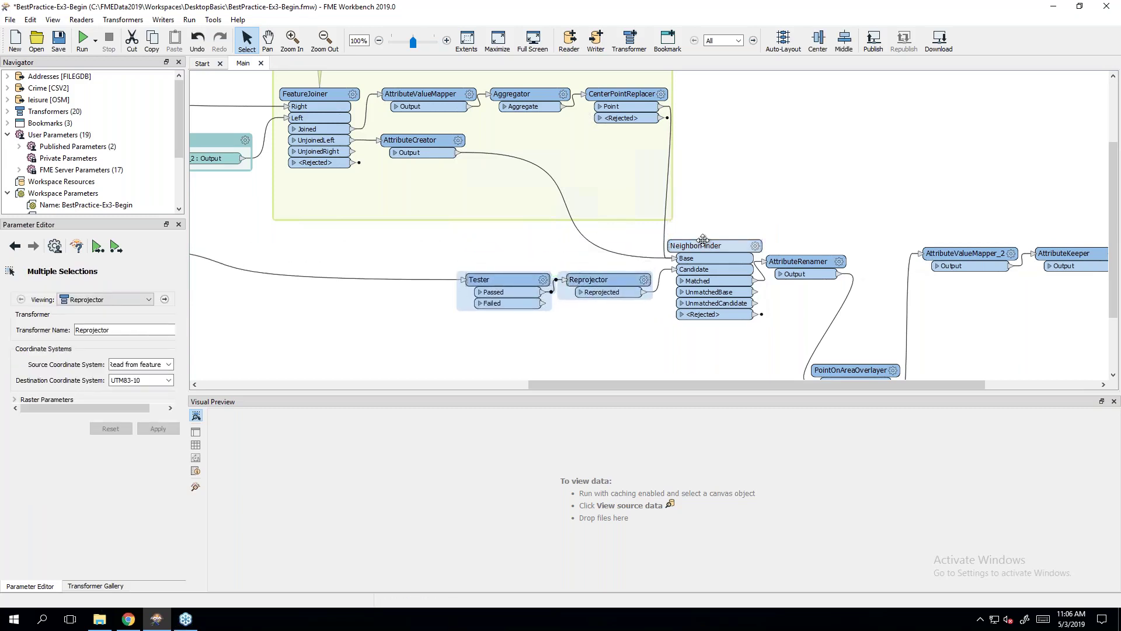
Step: Add a bookmark named "Calculate PoolDistance" around Tester, Reprojector and NeighborFinder, shift it slightly left and widen it to enclose AttributeRenamer
key("ctrl+b")
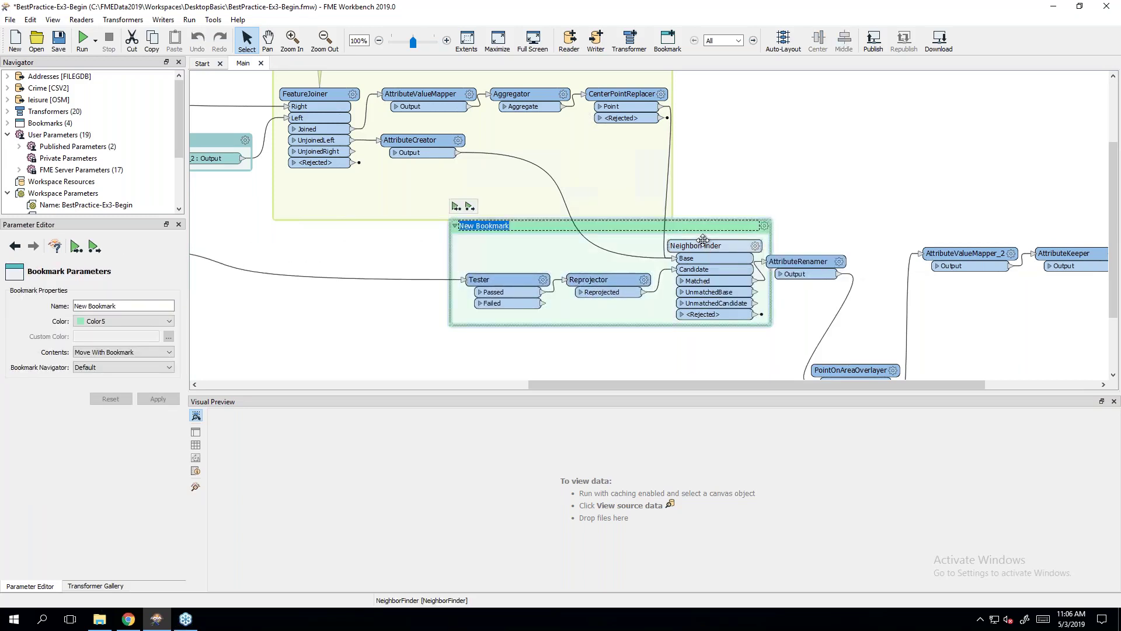
type("Calculate PoolDistance")
left_click(837, 150)
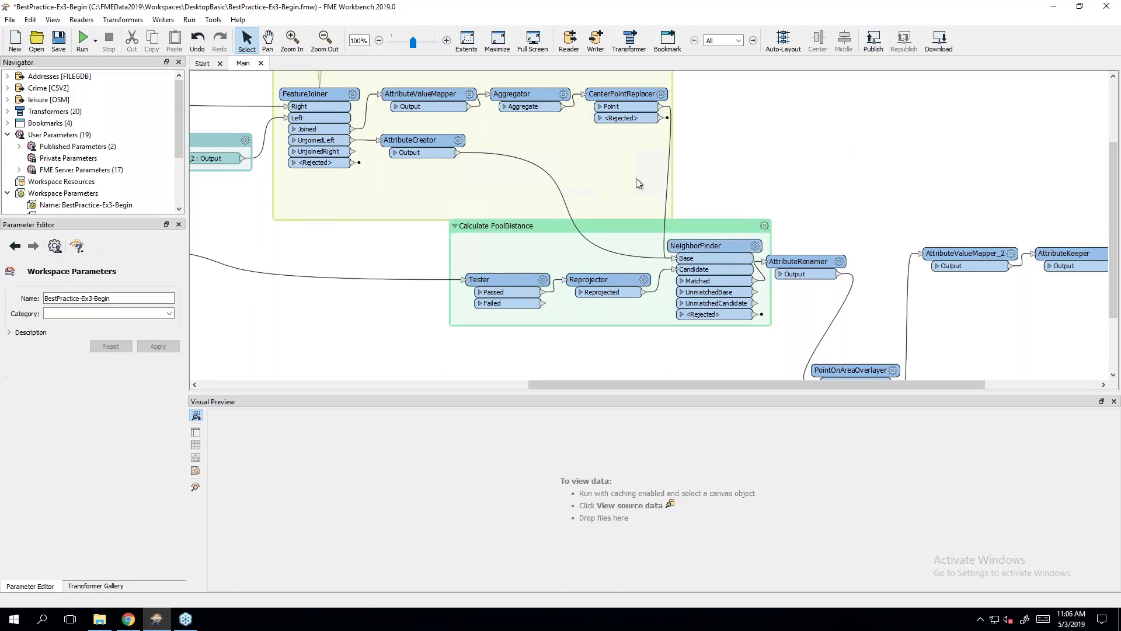
left_click_drag(659, 236, 644, 244)
scroll(841, 237, "down", 2)
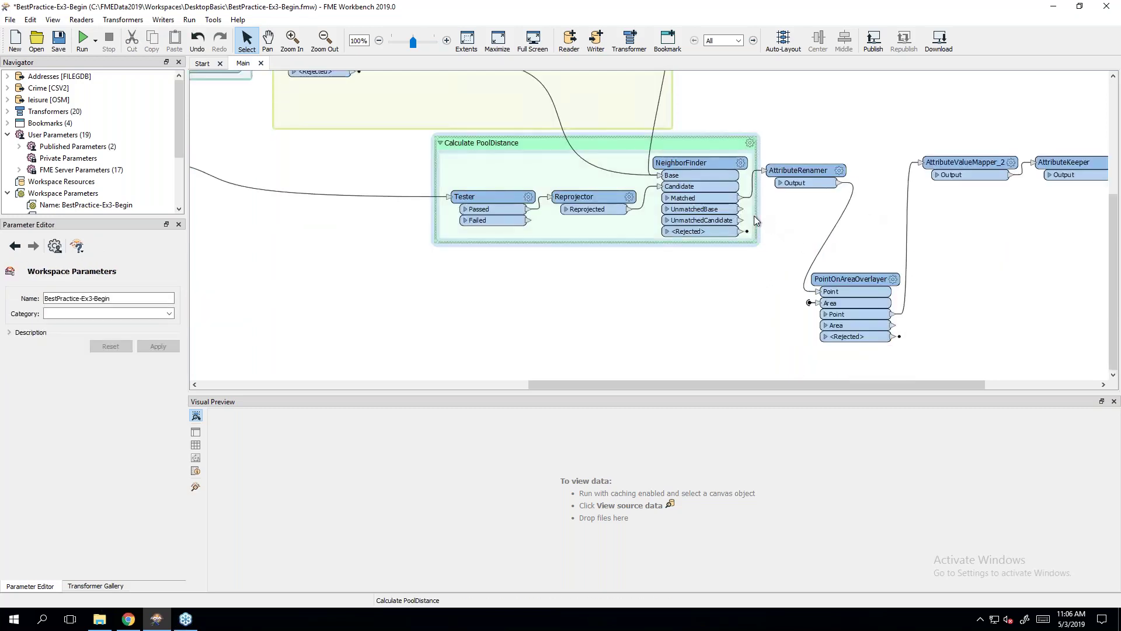
left_click_drag(755, 215, 865, 216)
left_click(933, 264)
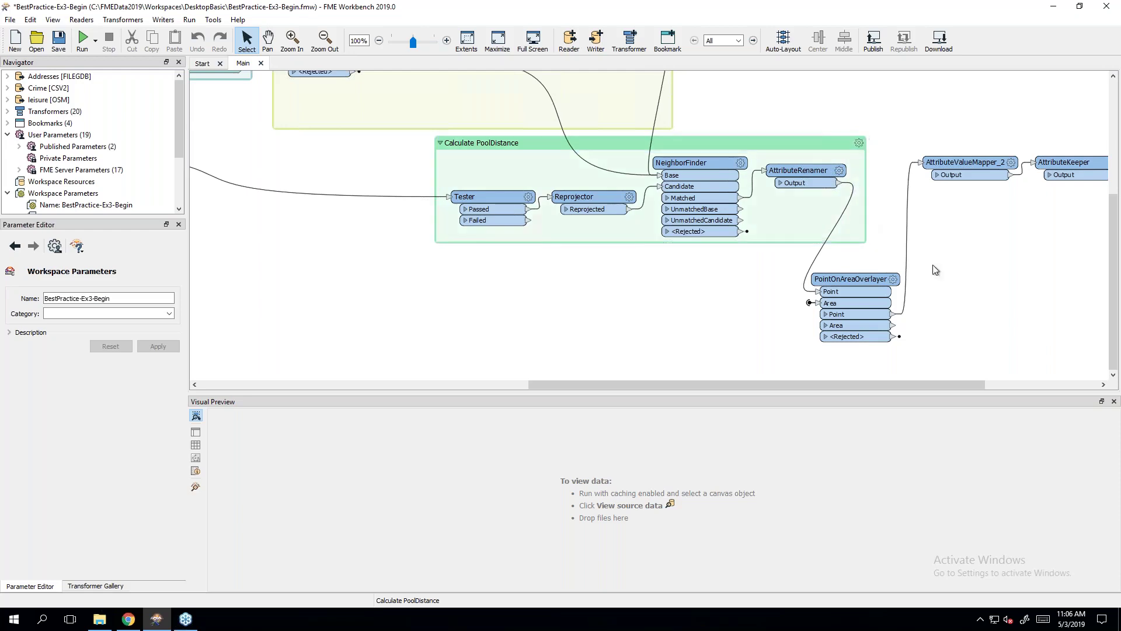
Step: Examine PointOnAreaOverlayer's parameters and trace its hidden Area connection back to the source
scroll(887, 338, "right", 4)
scroll(888, 339, "up", 1)
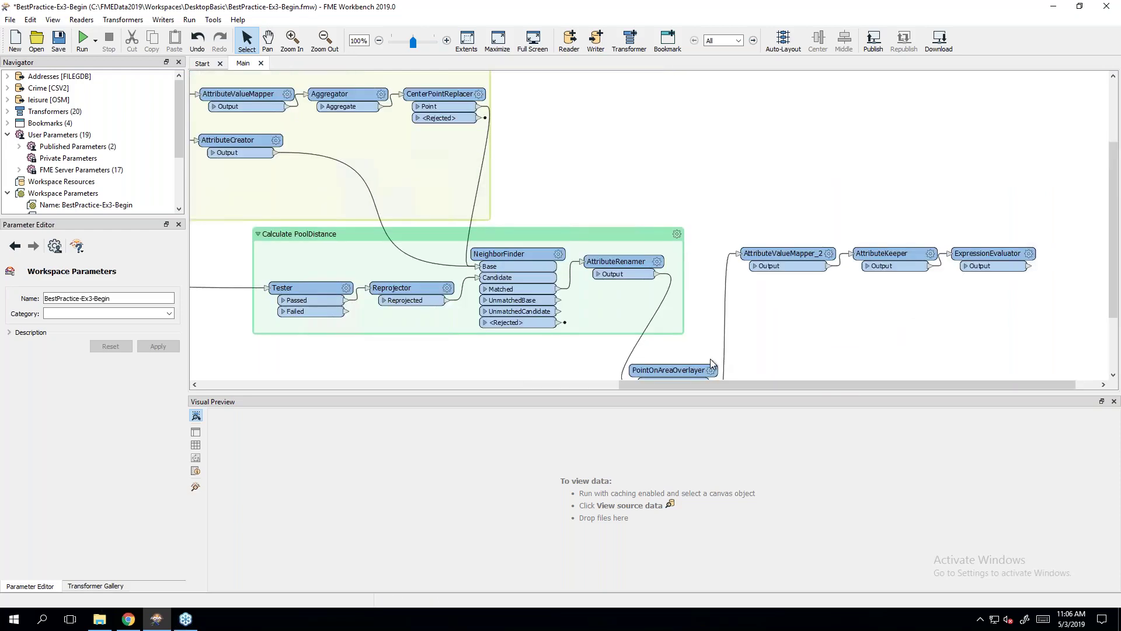
left_click(711, 324)
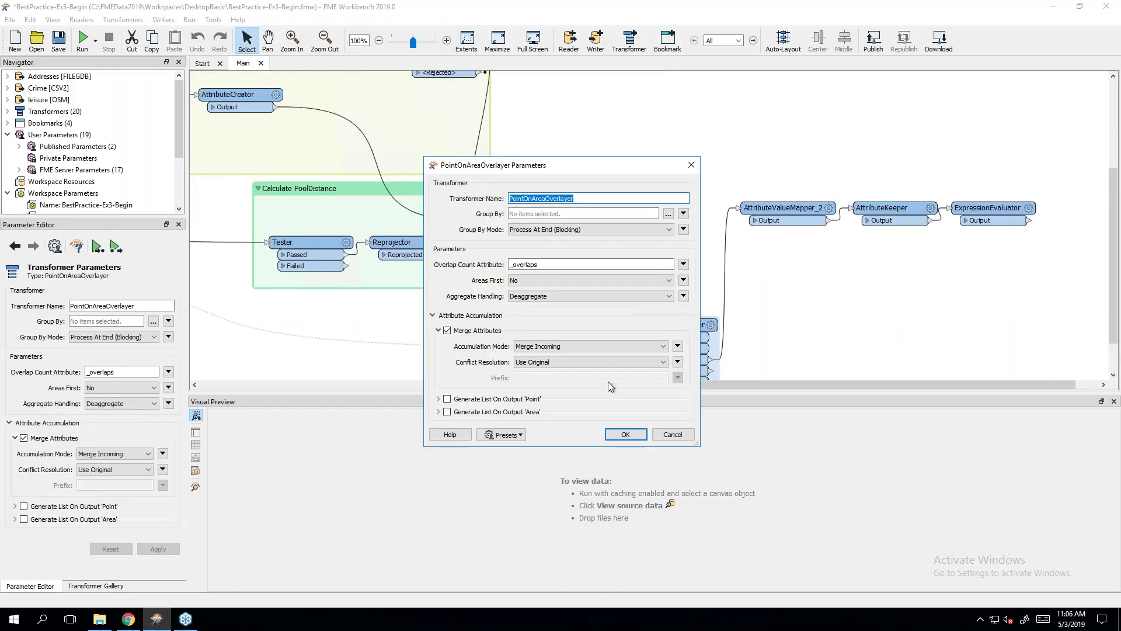
left_click(672, 434)
left_click(446, 384)
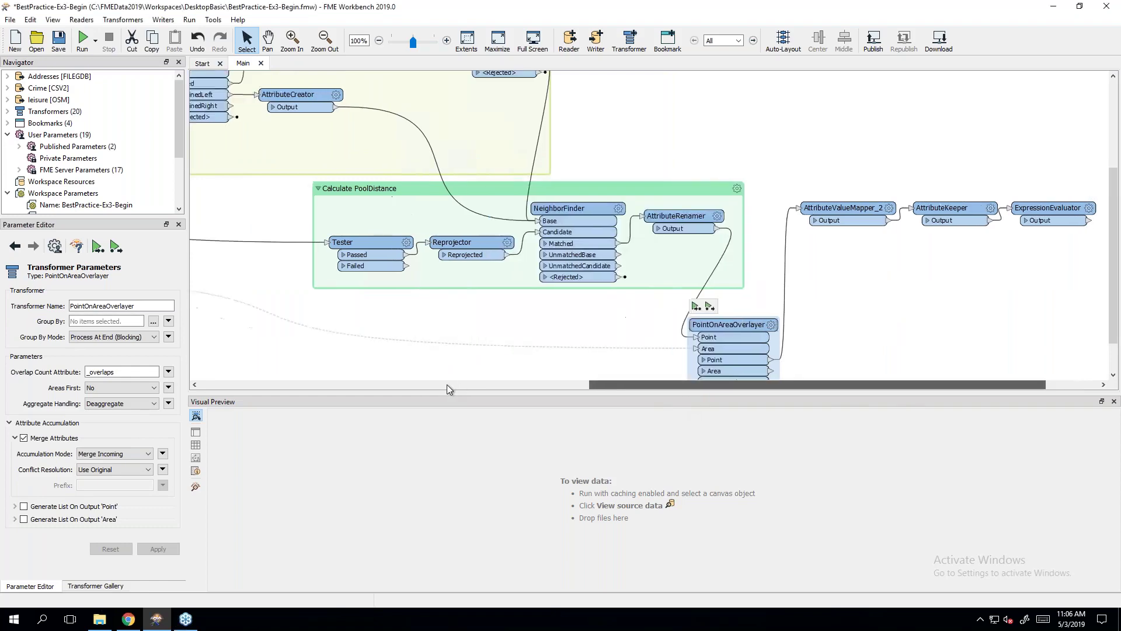
left_click(304, 384)
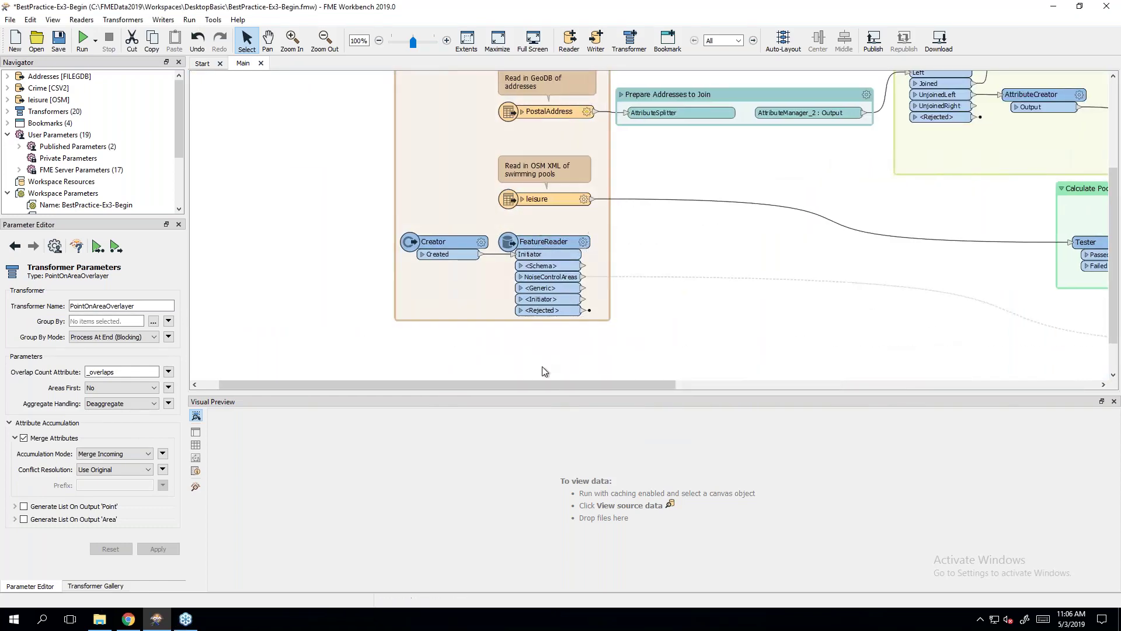
left_click(1009, 388)
left_click(852, 318)
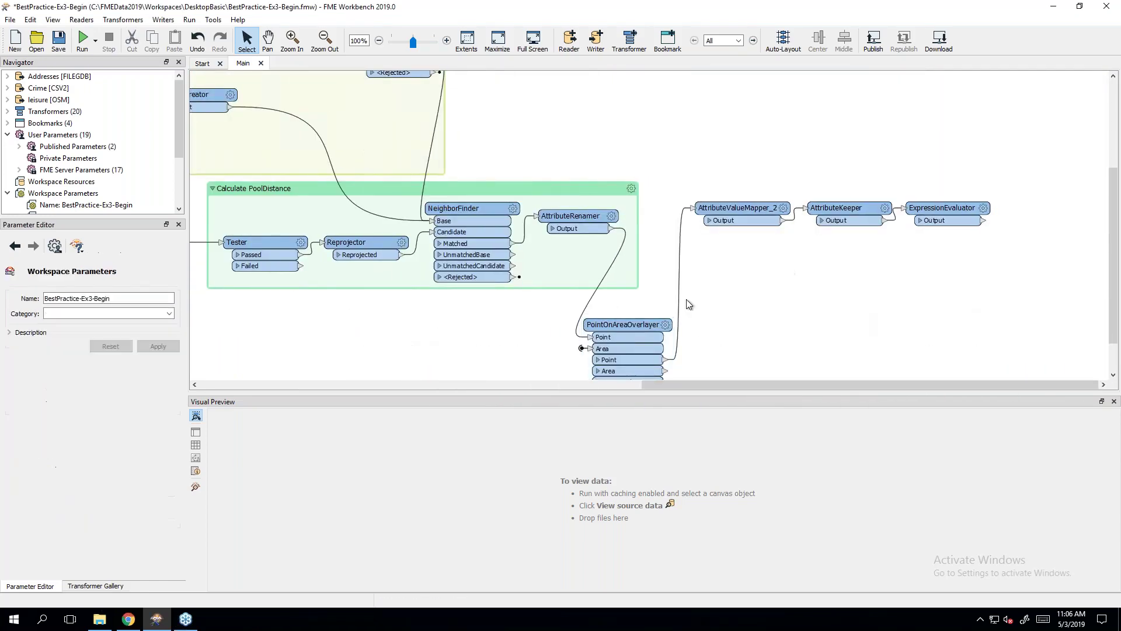
Step: Place PointOnAreaOverlayer just right of the Calculate PoolDistance bookmark and align AttributeValueMapper_2, AttributeKeeper and ExpressionEvaluator in a row after it
left_click_drag(622, 323, 681, 216)
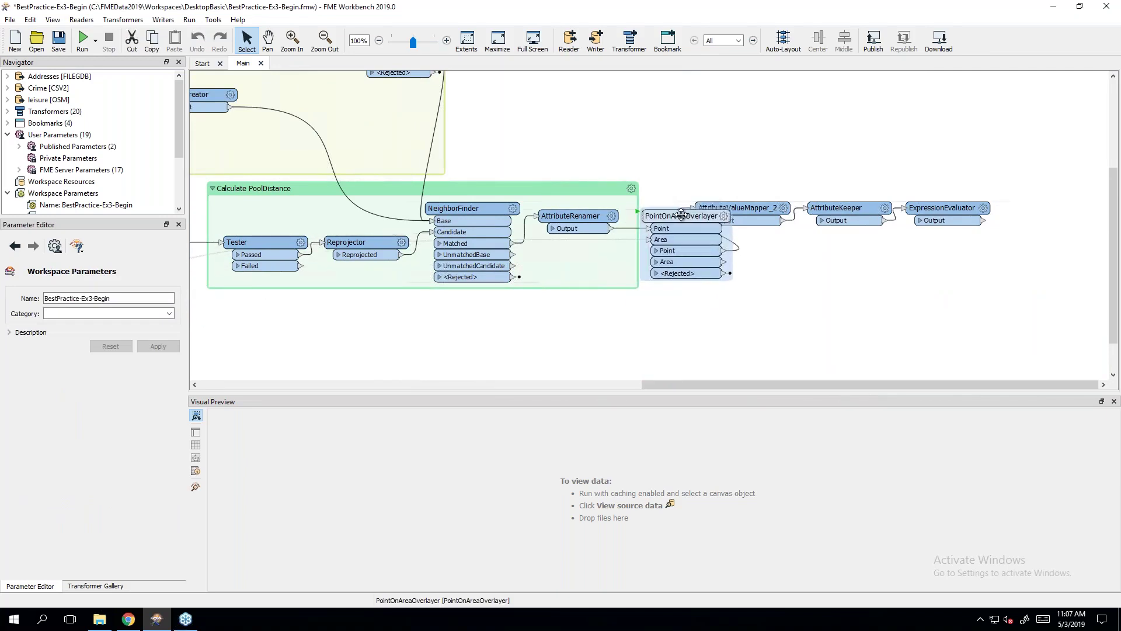
left_click(753, 208)
left_click(837, 208, "ctrl")
left_click(942, 208, "ctrl")
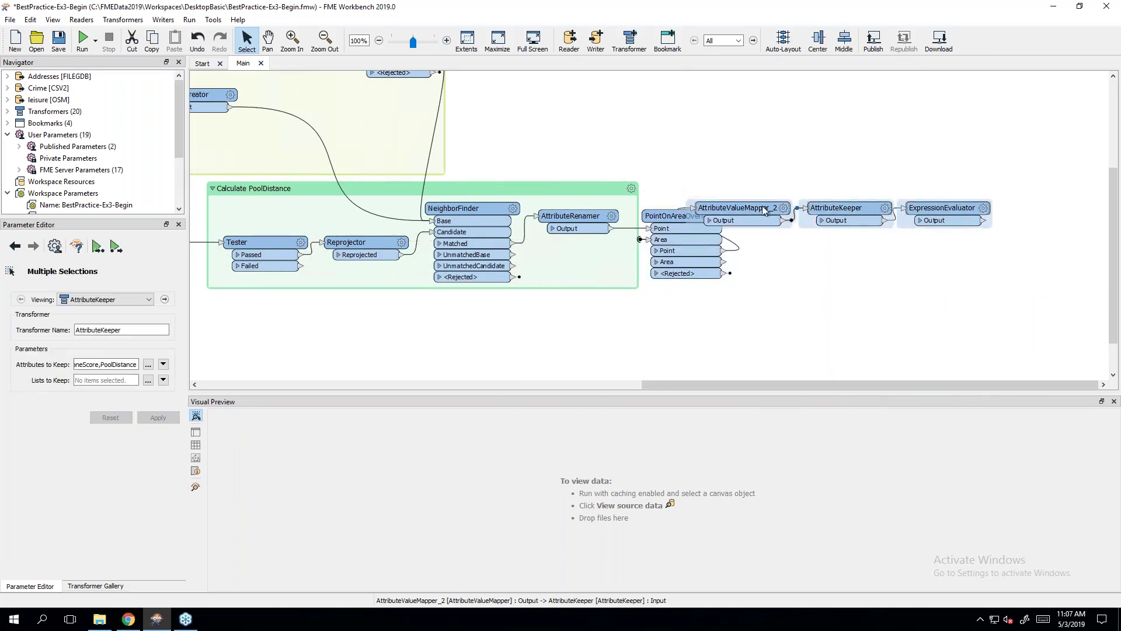
left_click_drag(753, 208, 806, 215)
left_click(819, 168)
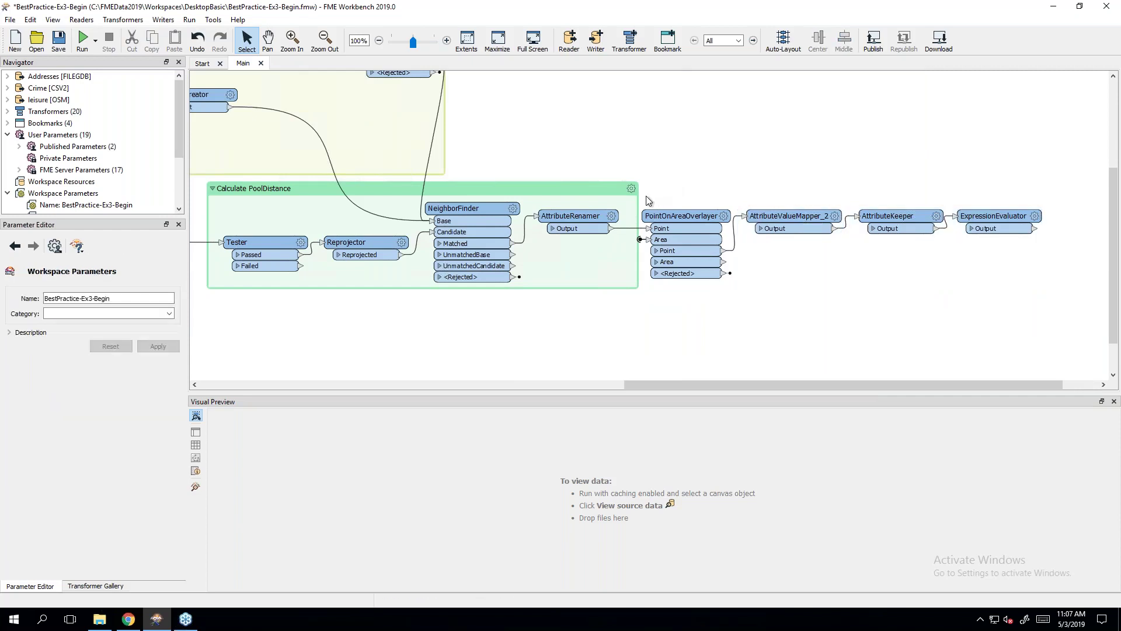
Step: Add a bookmark named "Calculate NoiseControlZone" around PointOnAreaOverlayer and AttributeValueMapper_2, clear of the Calculate PoolDistance bookmark
left_click(681, 216)
left_click(788, 216, "ctrl")
key("ctrl+b")
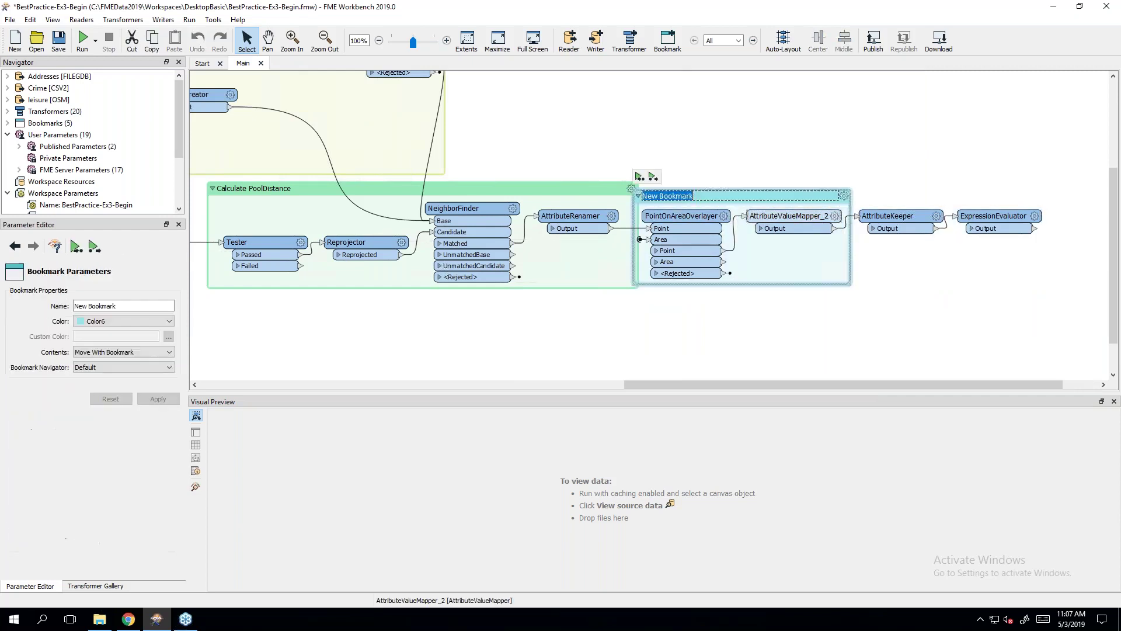
type("Calculate NoiseControlZone")
left_click(738, 191)
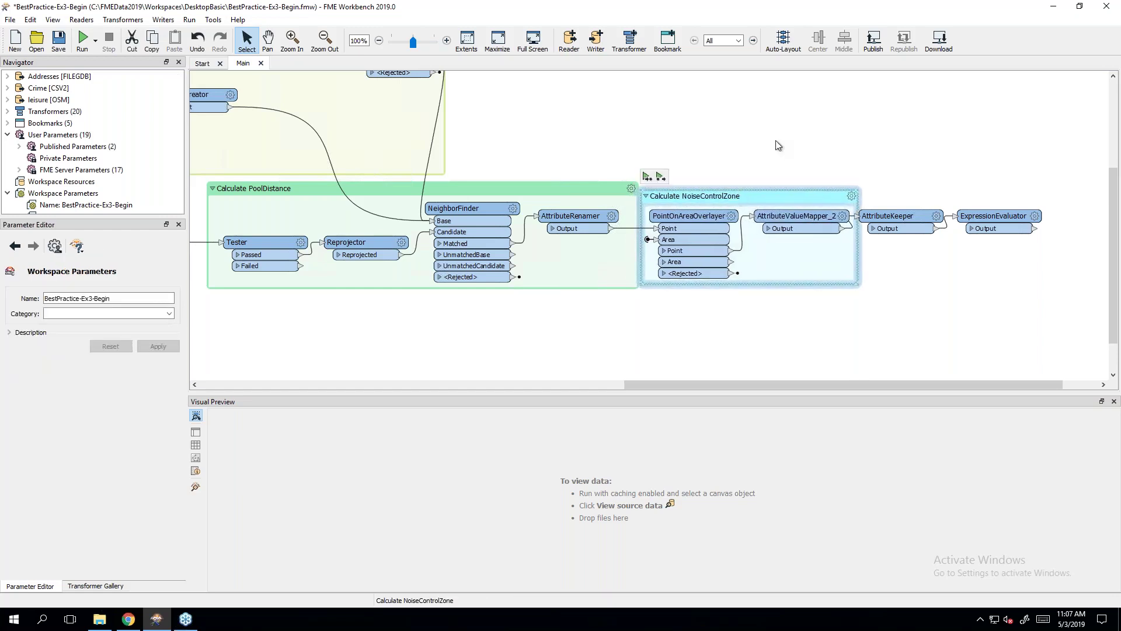
Step: Shift AttributeKeeper and ExpressionEvaluator right, add a bookmark named "Calculate Walkability" around them and extend it downward
left_click(889, 216)
left_click(992, 216, "ctrl")
left_click_drag(896, 216, 916, 216)
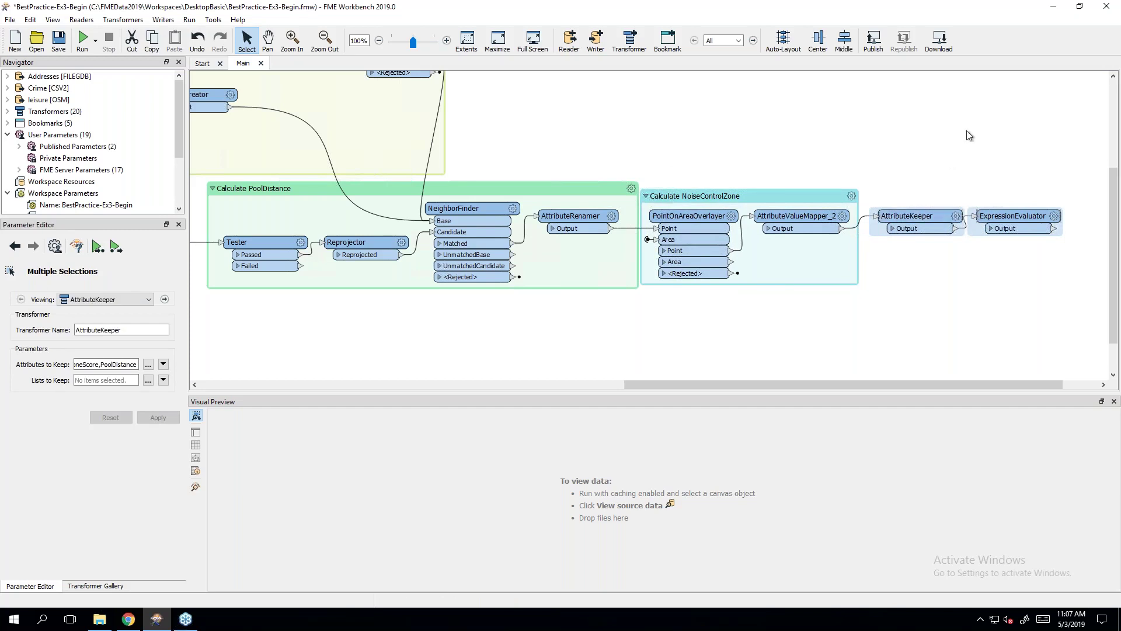
key("ctrl+b")
type("Calc")
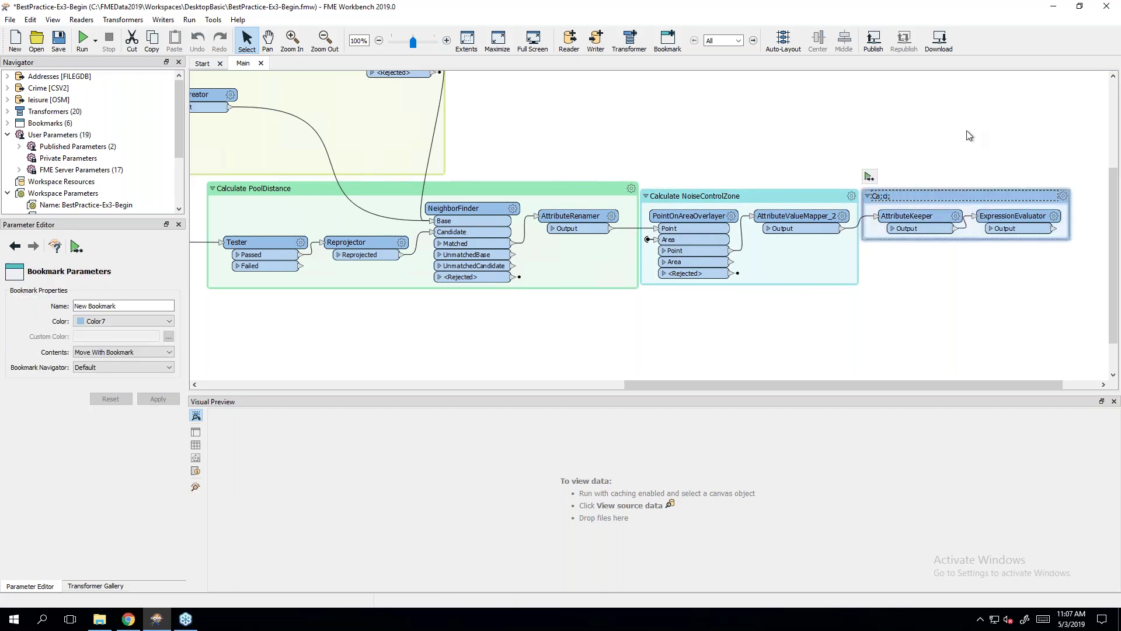
type("ulate Walkability")
left_click(959, 249)
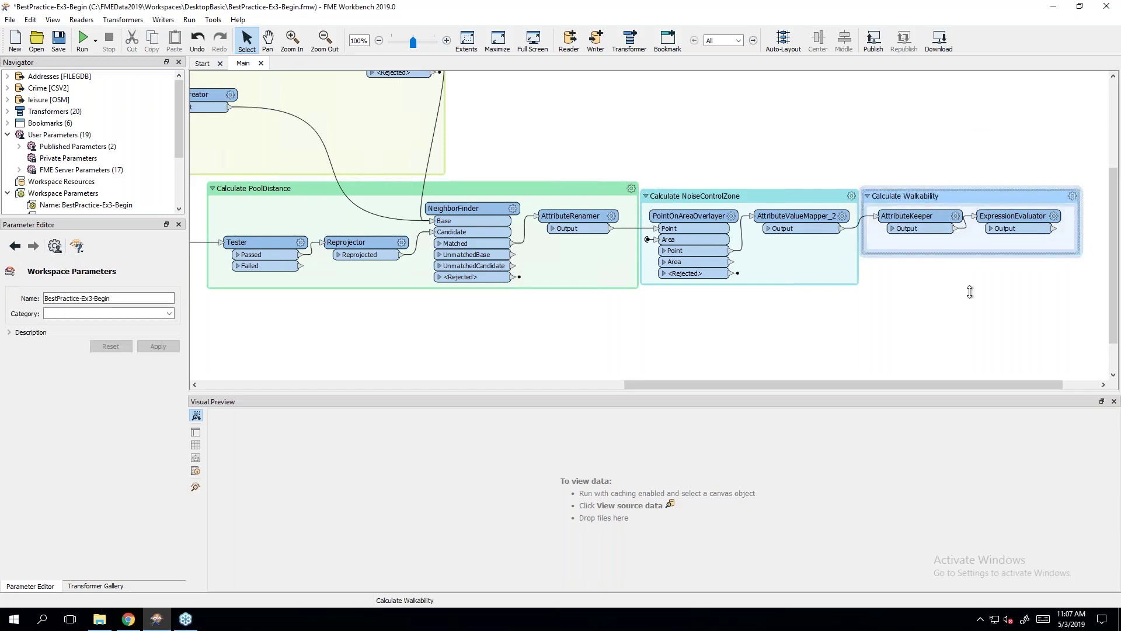
left_click_drag(944, 252, 949, 299)
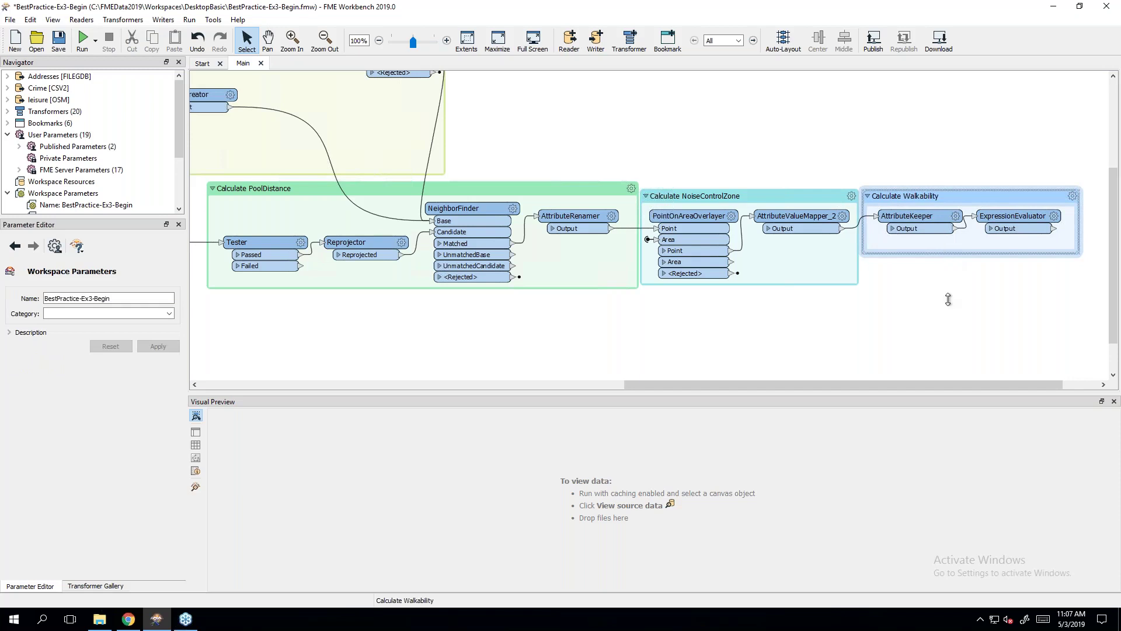
Step: Attach the annotation "Clean up attributes" to AttributeKeeper and place it below the transformer
left_click(933, 225)
key("ctrl+k")
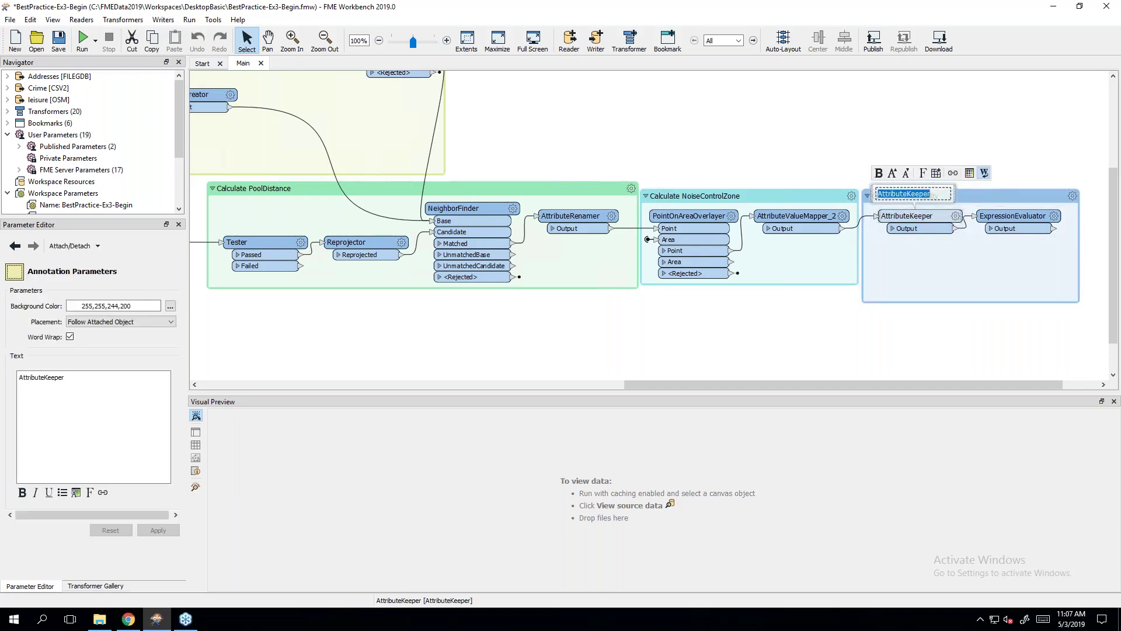
type("Ce")
key("Escape")
left_click_drag(899, 195, 905, 251)
Step: Attach the annotation "Calculate Walkability" to ExpressionEvaluator and place it below the transformer
left_click(1013, 216)
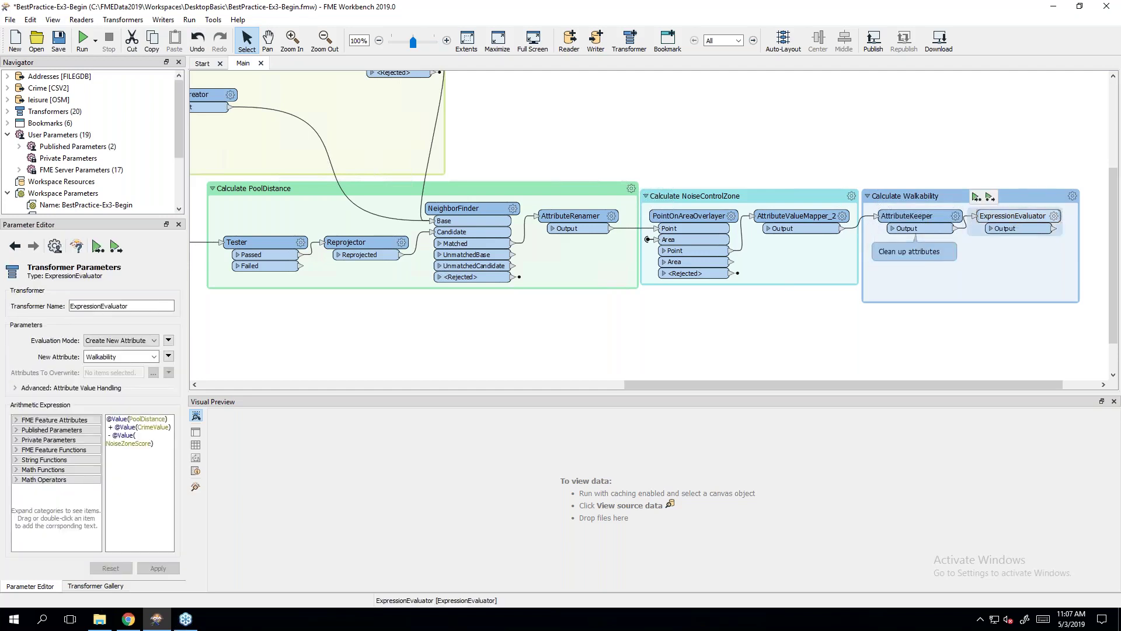
key("ctrl+k")
type("Calculate Walkability")
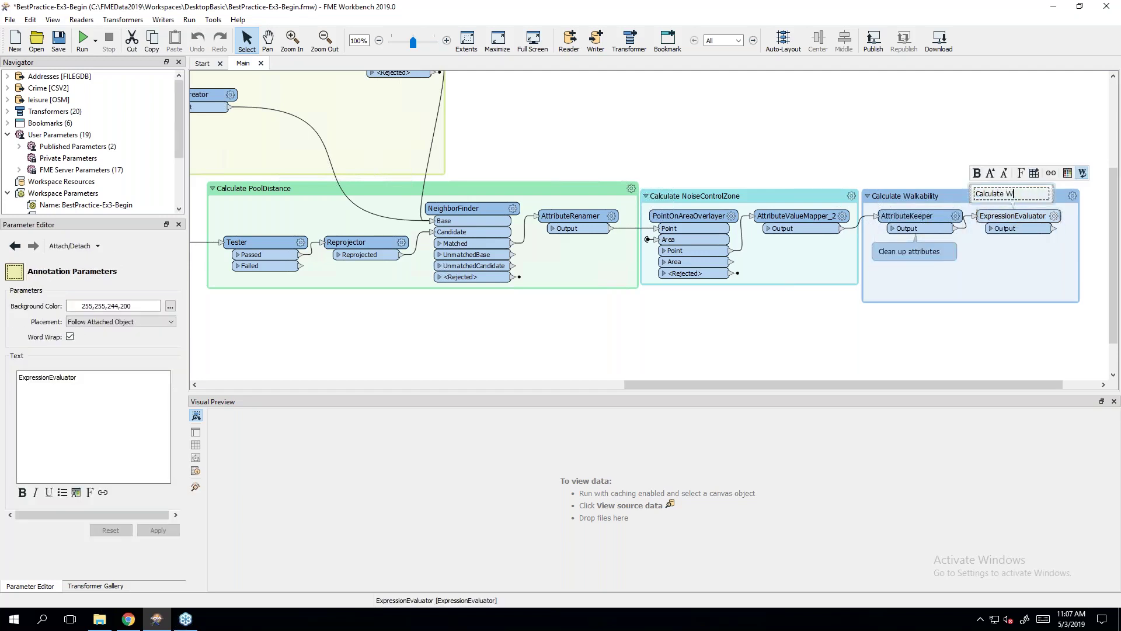
left_click(986, 147)
left_click_drag(1004, 199, 1009, 253)
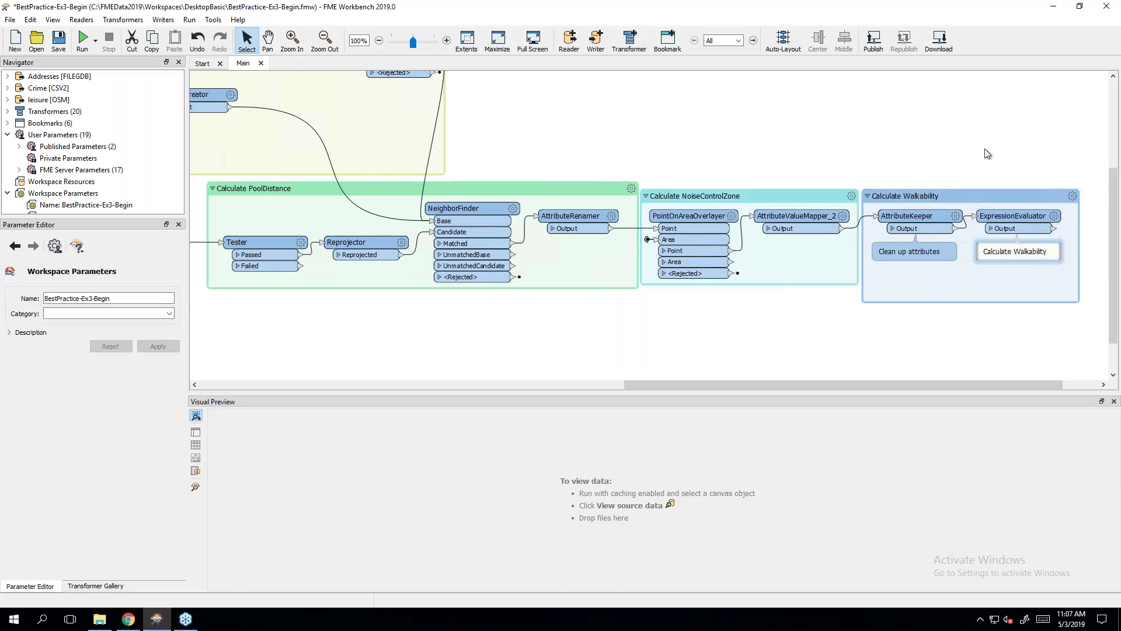
left_click(692, 350)
Step: Lower FeatureJoiner's annotation so it sits clear of the Calculate CrimeValue bookmark's title
scroll(692, 350, "up", 1)
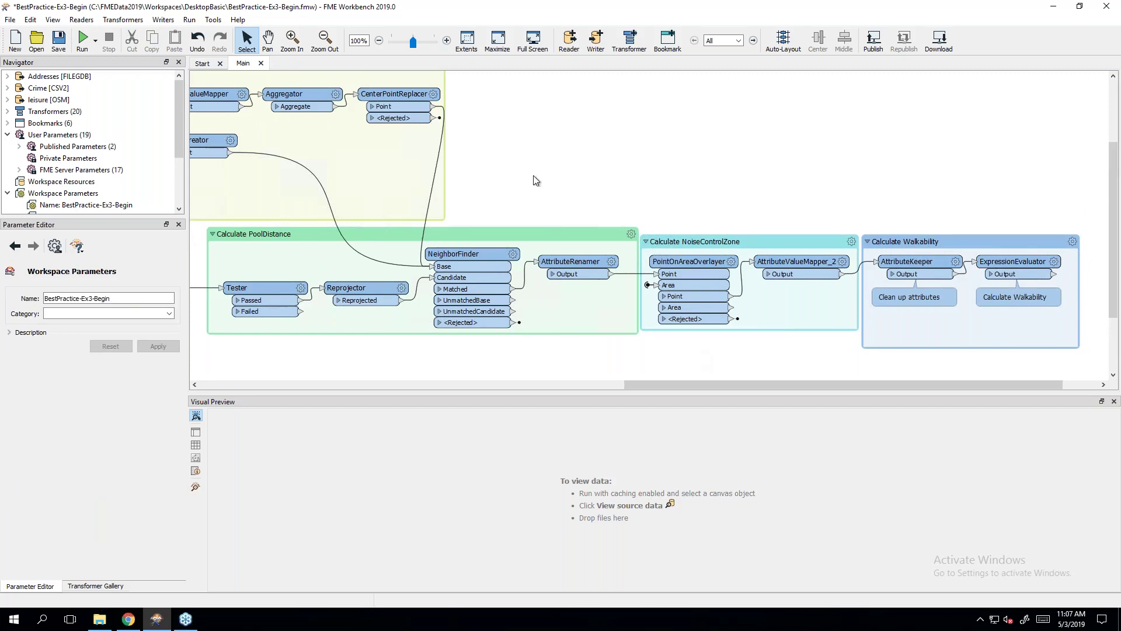
left_click_drag(688, 387, 376, 387)
scroll(751, 263, "up", 2)
left_click(751, 263)
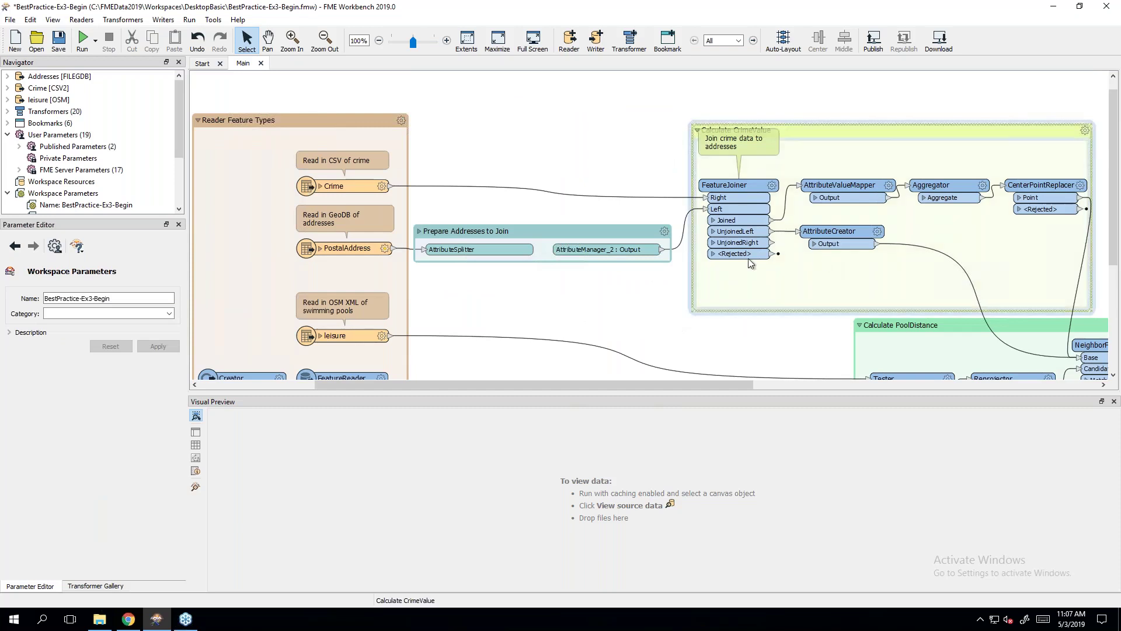
left_click_drag(735, 140, 735, 154)
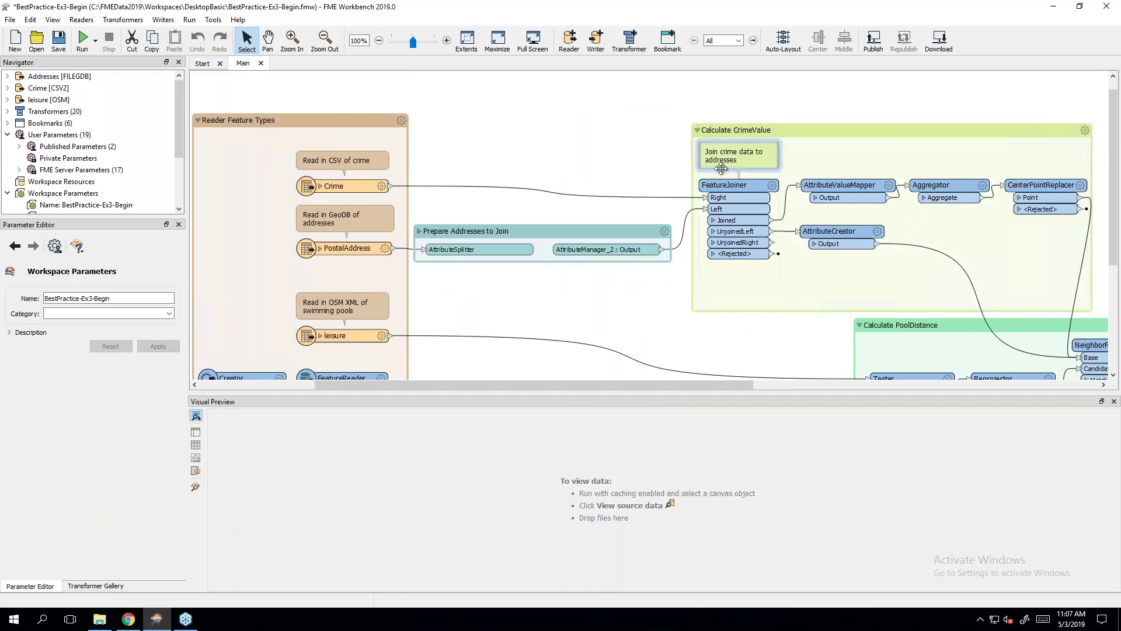
left_click(516, 143)
left_click_drag(484, 384, 573, 395)
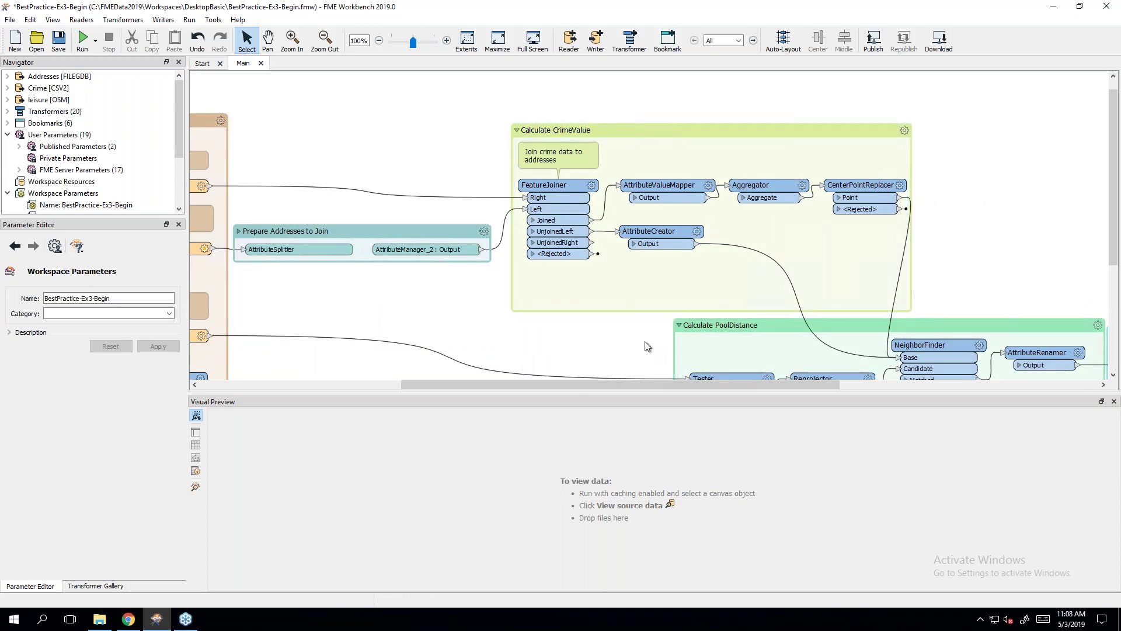
Step: Place FME Workbench side by side with the Chrome exercise guide and review its Add Style and Run Workspace sections
left_click(1051, 8)
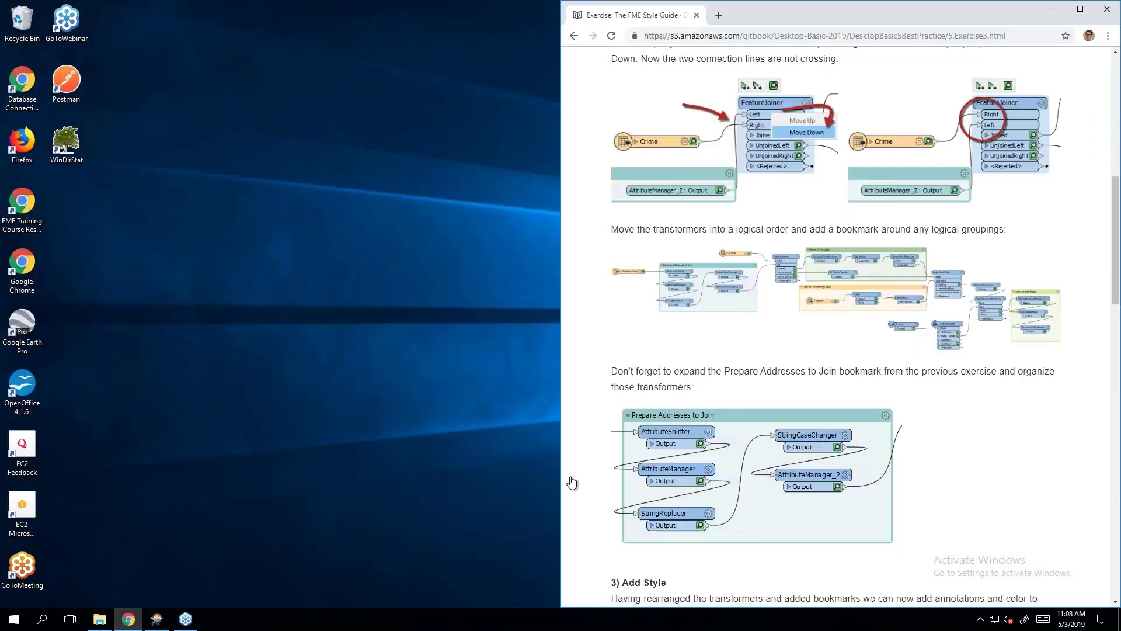
left_click(156, 621)
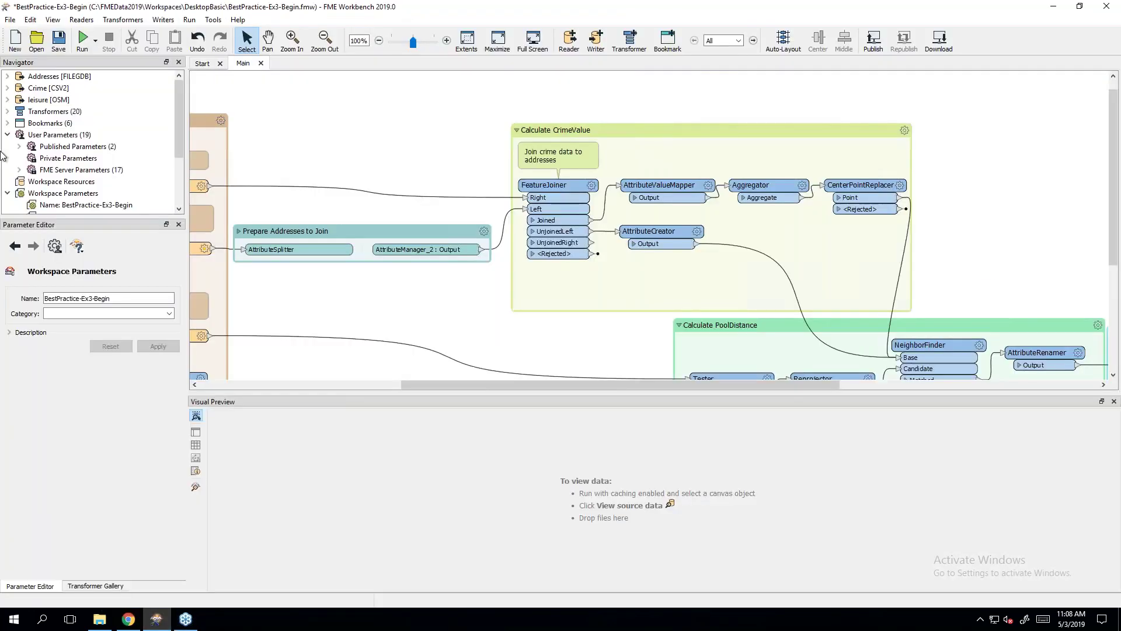
key("super+Left")
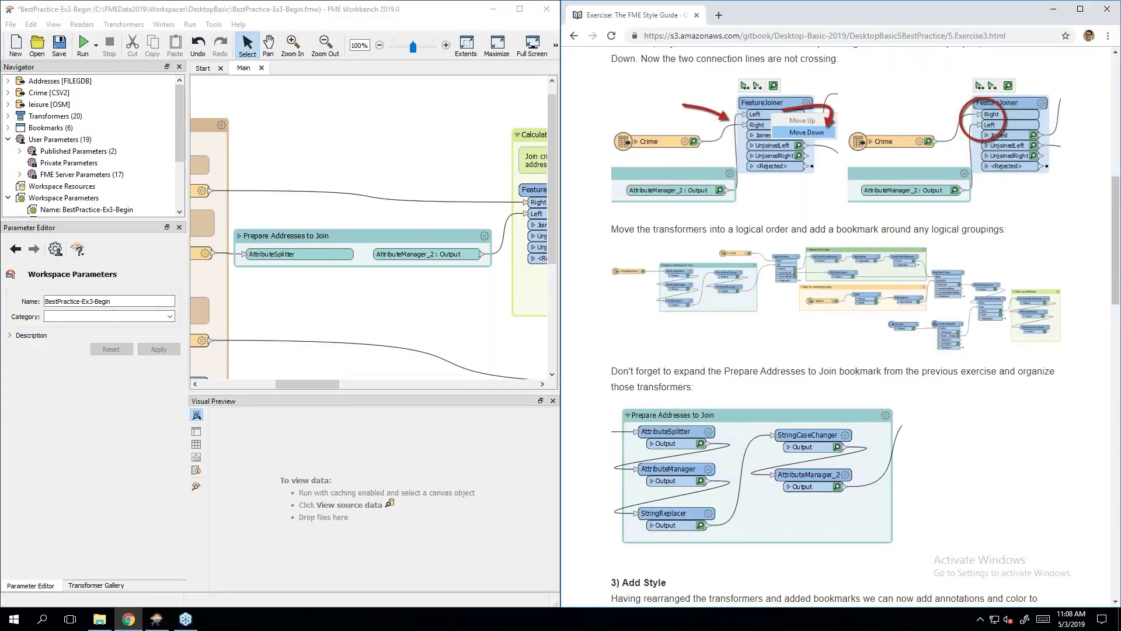
scroll(830, 363, "down", 6)
scroll(830, 363, "down", 3)
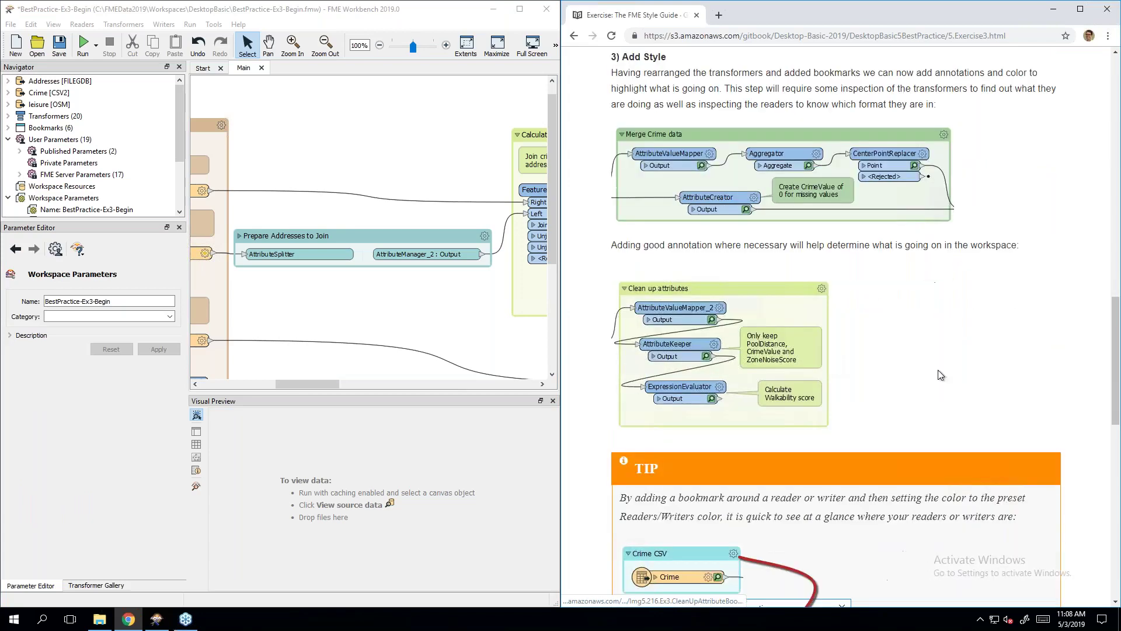
scroll(830, 363, "down", 4)
scroll(830, 364, "down", 4)
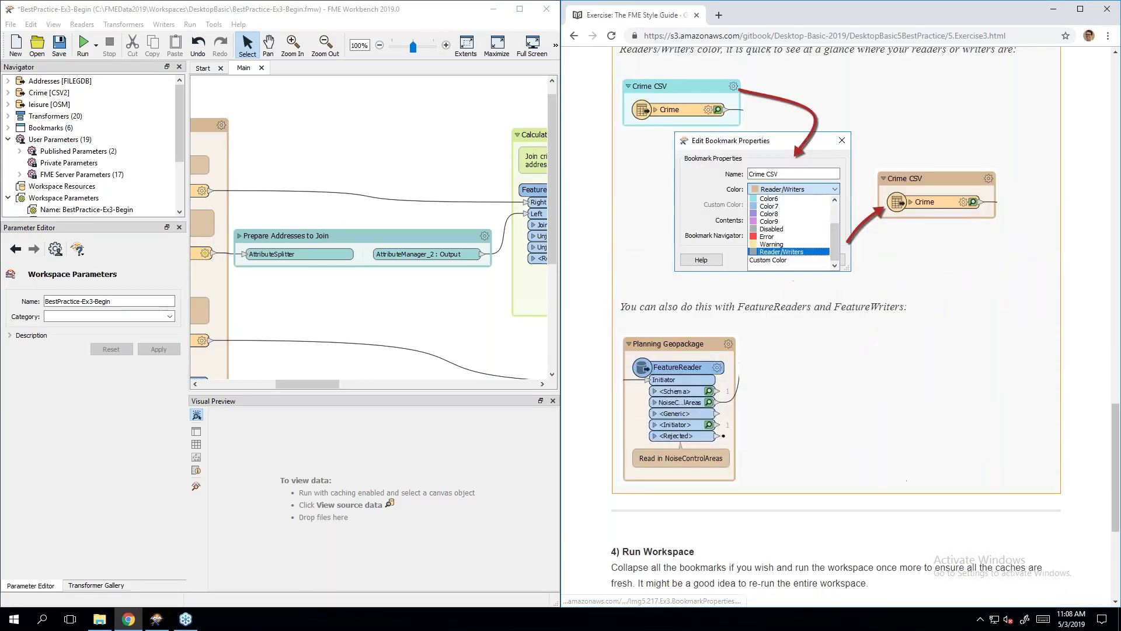
Step: Review the rest of the Exercise 3 guide, compare it with the workspace, and locate the End Workspace path in the overview table
scroll(830, 363, "down", 5)
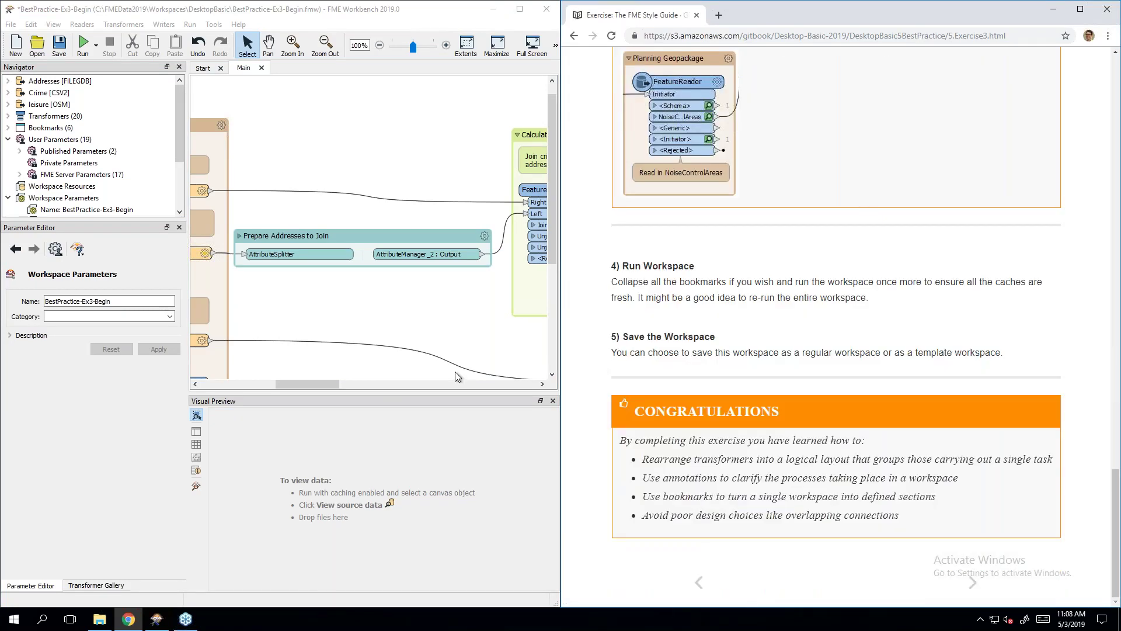
left_click(402, 308)
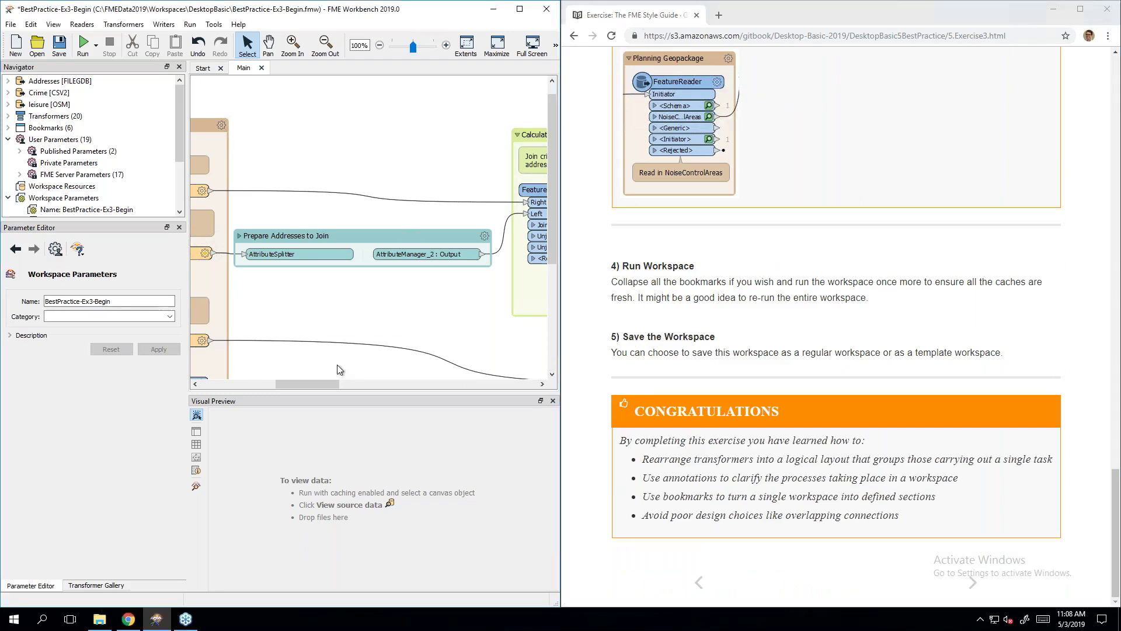
left_click(888, 349)
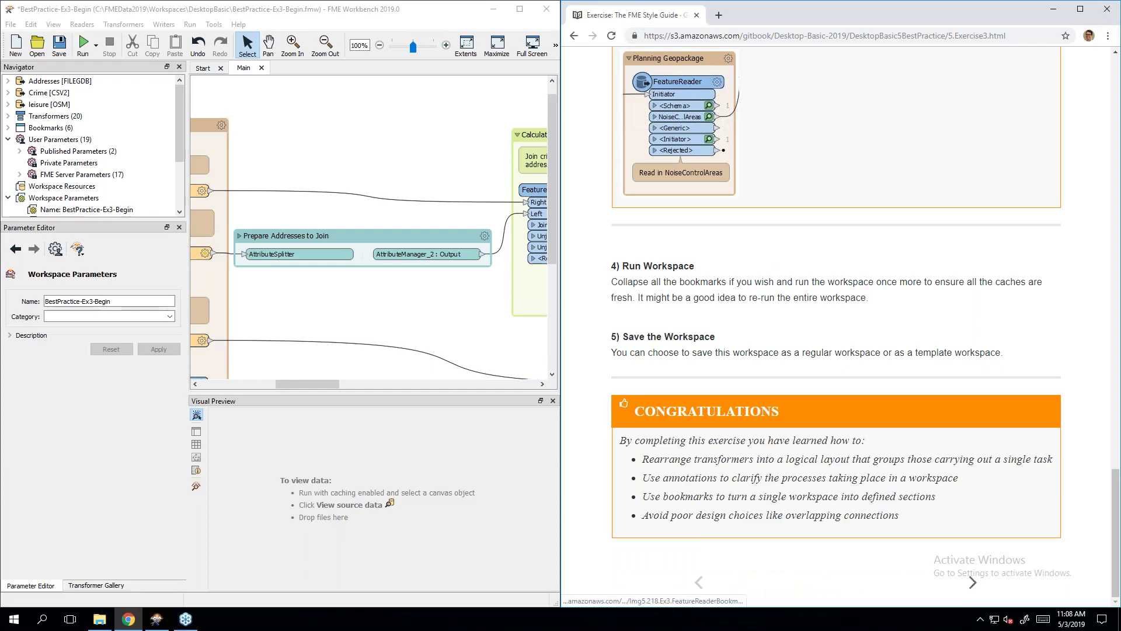
key("Home")
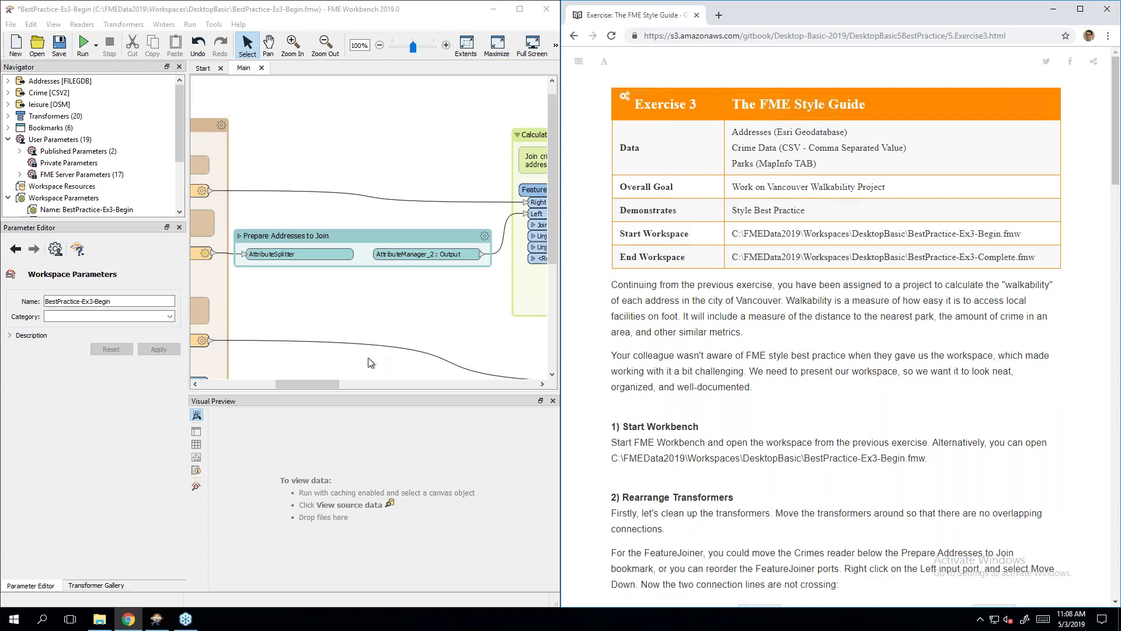
left_click_drag(297, 386, 474, 383)
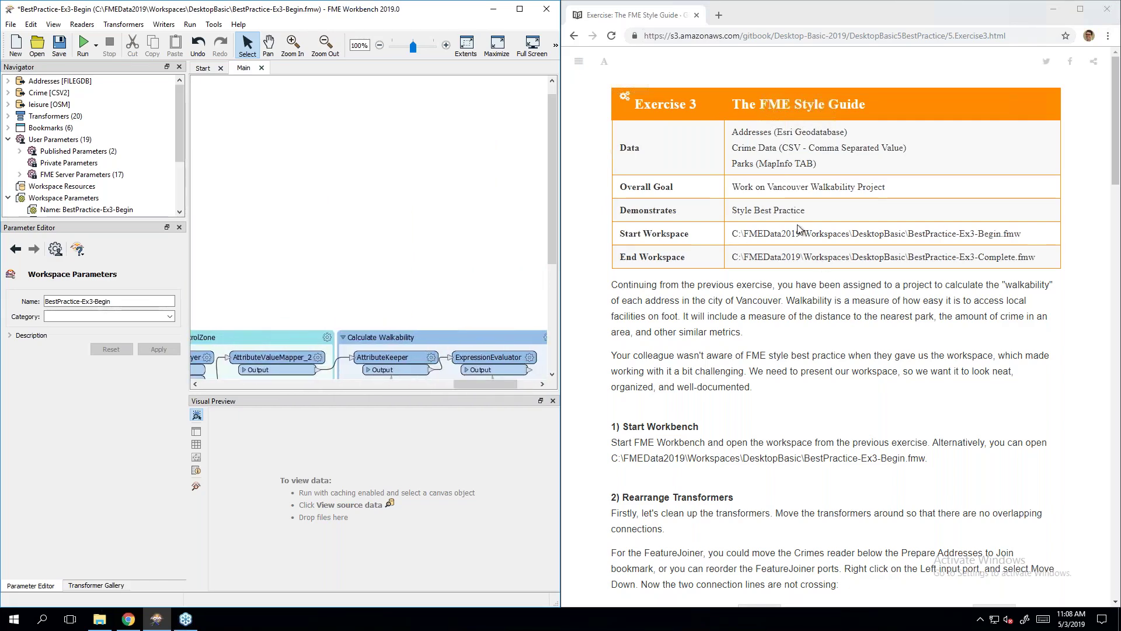
left_click_drag(731, 257, 1048, 263)
left_click(1002, 306)
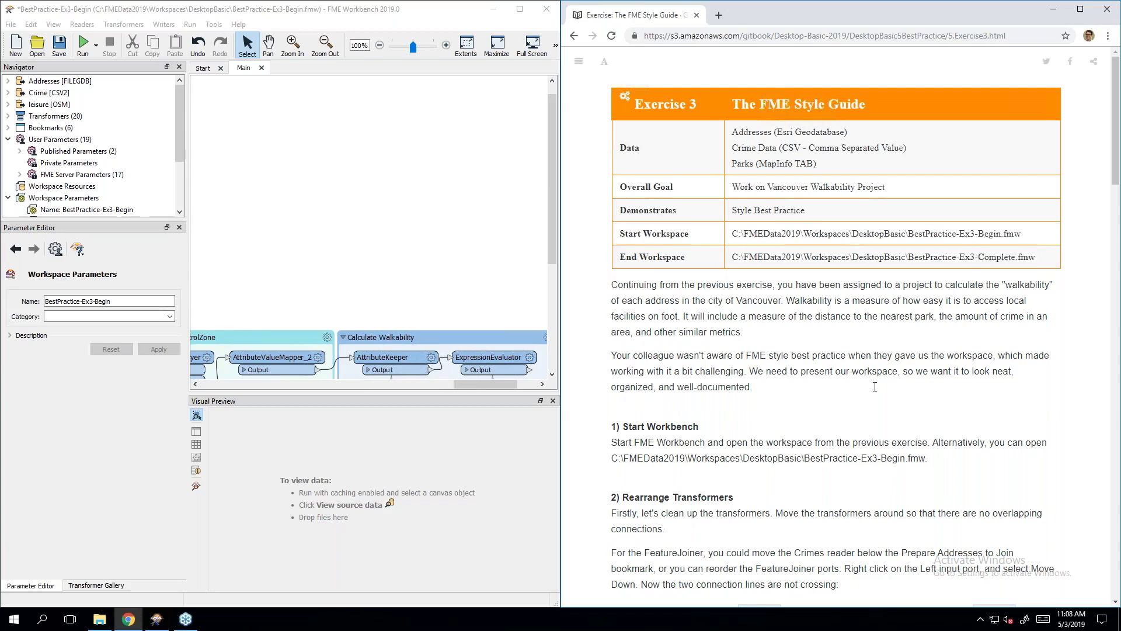
scroll(868, 403, "down", 20)
scroll(868, 403, "up", 15)
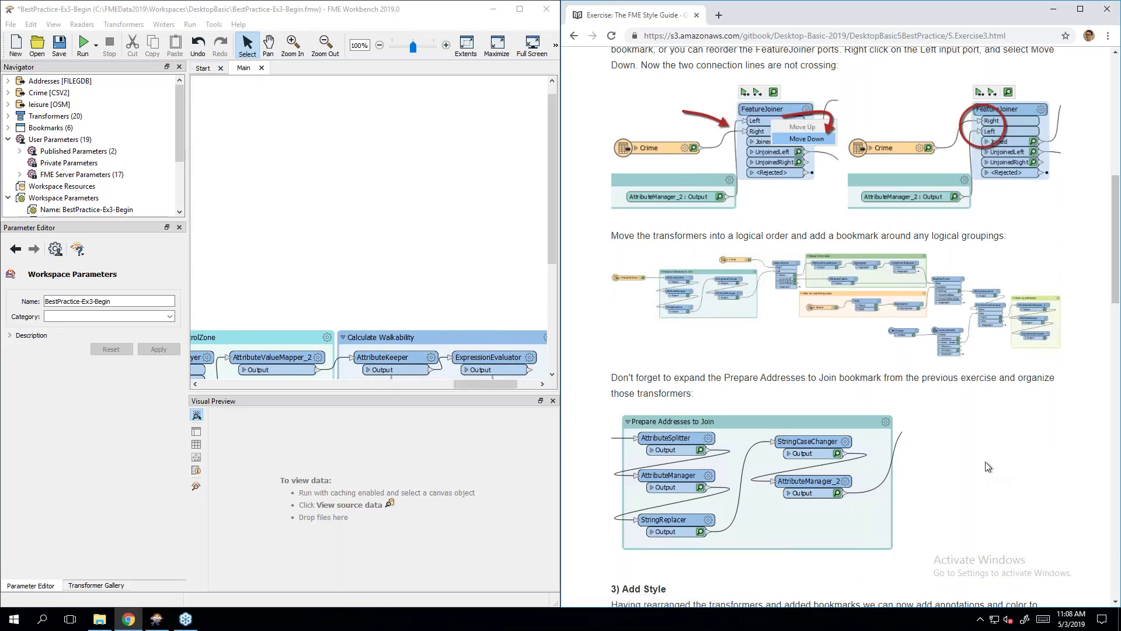
scroll(987, 464, "up", 10)
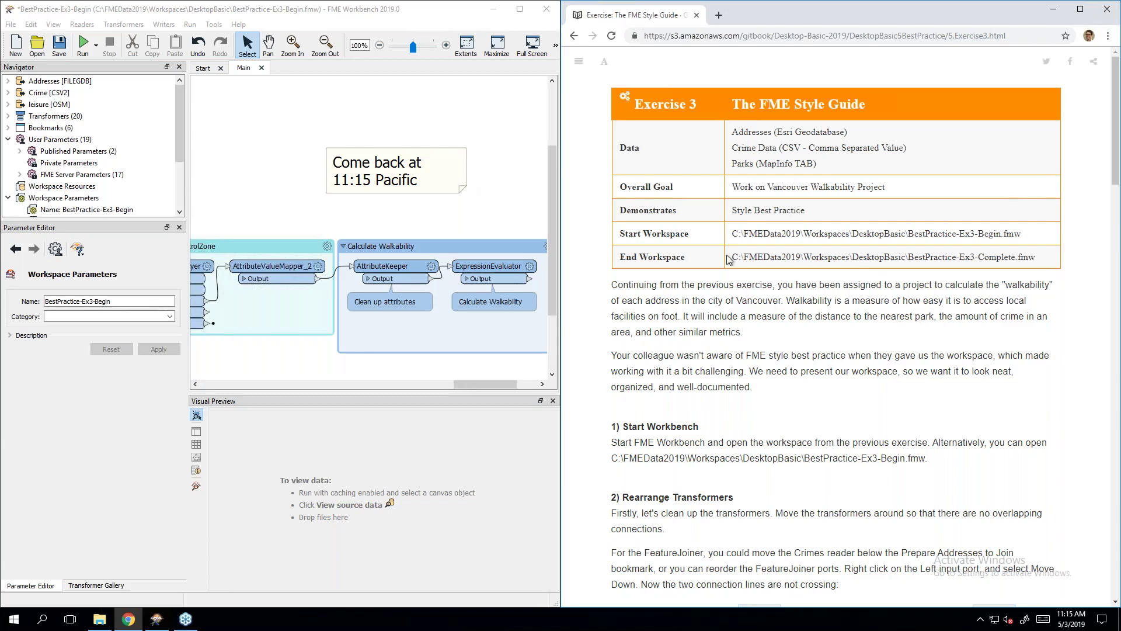
Step: Open the BestPractice-Ex3-Complete.fmw workspace from the DesktopBasic folder, without saving the changes to BestPractice-Ex3-Begin
left_click_drag(732, 258, 817, 258)
left_click(829, 258)
left_click(38, 47)
scroll(251, 219, "down", 5)
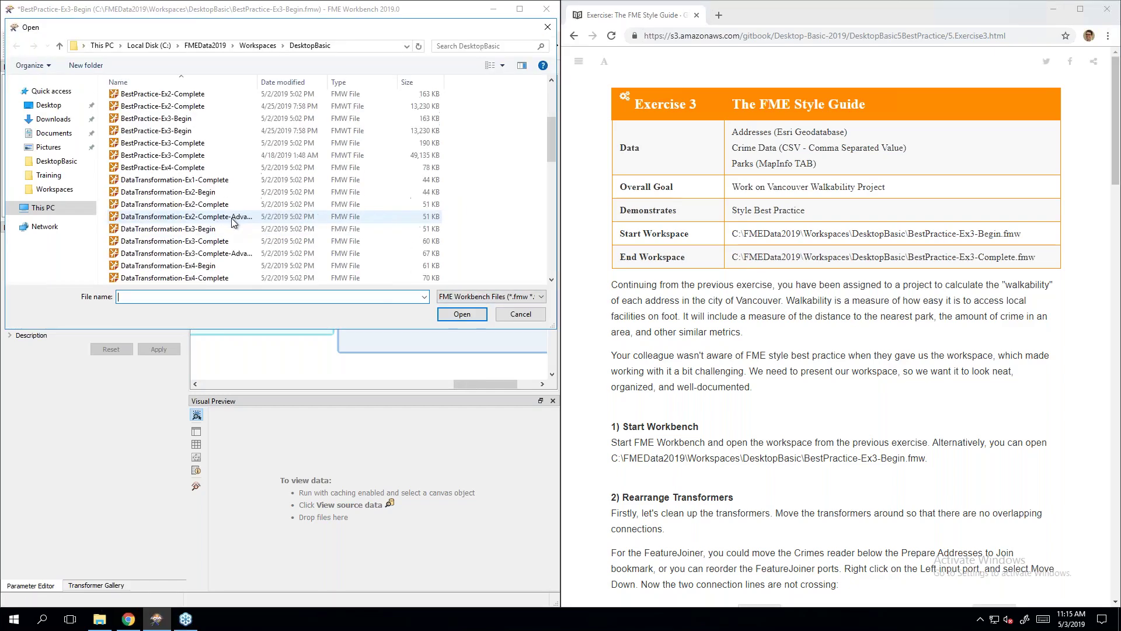
left_click(209, 156)
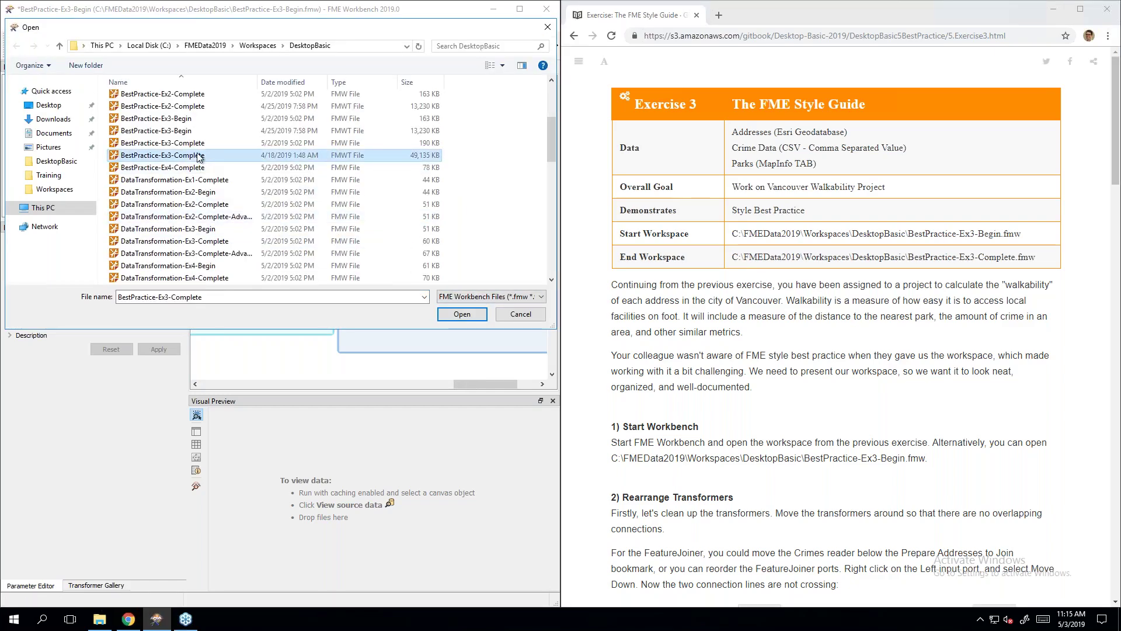
double_click(197, 145)
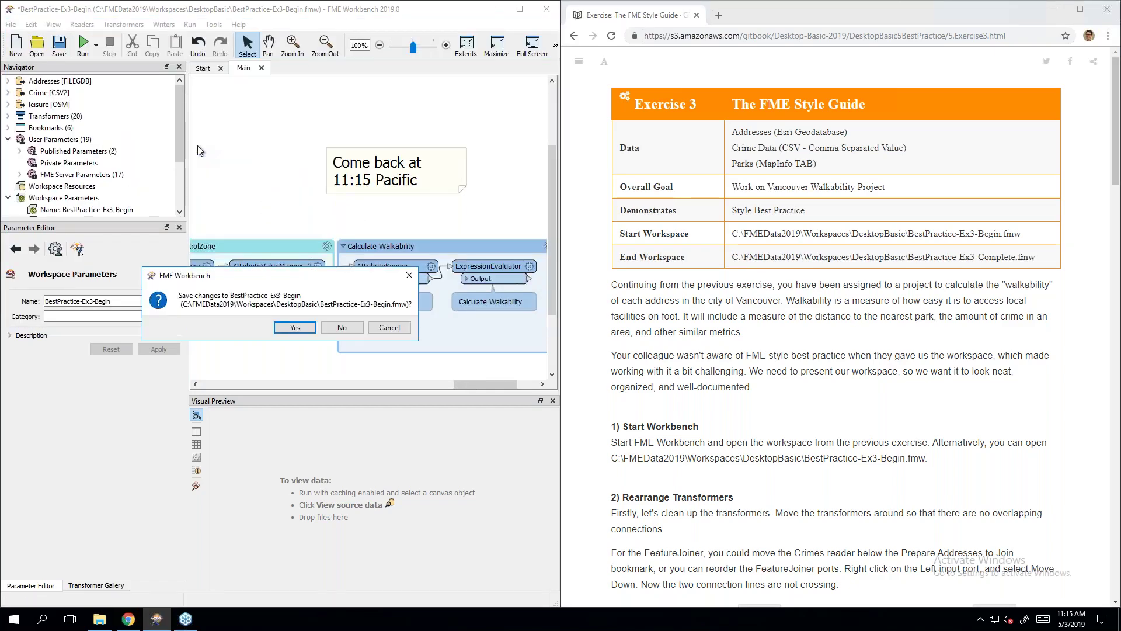
left_click(336, 330)
Step: Examine the completed workspace from the Addresses File Geodatabase bookmark through to Clean up attributes, noting its layout, bookmarks and annotations
scroll(367, 292, "up", 3)
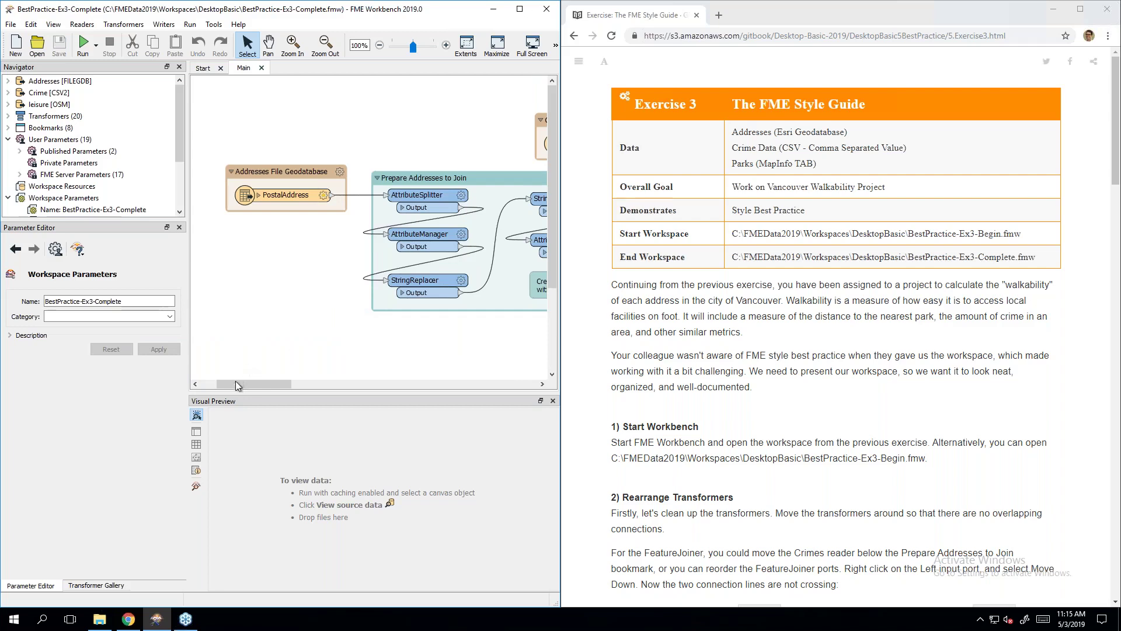
left_click_drag(237, 383, 302, 383)
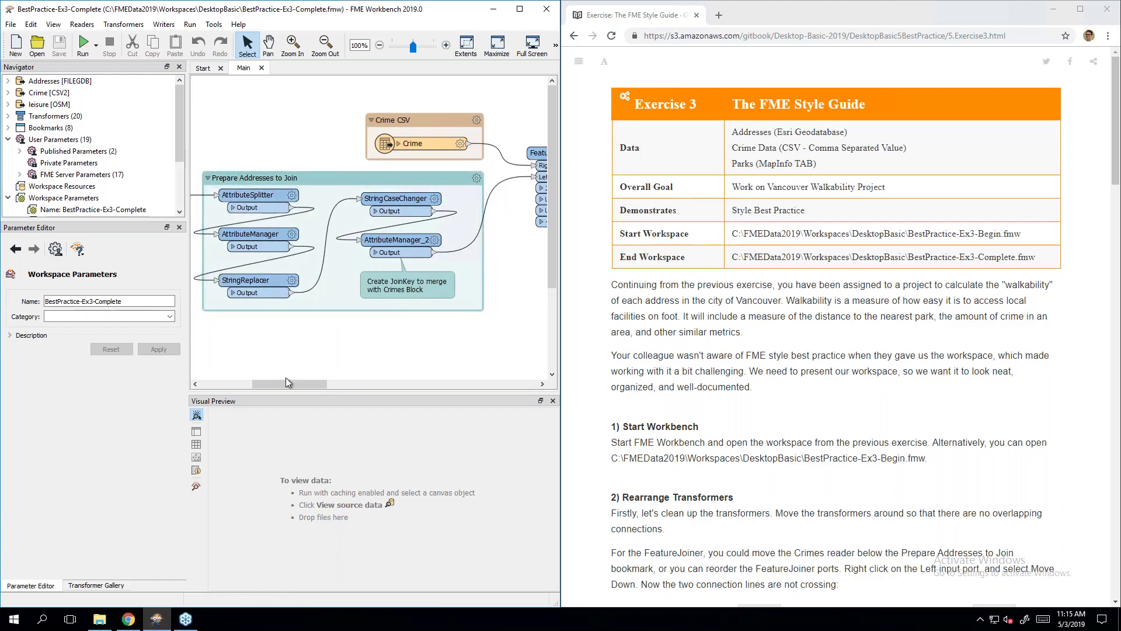
left_click_drag(285, 382, 382, 383)
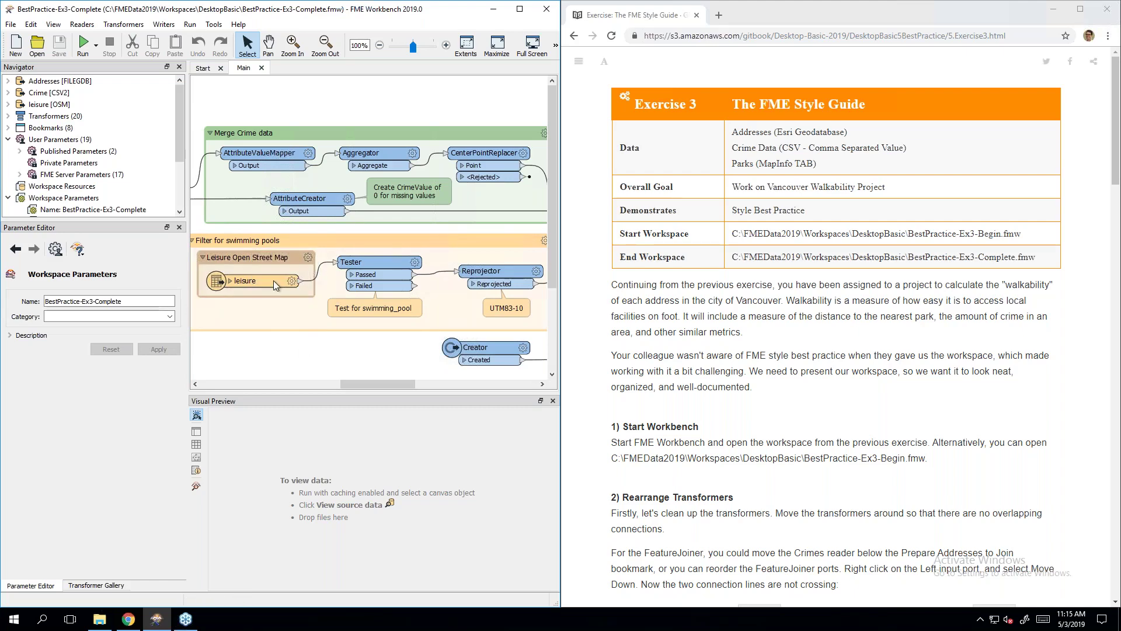
left_click_drag(359, 383, 423, 388)
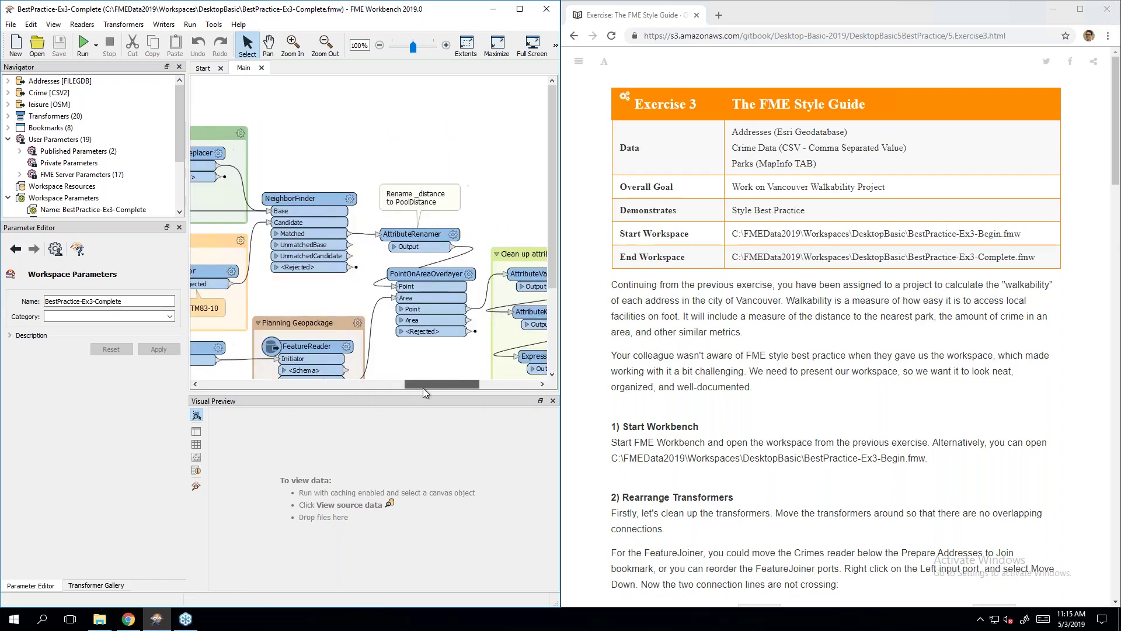
left_click(373, 384)
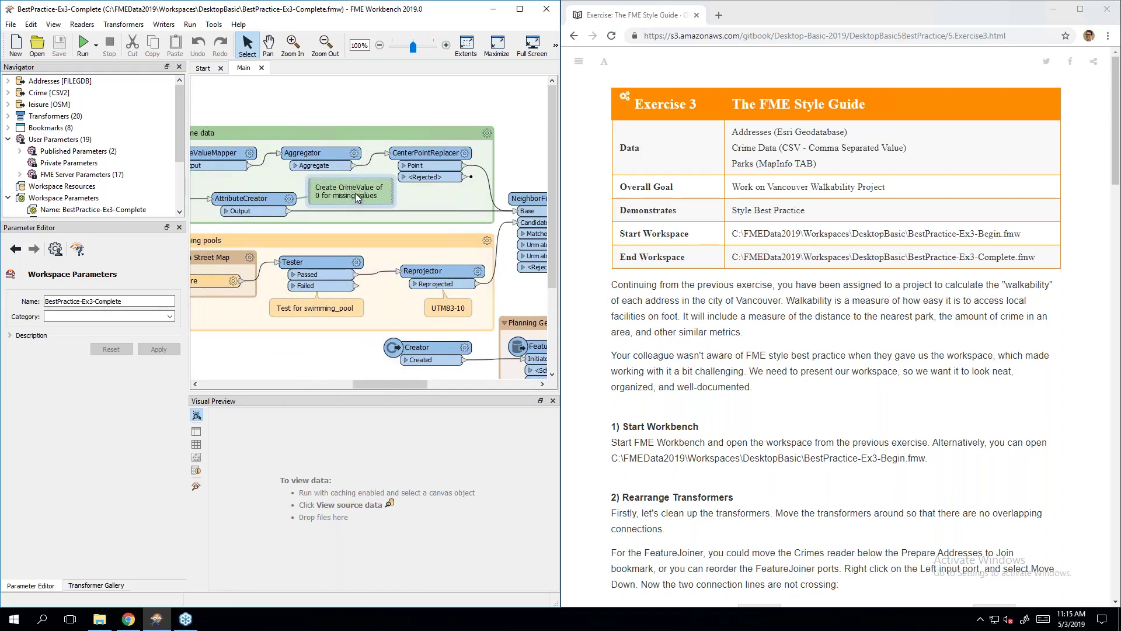
left_click_drag(373, 384, 461, 386)
scroll(271, 199, "down", 1)
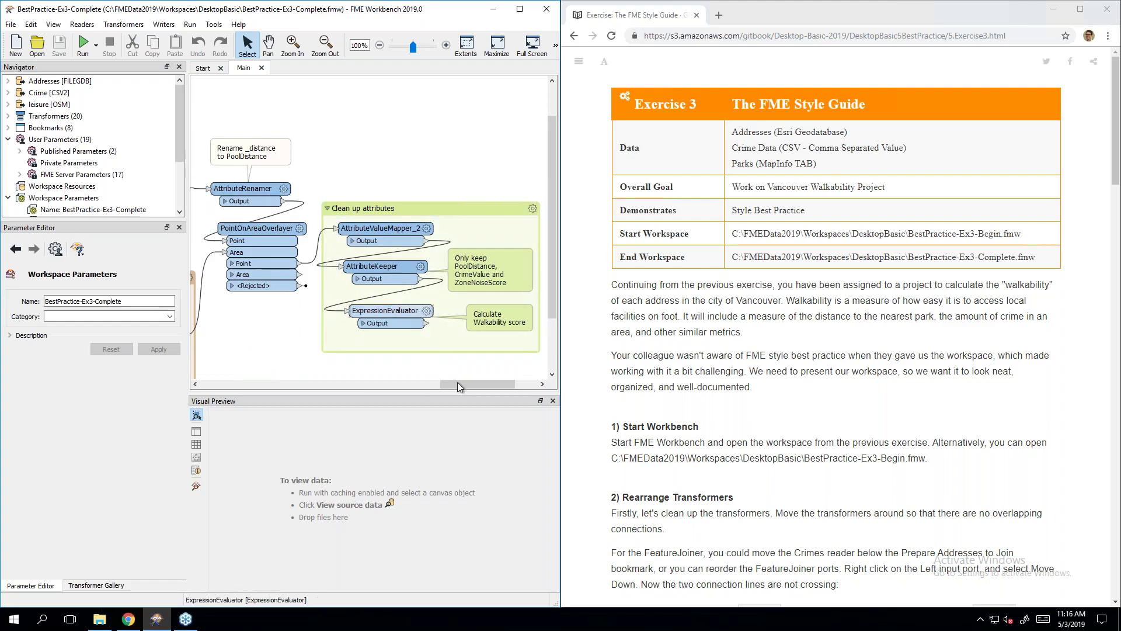
left_click_drag(463, 388, 514, 379)
scroll(445, 362, "down", 1)
scroll(449, 376, "up", 2)
Step: Go on from Exercise 3 to the Module Review page, read its key points, and open the Best Practice Quiz
left_click(846, 383)
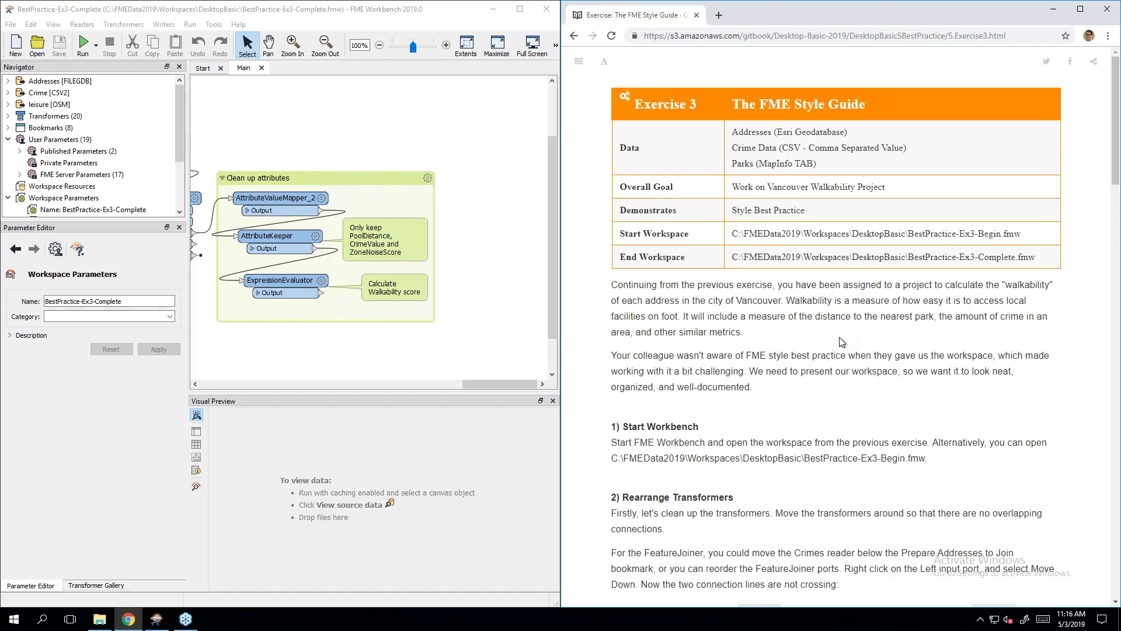
scroll(841, 359, "down", 1)
scroll(841, 359, "down", 1)
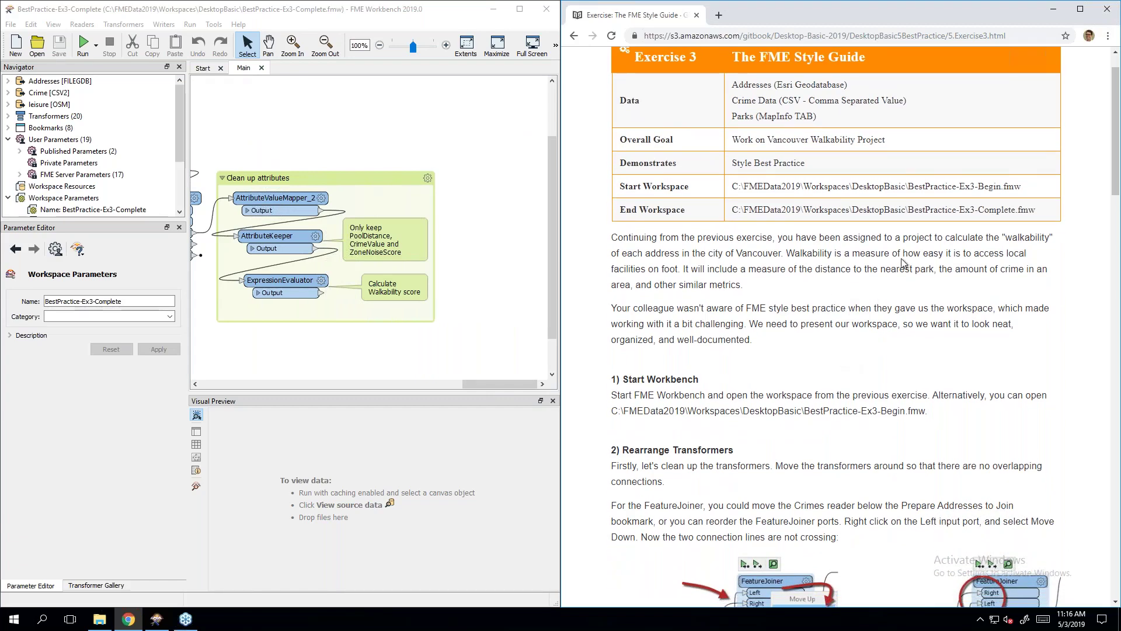
key("Right")
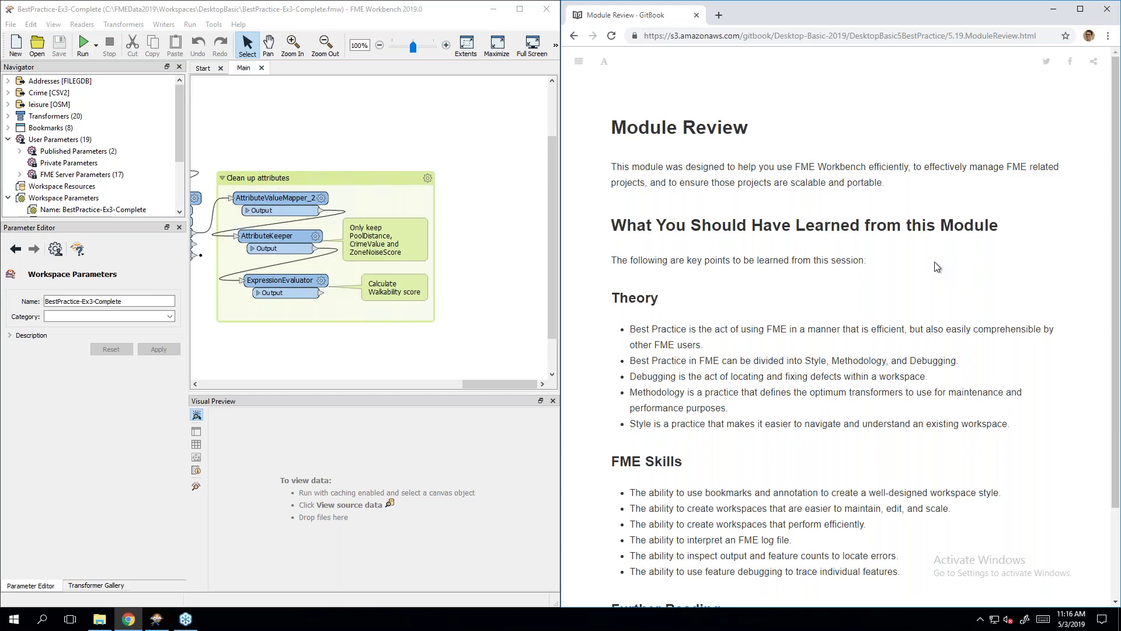
scroll(935, 272, "down", 2)
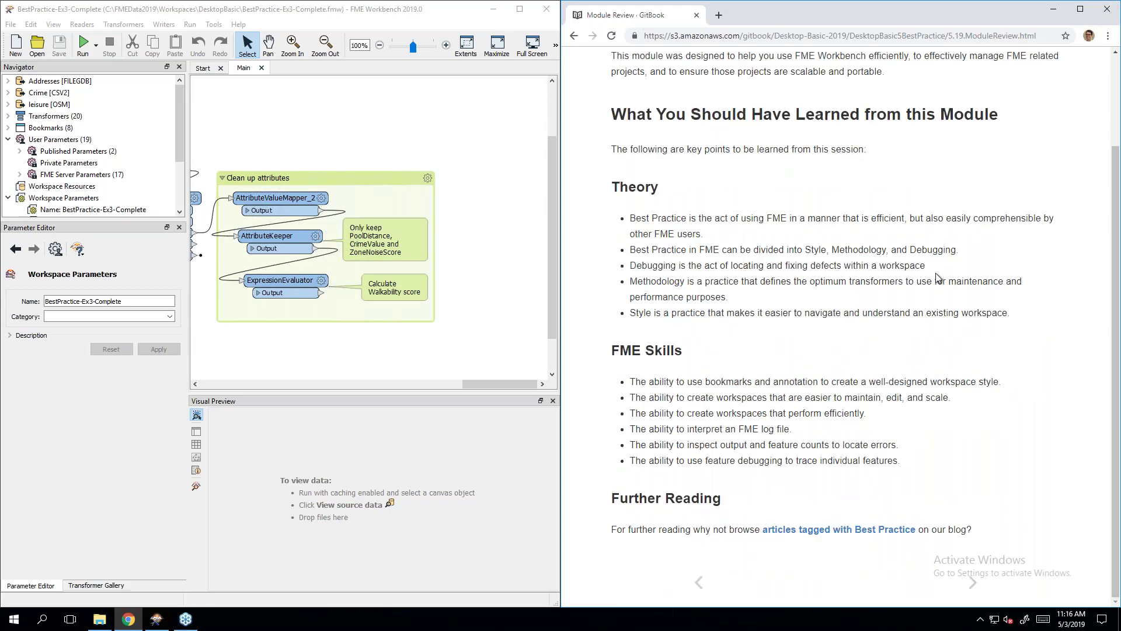
left_click(972, 583)
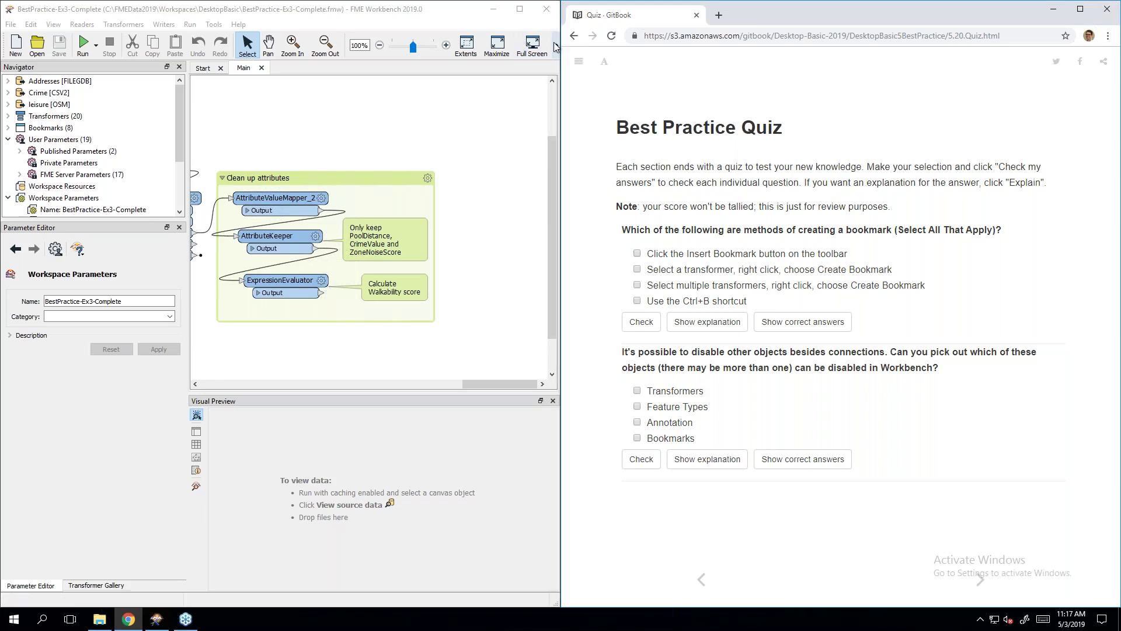
Step: Try inserting a new bookmark over the Clean up attributes area, undo it, and mark the quiz's Insert Bookmark answer
left_click(243, 30)
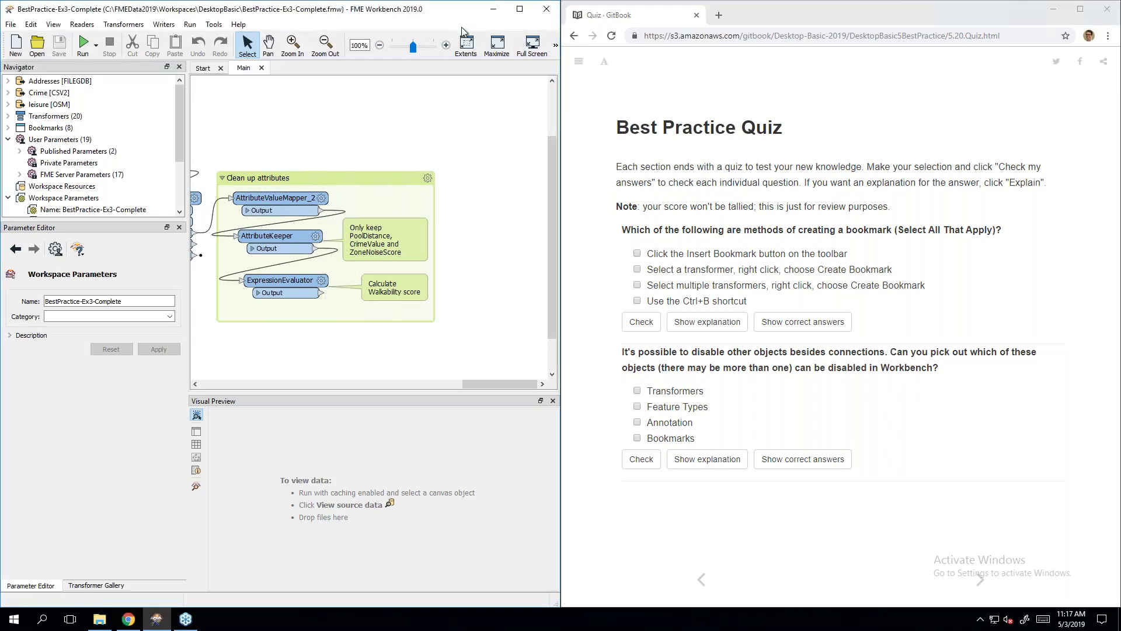
left_click(556, 45)
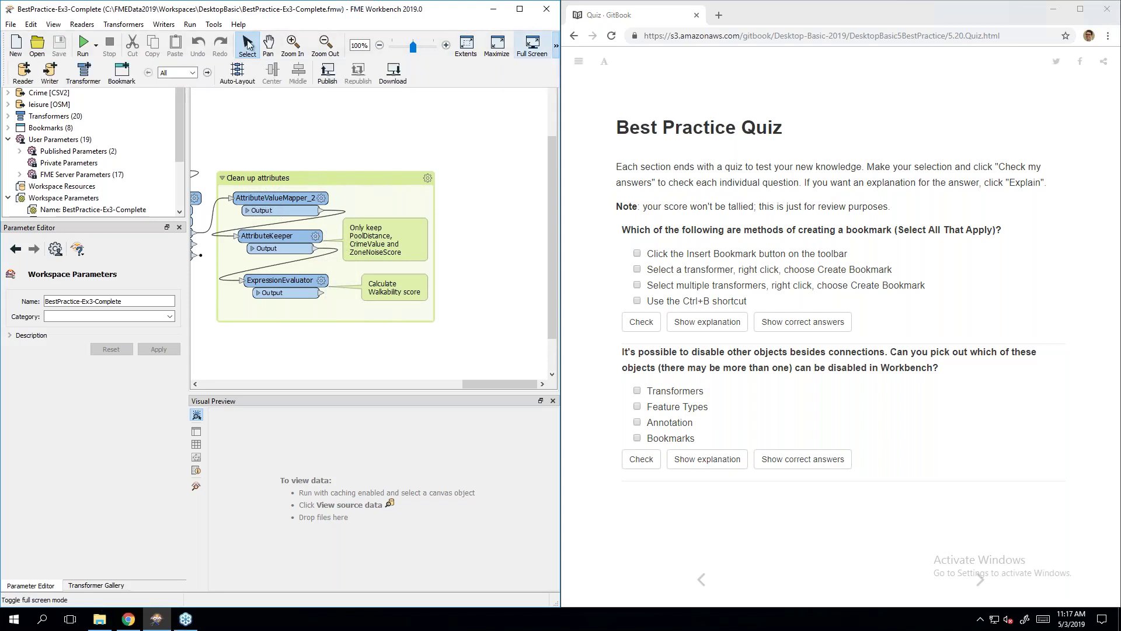
left_click(121, 71)
left_click(336, 163)
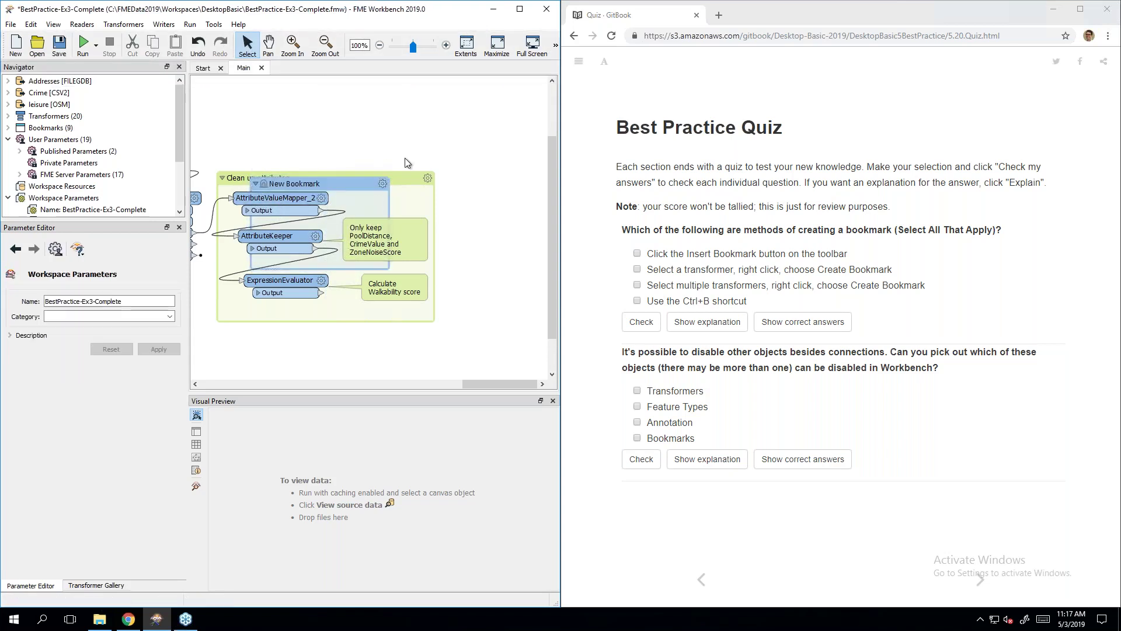
key("ctrl+z")
left_click(637, 253)
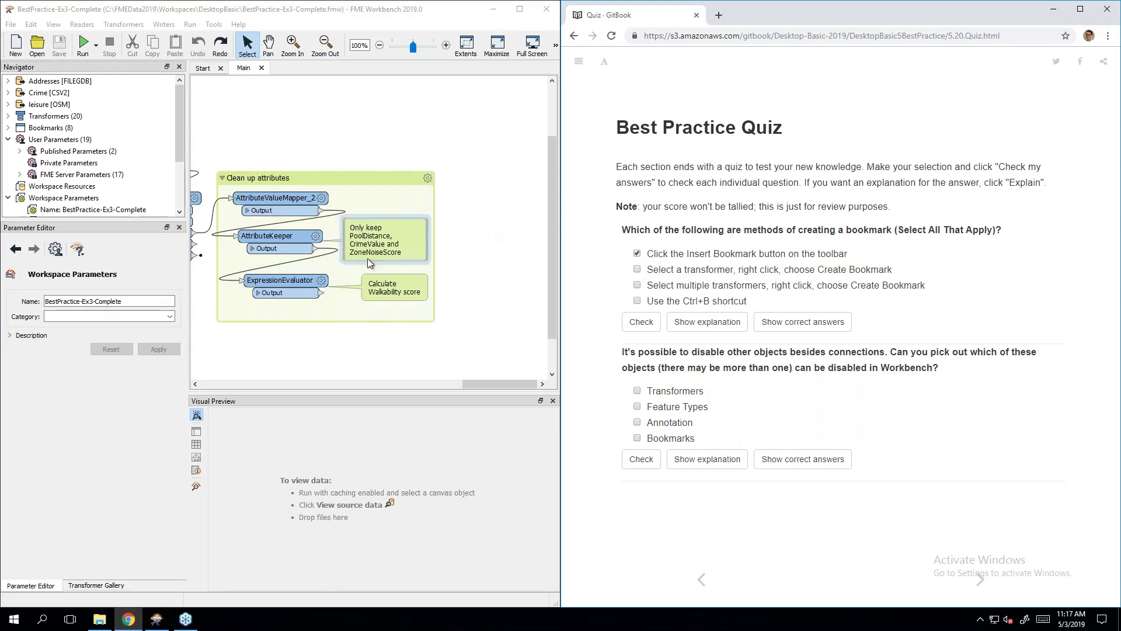
Step: Try creating a bookmark around ExpressionEvaluator alone, undo it, and mark the quiz answer about selecting a single transformer
right_click(290, 275)
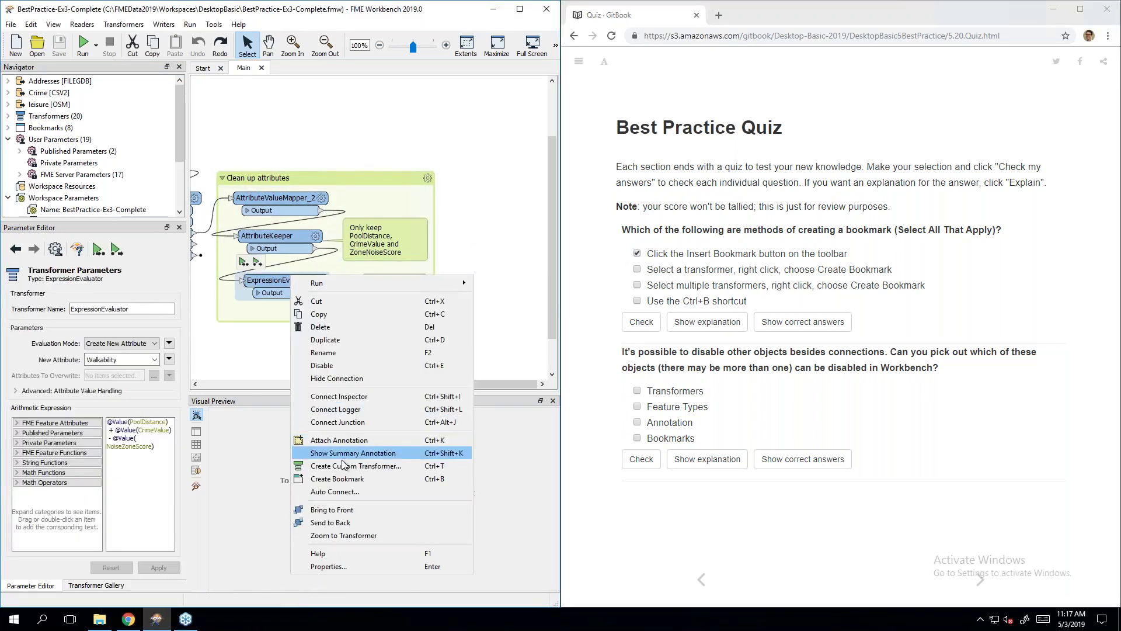
left_click(342, 479)
left_click(470, 306)
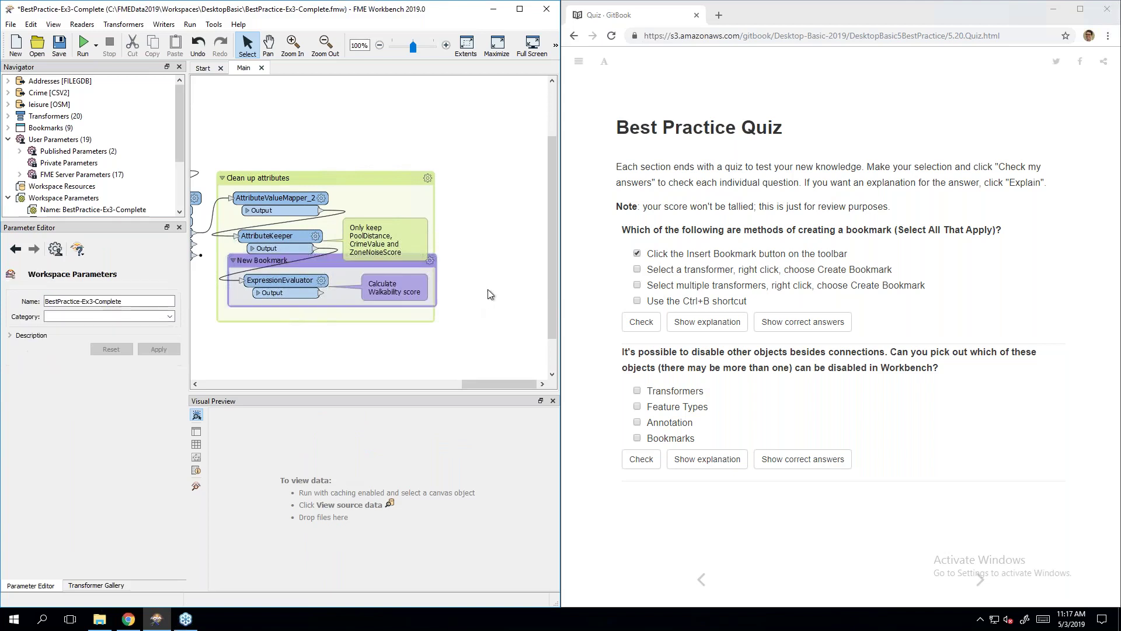
key("ctrl+z")
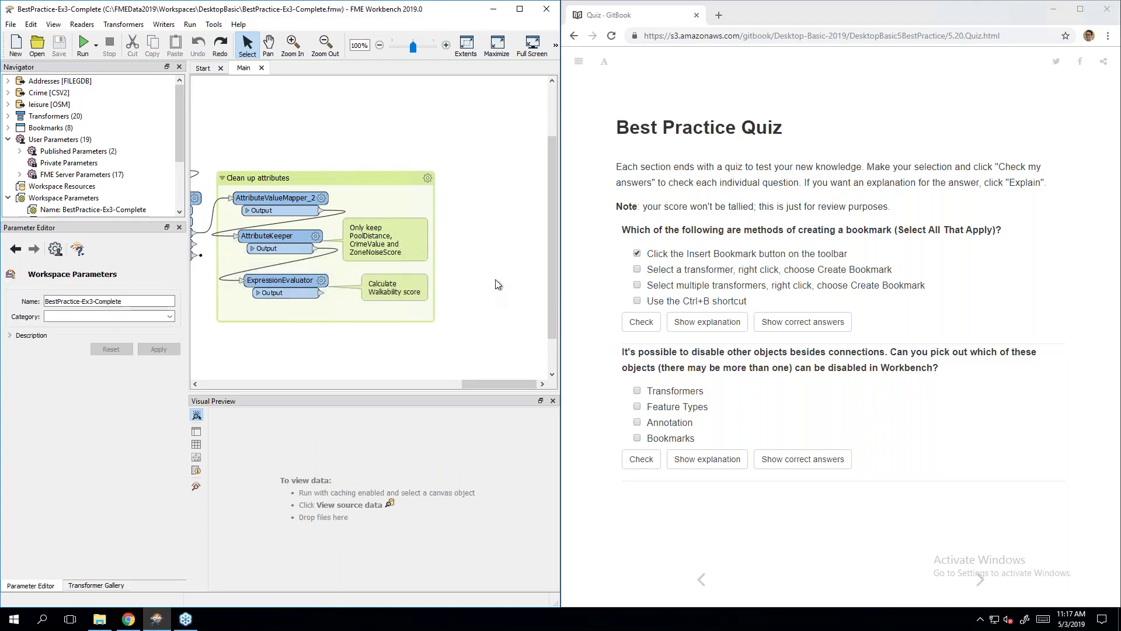
left_click(638, 270)
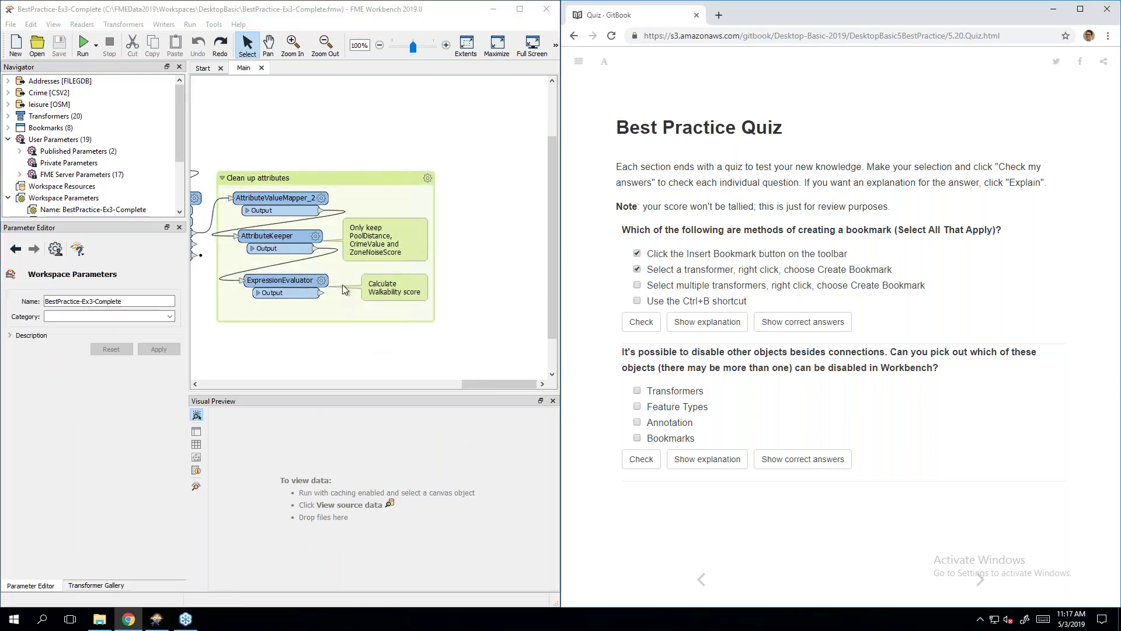
Step: Try creating one bookmark around the selected Clean up attributes transformers, undo it, and mark the quiz answer about selecting multiple transformers
left_click_drag(370, 353, 228, 167)
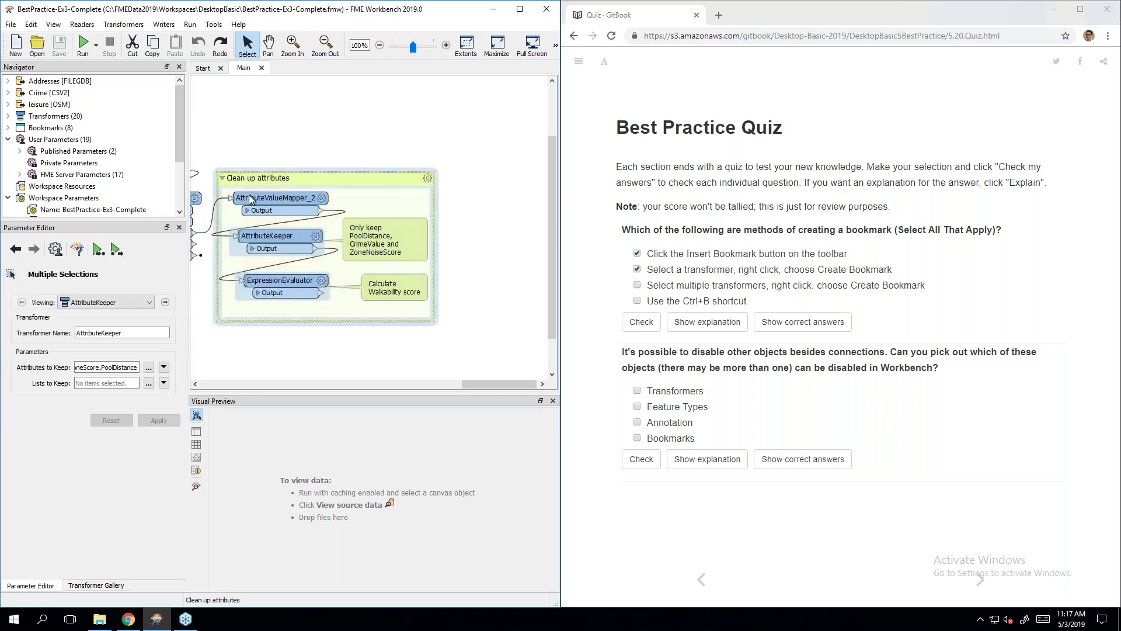
right_click(259, 234)
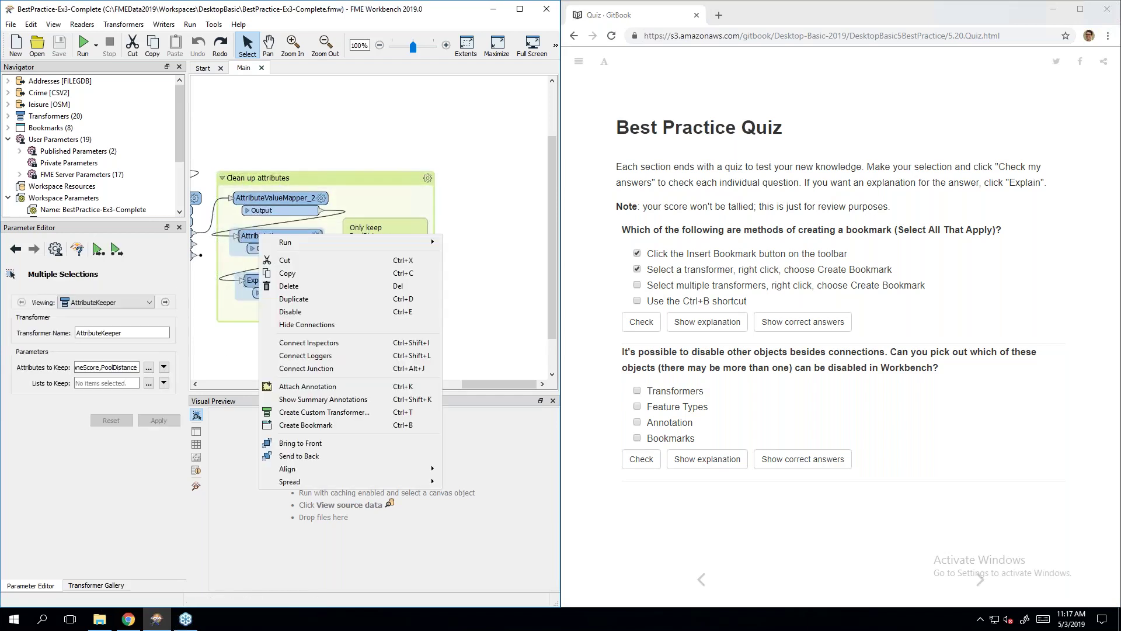
left_click(309, 425)
left_click(505, 233)
key("ctrl+z")
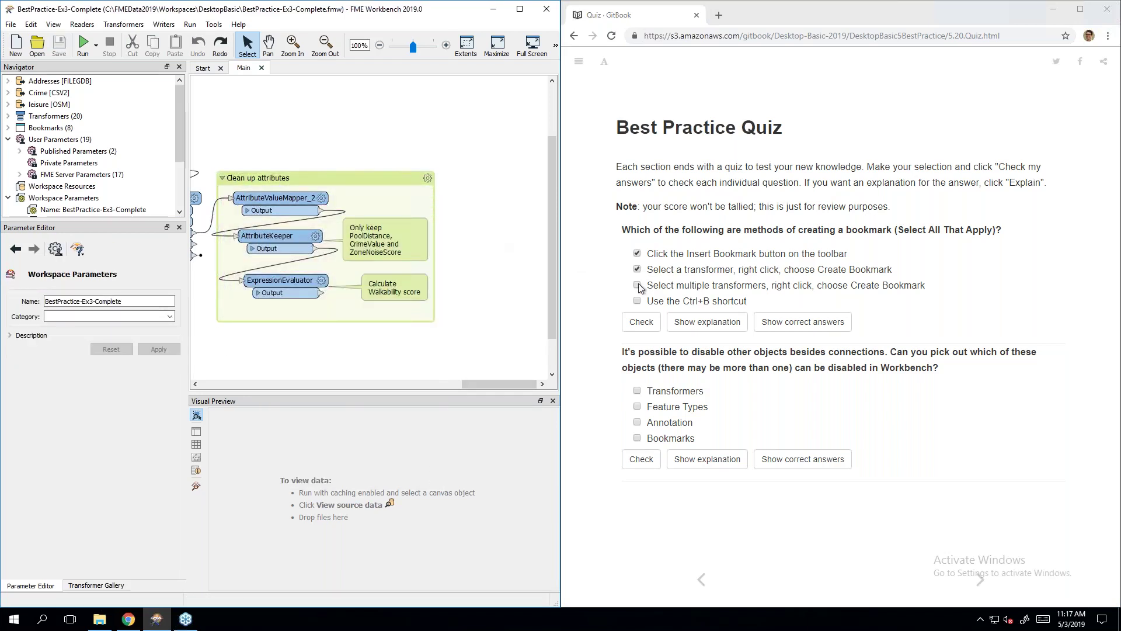
left_click(638, 285)
Step: Insert a new bookmark on the empty canvas beside Clean up attributes, then mark the quiz's bookmark shortcut answer and check the first question
left_click(513, 227)
key("ctrl+b")
left_click(457, 175)
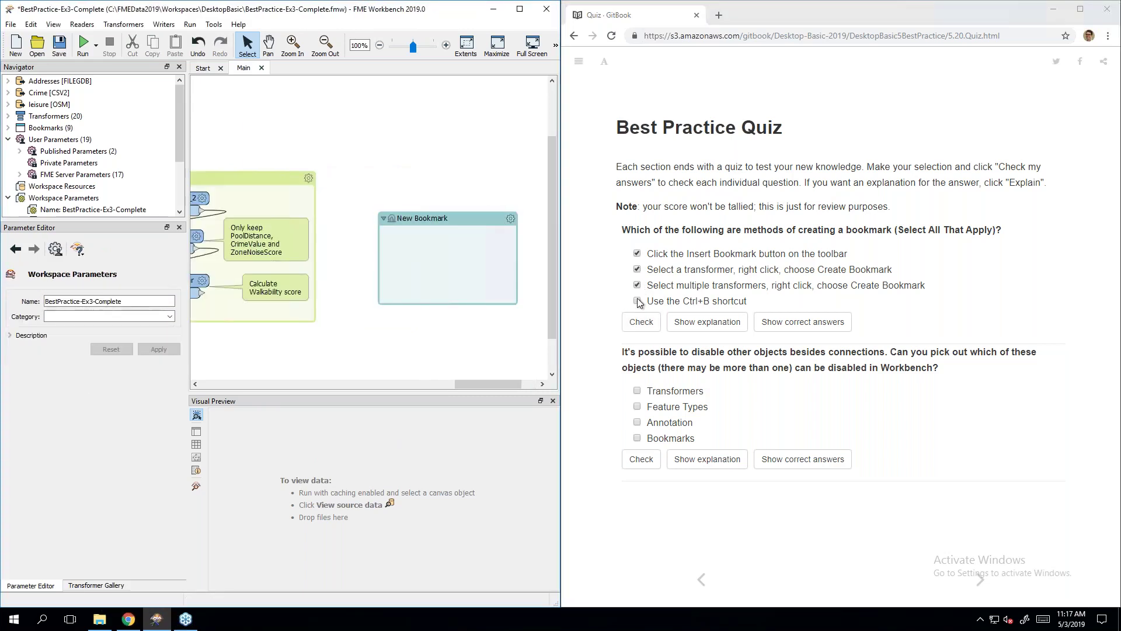
left_click(637, 301)
left_click(641, 321)
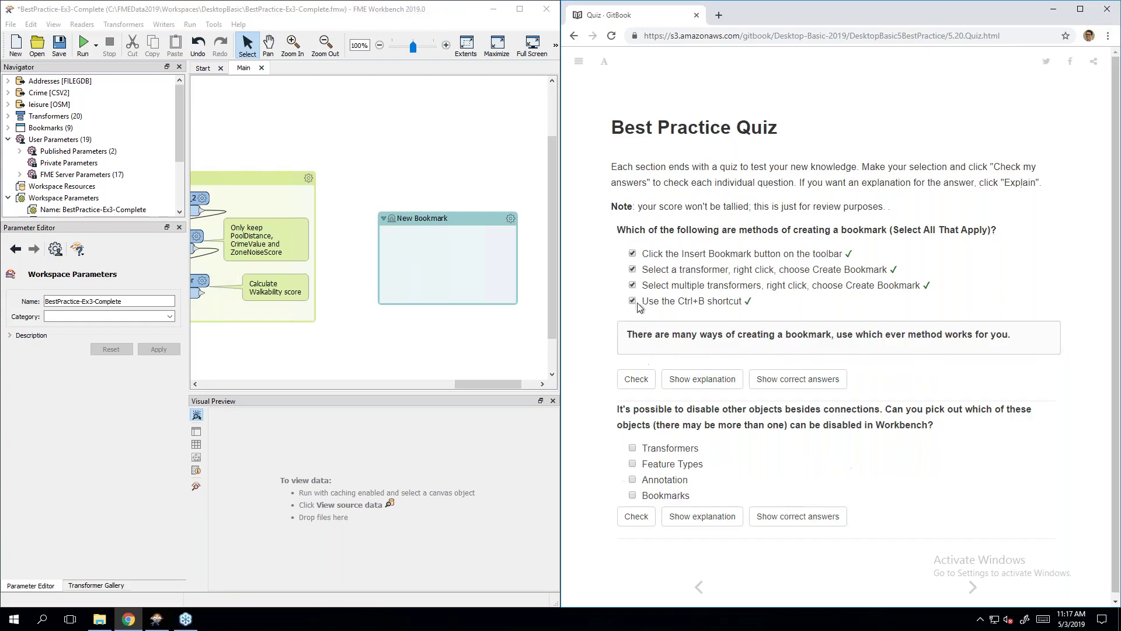
Step: Delete the new bookmark from the empty canvas, then mark Transformers and Feature Types as answers to the second quiz question
left_click(439, 223)
key("Delete")
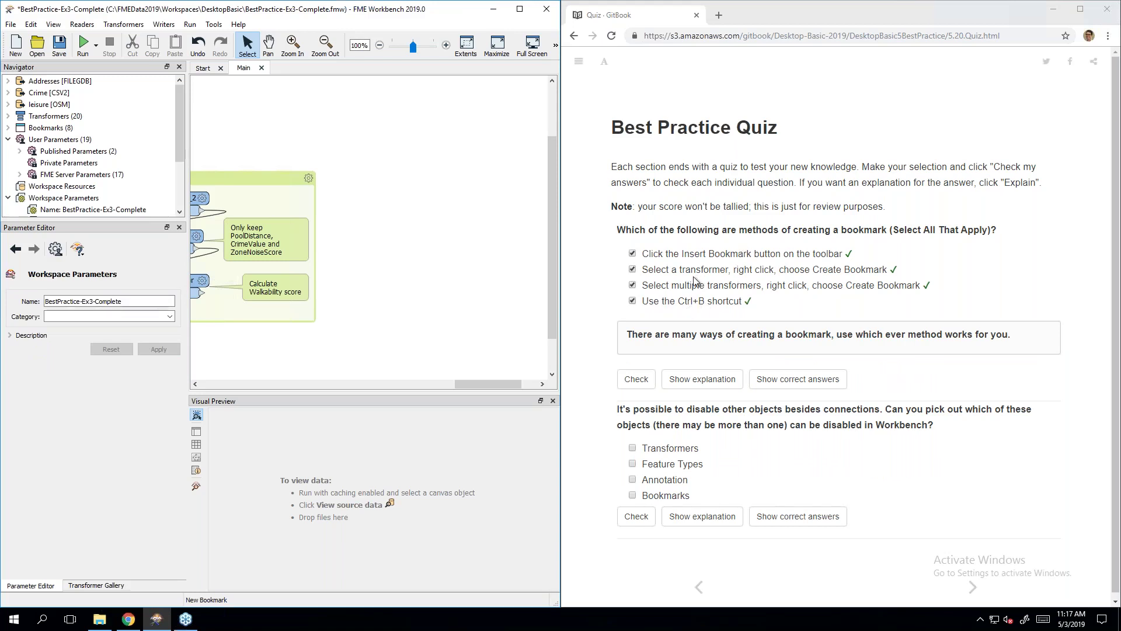
scroll(701, 328, "down", 1)
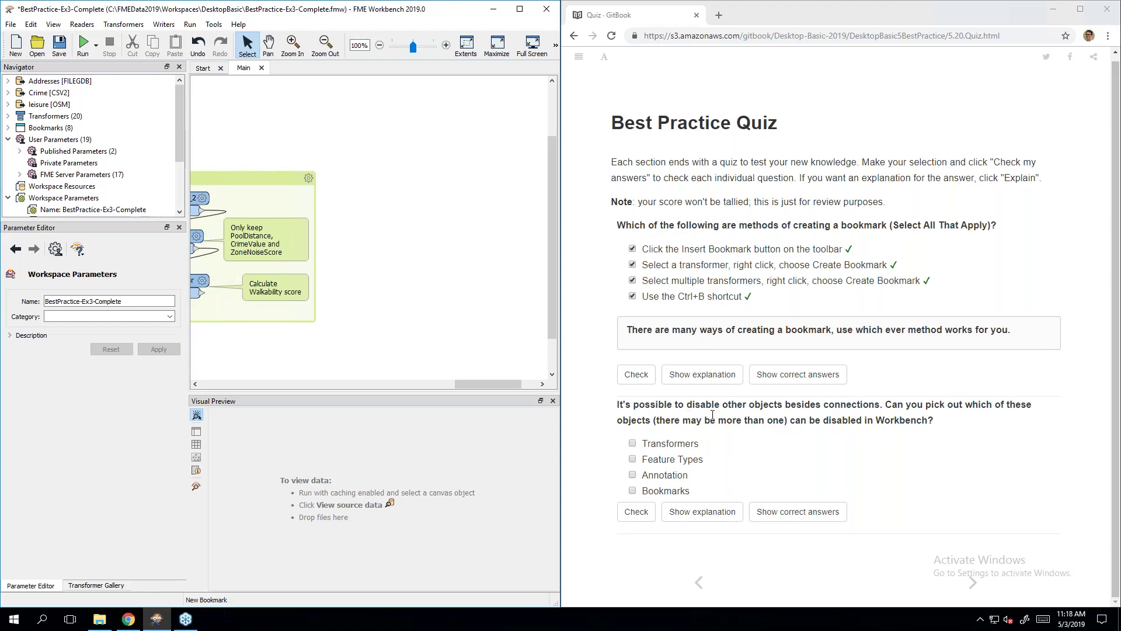
left_click(634, 460)
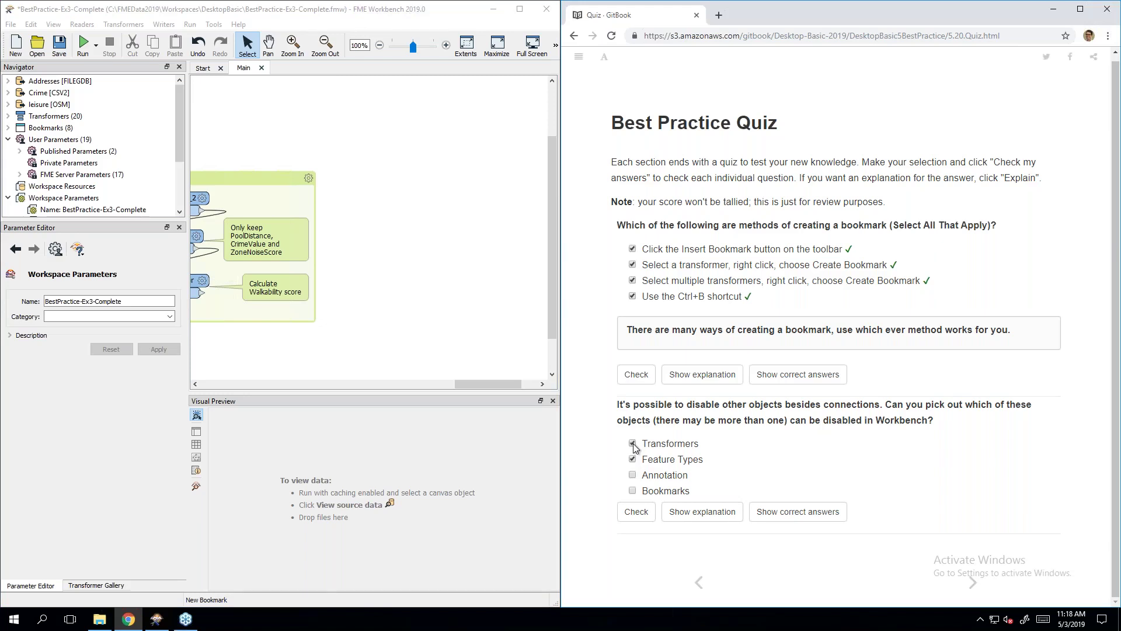
left_click(634, 445)
Step: Look through the available commands of the Calculate Walkability score annotation for a disable option
left_click_drag(502, 384, 472, 377)
right_click(433, 292)
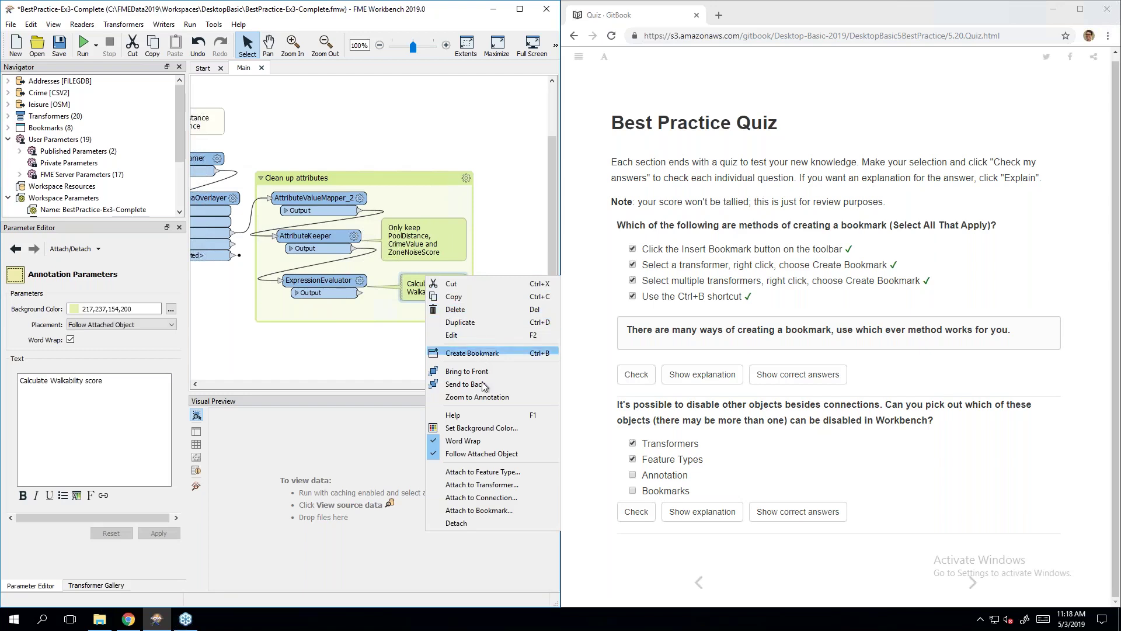
left_click(398, 151)
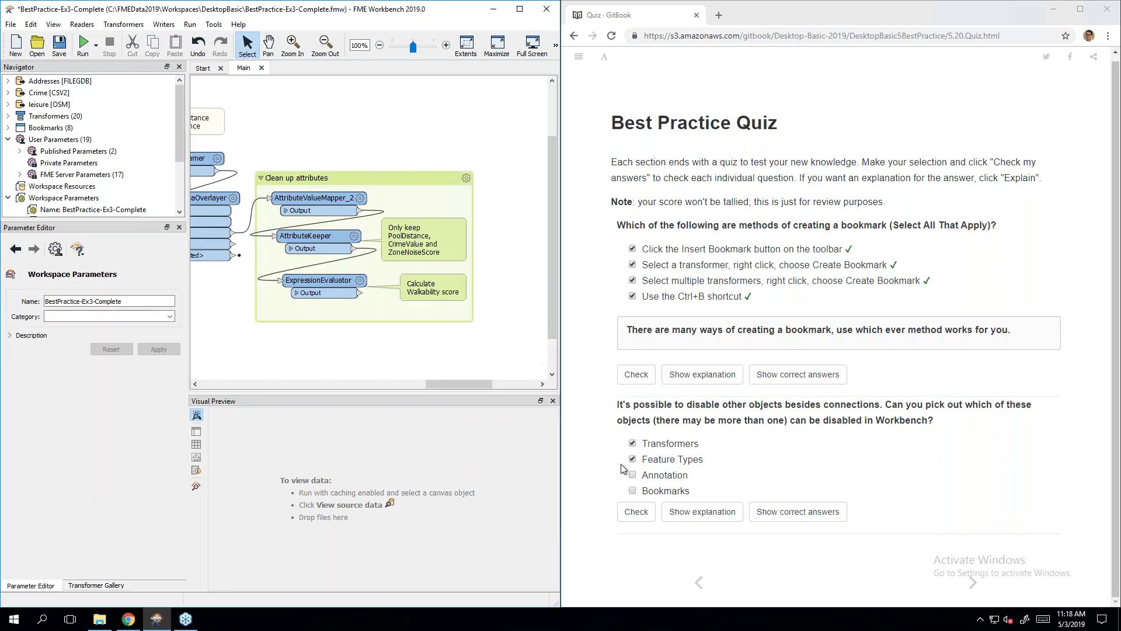
Step: Try disabling all objects in the Clean up attributes bookmark, then undo it
right_click(367, 173)
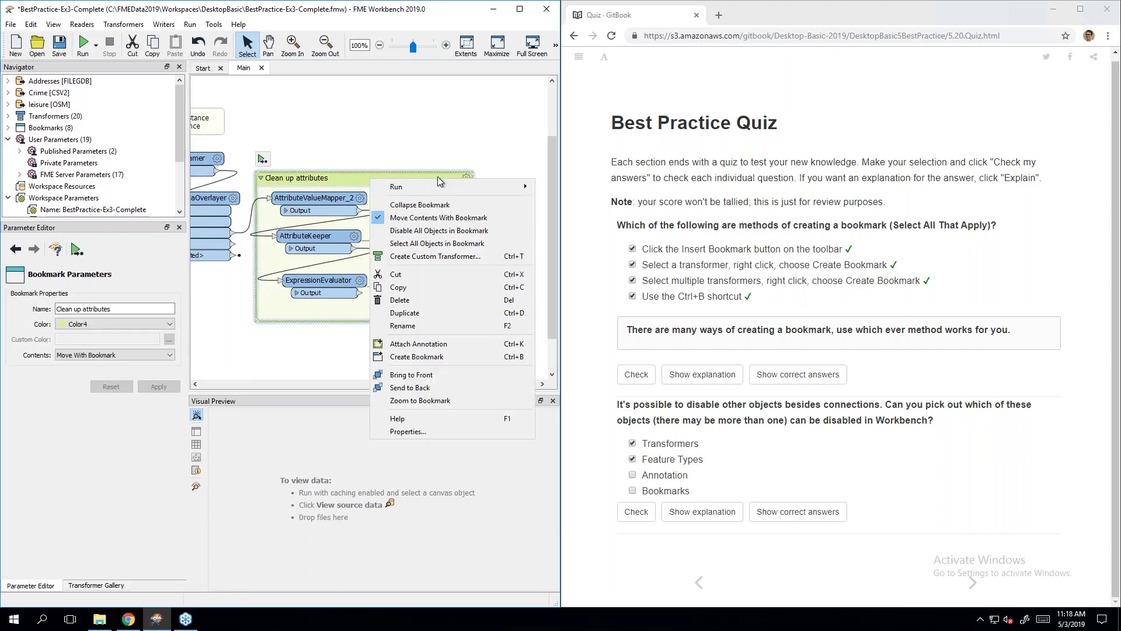
left_click(474, 238)
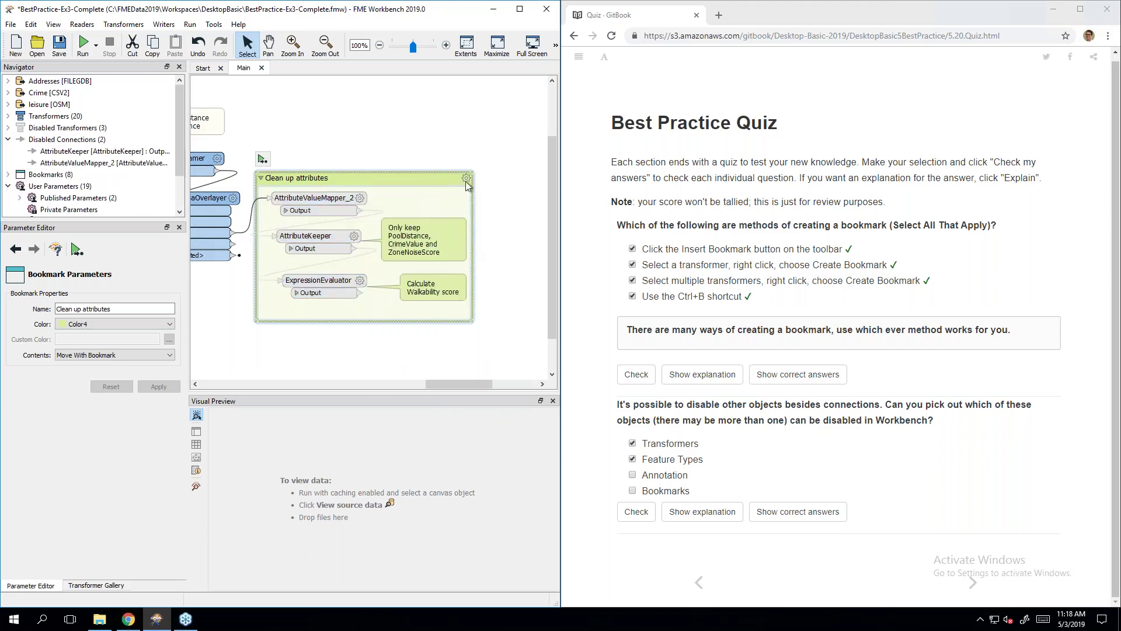
left_click(439, 106)
key("ctrl+z")
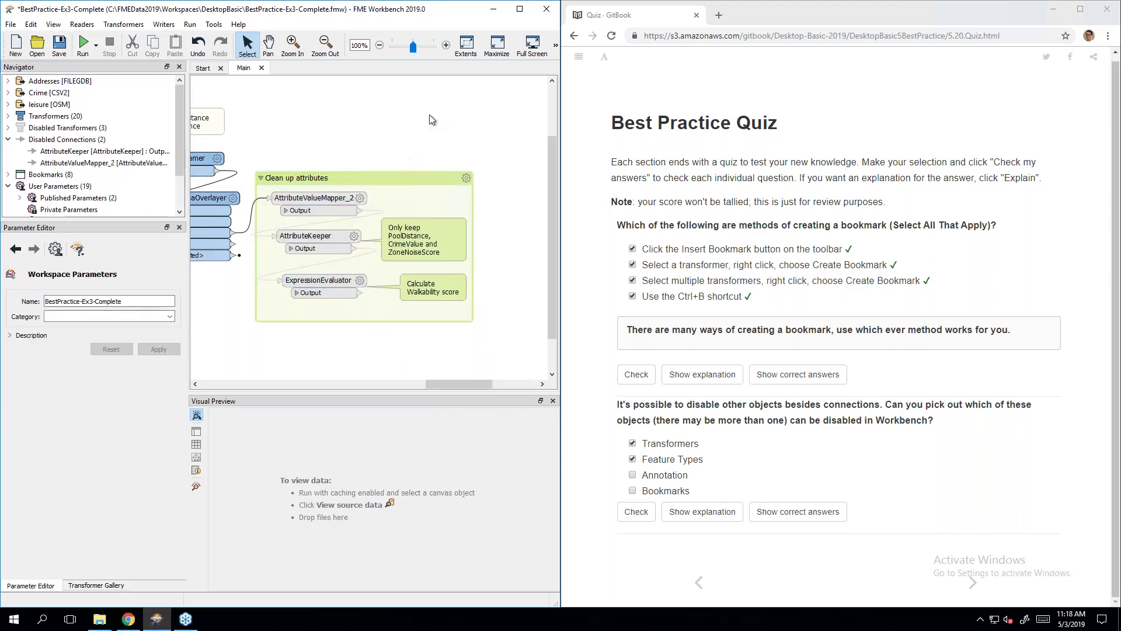
Step: Mark Bookmarks as an answer to the second quiz question, check the question, and clear the Bookmarks answer
left_click(632, 491)
left_click(637, 512)
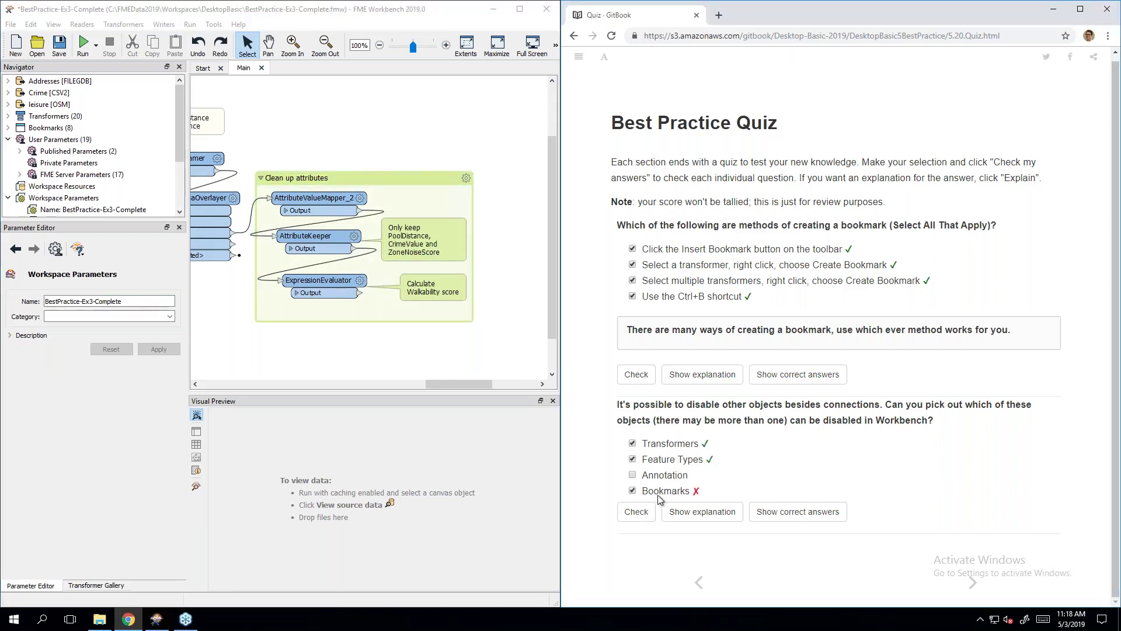
left_click(635, 491)
Step: Disable everything inside the Clean up attributes bookmark once more, then undo the change
left_click(417, 179)
right_click(325, 182)
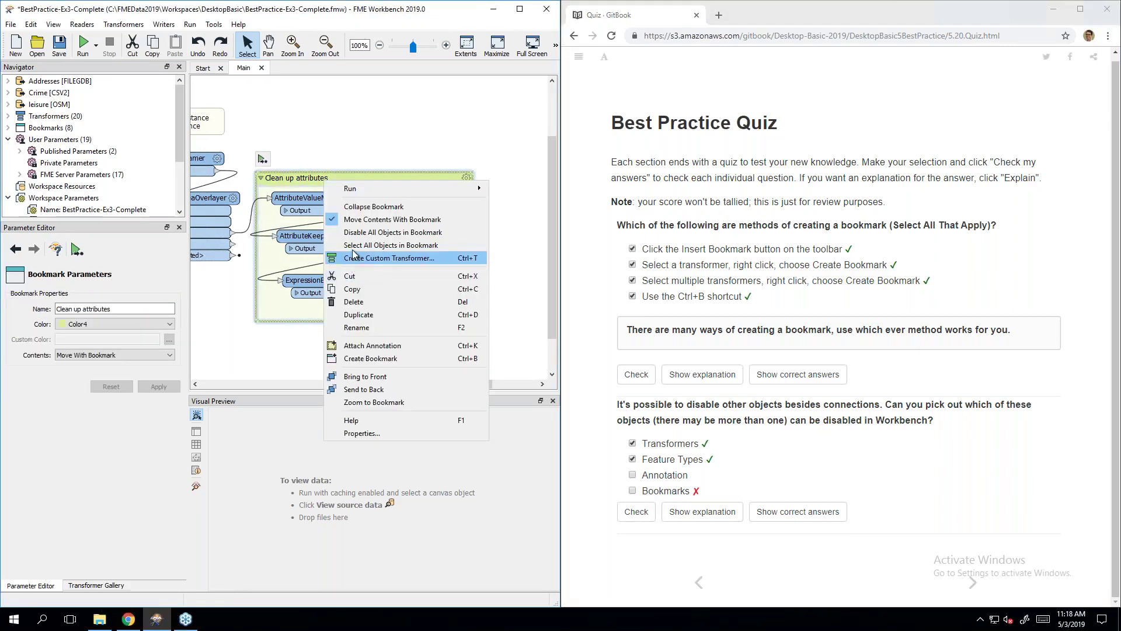
left_click(392, 233)
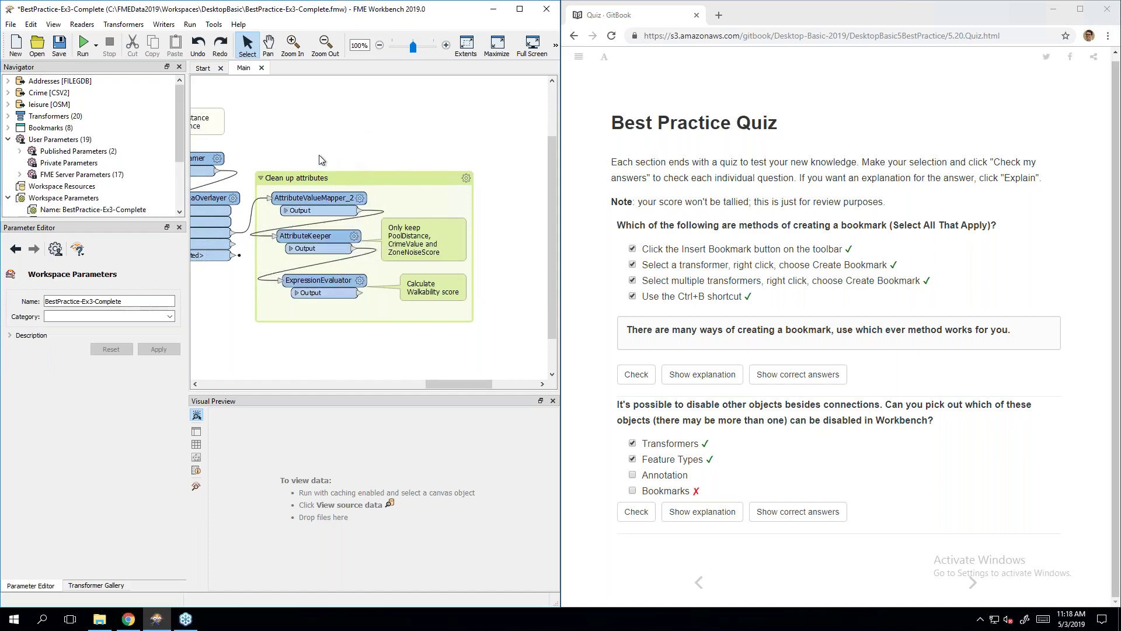
key("ctrl+z")
Step: Show the explanation for the second quiz question and highlight its text about disabling bookmarks
left_click(704, 509)
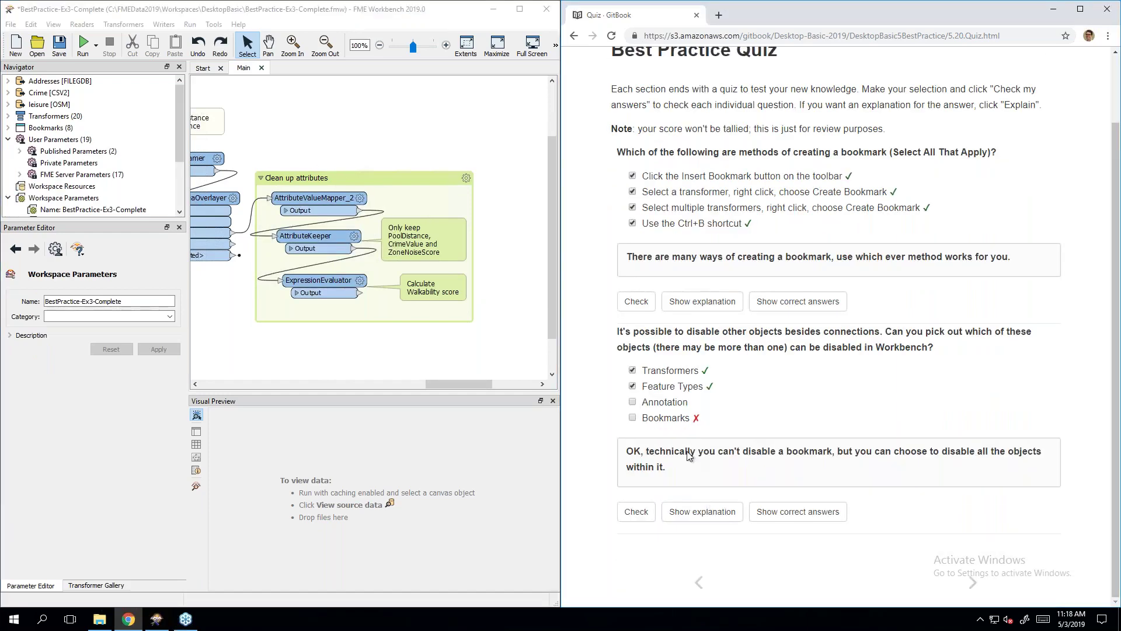
left_click_drag(637, 452, 694, 471)
left_click(694, 471)
Step: Skip past the FME Hackathon exercise to the Course Wrap-Up chapter and open its Product Information and Resources page
left_click(894, 282)
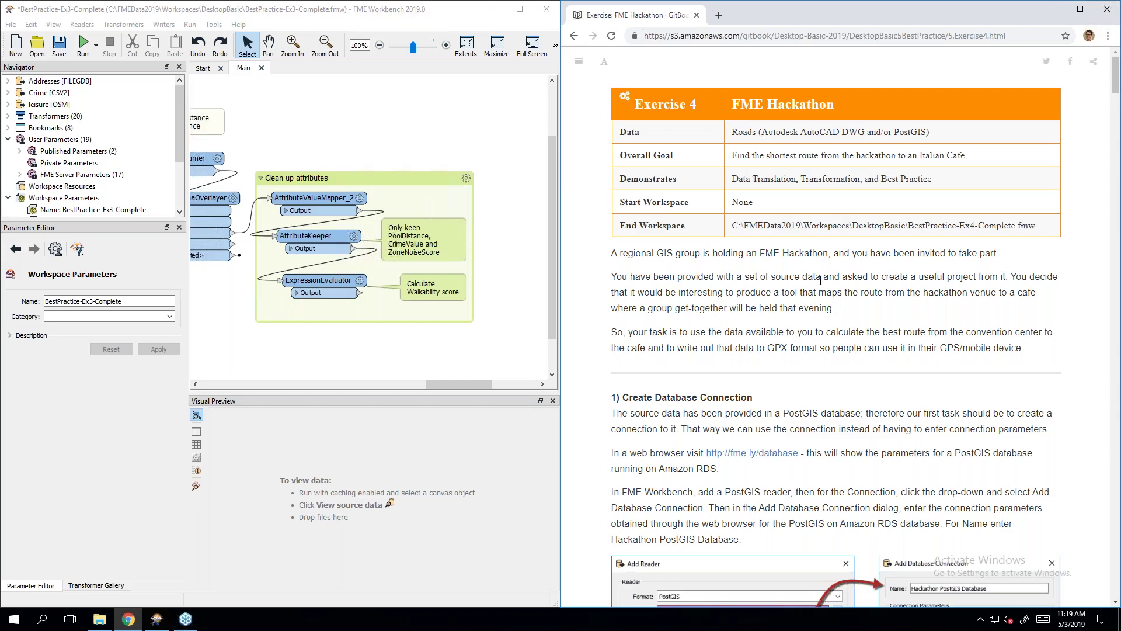
left_click(579, 62)
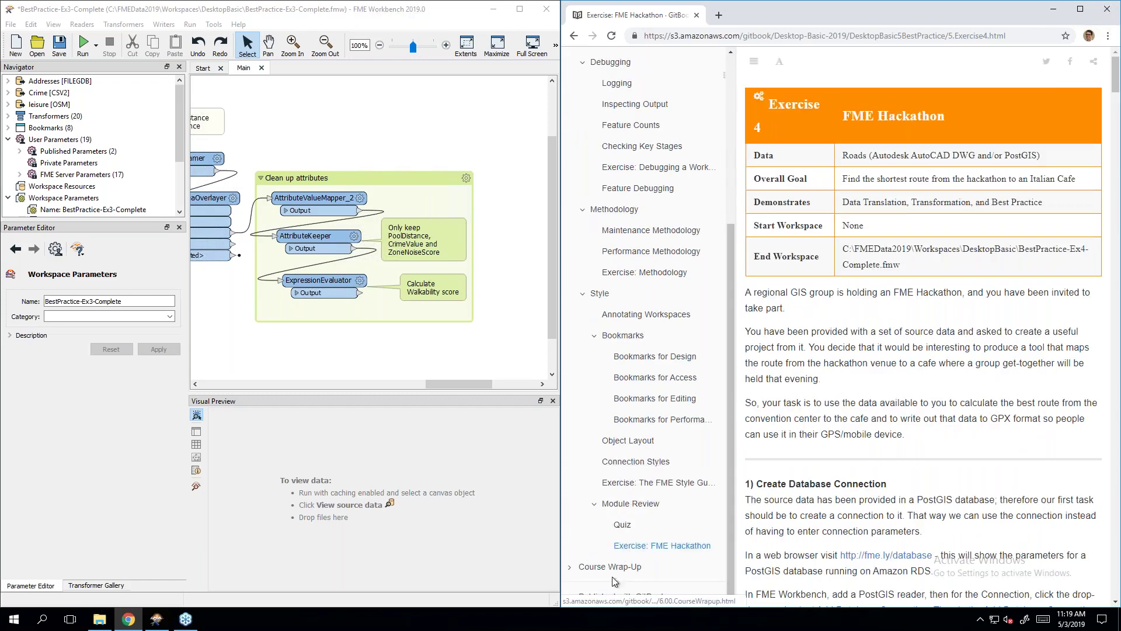
left_click(612, 576)
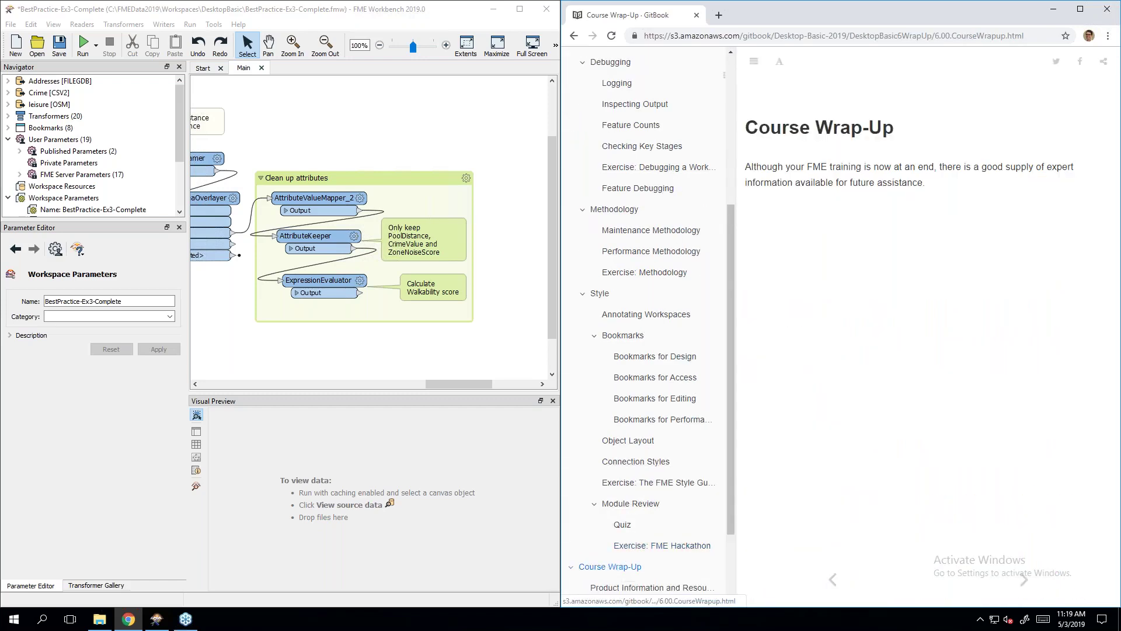
left_click(754, 61)
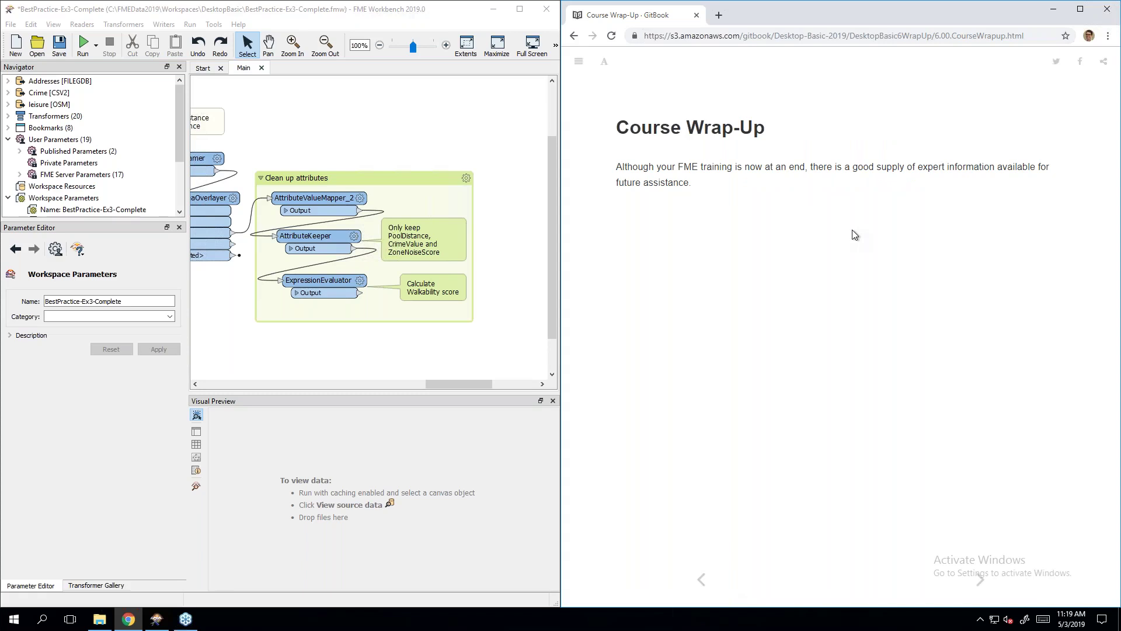
key("Right")
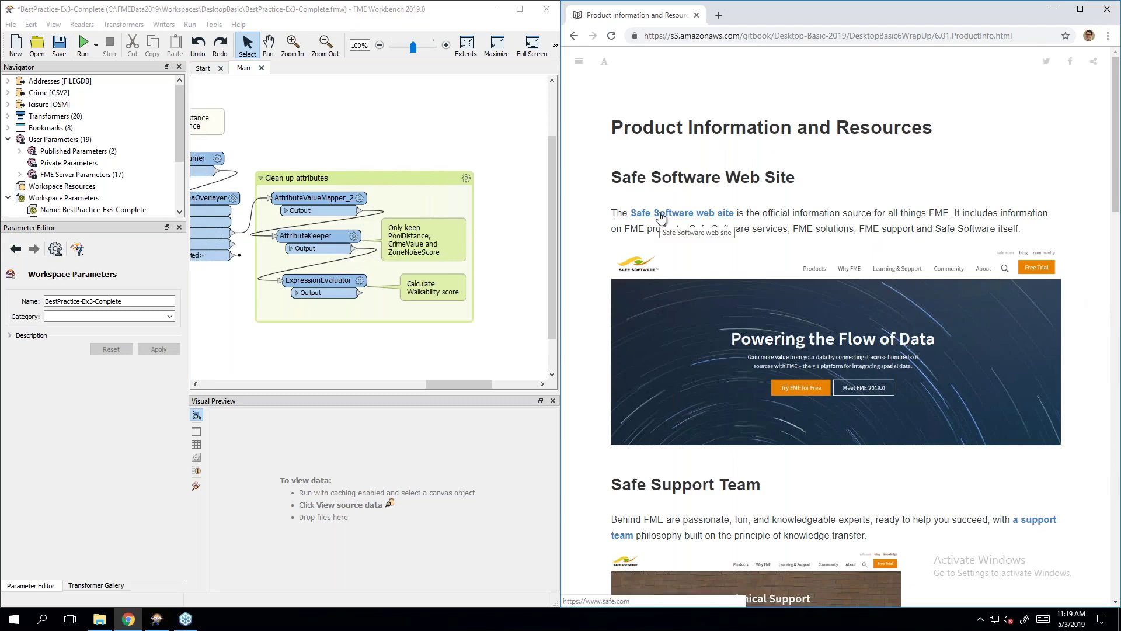
Step: Read through the support team, local partner, blog, and manuals and documentation sections of the Product Information and Resources page
scroll(809, 233, "down", 2)
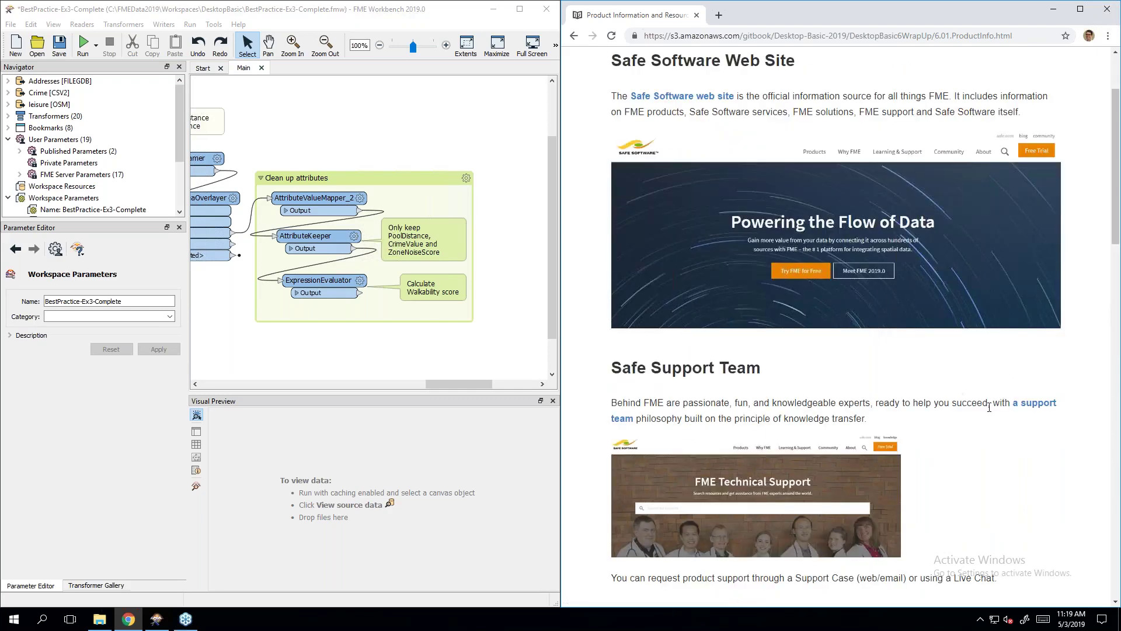
scroll(988, 407, "down", 2)
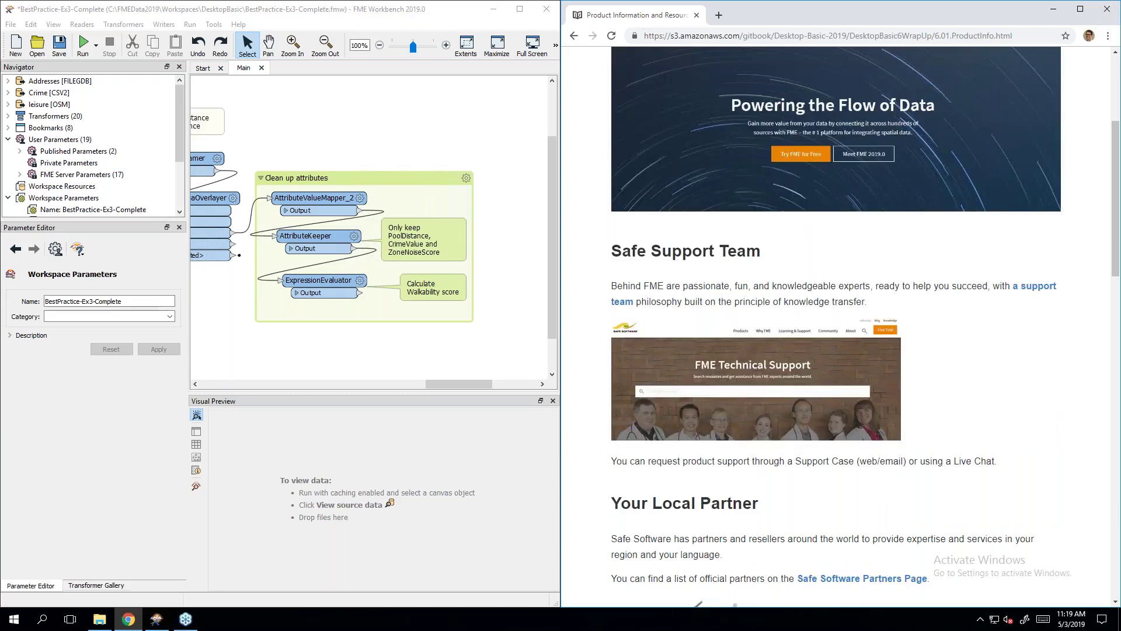
scroll(988, 407, "down", 1)
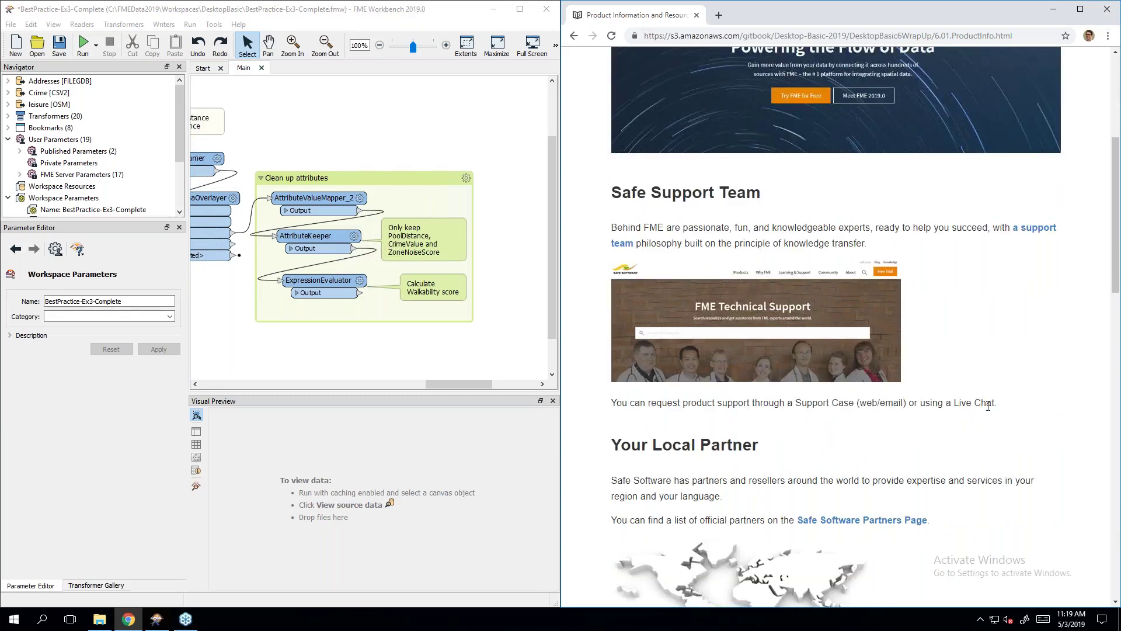
scroll(989, 404, "down", 1)
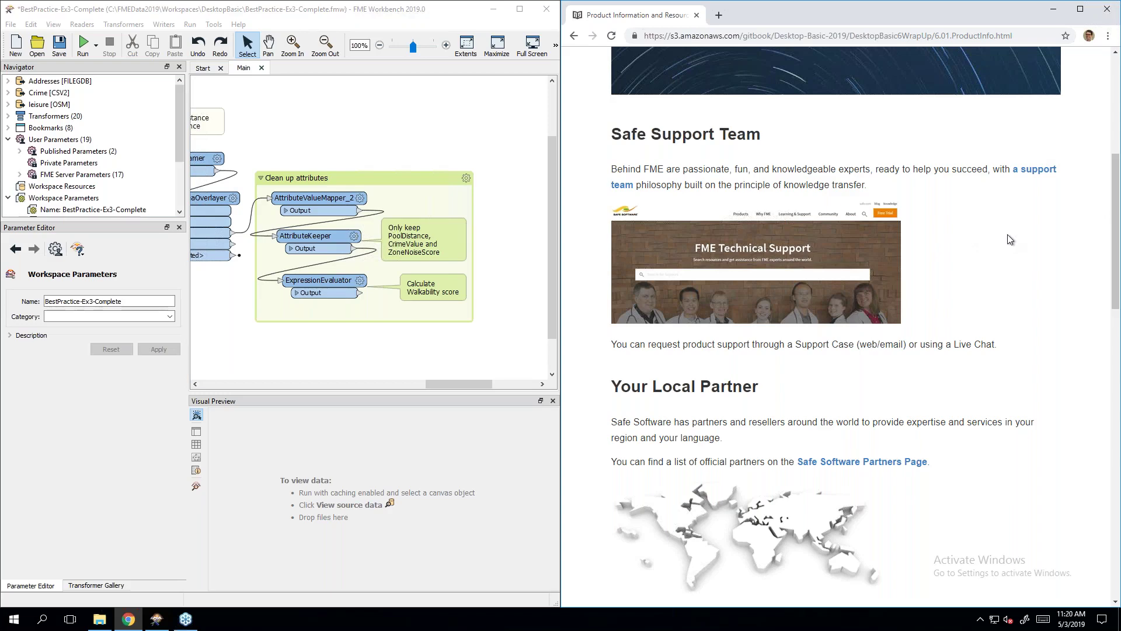
scroll(1008, 239, "down", 3)
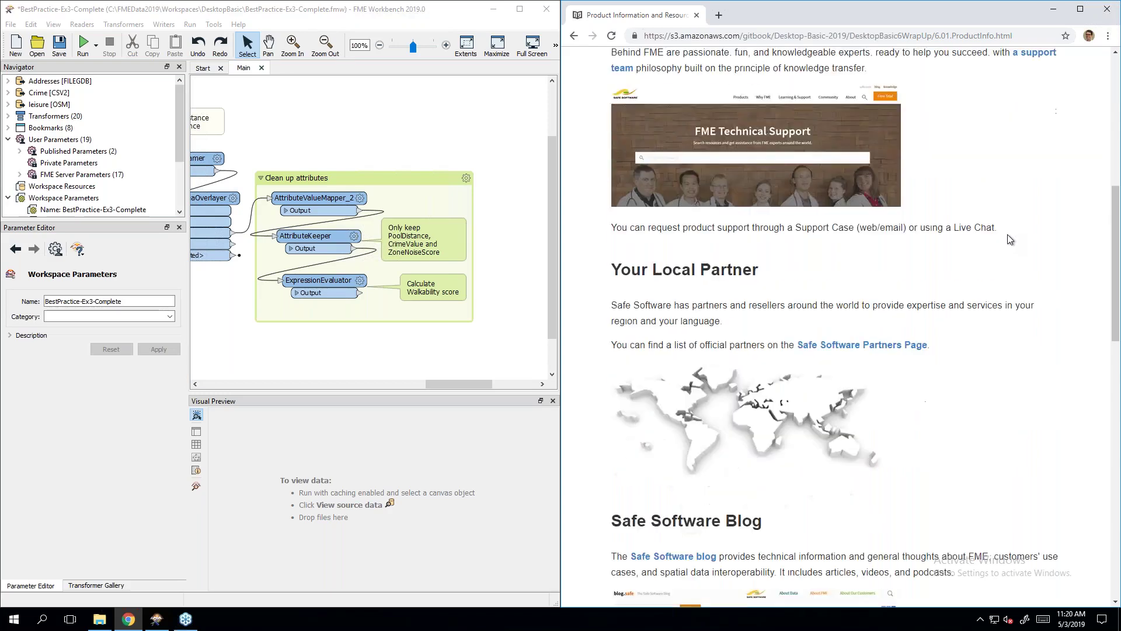
scroll(1008, 240, "down", 2)
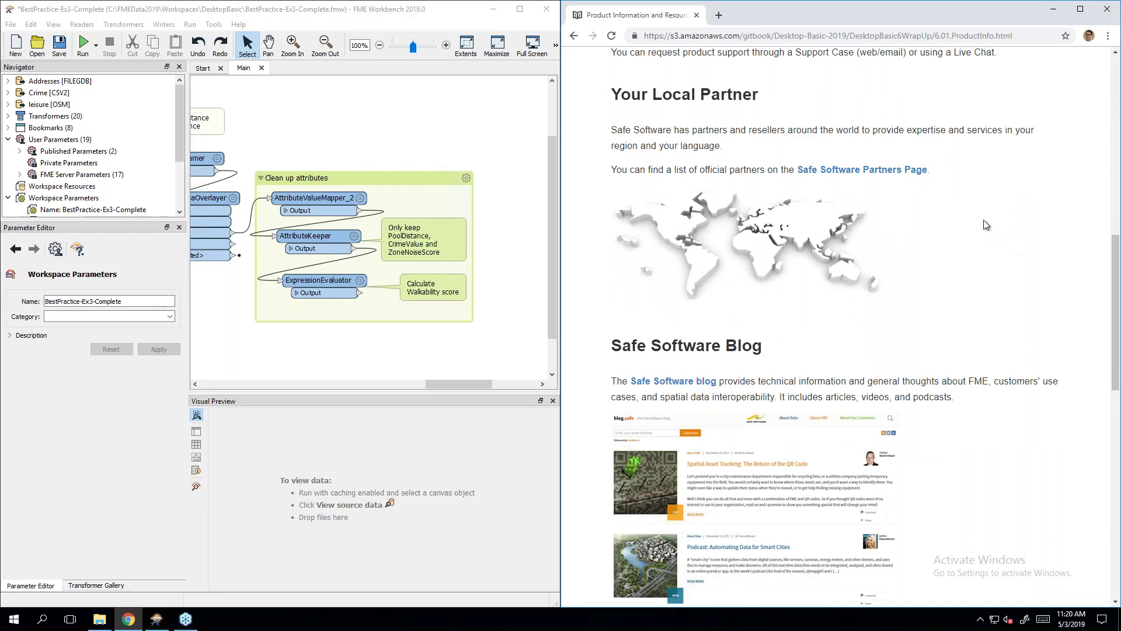
scroll(986, 225, "down", 4)
scroll(986, 225, "down", 1)
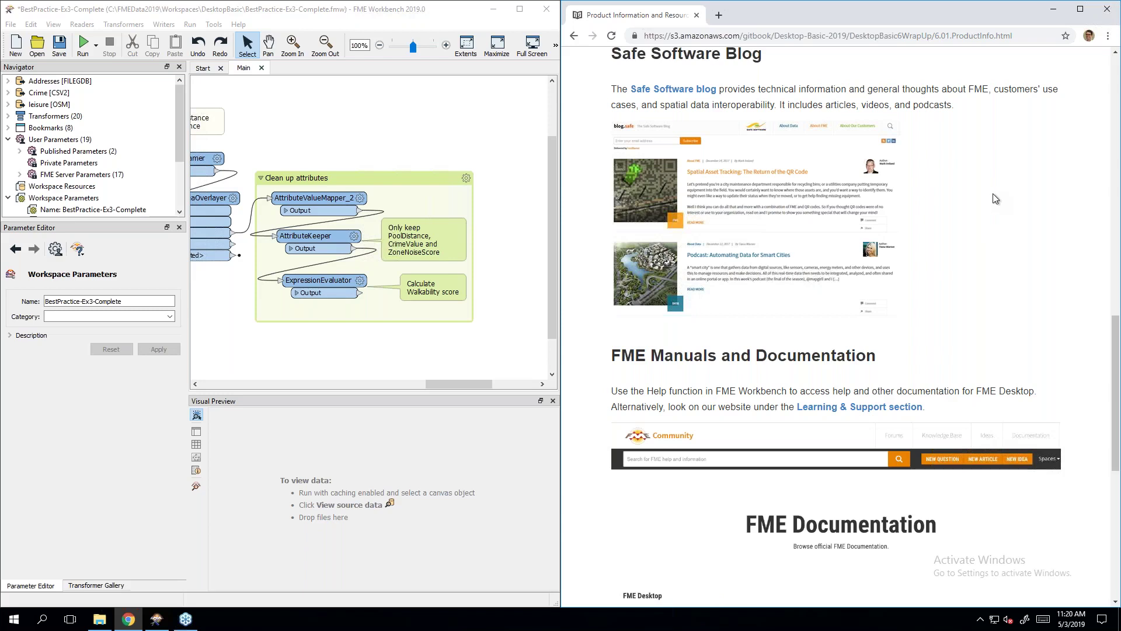
scroll(996, 199, "down", 3)
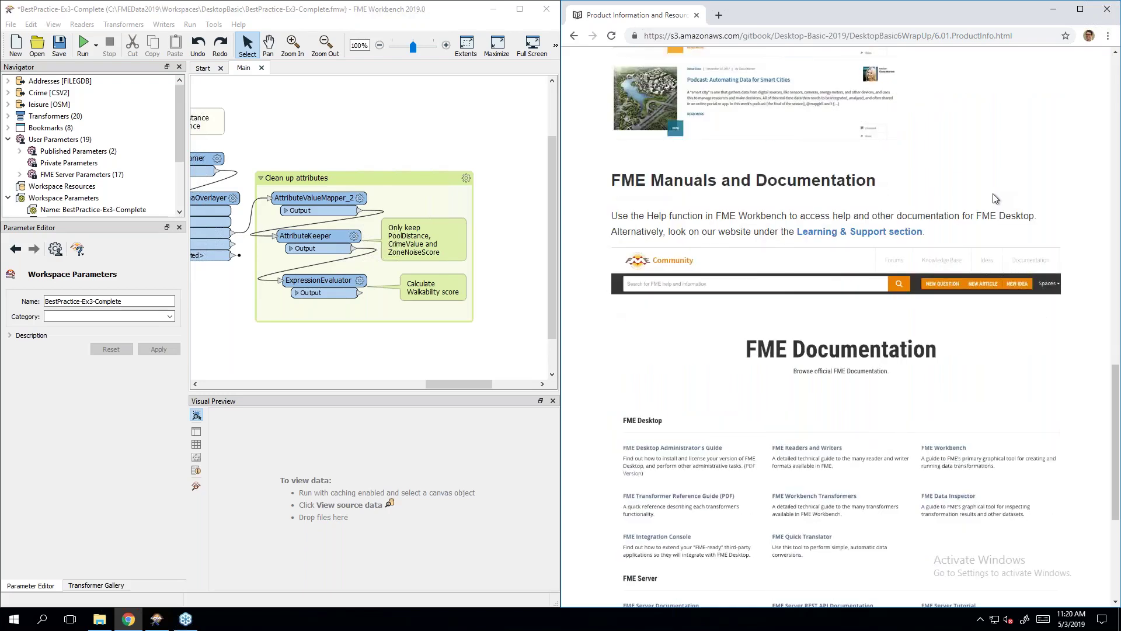
scroll(996, 198, "down", 1)
scroll(996, 198, "down", 1)
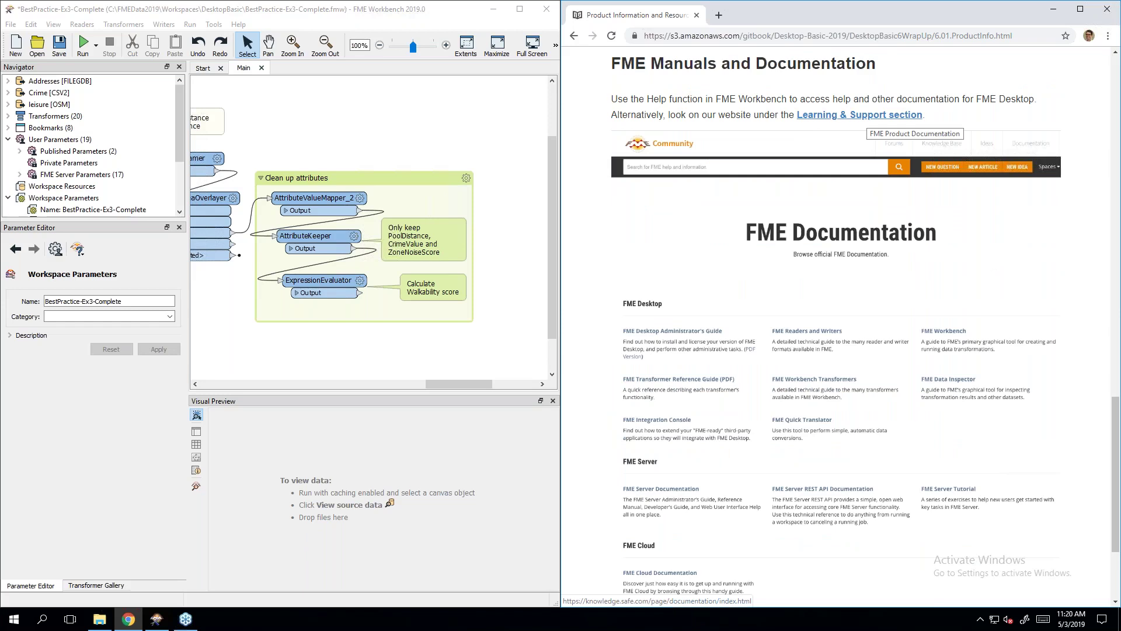
Step: Open the Learning & Support section link in a new tab and review the FME Documentation page from Desktop to Extensions
middle_click(867, 117)
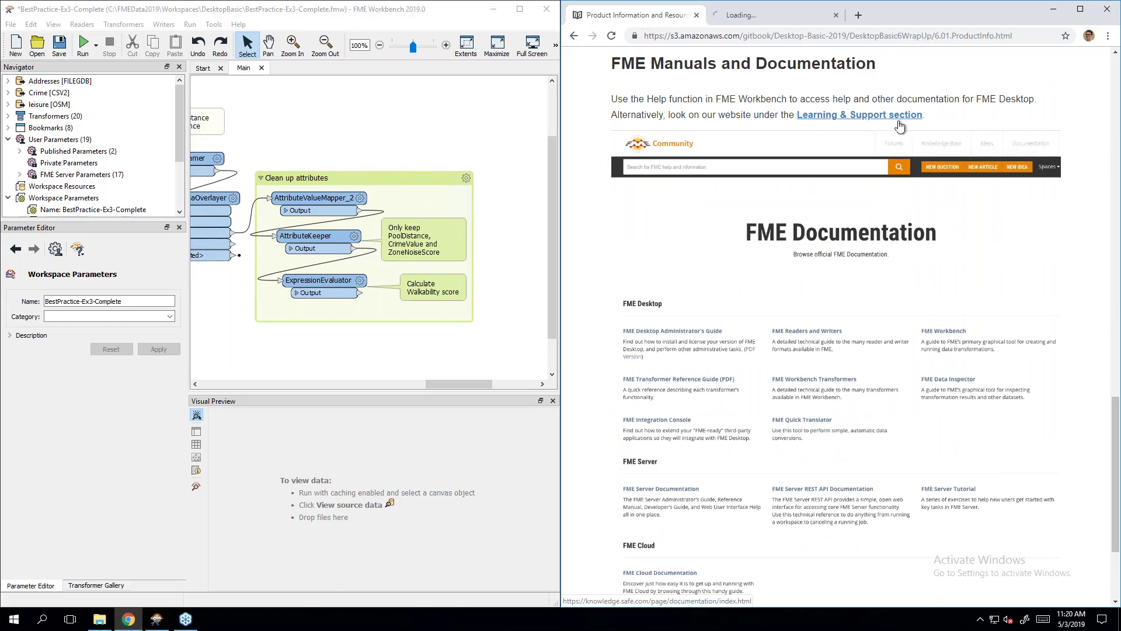
left_click(773, 20)
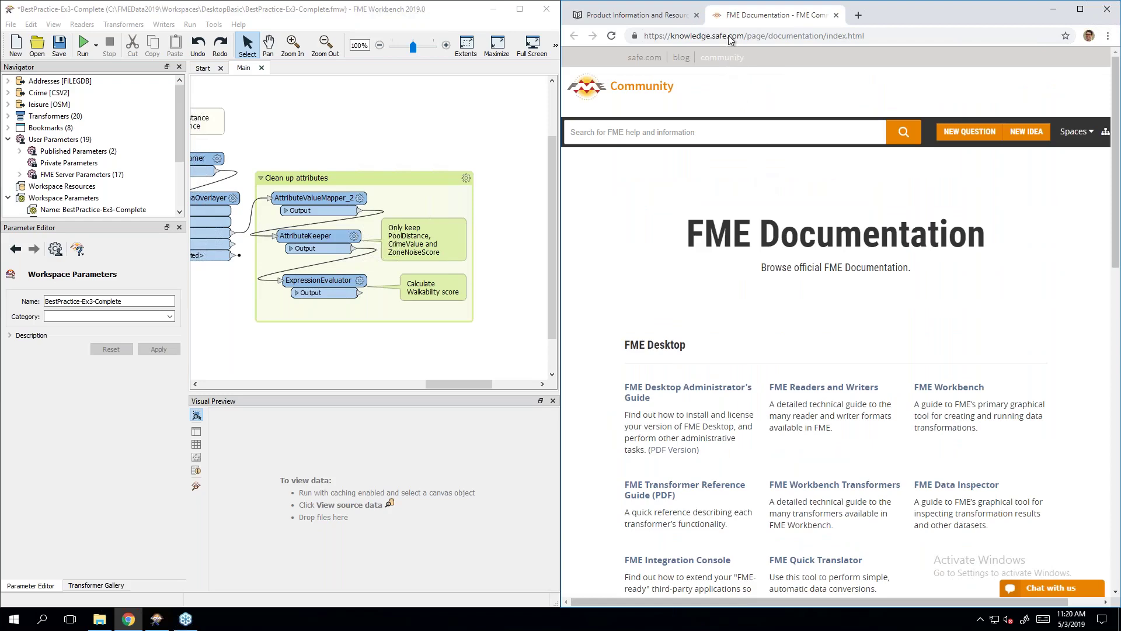
scroll(844, 263, "down", 3)
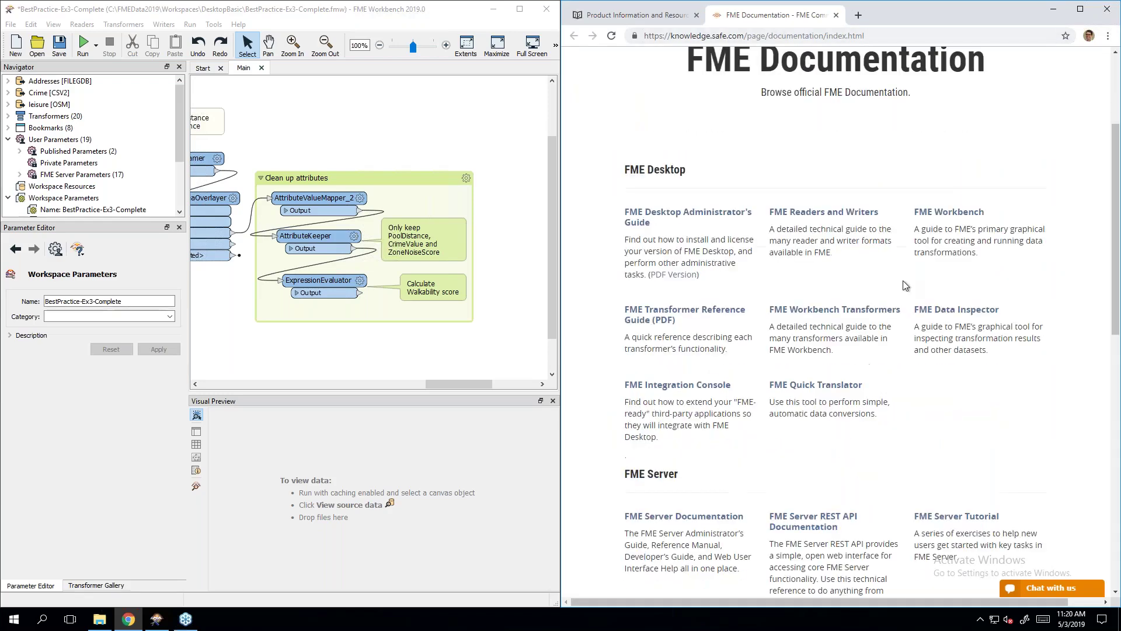
scroll(763, 390, "down", 8)
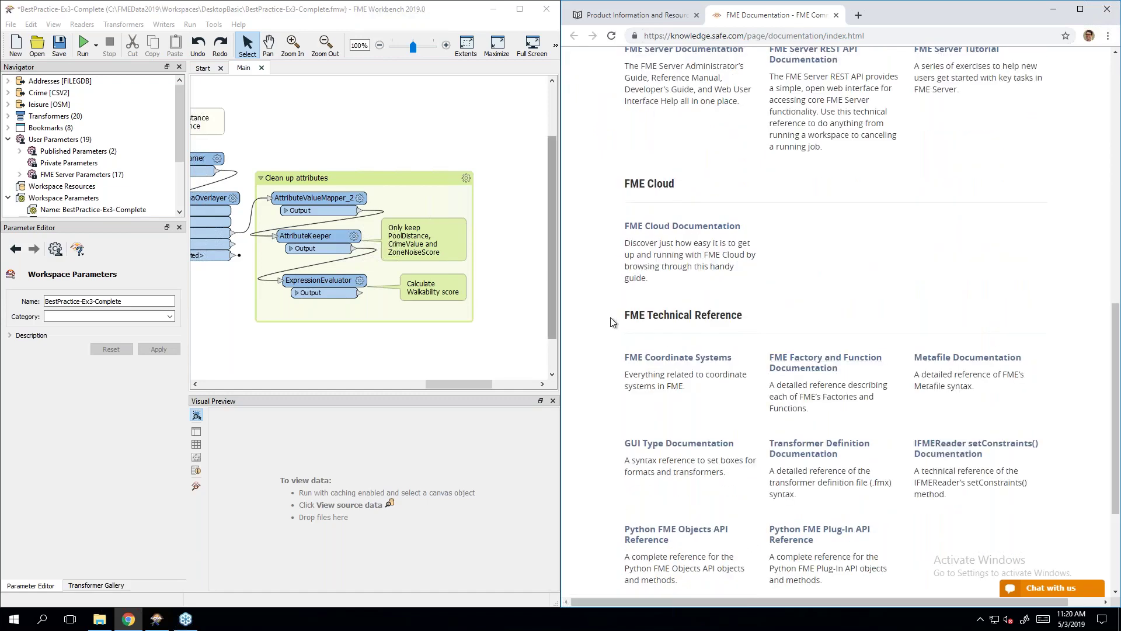
scroll(657, 279, "up", 7)
scroll(658, 280, "down", 5)
scroll(658, 280, "down", 3)
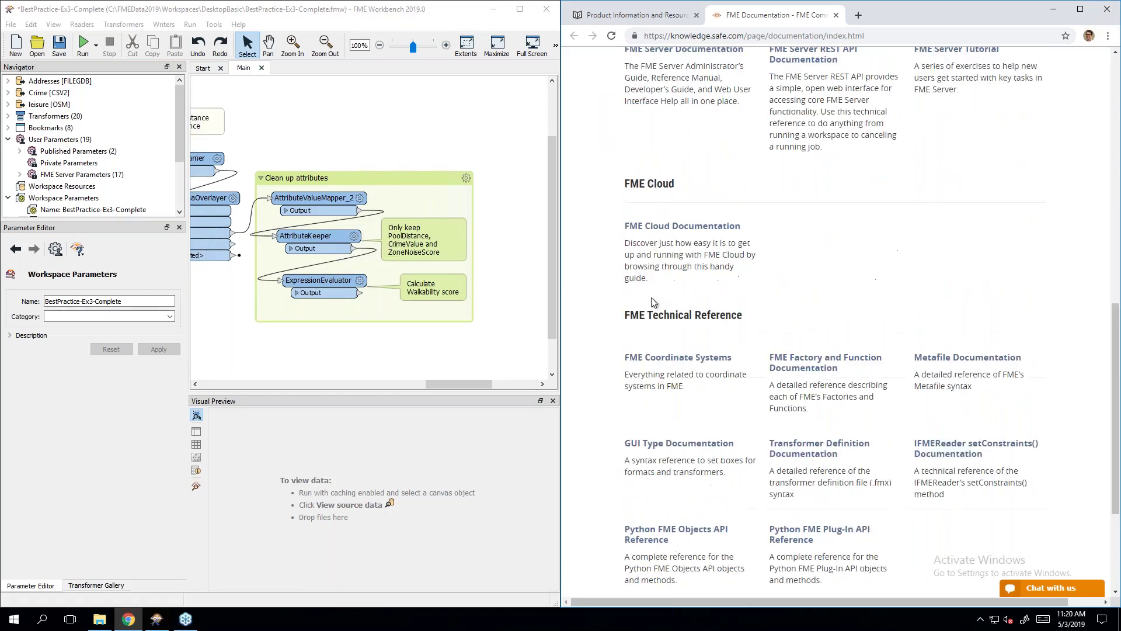
scroll(596, 321, "down", 2)
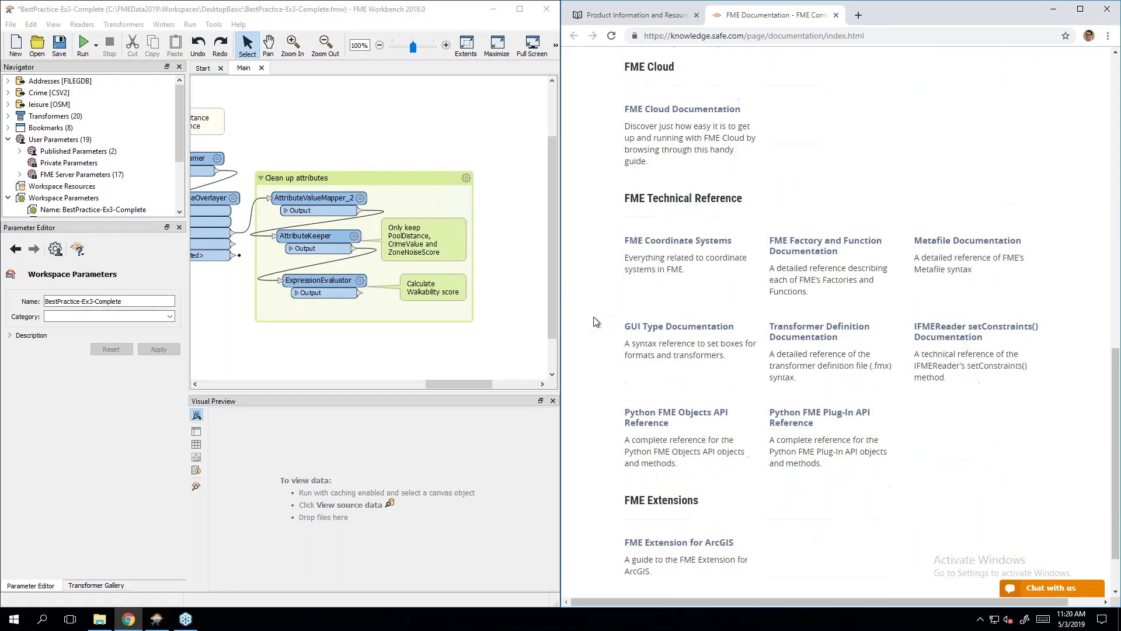
scroll(601, 293, "down", 2)
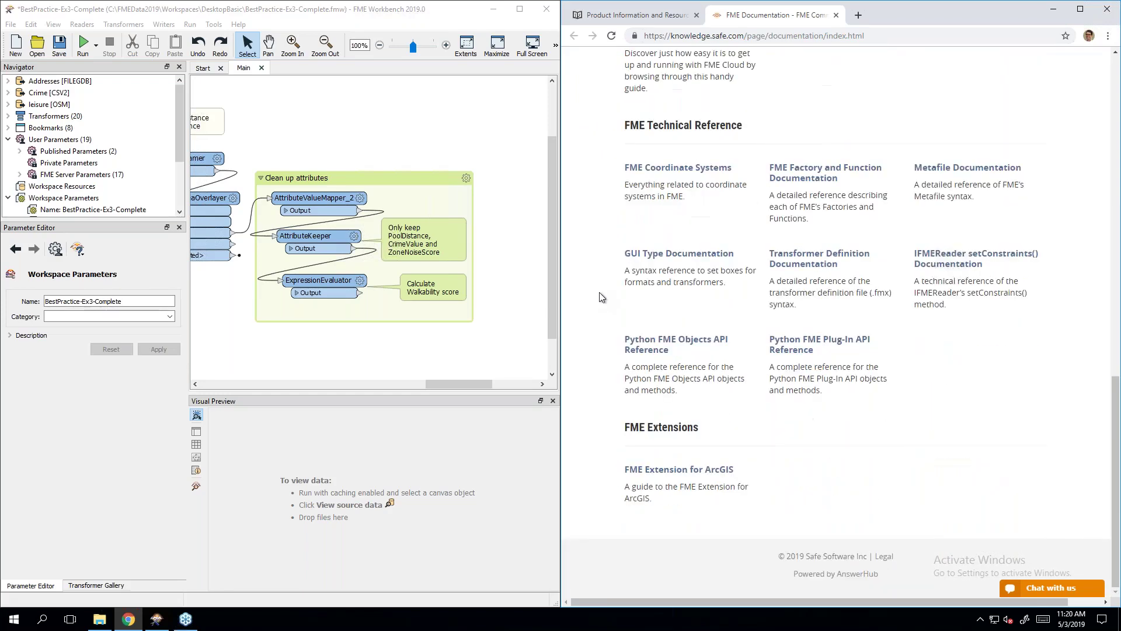
scroll(600, 293, "up", 15)
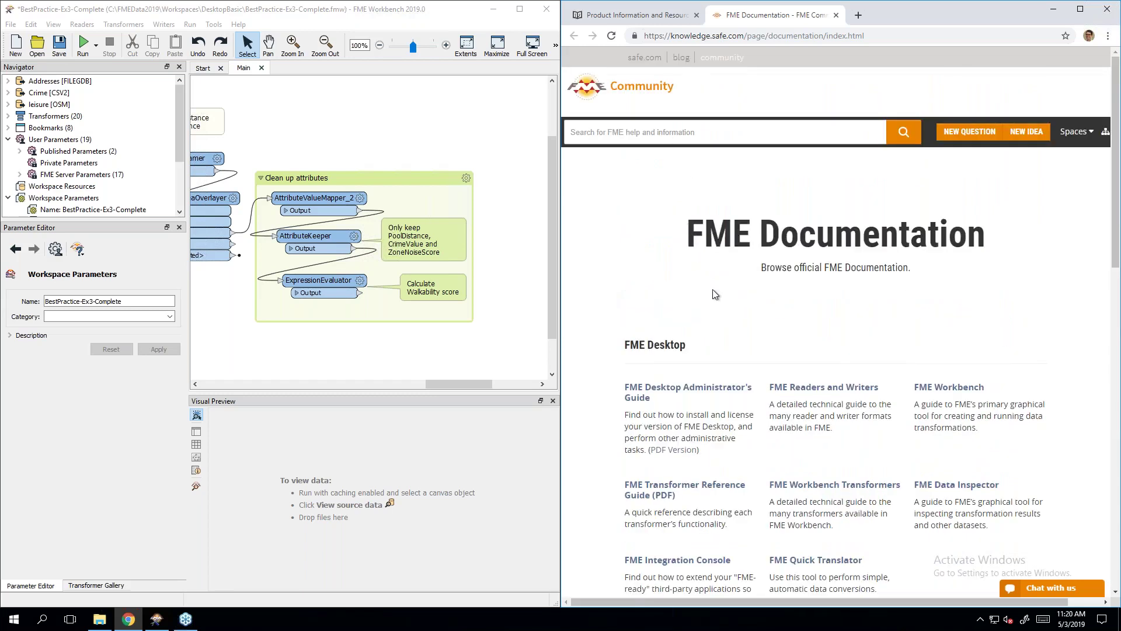
Step: Open the FME Community home page and review its forums, knowledge base, Ideas Exchange, FME Hub and other learning resources
left_click(645, 89)
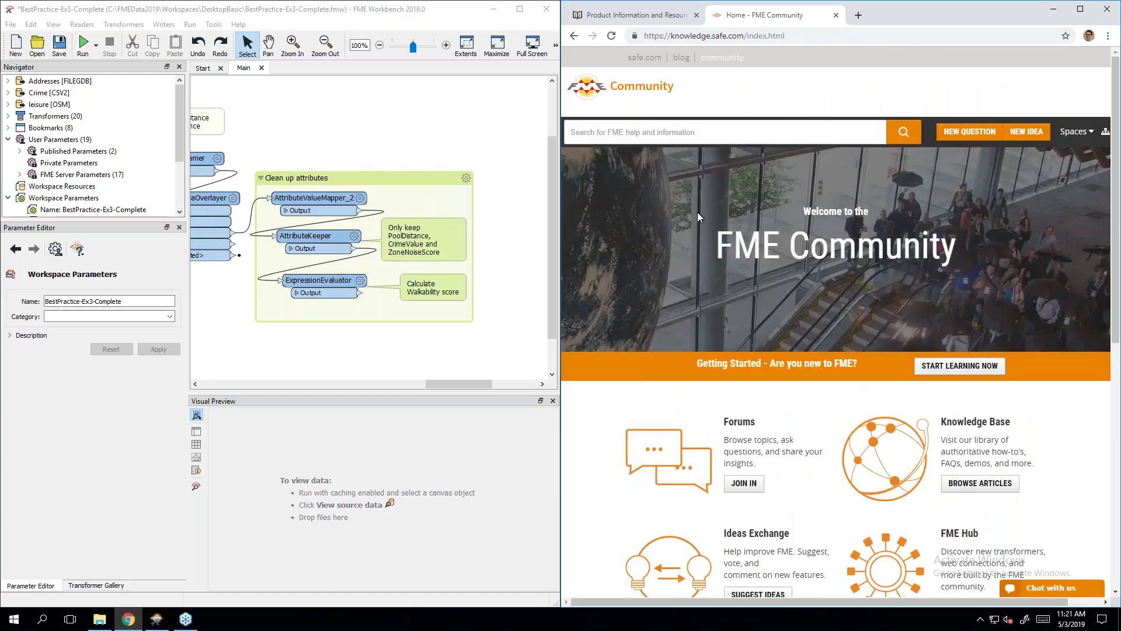
scroll(697, 212, "down", 3)
scroll(737, 247, "up", 2)
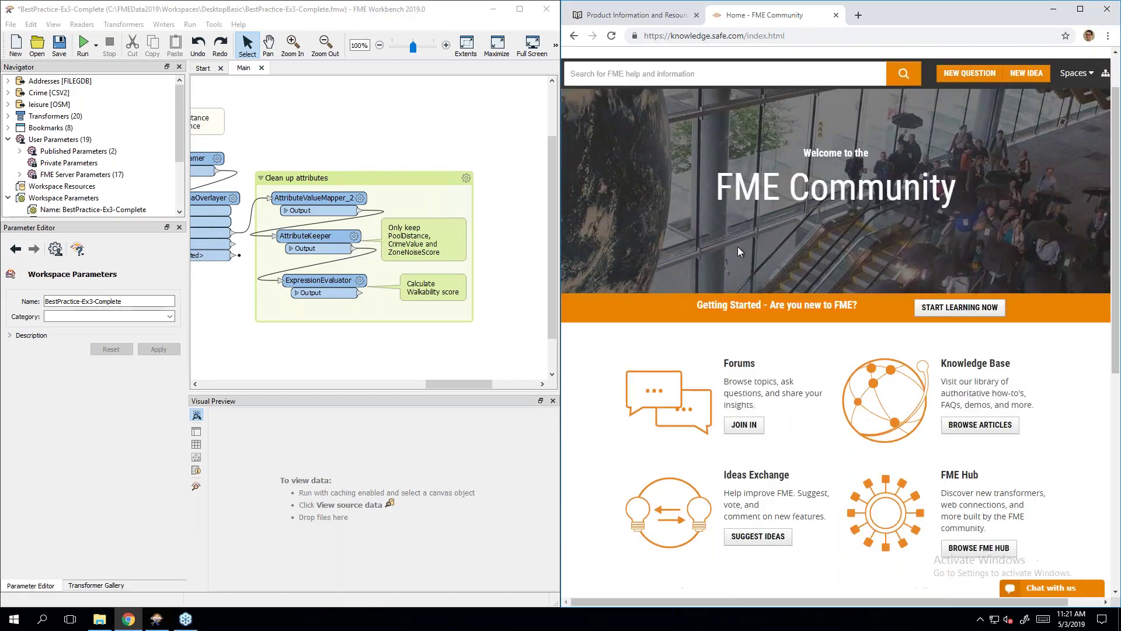
scroll(738, 246, "down", 1)
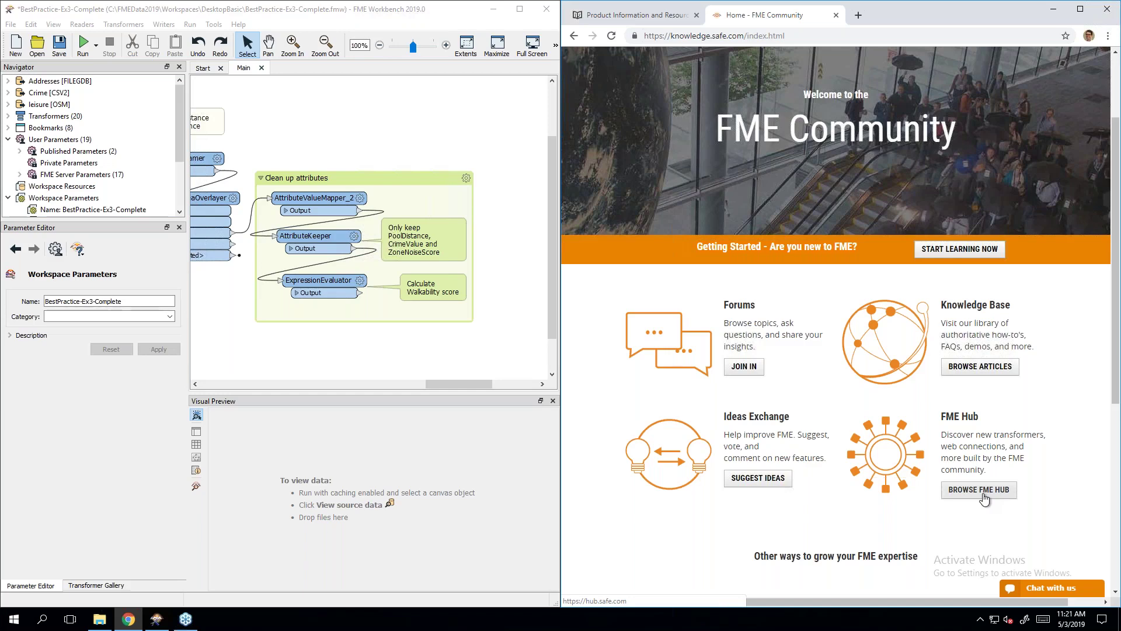
scroll(862, 341, "down", 5)
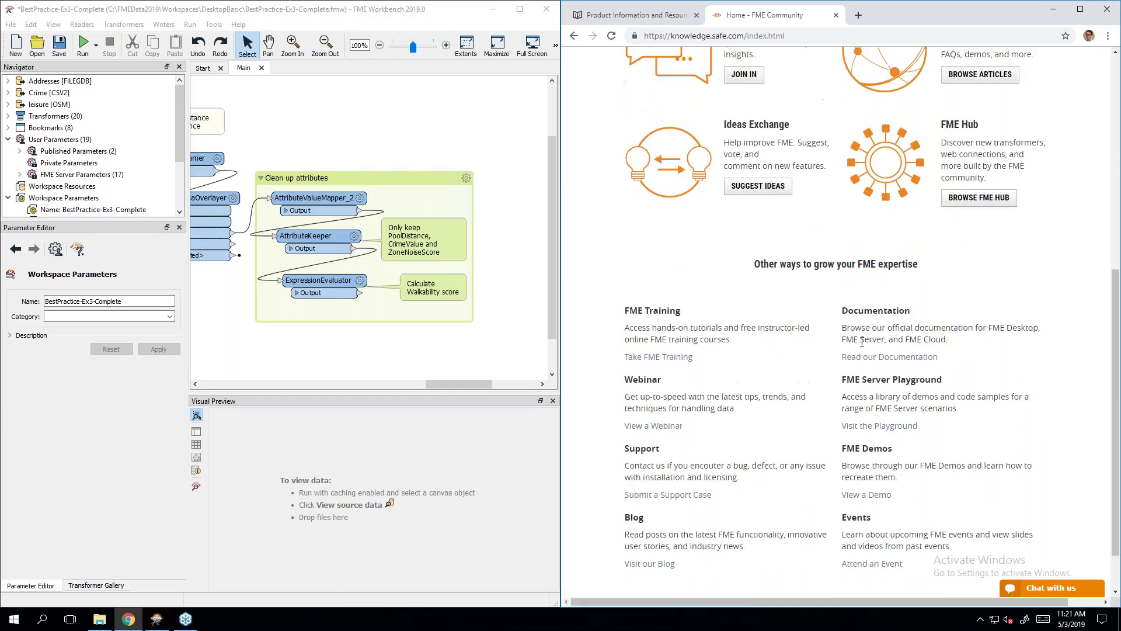
scroll(863, 342, "up", 5)
scroll(912, 356, "down", 6)
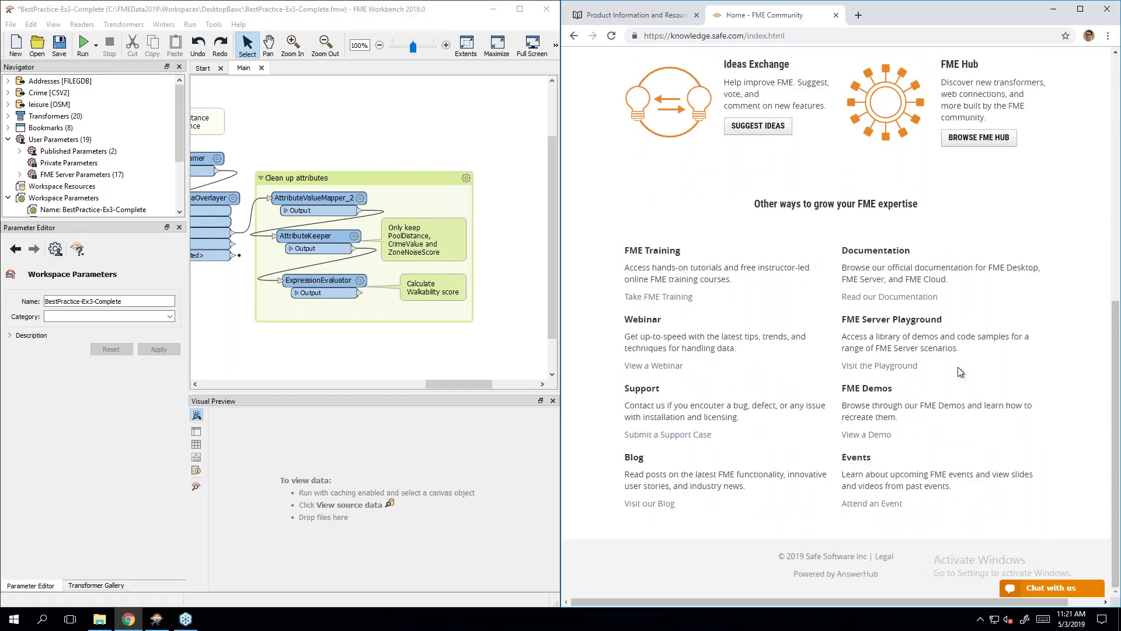
scroll(780, 409, "up", 1)
scroll(779, 408, "up", 7)
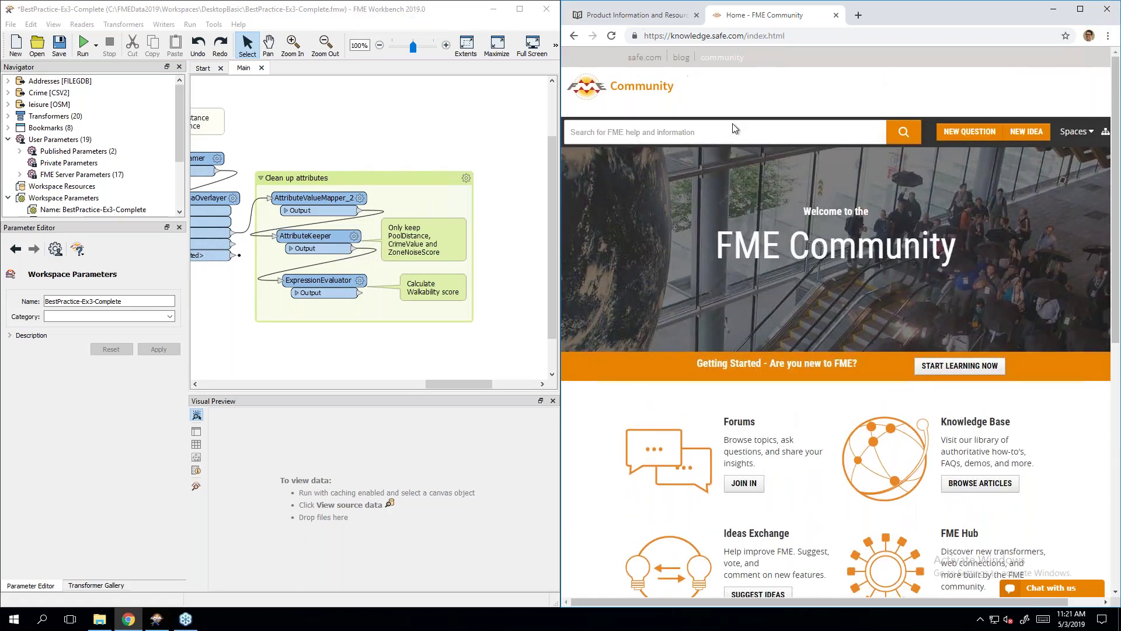